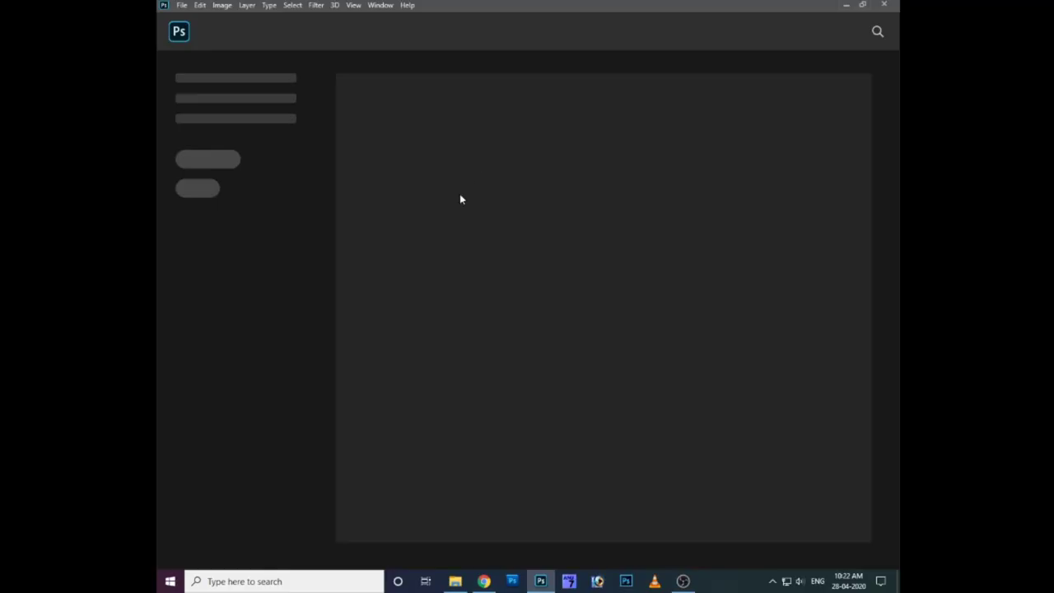
Step: Open 000.jpg from the photo 21 folder inside Youtube Editings
{"action": "left_click", "coordinate": [179, 4]}
{"action": "left_click", "coordinate": [207, 29]}
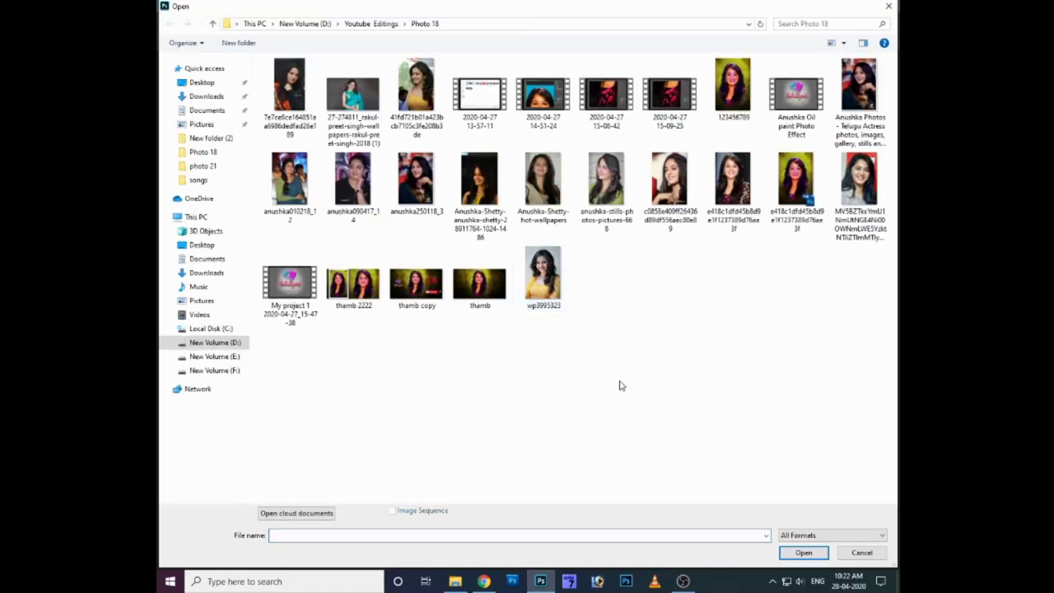
{"action": "left_click", "coordinate": [370, 23]}
{"action": "double_click", "coordinate": [354, 230]}
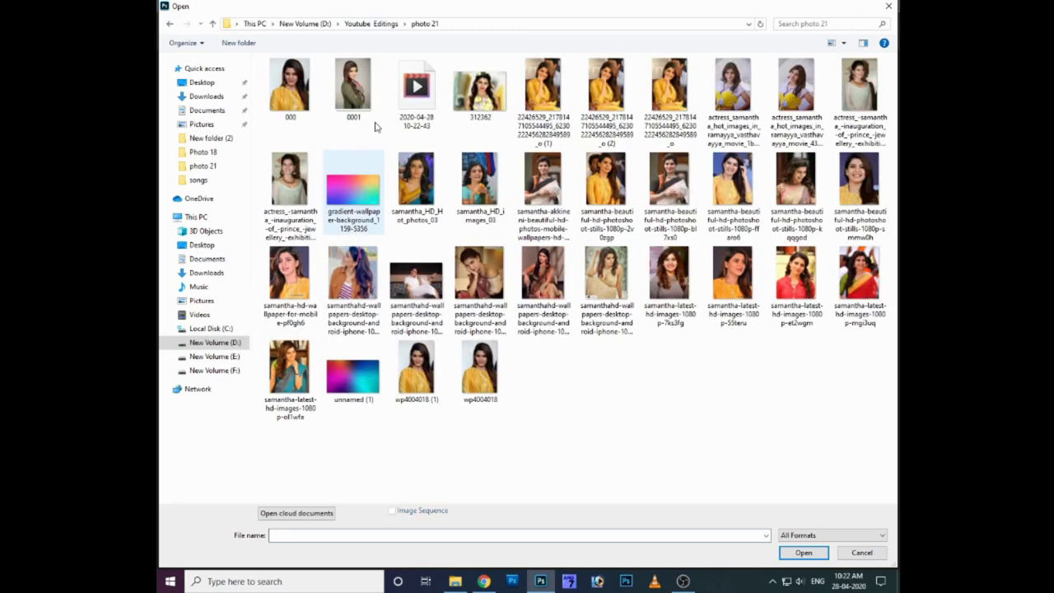
{"action": "left_click", "coordinate": [288, 89]}
{"action": "left_click", "coordinate": [803, 552]}
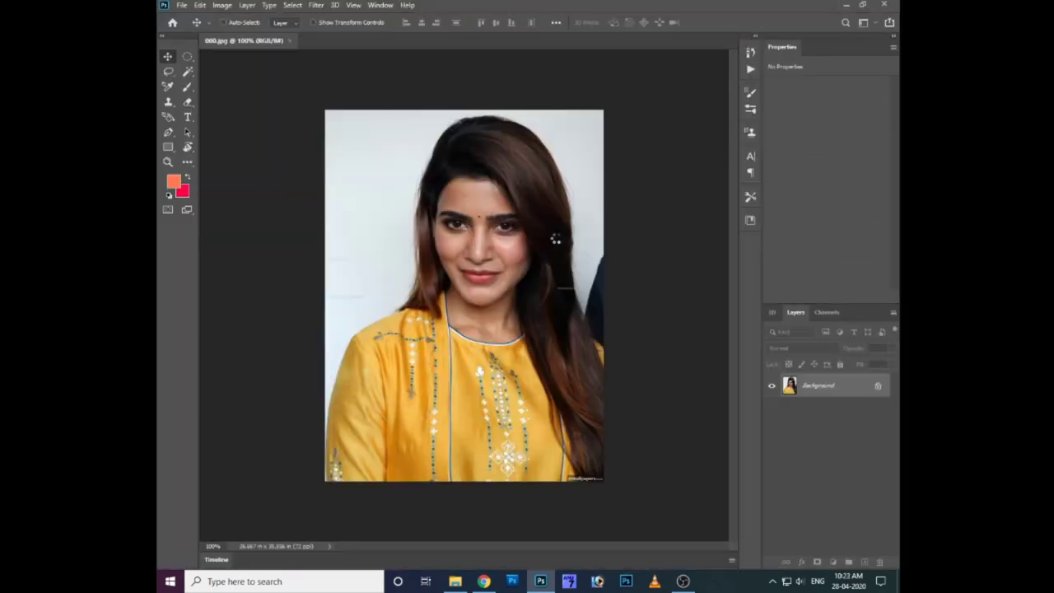
Step: Duplicate the background twice, creating Layer 1 and Layer 1 copy
{"action": "key", "text": "ctrl+plus"}
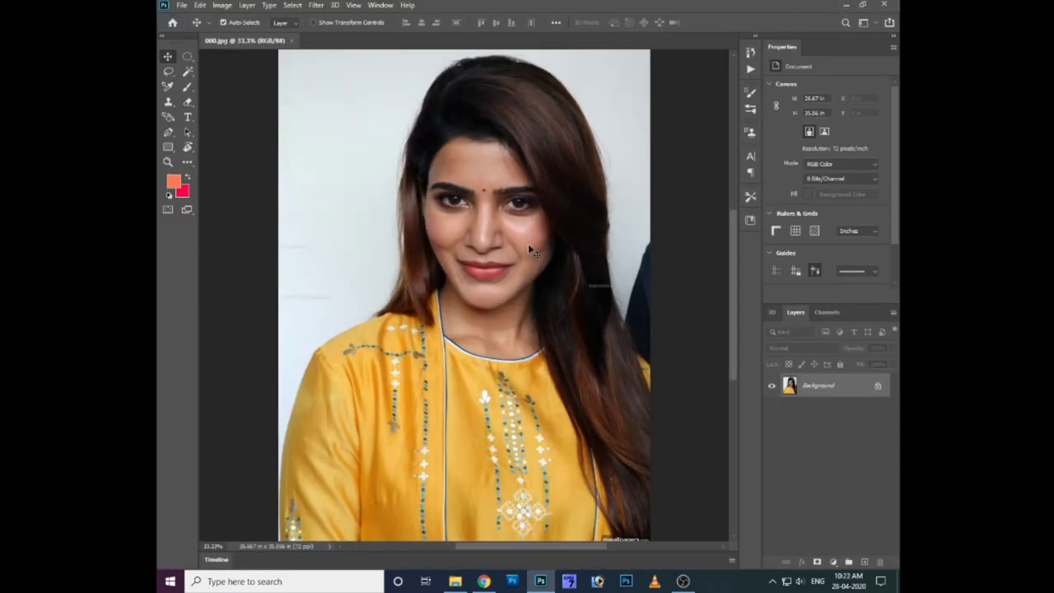
{"action": "key", "text": "ctrl+j"}
{"action": "key", "text": "ctrl+j"}
{"action": "key", "text": "ctrl+1"}
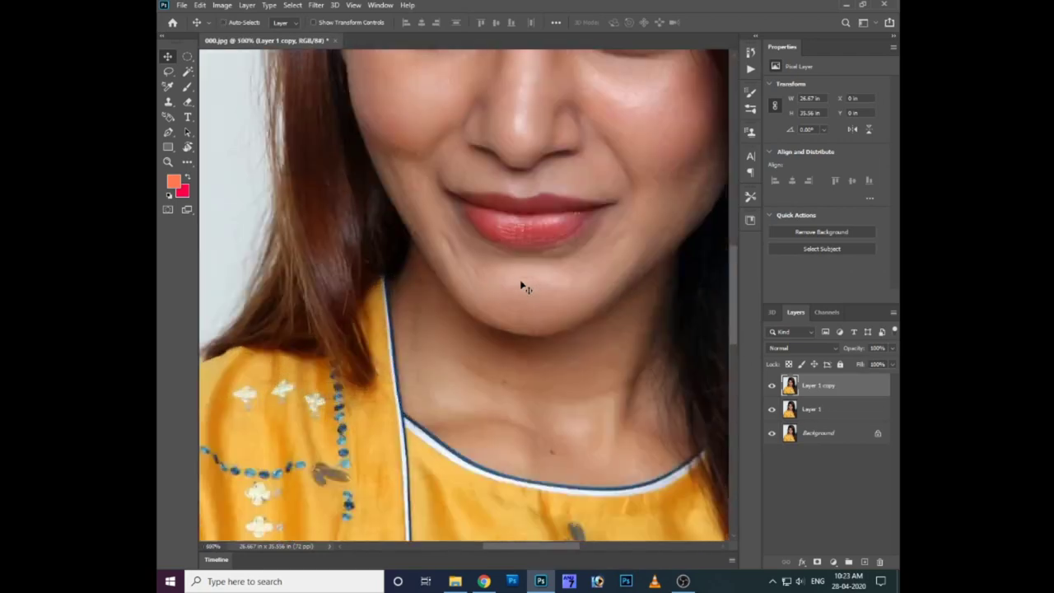
{"action": "scroll", "coordinate": [521, 286], "scroll_direction": "down", "scroll_amount": 3}
Step: Brush a Quick Selection over the subject's hair and face
{"action": "key", "text": "w"}
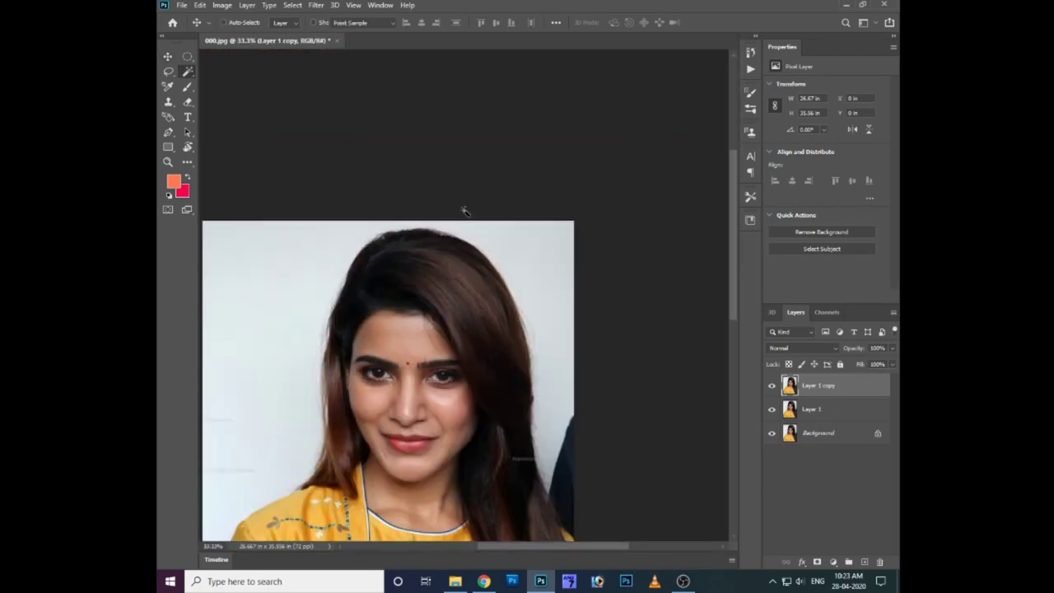
{"action": "key", "text": "shift+w"}
{"action": "key", "text": "shift+w"}
{"action": "mouse_move", "coordinate": [369, 320]}
{"action": "left_mouse_down"}
{"action": "mouse_move", "coordinate": [507, 453]}
{"action": "mouse_move", "coordinate": [573, 395]}
{"action": "left_mouse_up"}
Step: Inspect the selection up close and feather it by 2 pixels
{"action": "key", "text": "ctrl+plus"}
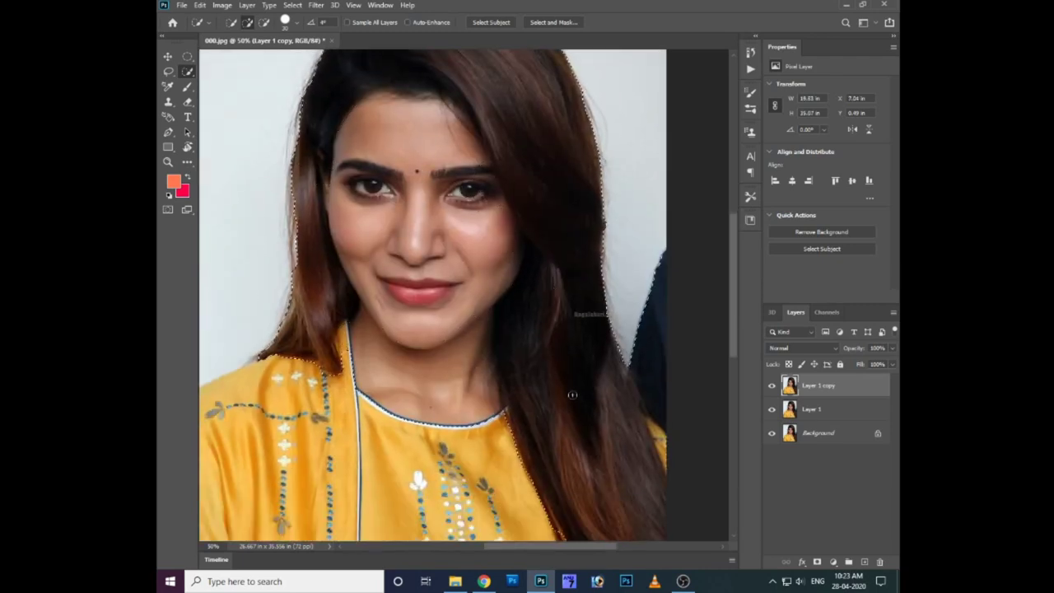
{"action": "scroll", "coordinate": [549, 346], "scroll_direction": "down", "scroll_amount": 3}
{"action": "scroll", "coordinate": [497, 268], "scroll_direction": "left", "scroll_amount": 5}
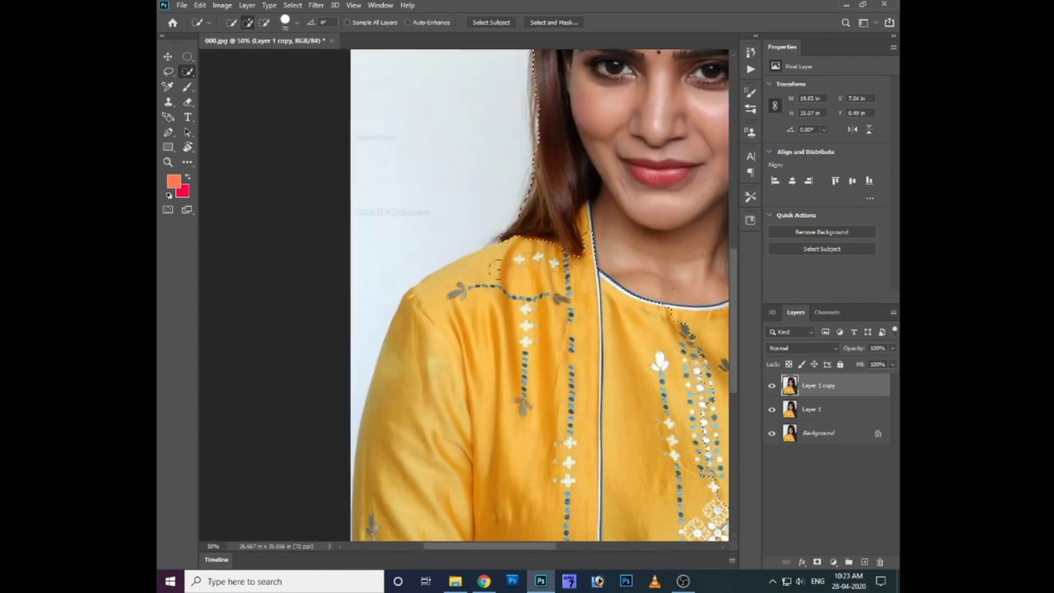
{"action": "scroll", "coordinate": [536, 313], "scroll_direction": "right", "scroll_amount": 2}
{"action": "scroll", "coordinate": [535, 313], "scroll_direction": "down", "scroll_amount": 1}
{"action": "scroll", "coordinate": [550, 362], "scroll_direction": "down", "scroll_amount": 5}
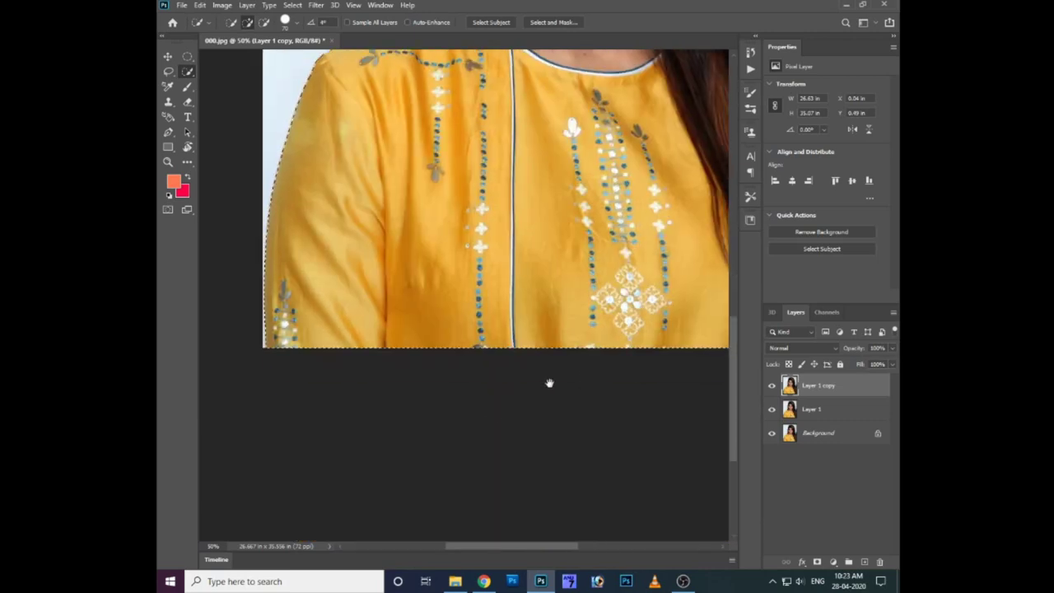
{"action": "scroll", "coordinate": [549, 383], "scroll_direction": "right", "scroll_amount": 3}
{"action": "scroll", "coordinate": [549, 383], "scroll_direction": "up", "scroll_amount": 2}
{"action": "scroll", "coordinate": [560, 411], "scroll_direction": "up", "scroll_amount": 5}
{"action": "scroll", "coordinate": [565, 428], "scroll_direction": "up", "scroll_amount": 1}
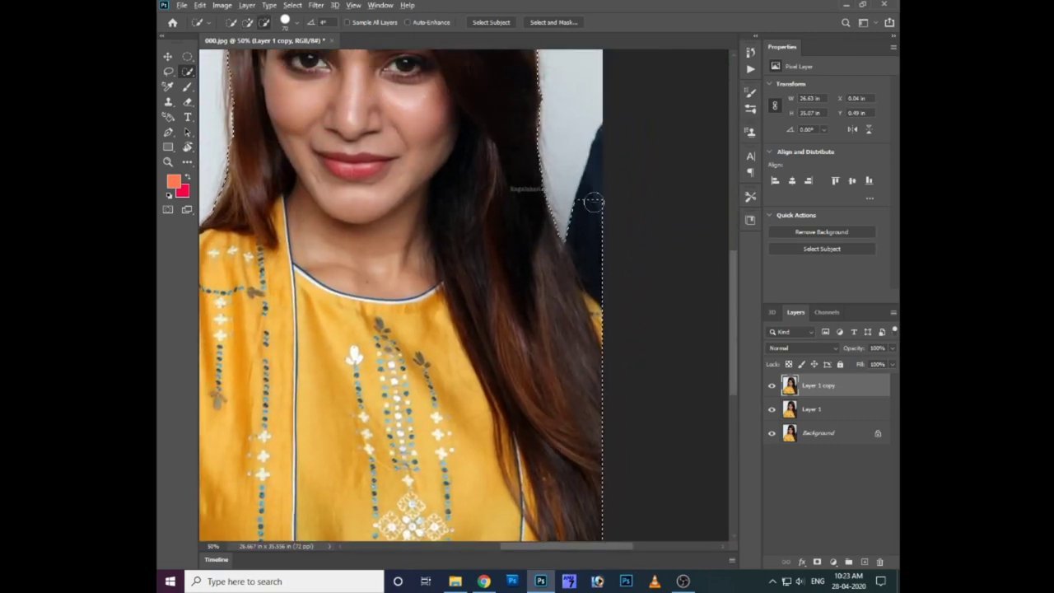
{"action": "scroll", "coordinate": [565, 306], "scroll_direction": "up", "scroll_amount": 5}
{"action": "scroll", "coordinate": [566, 306], "scroll_direction": "left", "scroll_amount": 2}
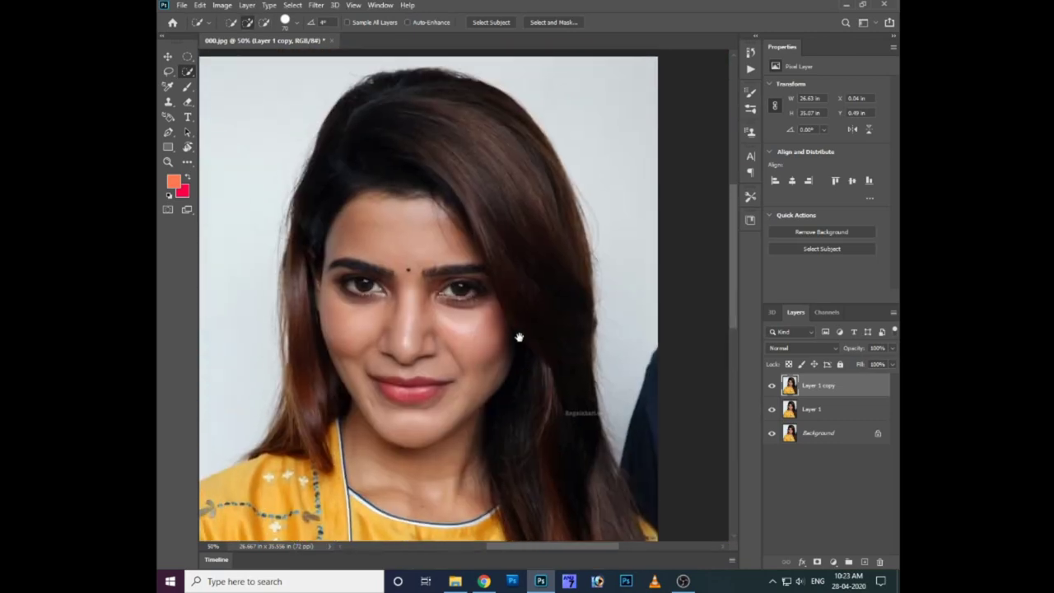
{"action": "key", "text": "shift+F6"}
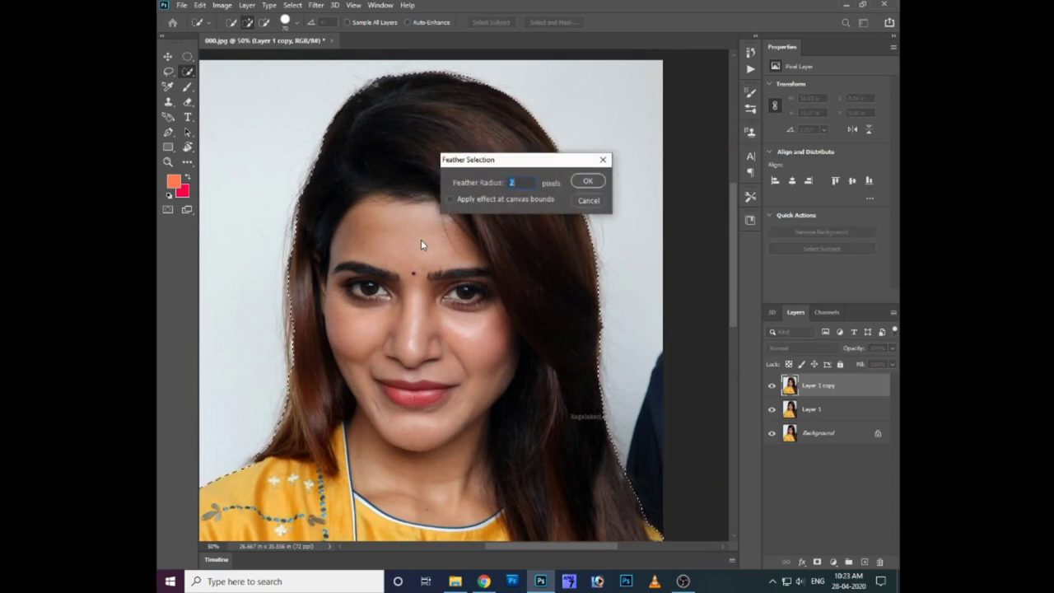
{"action": "key", "text": "Return"}
Step: Add a layer mask to Layer 1 copy from the selection
{"action": "double_click", "coordinate": [817, 561]}
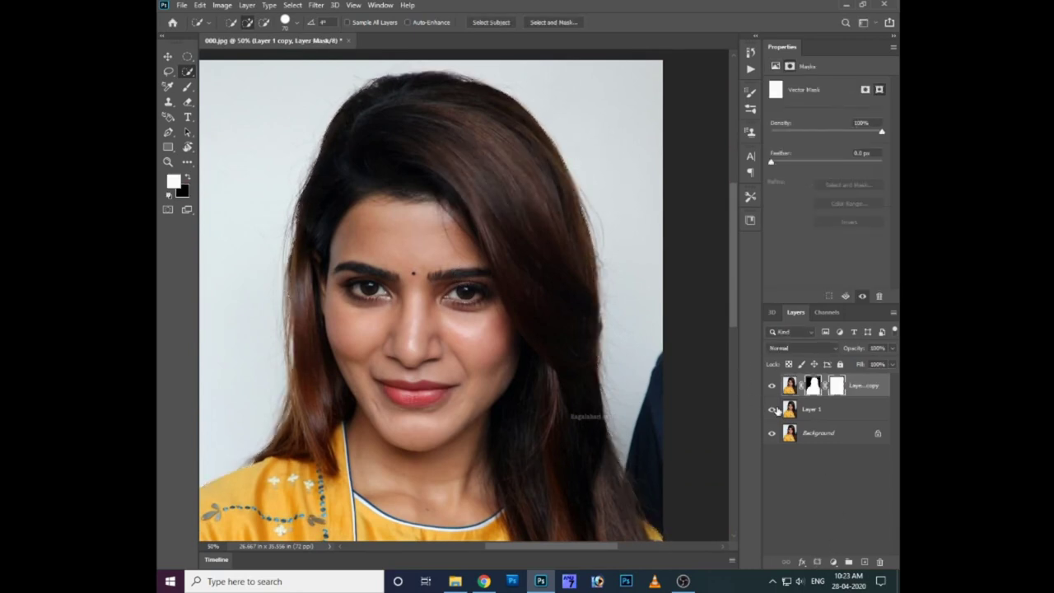
{"action": "key", "text": "ctrl+z"}
{"action": "key", "text": "ctrl+z"}
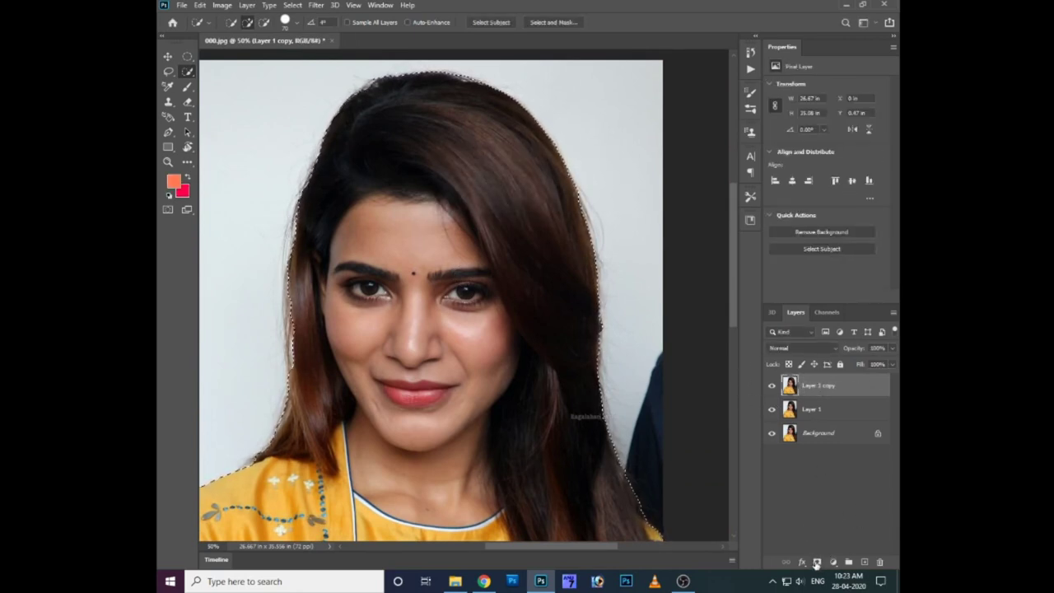
{"action": "left_click", "coordinate": [817, 561]}
{"action": "key", "text": "ctrl+minus"}
Step: Duplicate Layer 1 and fill the new Layer 1 copy 2 with bright cyan
{"action": "left_click", "coordinate": [823, 413]}
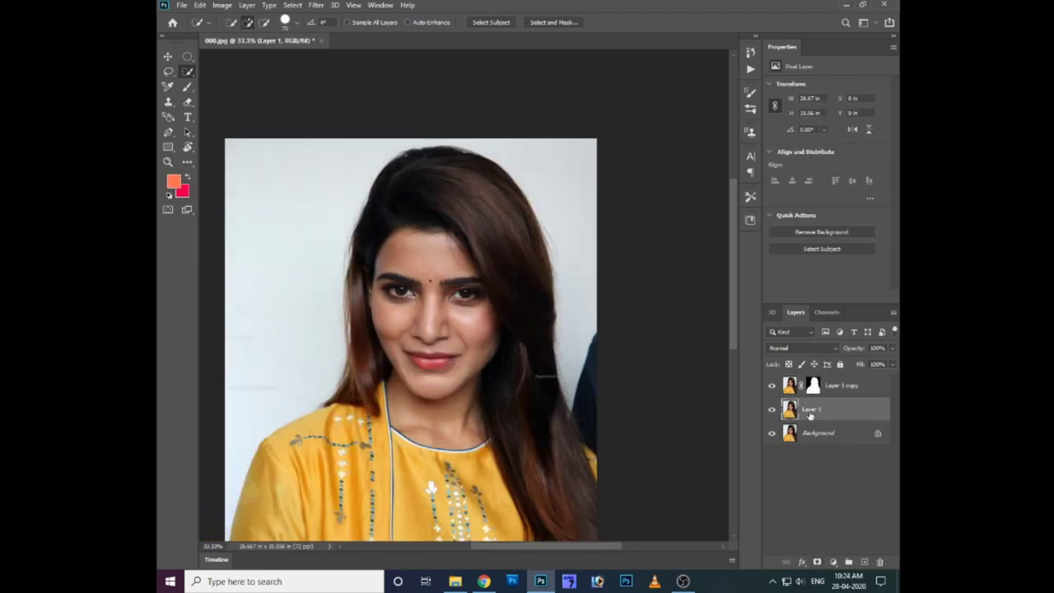
{"action": "key", "text": "ctrl+j"}
{"action": "left_click", "coordinate": [173, 181]}
{"action": "left_click", "coordinate": [535, 445]}
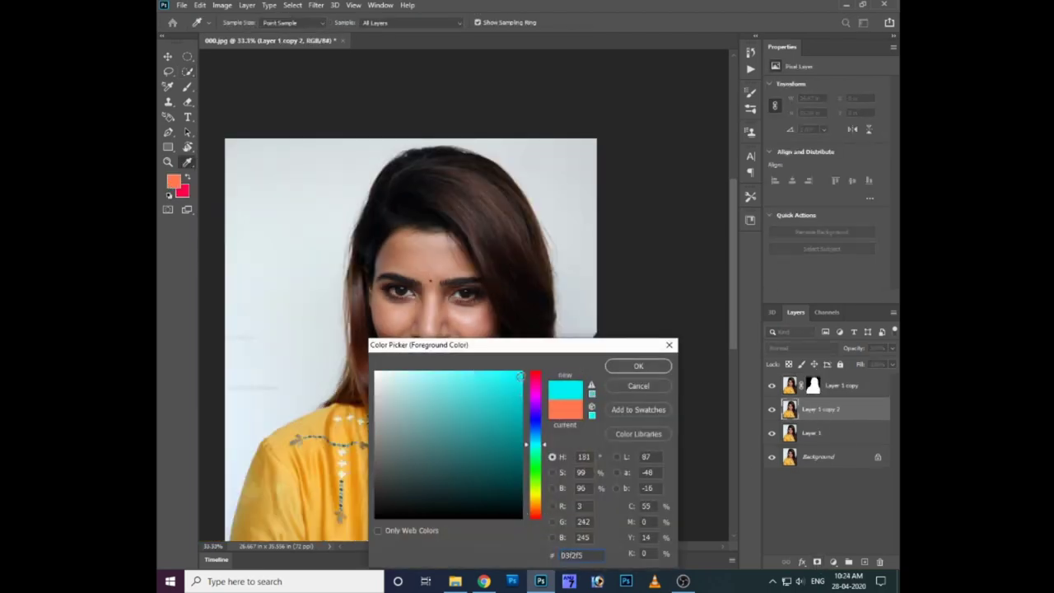
{"action": "key", "text": "Return"}
{"action": "key", "text": "w"}
{"action": "key", "text": "ctrl+BackSpace"}
{"action": "key", "text": "alt+BackSpace"}
Step: Reselect Layer 1 copy and open Select and Mask for its layer mask
{"action": "key", "text": "ctrl+plus"}
{"action": "right_click", "coordinate": [550, 207], "text": "ctrl"}
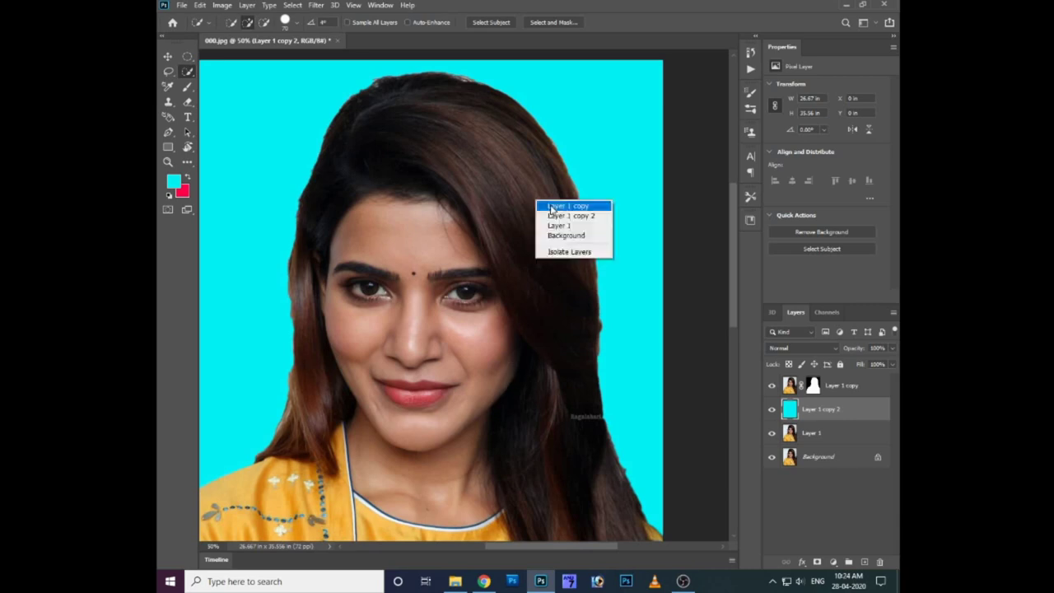
{"action": "left_click", "coordinate": [551, 205]}
{"action": "right_click", "coordinate": [814, 385]}
{"action": "left_click", "coordinate": [814, 476]}
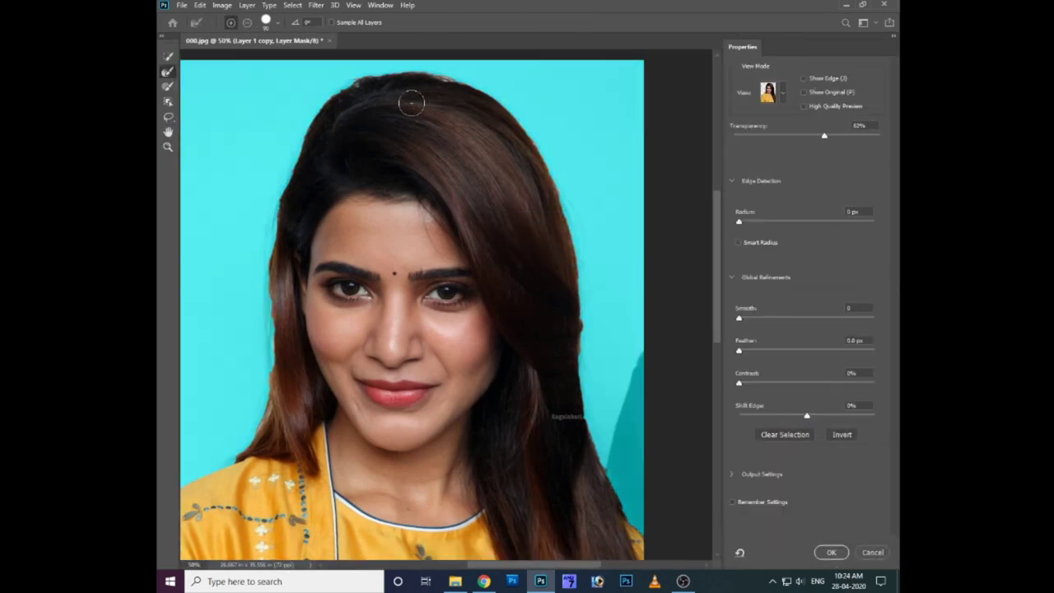
Step: Paint the Refine Edge Brush along the right hair edge
{"action": "key", "text": "ctrl+plus"}
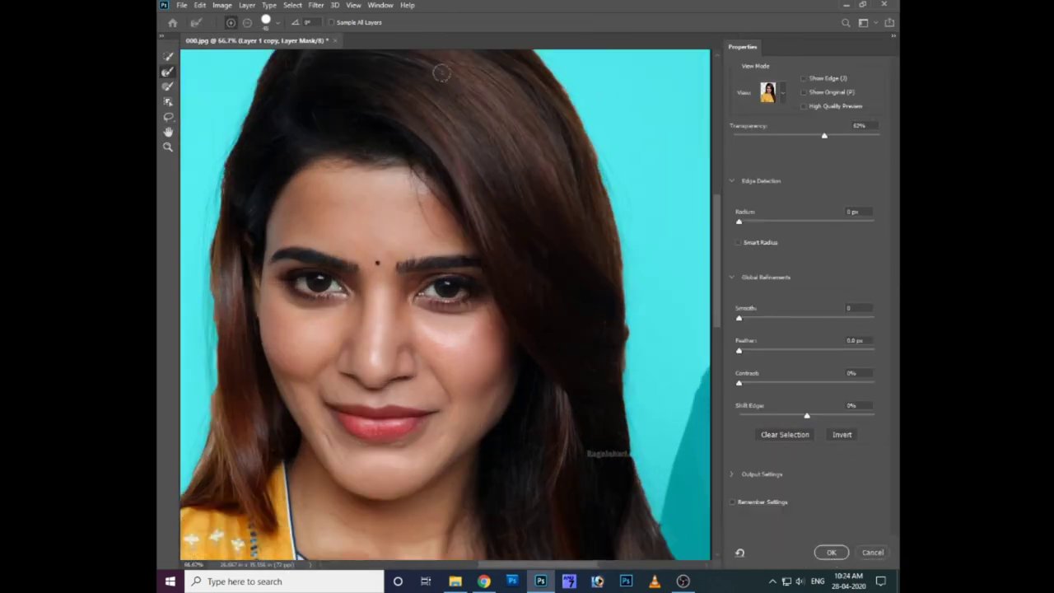
{"action": "scroll", "coordinate": [499, 252], "scroll_direction": "up", "scroll_amount": 3}
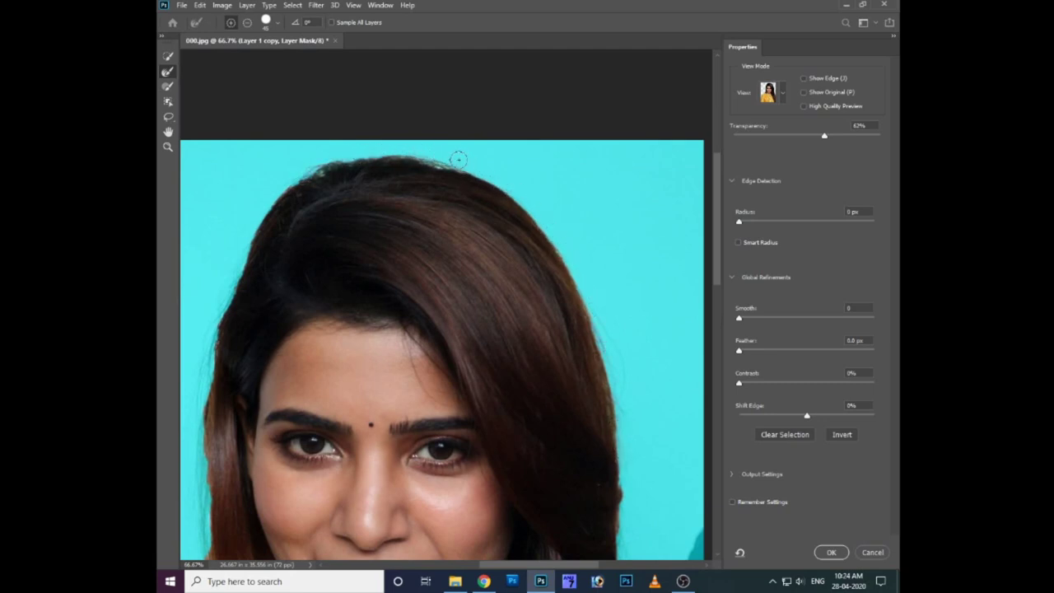
{"action": "left_click_drag", "start_coordinate": [591, 376], "coordinate": [555, 271]}
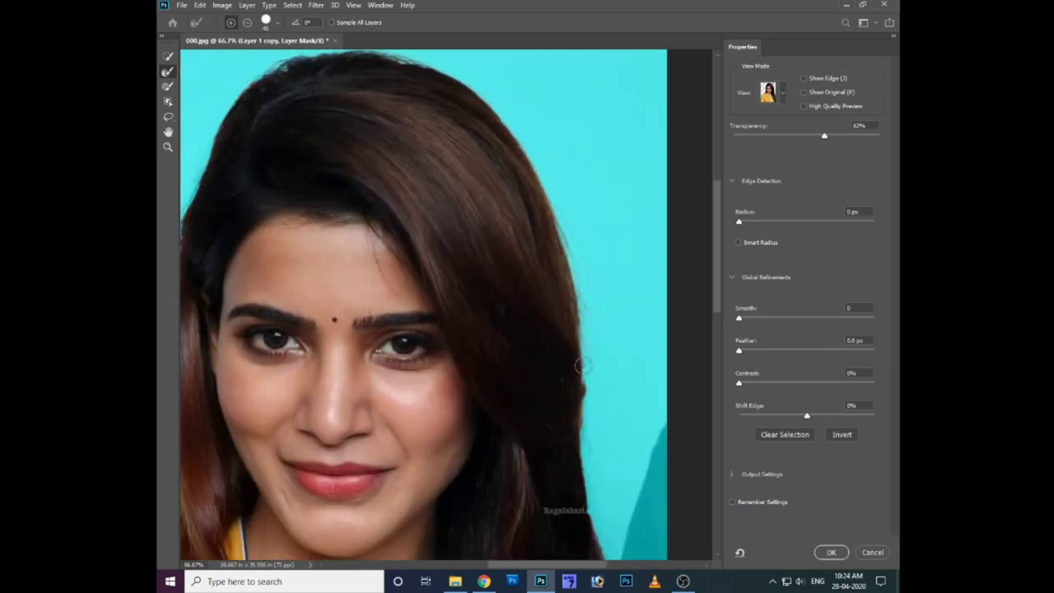
{"action": "left_click_drag", "start_coordinate": [581, 449], "coordinate": [582, 356]}
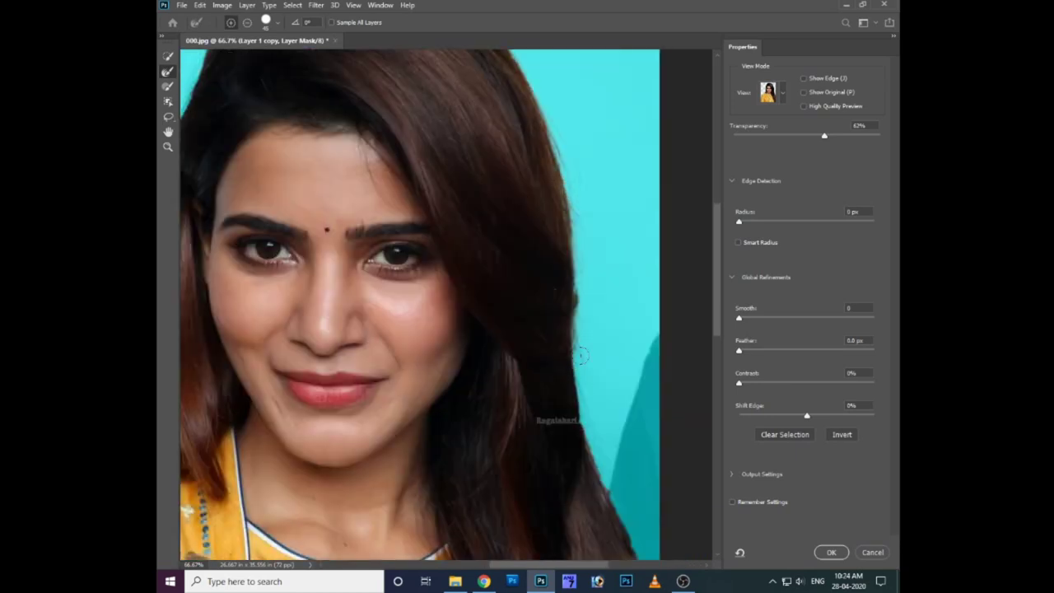
{"action": "left_click_drag", "start_coordinate": [576, 426], "coordinate": [571, 403]}
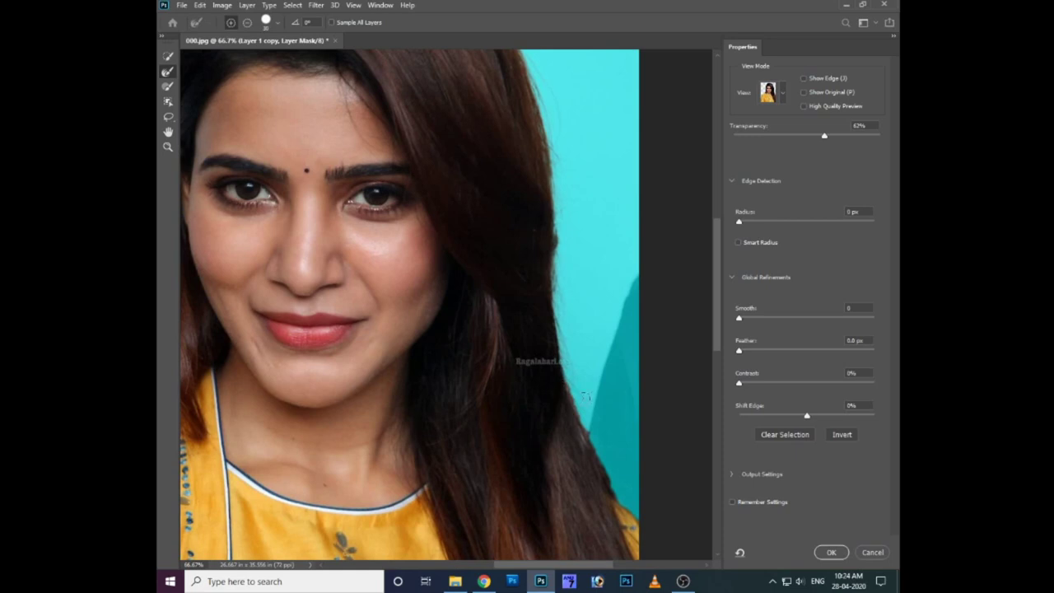
{"action": "left_click_drag", "start_coordinate": [607, 466], "coordinate": [622, 495]}
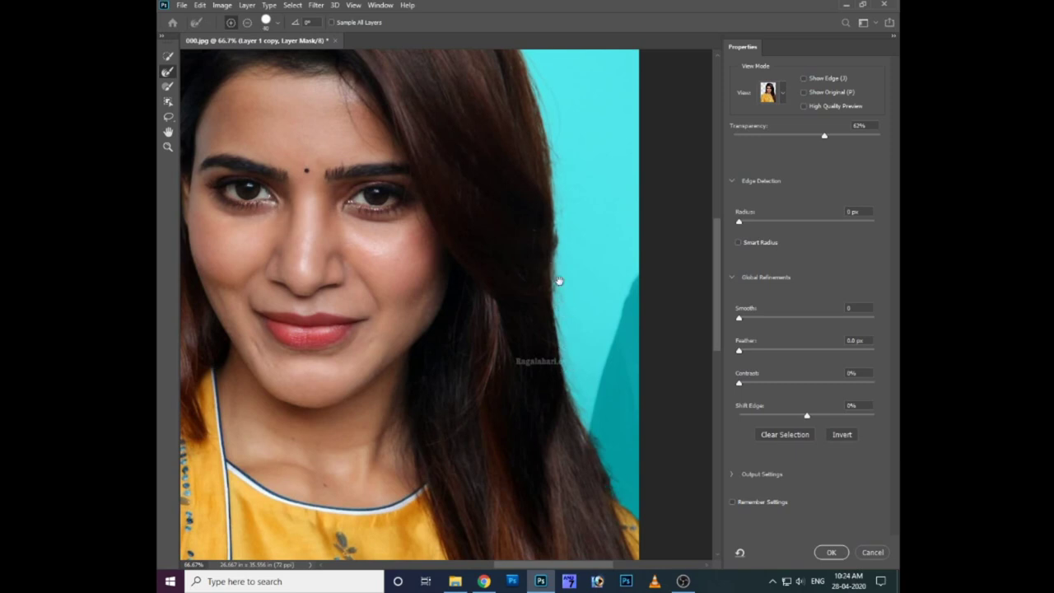
Step: Review the refined hair edges across the photo and apply the mask with OK
{"action": "scroll", "coordinate": [558, 281], "scroll_direction": "up", "scroll_amount": 5}
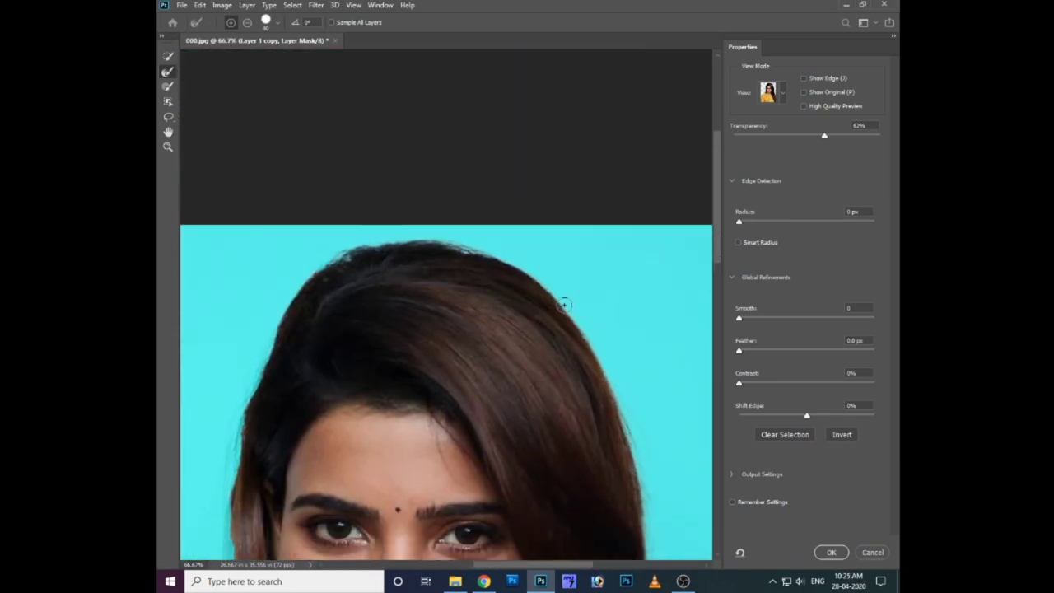
{"action": "scroll", "coordinate": [494, 219], "scroll_direction": "down", "scroll_amount": 1}
{"action": "scroll", "coordinate": [503, 221], "scroll_direction": "left", "scroll_amount": 2}
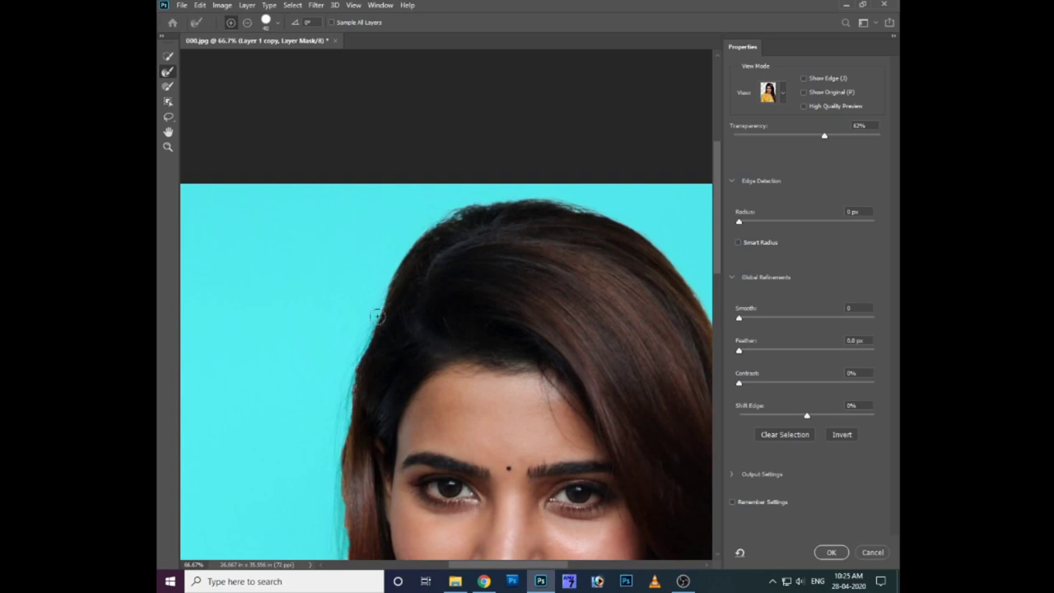
{"action": "scroll", "coordinate": [346, 416], "scroll_direction": "down", "scroll_amount": 2}
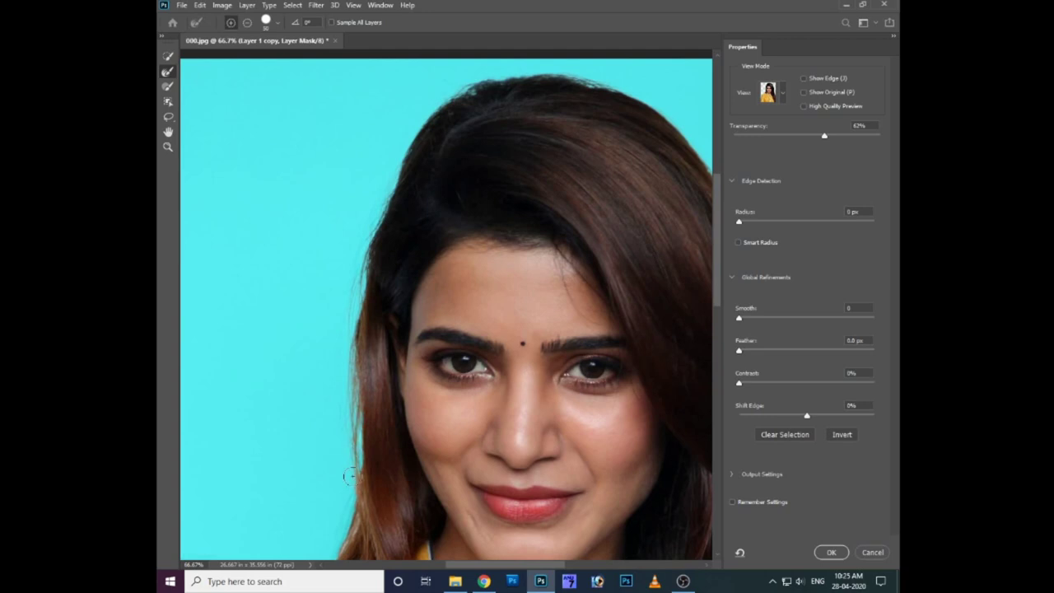
{"action": "scroll", "coordinate": [351, 484], "scroll_direction": "down", "scroll_amount": 2}
{"action": "scroll", "coordinate": [412, 321], "scroll_direction": "left", "scroll_amount": 1}
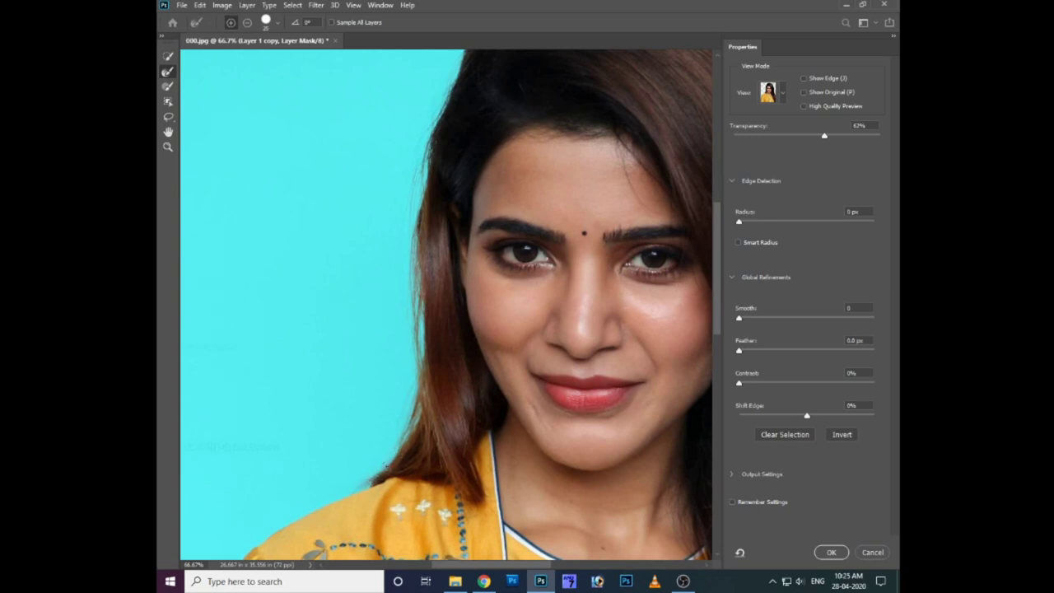
{"action": "key", "text": "ctrl+minus"}
{"action": "key", "text": "ctrl+minus"}
{"action": "key", "text": "ctrl+minus"}
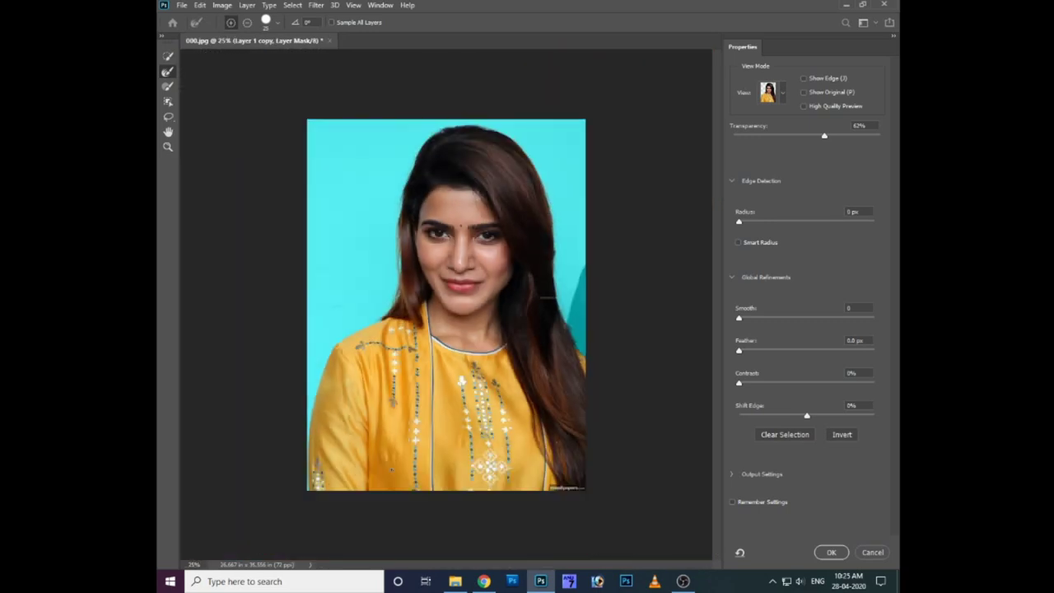
{"action": "left_click", "coordinate": [831, 552]}
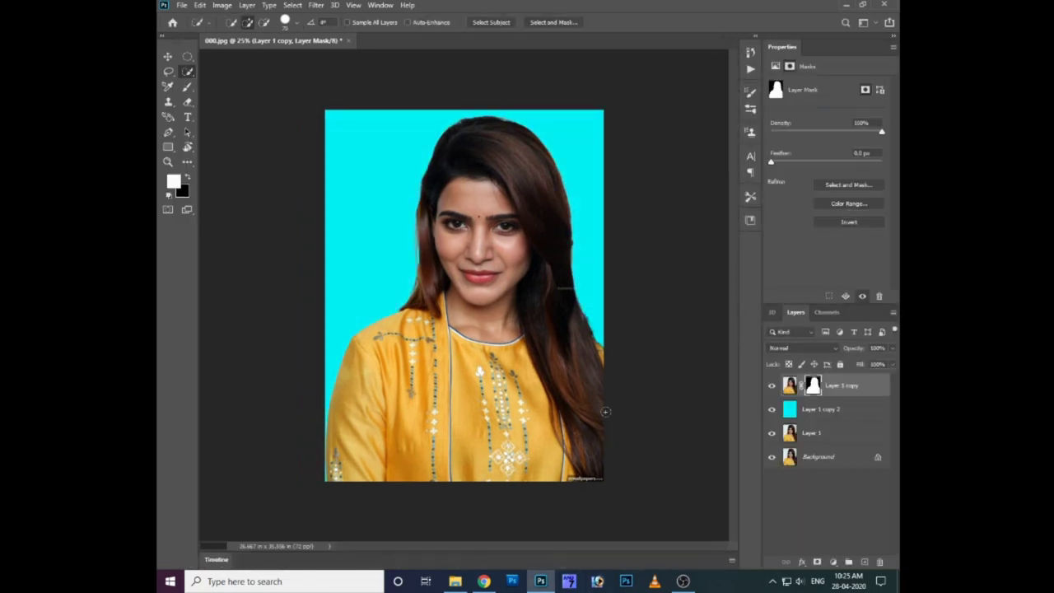
Step: Duplicate the masked portrait and merge it down, applying the mask into Layer 1 copy
{"action": "scroll", "coordinate": [605, 411], "scroll_direction": "up", "scroll_amount": 1}
{"action": "scroll", "coordinate": [576, 371], "scroll_direction": "up", "scroll_amount": 2}
{"action": "scroll", "coordinate": [499, 305], "scroll_direction": "down", "scroll_amount": 1}
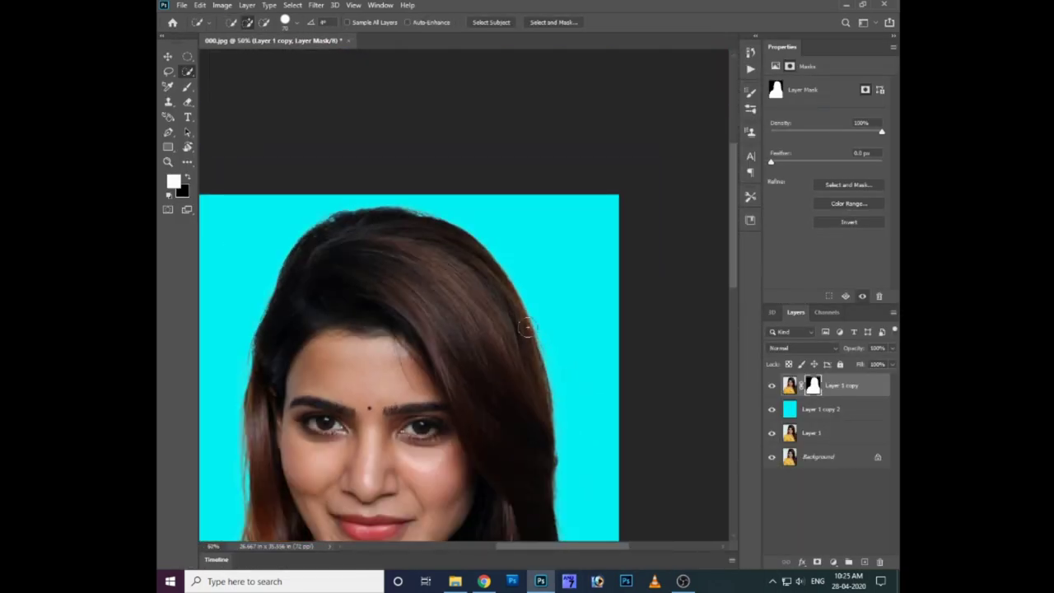
{"action": "key", "text": "ctrl+j"}
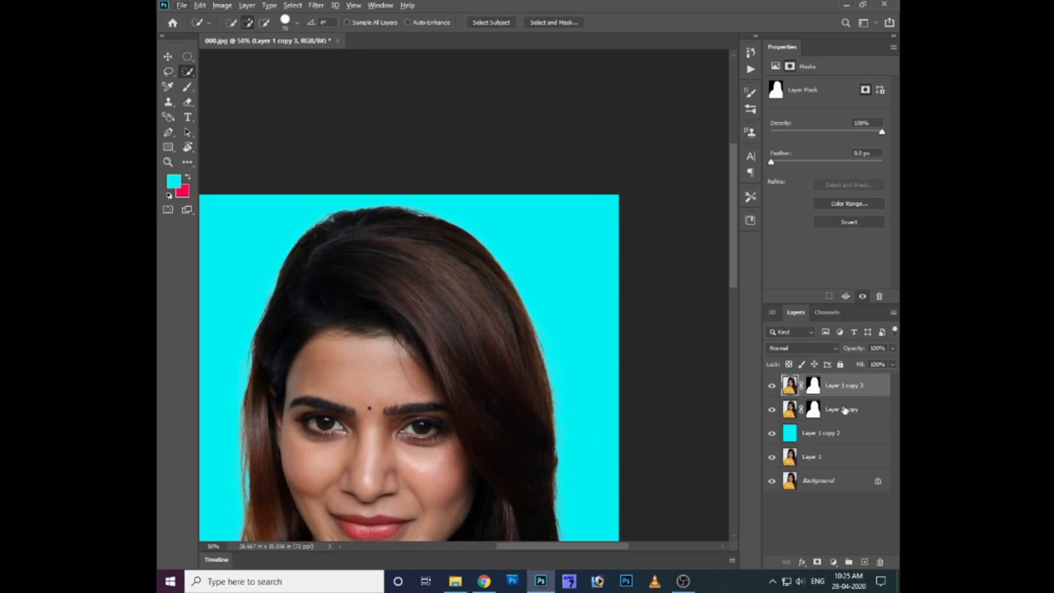
{"action": "key", "text": "ctrl+e"}
{"action": "left_click", "coordinate": [493, 224]}
{"action": "scroll", "coordinate": [481, 404], "scroll_direction": "down", "scroll_amount": 3}
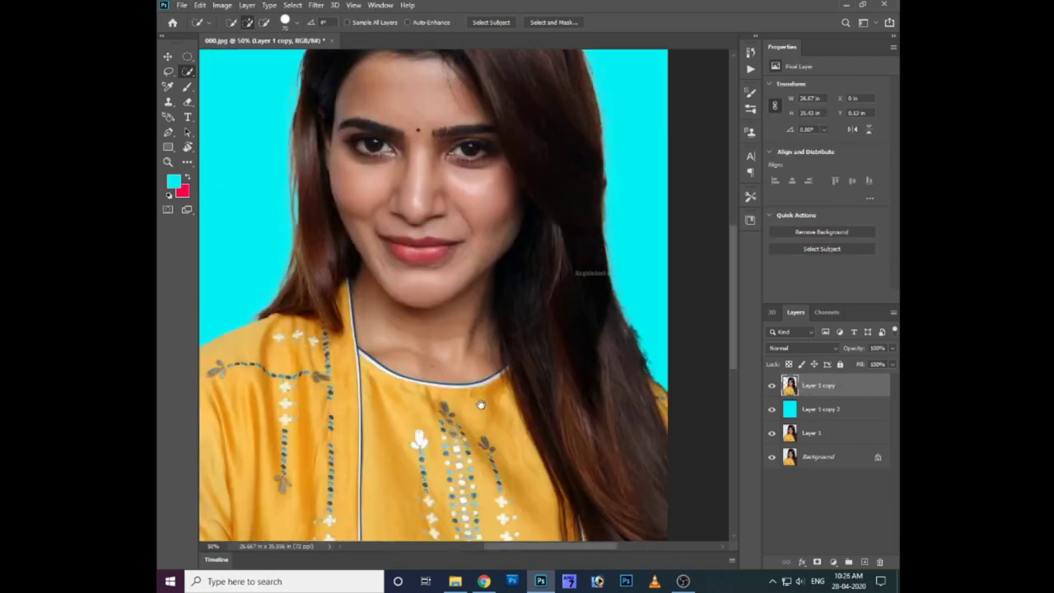
{"action": "scroll", "coordinate": [474, 332], "scroll_direction": "down", "scroll_amount": 1}
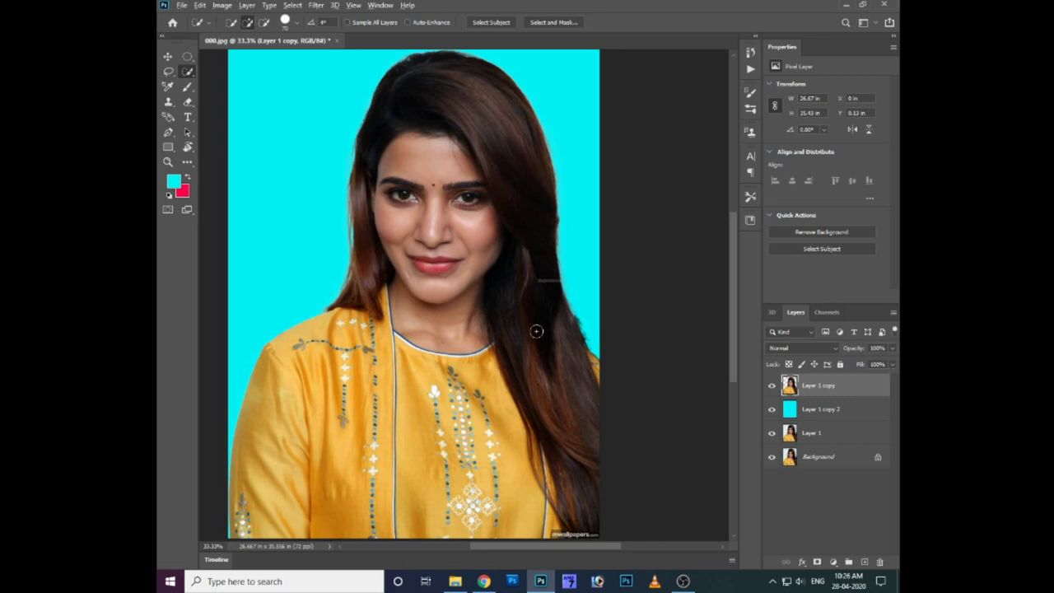
{"action": "key", "text": "alt+i"}
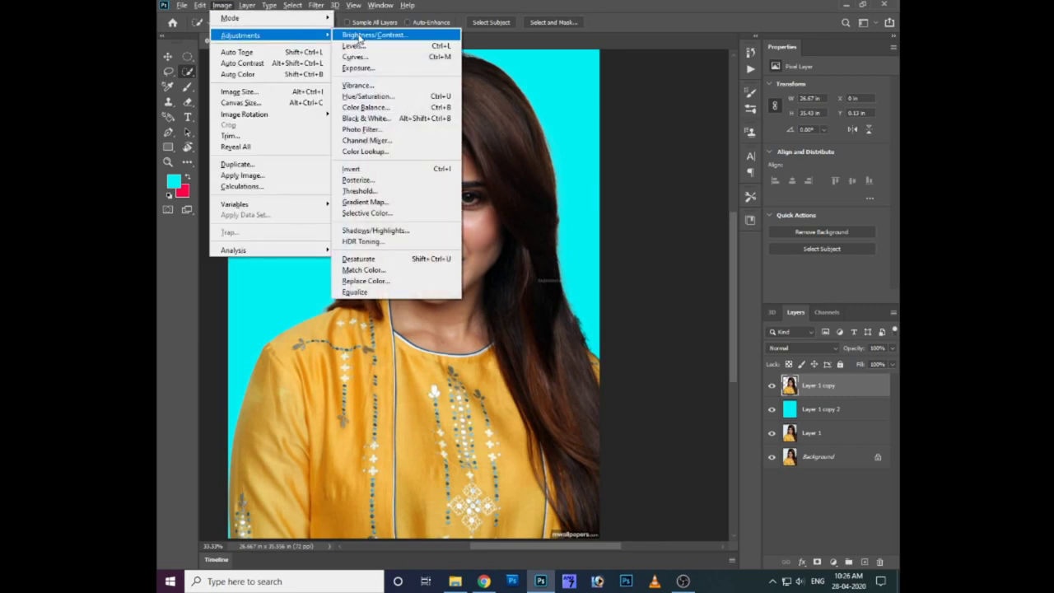
Step: Apply Brightness/Contrast with Brightness 17 and Contrast 40
{"action": "left_click", "coordinate": [360, 39]}
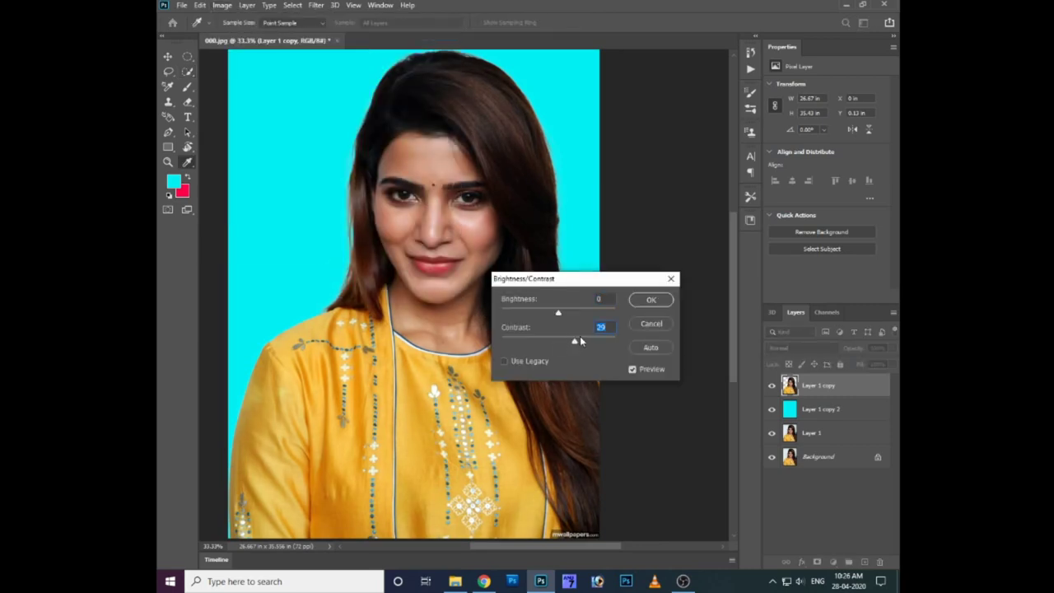
{"action": "left_click", "coordinate": [565, 313]}
{"action": "left_click", "coordinate": [633, 369]}
{"action": "left_click", "coordinate": [633, 369]}
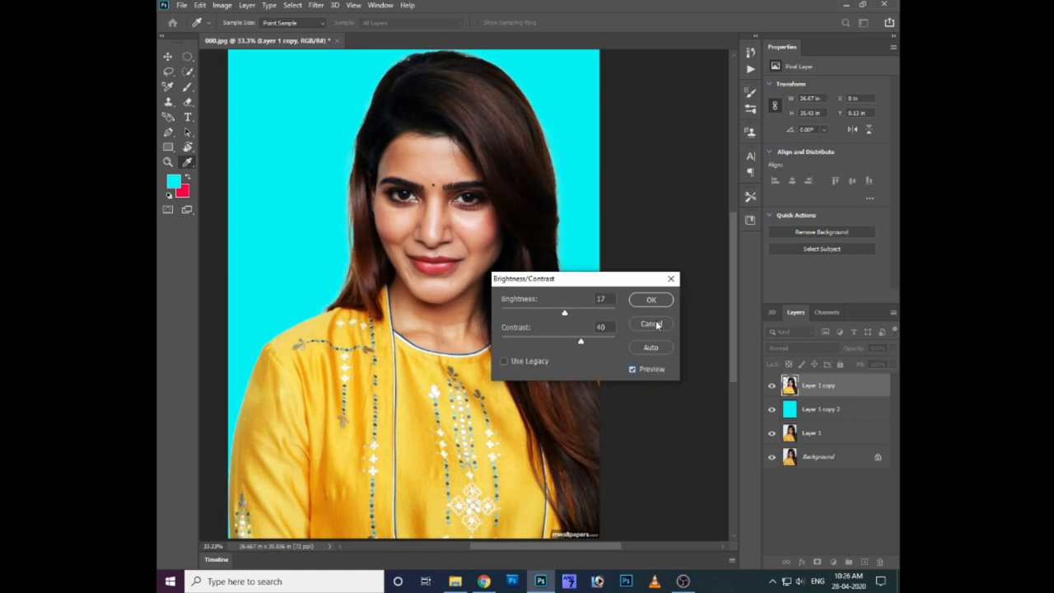
{"action": "key", "text": "Return"}
{"action": "key", "text": "w"}
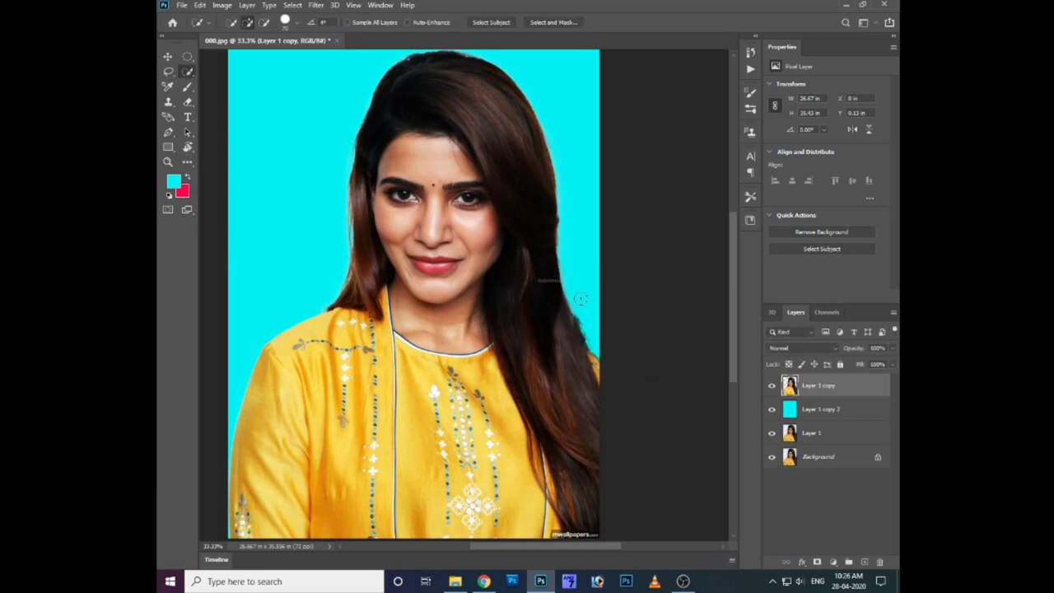
Step: Lift the Curves midpoint from input 121 to output 136
{"action": "key", "text": "ctrl+m"}
{"action": "left_click_drag", "start_coordinate": [630, 359], "coordinate": [630, 348]}
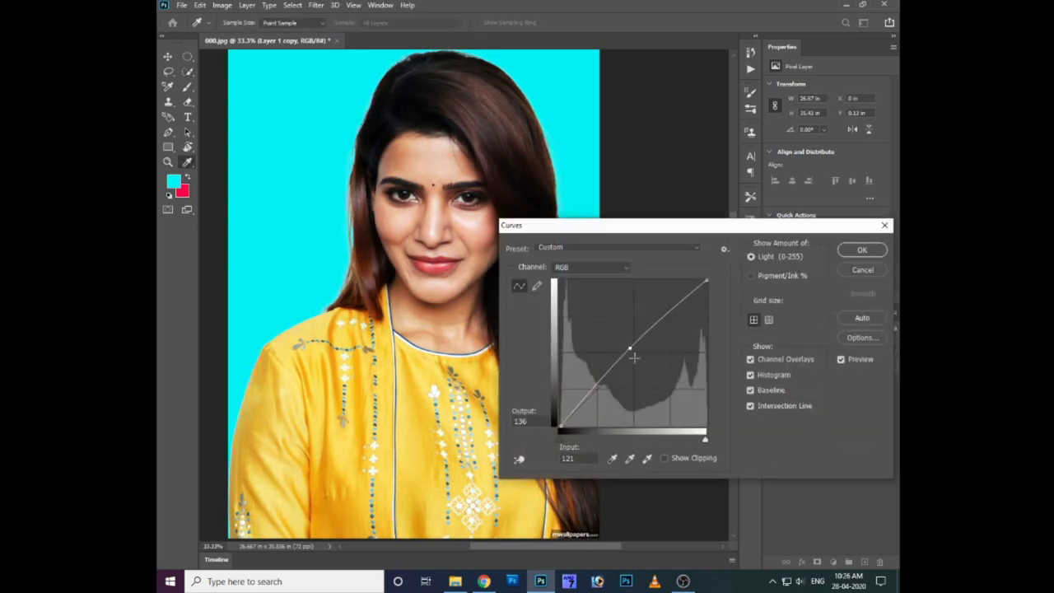
{"action": "key", "text": "Return"}
{"action": "key", "text": "ctrl+plus"}
{"action": "key", "text": "ctrl+plus"}
{"action": "scroll", "coordinate": [551, 377], "scroll_direction": "up", "scroll_amount": 2}
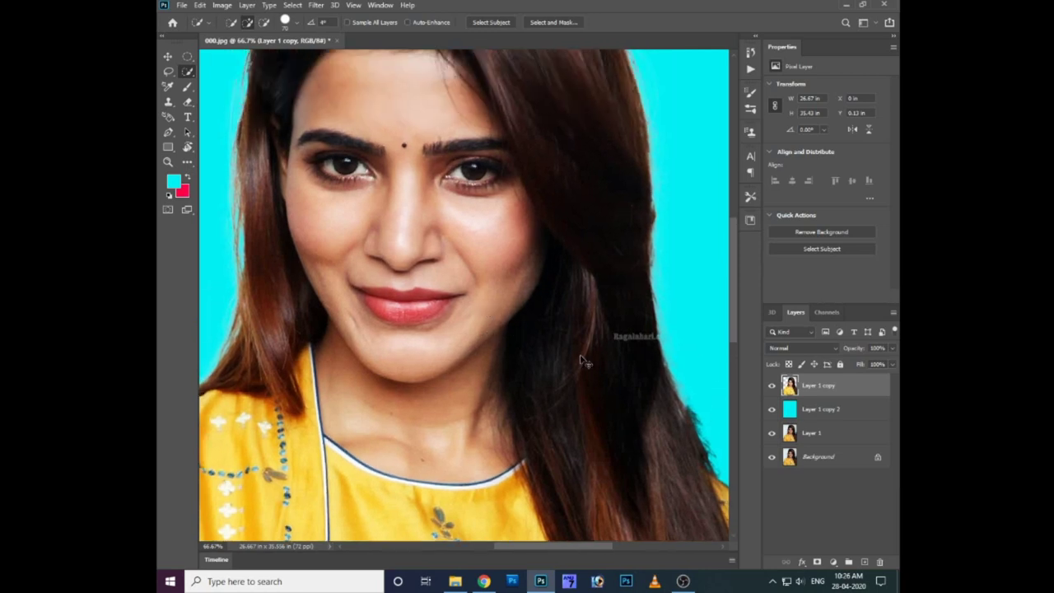
Step: Make a backup Layer 1 copy 3 from Layer 1, then reselect Layer 1 copy
{"action": "left_click", "coordinate": [811, 432]}
{"action": "key", "text": "ctrl+j"}
{"action": "left_click", "coordinate": [804, 388]}
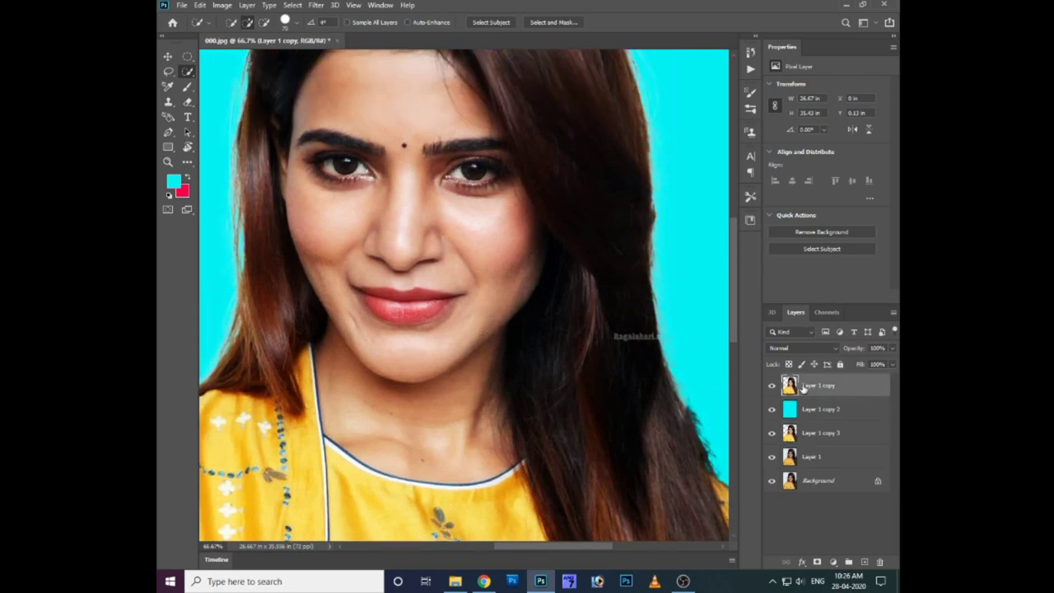
Step: Set Unsharp Mask to Amount 171%, Radius 2.0 pixels, Threshold 0 and preview it
{"action": "left_click", "coordinate": [315, 5]}
{"action": "mouse_move", "coordinate": [379, 202]}
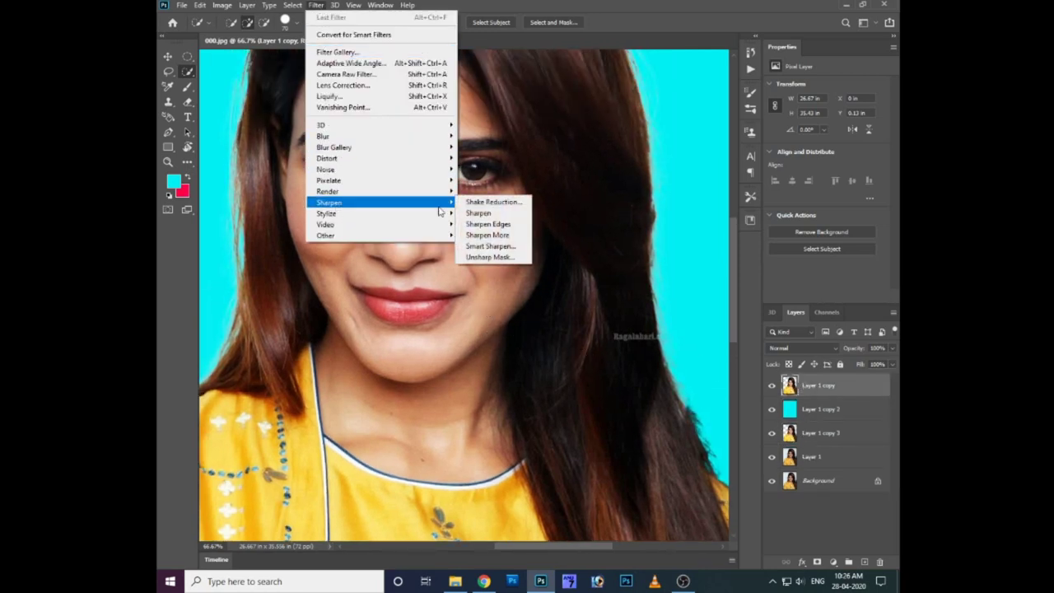
{"action": "left_click", "coordinate": [503, 257]}
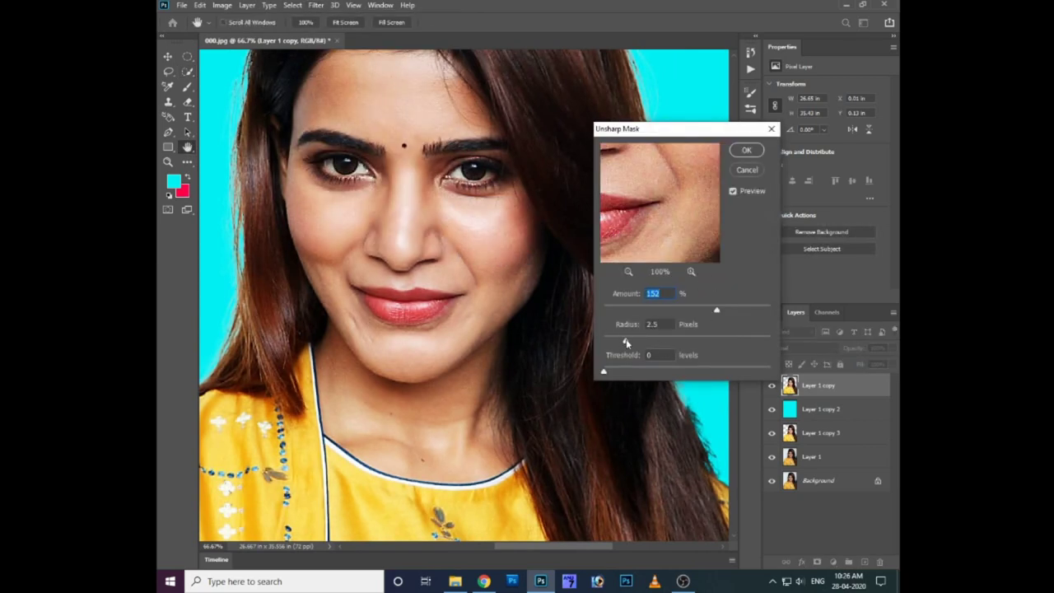
{"action": "left_click_drag", "start_coordinate": [626, 342], "coordinate": [644, 346]}
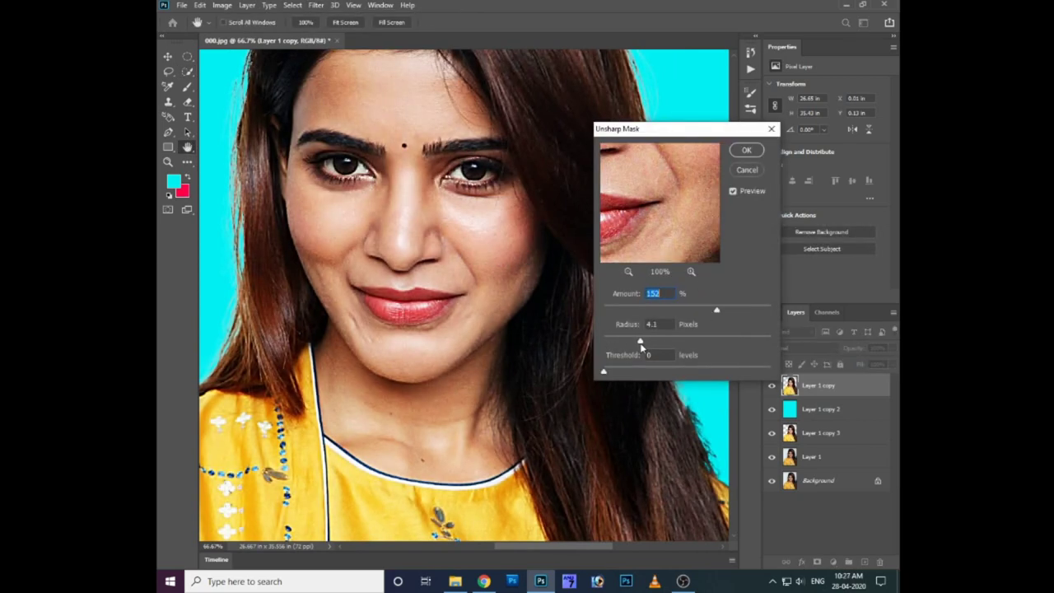
{"action": "mouse_move", "coordinate": [717, 310]}
{"action": "left_mouse_down"}
{"action": "mouse_move", "coordinate": [696, 312]}
{"action": "mouse_move", "coordinate": [741, 314]}
{"action": "left_mouse_up"}
{"action": "left_click_drag", "start_coordinate": [727, 313], "coordinate": [725, 313]}
{"action": "left_click_drag", "start_coordinate": [624, 343], "coordinate": [621, 343]}
{"action": "left_click", "coordinate": [733, 191]}
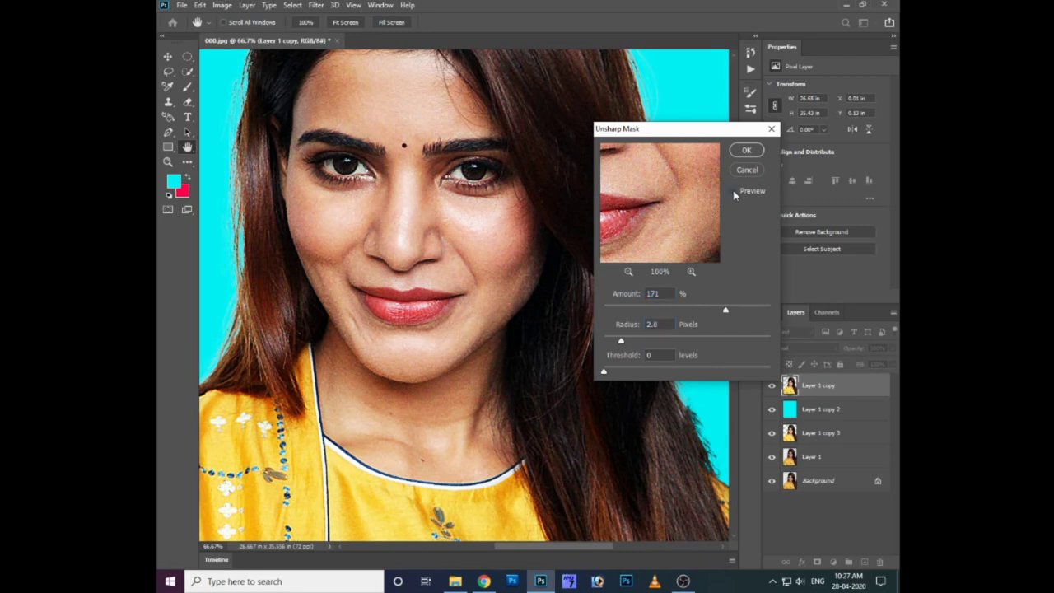
Step: Apply the sharpening and toggle the cyan and portrait layers to compare
{"action": "key", "text": "Return"}
{"action": "left_click", "coordinate": [772, 409]}
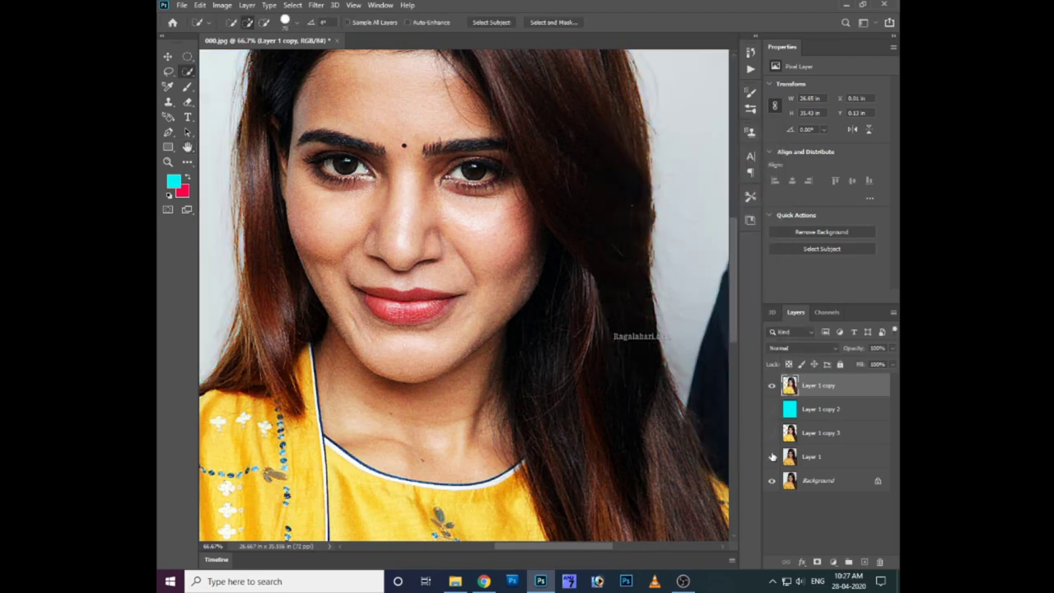
{"action": "left_click", "coordinate": [772, 385]}
{"action": "left_click", "coordinate": [772, 385]}
{"action": "left_click", "coordinate": [772, 410]}
{"action": "key", "text": "ctrl+plus"}
{"action": "key", "text": "ctrl+plus"}
{"action": "key", "text": "ctrl+minus"}
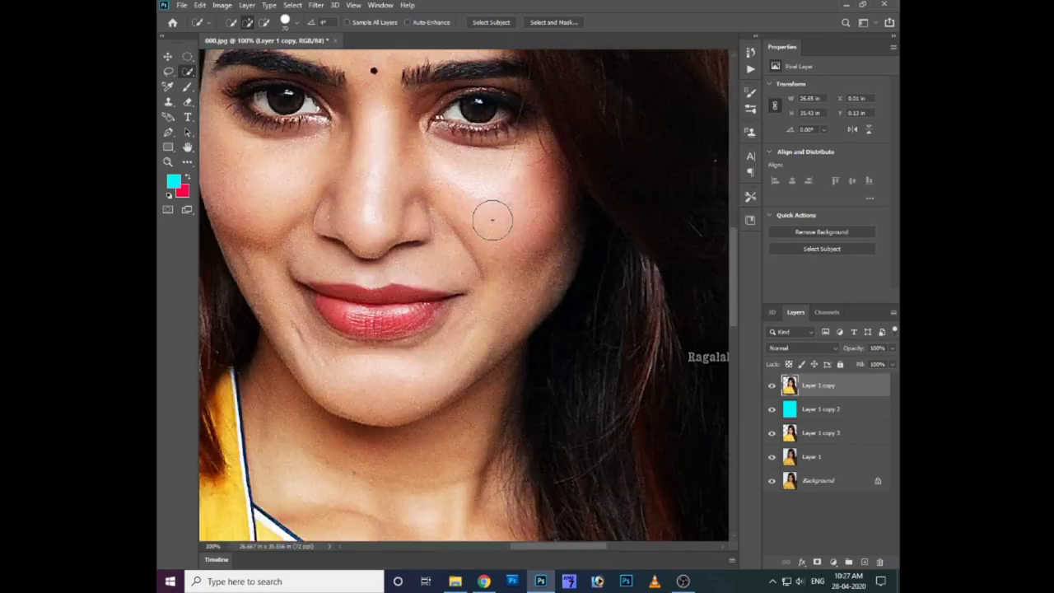
{"action": "scroll", "coordinate": [493, 220], "scroll_direction": "up", "scroll_amount": 3}
Step: Set up the Smudge tool with a new brush tip and strength around 26%
{"action": "key", "text": "i"}
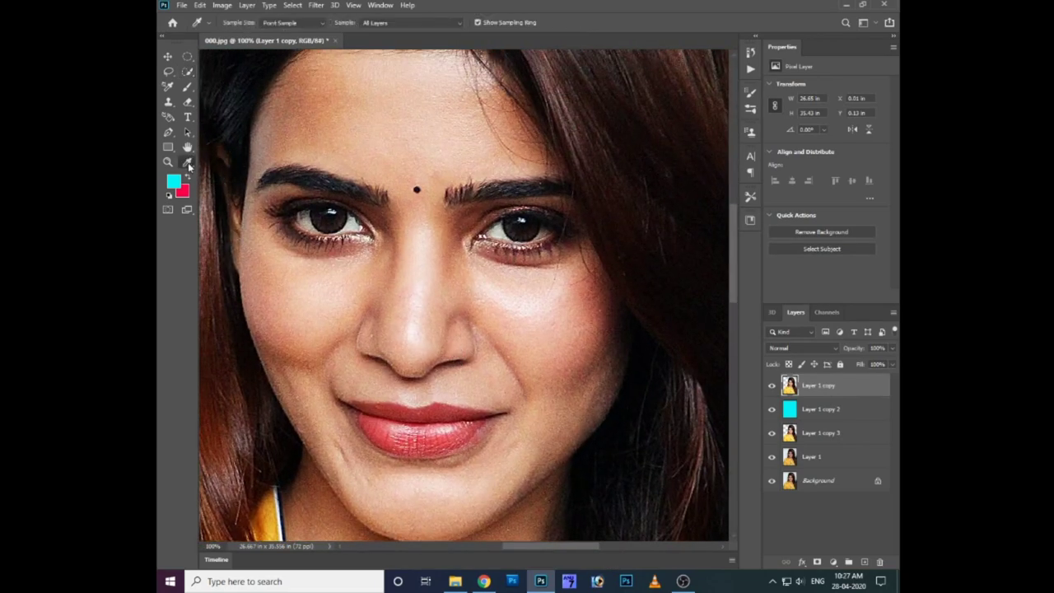
{"action": "right_click", "coordinate": [189, 166]}
{"action": "left_click", "coordinate": [236, 405]}
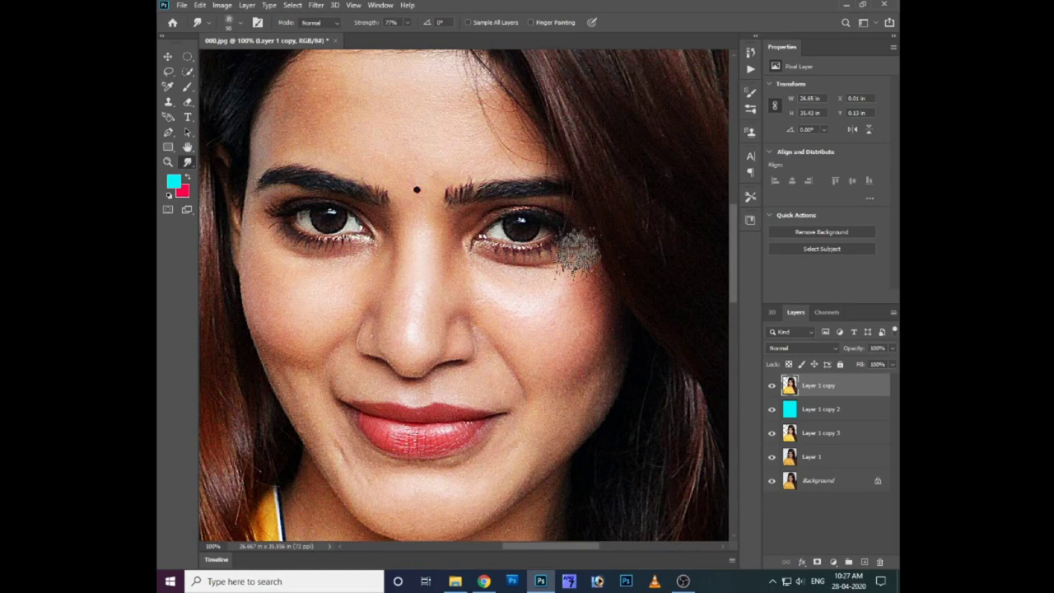
{"action": "left_click", "coordinate": [748, 94]}
{"action": "left_click", "coordinate": [642, 128]}
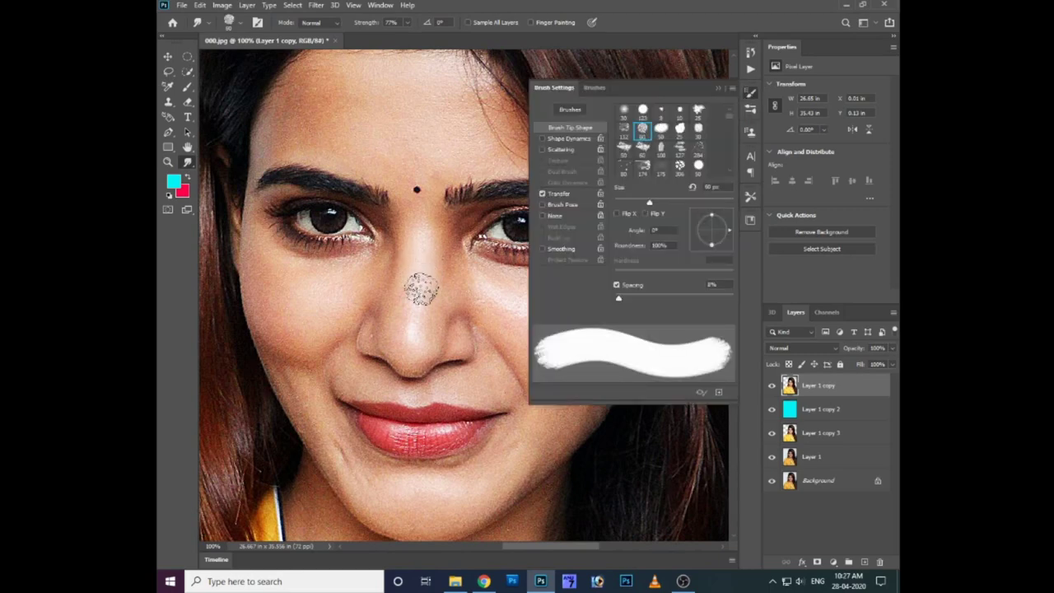
{"action": "left_click", "coordinate": [719, 87]}
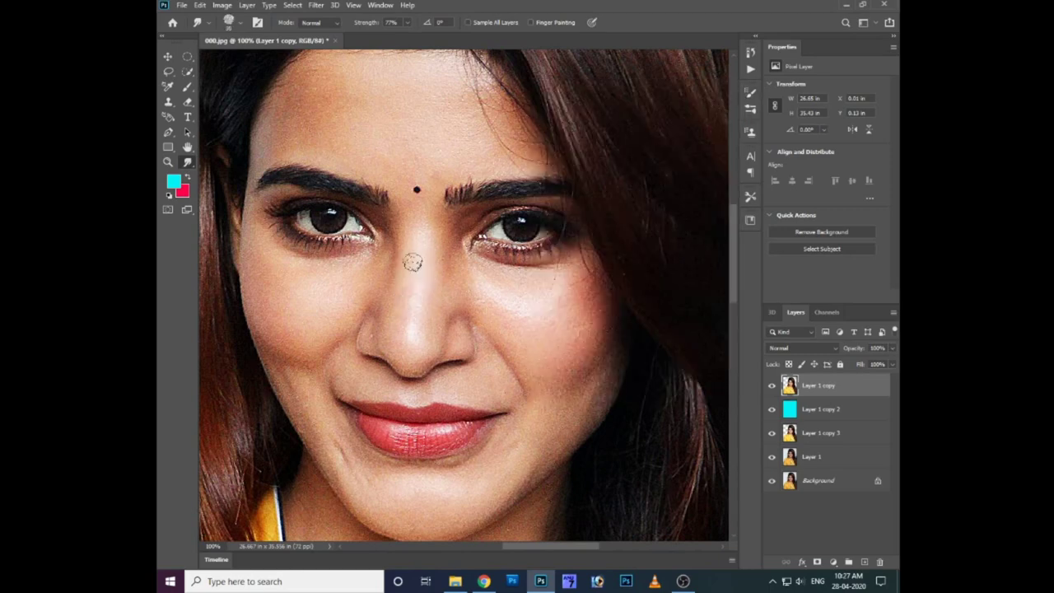
{"action": "mouse_move", "coordinate": [413, 262]}
{"action": "left_mouse_down"}
{"action": "mouse_move", "coordinate": [416, 275]}
{"action": "mouse_move", "coordinate": [421, 235]}
{"action": "mouse_move", "coordinate": [420, 265]}
{"action": "left_mouse_up"}
{"action": "left_click_drag", "start_coordinate": [406, 23], "coordinate": [393, 33]}
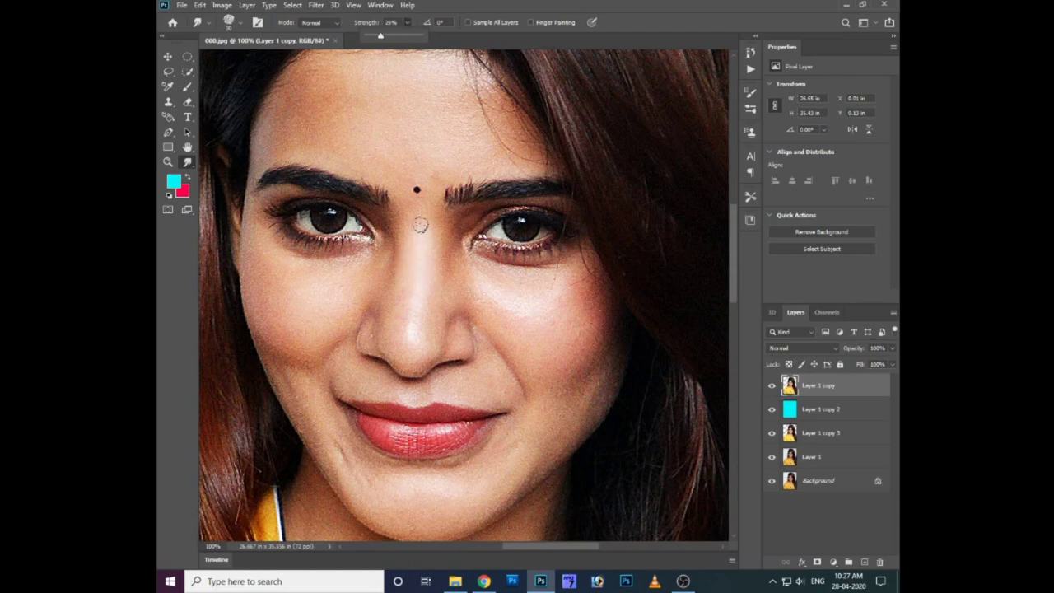
Step: Rotate the Smudge brush tip angle in the brush settings
{"action": "scroll", "coordinate": [405, 300], "scroll_direction": "up", "scroll_amount": 2}
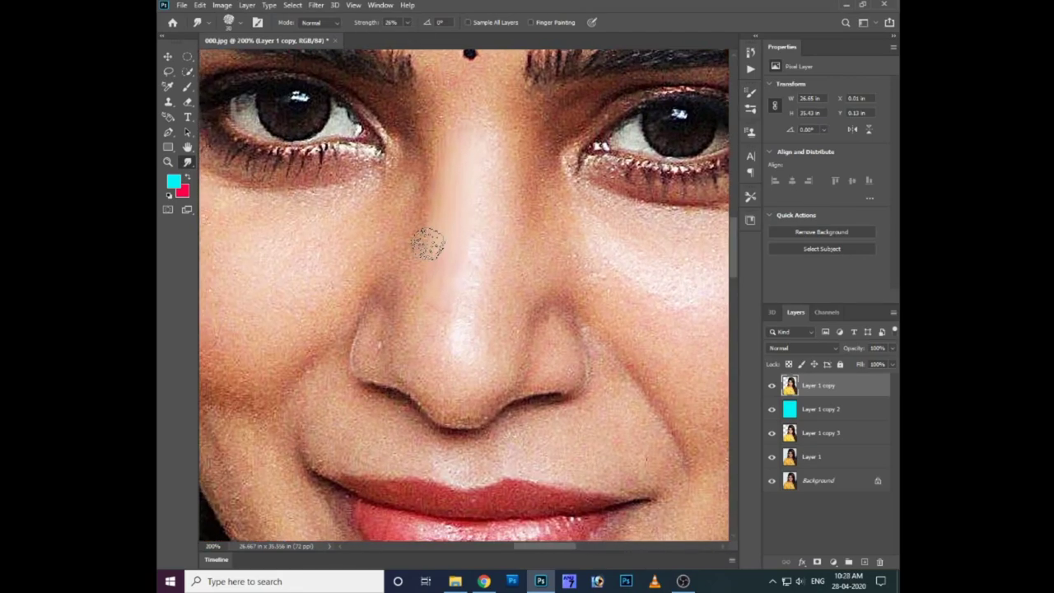
{"action": "left_click", "coordinate": [750, 92]}
{"action": "left_click_drag", "start_coordinate": [713, 222], "coordinate": [713, 212]}
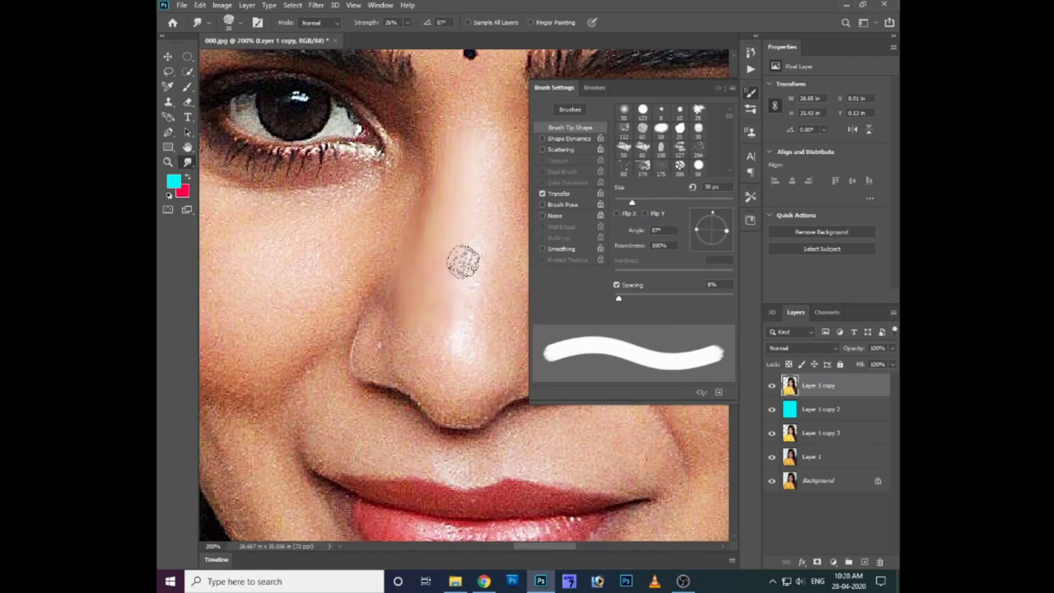
{"action": "scroll", "coordinate": [463, 246], "scroll_direction": "up", "scroll_amount": 2}
{"action": "scroll", "coordinate": [464, 246], "scroll_direction": "right", "scroll_amount": 2}
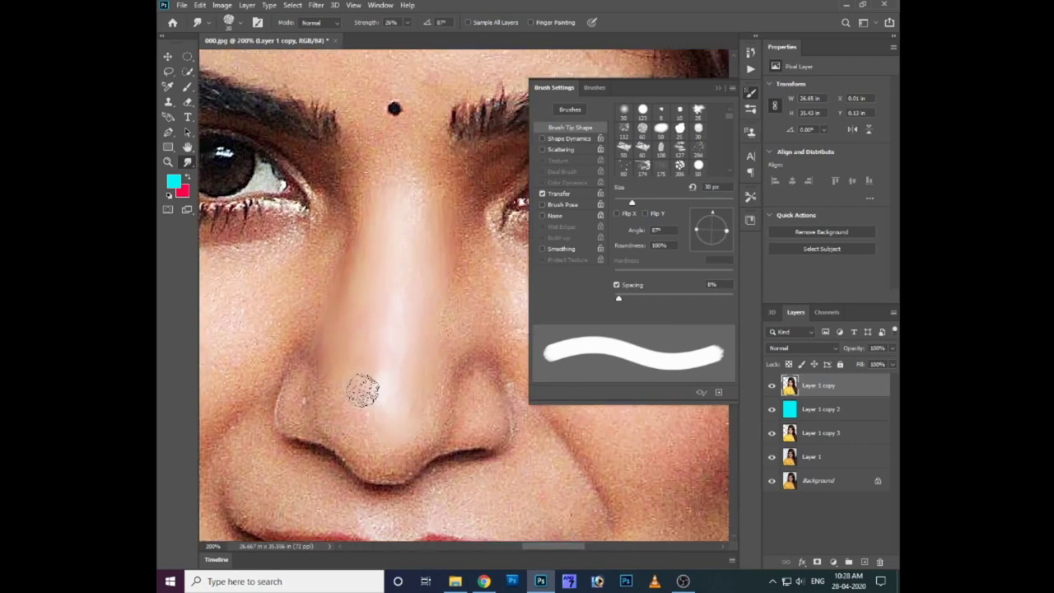
{"action": "left_click", "coordinate": [718, 88]}
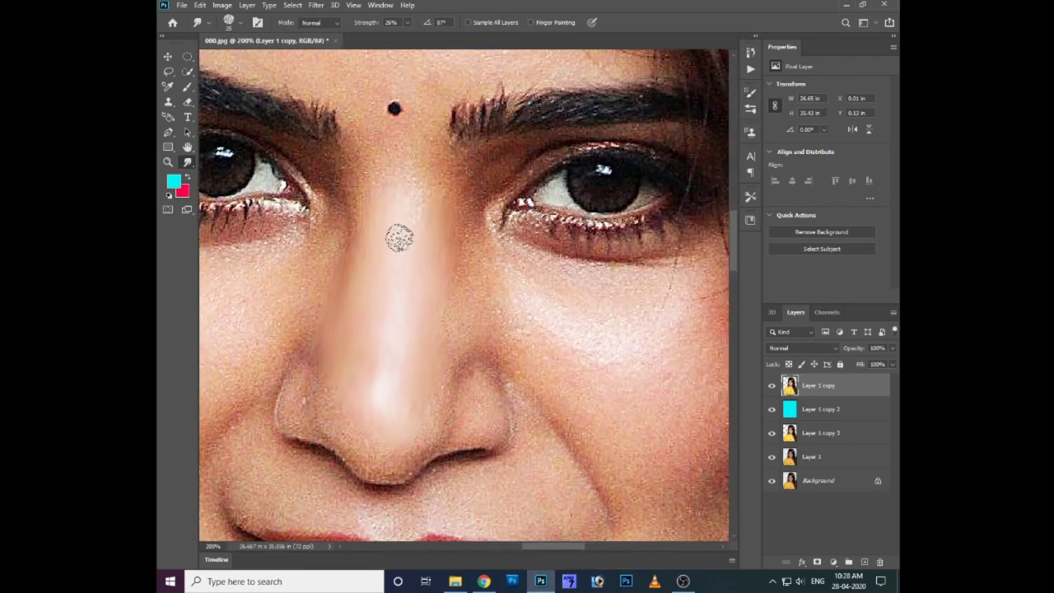
Step: Smudge the nose bridge, both sides of the nose, and the inner eye shading
{"action": "left_click_drag", "start_coordinate": [412, 183], "coordinate": [428, 245]}
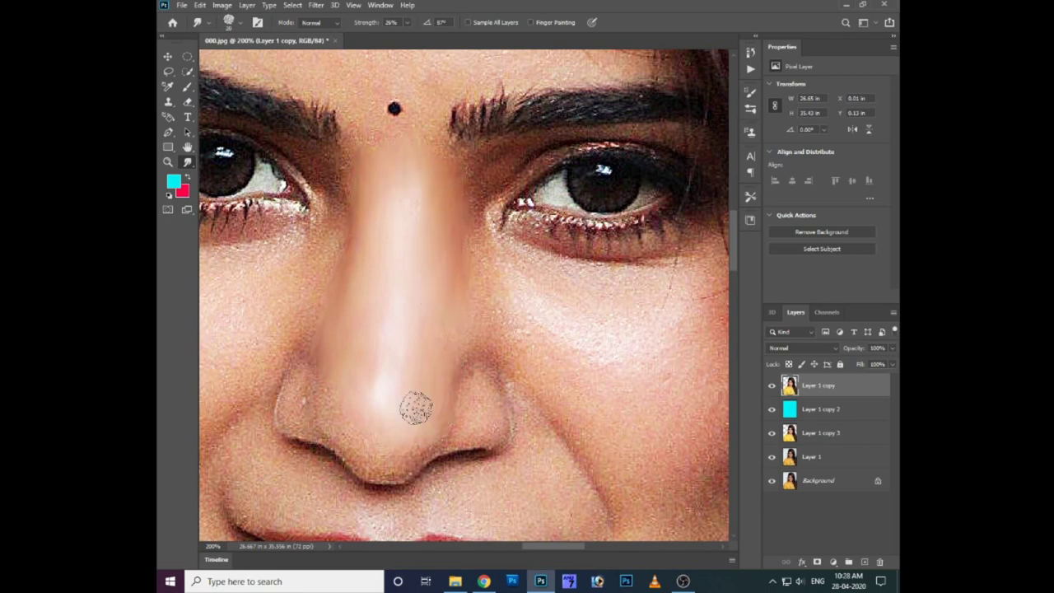
{"action": "mouse_move", "coordinate": [299, 366]}
{"action": "left_mouse_down"}
{"action": "mouse_move", "coordinate": [397, 450]}
{"action": "mouse_move", "coordinate": [334, 433]}
{"action": "left_mouse_up"}
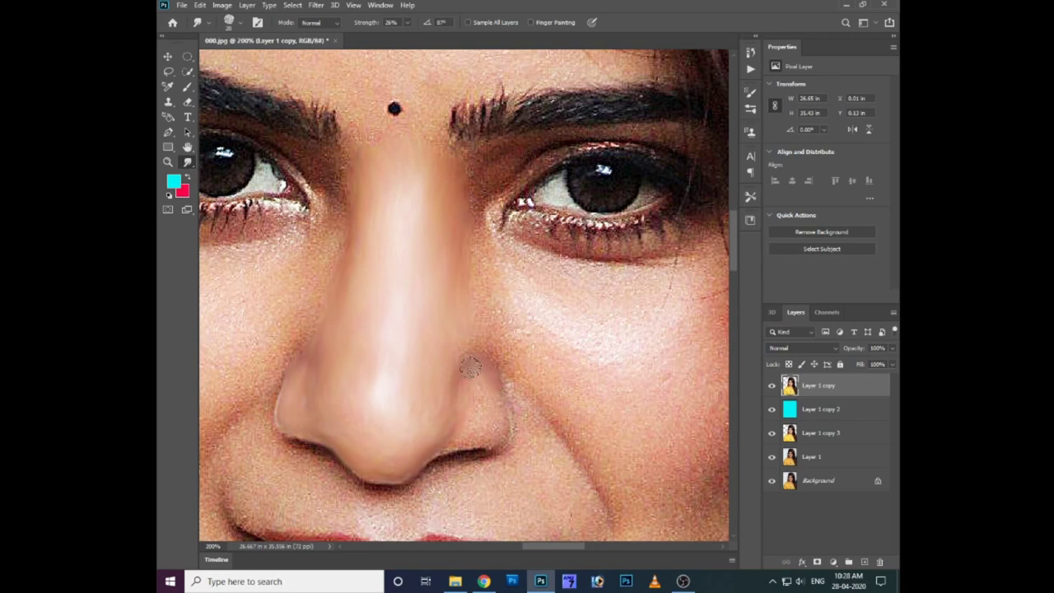
{"action": "left_click_drag", "start_coordinate": [475, 336], "coordinate": [513, 377]}
{"action": "left_click_drag", "start_coordinate": [473, 164], "coordinate": [487, 239]}
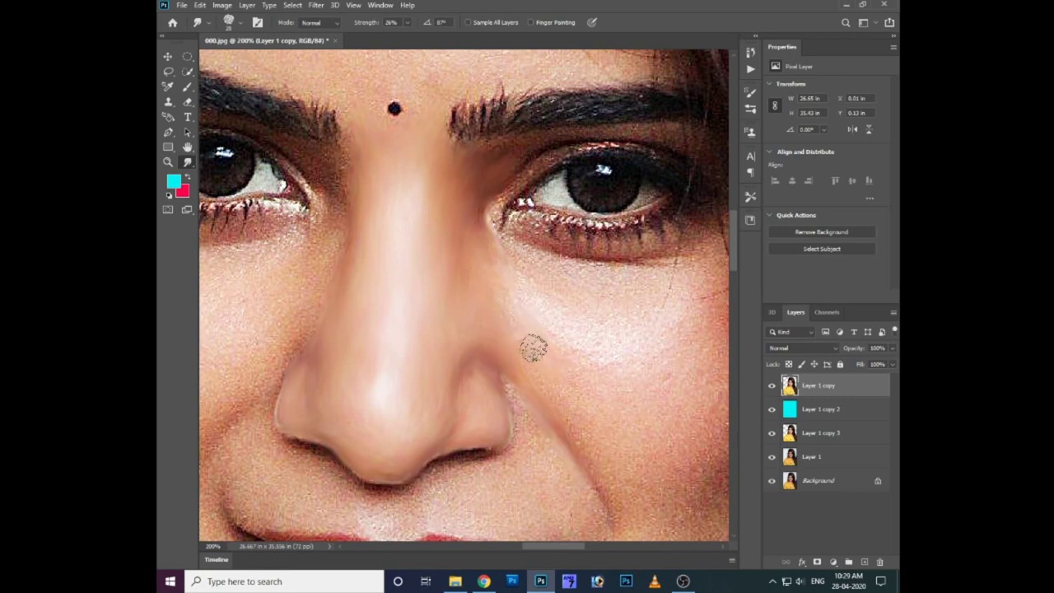
Step: Smudge the cheek skin beside the nose smooth
{"action": "left_click_drag", "start_coordinate": [568, 348], "coordinate": [634, 355]}
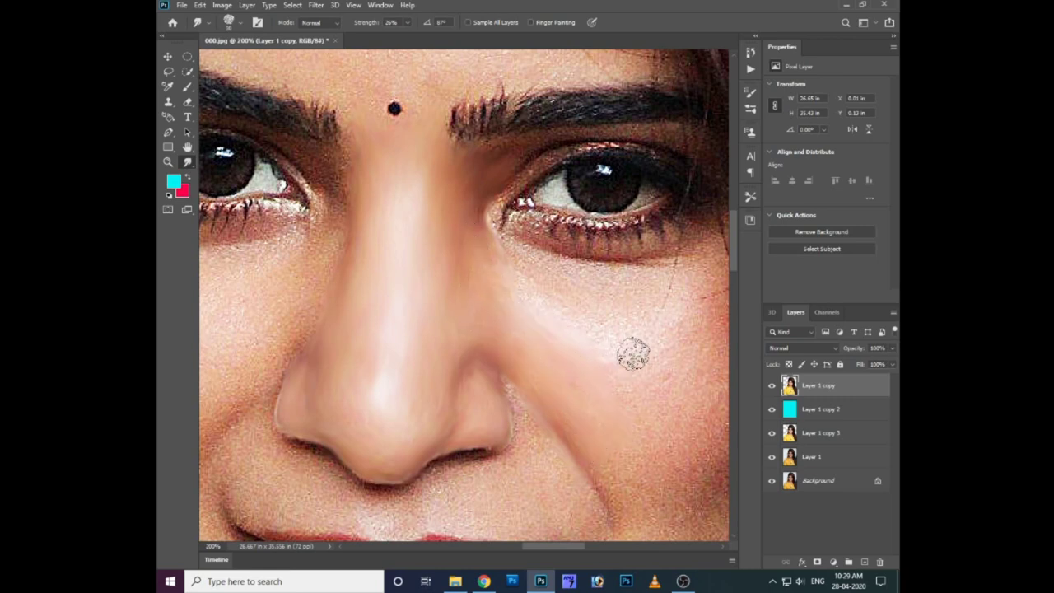
{"action": "left_click_drag", "start_coordinate": [635, 318], "coordinate": [567, 348]}
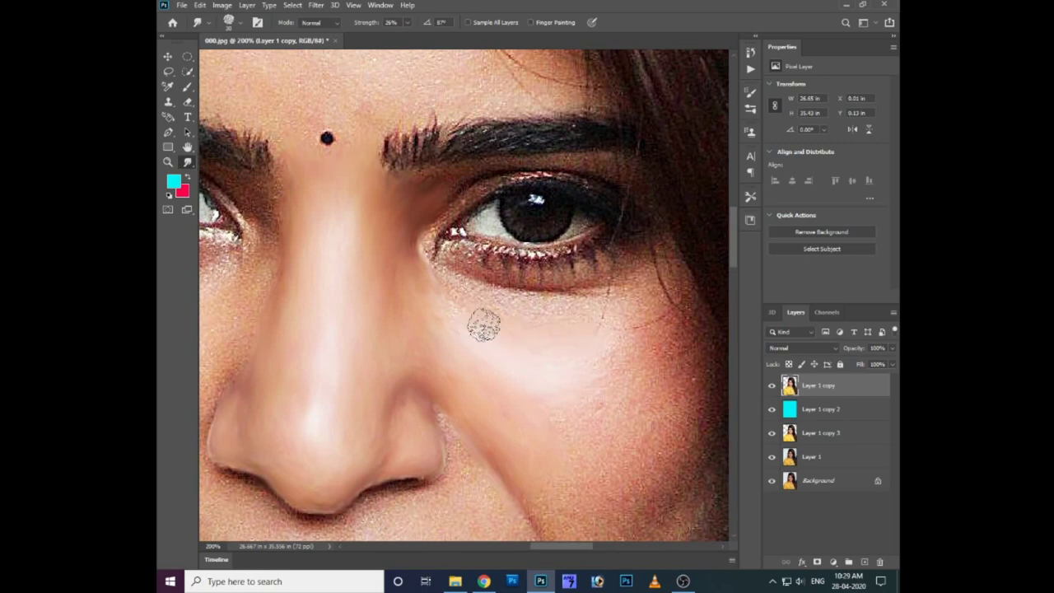
{"action": "left_click_drag", "start_coordinate": [516, 396], "coordinate": [465, 302]}
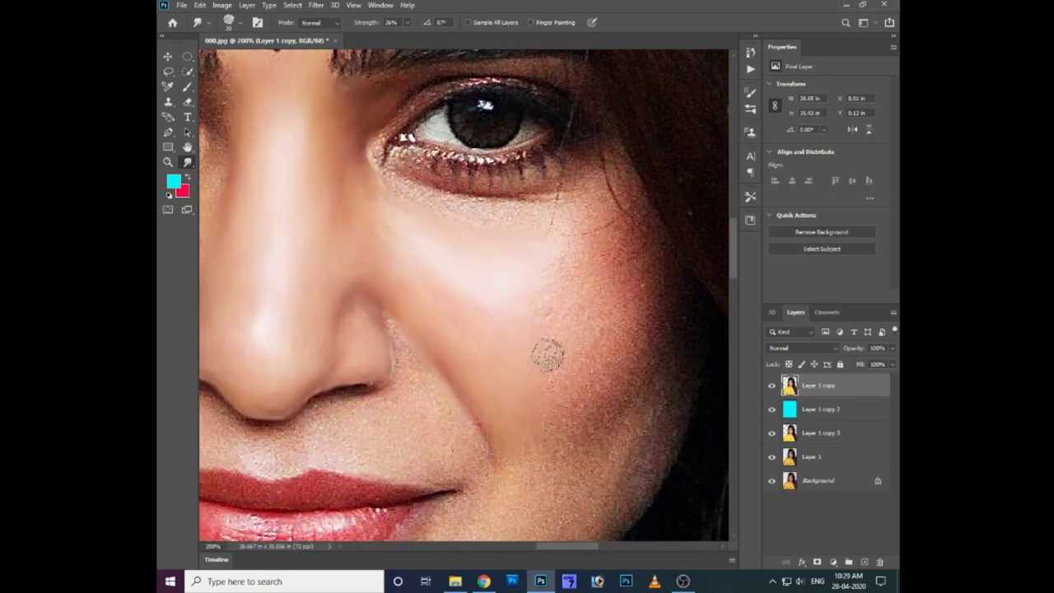
{"action": "mouse_move", "coordinate": [553, 346]}
{"action": "left_mouse_down"}
{"action": "mouse_move", "coordinate": [527, 322]}
{"action": "mouse_move", "coordinate": [616, 315]}
{"action": "mouse_move", "coordinate": [589, 412]}
{"action": "left_mouse_up"}
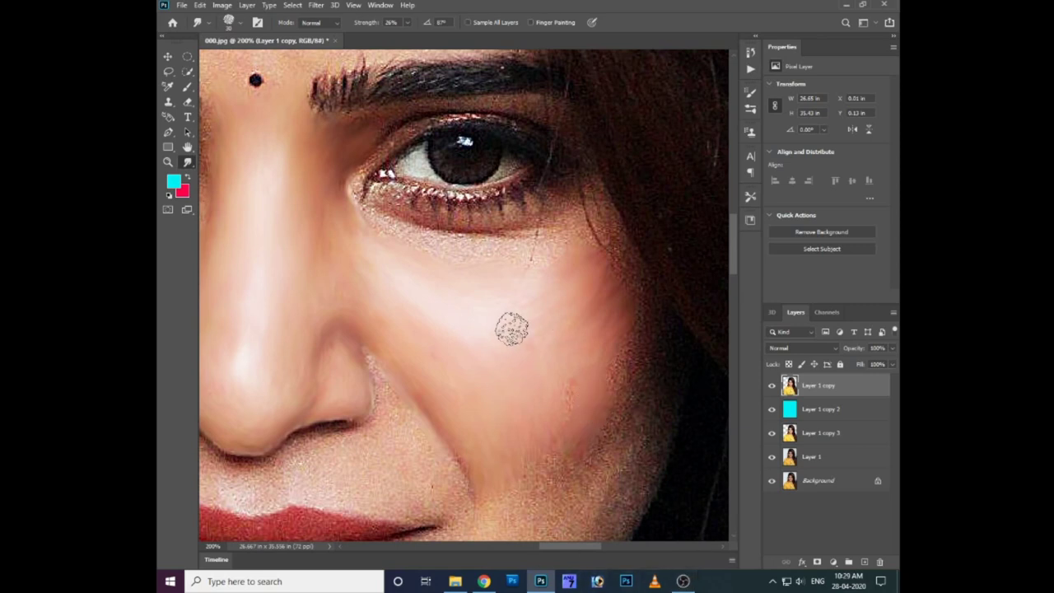
{"action": "left_click_drag", "start_coordinate": [610, 453], "coordinate": [612, 389]}
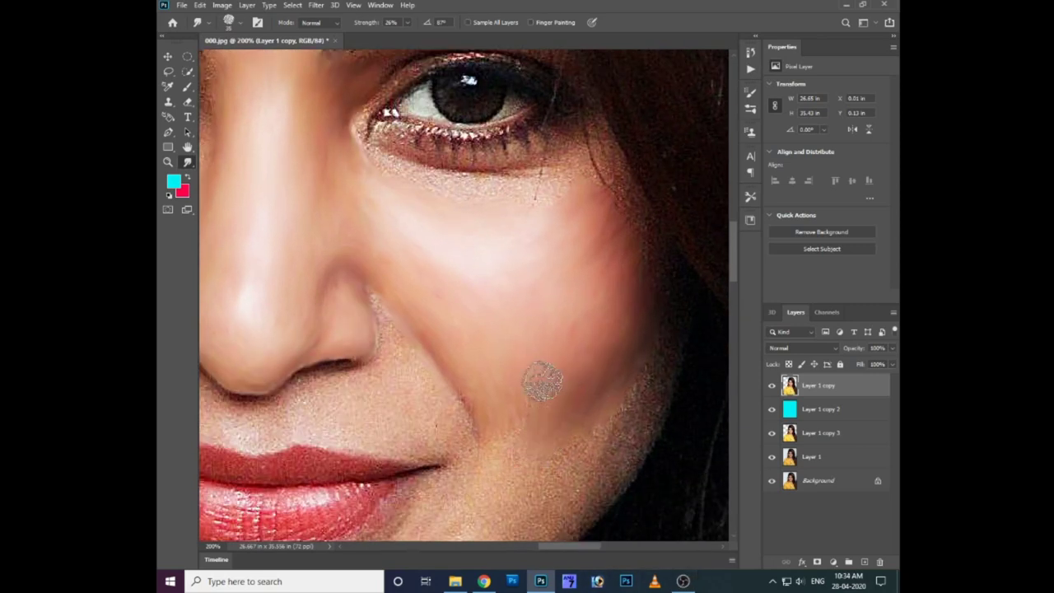
{"action": "scroll", "coordinate": [543, 389], "scroll_direction": "down", "scroll_amount": 2}
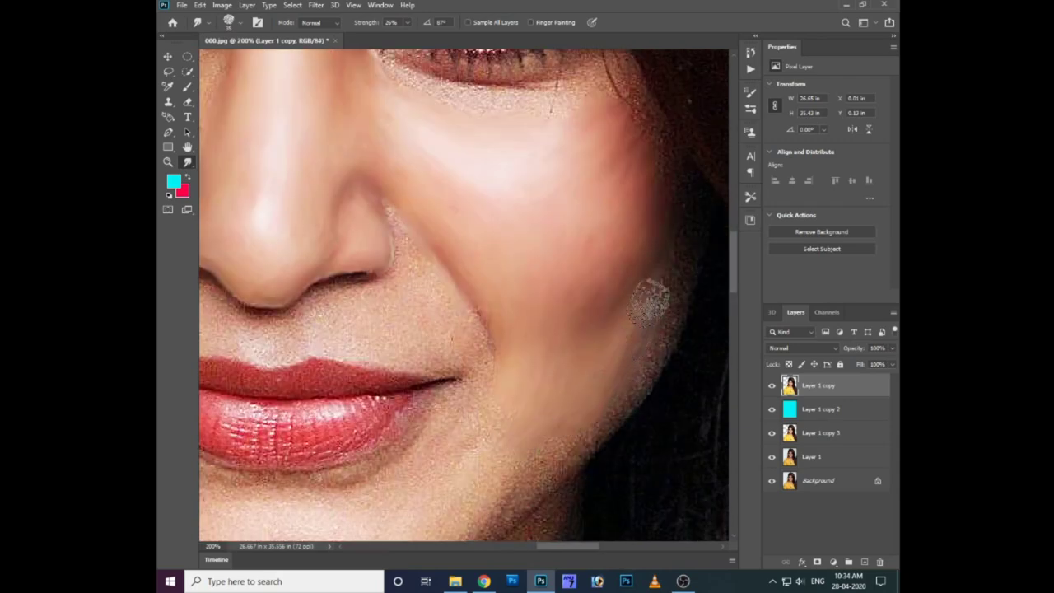
{"action": "left_click_drag", "start_coordinate": [664, 307], "coordinate": [566, 451]}
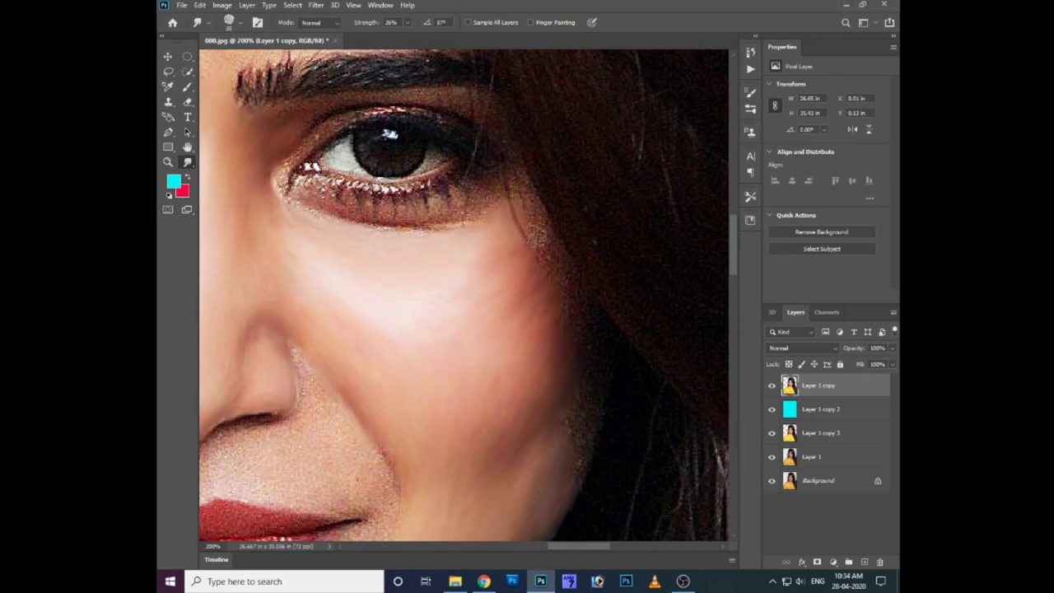
Step: Smooth the grainy skin along the jaw-and-hair edge and under the left eye
{"action": "left_click_drag", "start_coordinate": [594, 363], "coordinate": [576, 453]}
{"action": "left_click_drag", "start_coordinate": [605, 346], "coordinate": [564, 510]}
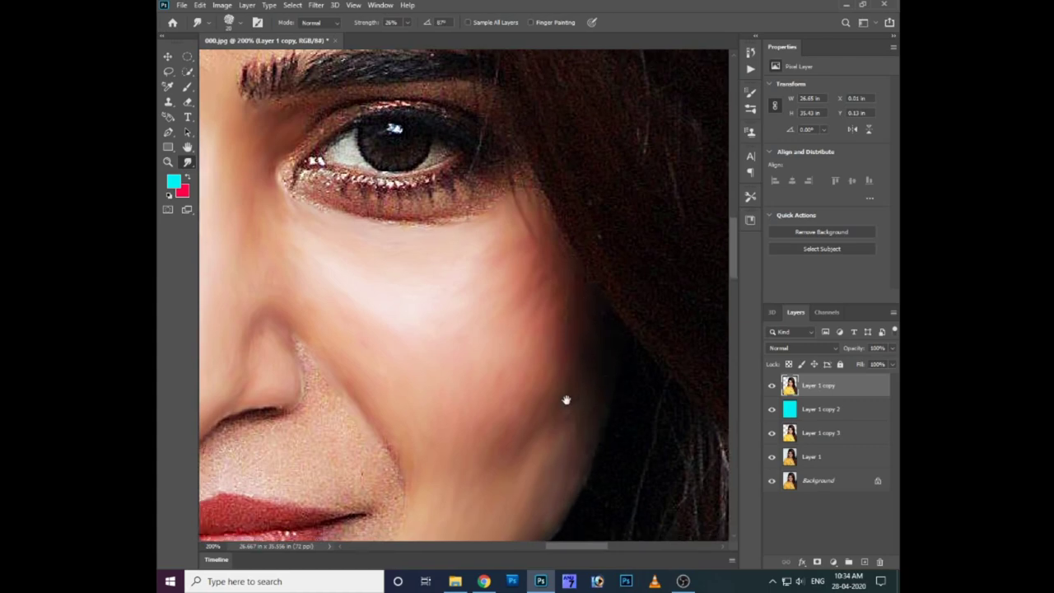
{"action": "scroll", "coordinate": [527, 378], "scroll_direction": "left", "scroll_amount": 4}
{"action": "scroll", "coordinate": [502, 313], "scroll_direction": "left", "scroll_amount": 6}
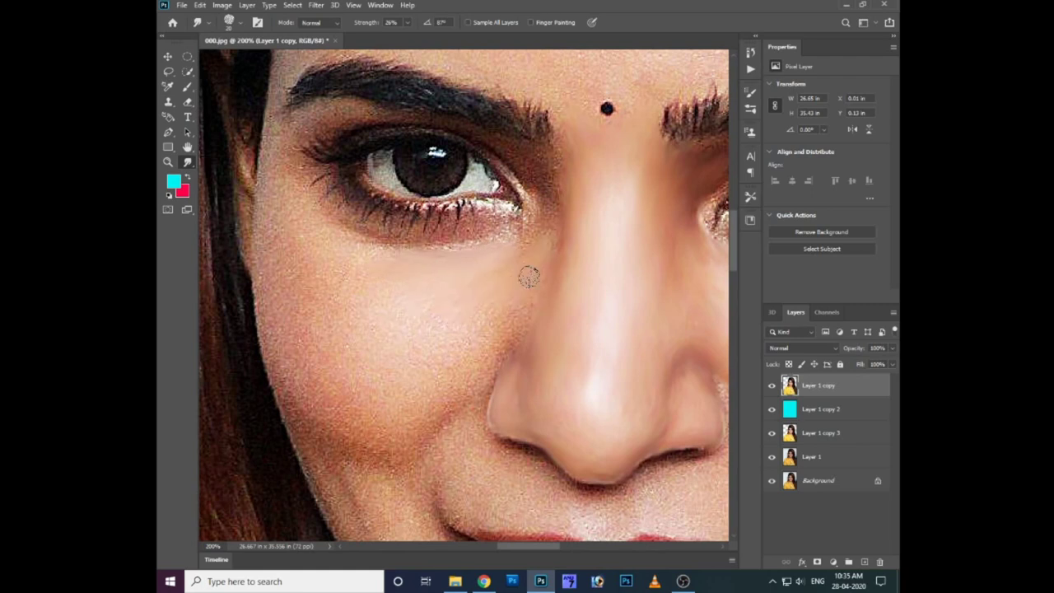
{"action": "mouse_move", "coordinate": [512, 306]}
{"action": "left_mouse_down"}
{"action": "mouse_move", "coordinate": [458, 337]}
{"action": "mouse_move", "coordinate": [391, 341]}
{"action": "mouse_move", "coordinate": [346, 266]}
{"action": "mouse_move", "coordinate": [300, 255]}
{"action": "mouse_move", "coordinate": [341, 349]}
{"action": "mouse_move", "coordinate": [461, 327]}
{"action": "mouse_move", "coordinate": [390, 371]}
{"action": "mouse_move", "coordinate": [490, 354]}
{"action": "mouse_move", "coordinate": [409, 420]}
{"action": "mouse_move", "coordinate": [341, 370]}
{"action": "mouse_move", "coordinate": [292, 287]}
{"action": "mouse_move", "coordinate": [290, 373]}
{"action": "mouse_move", "coordinate": [387, 441]}
{"action": "mouse_move", "coordinate": [426, 404]}
{"action": "left_mouse_up"}
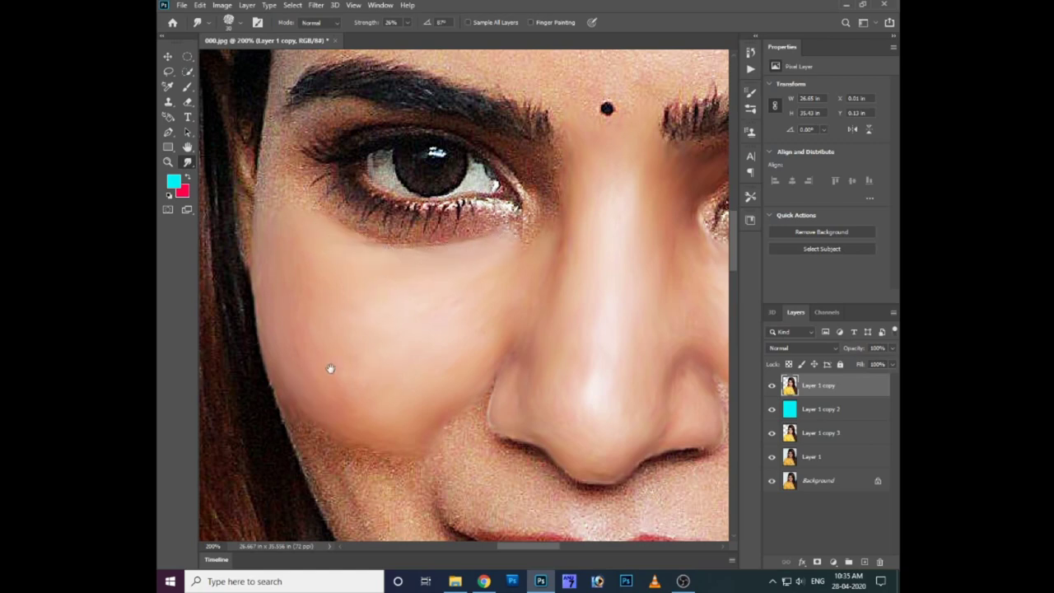
Step: Smudge the lower cheek, the smile fold and the chin along the jawline
{"action": "scroll", "coordinate": [329, 364], "scroll_direction": "down", "scroll_amount": 2}
{"action": "left_click_drag", "start_coordinate": [369, 383], "coordinate": [313, 374]}
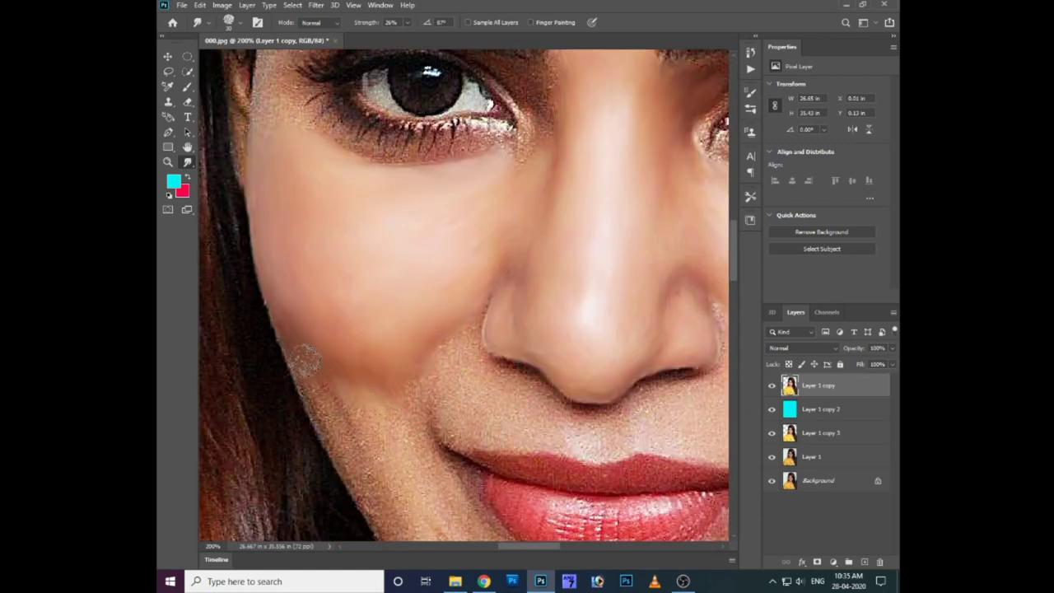
{"action": "scroll", "coordinate": [313, 375], "scroll_direction": "down", "scroll_amount": 1}
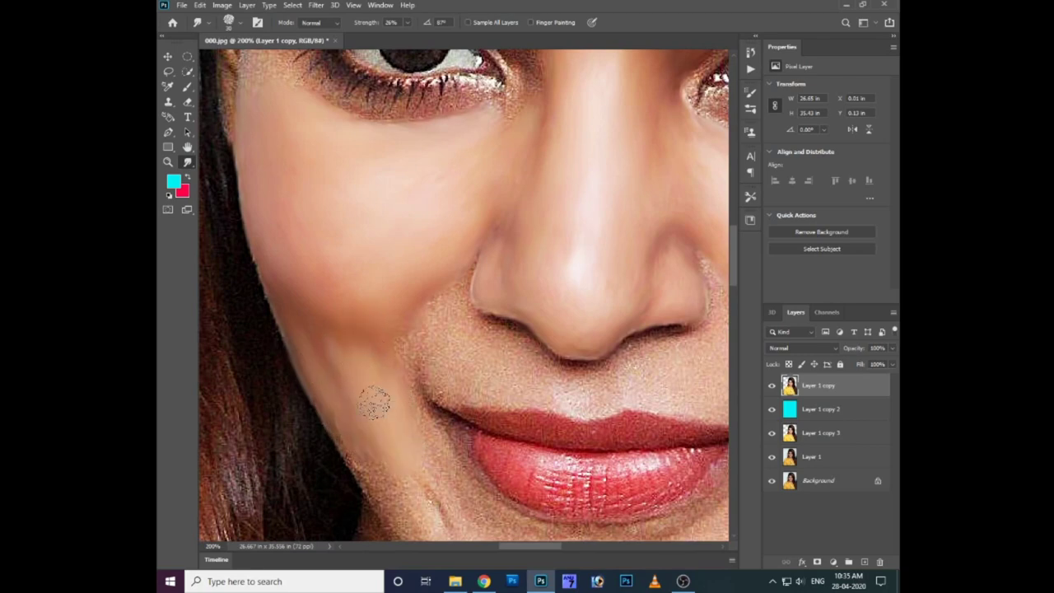
{"action": "left_click_drag", "start_coordinate": [372, 442], "coordinate": [336, 347]}
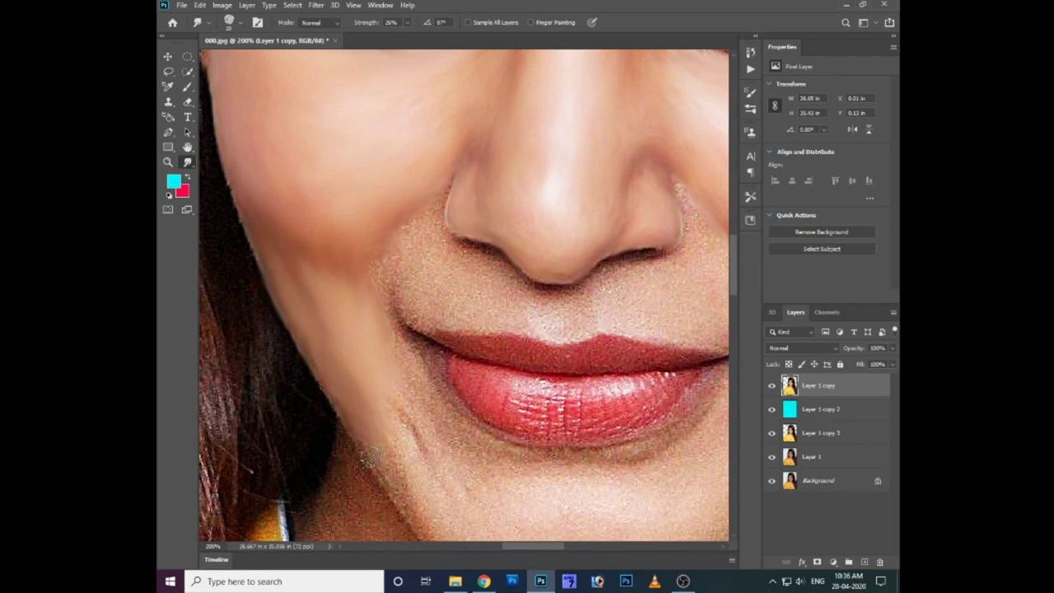
{"action": "left_click_drag", "start_coordinate": [452, 475], "coordinate": [374, 291]}
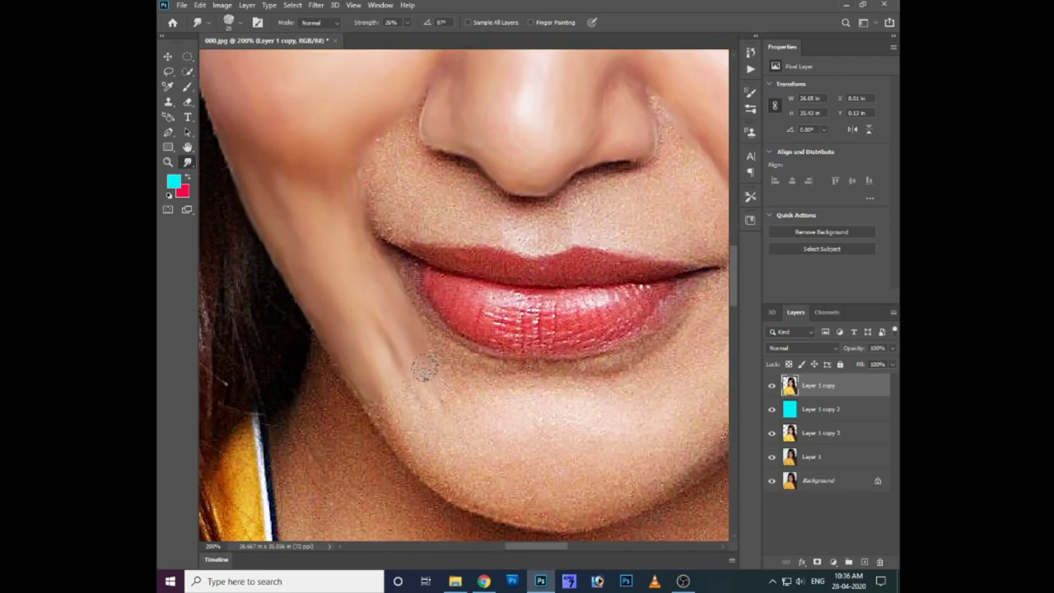
{"action": "left_click_drag", "start_coordinate": [458, 445], "coordinate": [610, 504]}
Step: Smooth the right jawline, lip corner to chin, and skin below the lower lip
{"action": "left_click_drag", "start_coordinate": [569, 513], "coordinate": [524, 505]}
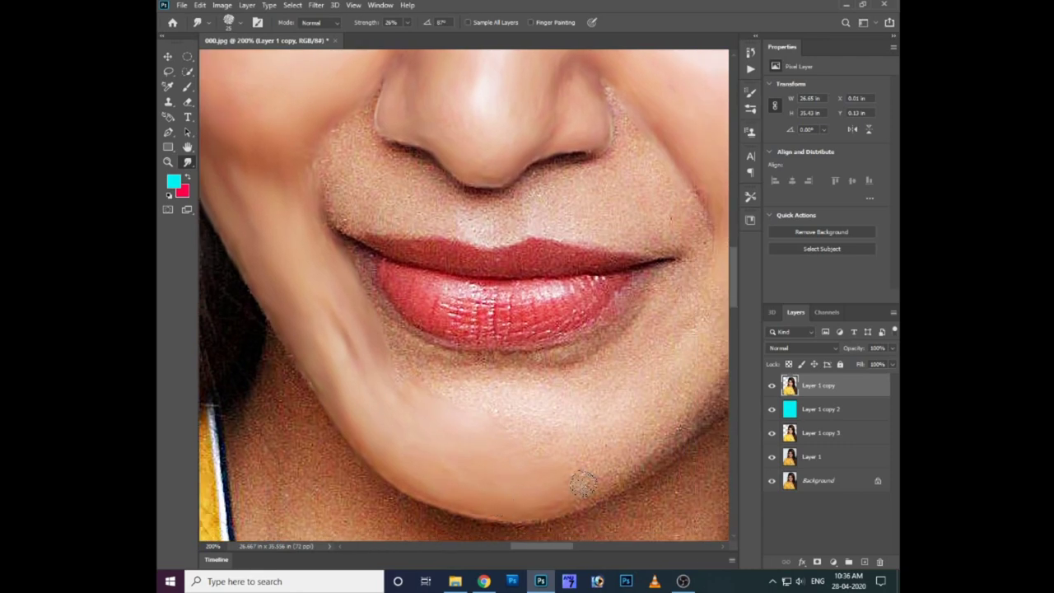
{"action": "left_click_drag", "start_coordinate": [617, 459], "coordinate": [510, 475]}
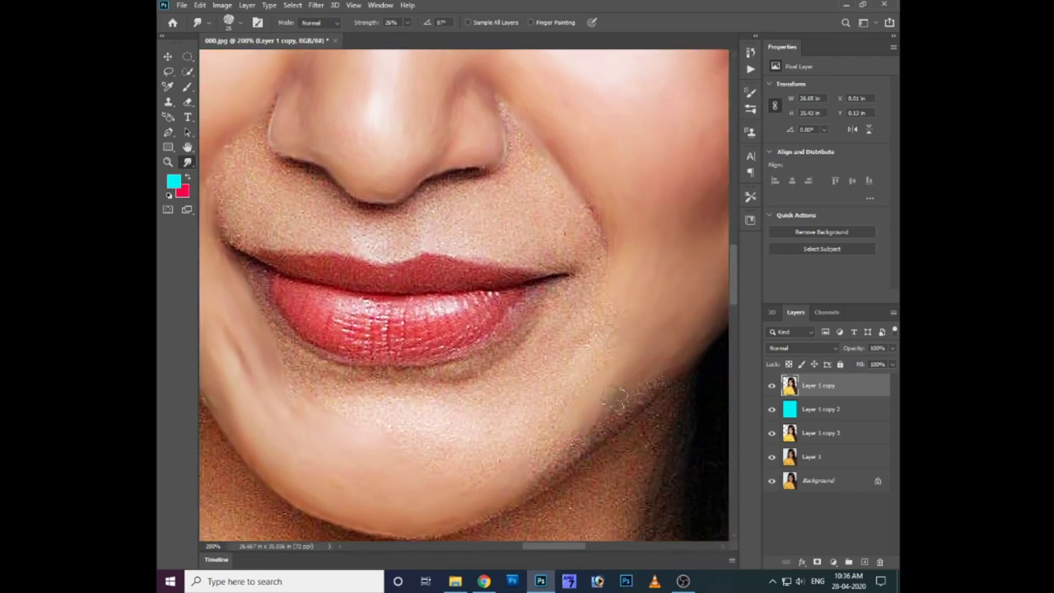
{"action": "left_click_drag", "start_coordinate": [617, 401], "coordinate": [532, 442]}
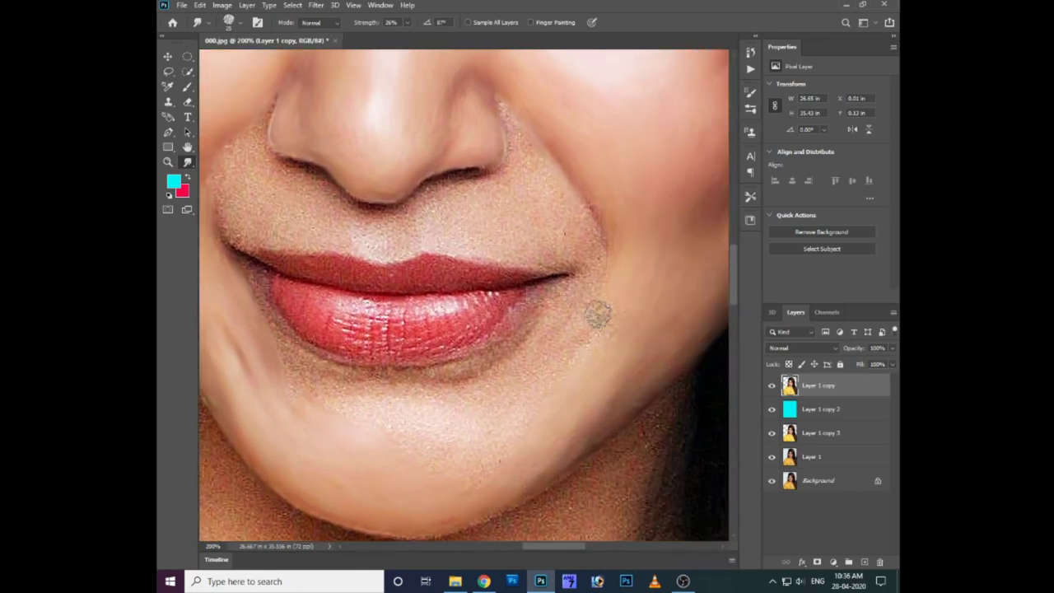
{"action": "mouse_move", "coordinate": [598, 313]}
{"action": "left_mouse_down"}
{"action": "mouse_move", "coordinate": [468, 481]}
{"action": "mouse_move", "coordinate": [485, 435]}
{"action": "mouse_move", "coordinate": [388, 403]}
{"action": "mouse_move", "coordinate": [497, 401]}
{"action": "mouse_move", "coordinate": [555, 325]}
{"action": "mouse_move", "coordinate": [508, 381]}
{"action": "left_mouse_up"}
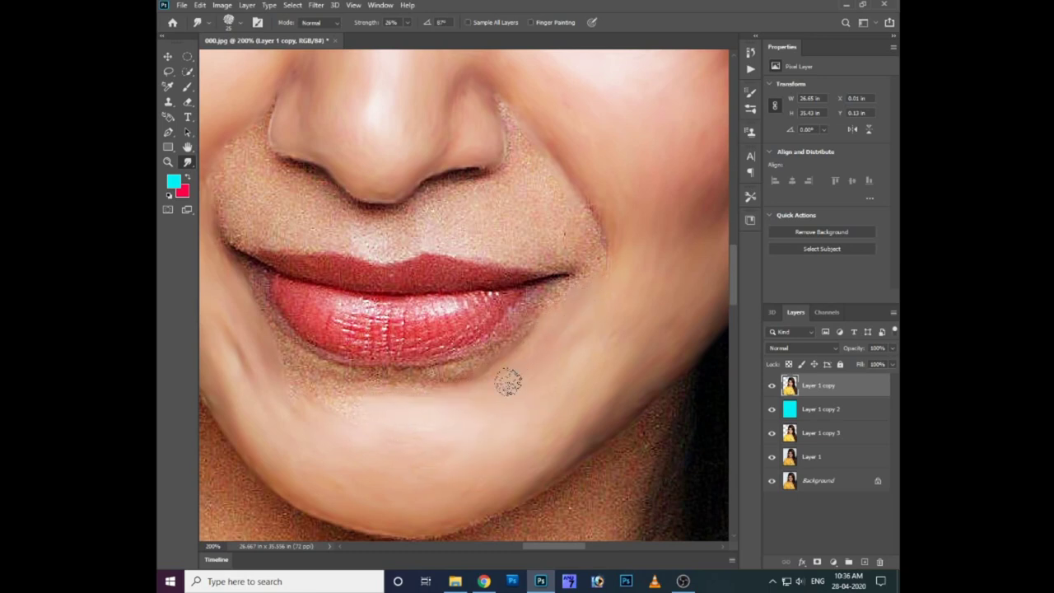
{"action": "scroll", "coordinate": [508, 382], "scroll_direction": "left", "scroll_amount": 2}
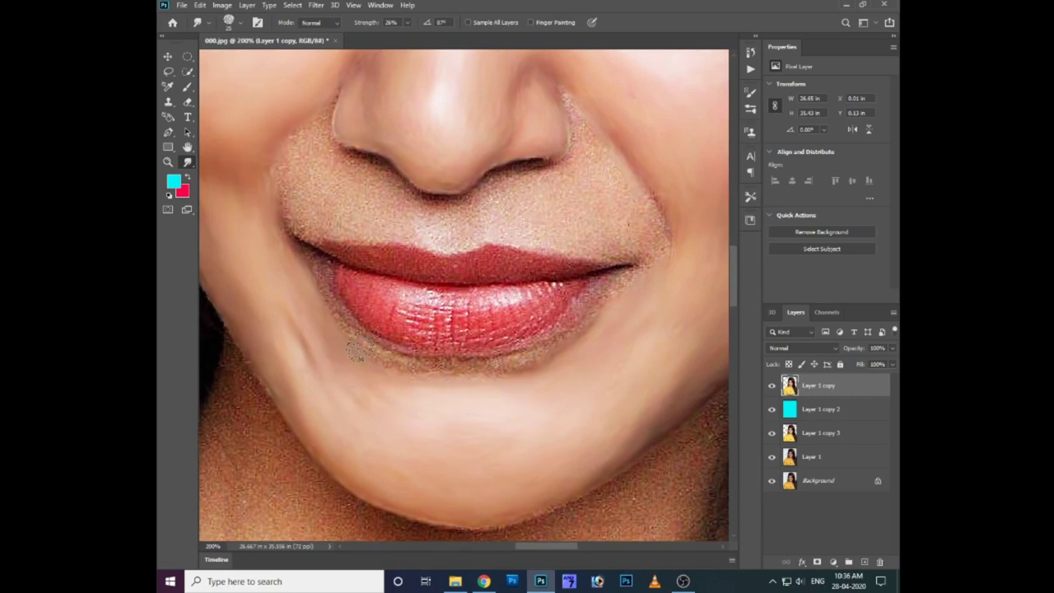
{"action": "left_click_drag", "start_coordinate": [403, 376], "coordinate": [535, 372]}
{"action": "scroll", "coordinate": [536, 378], "scroll_direction": "up", "scroll_amount": 1}
{"action": "scroll", "coordinate": [535, 379], "scroll_direction": "right", "scroll_amount": 1}
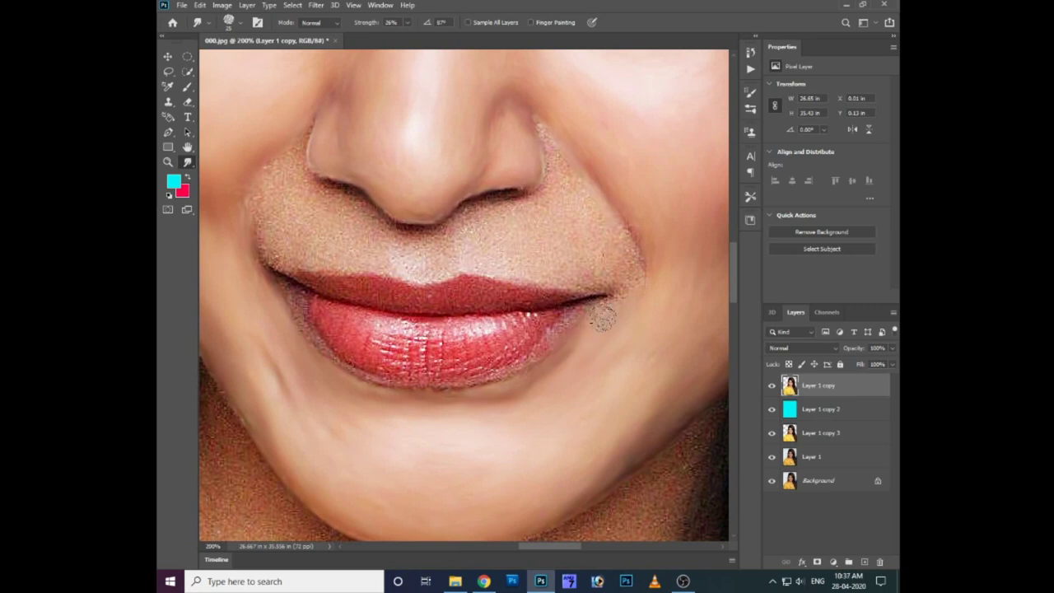
Step: Smudge the speckled skin above the upper lip and blend the lip corners into the cheeks
{"action": "left_click_drag", "start_coordinate": [602, 320], "coordinate": [535, 387]}
{"action": "scroll", "coordinate": [639, 272], "scroll_direction": "up", "scroll_amount": 2}
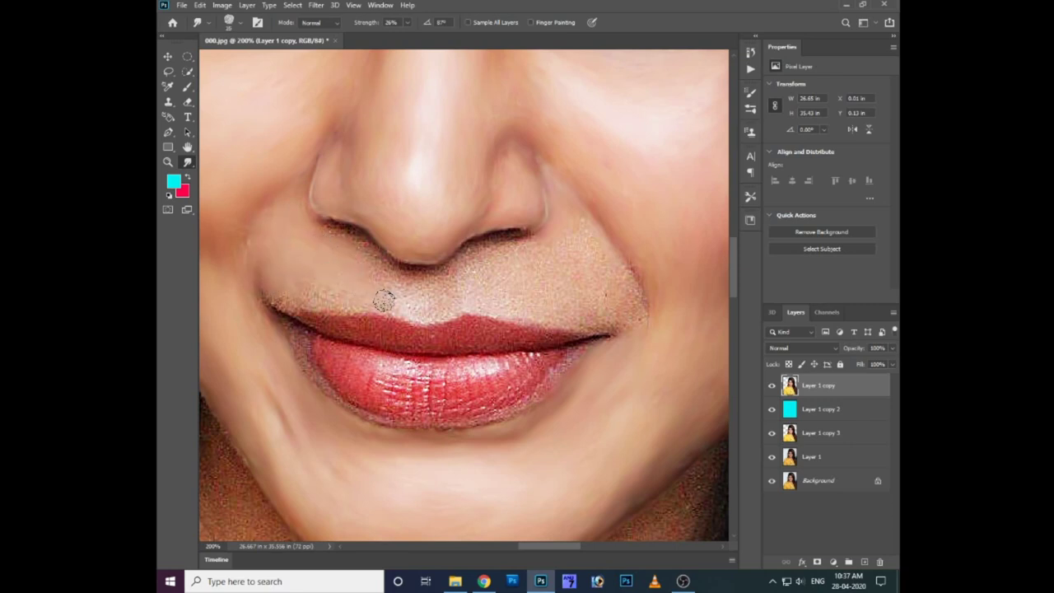
{"action": "mouse_move", "coordinate": [370, 301]}
{"action": "left_mouse_down"}
{"action": "mouse_move", "coordinate": [348, 283]}
{"action": "mouse_move", "coordinate": [278, 294]}
{"action": "mouse_move", "coordinate": [348, 277]}
{"action": "mouse_move", "coordinate": [401, 293]}
{"action": "left_mouse_up"}
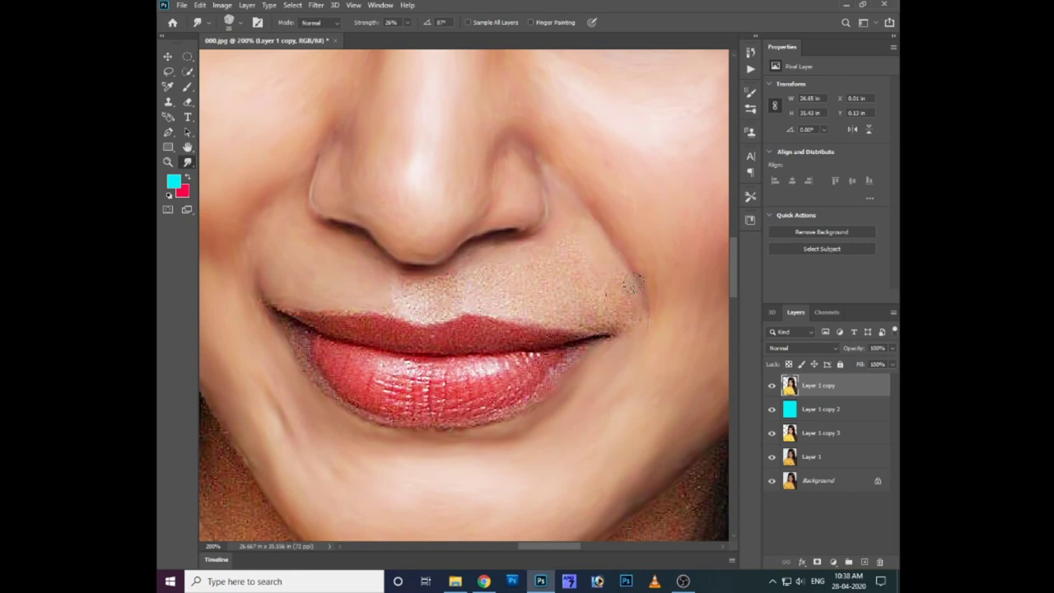
{"action": "left_click_drag", "start_coordinate": [631, 328], "coordinate": [620, 297]}
{"action": "mouse_move", "coordinate": [485, 280]}
{"action": "left_mouse_down"}
{"action": "mouse_move", "coordinate": [480, 302]}
{"action": "mouse_move", "coordinate": [565, 313]}
{"action": "mouse_move", "coordinate": [577, 275]}
{"action": "left_mouse_up"}
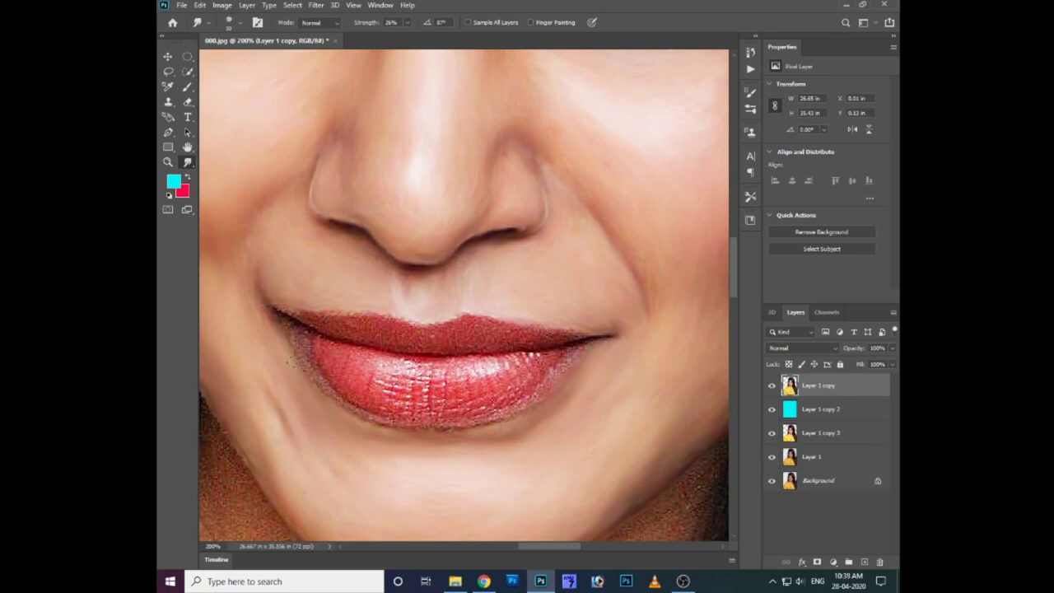
Step: Enlarge the Smudge brush with ] and smooth the upper-left forehead
{"action": "scroll", "coordinate": [472, 198], "scroll_direction": "up", "scroll_amount": 5}
{"action": "scroll", "coordinate": [425, 272], "scroll_direction": "up", "scroll_amount": 1}
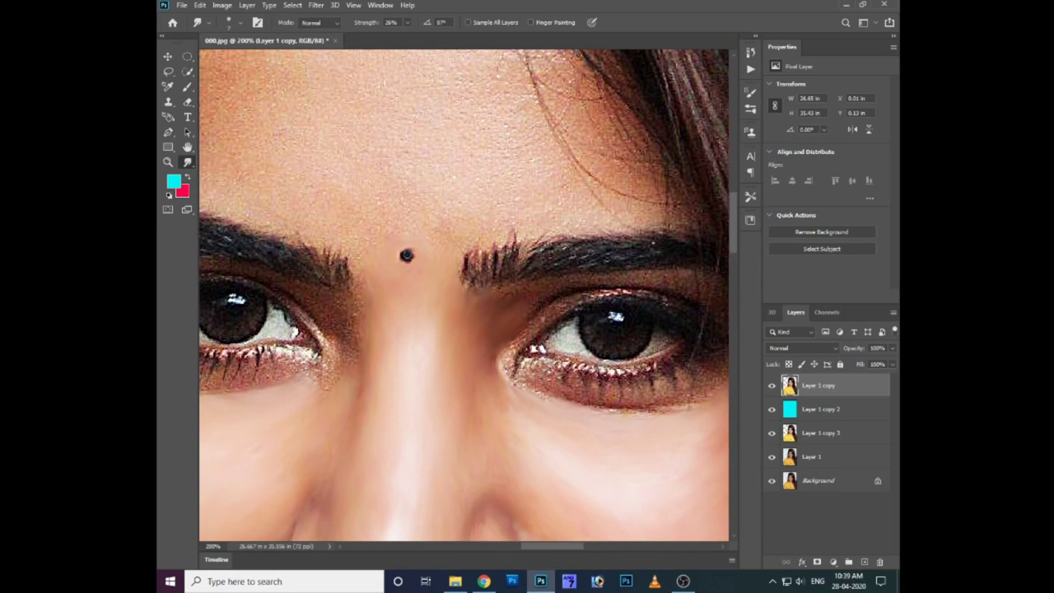
{"action": "key", "text": "bracketright"}
{"action": "key", "text": "bracketright"}
{"action": "key", "text": "bracketright"}
{"action": "left_click_drag", "start_coordinate": [470, 206], "coordinate": [555, 295]}
{"action": "mouse_move", "coordinate": [495, 185]}
{"action": "left_mouse_down"}
{"action": "mouse_move", "coordinate": [447, 94]}
{"action": "mouse_move", "coordinate": [420, 141]}
{"action": "mouse_move", "coordinate": [305, 87]}
{"action": "mouse_move", "coordinate": [245, 140]}
{"action": "mouse_move", "coordinate": [388, 207]}
{"action": "mouse_move", "coordinate": [329, 264]}
{"action": "mouse_move", "coordinate": [436, 313]}
{"action": "mouse_move", "coordinate": [344, 288]}
{"action": "left_mouse_up"}
Step: Blend hair strands and the glittery hairline patch into the forehead
{"action": "left_click_drag", "start_coordinate": [473, 292], "coordinate": [609, 316]}
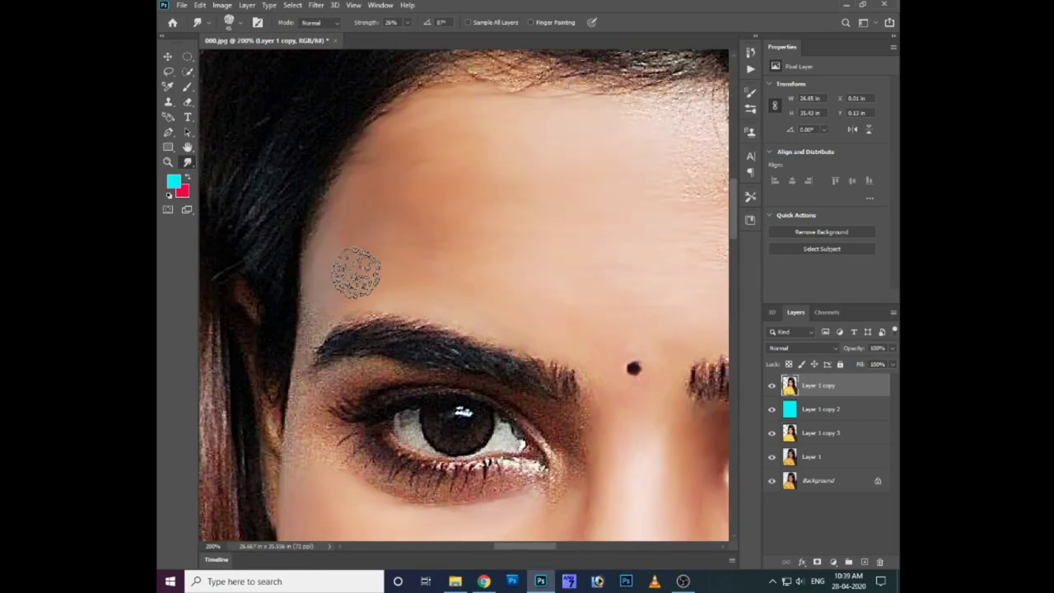
{"action": "mouse_move", "coordinate": [473, 204]}
{"action": "left_mouse_down"}
{"action": "mouse_move", "coordinate": [420, 237]}
{"action": "mouse_move", "coordinate": [323, 259]}
{"action": "left_mouse_up"}
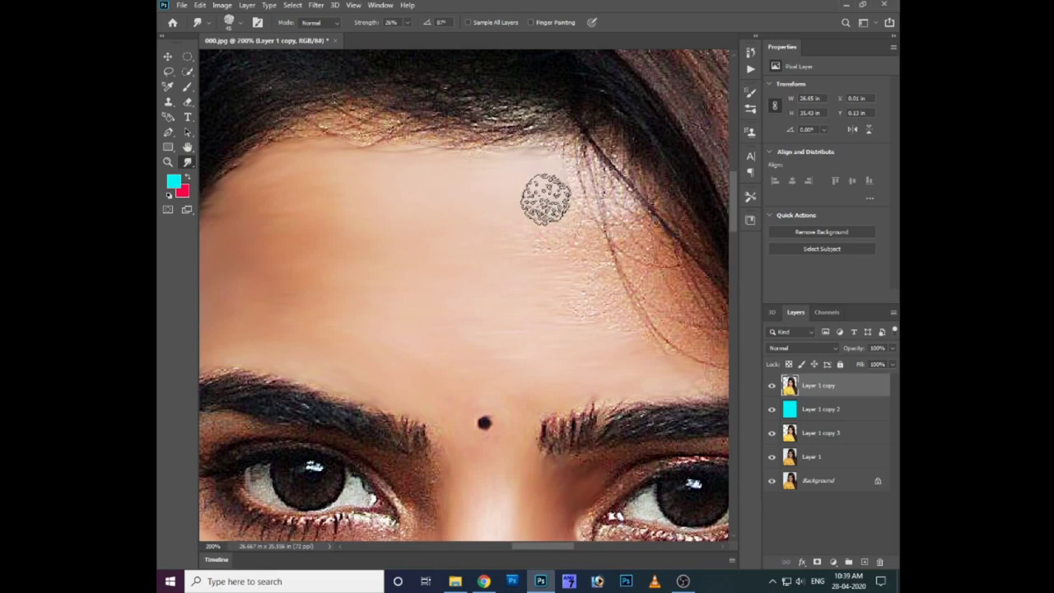
{"action": "left_click_drag", "start_coordinate": [631, 338], "coordinate": [538, 313]}
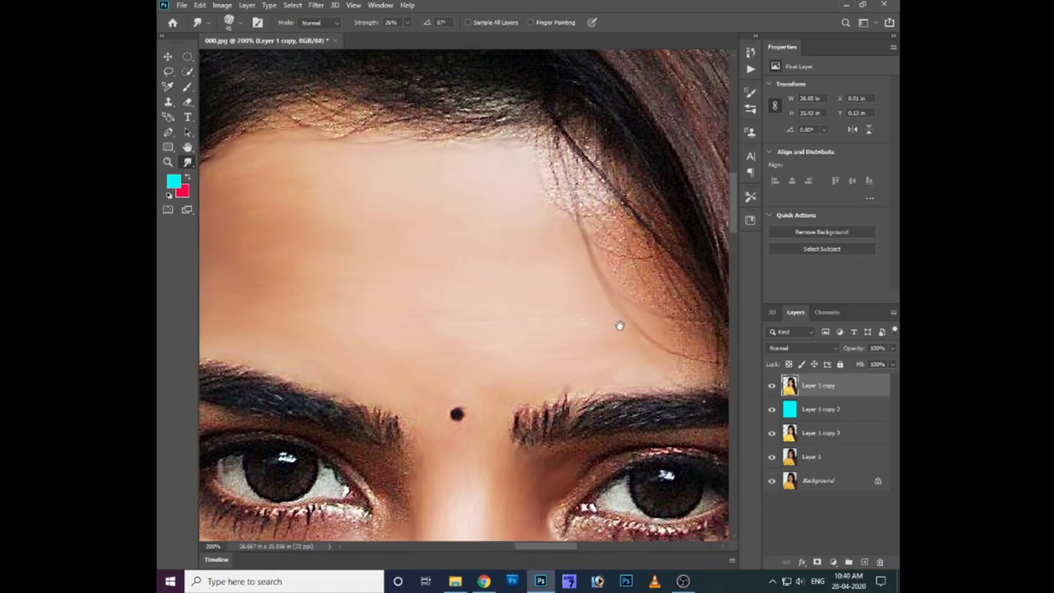
{"action": "left_click_drag", "start_coordinate": [536, 207], "coordinate": [613, 354]}
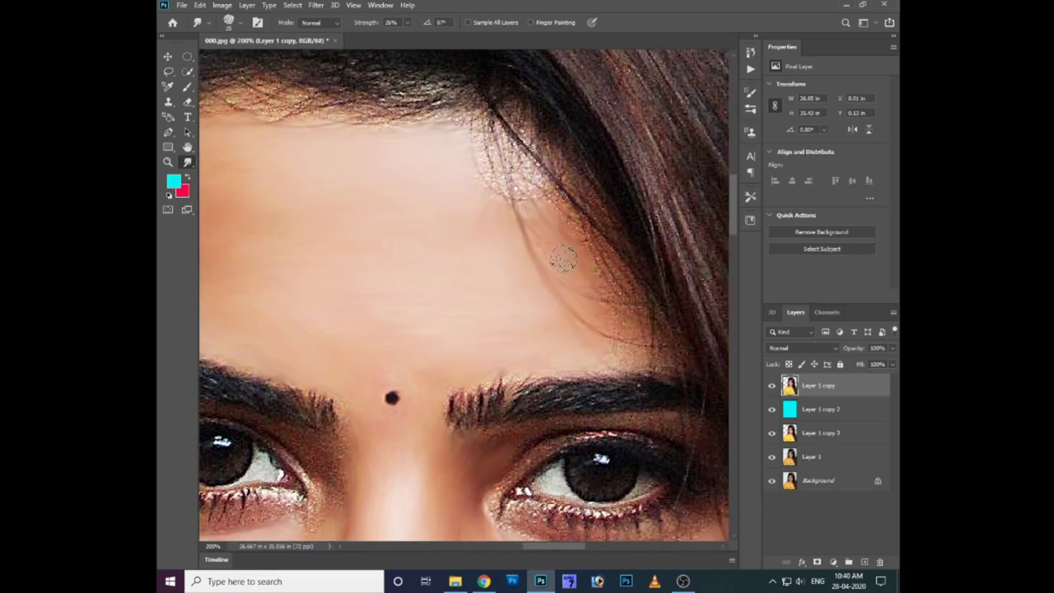
{"action": "mouse_move", "coordinate": [581, 205]}
{"action": "left_mouse_down"}
{"action": "mouse_move", "coordinate": [494, 195]}
{"action": "mouse_move", "coordinate": [544, 148]}
{"action": "mouse_move", "coordinate": [606, 219]}
{"action": "left_mouse_up"}
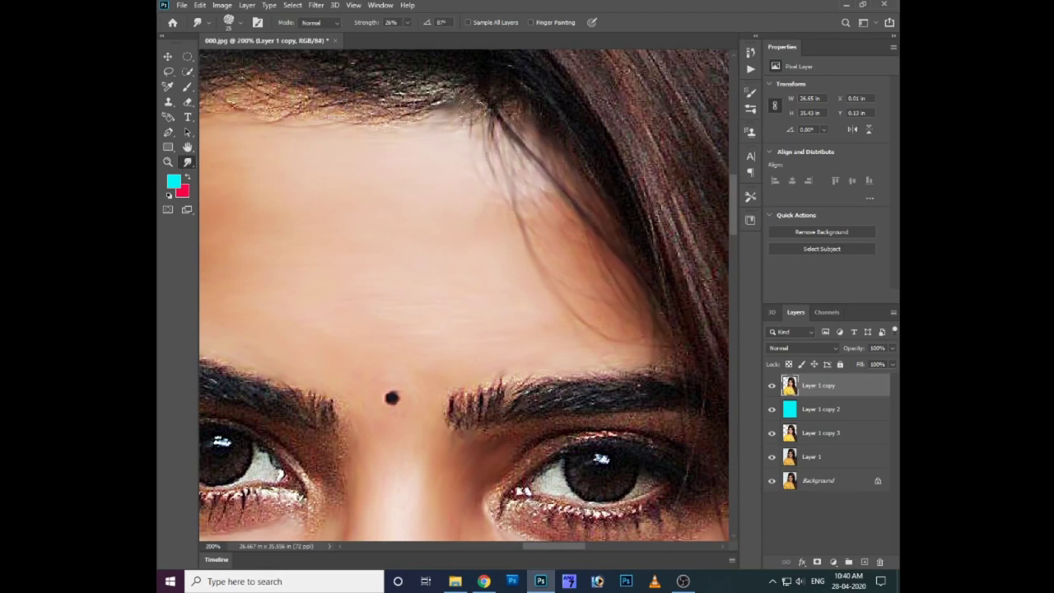
{"action": "left_click_drag", "start_coordinate": [465, 98], "coordinate": [519, 141]}
Step: Smooth the hairline across the forehead, then zoom out to view the whole face
{"action": "left_click_drag", "start_coordinate": [469, 186], "coordinate": [560, 278]}
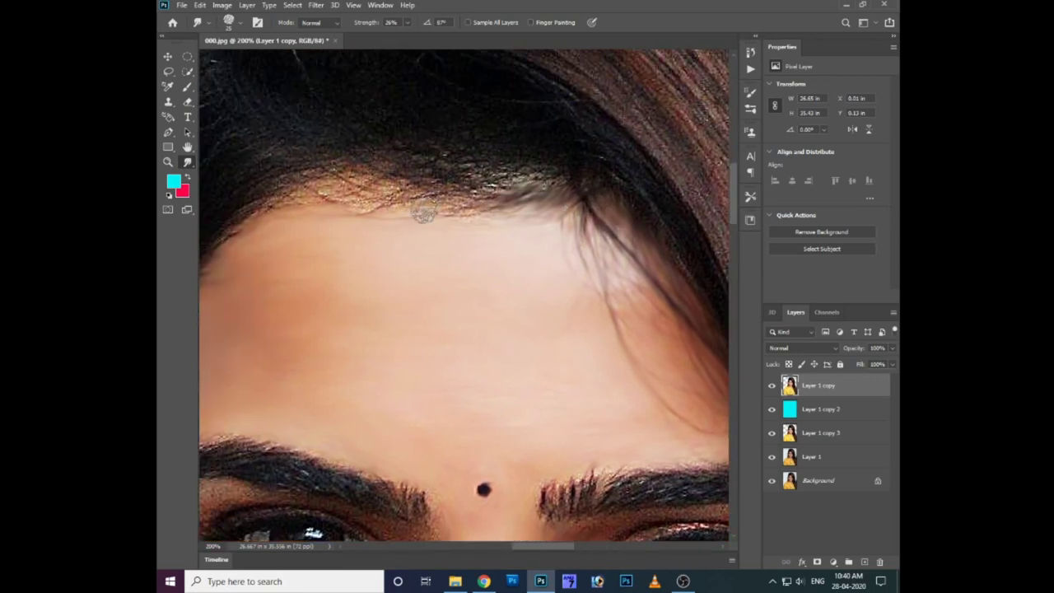
{"action": "mouse_move", "coordinate": [310, 192]}
{"action": "left_mouse_down"}
{"action": "mouse_move", "coordinate": [276, 198]}
{"action": "mouse_move", "coordinate": [556, 179]}
{"action": "left_mouse_up"}
{"action": "left_click_drag", "start_coordinate": [333, 244], "coordinate": [419, 200]}
{"action": "left_click_drag", "start_coordinate": [303, 339], "coordinate": [405, 238]}
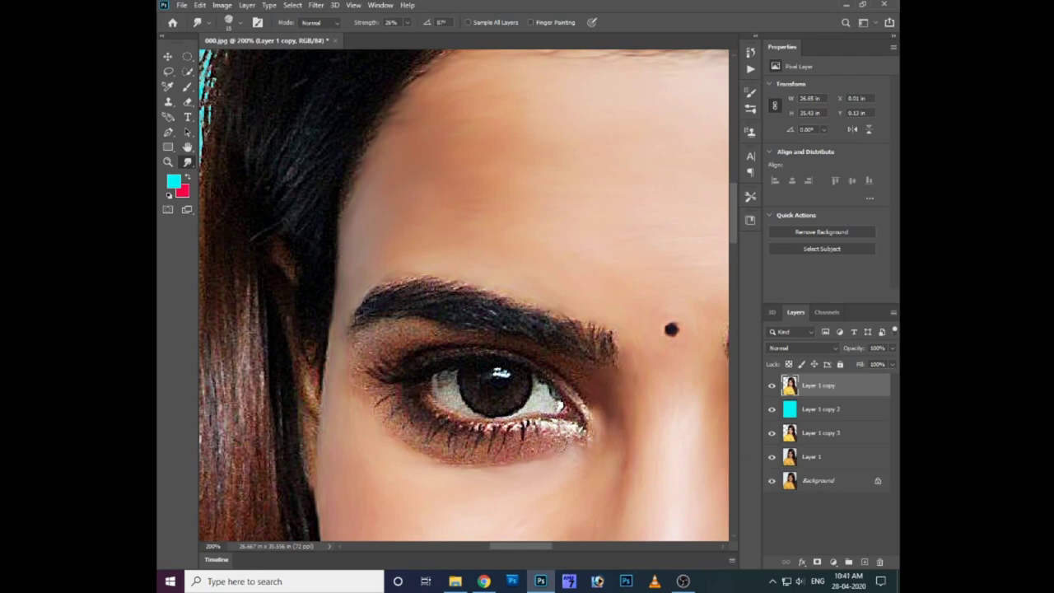
{"action": "key", "text": "ctrl+minus"}
{"action": "key", "text": "ctrl+minus"}
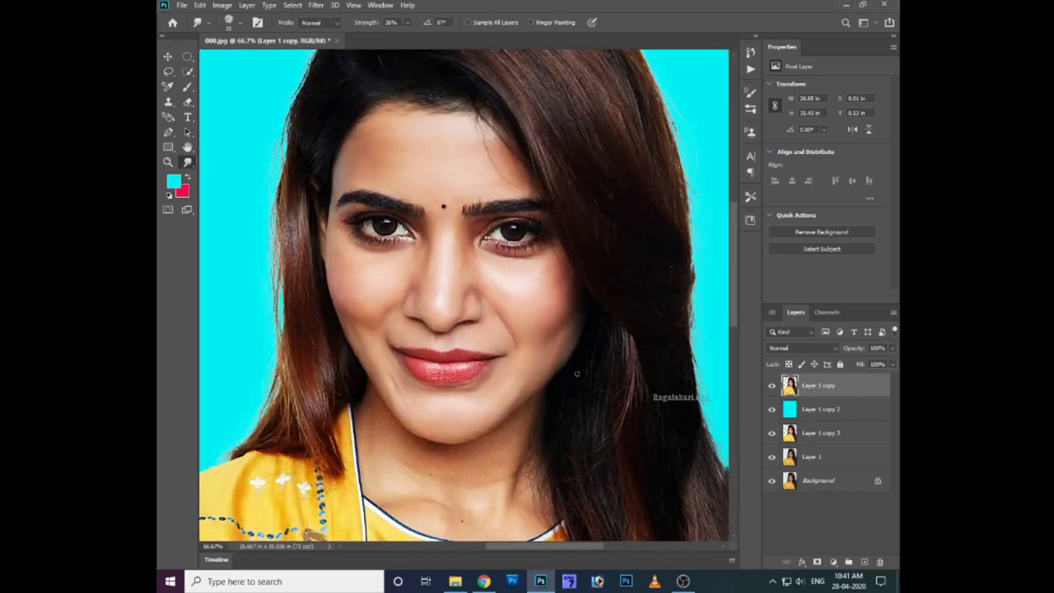
{"action": "key", "text": "ctrl+plus"}
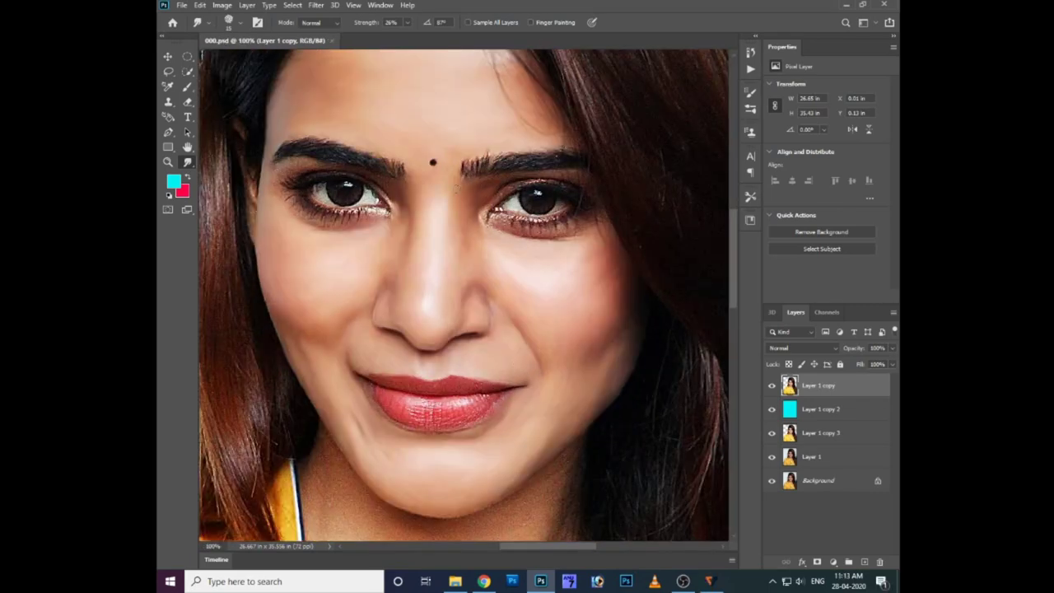
{"action": "key", "text": "ctrl+plus"}
{"action": "key", "text": "ctrl+plus"}
{"action": "left_click_drag", "start_coordinate": [540, 83], "coordinate": [396, 290]}
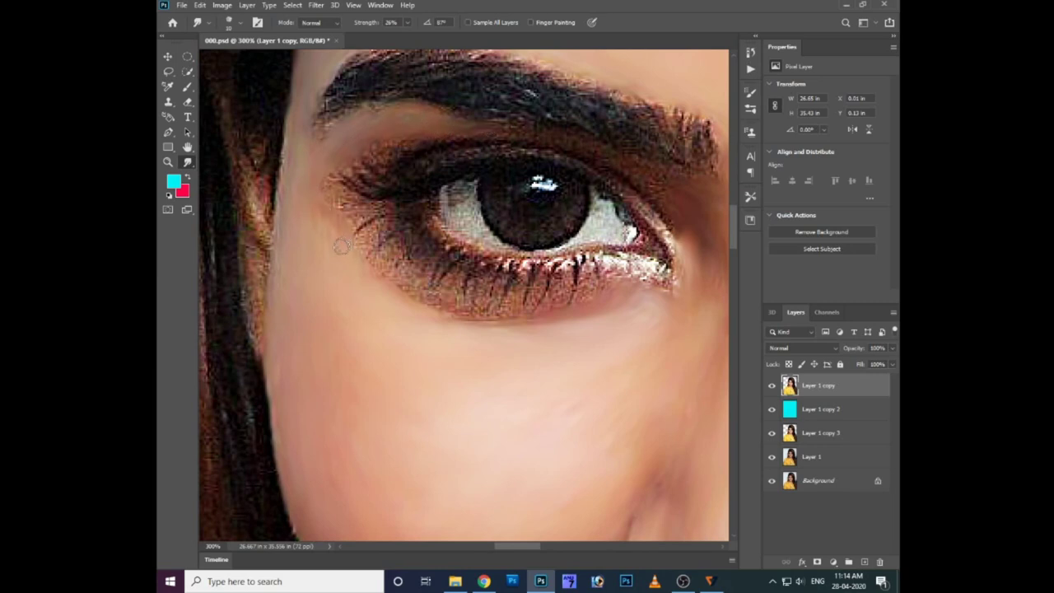
{"action": "scroll", "coordinate": [565, 365], "scroll_direction": "right", "scroll_amount": 2}
{"action": "scroll", "coordinate": [565, 365], "scroll_direction": "right", "scroll_amount": 2}
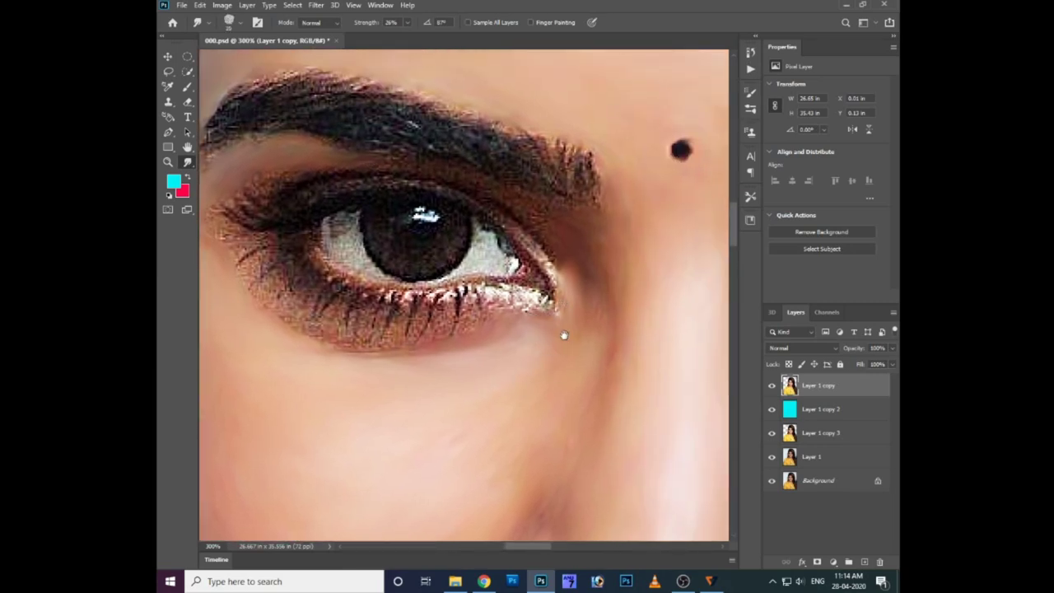
{"action": "scroll", "coordinate": [564, 335], "scroll_direction": "up", "scroll_amount": 2}
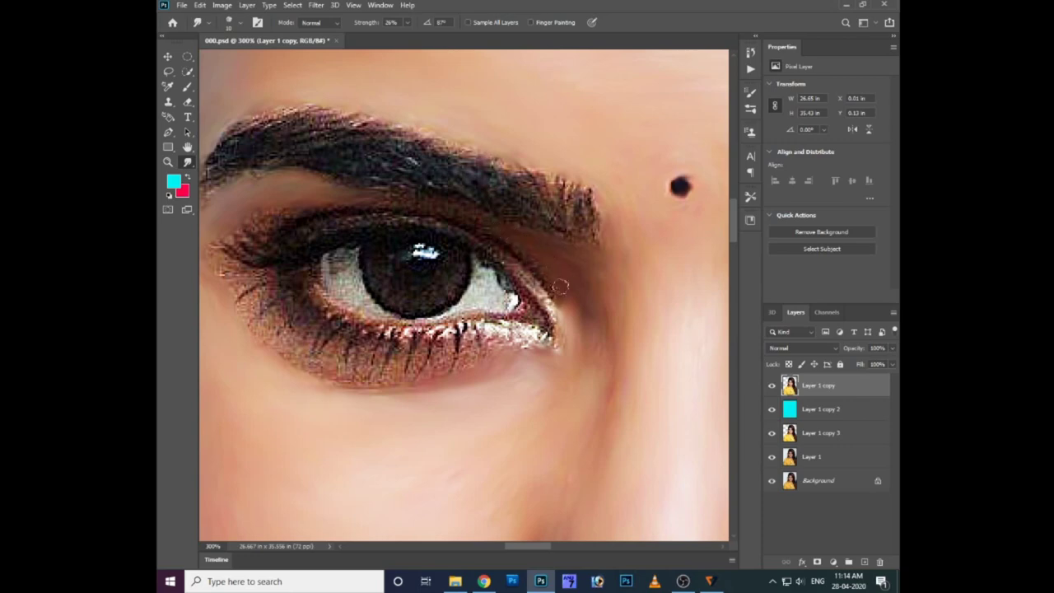
{"action": "key", "text": "ctrl+minus"}
{"action": "scroll", "coordinate": [415, 315], "scroll_direction": "down", "scroll_amount": 5}
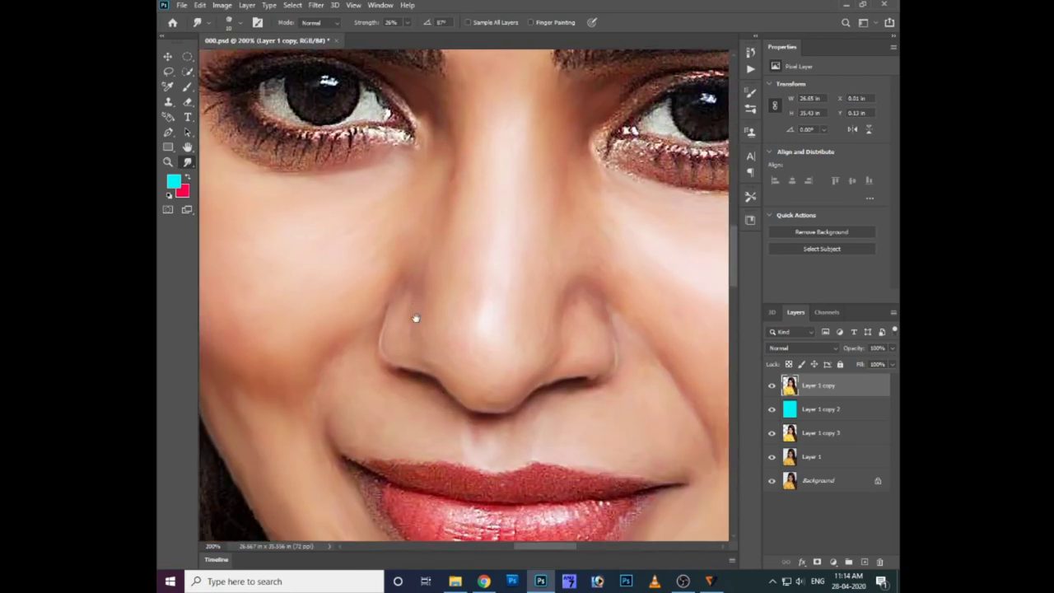
{"action": "scroll", "coordinate": [415, 315], "scroll_direction": "down", "scroll_amount": 5}
{"action": "scroll", "coordinate": [458, 405], "scroll_direction": "down", "scroll_amount": 3}
{"action": "scroll", "coordinate": [457, 405], "scroll_direction": "up", "scroll_amount": 1}
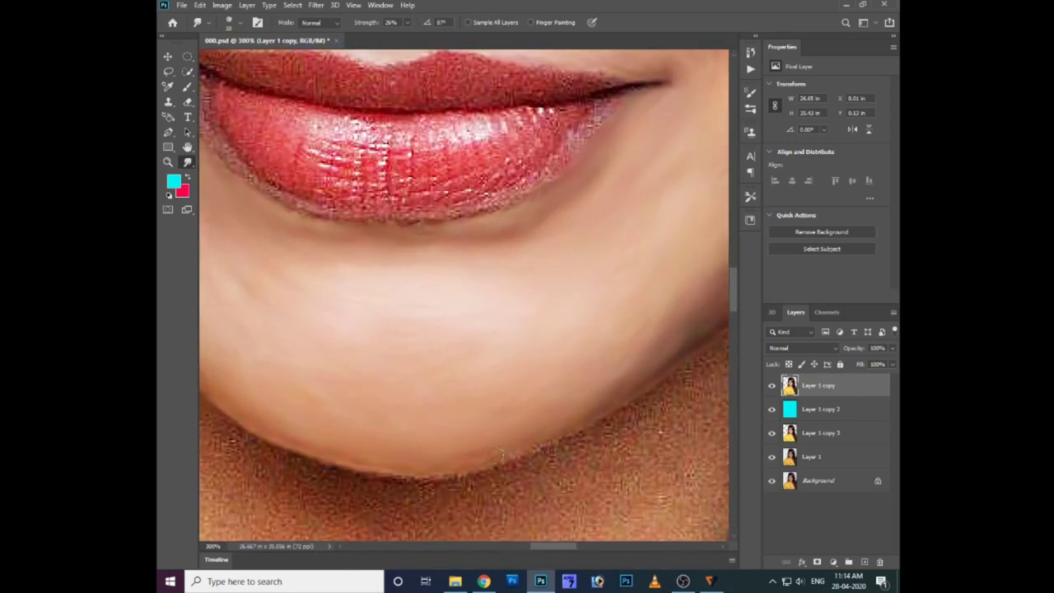
Step: Smooth the jaw shadow and the textured neck skin up to the jaw edge
{"action": "scroll", "coordinate": [487, 451], "scroll_direction": "right", "scroll_amount": 5}
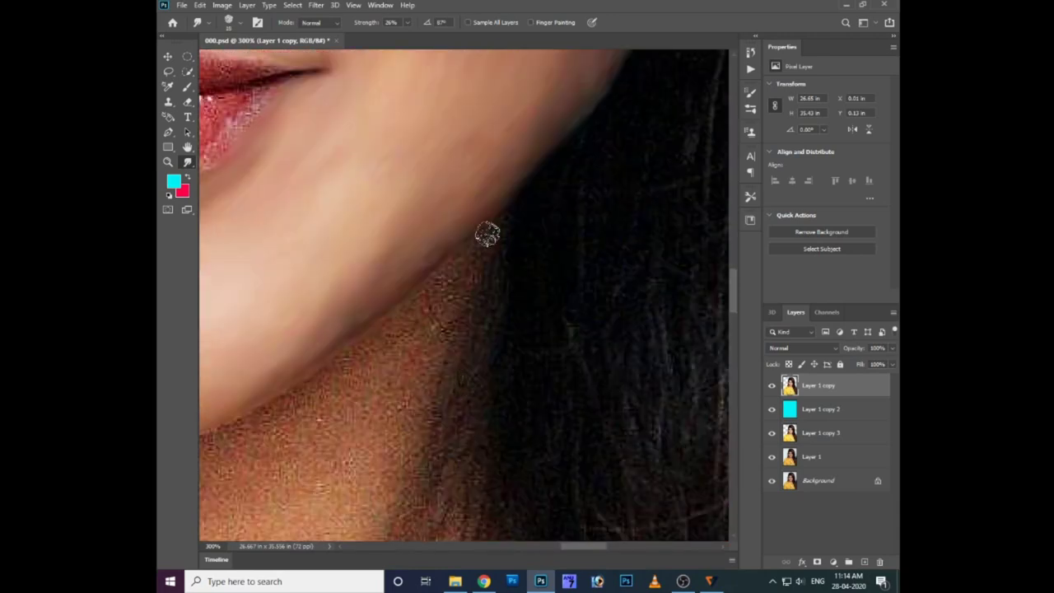
{"action": "mouse_move", "coordinate": [454, 275]}
{"action": "left_mouse_down"}
{"action": "mouse_move", "coordinate": [452, 306]}
{"action": "mouse_move", "coordinate": [324, 403]}
{"action": "left_mouse_up"}
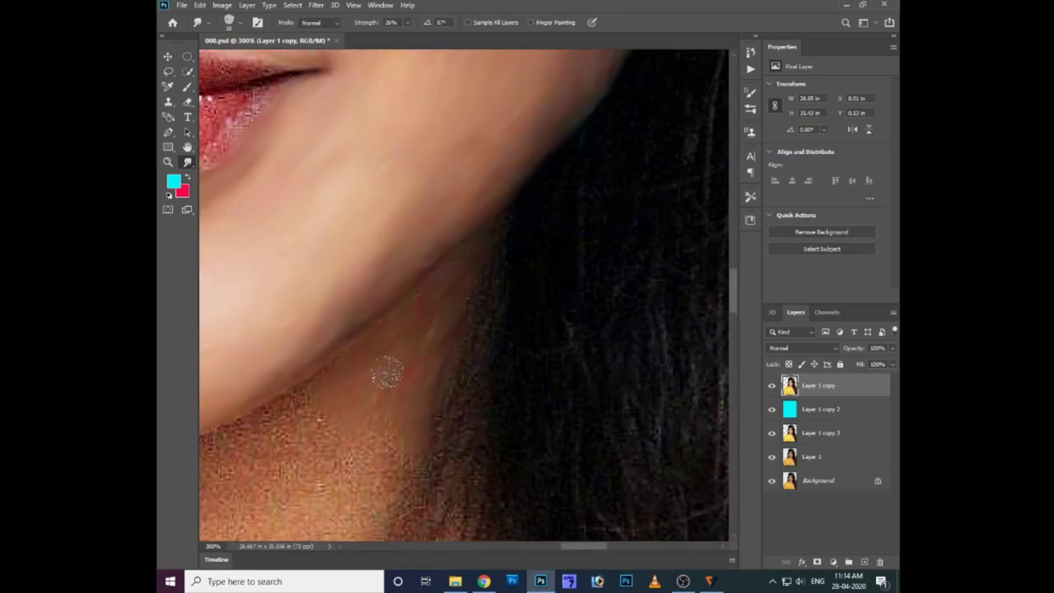
{"action": "scroll", "coordinate": [424, 487], "scroll_direction": "down", "scroll_amount": 3}
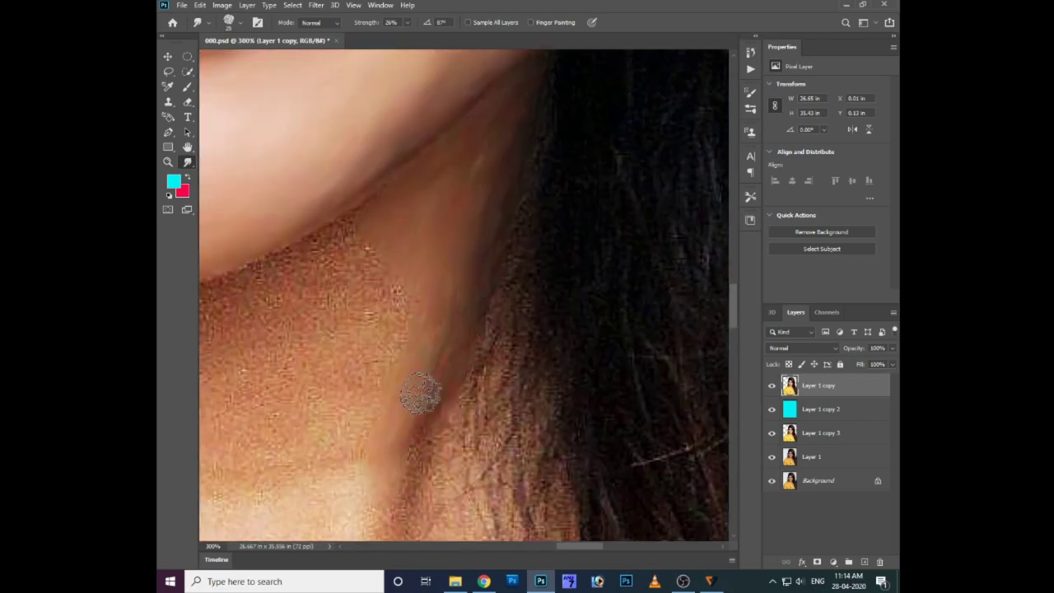
{"action": "mouse_move", "coordinate": [374, 391]}
{"action": "left_mouse_down"}
{"action": "mouse_move", "coordinate": [372, 230]}
{"action": "mouse_move", "coordinate": [365, 223]}
{"action": "mouse_move", "coordinate": [327, 251]}
{"action": "left_mouse_up"}
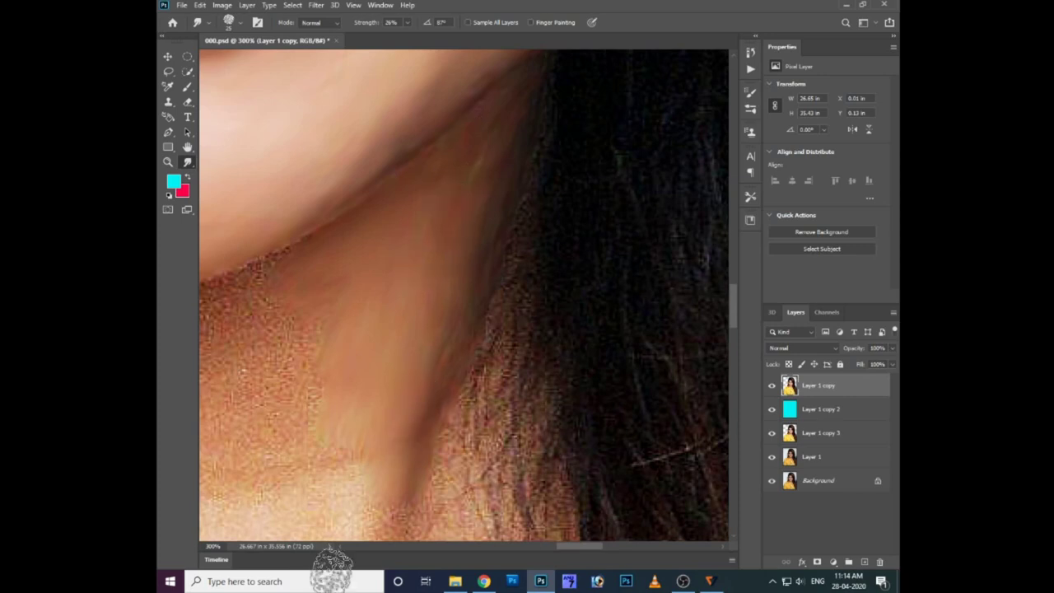
{"action": "mouse_move", "coordinate": [354, 462]}
{"action": "left_mouse_down"}
{"action": "mouse_move", "coordinate": [335, 365]}
{"action": "mouse_move", "coordinate": [245, 294]}
{"action": "mouse_move", "coordinate": [229, 305]}
{"action": "mouse_move", "coordinate": [443, 344]}
{"action": "mouse_move", "coordinate": [468, 329]}
{"action": "left_mouse_up"}
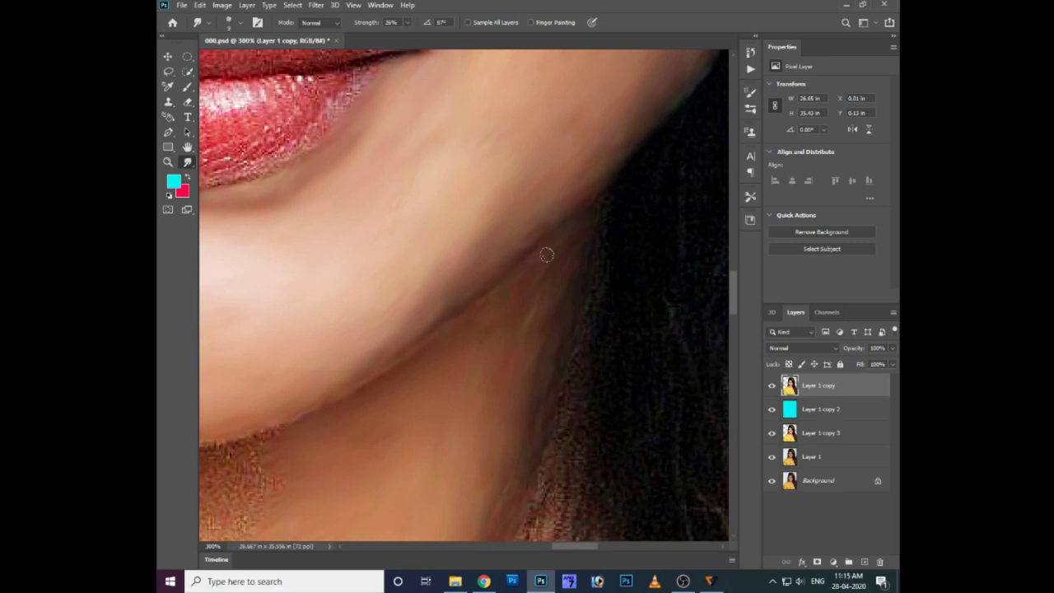
Step: Smooth the neck skin below the hair and along the neck's edge
{"action": "scroll", "coordinate": [575, 381], "scroll_direction": "left", "scroll_amount": 5}
{"action": "scroll", "coordinate": [448, 369], "scroll_direction": "left", "scroll_amount": 5}
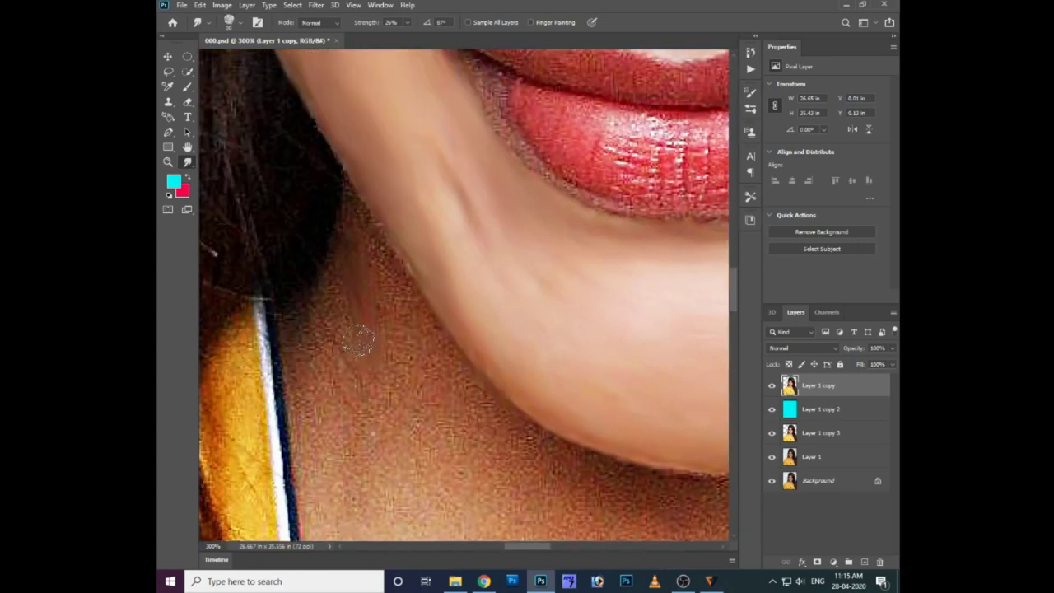
{"action": "left_click_drag", "start_coordinate": [314, 308], "coordinate": [303, 387]}
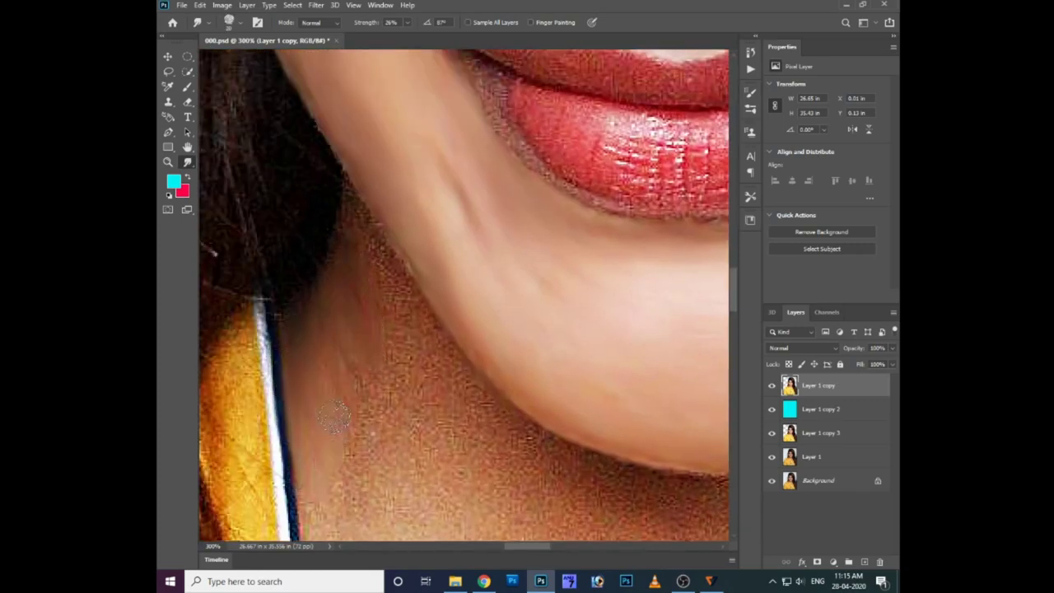
{"action": "mouse_move", "coordinate": [387, 263]}
{"action": "left_mouse_down"}
{"action": "mouse_move", "coordinate": [354, 189]}
{"action": "mouse_move", "coordinate": [394, 293]}
{"action": "left_mouse_up"}
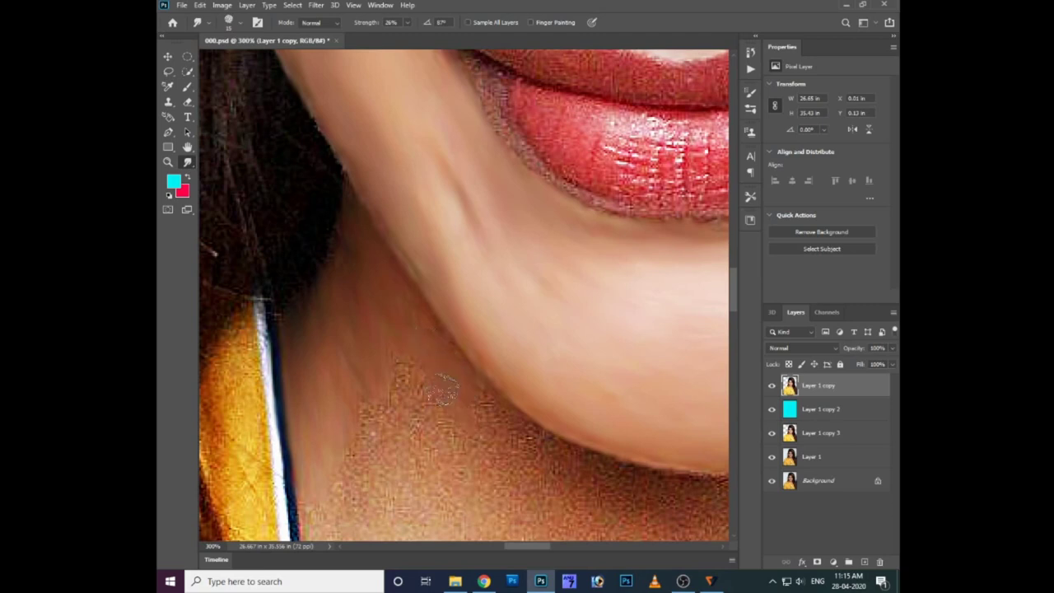
Step: Smooth the grainy reddish skin under the chin
{"action": "scroll", "coordinate": [412, 420], "scroll_direction": "down", "scroll_amount": 2}
{"action": "scroll", "coordinate": [363, 412], "scroll_direction": "down", "scroll_amount": 1}
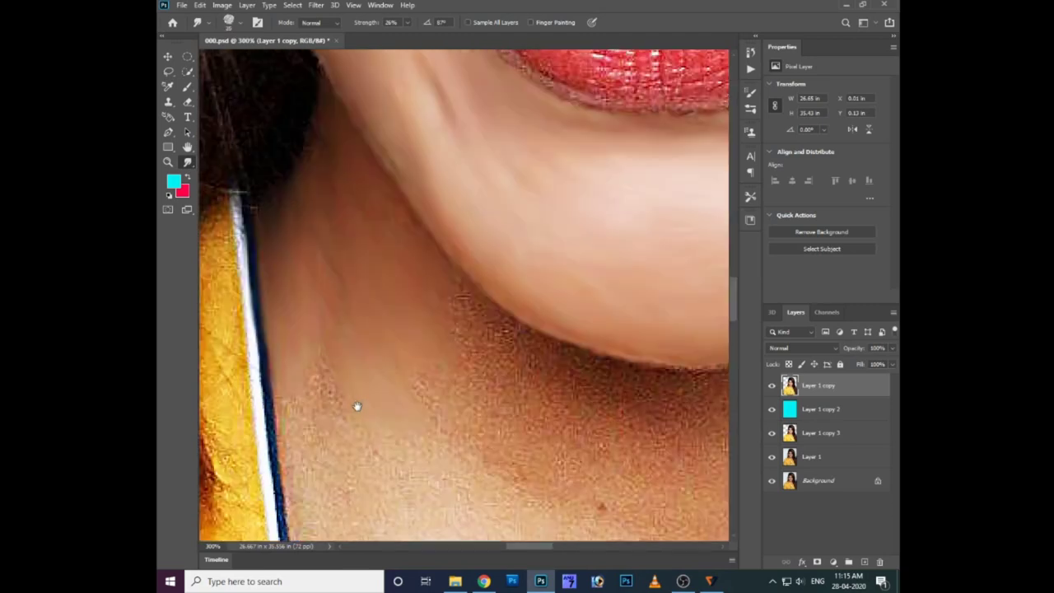
{"action": "scroll", "coordinate": [297, 407], "scroll_direction": "down", "scroll_amount": 1}
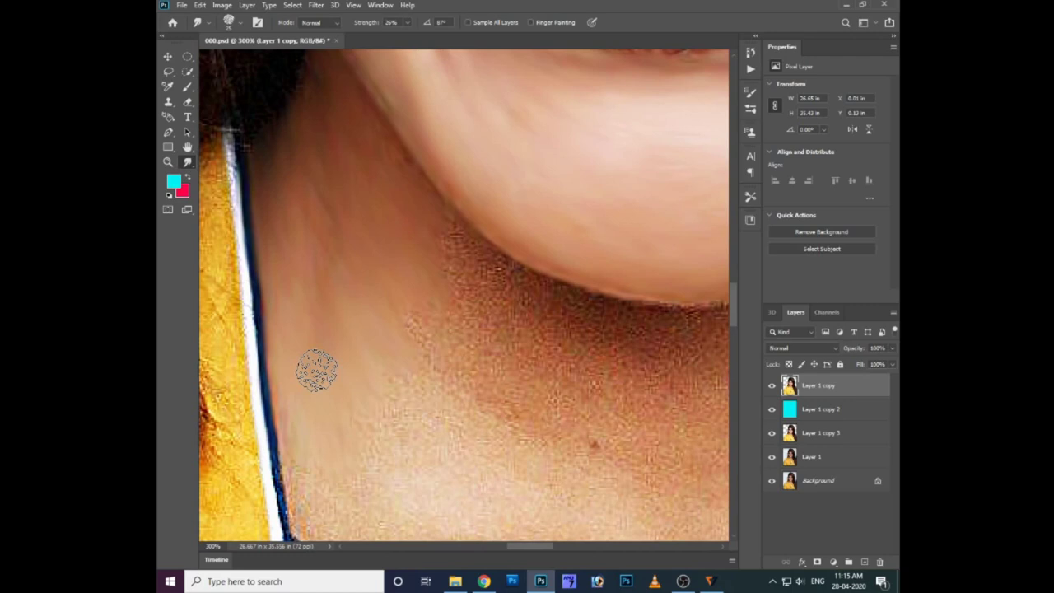
{"action": "scroll", "coordinate": [634, 399], "scroll_direction": "right", "scroll_amount": 3}
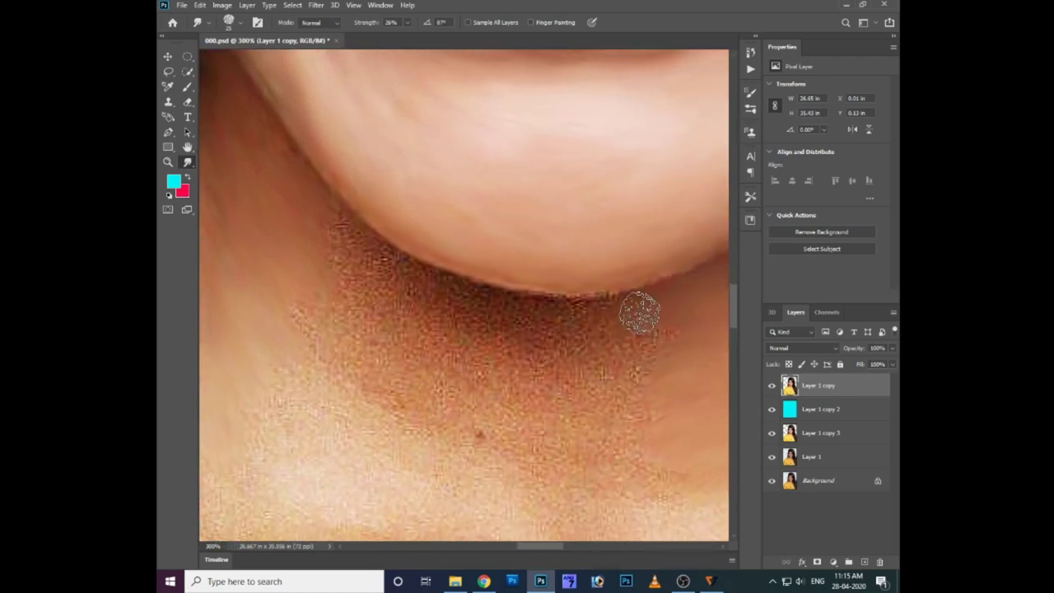
{"action": "mouse_move", "coordinate": [640, 313]}
{"action": "left_mouse_down"}
{"action": "mouse_move", "coordinate": [601, 310]}
{"action": "mouse_move", "coordinate": [667, 318]}
{"action": "mouse_move", "coordinate": [508, 360]}
{"action": "mouse_move", "coordinate": [690, 420]}
{"action": "mouse_move", "coordinate": [683, 478]}
{"action": "mouse_move", "coordinate": [447, 415]}
{"action": "mouse_move", "coordinate": [335, 339]}
{"action": "mouse_move", "coordinate": [330, 323]}
{"action": "mouse_move", "coordinate": [541, 419]}
{"action": "mouse_move", "coordinate": [381, 357]}
{"action": "mouse_move", "coordinate": [353, 395]}
{"action": "mouse_move", "coordinate": [412, 440]}
{"action": "left_mouse_up"}
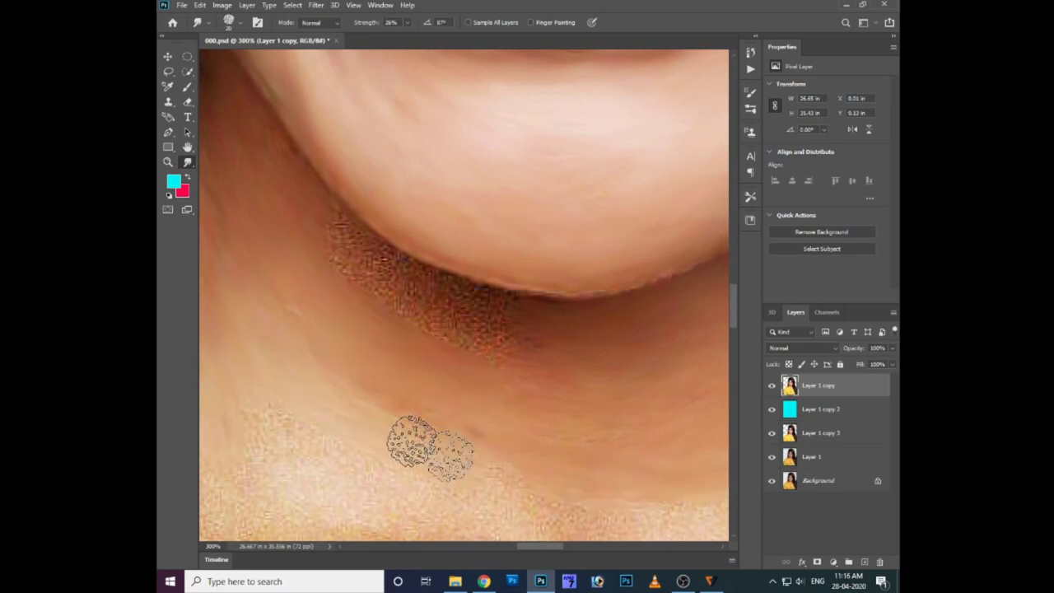
{"action": "left_click_drag", "start_coordinate": [506, 405], "coordinate": [512, 429]}
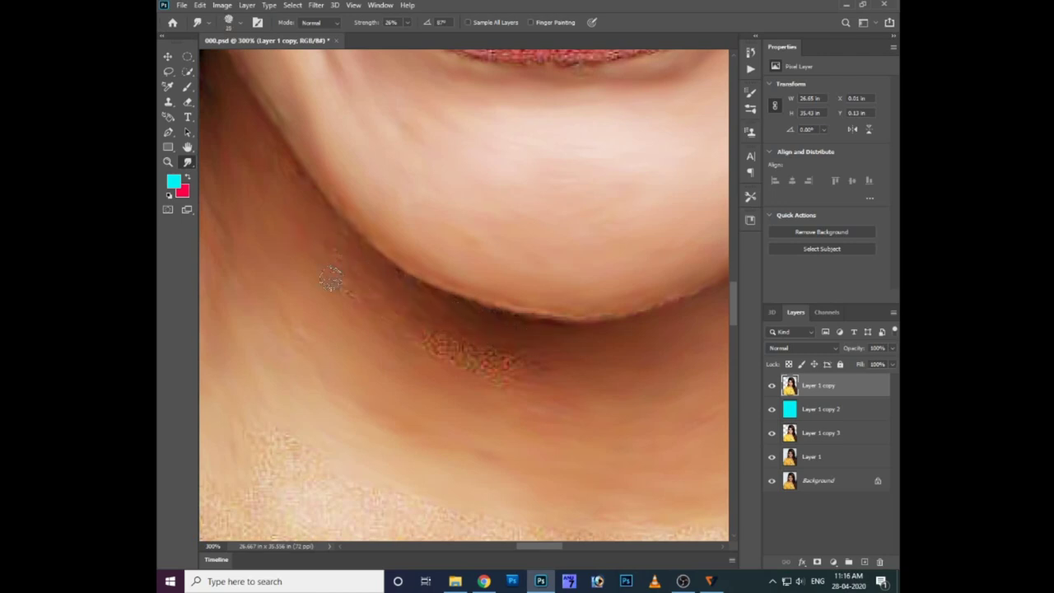
{"action": "mouse_move", "coordinate": [468, 355]}
{"action": "left_mouse_down"}
{"action": "mouse_move", "coordinate": [527, 371]}
{"action": "mouse_move", "coordinate": [528, 381]}
{"action": "mouse_move", "coordinate": [532, 346]}
{"action": "left_mouse_up"}
Step: Zoom out to see the neckline, then zoom in close on the collarbone
{"action": "key", "text": "ctrl+minus"}
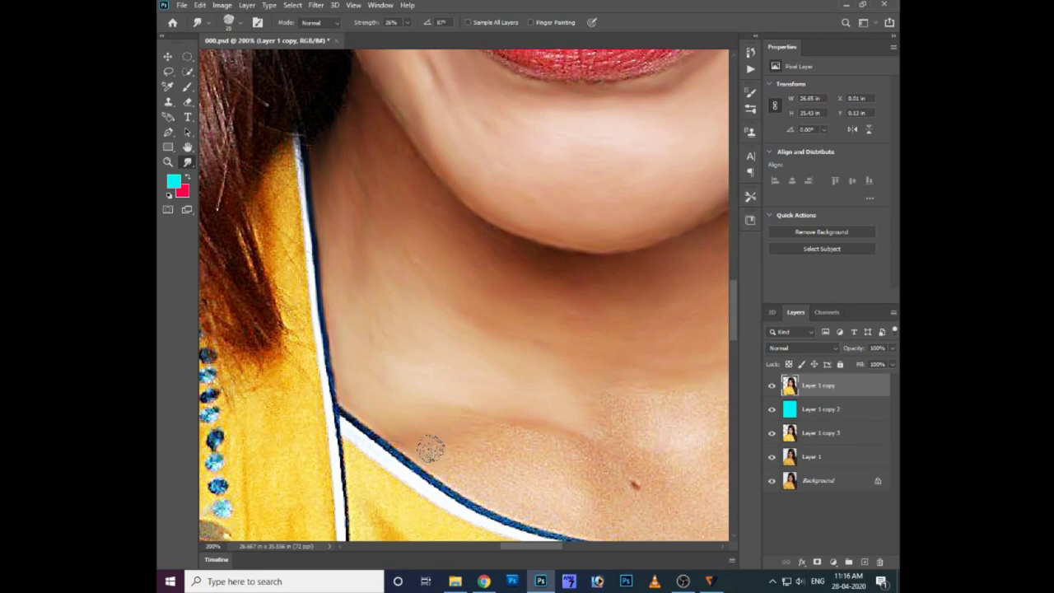
{"action": "key", "text": "ctrl+minus"}
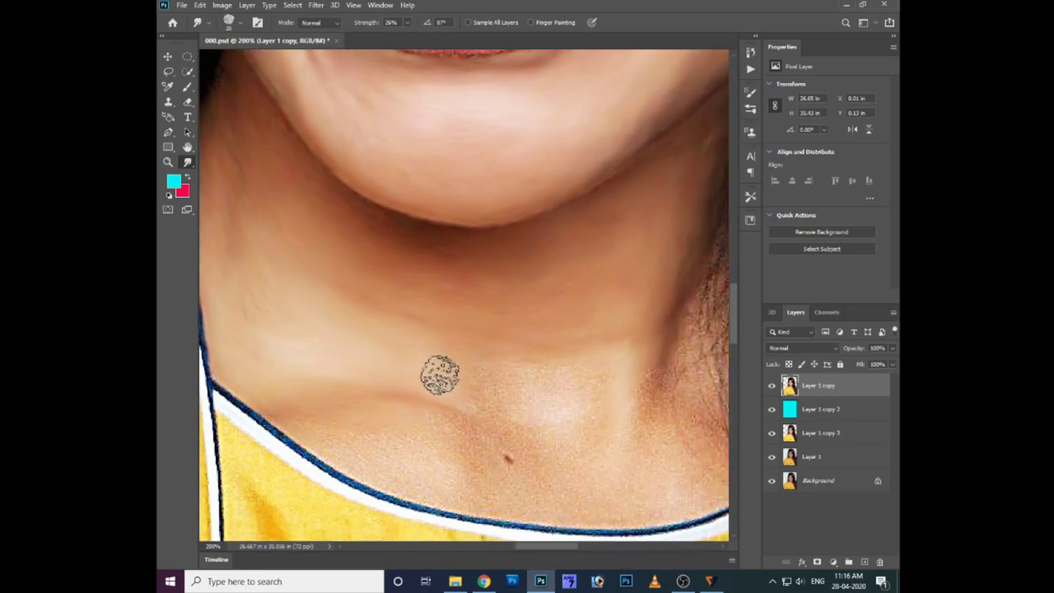
{"action": "key", "text": "ctrl+plus"}
{"action": "key", "text": "ctrl+plus"}
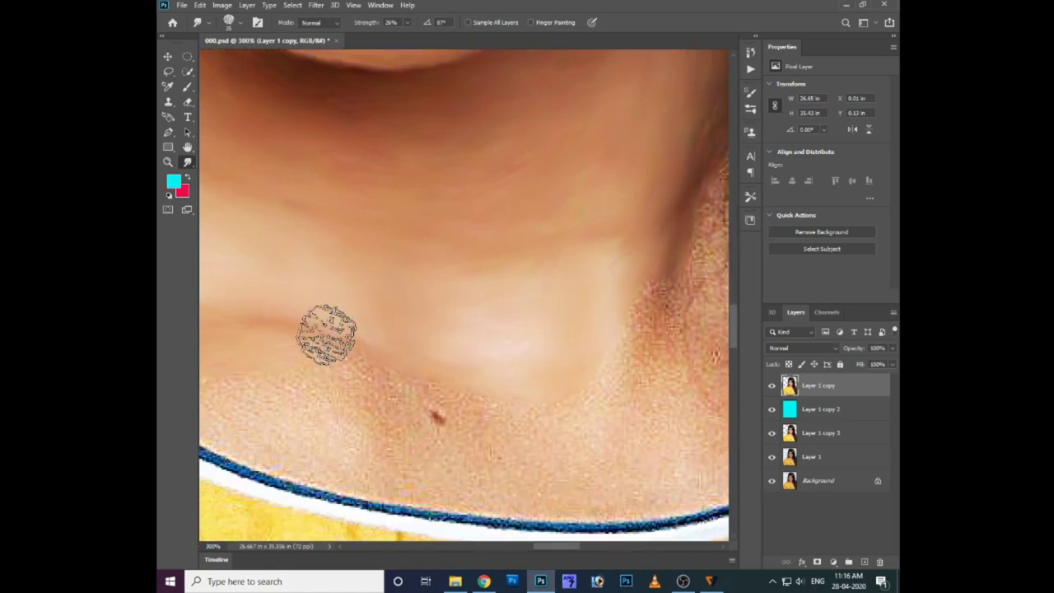
Step: Pan around the collarbone and neckline area to survey the skin
{"action": "scroll", "coordinate": [324, 332], "scroll_direction": "down", "scroll_amount": 2}
{"action": "scroll", "coordinate": [409, 387], "scroll_direction": "left", "scroll_amount": 2}
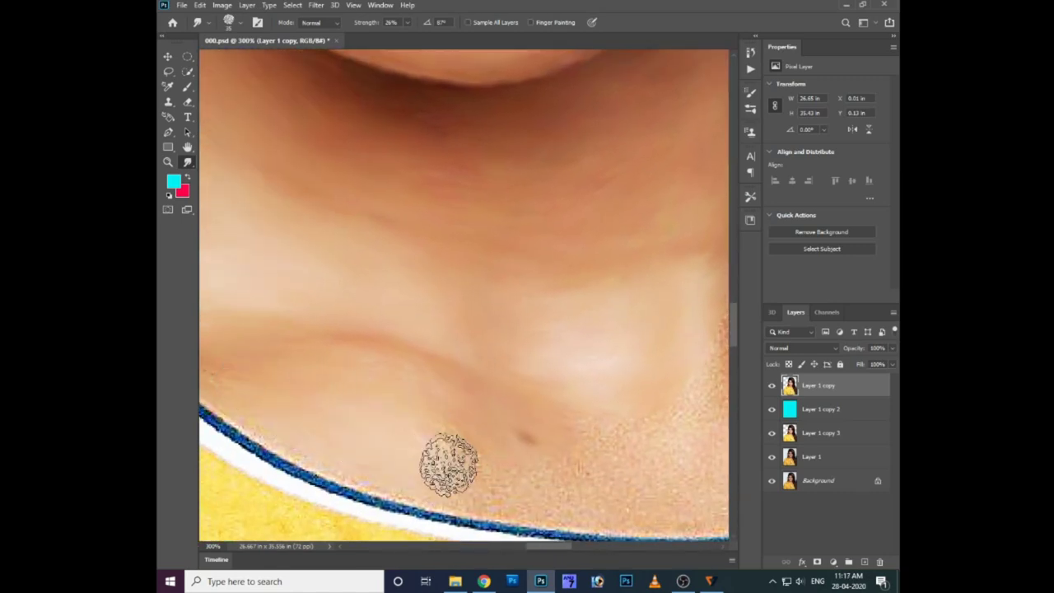
{"action": "scroll", "coordinate": [336, 344], "scroll_direction": "left", "scroll_amount": 2}
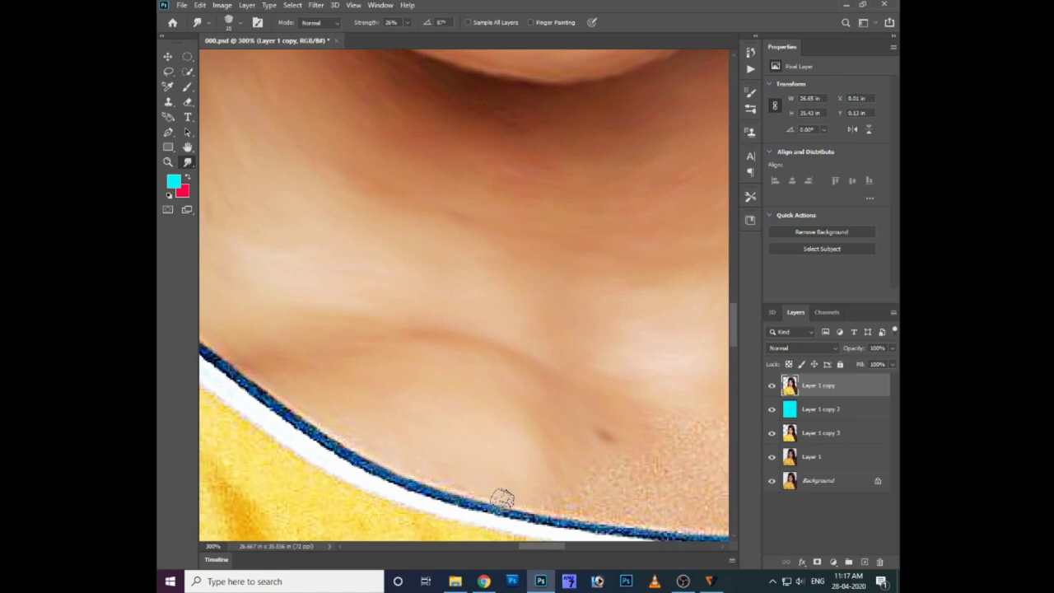
{"action": "scroll", "coordinate": [501, 486], "scroll_direction": "right", "scroll_amount": 2}
{"action": "scroll", "coordinate": [519, 467], "scroll_direction": "right", "scroll_amount": 2}
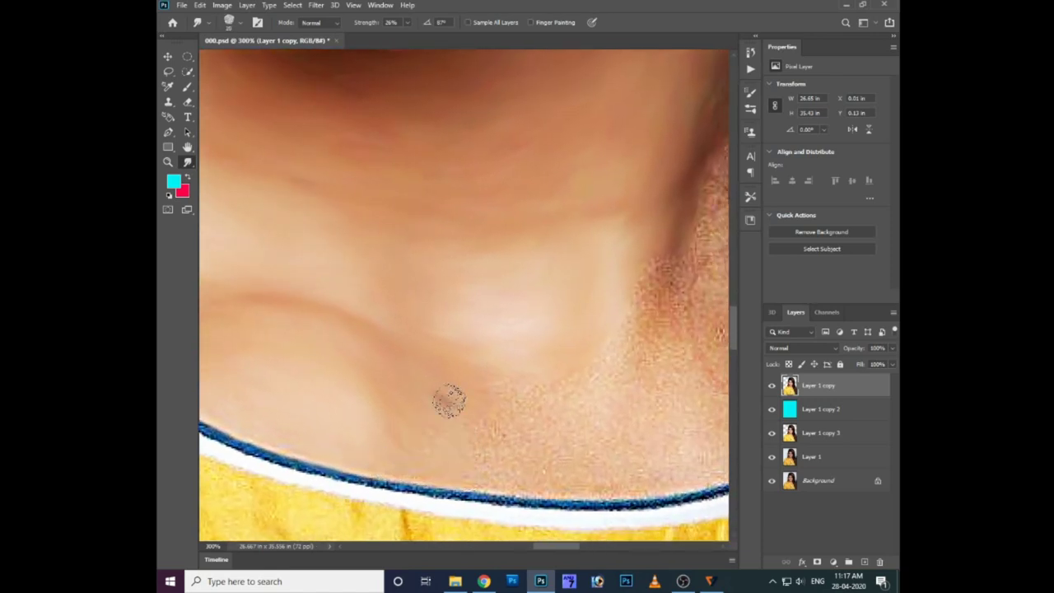
{"action": "scroll", "coordinate": [581, 353], "scroll_direction": "right", "scroll_amount": 2}
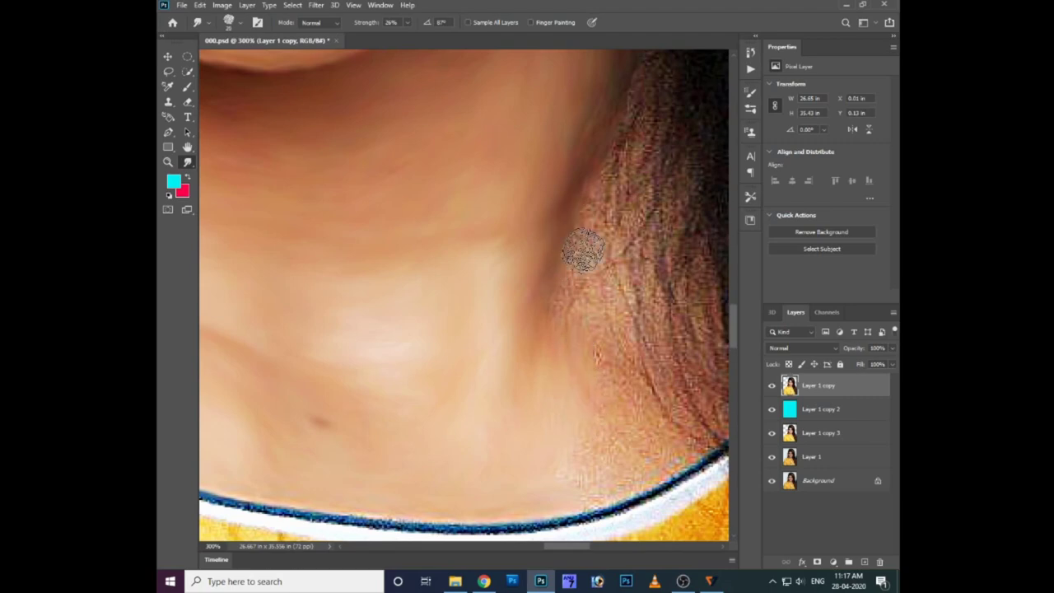
{"action": "scroll", "coordinate": [588, 192], "scroll_direction": "down", "scroll_amount": 3}
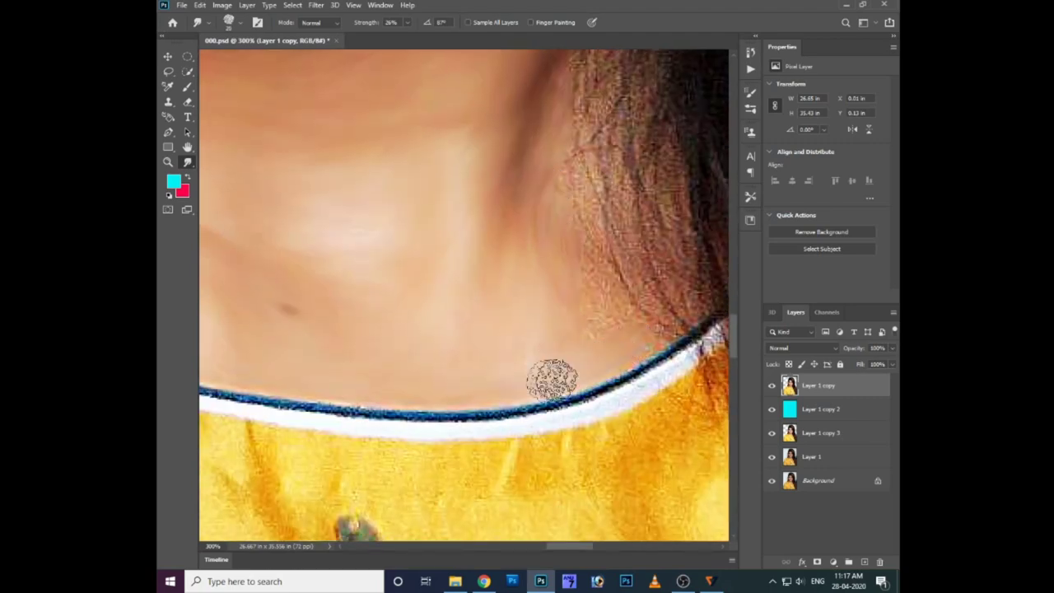
{"action": "scroll", "coordinate": [494, 306], "scroll_direction": "down", "scroll_amount": 2}
{"action": "scroll", "coordinate": [412, 316], "scroll_direction": "left", "scroll_amount": 5}
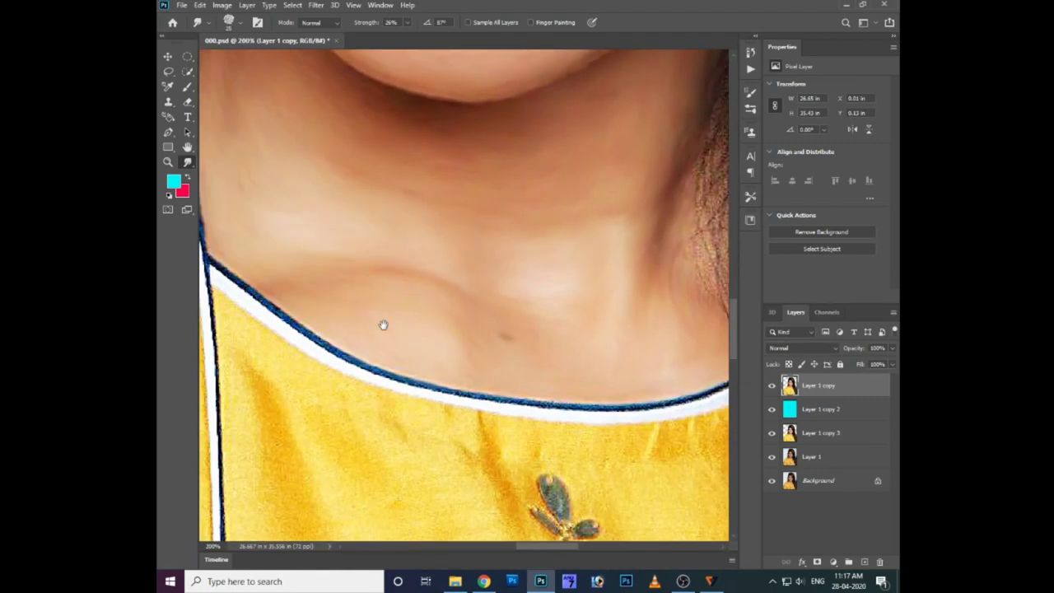
{"action": "scroll", "coordinate": [363, 271], "scroll_direction": "up", "scroll_amount": 5}
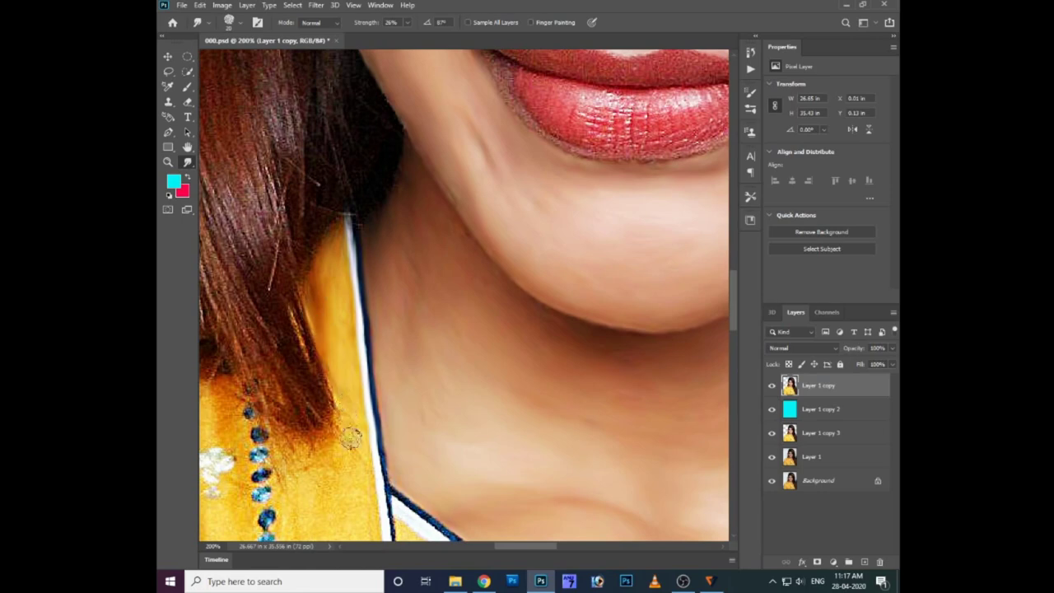
Step: Smudge the yellow top beside the sequins and along its white edge stripe
{"action": "scroll", "coordinate": [342, 442], "scroll_direction": "down", "scroll_amount": 2}
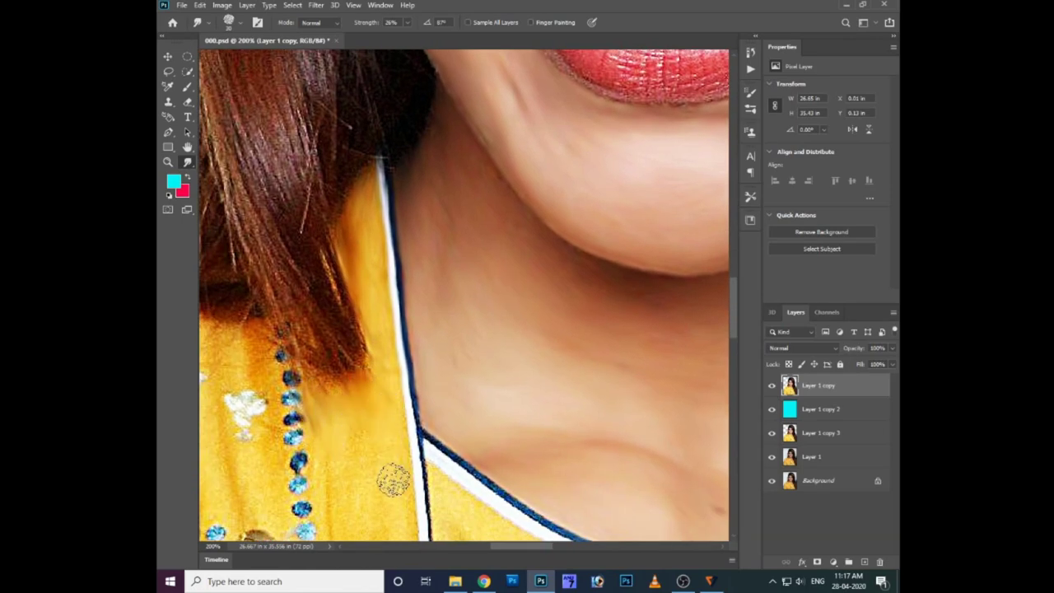
{"action": "scroll", "coordinate": [387, 346], "scroll_direction": "down", "scroll_amount": 2}
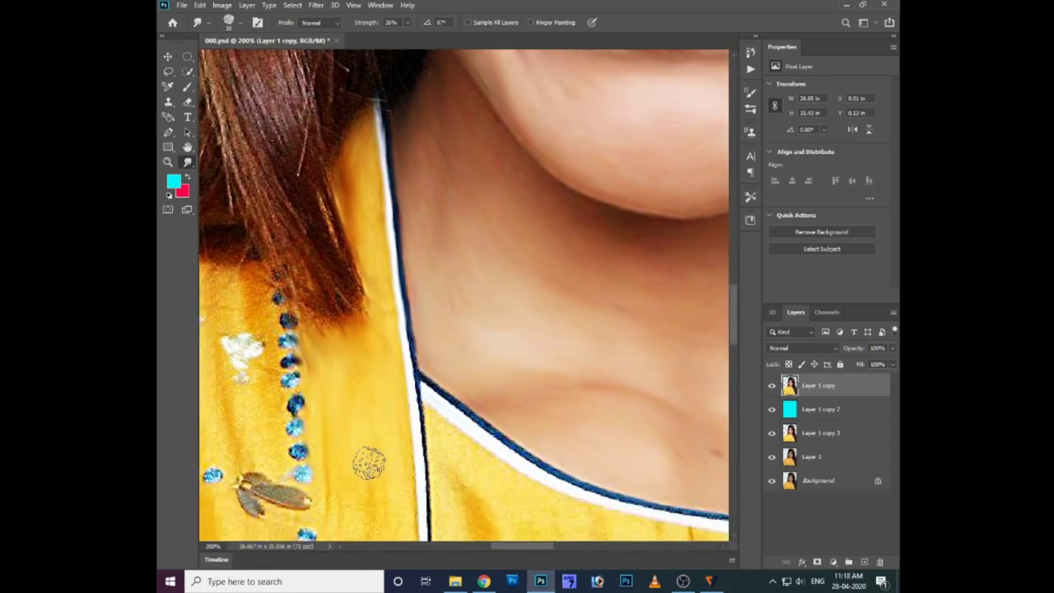
{"action": "scroll", "coordinate": [322, 381], "scroll_direction": "down", "scroll_amount": 4}
{"action": "left_click_drag", "start_coordinate": [322, 381], "coordinate": [365, 435]}
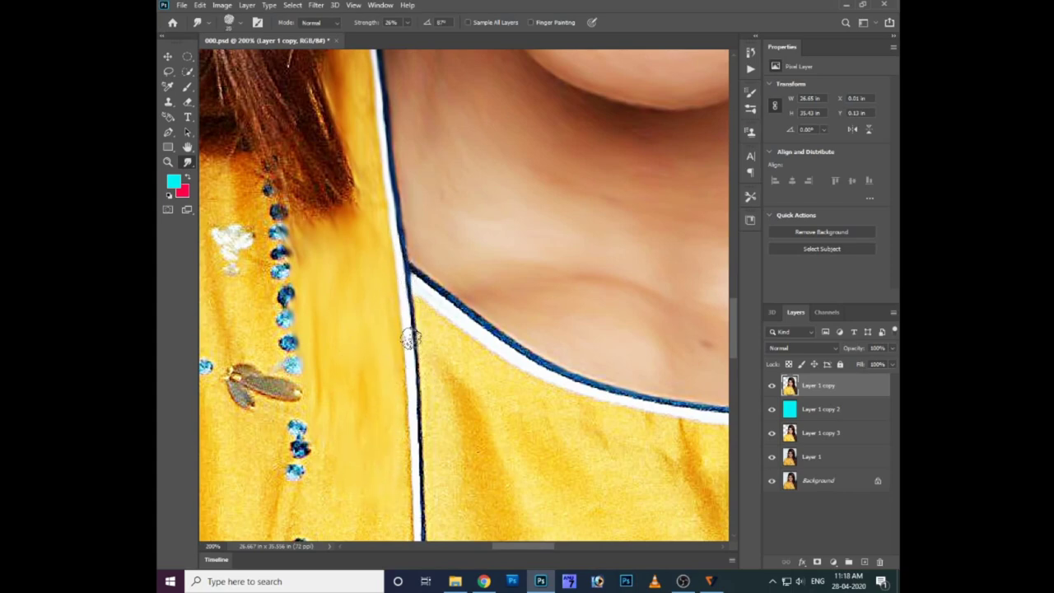
{"action": "scroll", "coordinate": [410, 337], "scroll_direction": "down", "scroll_amount": 3}
{"action": "scroll", "coordinate": [402, 462], "scroll_direction": "down", "scroll_amount": 3}
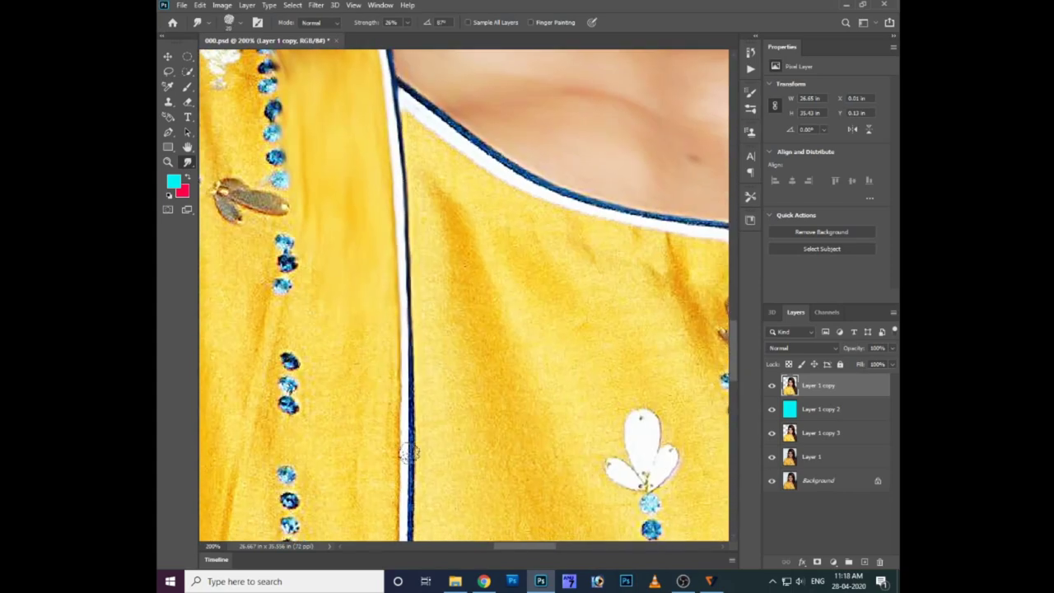
{"action": "left_click_drag", "start_coordinate": [410, 452], "coordinate": [396, 405]}
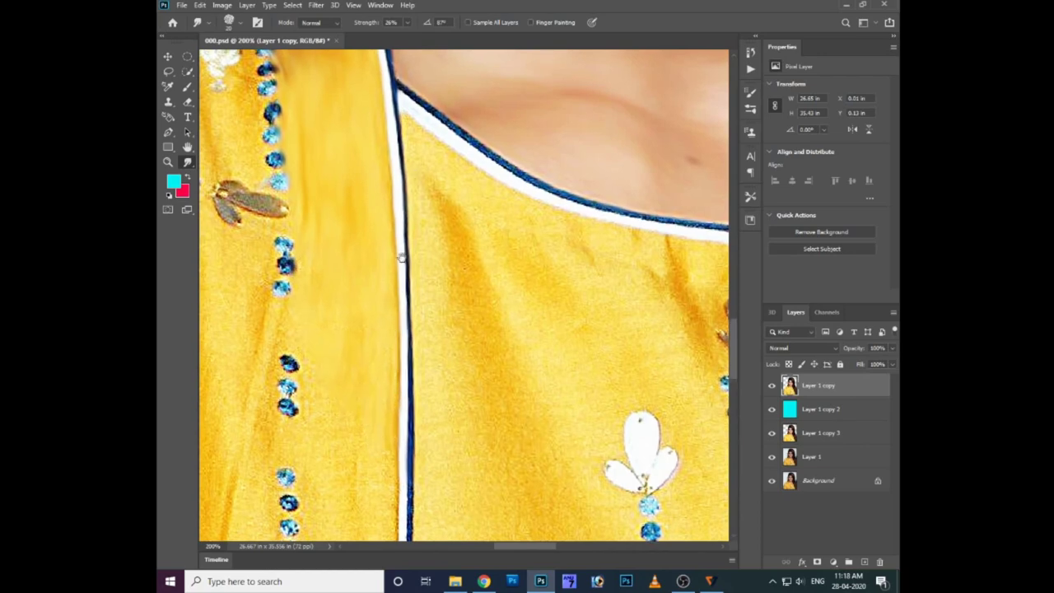
{"action": "scroll", "coordinate": [372, 236], "scroll_direction": "up", "scroll_amount": 5}
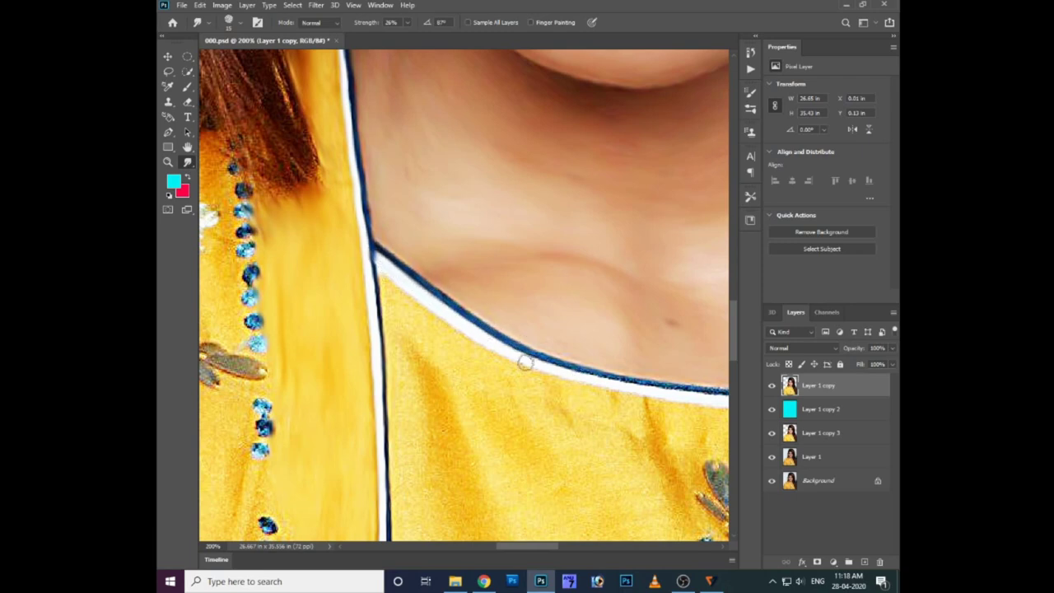
Step: Smooth the fabric below the neckline, on the left chest and near the embroidery flower
{"action": "scroll", "coordinate": [532, 346], "scroll_direction": "right", "scroll_amount": 3}
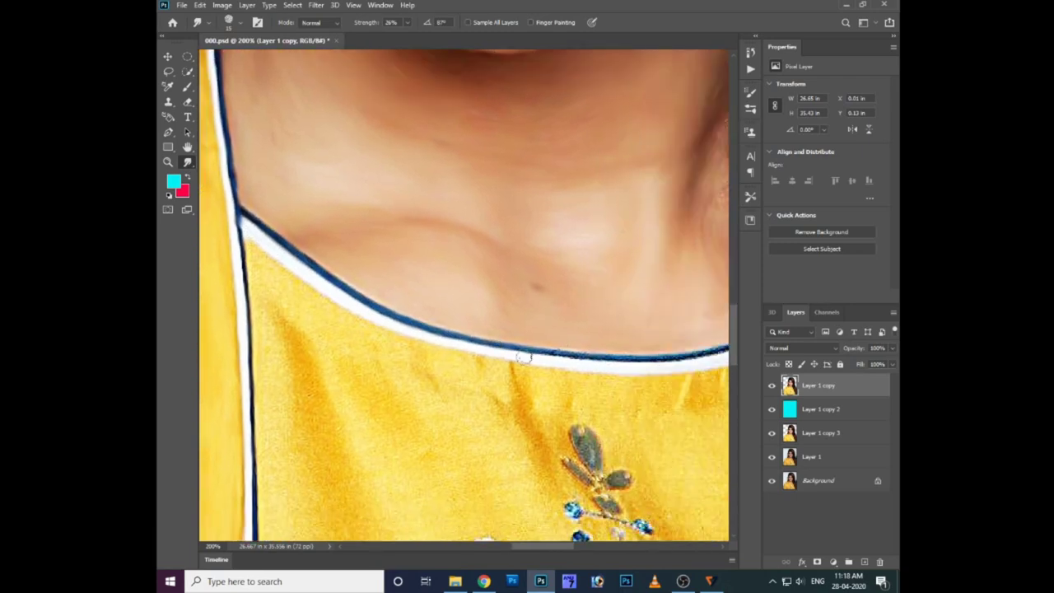
{"action": "scroll", "coordinate": [524, 363], "scroll_direction": "right", "scroll_amount": 3}
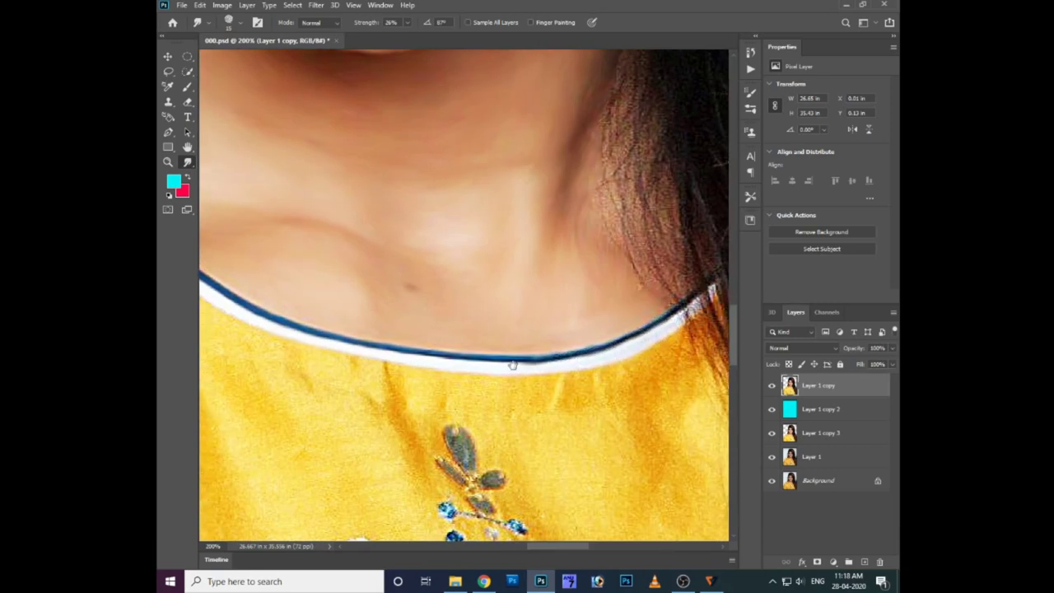
{"action": "scroll", "coordinate": [227, 245], "scroll_direction": "left", "scroll_amount": 2}
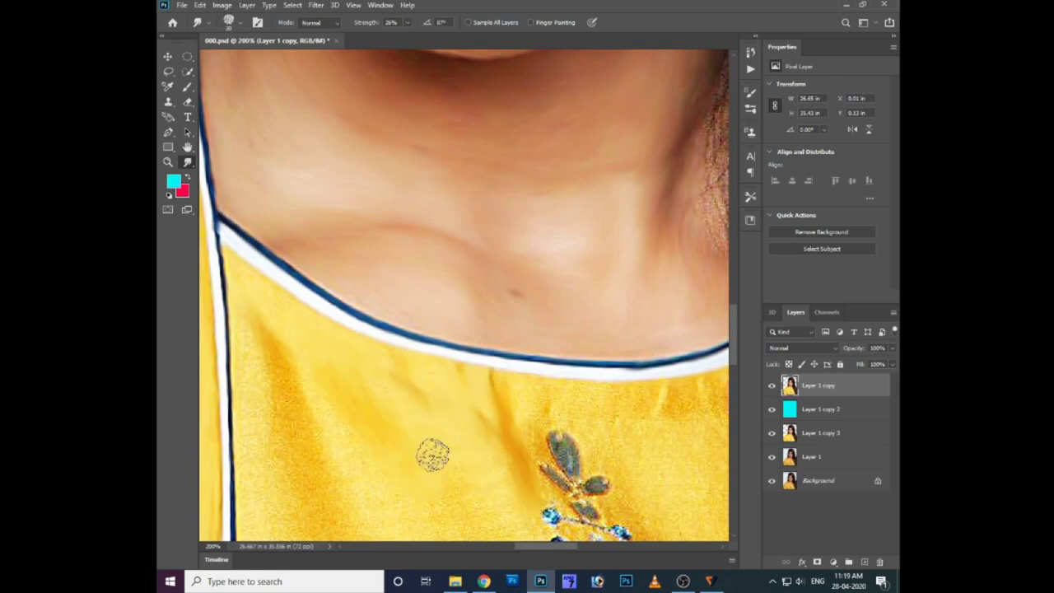
{"action": "left_click_drag", "start_coordinate": [433, 454], "coordinate": [466, 410]}
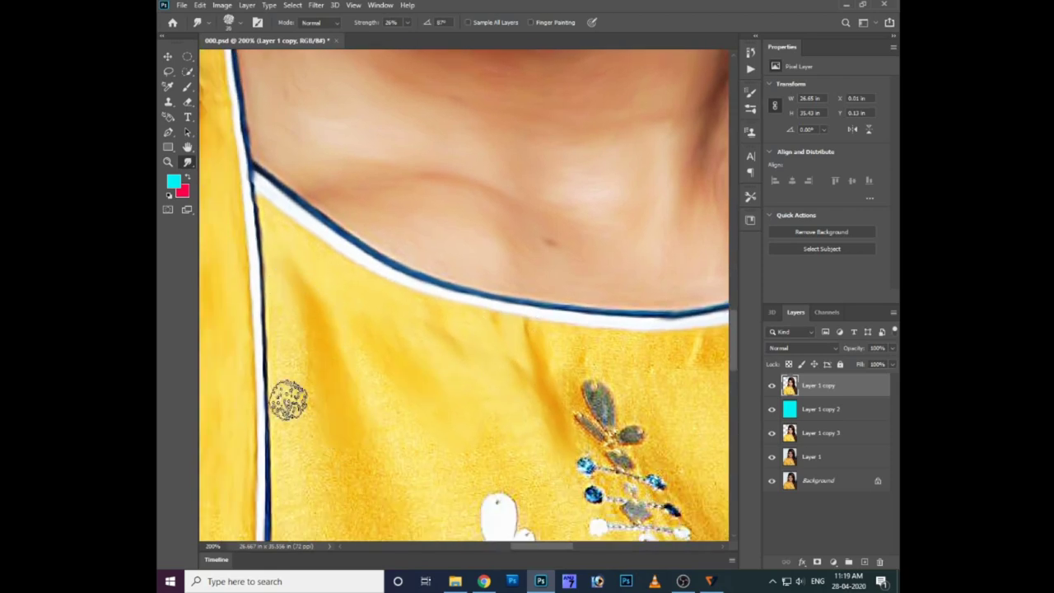
{"action": "left_click_drag", "start_coordinate": [308, 431], "coordinate": [316, 357]}
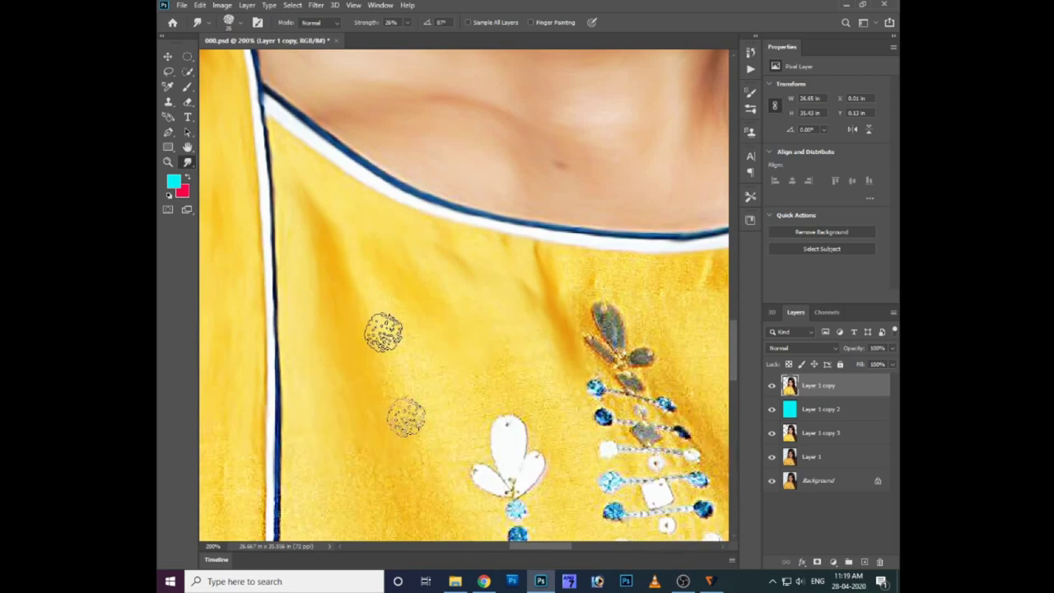
{"action": "left_click_drag", "start_coordinate": [447, 377], "coordinate": [401, 358]}
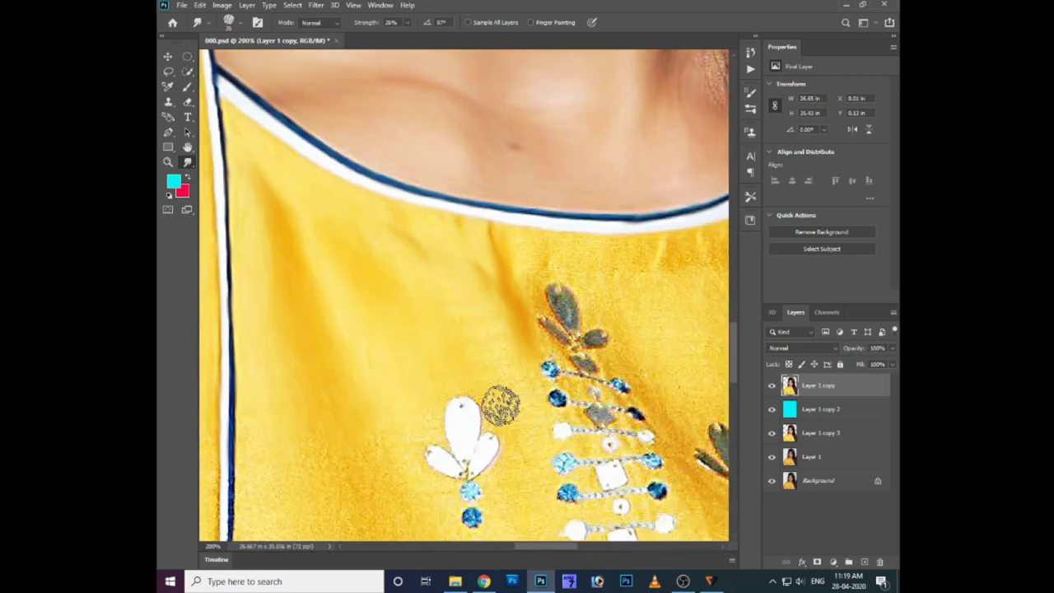
{"action": "left_click_drag", "start_coordinate": [520, 454], "coordinate": [440, 381]}
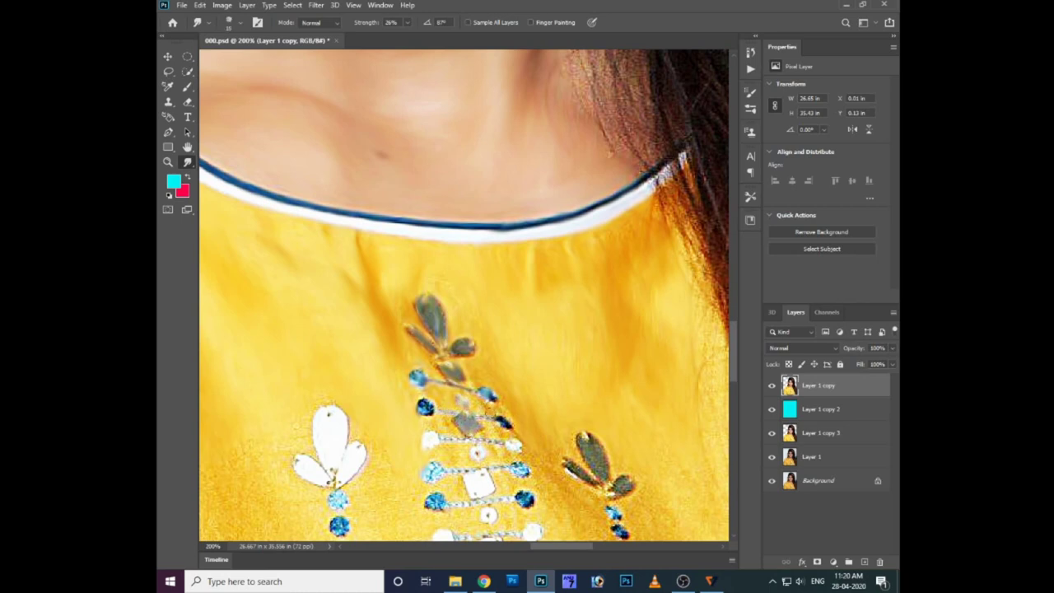
{"action": "scroll", "coordinate": [487, 321], "scroll_direction": "down", "scroll_amount": 2}
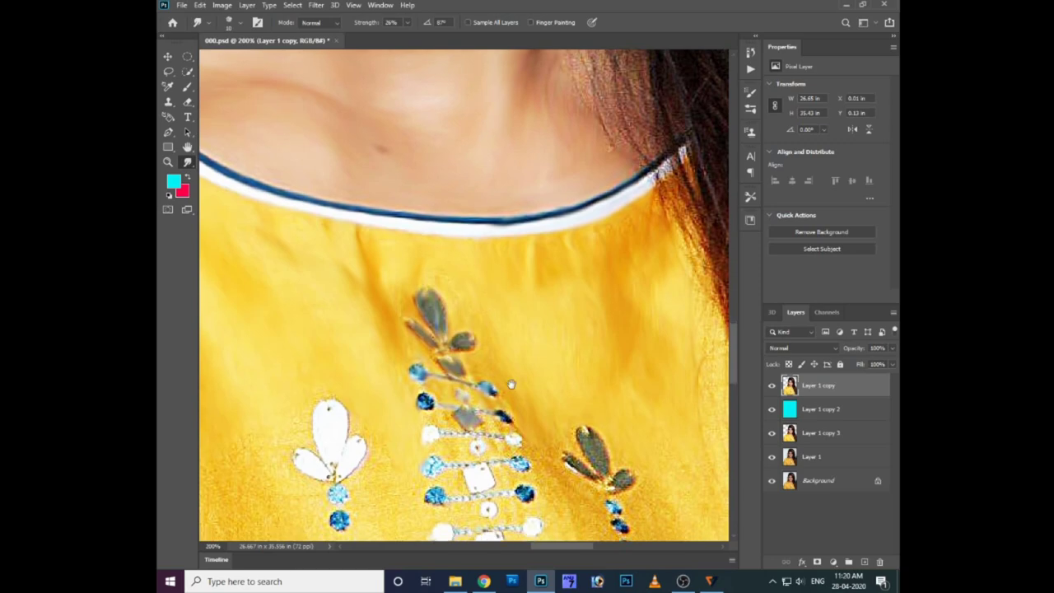
{"action": "scroll", "coordinate": [488, 321], "scroll_direction": "down", "scroll_amount": 2}
{"action": "scroll", "coordinate": [487, 320], "scroll_direction": "down", "scroll_amount": 1}
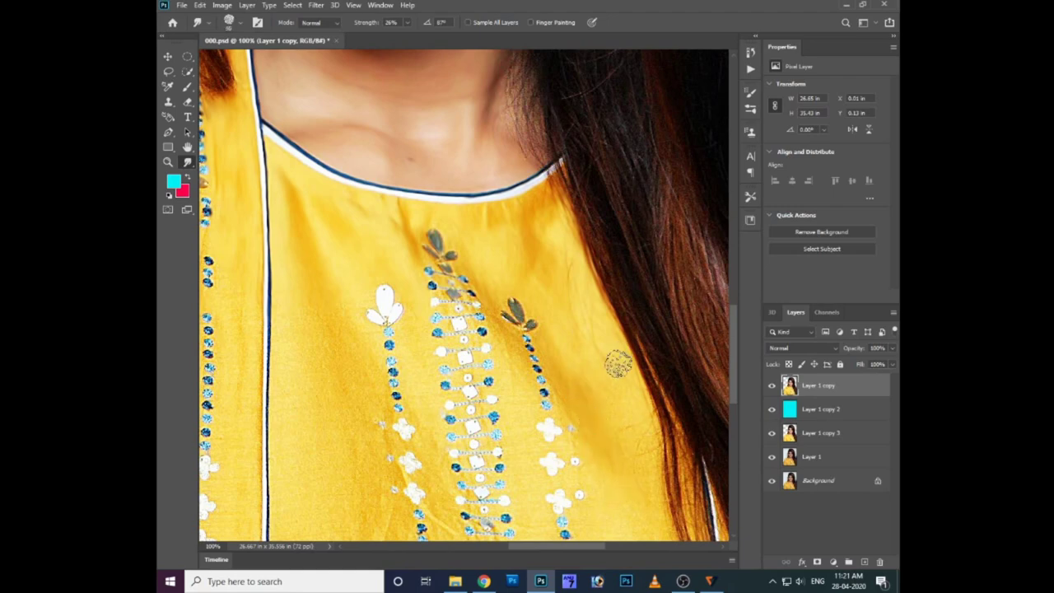
Step: Zoom in closer on the chest embroidery and pan across the sequin columns
{"action": "left_click_drag", "start_coordinate": [659, 499], "coordinate": [640, 388]}
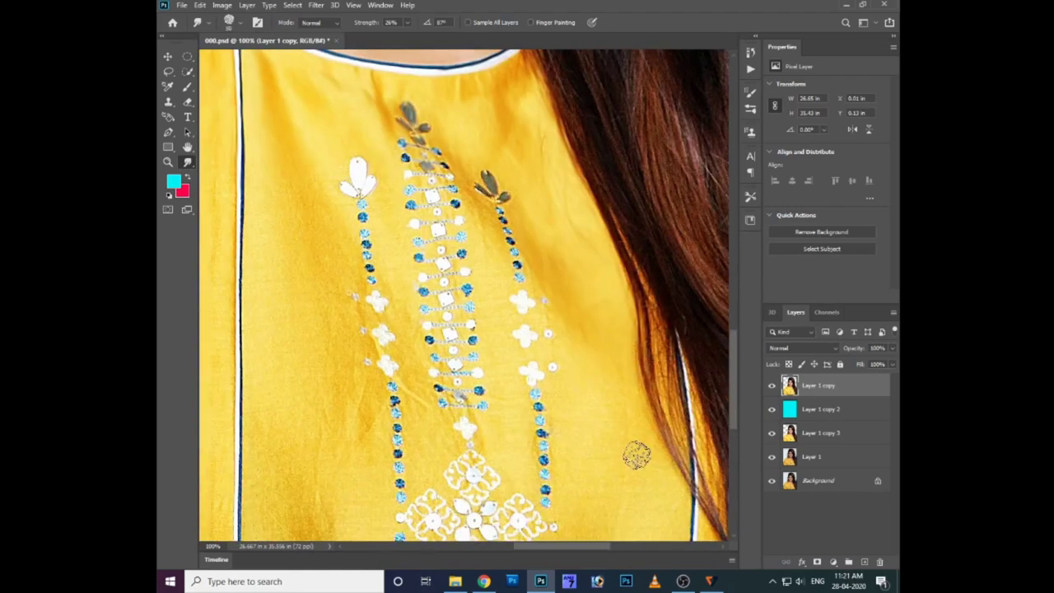
{"action": "left_click_drag", "start_coordinate": [568, 272], "coordinate": [630, 379]}
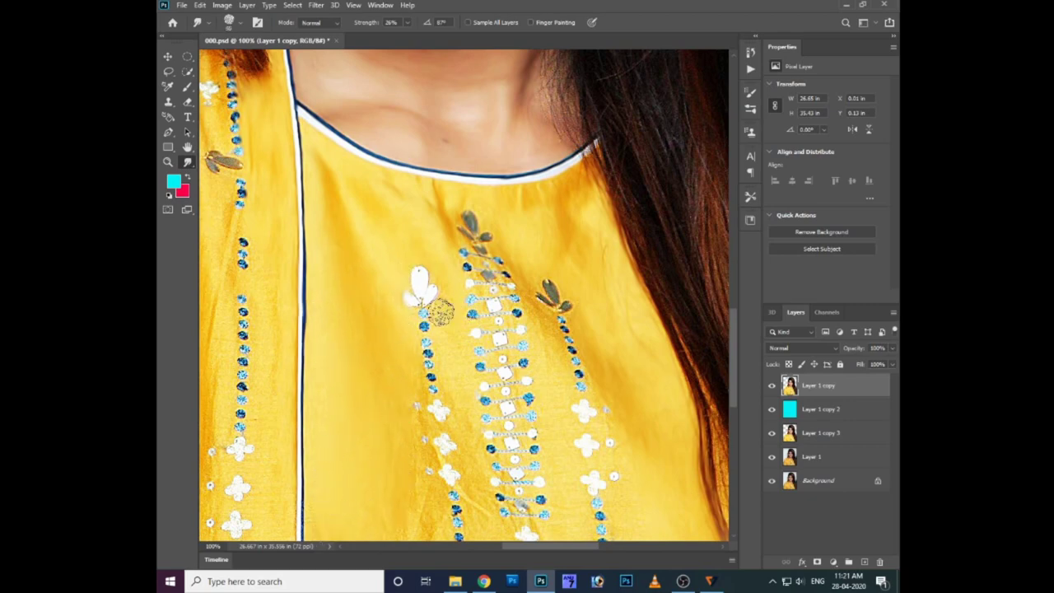
{"action": "key", "text": "ctrl+plus"}
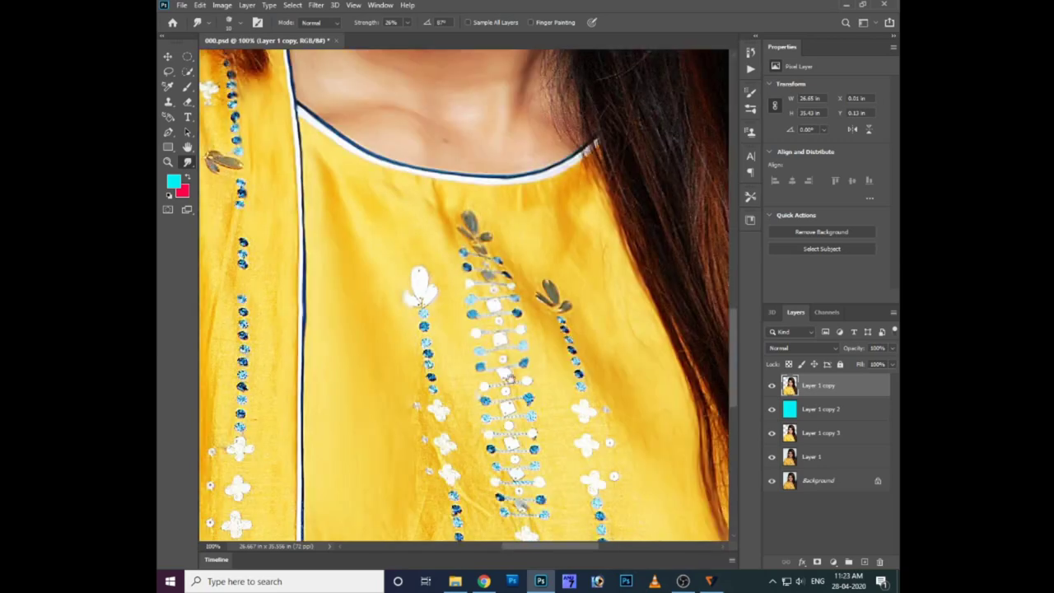
{"action": "left_click_drag", "start_coordinate": [229, 157], "coordinate": [532, 359]}
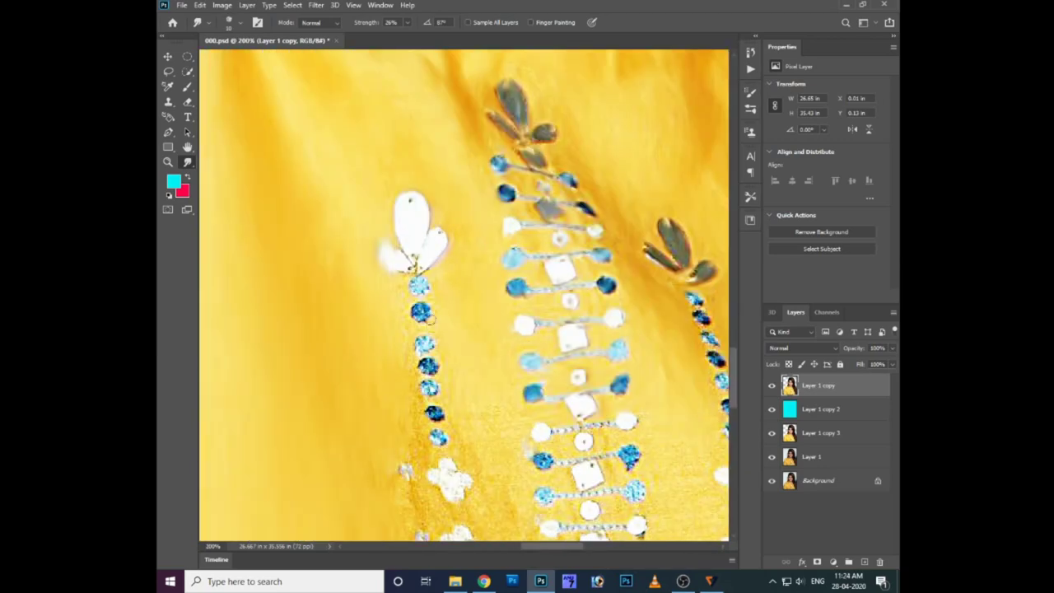
{"action": "left_click_drag", "start_coordinate": [489, 431], "coordinate": [508, 353]}
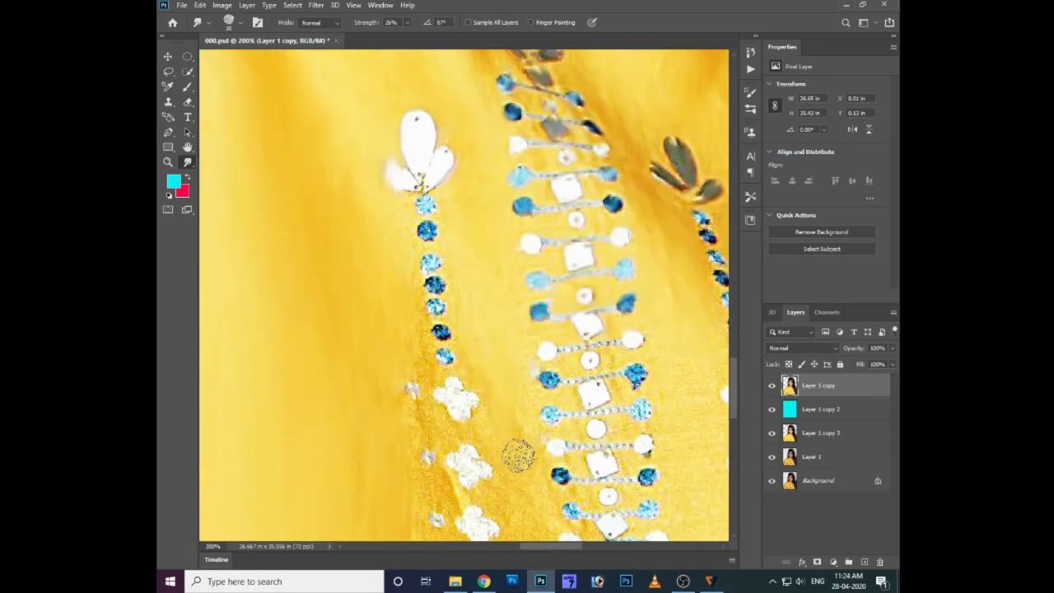
{"action": "scroll", "coordinate": [519, 455], "scroll_direction": "down", "scroll_amount": 3}
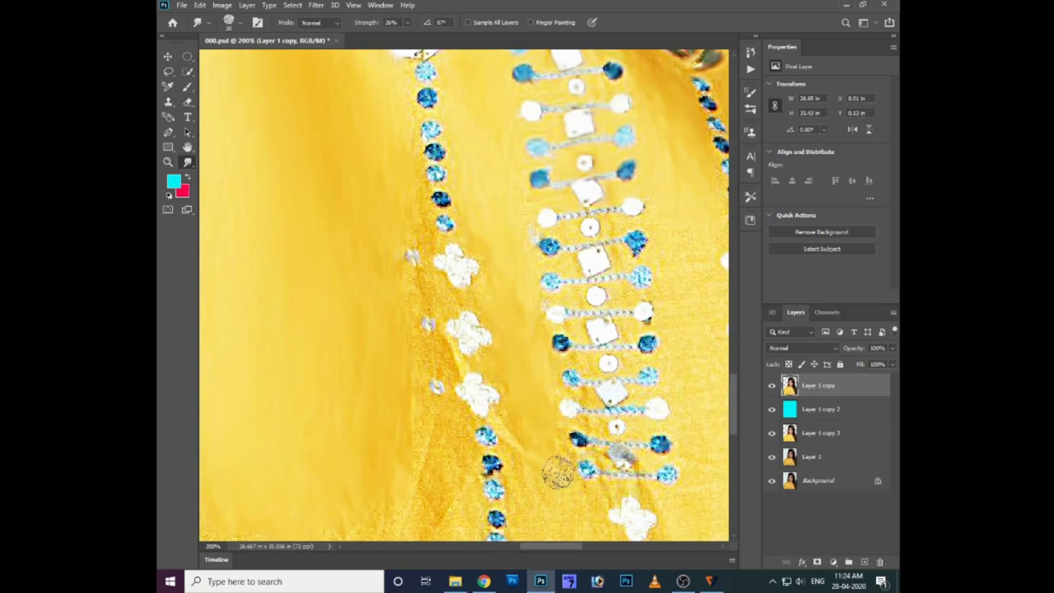
{"action": "scroll", "coordinate": [535, 412], "scroll_direction": "down", "scroll_amount": 1}
{"action": "scroll", "coordinate": [527, 377], "scroll_direction": "down", "scroll_amount": 1}
Step: Smooth the shoulder fabric around the white flowers and along the bead line
{"action": "scroll", "coordinate": [527, 346], "scroll_direction": "down", "scroll_amount": 1}
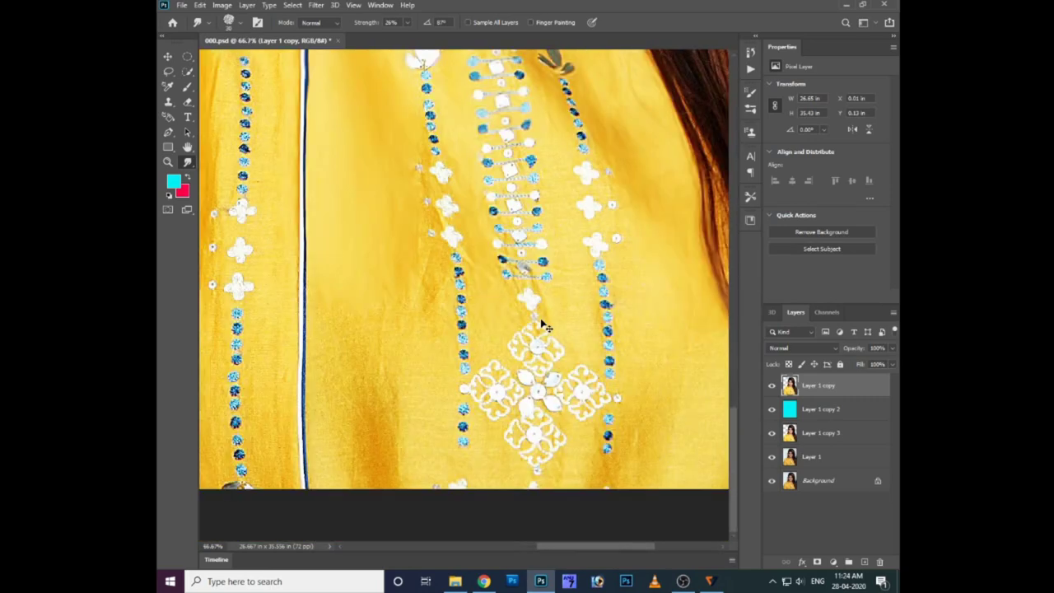
{"action": "scroll", "coordinate": [543, 321], "scroll_direction": "down", "scroll_amount": 1}
{"action": "scroll", "coordinate": [541, 310], "scroll_direction": "up", "scroll_amount": 2}
{"action": "scroll", "coordinate": [548, 297], "scroll_direction": "up", "scroll_amount": 1}
{"action": "scroll", "coordinate": [554, 278], "scroll_direction": "up", "scroll_amount": 1}
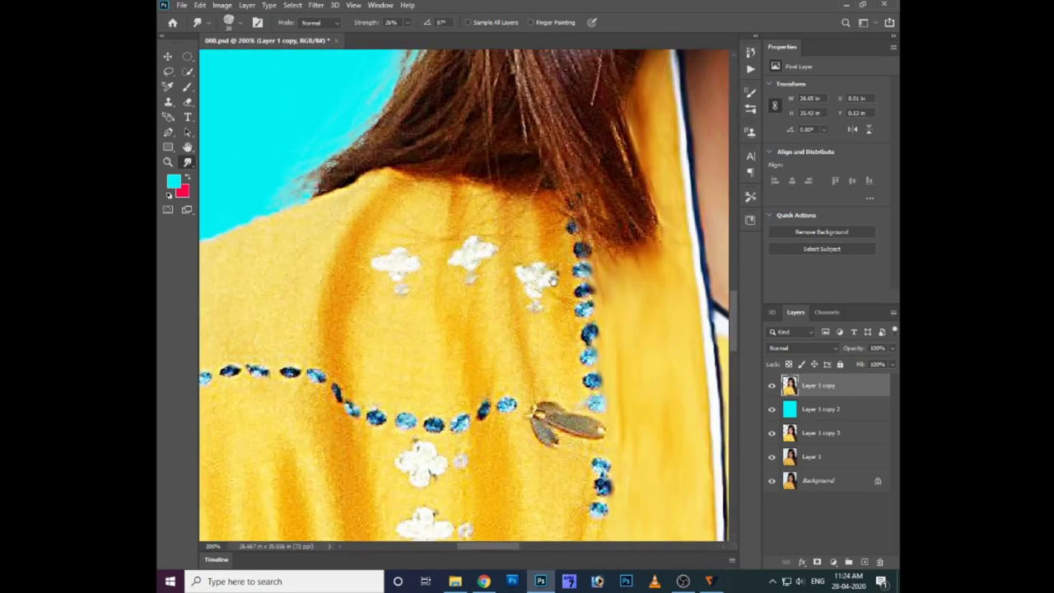
{"action": "left_click_drag", "start_coordinate": [511, 306], "coordinate": [521, 311]}
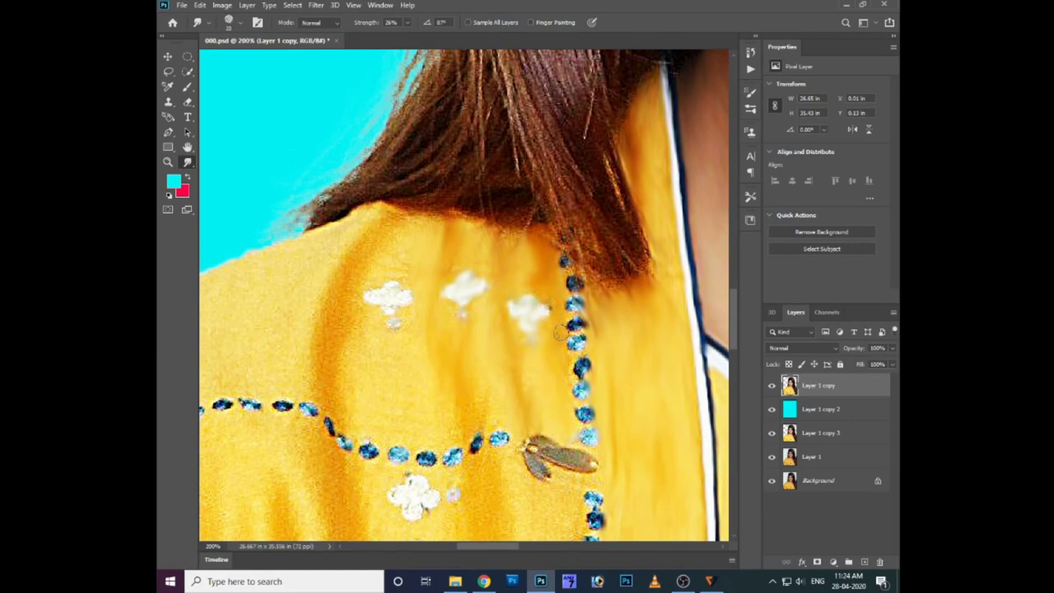
{"action": "left_click_drag", "start_coordinate": [574, 280], "coordinate": [575, 308]}
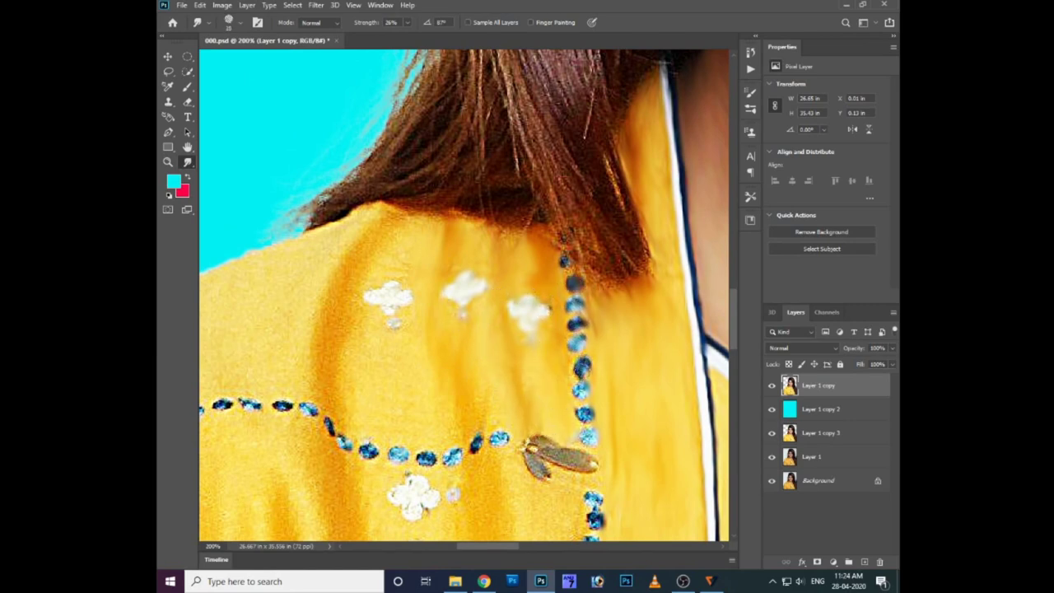
{"action": "left_click_drag", "start_coordinate": [583, 394], "coordinate": [584, 416]}
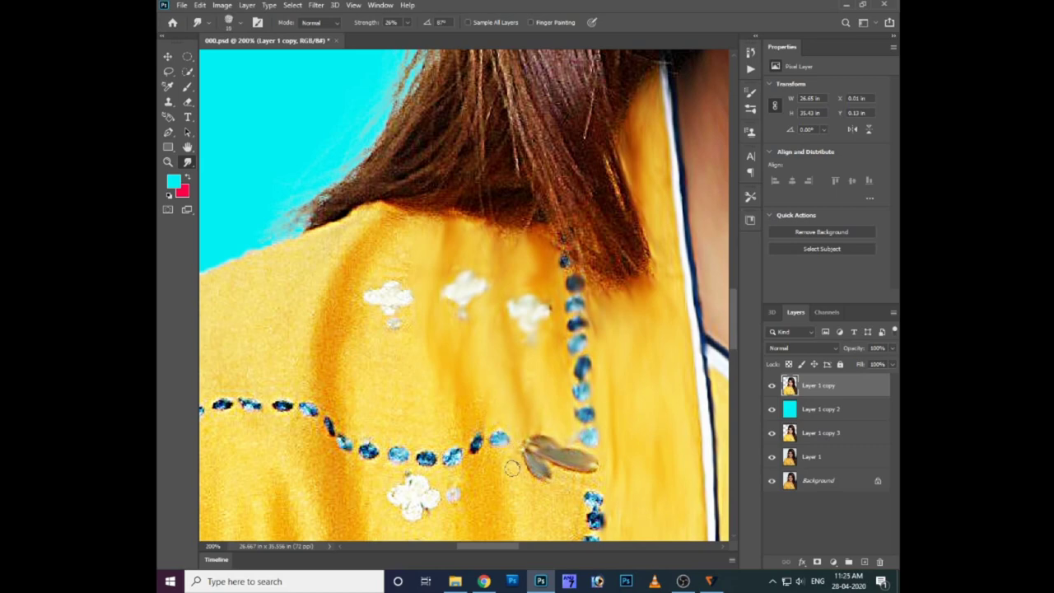
{"action": "scroll", "coordinate": [497, 444], "scroll_direction": "down", "scroll_amount": 2}
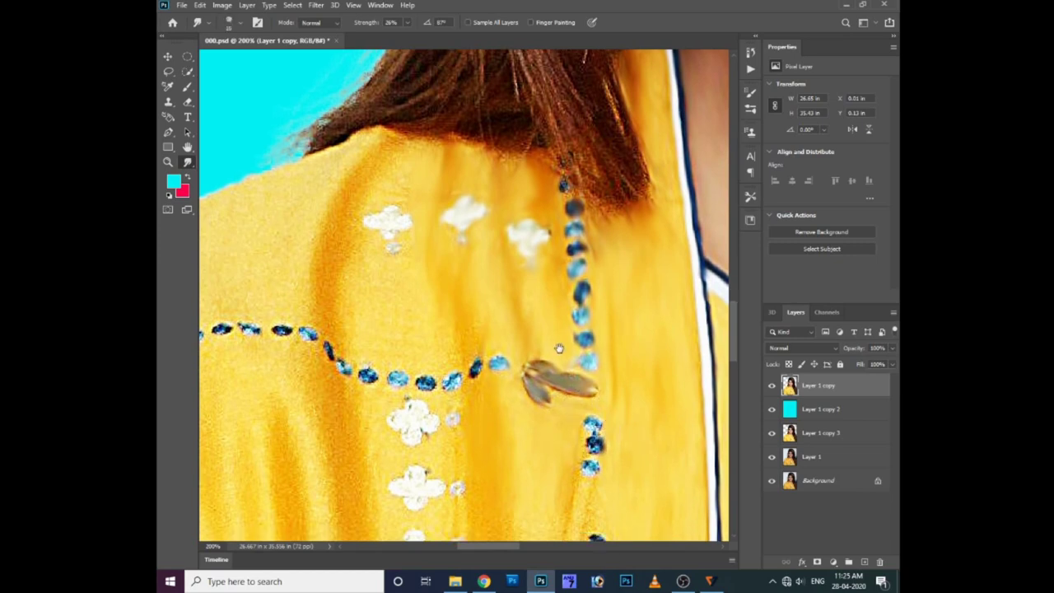
{"action": "left_click_drag", "start_coordinate": [590, 371], "coordinate": [568, 266]}
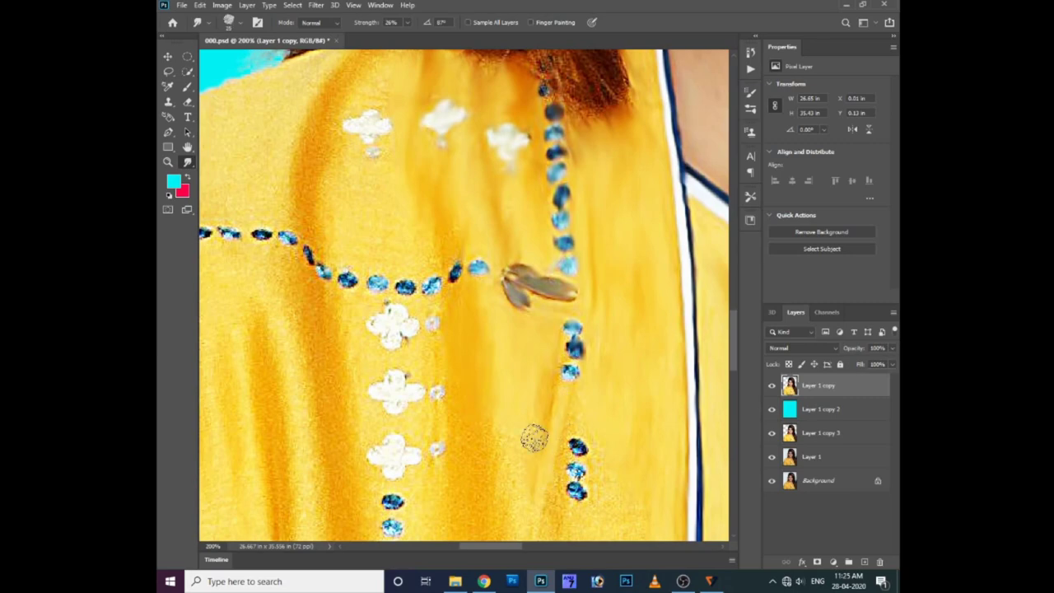
Step: Scroll down to the lower embroidery strand of the yellow top
{"action": "scroll", "coordinate": [490, 520], "scroll_direction": "down", "scroll_amount": 3}
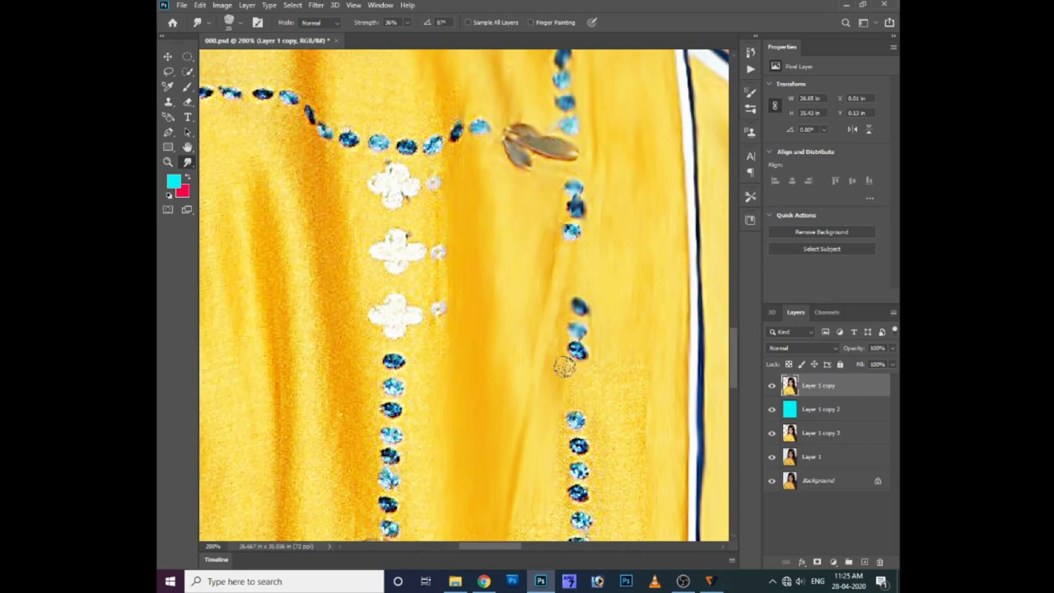
{"action": "scroll", "coordinate": [626, 395], "scroll_direction": "down", "scroll_amount": 5}
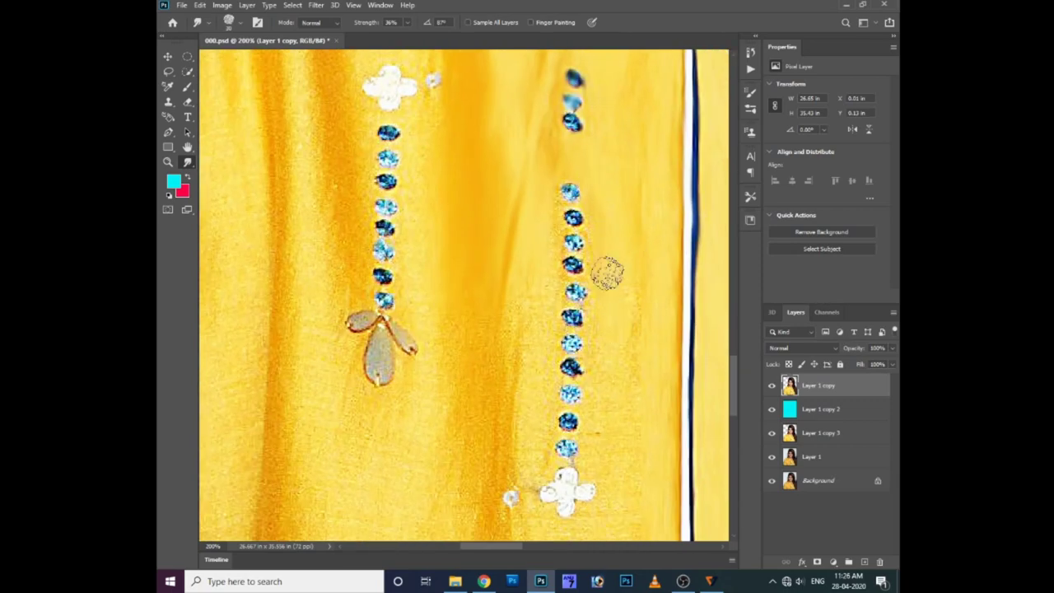
{"action": "scroll", "coordinate": [639, 226], "scroll_direction": "down", "scroll_amount": 3}
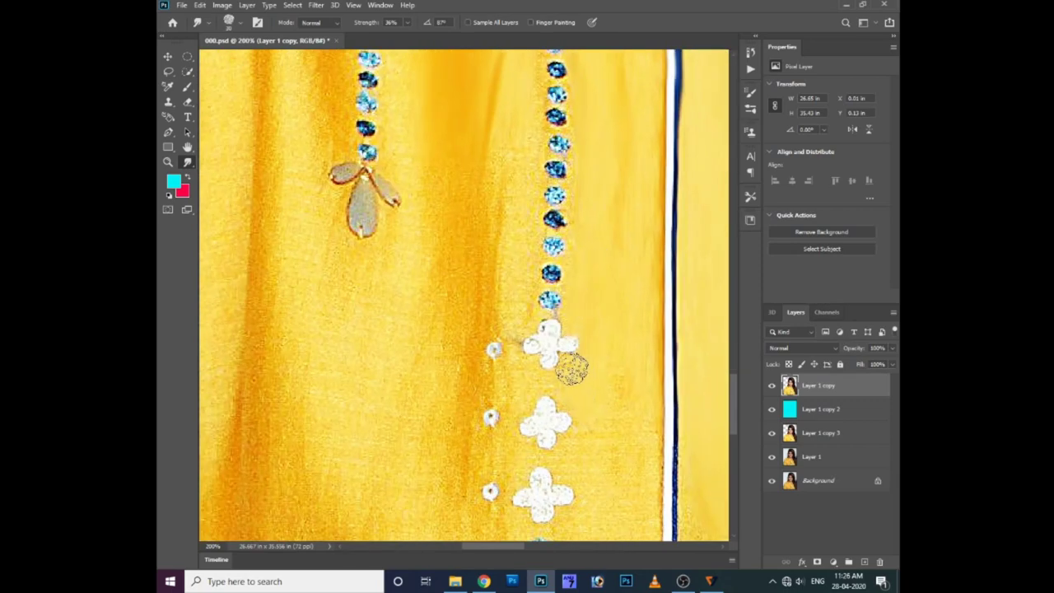
{"action": "scroll", "coordinate": [643, 510], "scroll_direction": "down", "scroll_amount": 4}
{"action": "scroll", "coordinate": [643, 458], "scroll_direction": "down", "scroll_amount": 2}
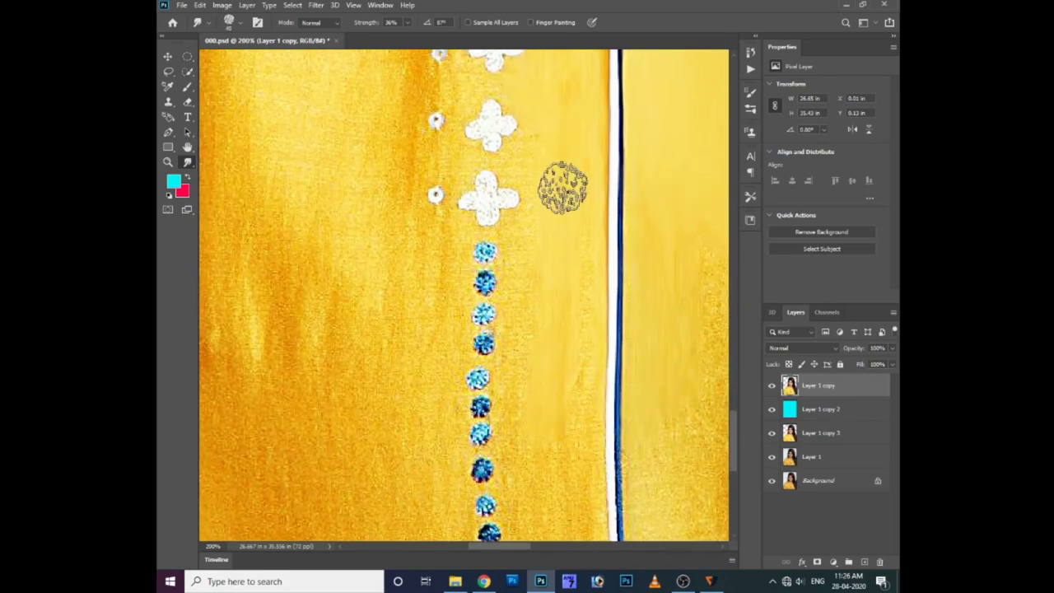
{"action": "scroll", "coordinate": [536, 446], "scroll_direction": "down", "scroll_amount": 2}
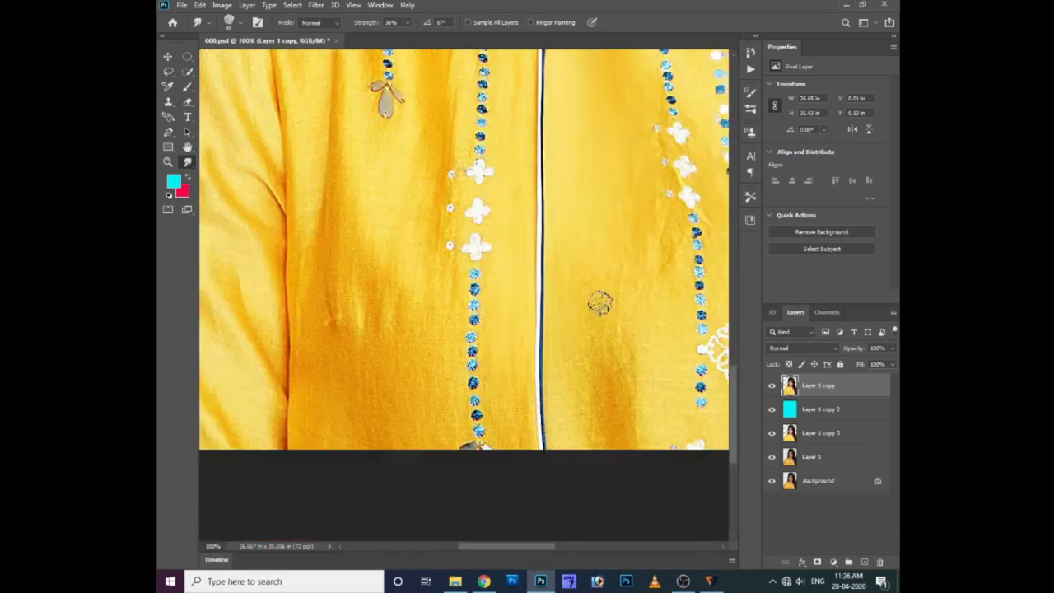
{"action": "scroll", "coordinate": [595, 301], "scroll_direction": "down", "scroll_amount": 1}
{"action": "scroll", "coordinate": [532, 365], "scroll_direction": "down", "scroll_amount": 1}
{"action": "scroll", "coordinate": [523, 353], "scroll_direction": "down", "scroll_amount": 1}
{"action": "scroll", "coordinate": [487, 315], "scroll_direction": "up", "scroll_amount": 3}
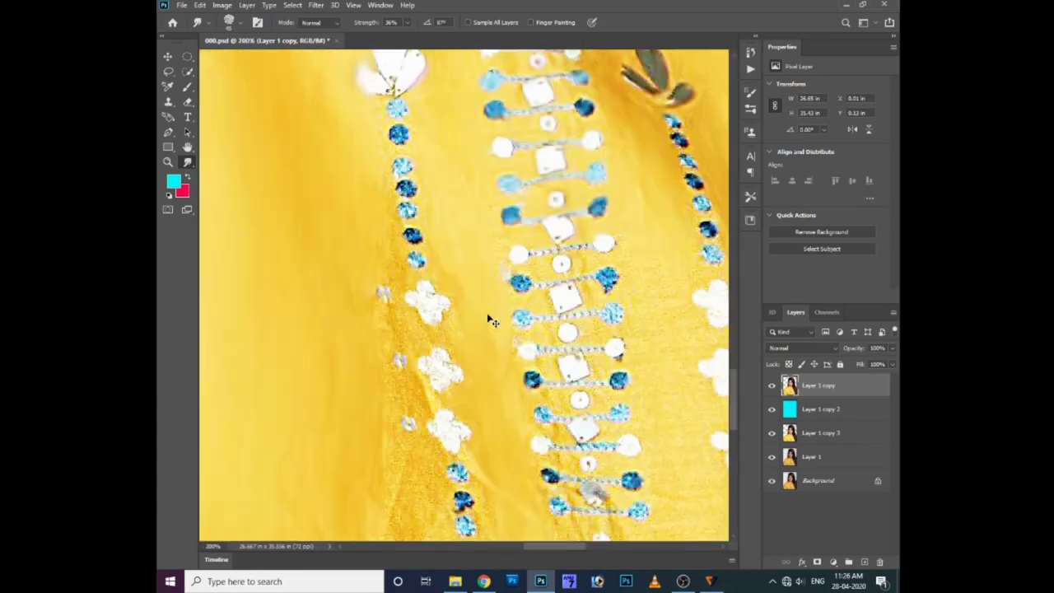
{"action": "scroll", "coordinate": [489, 318], "scroll_direction": "left", "scroll_amount": 3}
{"action": "scroll", "coordinate": [489, 318], "scroll_direction": "up", "scroll_amount": 2}
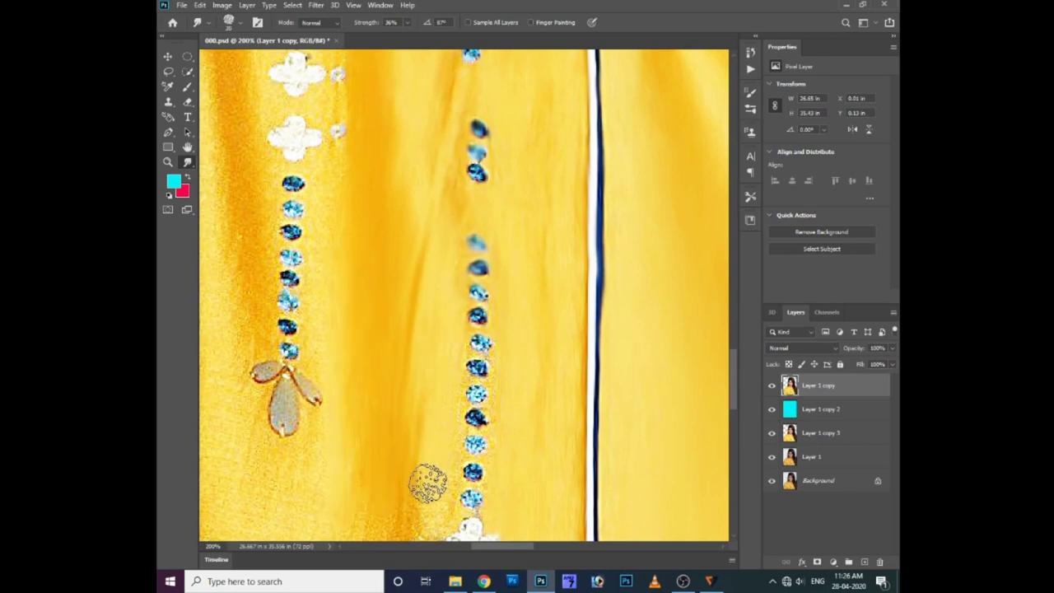
{"action": "scroll", "coordinate": [426, 483], "scroll_direction": "down", "scroll_amount": 2}
{"action": "scroll", "coordinate": [385, 357], "scroll_direction": "down", "scroll_amount": 2}
{"action": "scroll", "coordinate": [396, 330], "scroll_direction": "down", "scroll_amount": 2}
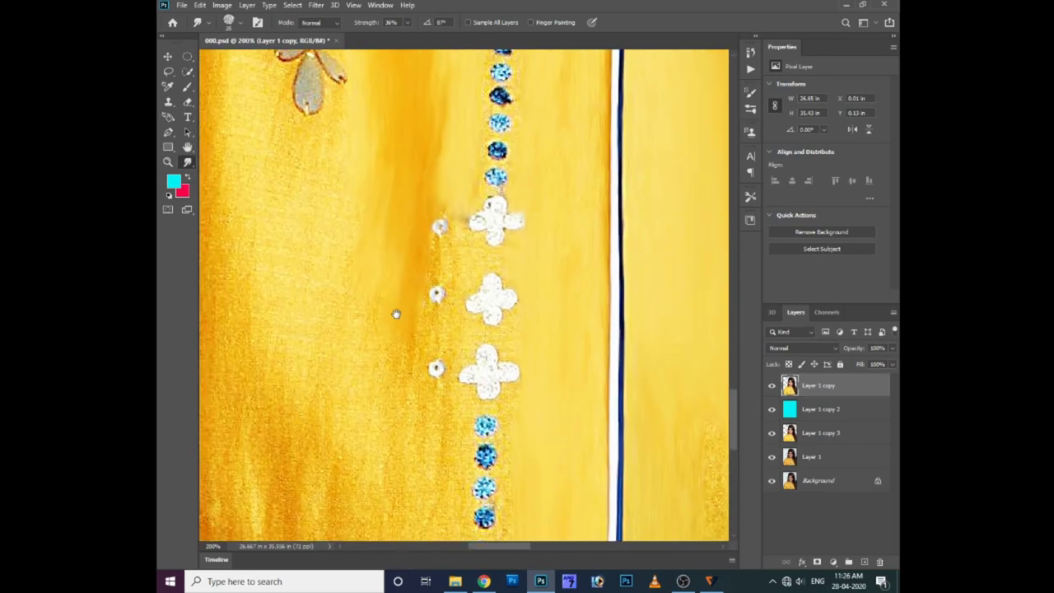
{"action": "scroll", "coordinate": [383, 191], "scroll_direction": "down", "scroll_amount": 3}
{"action": "scroll", "coordinate": [433, 300], "scroll_direction": "up", "scroll_amount": 1}
{"action": "scroll", "coordinate": [433, 299], "scroll_direction": "up", "scroll_amount": 1}
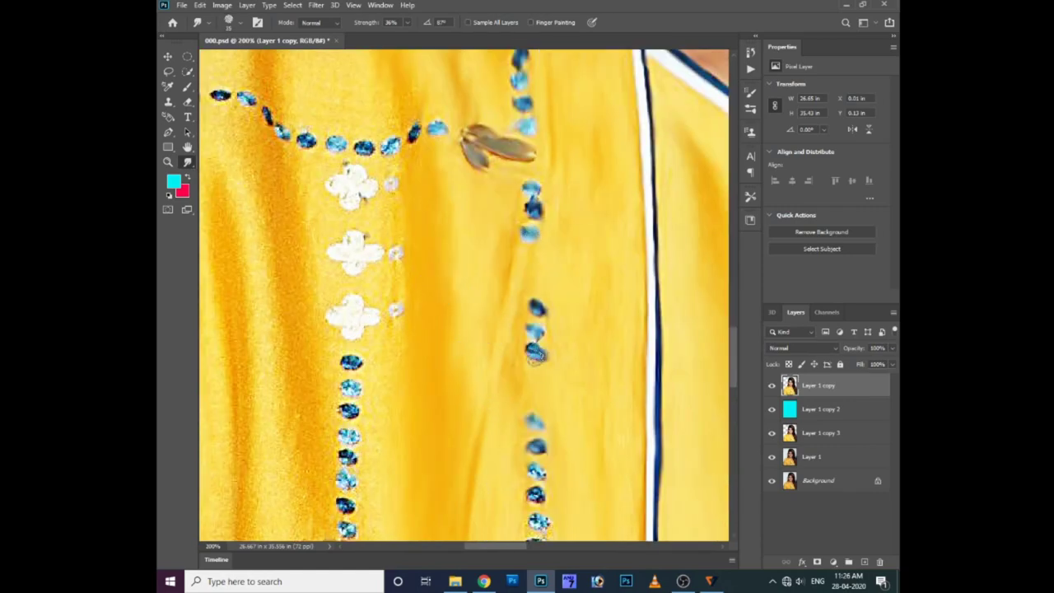
{"action": "scroll", "coordinate": [531, 240], "scroll_direction": "down", "scroll_amount": 2}
Step: Smear the middle sequin column, the blue sequin and a small white sequin into the fabric
{"action": "left_click_drag", "start_coordinate": [501, 323], "coordinate": [510, 437]}
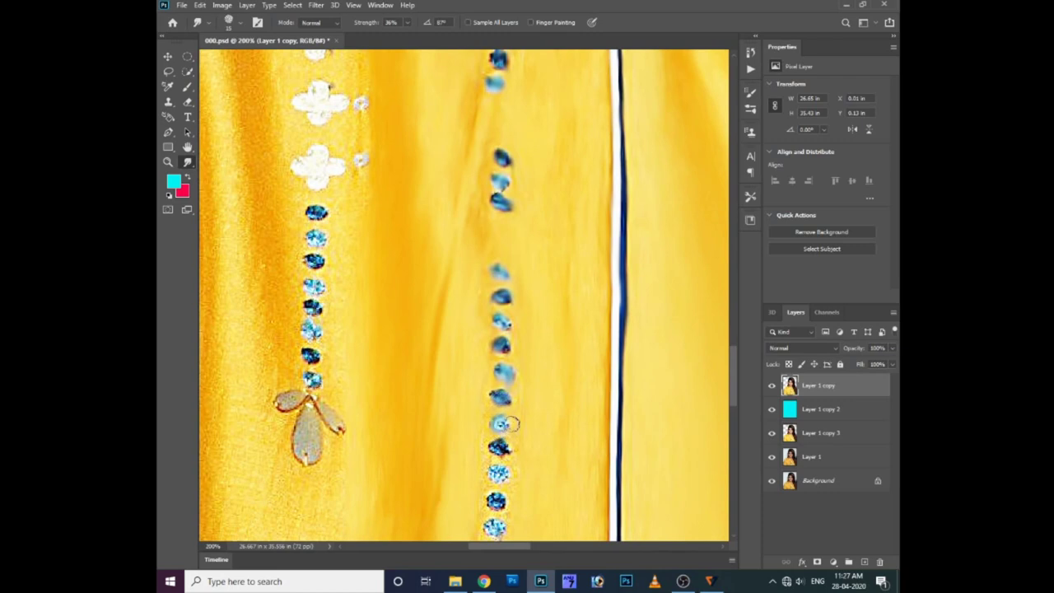
{"action": "scroll", "coordinate": [510, 420], "scroll_direction": "down", "scroll_amount": 1}
{"action": "left_click_drag", "start_coordinate": [511, 399], "coordinate": [499, 402]}
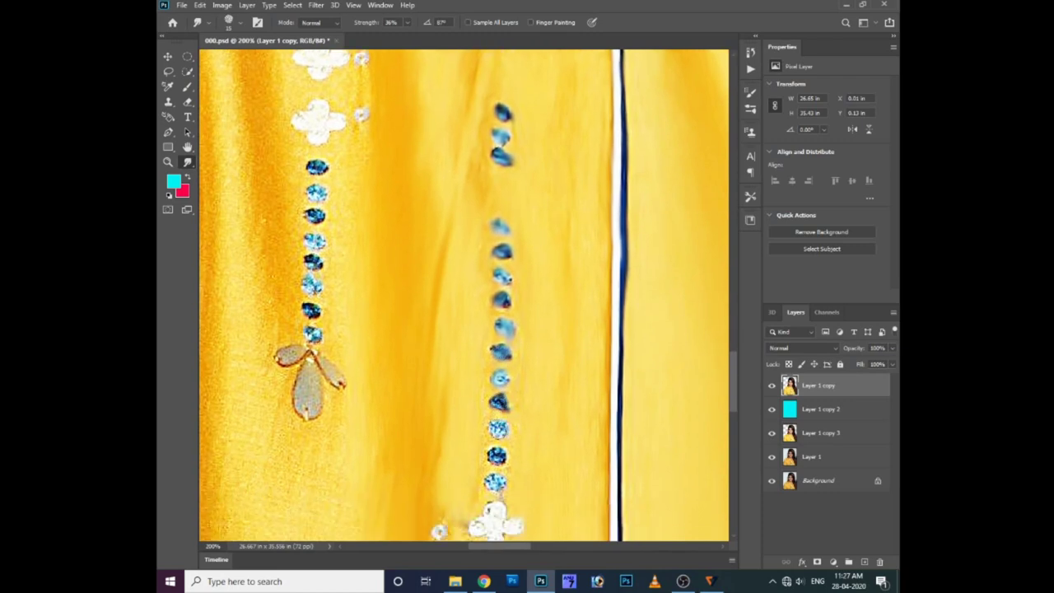
{"action": "scroll", "coordinate": [509, 410], "scroll_direction": "down", "scroll_amount": 1}
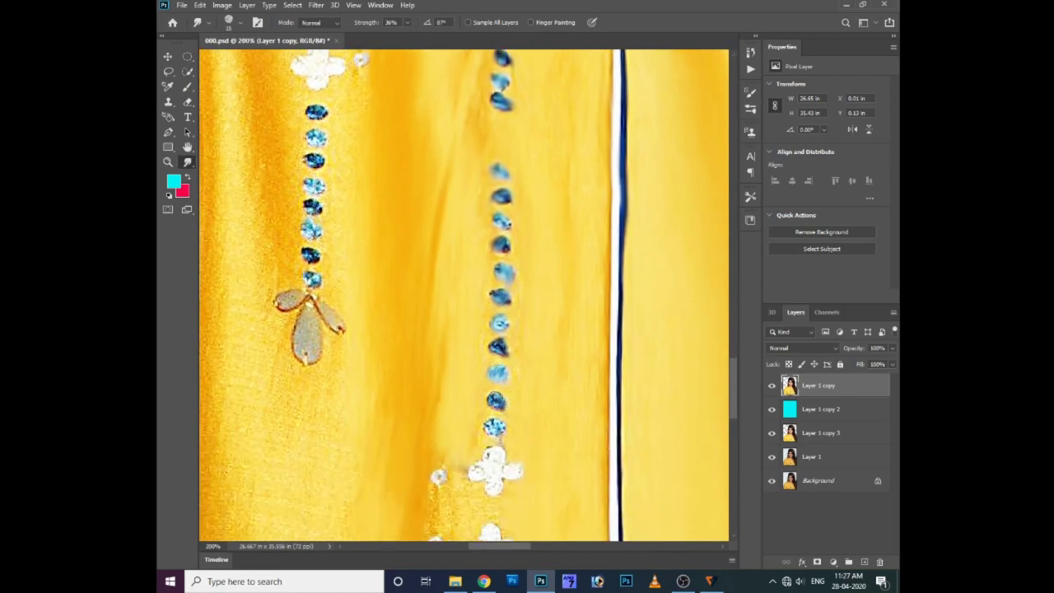
{"action": "left_click_drag", "start_coordinate": [494, 423], "coordinate": [494, 427]}
{"action": "scroll", "coordinate": [484, 452], "scroll_direction": "down", "scroll_amount": 1}
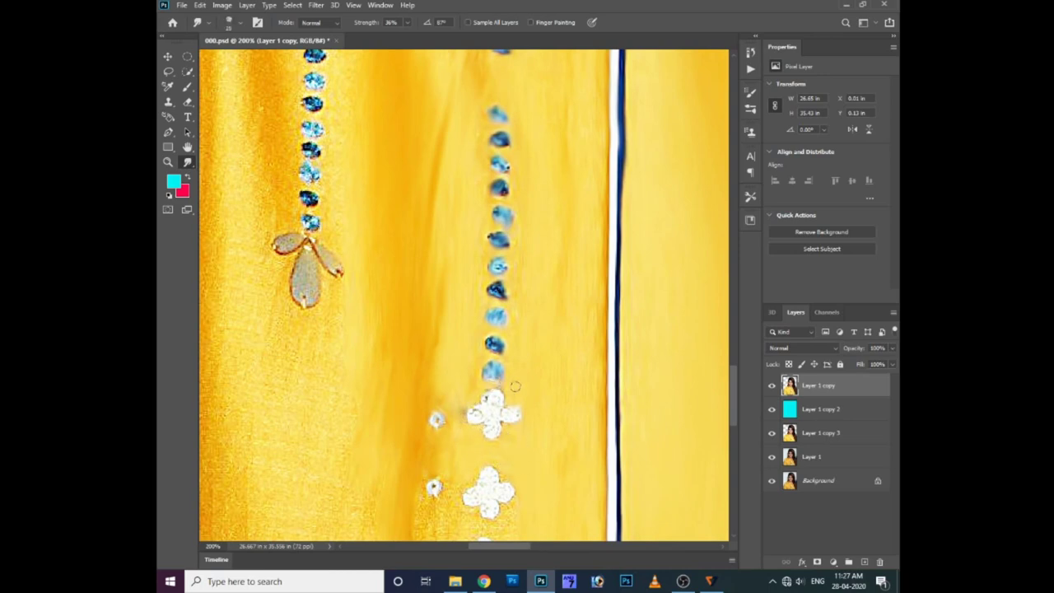
{"action": "scroll", "coordinate": [513, 472], "scroll_direction": "down", "scroll_amount": 1}
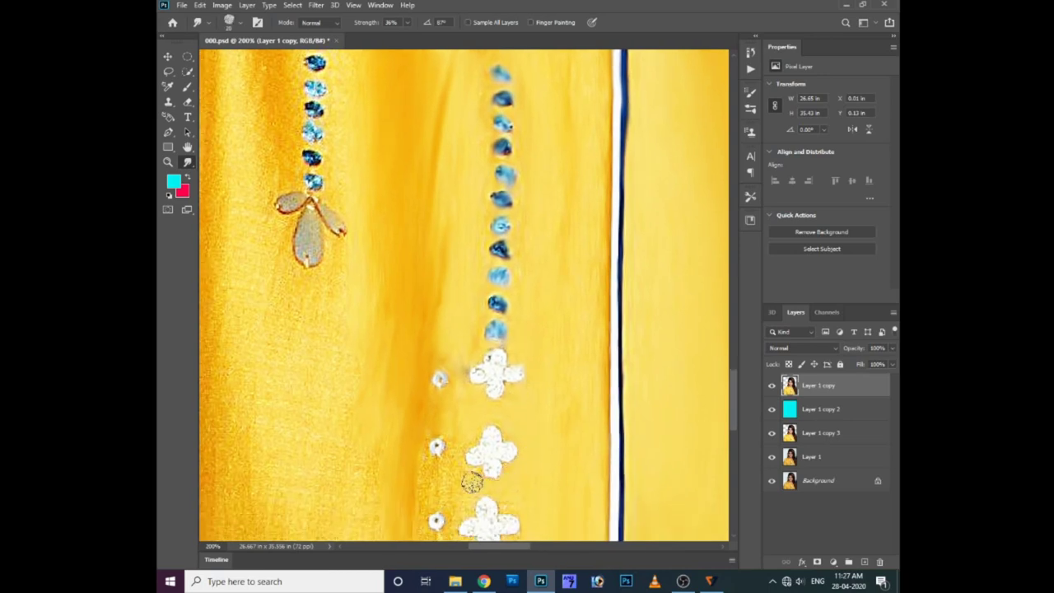
{"action": "left_click_drag", "start_coordinate": [463, 436], "coordinate": [428, 440]}
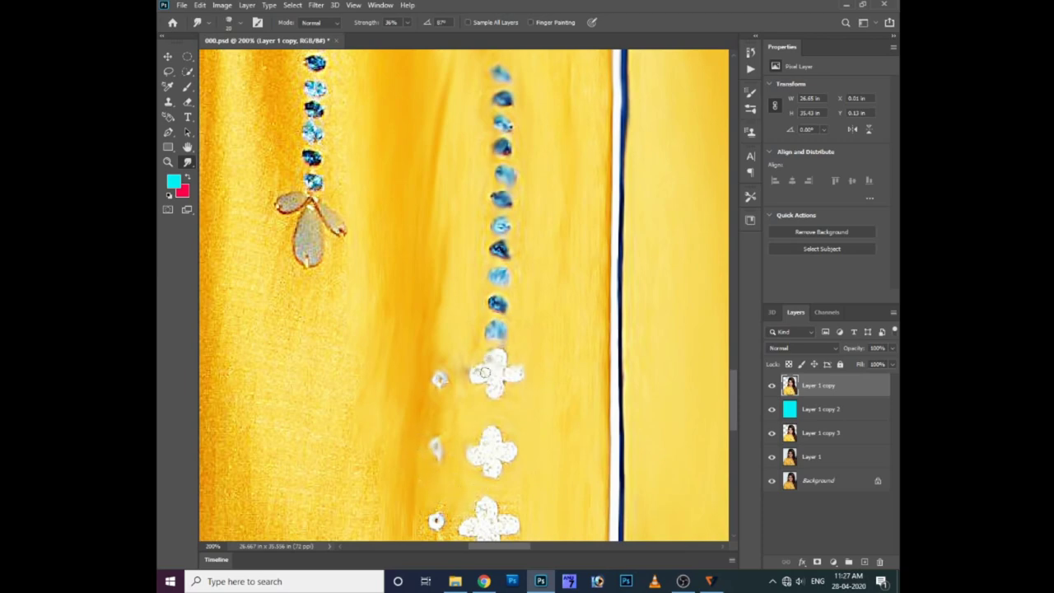
{"action": "scroll", "coordinate": [534, 409], "scroll_direction": "down", "scroll_amount": 2}
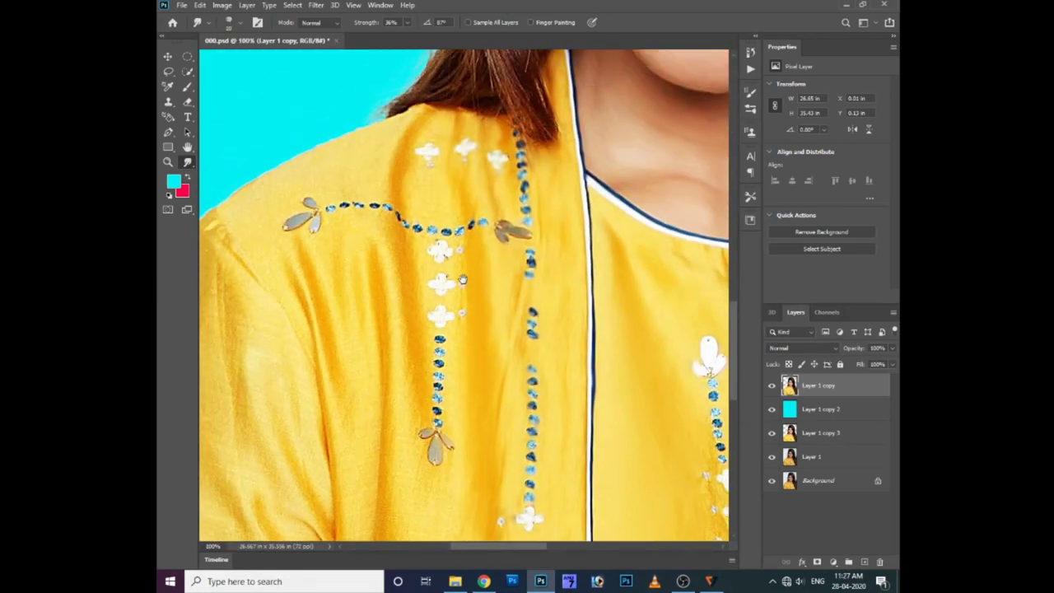
Step: Enlarge the brush, smudge the left white flower onto the yellow back, then shrink the brush
{"action": "scroll", "coordinate": [461, 277], "scroll_direction": "up", "scroll_amount": 3}
{"action": "key", "text": "bracketright"}
{"action": "key", "text": "bracketright"}
{"action": "key", "text": "bracketright"}
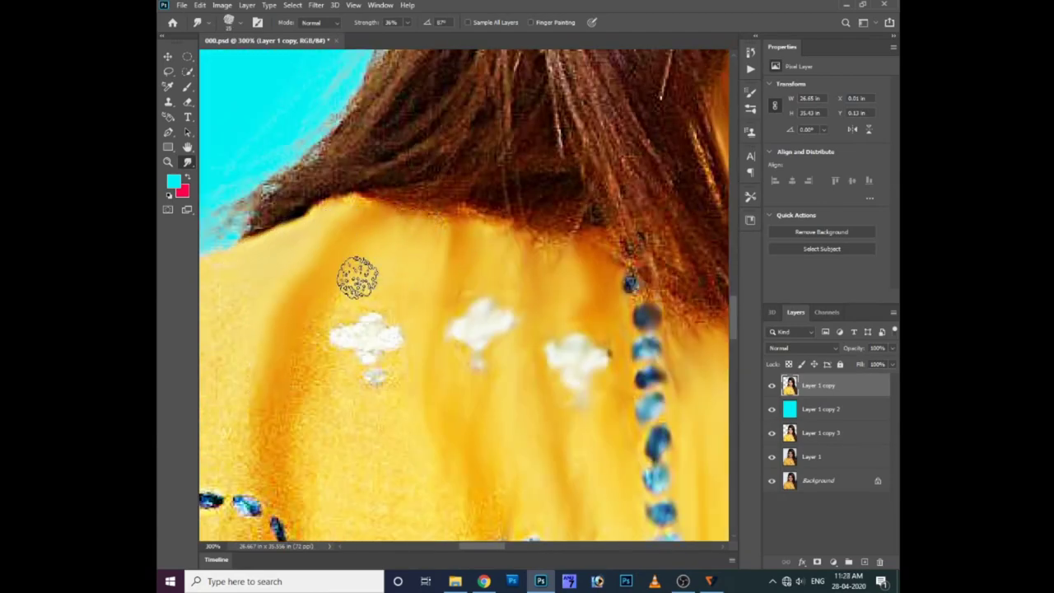
{"action": "scroll", "coordinate": [341, 349], "scroll_direction": "down", "scroll_amount": 2}
{"action": "left_click_drag", "start_coordinate": [393, 301], "coordinate": [354, 302]}
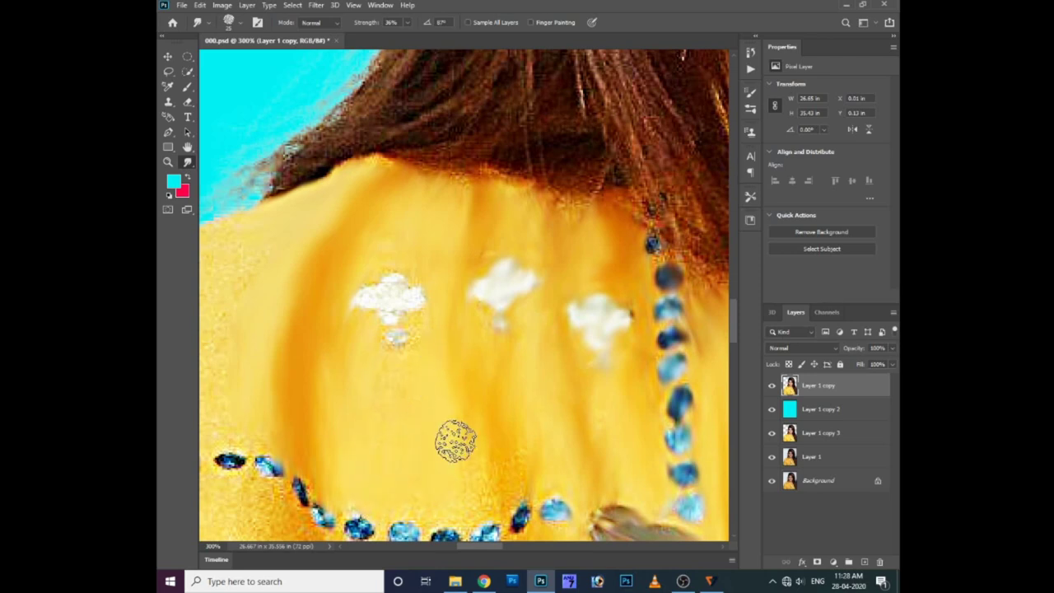
{"action": "key", "text": "bracketleft"}
{"action": "key", "text": "bracketleft"}
{"action": "key", "text": "bracketleft"}
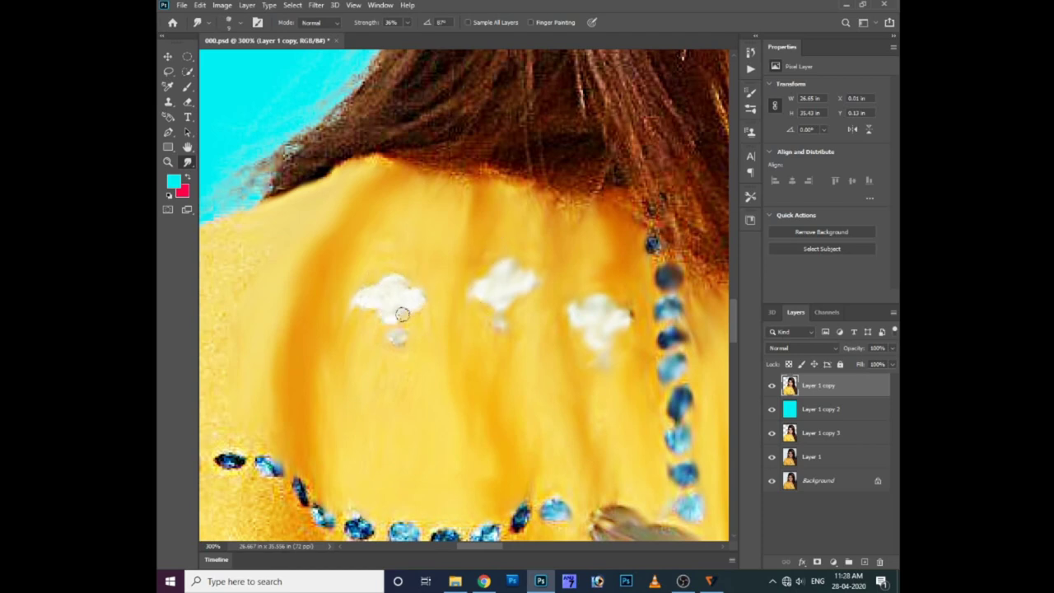
Step: Zoom out to 200% and smooth the sparkly, grainy texture across the left shoulder
{"action": "scroll", "coordinate": [383, 294], "scroll_direction": "left", "scroll_amount": 2}
{"action": "scroll", "coordinate": [393, 313], "scroll_direction": "left", "scroll_amount": 2}
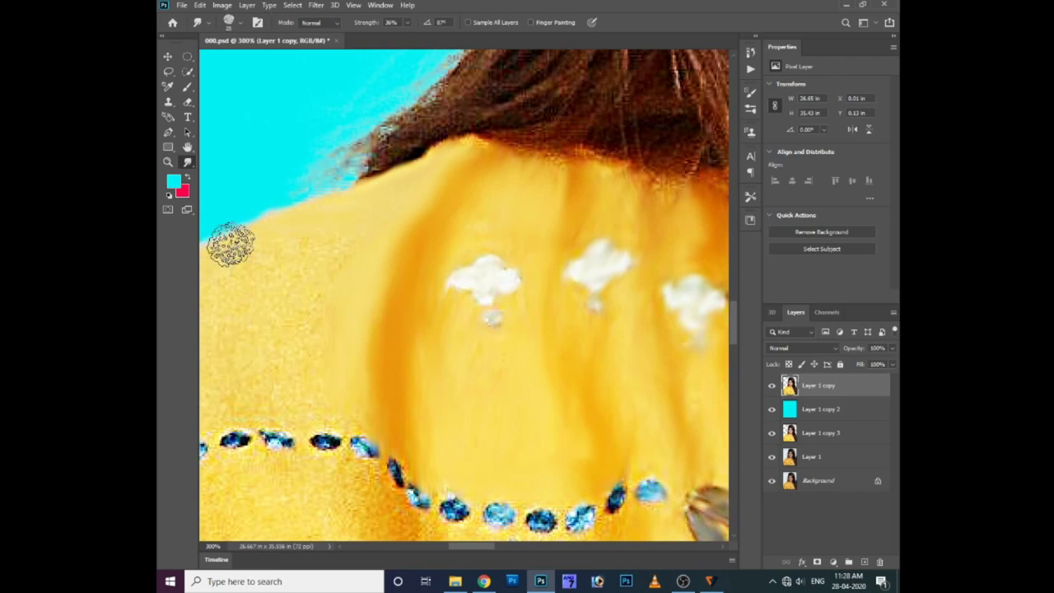
{"action": "left_click_drag", "start_coordinate": [229, 242], "coordinate": [392, 231]}
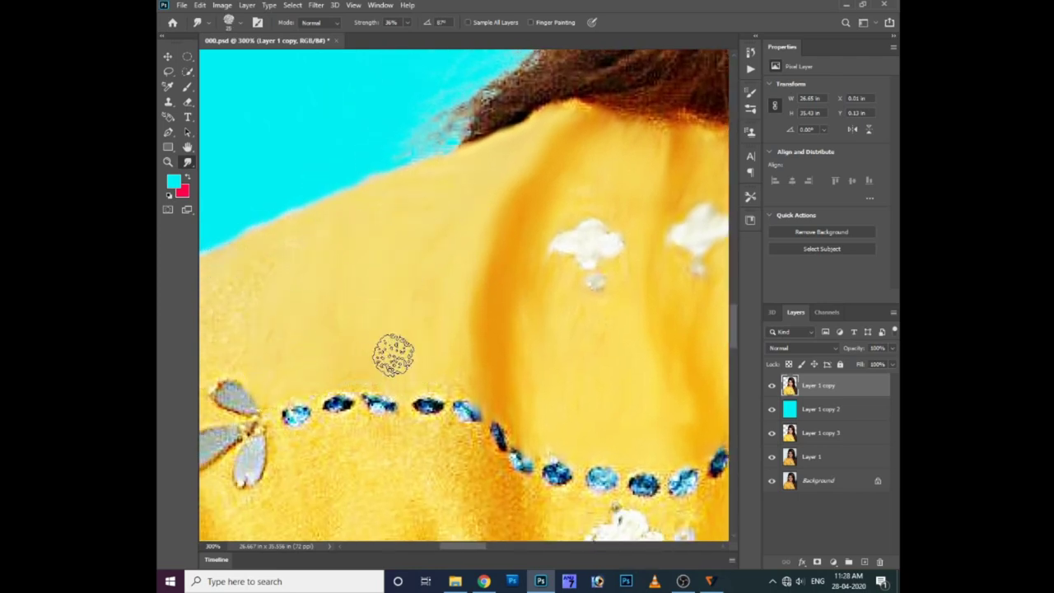
{"action": "scroll", "coordinate": [403, 330], "scroll_direction": "left", "scroll_amount": 3}
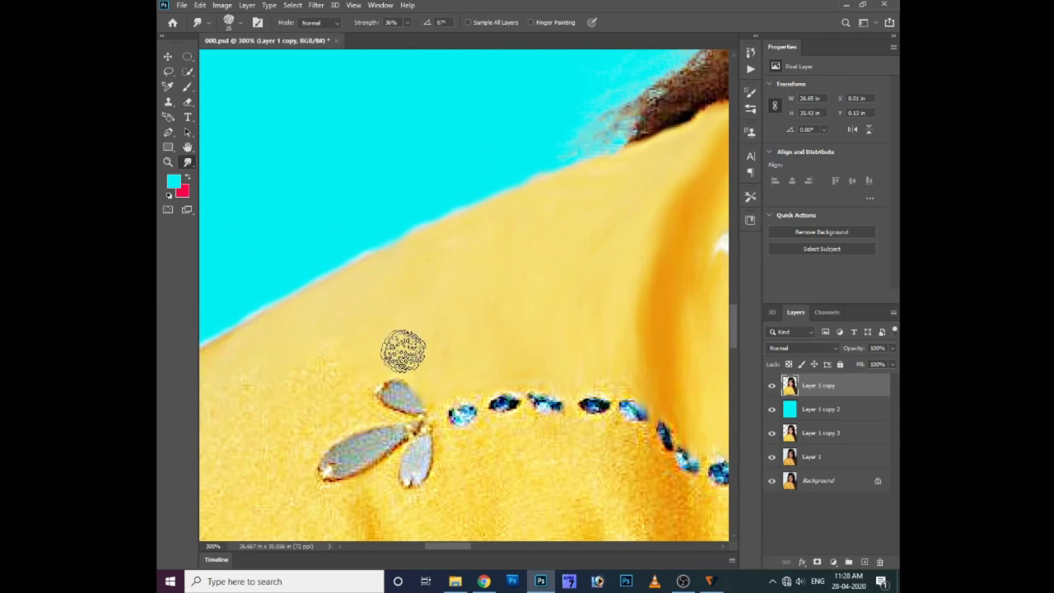
{"action": "scroll", "coordinate": [387, 326], "scroll_direction": "down", "scroll_amount": 2}
{"action": "scroll", "coordinate": [387, 325], "scroll_direction": "left", "scroll_amount": 3}
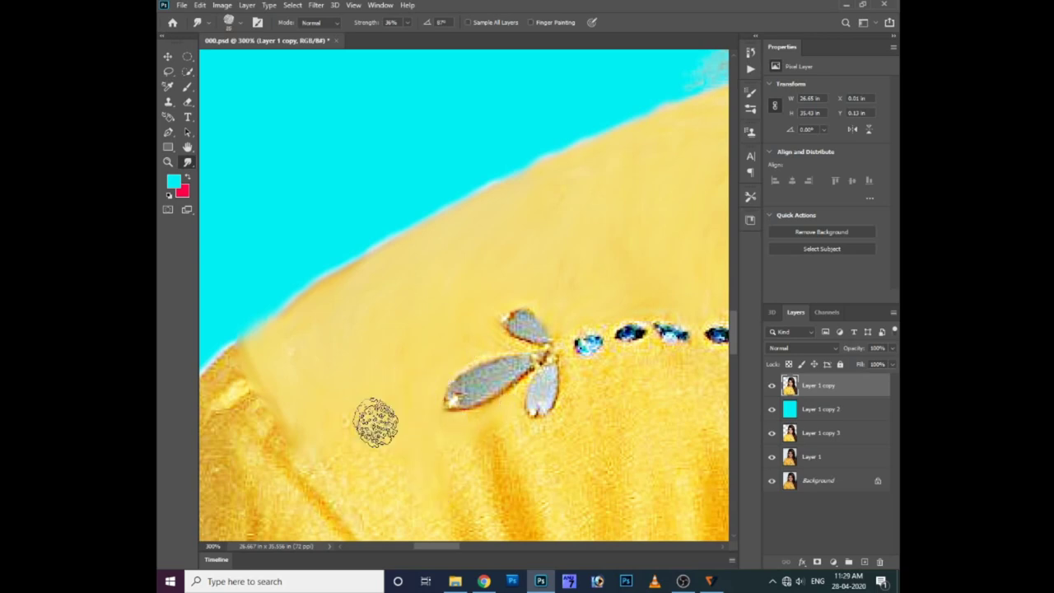
{"action": "key", "text": "ctrl+minus"}
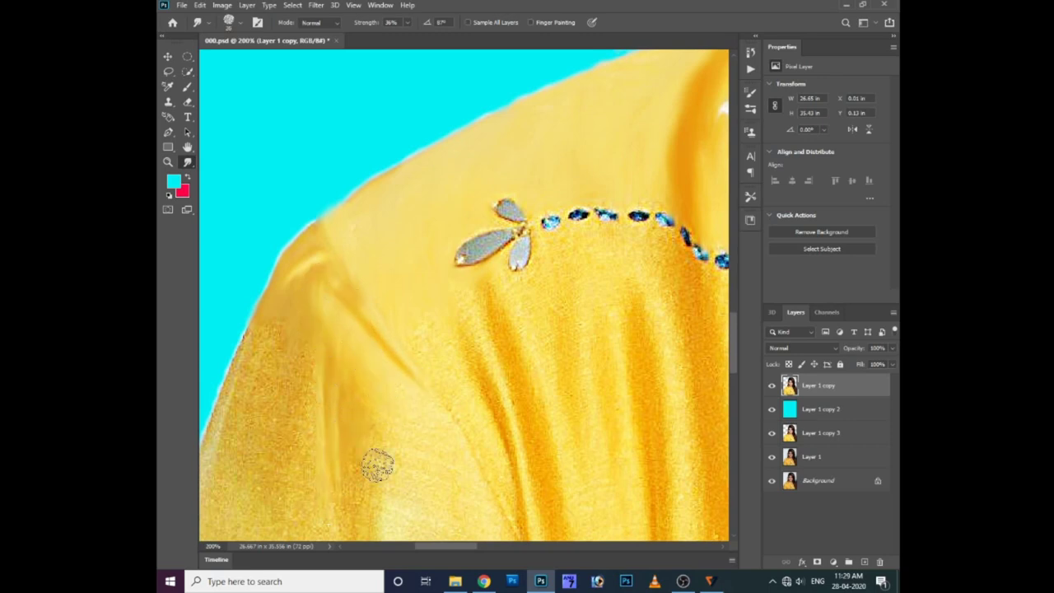
{"action": "mouse_move", "coordinate": [277, 322]}
{"action": "left_mouse_down"}
{"action": "mouse_move", "coordinate": [290, 447]}
{"action": "mouse_move", "coordinate": [343, 264]}
{"action": "left_mouse_up"}
{"action": "mouse_move", "coordinate": [352, 310]}
{"action": "left_mouse_down"}
{"action": "mouse_move", "coordinate": [377, 271]}
{"action": "mouse_move", "coordinate": [414, 494]}
{"action": "mouse_move", "coordinate": [447, 459]}
{"action": "mouse_move", "coordinate": [480, 188]}
{"action": "mouse_move", "coordinate": [532, 377]}
{"action": "mouse_move", "coordinate": [626, 395]}
{"action": "mouse_move", "coordinate": [609, 461]}
{"action": "mouse_move", "coordinate": [520, 442]}
{"action": "left_mouse_up"}
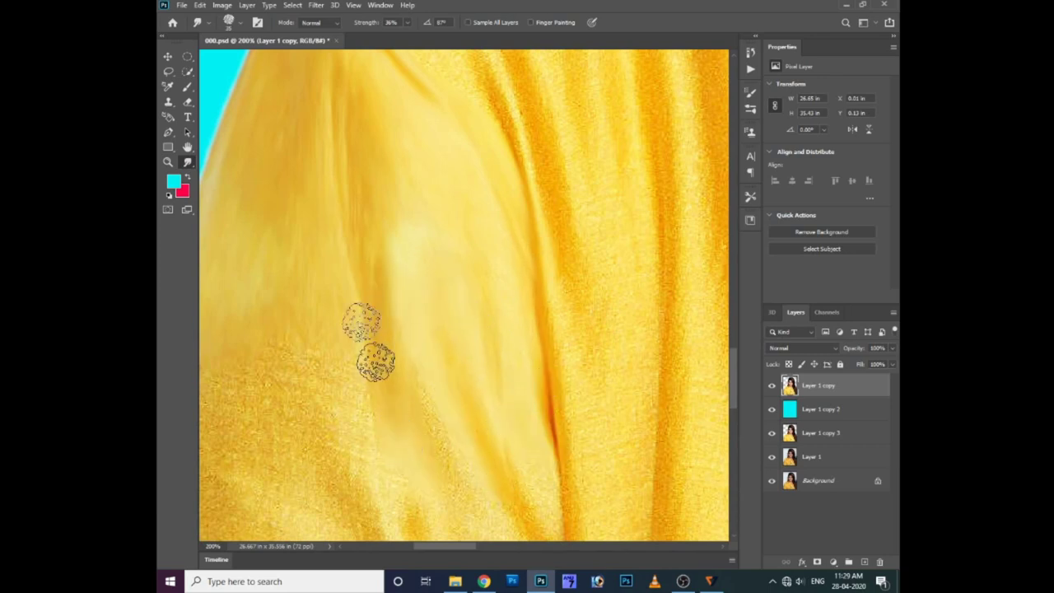
Step: Pan the view to bring the lower beads and leaf ornament into view
{"action": "scroll", "coordinate": [423, 268], "scroll_direction": "up", "scroll_amount": 2}
{"action": "scroll", "coordinate": [457, 380], "scroll_direction": "up", "scroll_amount": 3}
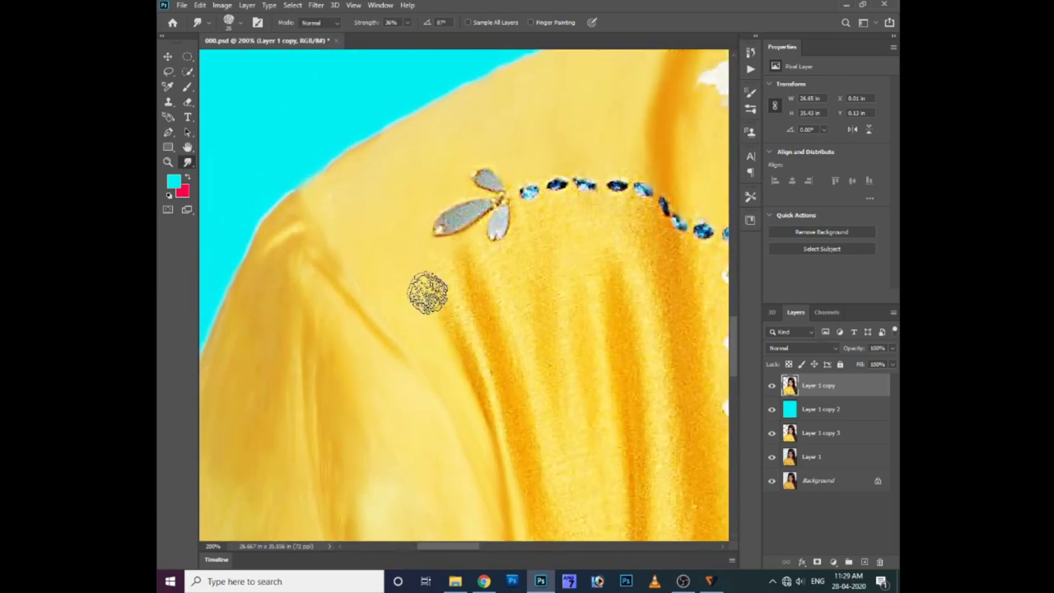
{"action": "left_click_drag", "start_coordinate": [512, 378], "coordinate": [511, 371]}
{"action": "scroll", "coordinate": [528, 403], "scroll_direction": "down", "scroll_amount": 2}
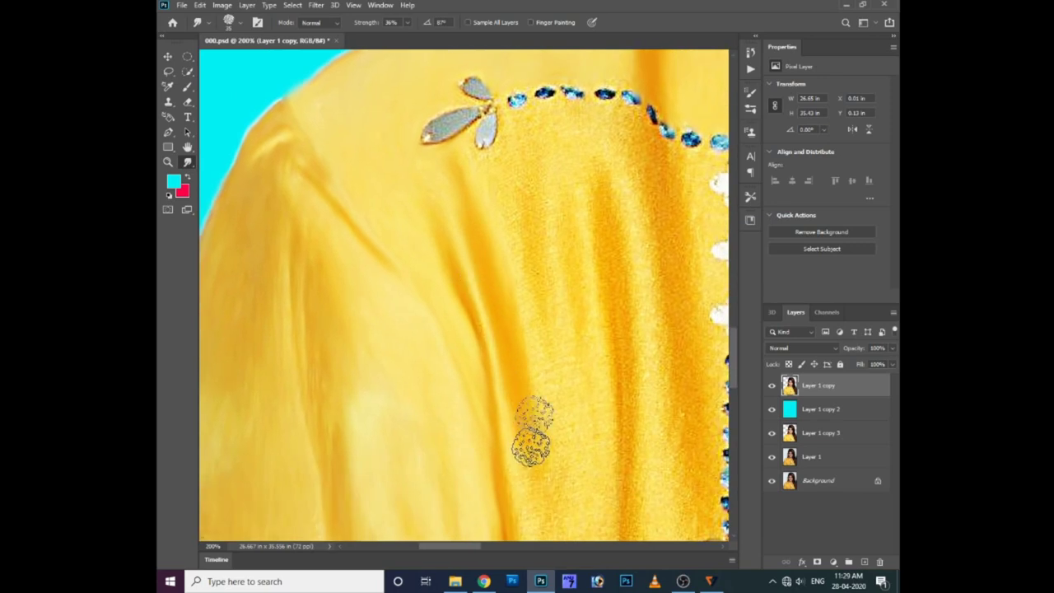
{"action": "scroll", "coordinate": [539, 292], "scroll_direction": "up", "scroll_amount": 1}
{"action": "scroll", "coordinate": [529, 247], "scroll_direction": "up", "scroll_amount": 2}
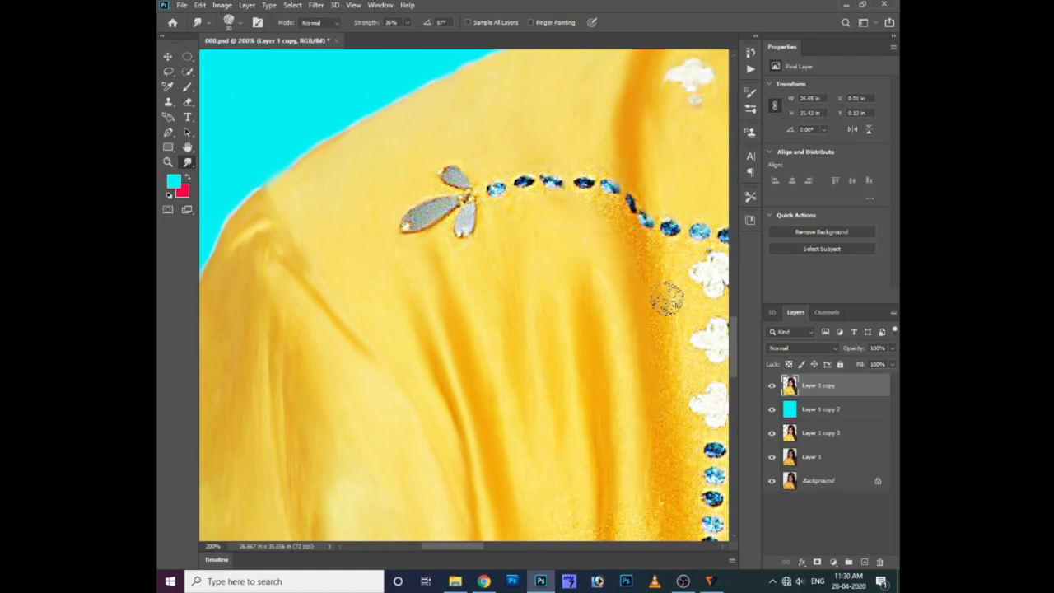
{"action": "scroll", "coordinate": [651, 391], "scroll_direction": "down", "scroll_amount": 3}
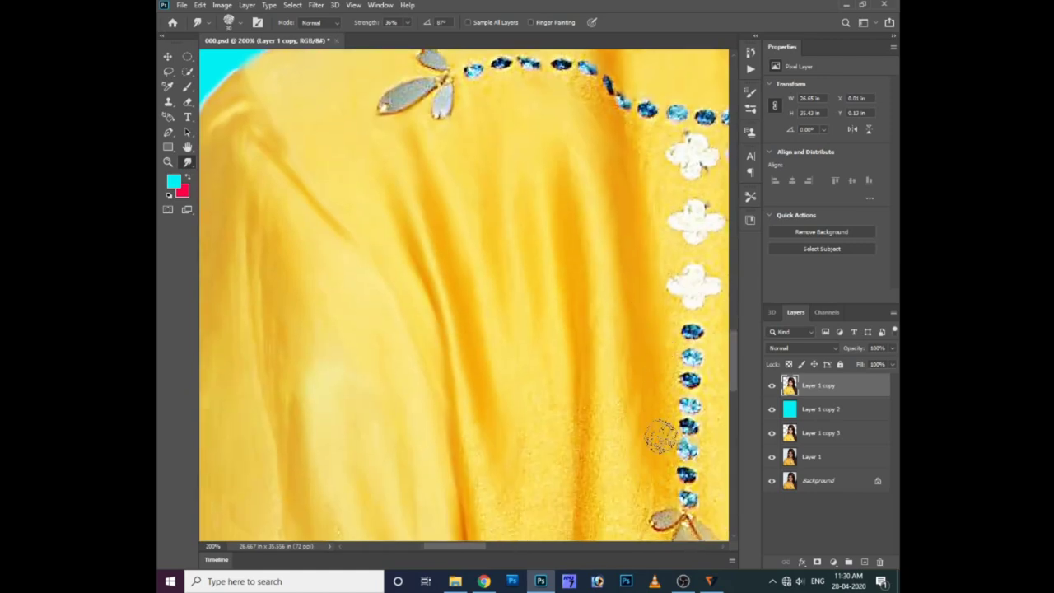
{"action": "left_click_drag", "start_coordinate": [542, 455], "coordinate": [509, 275]}
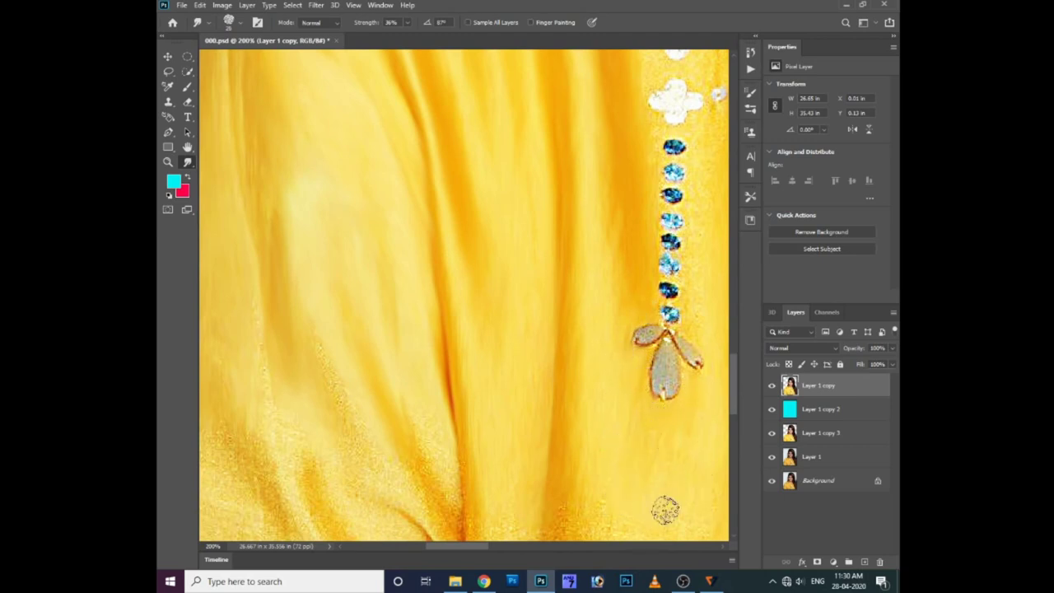
{"action": "scroll", "coordinate": [666, 506], "scroll_direction": "up", "scroll_amount": 2}
{"action": "scroll", "coordinate": [666, 506], "scroll_direction": "up", "scroll_amount": 3}
{"action": "scroll", "coordinate": [348, 223], "scroll_direction": "up", "scroll_amount": 2}
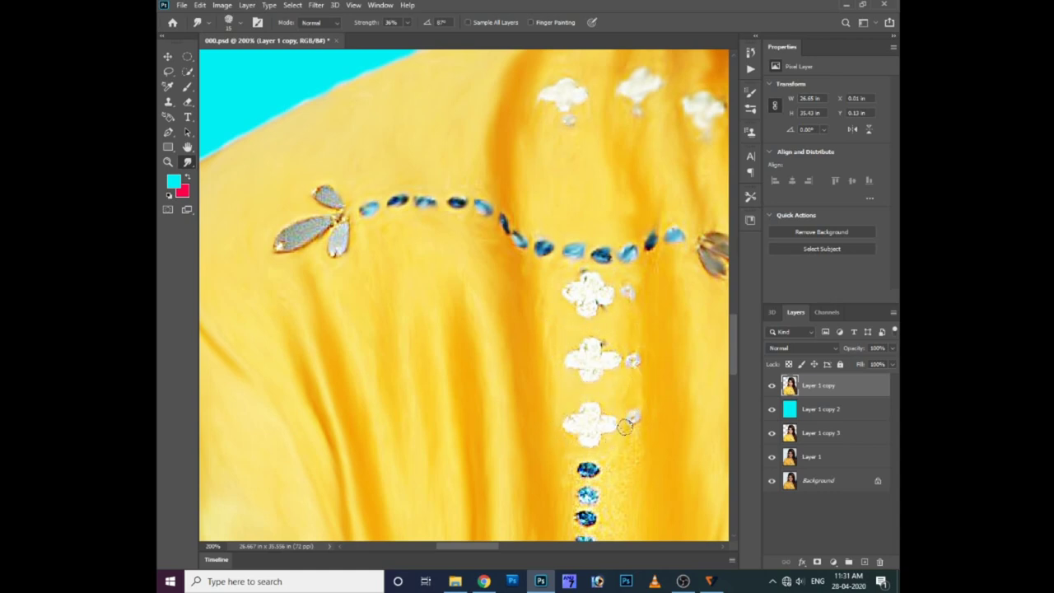
Step: Shrink the Smudge brush and blur the blue gem below the white flowers into the yellow fabric
{"action": "scroll", "coordinate": [626, 420], "scroll_direction": "down", "scroll_amount": 2}
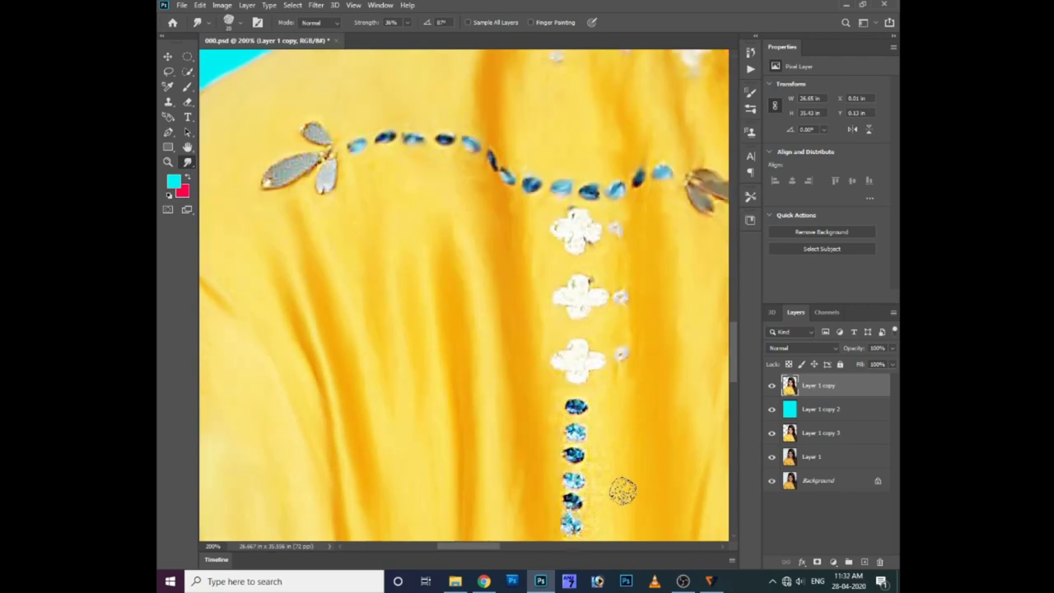
{"action": "scroll", "coordinate": [609, 444], "scroll_direction": "down", "scroll_amount": 2}
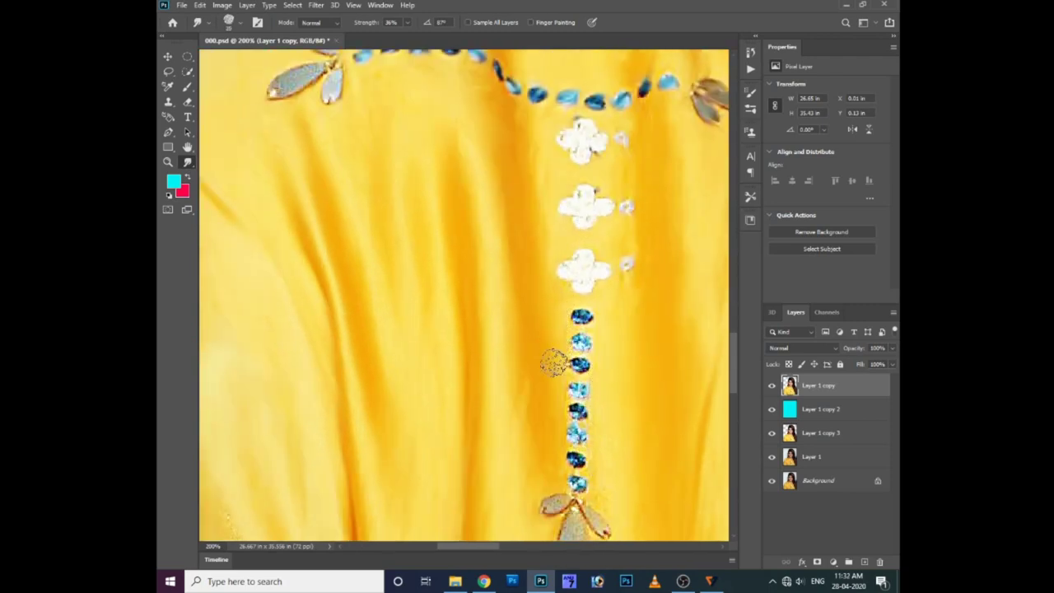
{"action": "key", "text": "["}
{"action": "key", "text": "["}
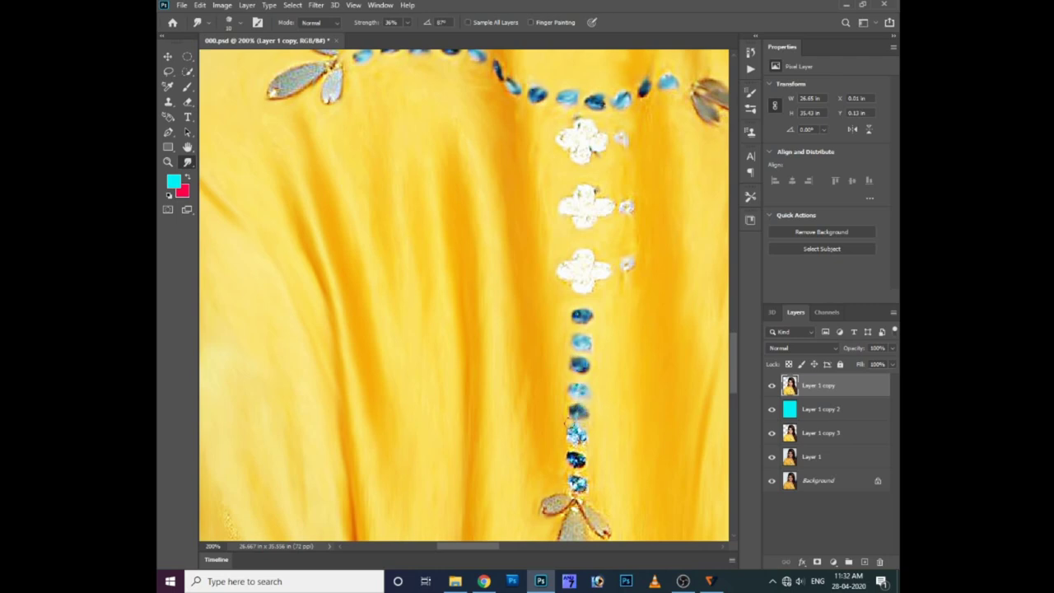
{"action": "left_click_drag", "start_coordinate": [568, 420], "coordinate": [580, 438]}
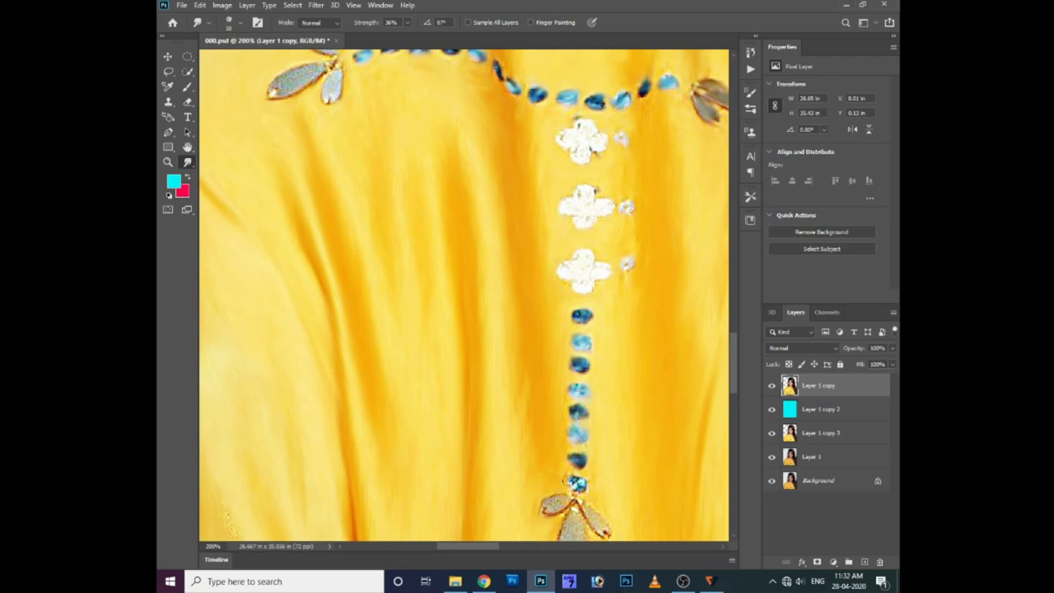
{"action": "left_click_drag", "start_coordinate": [576, 486], "coordinate": [568, 414]}
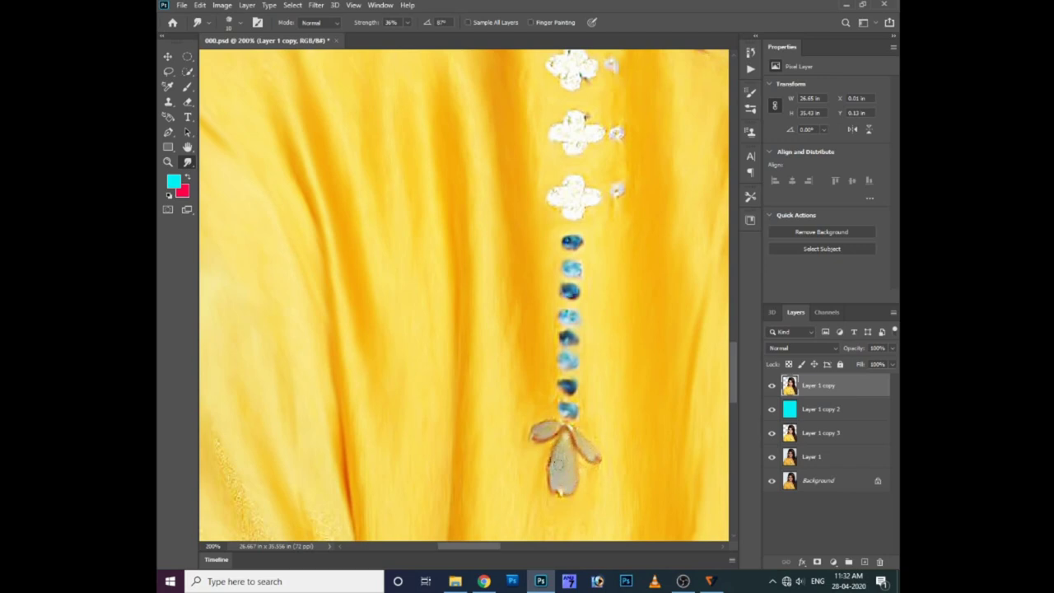
{"action": "left_click_drag", "start_coordinate": [572, 430], "coordinate": [527, 512]}
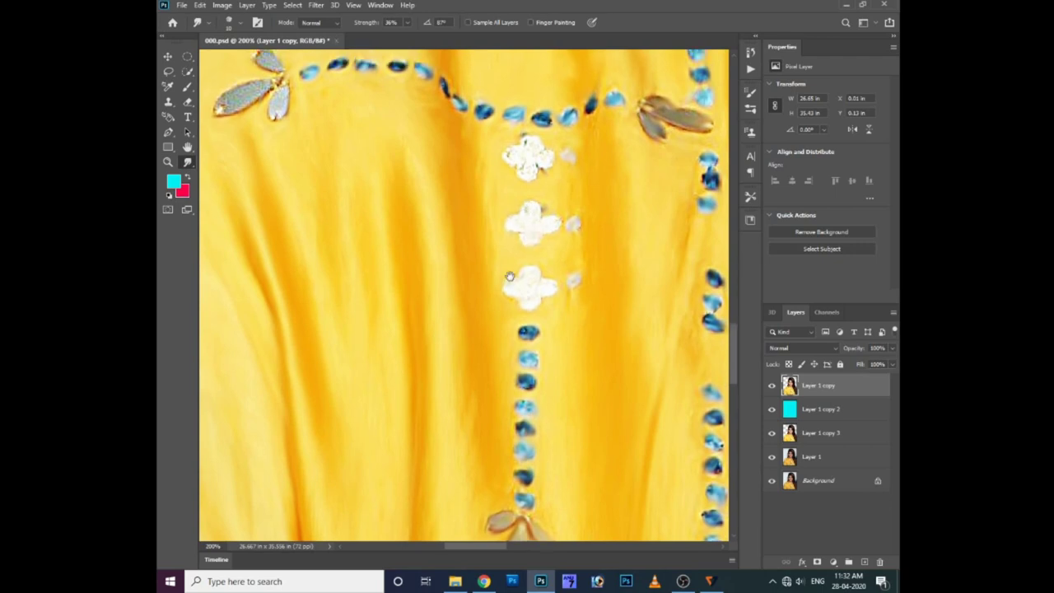
{"action": "scroll", "coordinate": [505, 278], "scroll_direction": "up", "scroll_amount": 3}
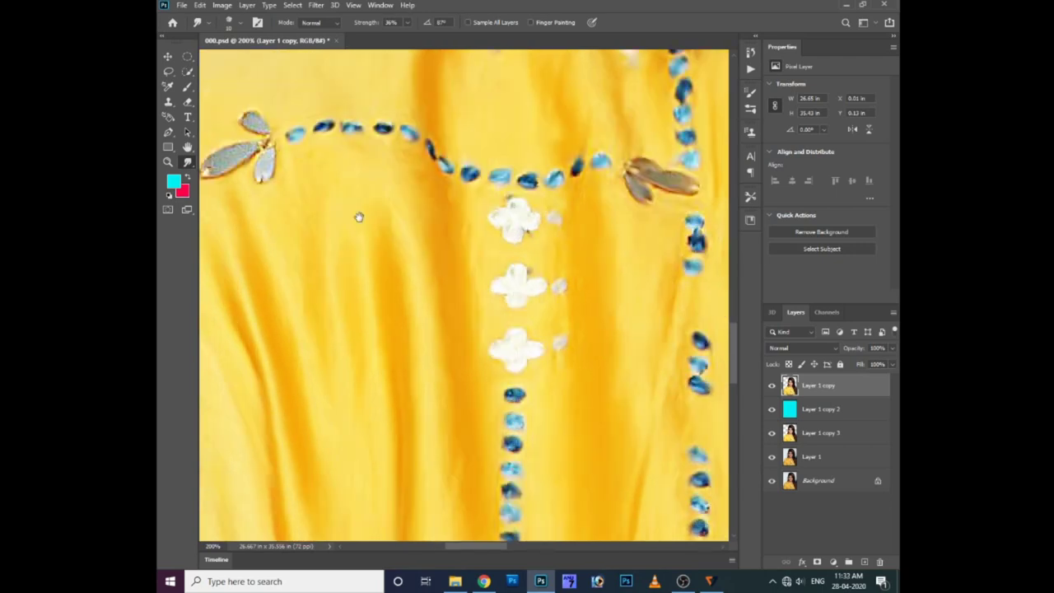
{"action": "left_click_drag", "start_coordinate": [359, 217], "coordinate": [451, 267]}
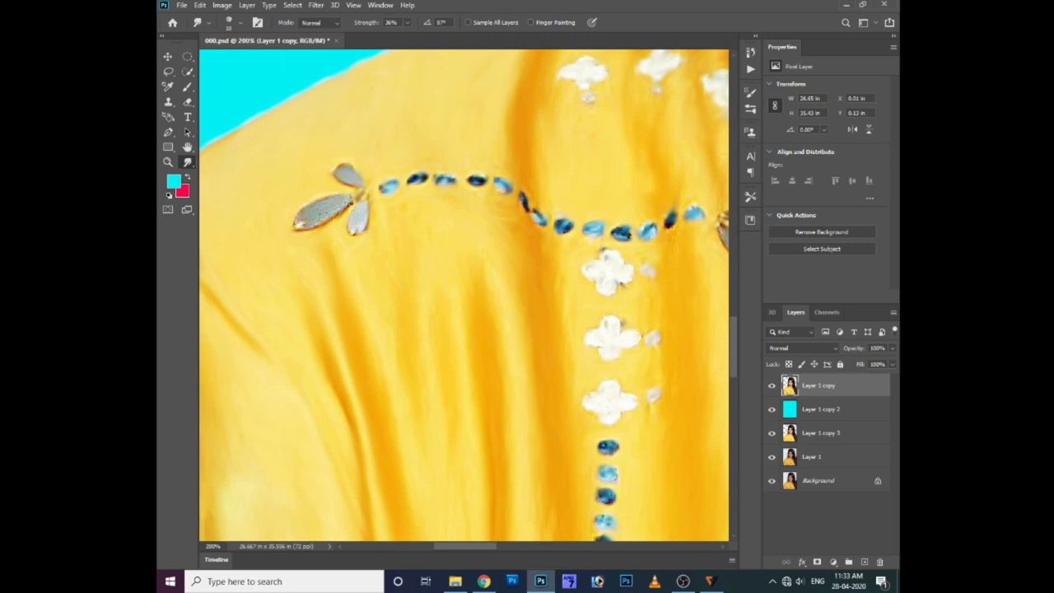
Step: Smear the upper blue beads and the white flower motif in the embroidered column
{"action": "key", "text": "ctrl+minus"}
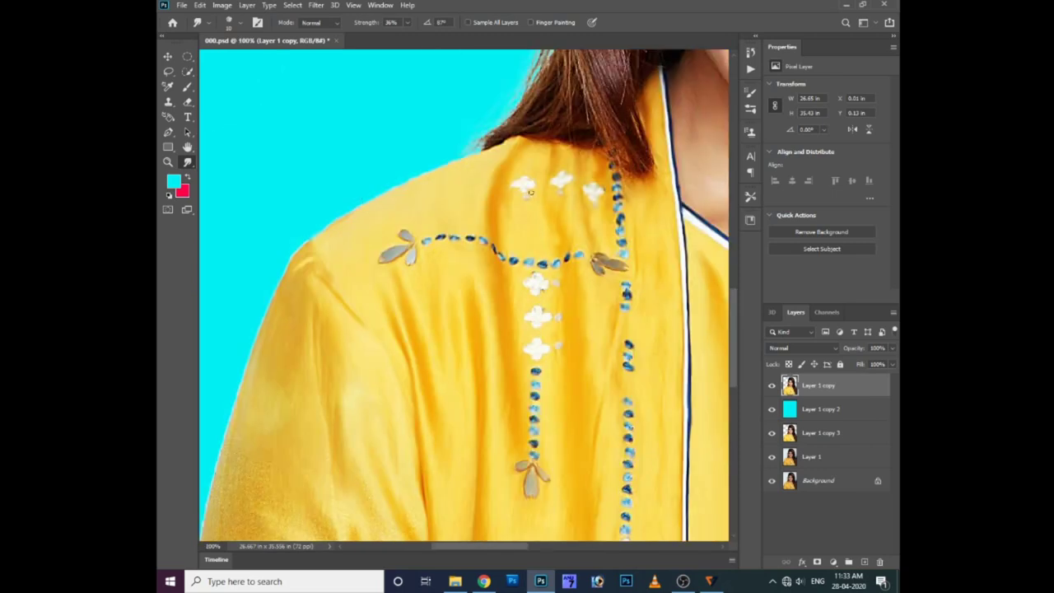
{"action": "left_click_drag", "start_coordinate": [521, 243], "coordinate": [420, 217]}
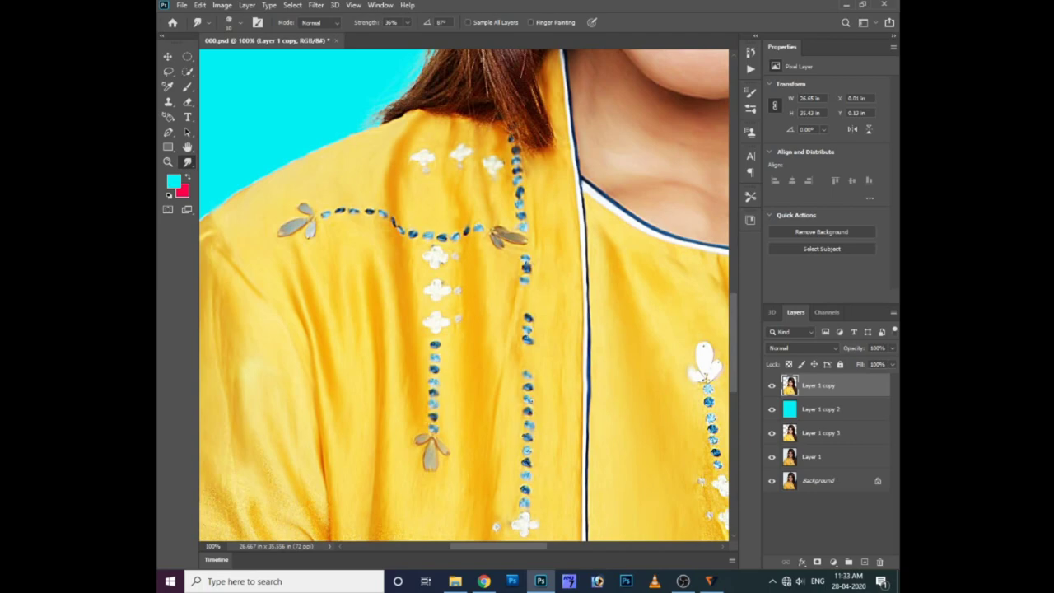
{"action": "scroll", "coordinate": [501, 376], "scroll_direction": "up", "scroll_amount": 1}
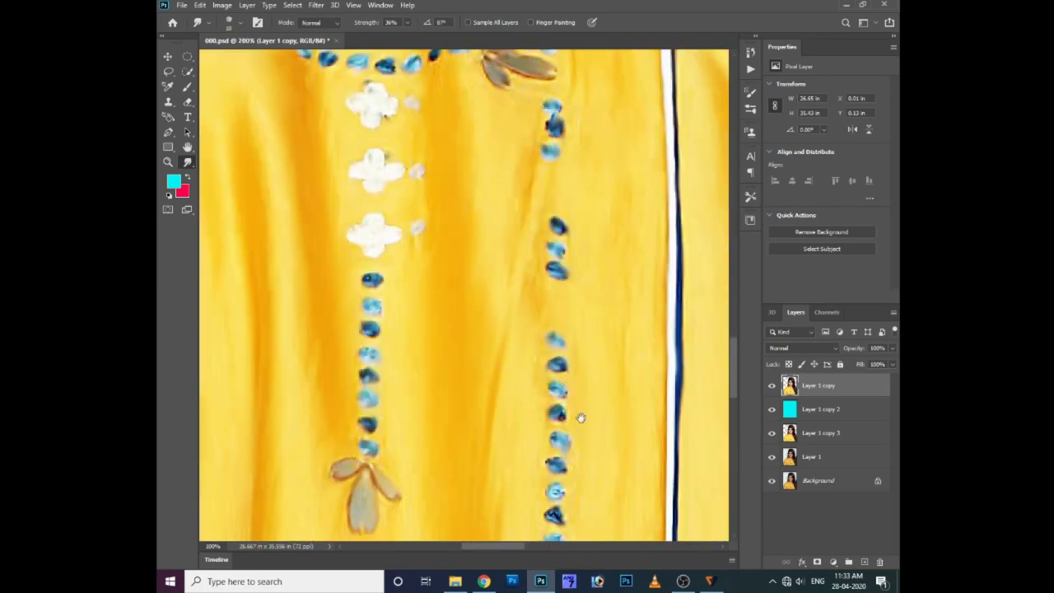
{"action": "left_click_drag", "start_coordinate": [581, 418], "coordinate": [565, 346]}
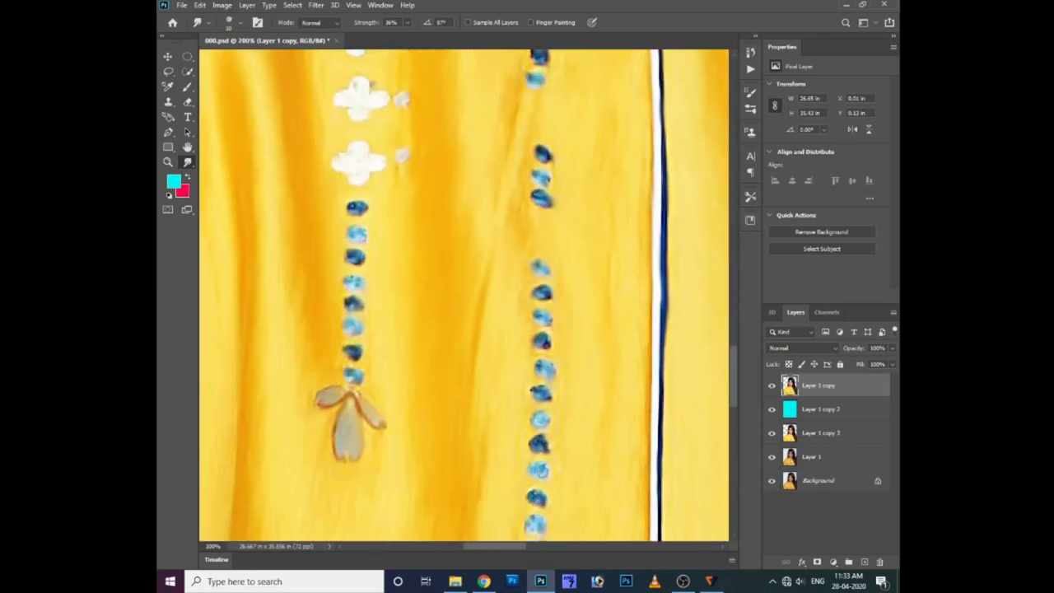
{"action": "left_click_drag", "start_coordinate": [542, 541], "coordinate": [530, 446]}
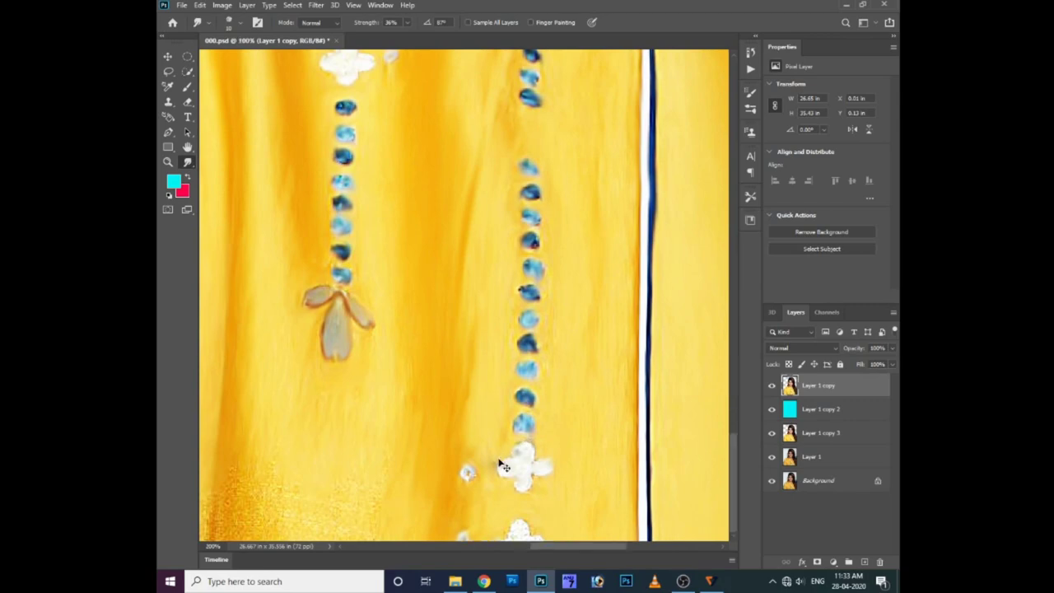
{"action": "scroll", "coordinate": [506, 454], "scroll_direction": "down", "scroll_amount": 2}
{"action": "scroll", "coordinate": [522, 357], "scroll_direction": "up", "scroll_amount": 2}
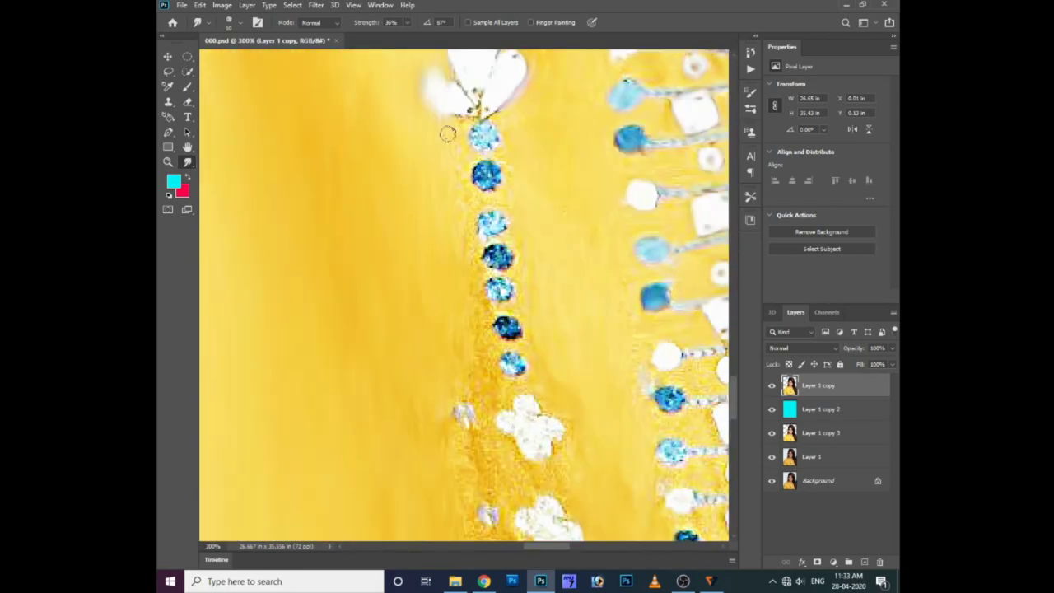
{"action": "left_click_drag", "start_coordinate": [495, 191], "coordinate": [468, 169]}
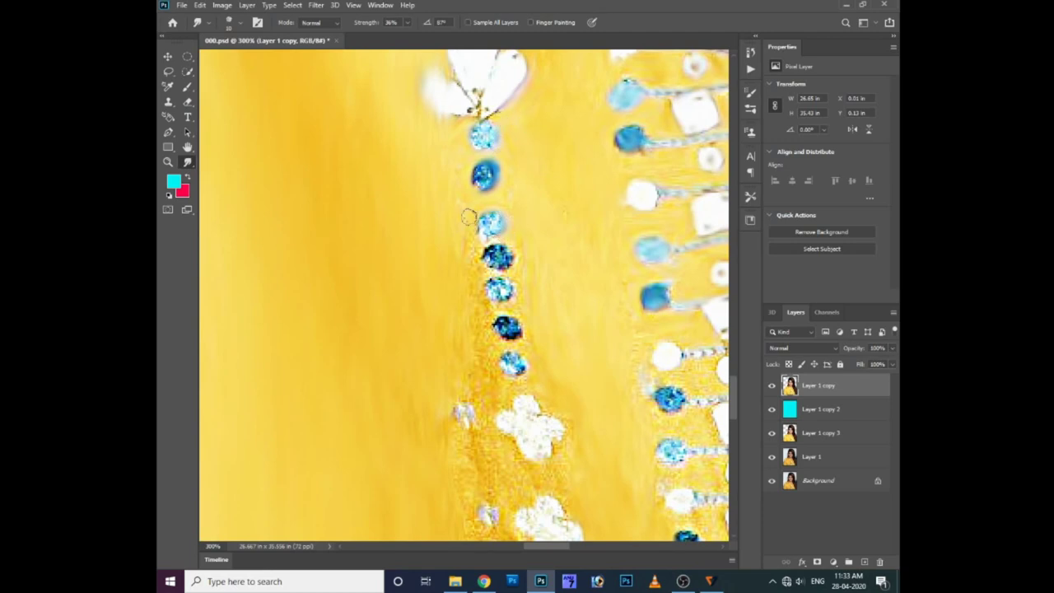
{"action": "mouse_move", "coordinate": [468, 217]}
{"action": "left_mouse_down"}
{"action": "mouse_move", "coordinate": [509, 258]}
{"action": "mouse_move", "coordinate": [487, 243]}
{"action": "mouse_move", "coordinate": [482, 277]}
{"action": "mouse_move", "coordinate": [499, 317]}
{"action": "left_mouse_up"}
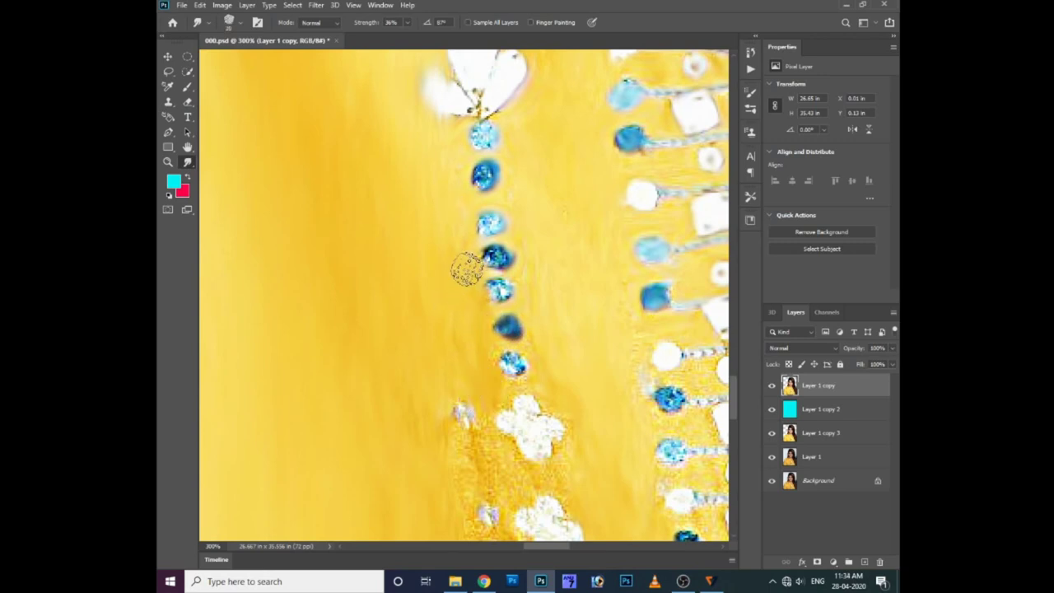
{"action": "left_click_drag", "start_coordinate": [486, 123], "coordinate": [513, 390]}
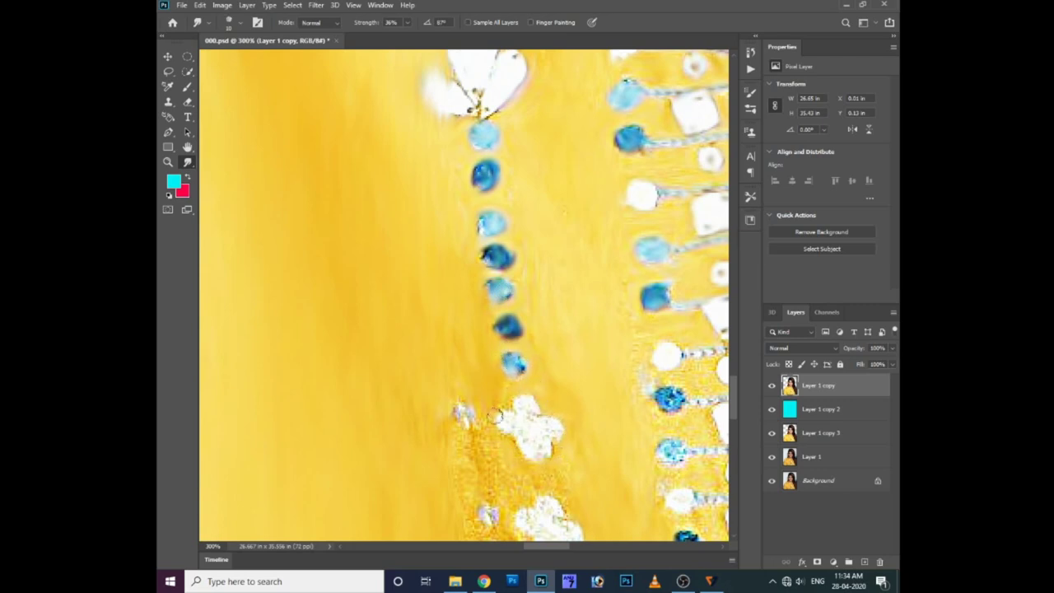
{"action": "left_click_drag", "start_coordinate": [495, 416], "coordinate": [462, 410]}
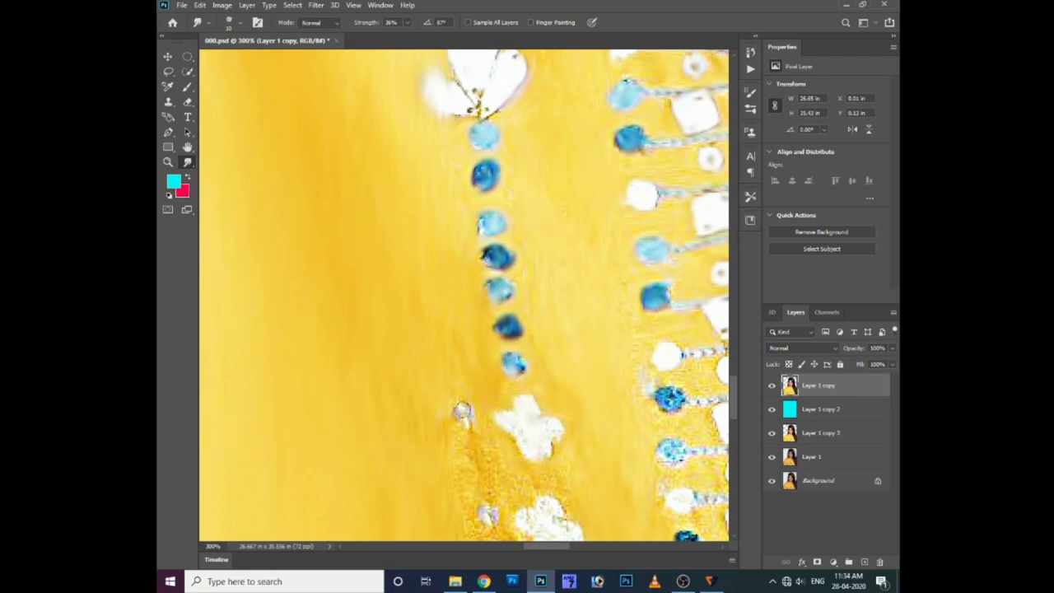
Step: Smooth the lower blue beads, the surrounding fabric, and the upper white flower's edge
{"action": "scroll", "coordinate": [481, 414], "scroll_direction": "down", "scroll_amount": 2}
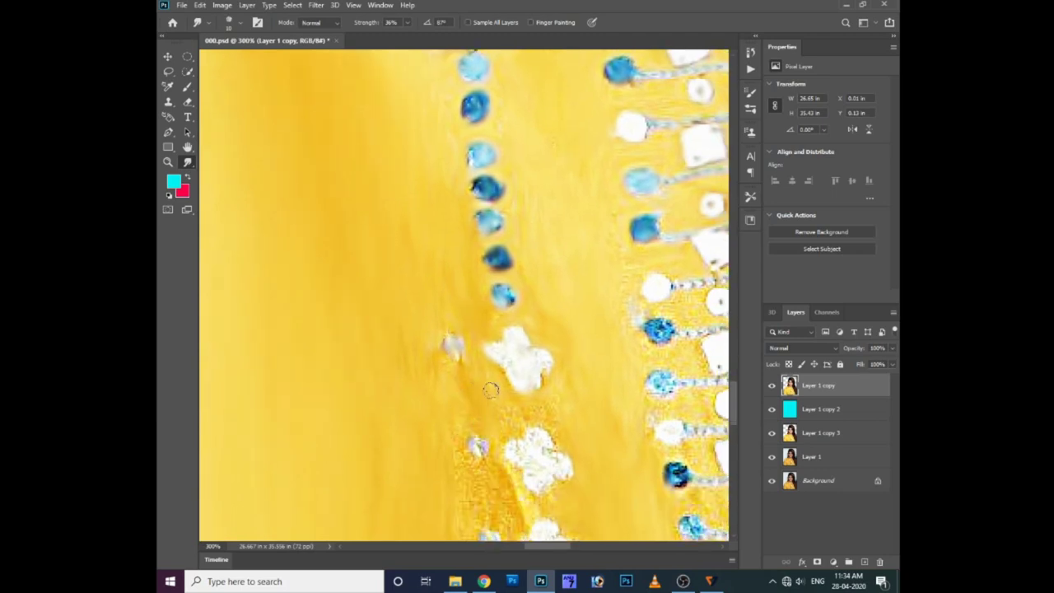
{"action": "scroll", "coordinate": [505, 404], "scroll_direction": "down", "scroll_amount": 2}
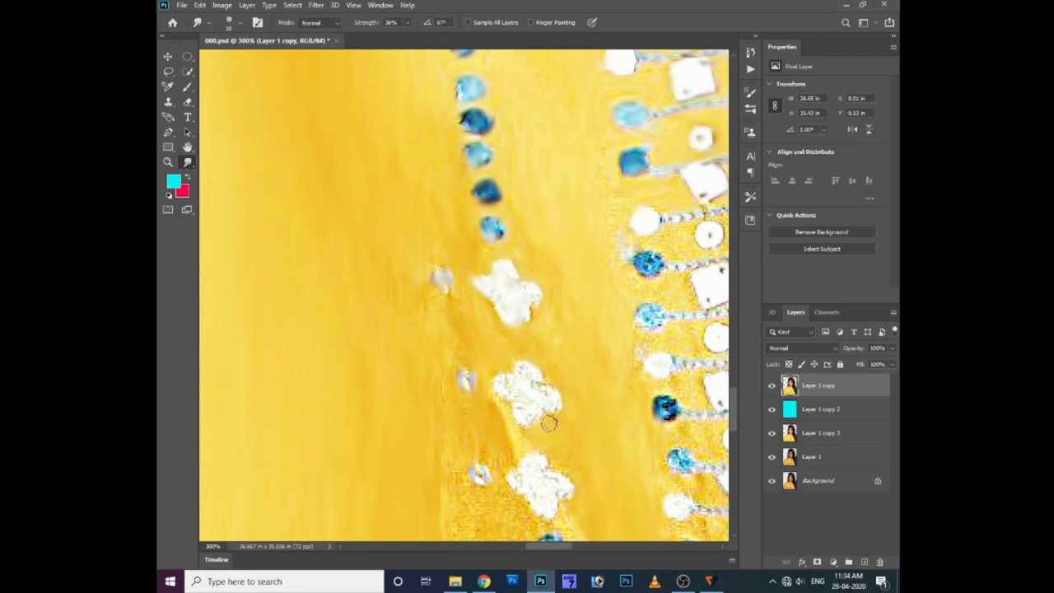
{"action": "scroll", "coordinate": [556, 494], "scroll_direction": "down", "scroll_amount": 2}
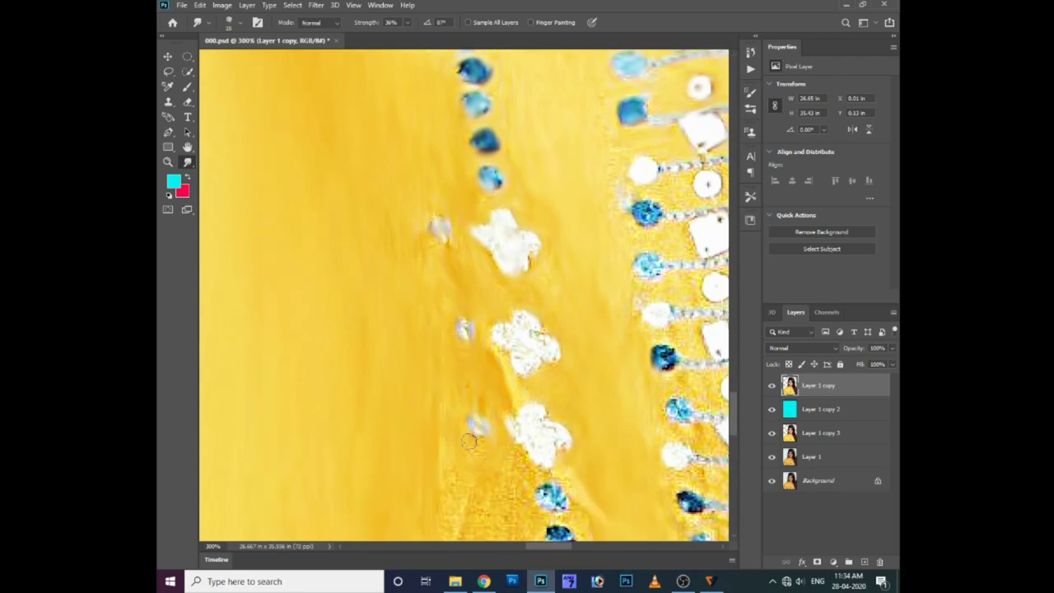
{"action": "scroll", "coordinate": [501, 459], "scroll_direction": "down", "scroll_amount": 2}
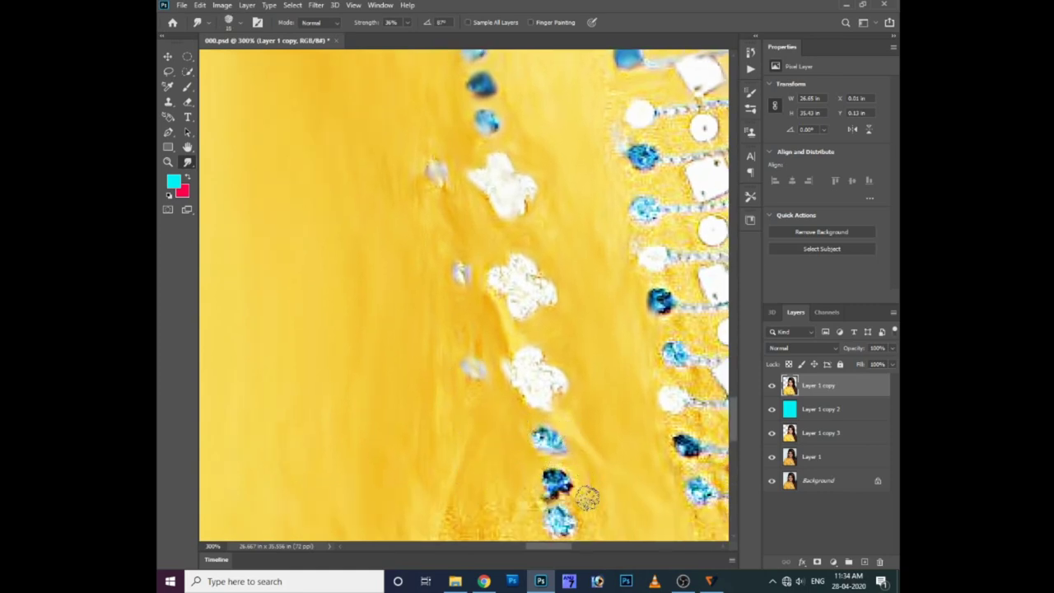
{"action": "scroll", "coordinate": [576, 478], "scroll_direction": "down", "scroll_amount": 3}
{"action": "left_click_drag", "start_coordinate": [514, 414], "coordinate": [447, 424]}
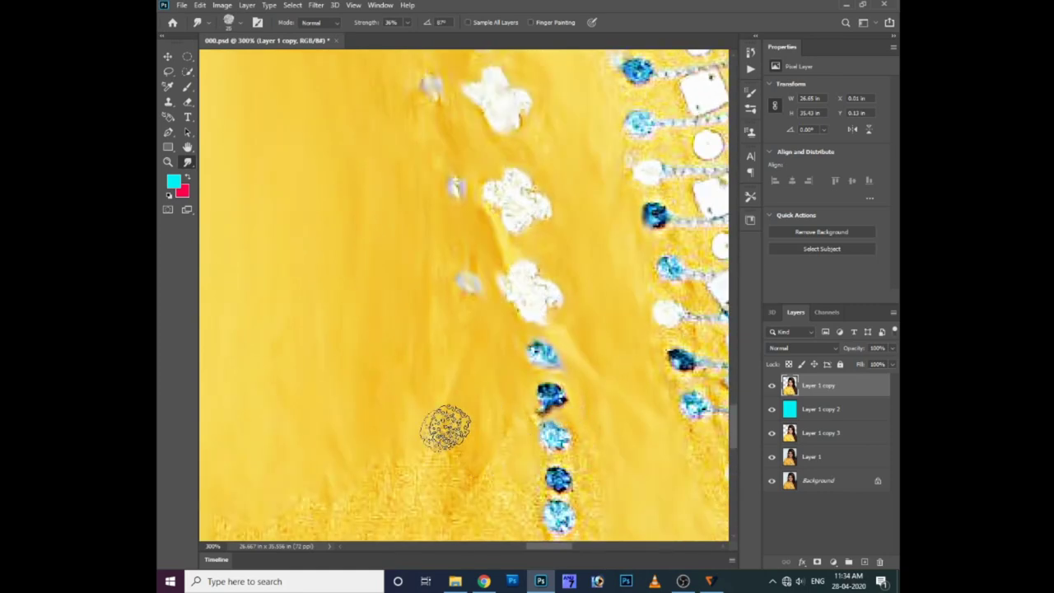
{"action": "left_click_drag", "start_coordinate": [568, 440], "coordinate": [553, 435]}
{"action": "left_click_drag", "start_coordinate": [560, 387], "coordinate": [550, 397]}
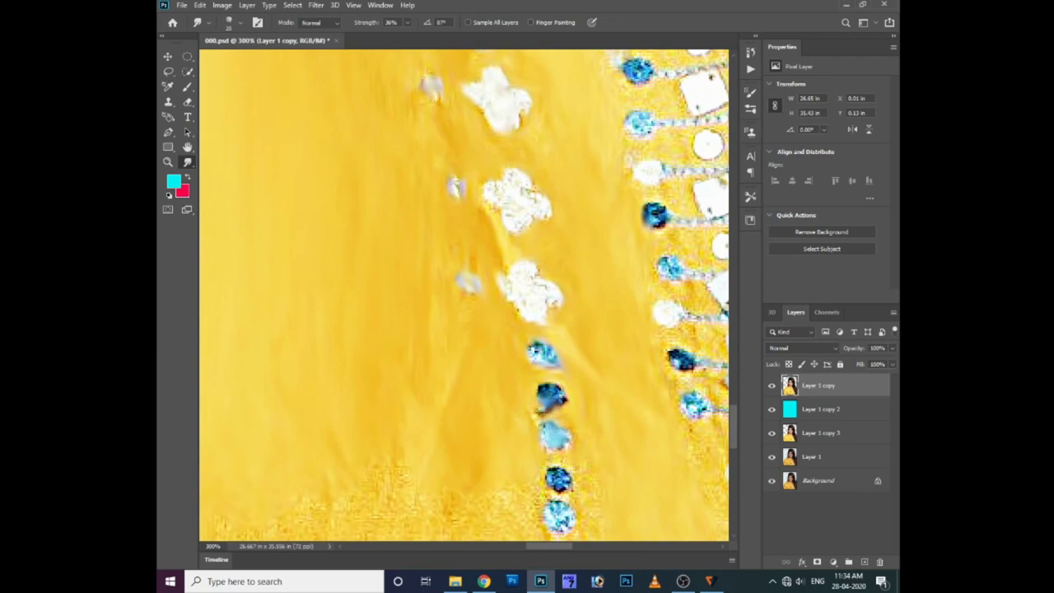
{"action": "mouse_move", "coordinate": [539, 352]}
{"action": "left_mouse_down"}
{"action": "mouse_move", "coordinate": [530, 277]}
{"action": "mouse_move", "coordinate": [538, 301]}
{"action": "left_mouse_up"}
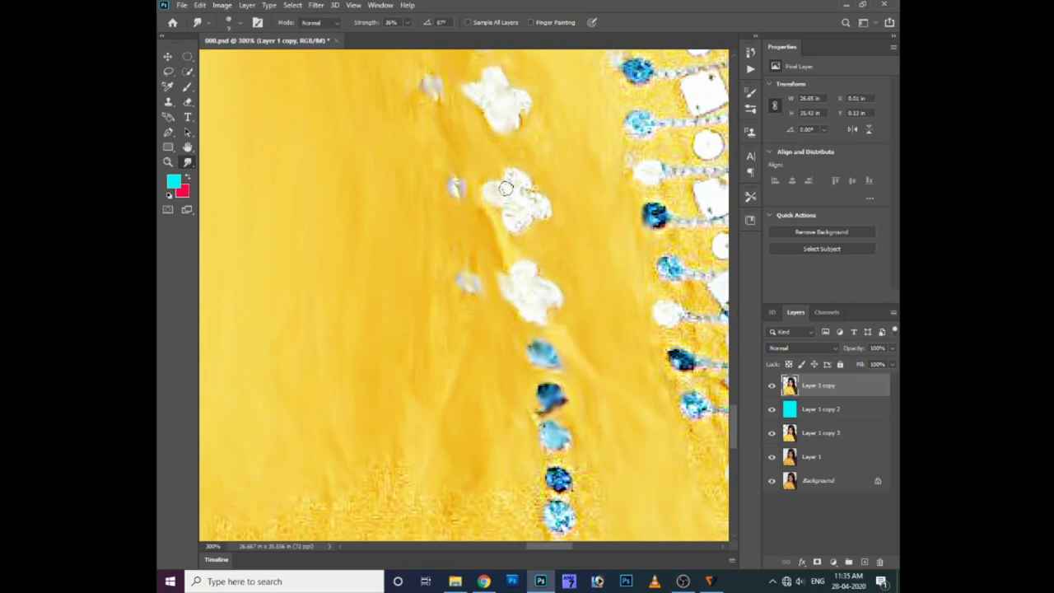
{"action": "scroll", "coordinate": [477, 173], "scroll_direction": "up", "scroll_amount": 3}
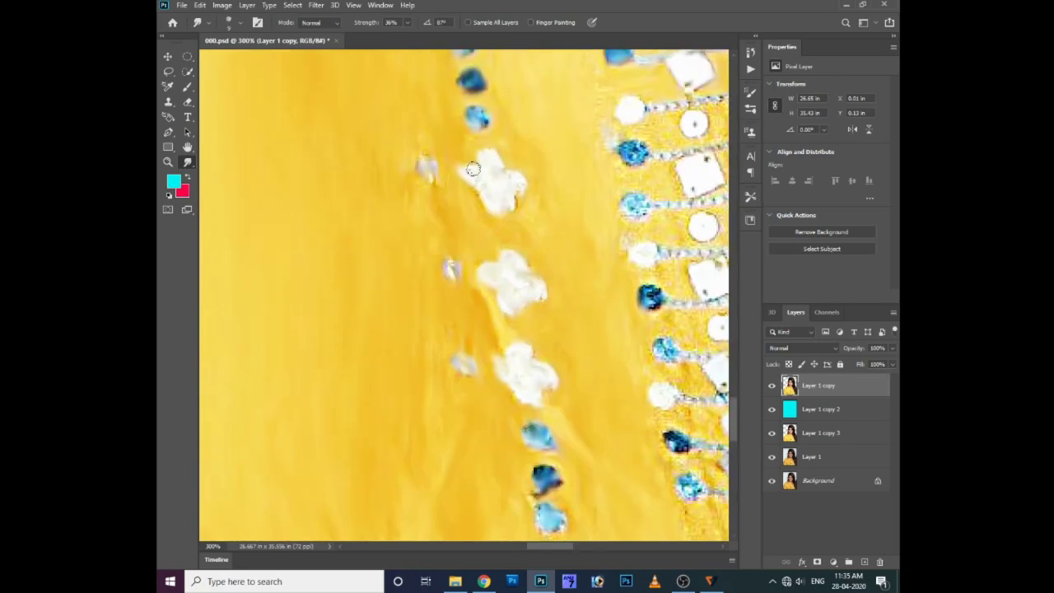
{"action": "left_click_drag", "start_coordinate": [501, 187], "coordinate": [486, 197]}
{"action": "scroll", "coordinate": [443, 154], "scroll_direction": "up", "scroll_amount": 2}
{"action": "scroll", "coordinate": [424, 177], "scroll_direction": "up", "scroll_amount": 2}
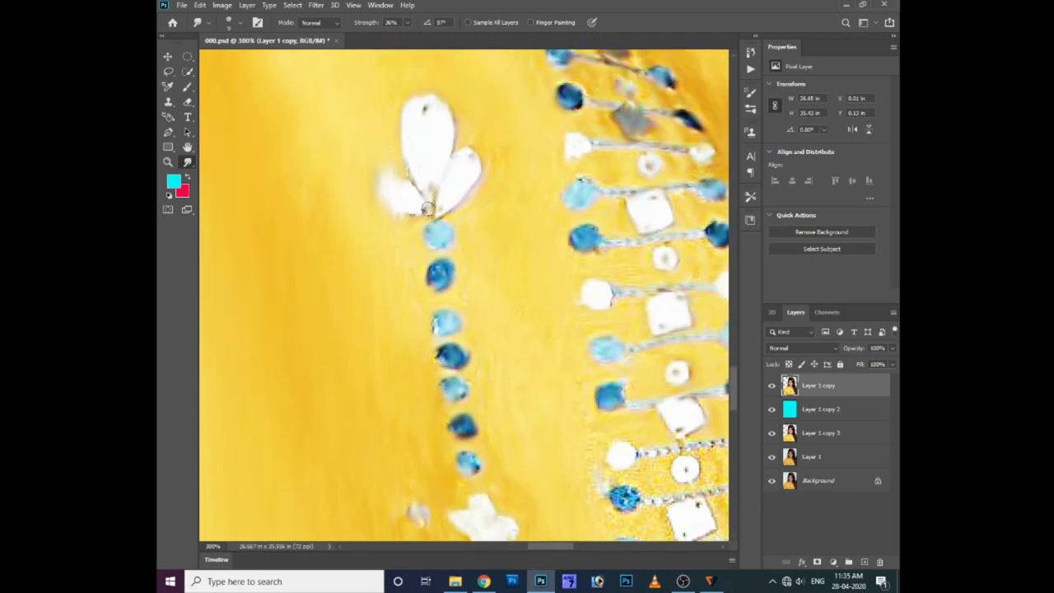
Step: Enlarge the Smudge brush with ] and smear a square sequin and its bead line
{"action": "key", "text": "ctrl+minus"}
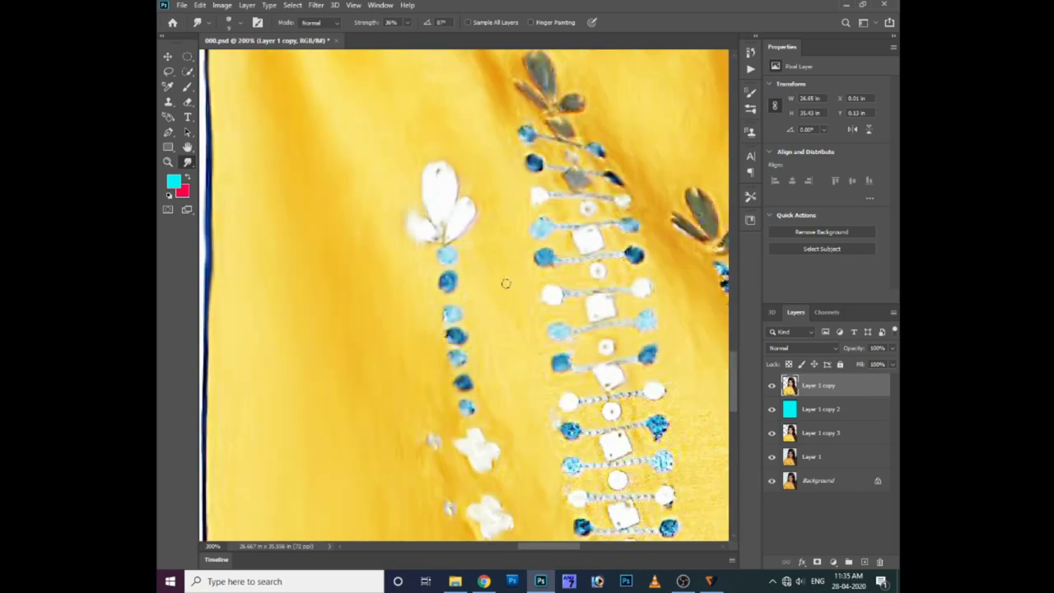
{"action": "key", "text": "ctrl+plus"}
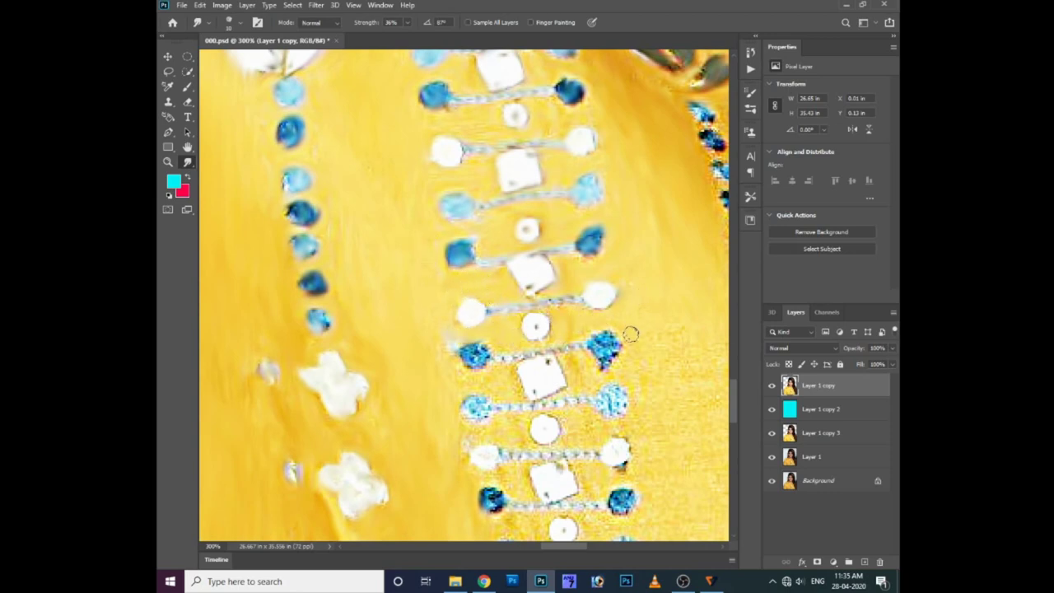
{"action": "key", "text": "bracketright"}
{"action": "key", "text": "bracketright"}
{"action": "key", "text": "bracketright"}
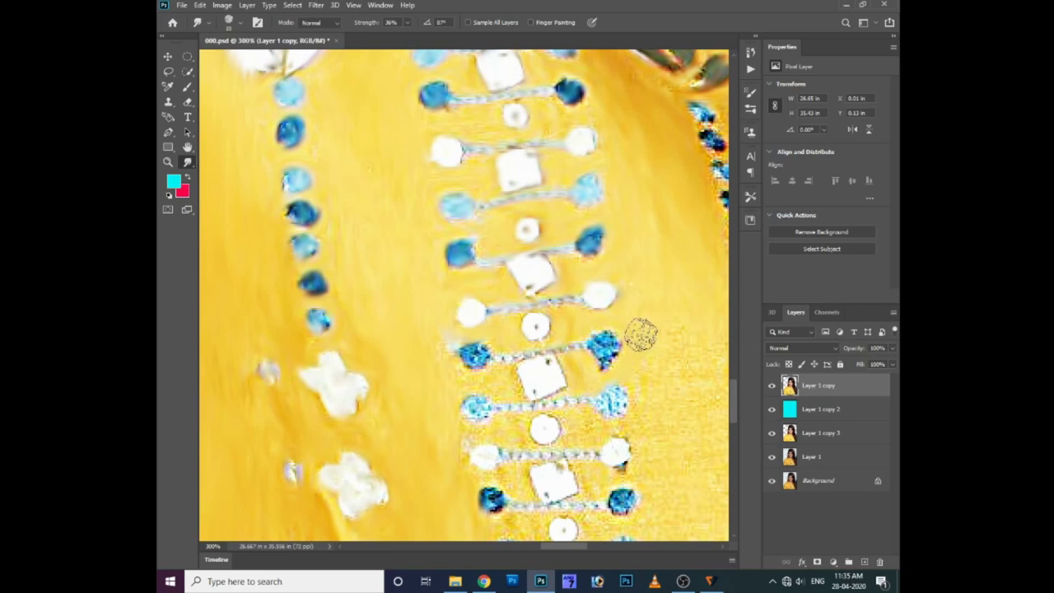
{"action": "left_click_drag", "start_coordinate": [692, 337], "coordinate": [610, 259]}
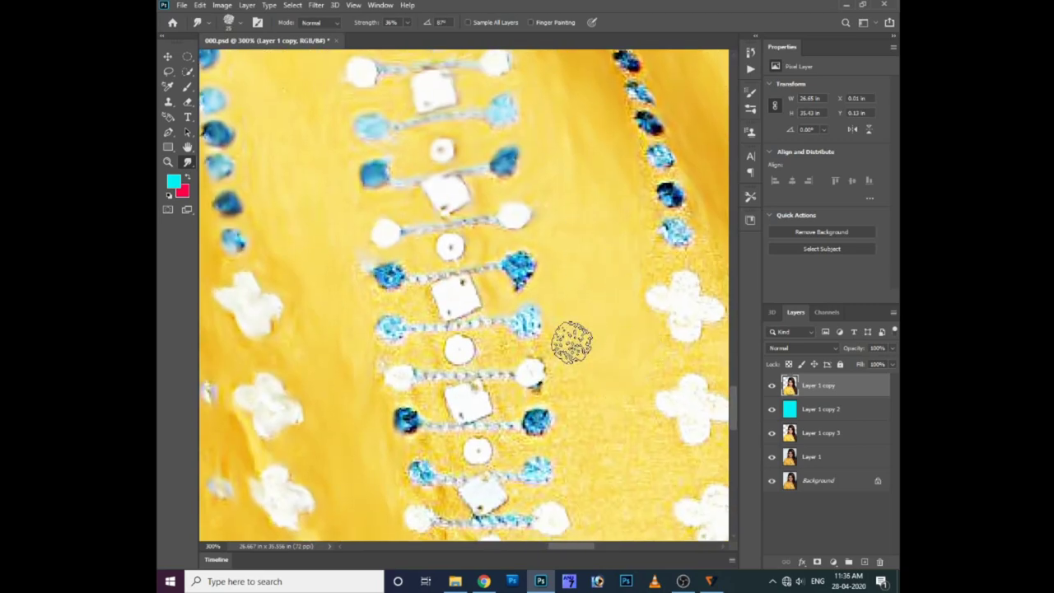
{"action": "left_click_drag", "start_coordinate": [569, 447], "coordinate": [593, 332]}
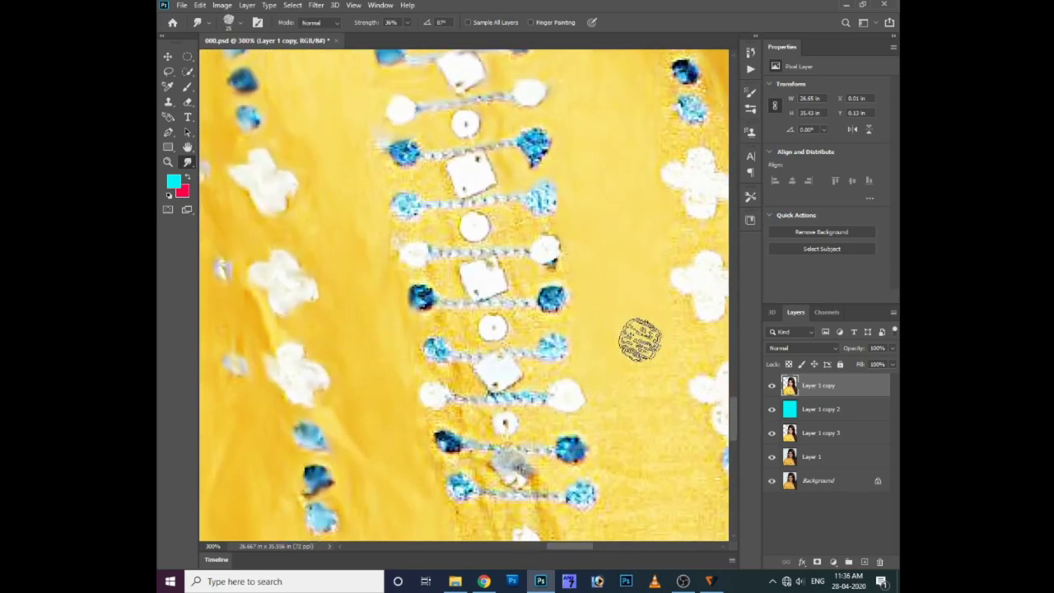
{"action": "left_click_drag", "start_coordinate": [659, 401], "coordinate": [541, 294]}
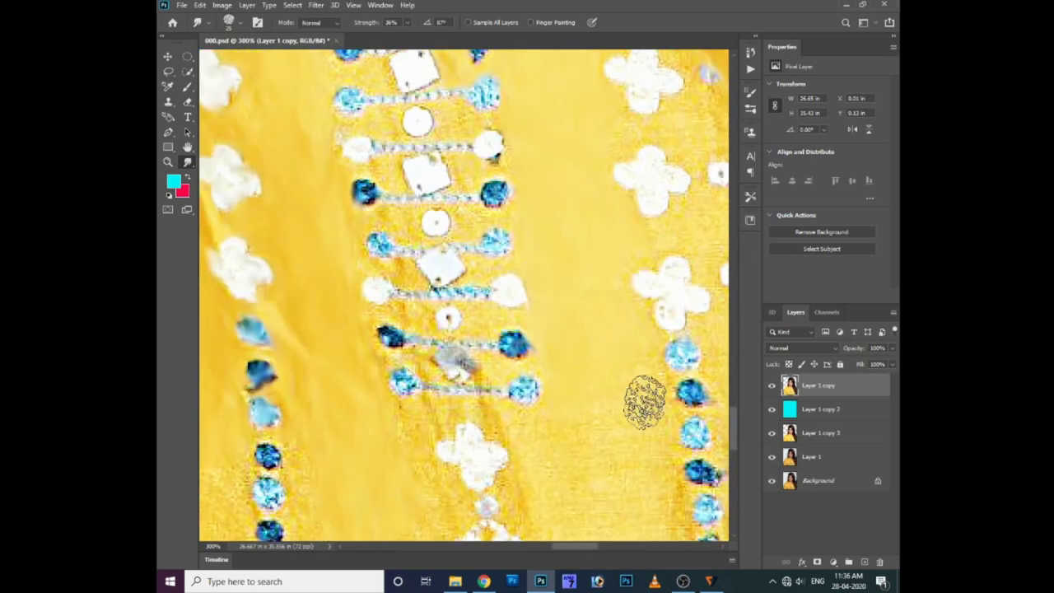
{"action": "scroll", "coordinate": [640, 400], "scroll_direction": "down", "scroll_amount": 3}
{"action": "scroll", "coordinate": [600, 318], "scroll_direction": "up", "scroll_amount": 3}
{"action": "scroll", "coordinate": [555, 271], "scroll_direction": "up", "scroll_amount": 1}
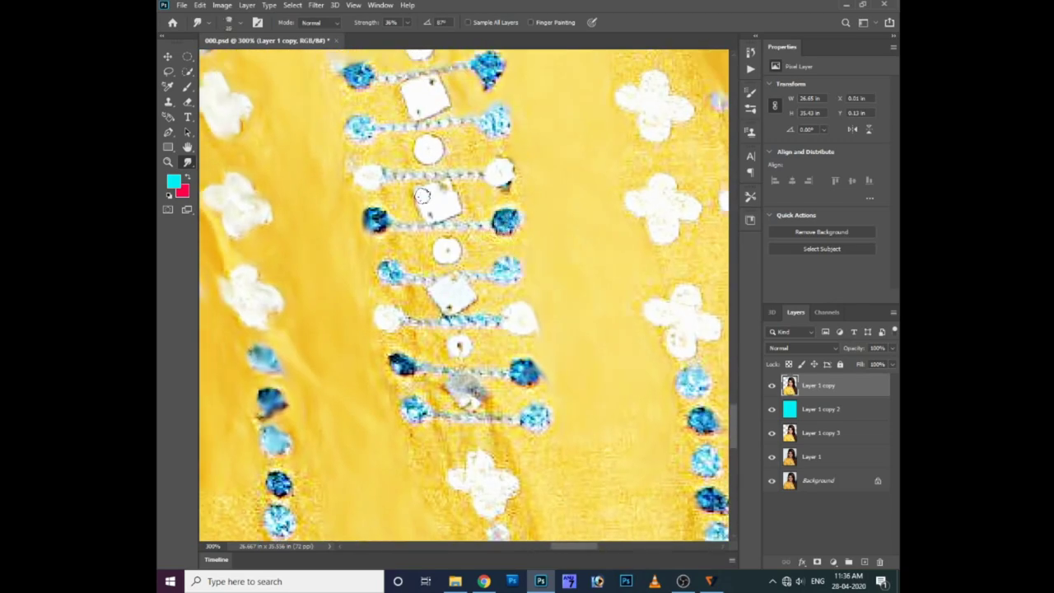
{"action": "left_click_drag", "start_coordinate": [430, 195], "coordinate": [445, 216]}
{"action": "mouse_move", "coordinate": [392, 175]}
{"action": "left_mouse_down"}
{"action": "mouse_move", "coordinate": [473, 173]}
{"action": "mouse_move", "coordinate": [376, 172]}
{"action": "left_mouse_up"}
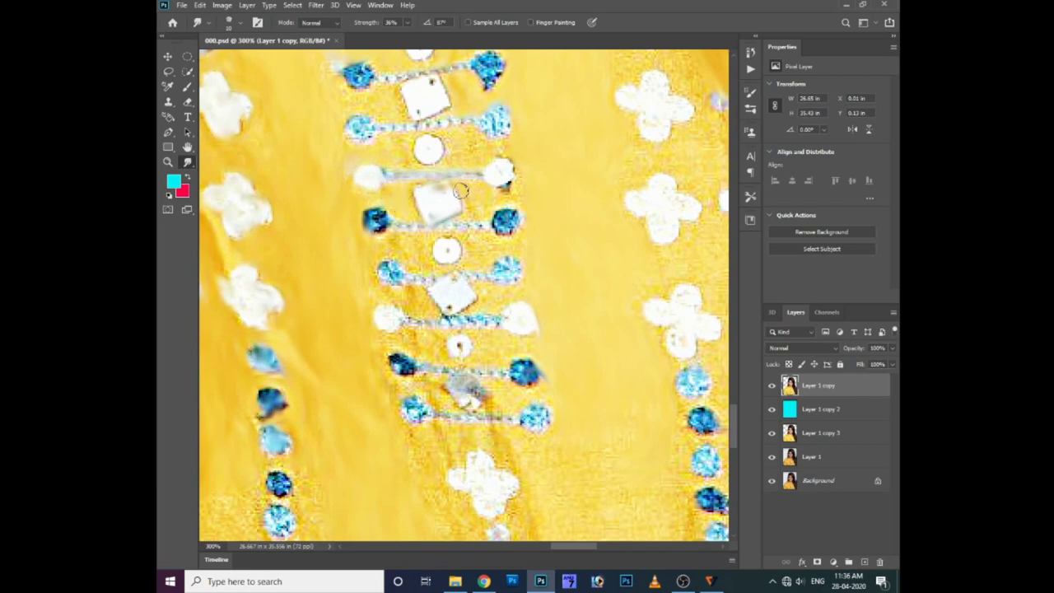
Step: Reselect Smudge and blend the right blue sequin bar and the lower sequin row
{"action": "scroll", "coordinate": [512, 189], "scroll_direction": "up", "scroll_amount": 2}
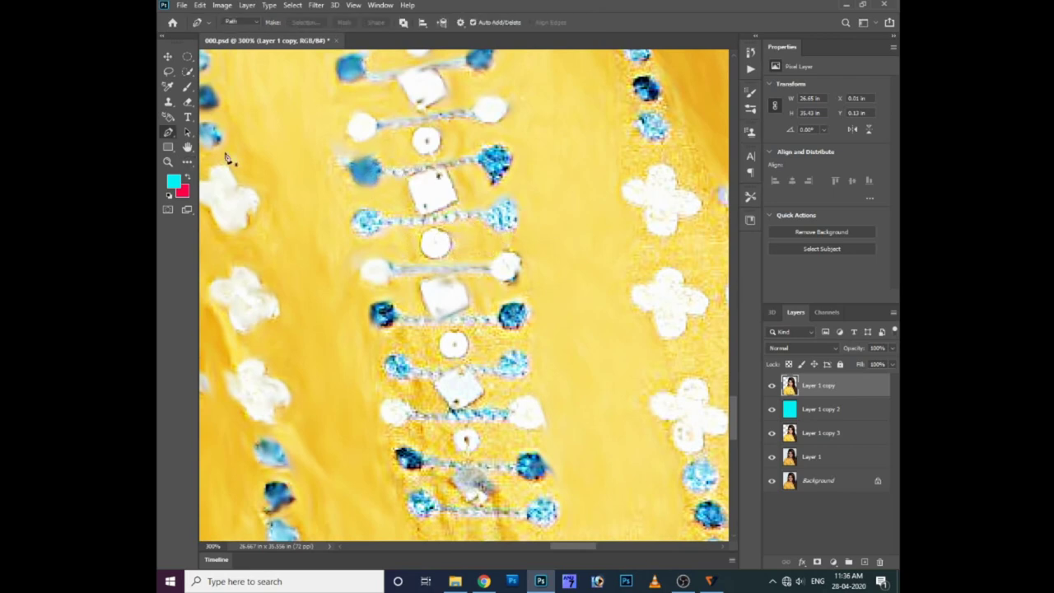
{"action": "left_click", "coordinate": [188, 163]}
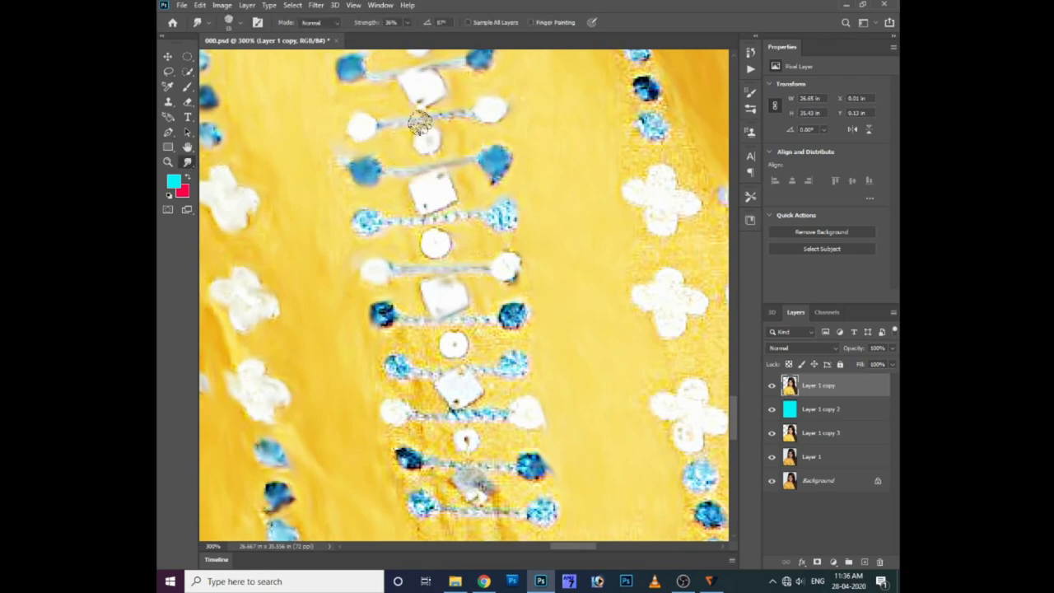
{"action": "left_click_drag", "start_coordinate": [379, 219], "coordinate": [511, 219]}
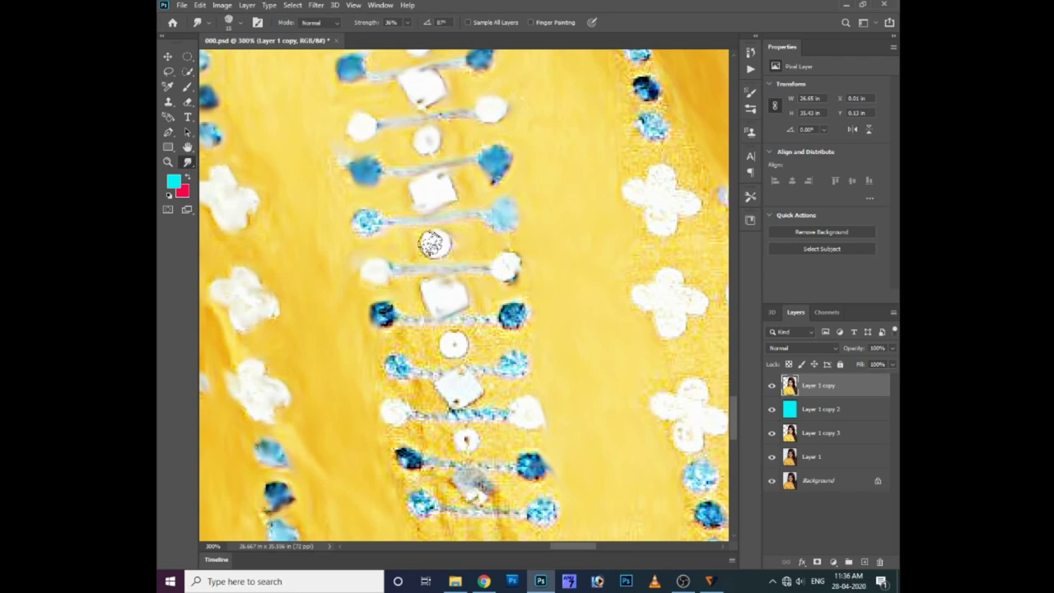
{"action": "left_click_drag", "start_coordinate": [380, 313], "coordinate": [476, 327]}
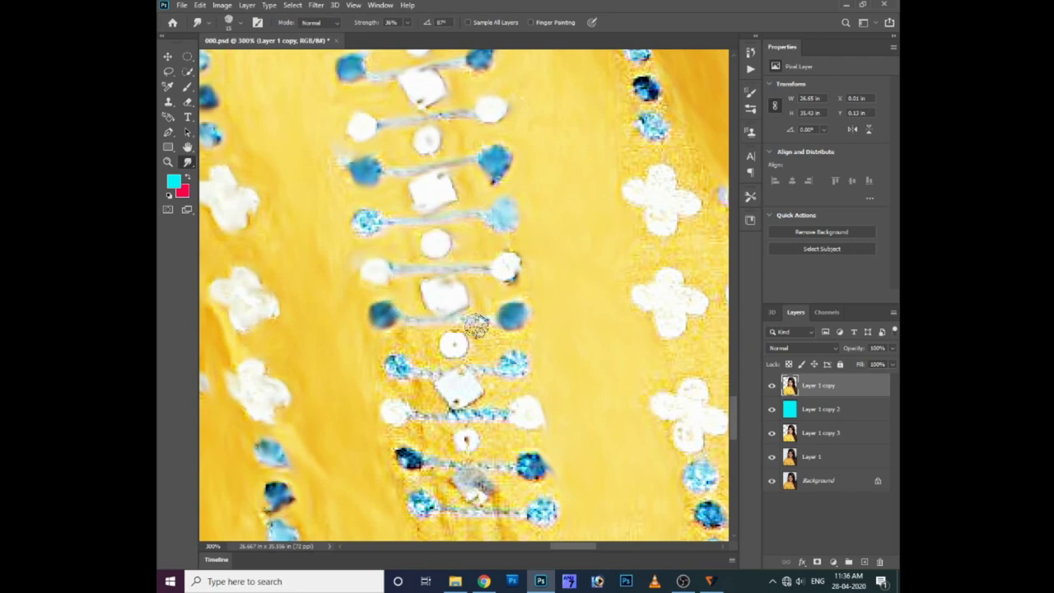
{"action": "scroll", "coordinate": [379, 156], "scroll_direction": "down", "scroll_amount": 2}
{"action": "scroll", "coordinate": [462, 272], "scroll_direction": "down", "scroll_amount": 1}
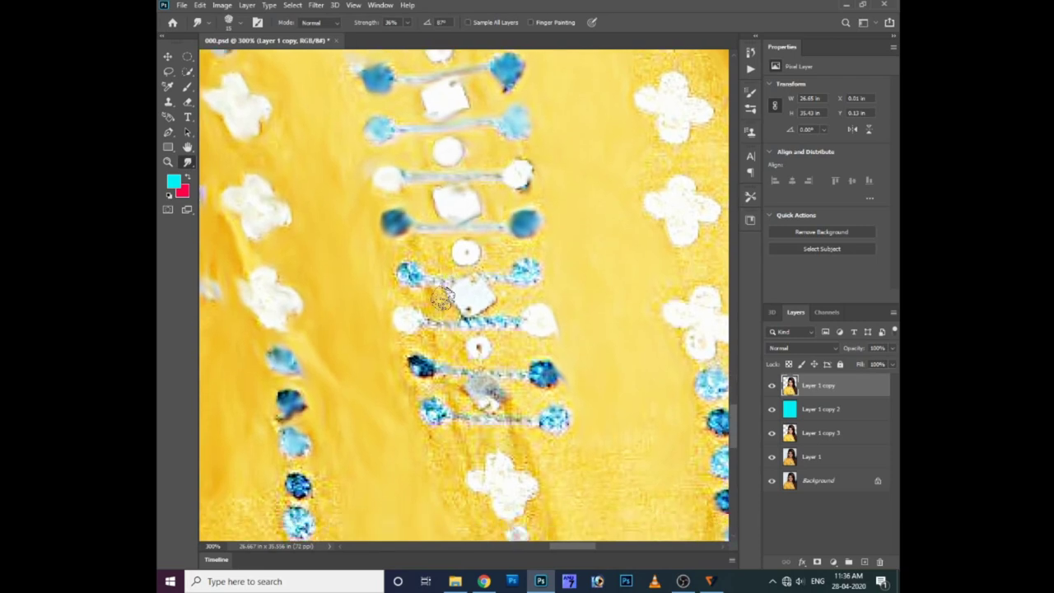
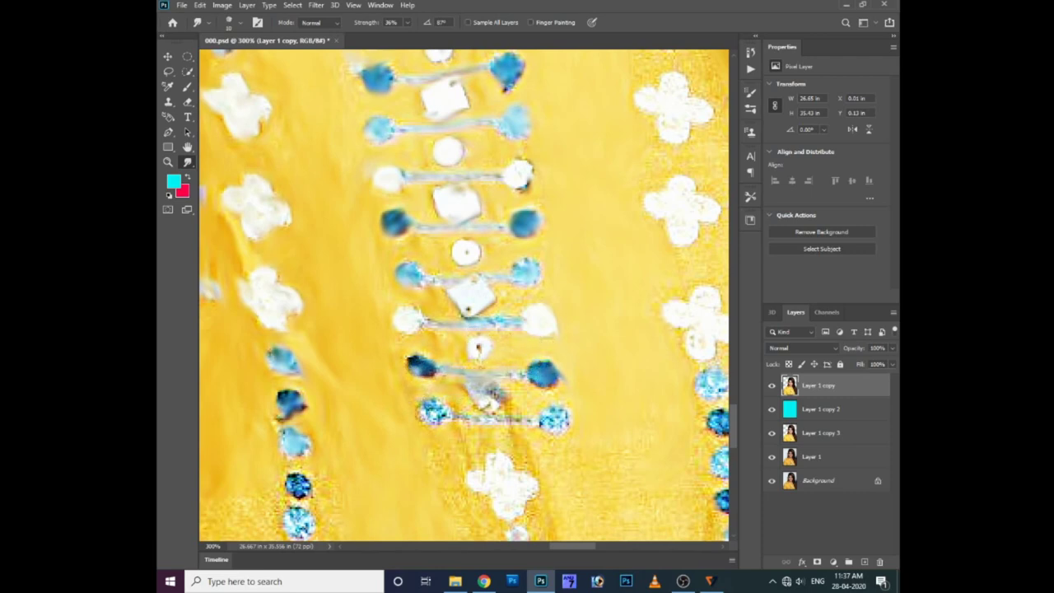
Step: Smudge the embroidery bar between the lower beads, then move to the dragonfly motif
{"action": "left_click_drag", "start_coordinate": [462, 419], "coordinate": [557, 417]}
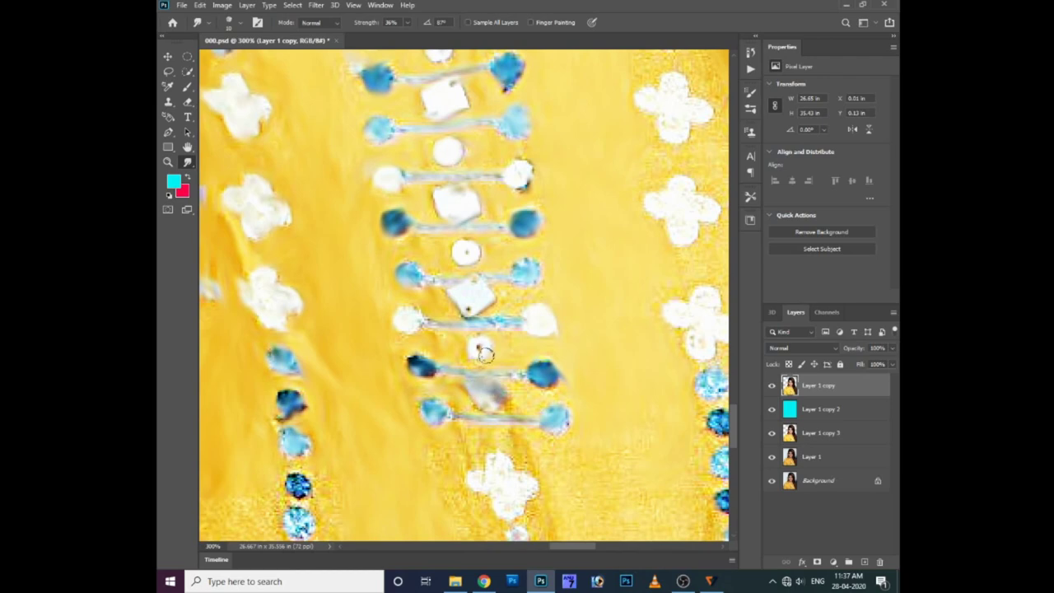
{"action": "left_click_drag", "start_coordinate": [496, 439], "coordinate": [475, 375]}
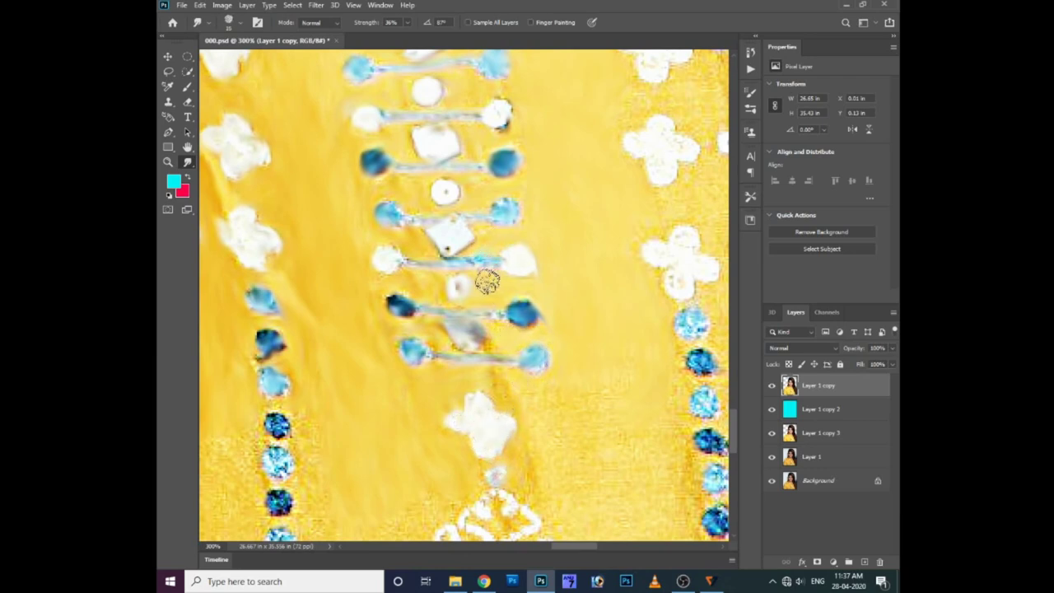
{"action": "key", "text": "ctrl+minus"}
{"action": "left_click_drag", "start_coordinate": [552, 215], "coordinate": [522, 302]}
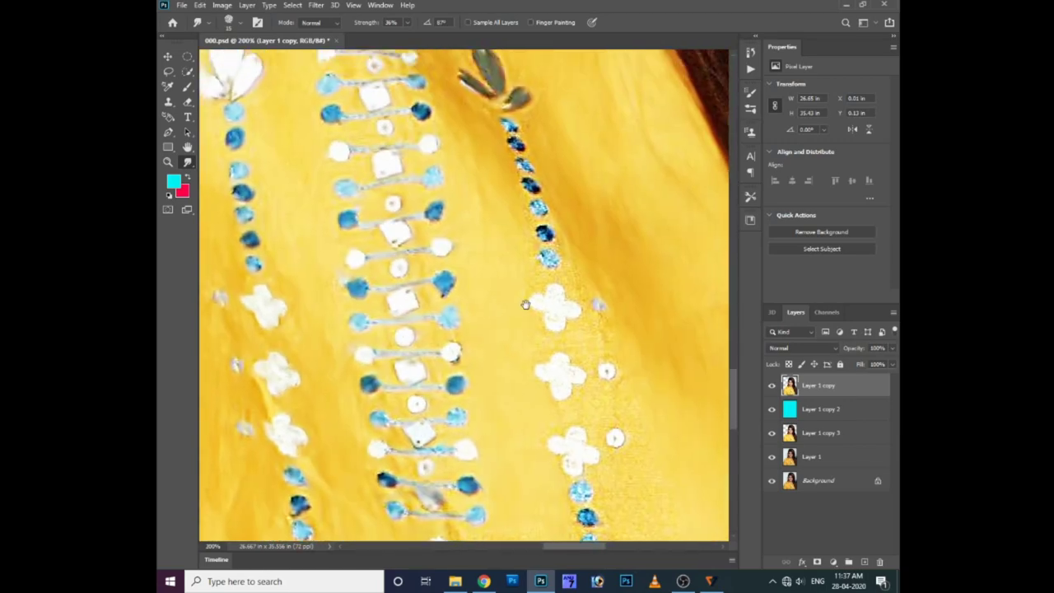
{"action": "key", "text": "ctrl+plus"}
{"action": "left_click_drag", "start_coordinate": [500, 214], "coordinate": [495, 232]}
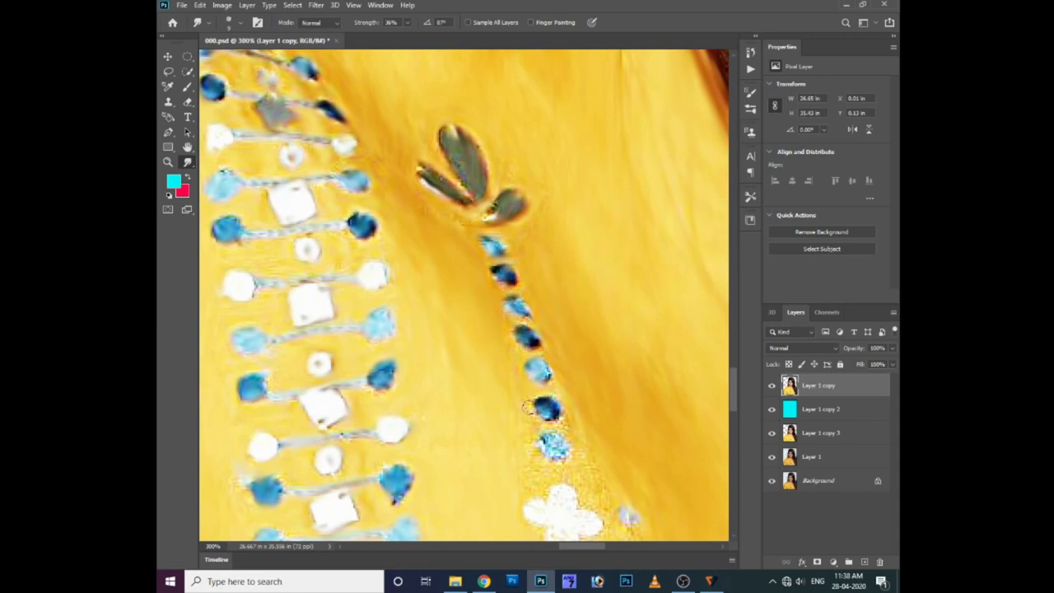
Step: Smear out the two blue jewels and soften the central white flower motif
{"action": "scroll", "coordinate": [516, 418], "scroll_direction": "down", "scroll_amount": 2}
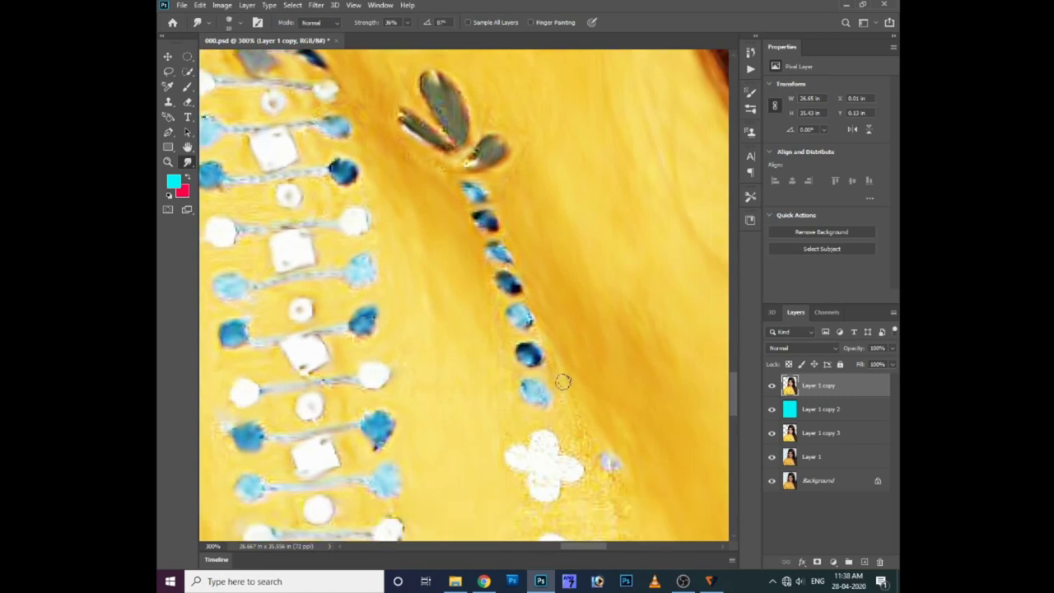
{"action": "scroll", "coordinate": [577, 422], "scroll_direction": "down", "scroll_amount": 2}
{"action": "scroll", "coordinate": [536, 416], "scroll_direction": "down", "scroll_amount": 2}
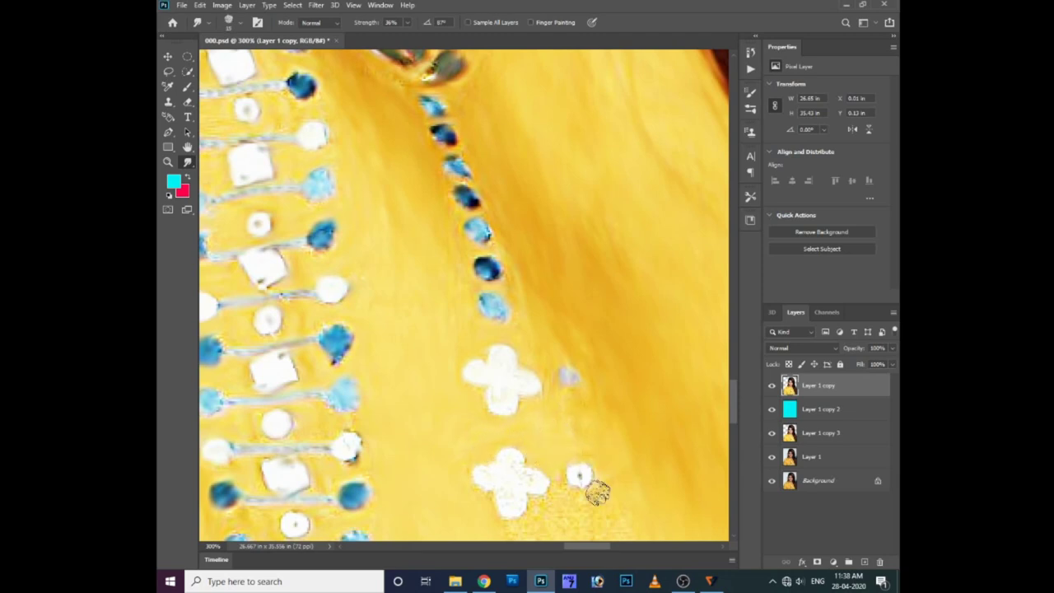
{"action": "scroll", "coordinate": [560, 420], "scroll_direction": "down", "scroll_amount": 2}
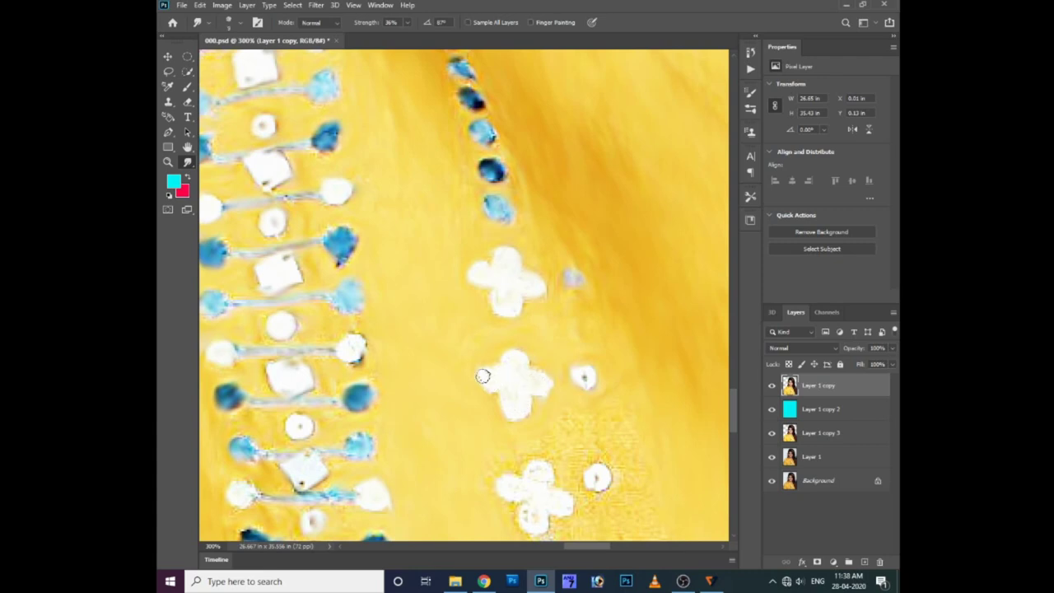
{"action": "scroll", "coordinate": [583, 381], "scroll_direction": "down", "scroll_amount": 2}
{"action": "scroll", "coordinate": [487, 372], "scroll_direction": "right", "scroll_amount": 2}
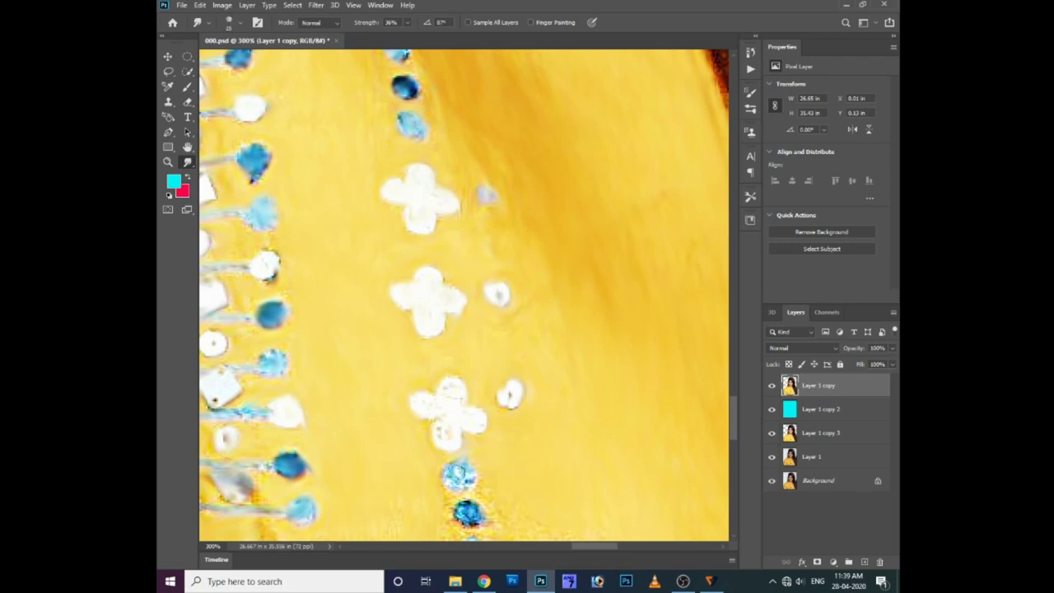
{"action": "left_click_drag", "start_coordinate": [459, 471], "coordinate": [482, 488]}
{"action": "scroll", "coordinate": [551, 482], "scroll_direction": "down", "scroll_amount": 3}
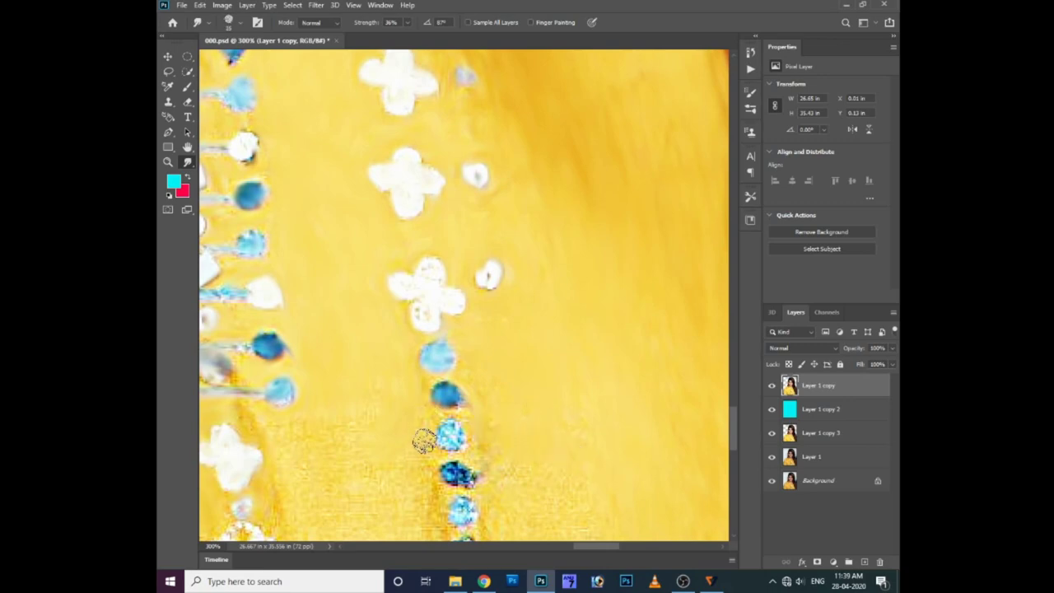
{"action": "left_click_drag", "start_coordinate": [423, 437], "coordinate": [466, 388]}
{"action": "left_click_drag", "start_coordinate": [424, 306], "coordinate": [454, 310]}
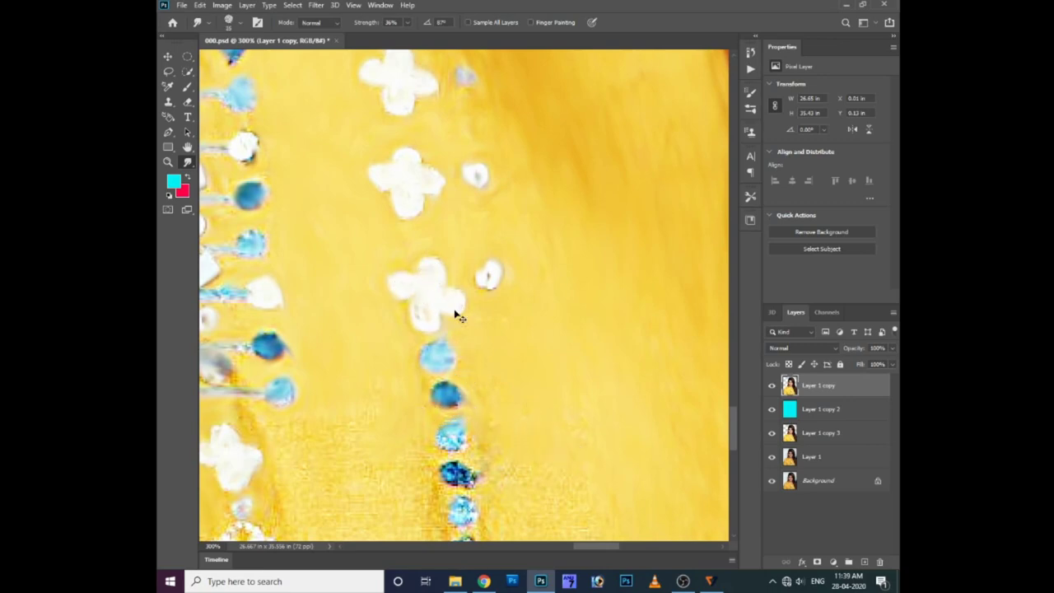
{"action": "key", "text": "ctrl+minus"}
Step: Switch the smudge brush to a bristly textured tip at 46 px with 1% spacing
{"action": "key", "text": "ctrl+minus"}
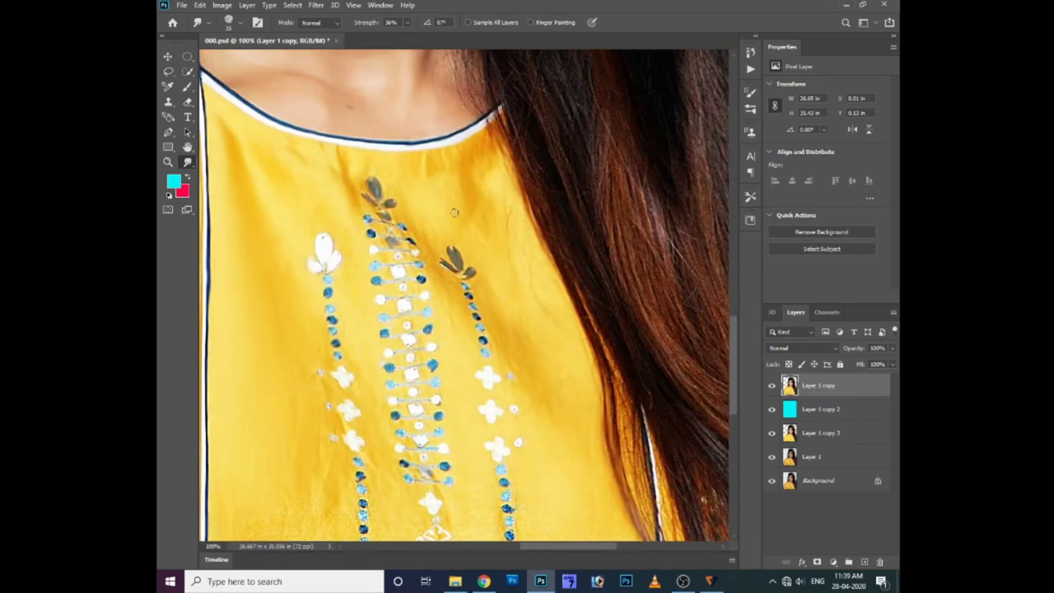
{"action": "key", "text": "ctrl+minus"}
{"action": "key", "text": "ctrl+minus"}
{"action": "key", "text": "ctrl+plus"}
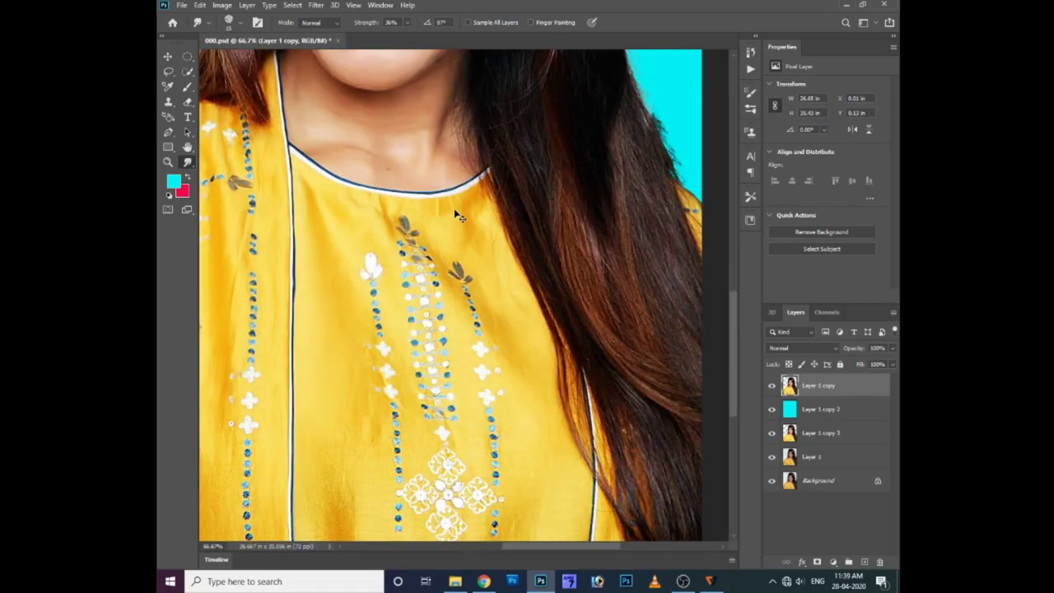
{"action": "scroll", "coordinate": [444, 231], "scroll_direction": "up", "scroll_amount": 3}
{"action": "scroll", "coordinate": [440, 235], "scroll_direction": "up", "scroll_amount": 3}
{"action": "scroll", "coordinate": [436, 239], "scroll_direction": "up", "scroll_amount": 3}
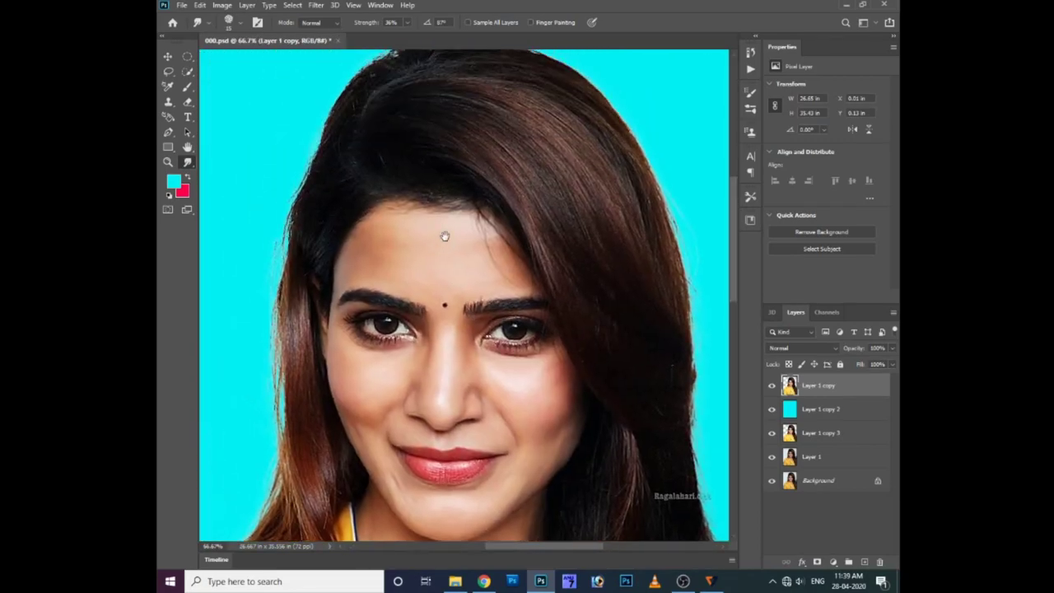
{"action": "scroll", "coordinate": [444, 237], "scroll_direction": "up", "scroll_amount": 2}
{"action": "left_click", "coordinate": [750, 92]}
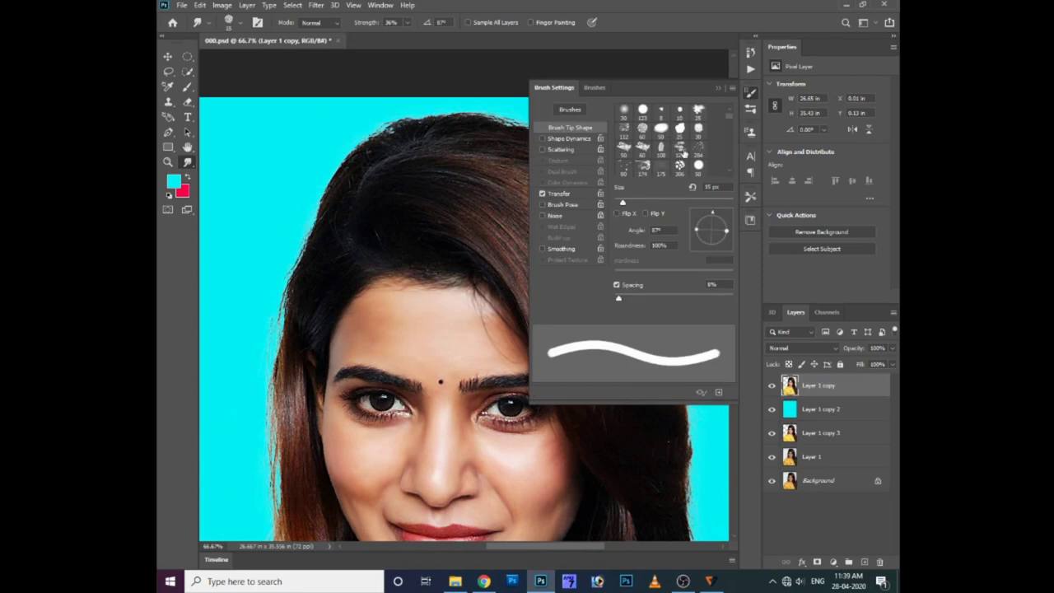
{"action": "scroll", "coordinate": [659, 140], "scroll_direction": "down", "scroll_amount": 5}
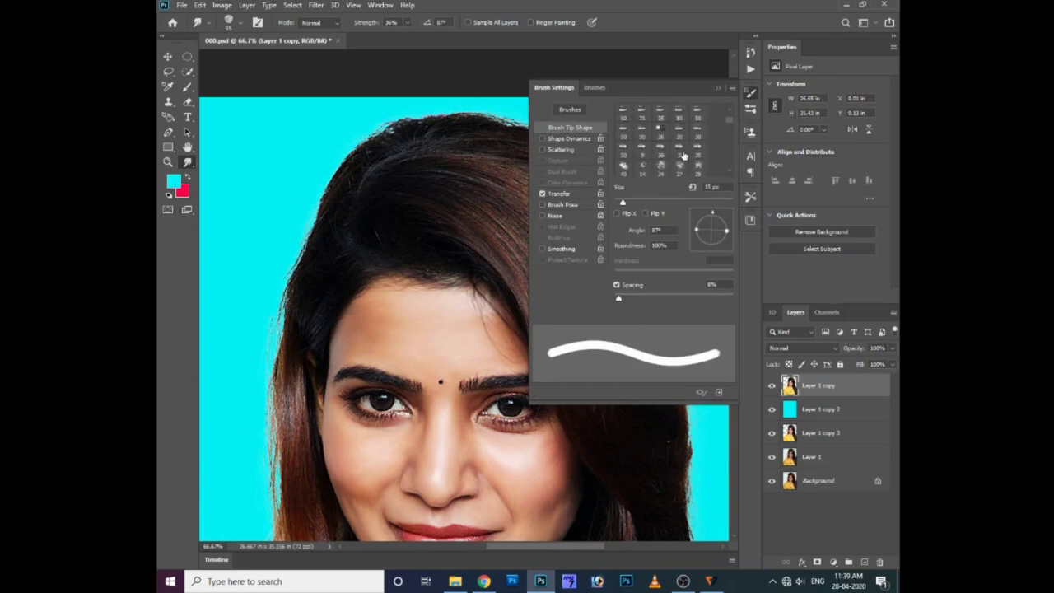
{"action": "left_click", "coordinate": [624, 158]}
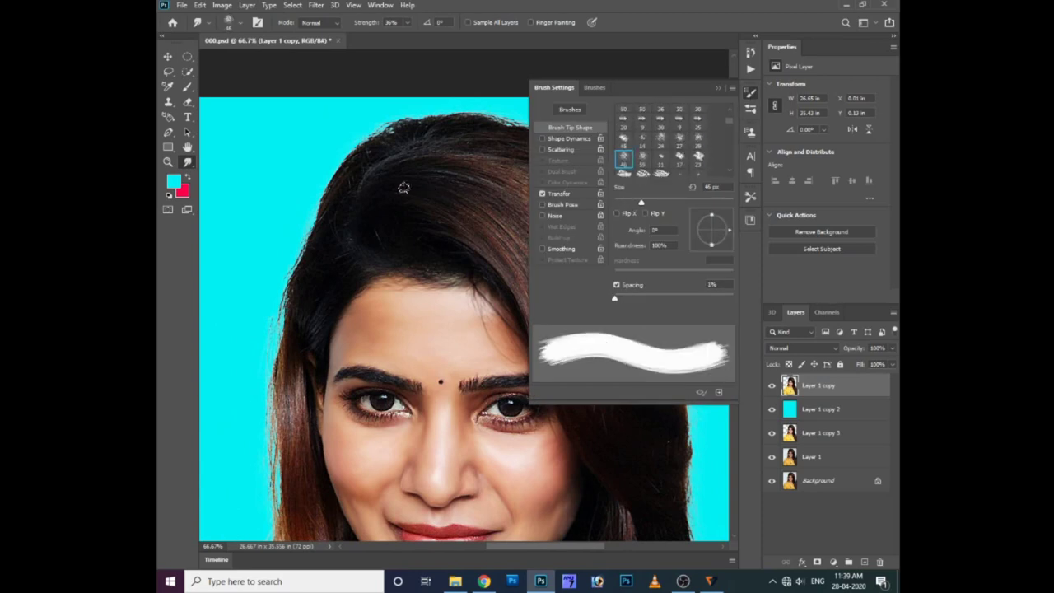
{"action": "left_click", "coordinate": [717, 88]}
{"action": "key", "text": "ctrl+1"}
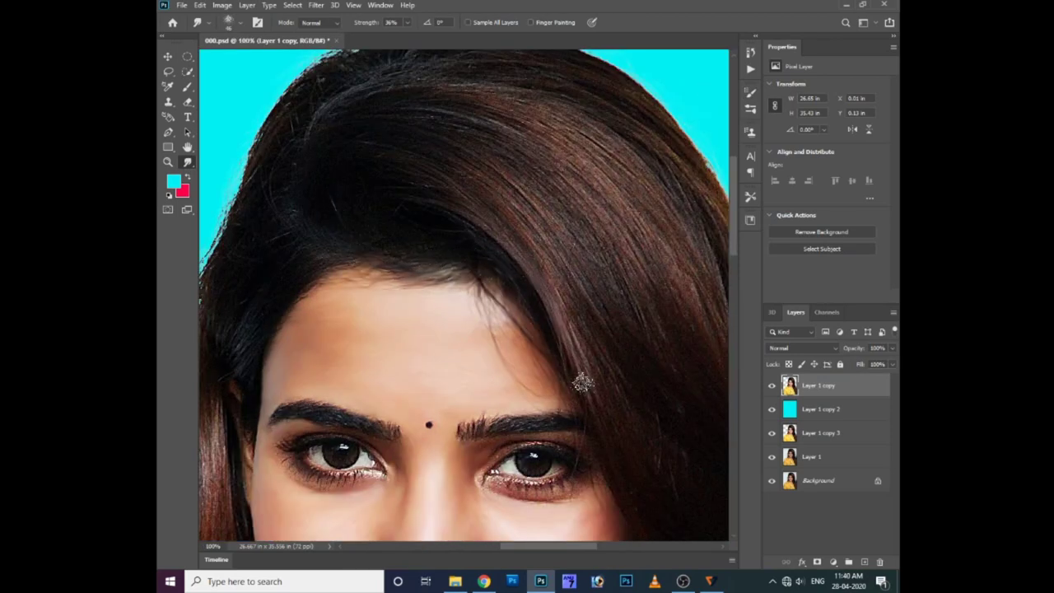
Step: Raise Smudge strength and smear painted streaks into the hair on the right side
{"action": "left_click_drag", "start_coordinate": [407, 22], "coordinate": [425, 38]}
{"action": "left_click_drag", "start_coordinate": [568, 358], "coordinate": [560, 247]}
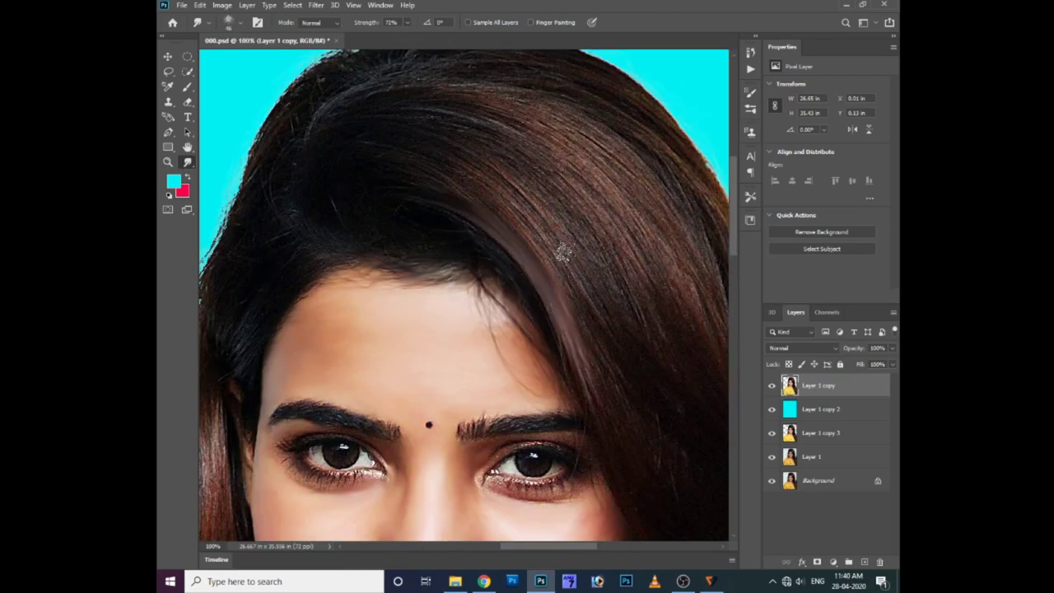
{"action": "left_click_drag", "start_coordinate": [497, 230], "coordinate": [478, 207]}
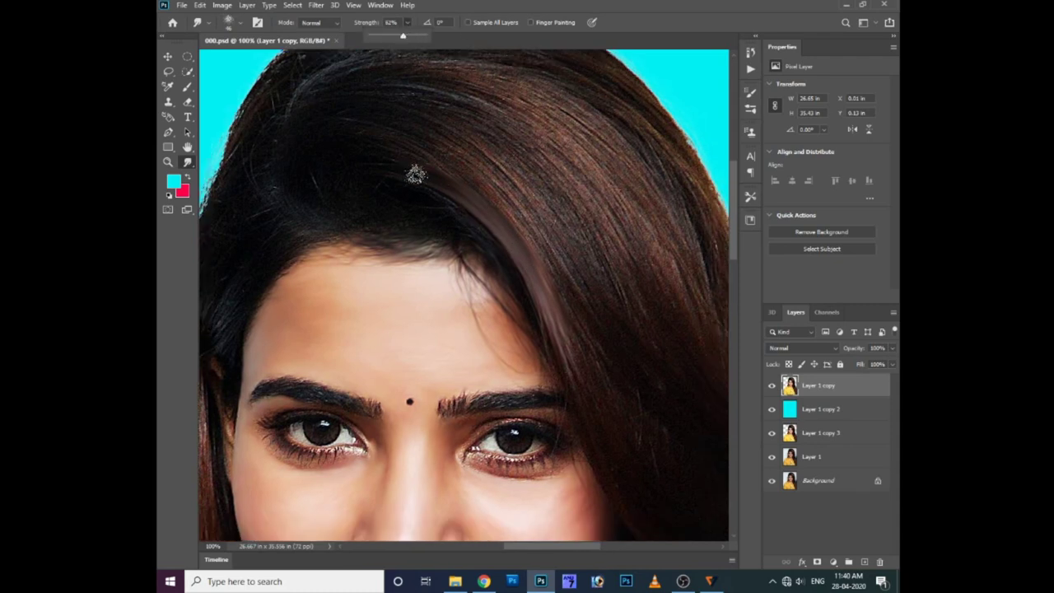
{"action": "left_click_drag", "start_coordinate": [574, 390], "coordinate": [547, 312]}
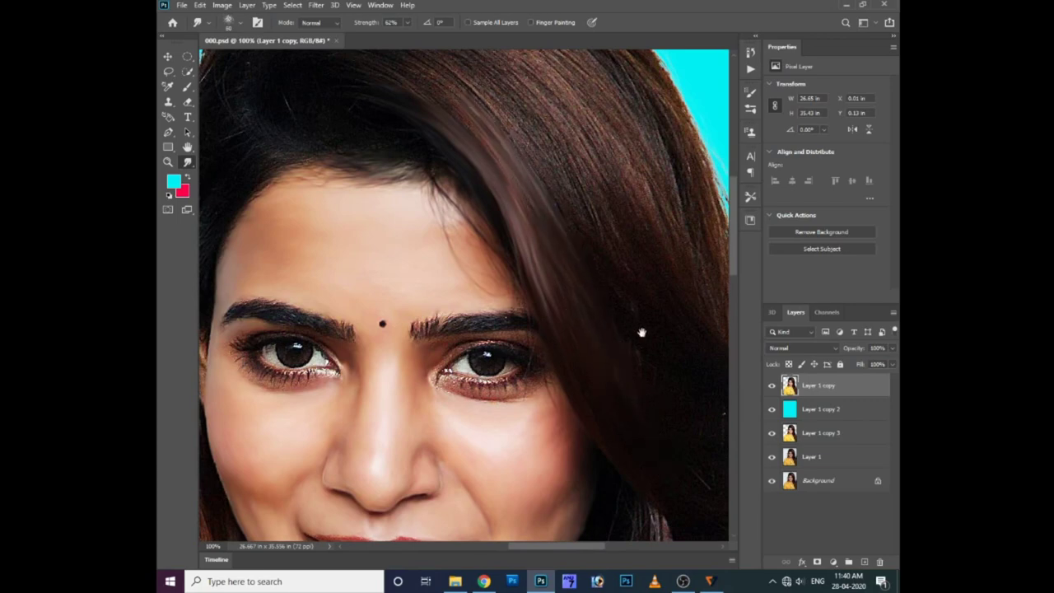
{"action": "scroll", "coordinate": [642, 332], "scroll_direction": "up", "scroll_amount": 5}
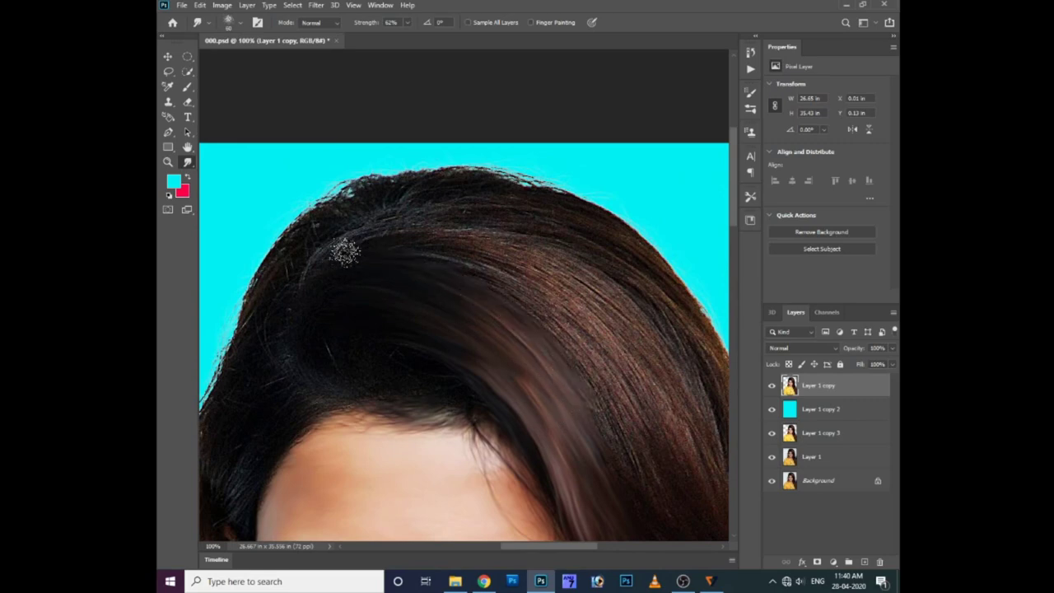
{"action": "scroll", "coordinate": [593, 395], "scroll_direction": "down", "scroll_amount": 2}
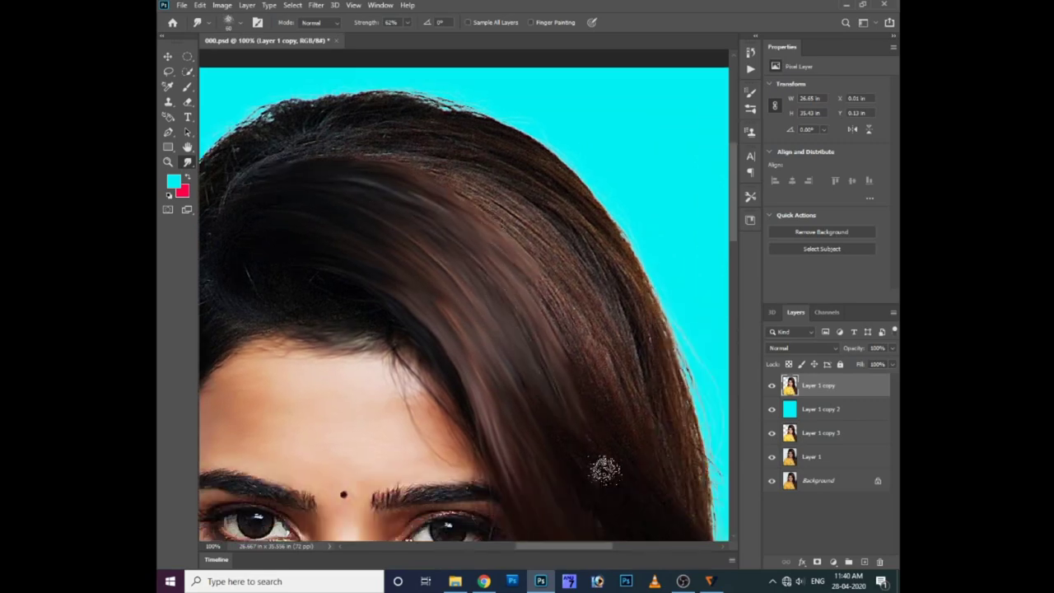
{"action": "scroll", "coordinate": [629, 476], "scroll_direction": "down", "scroll_amount": 3}
{"action": "scroll", "coordinate": [630, 476], "scroll_direction": "right", "scroll_amount": 2}
{"action": "scroll", "coordinate": [576, 395], "scroll_direction": "down", "scroll_amount": 3}
{"action": "scroll", "coordinate": [576, 395], "scroll_direction": "right", "scroll_amount": 1}
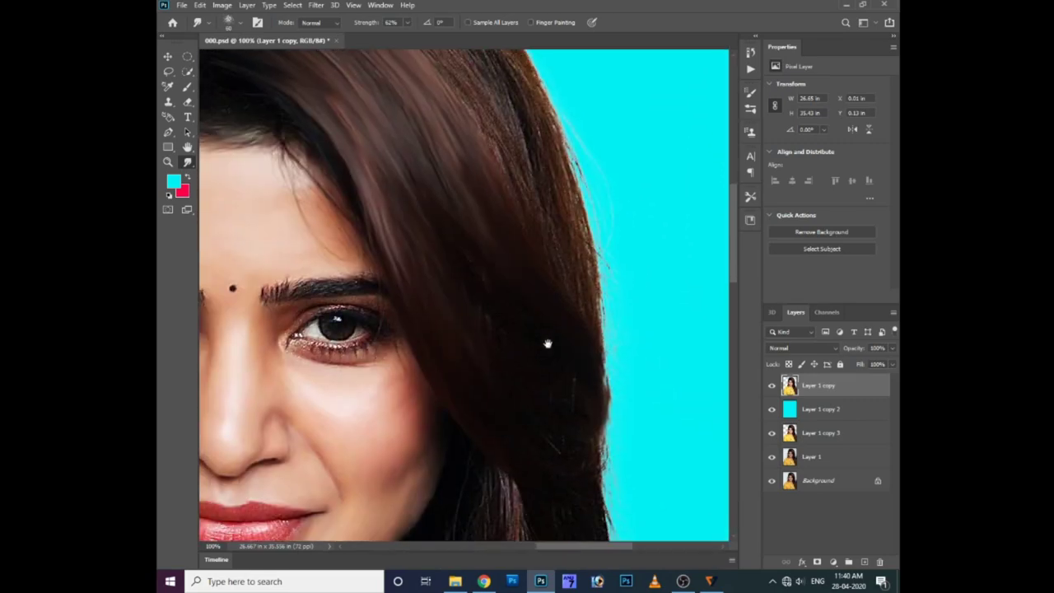
{"action": "scroll", "coordinate": [550, 356], "scroll_direction": "down", "scroll_amount": 3}
{"action": "scroll", "coordinate": [550, 355], "scroll_direction": "right", "scroll_amount": 1}
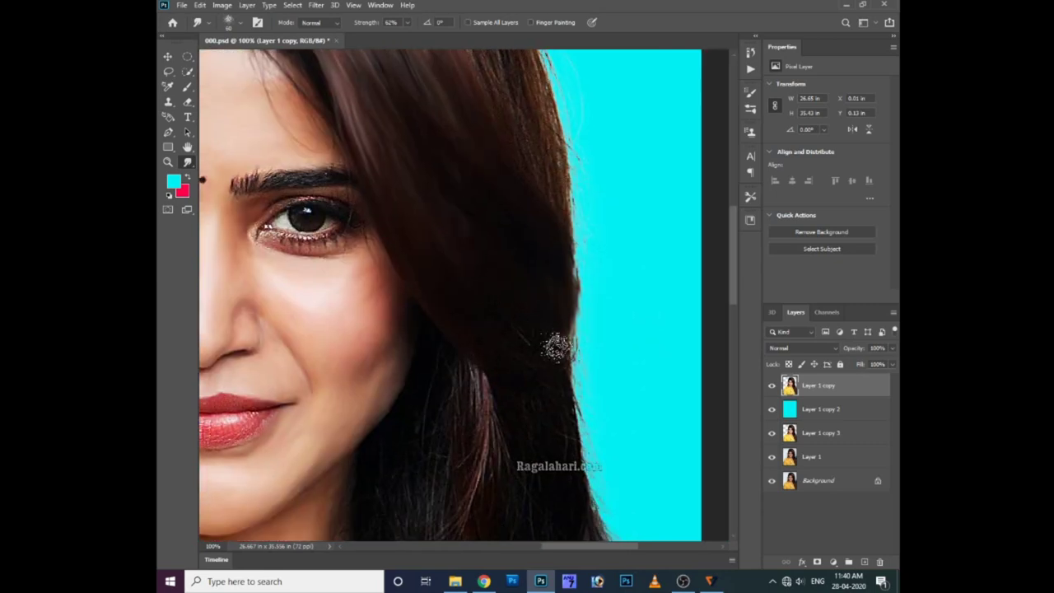
Step: Pull hair strands into the cyan, undo a stray spike, and smear the watermark away
{"action": "left_click_drag", "start_coordinate": [530, 349], "coordinate": [588, 356]}
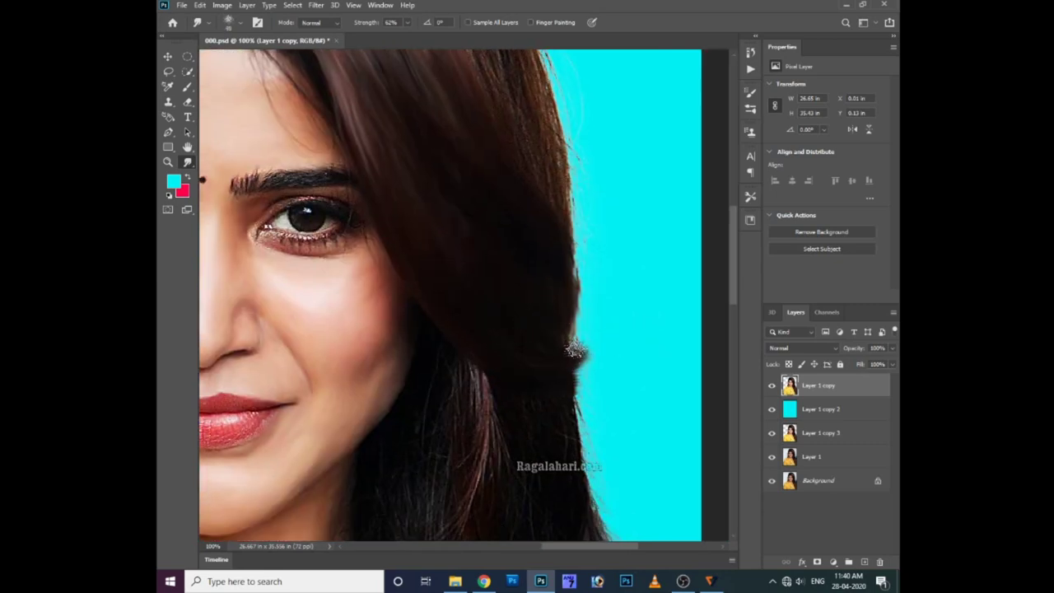
{"action": "left_click_drag", "start_coordinate": [496, 325], "coordinate": [606, 362]}
{"action": "left_click_drag", "start_coordinate": [515, 375], "coordinate": [626, 370]}
{"action": "key", "text": "ctrl+z"}
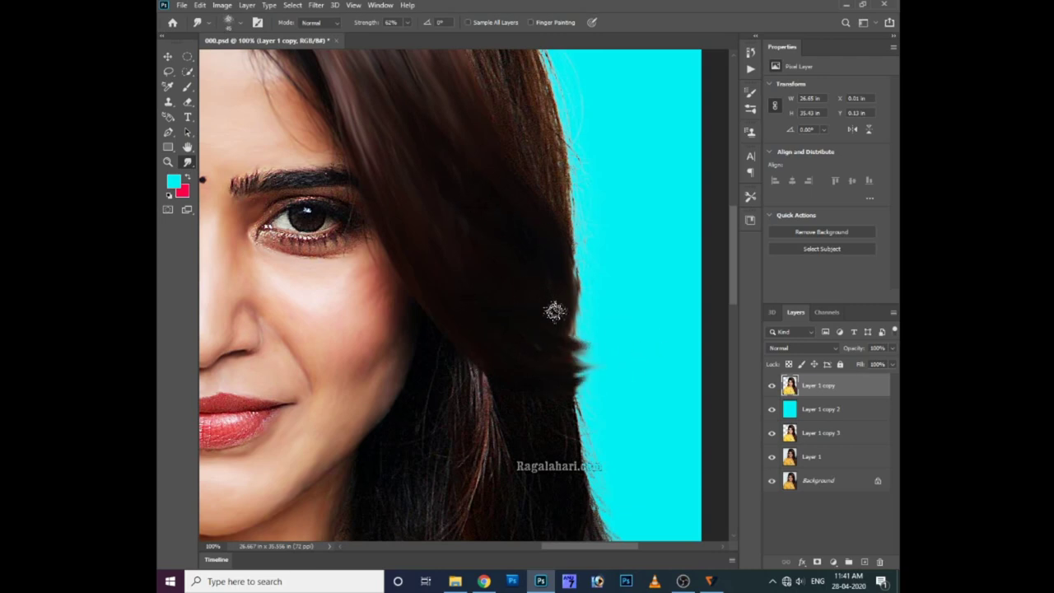
{"action": "scroll", "coordinate": [554, 308], "scroll_direction": "down", "scroll_amount": 2}
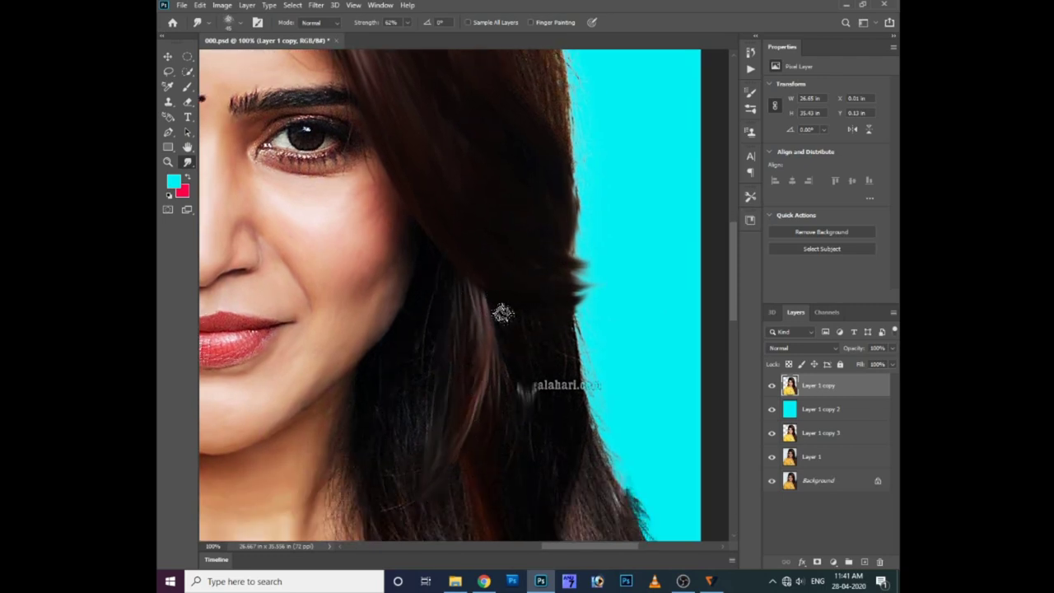
{"action": "mouse_move", "coordinate": [502, 306]}
{"action": "left_mouse_down"}
{"action": "mouse_move", "coordinate": [527, 426]}
{"action": "mouse_move", "coordinate": [559, 435]}
{"action": "mouse_move", "coordinate": [567, 345]}
{"action": "mouse_move", "coordinate": [581, 329]}
{"action": "mouse_move", "coordinate": [608, 442]}
{"action": "left_mouse_up"}
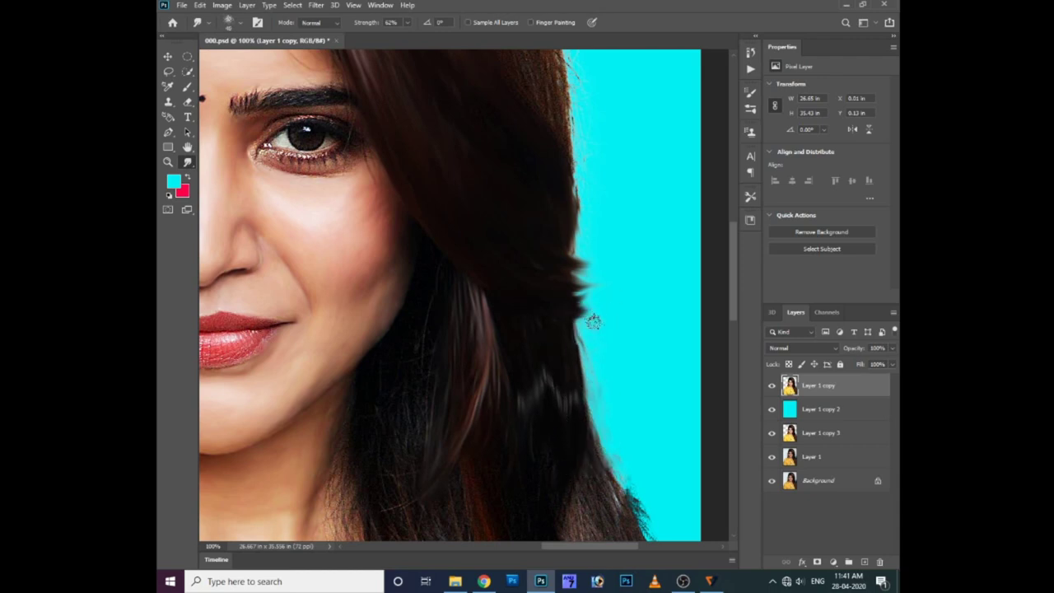
{"action": "scroll", "coordinate": [519, 296], "scroll_direction": "down", "scroll_amount": 3}
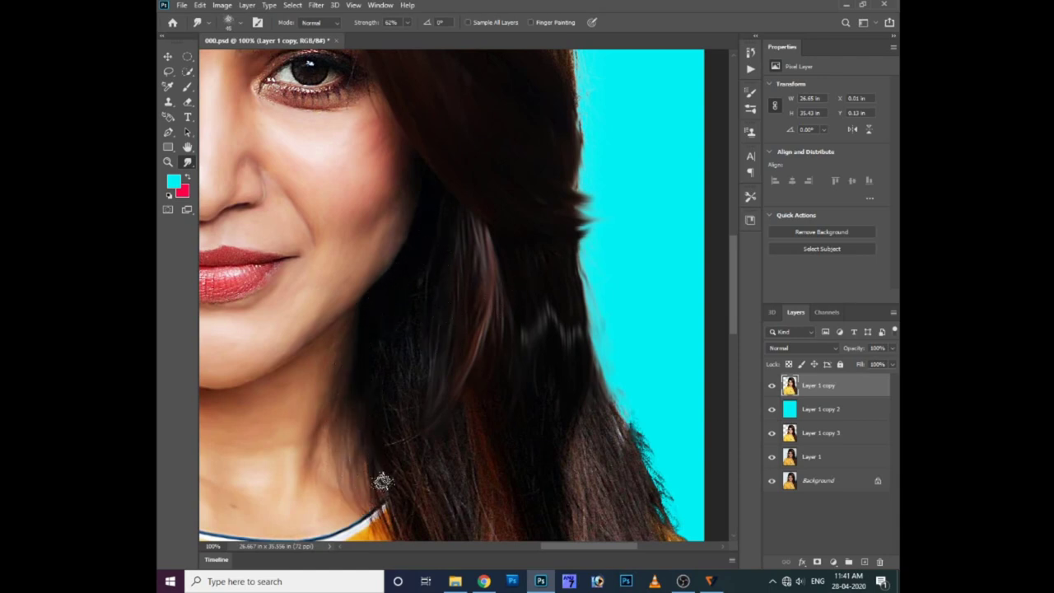
Step: Smudge the hair beside the neck down to the orange strand tips
{"action": "left_click_drag", "start_coordinate": [412, 322], "coordinate": [395, 499]}
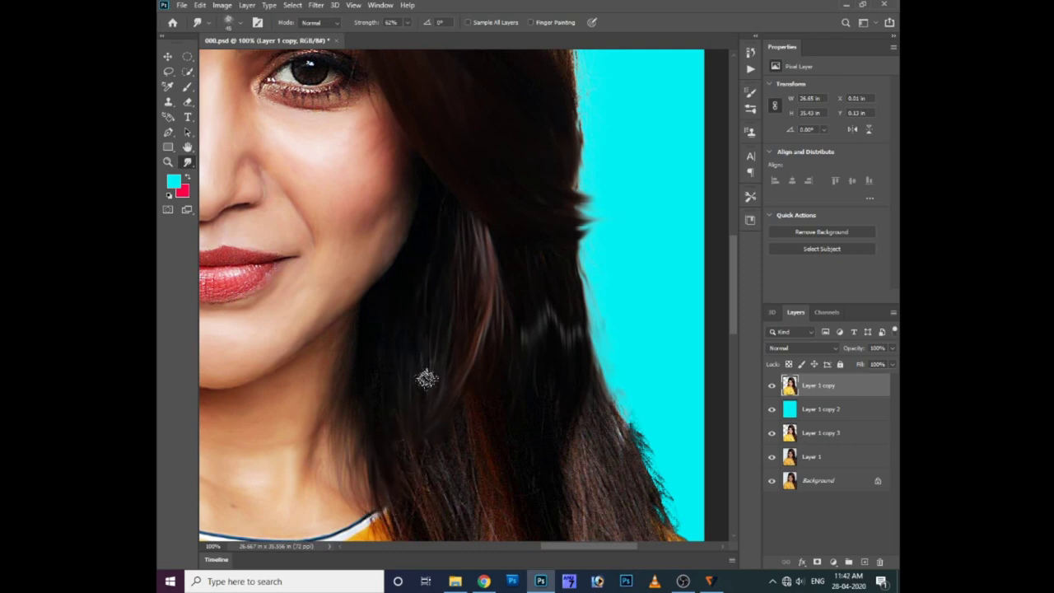
{"action": "scroll", "coordinate": [381, 371], "scroll_direction": "down", "scroll_amount": 3}
{"action": "scroll", "coordinate": [374, 346], "scroll_direction": "down", "scroll_amount": 2}
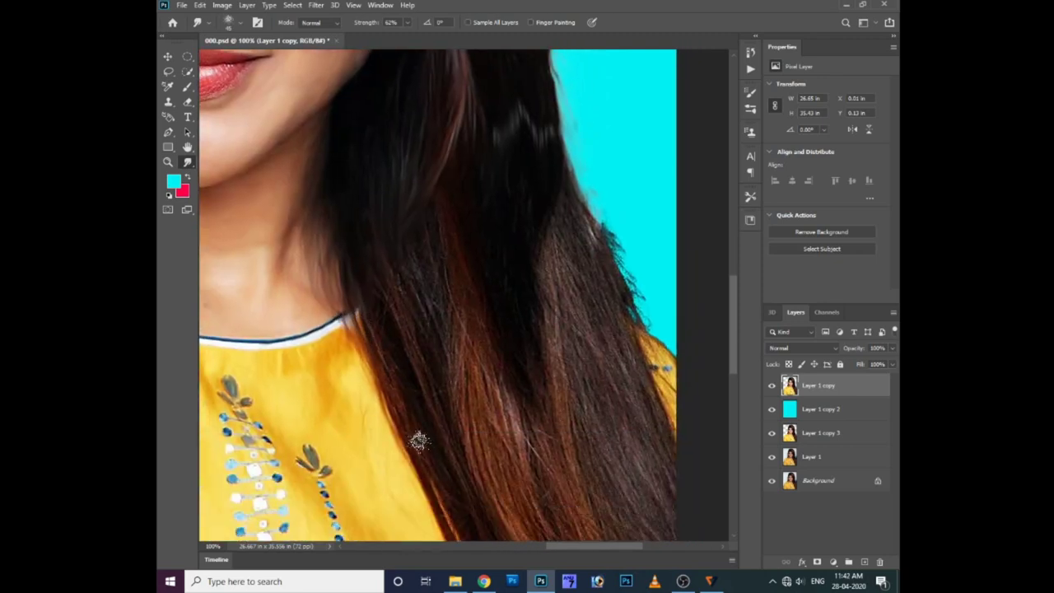
{"action": "mouse_move", "coordinate": [418, 442]}
{"action": "left_mouse_down"}
{"action": "mouse_move", "coordinate": [418, 301]}
{"action": "mouse_move", "coordinate": [433, 501]}
{"action": "left_mouse_up"}
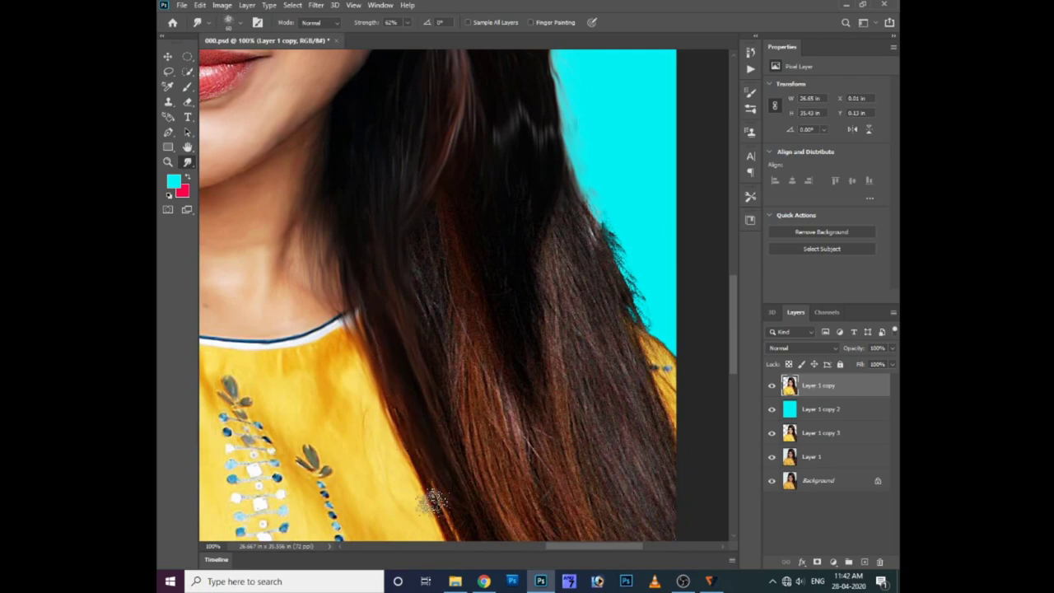
{"action": "scroll", "coordinate": [438, 297], "scroll_direction": "up", "scroll_amount": 2}
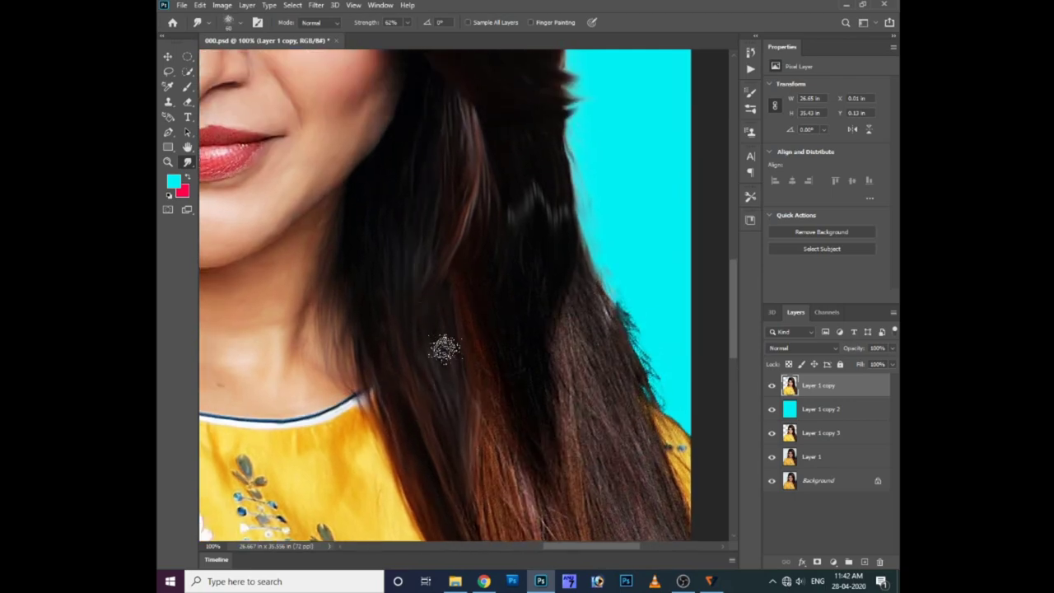
{"action": "scroll", "coordinate": [457, 321], "scroll_direction": "down", "scroll_amount": 2}
{"action": "scroll", "coordinate": [476, 263], "scroll_direction": "down", "scroll_amount": 2}
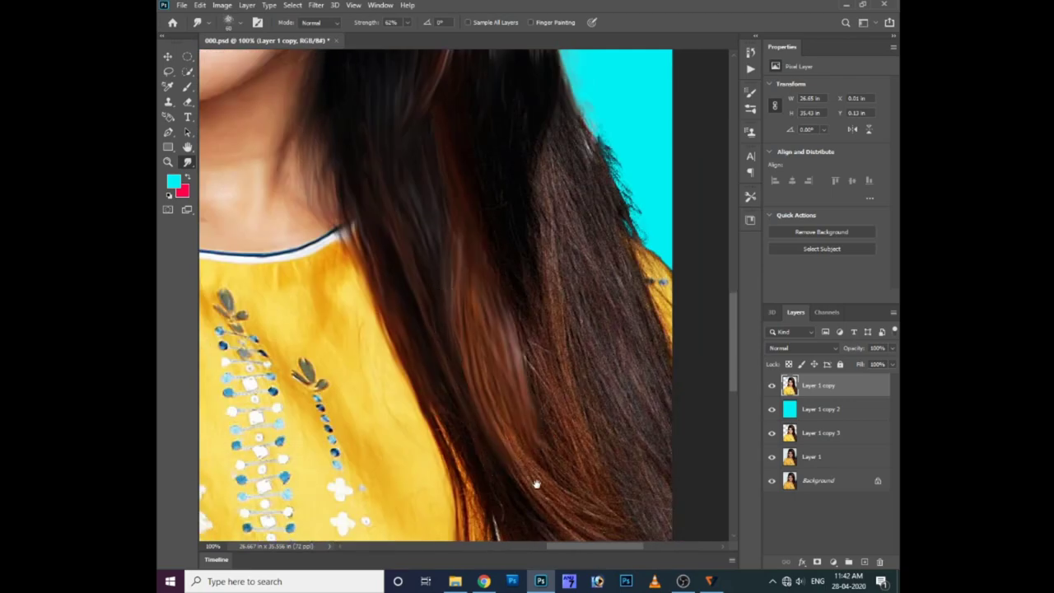
{"action": "scroll", "coordinate": [536, 485], "scroll_direction": "down", "scroll_amount": 3}
{"action": "scroll", "coordinate": [536, 485], "scroll_direction": "right", "scroll_amount": 2}
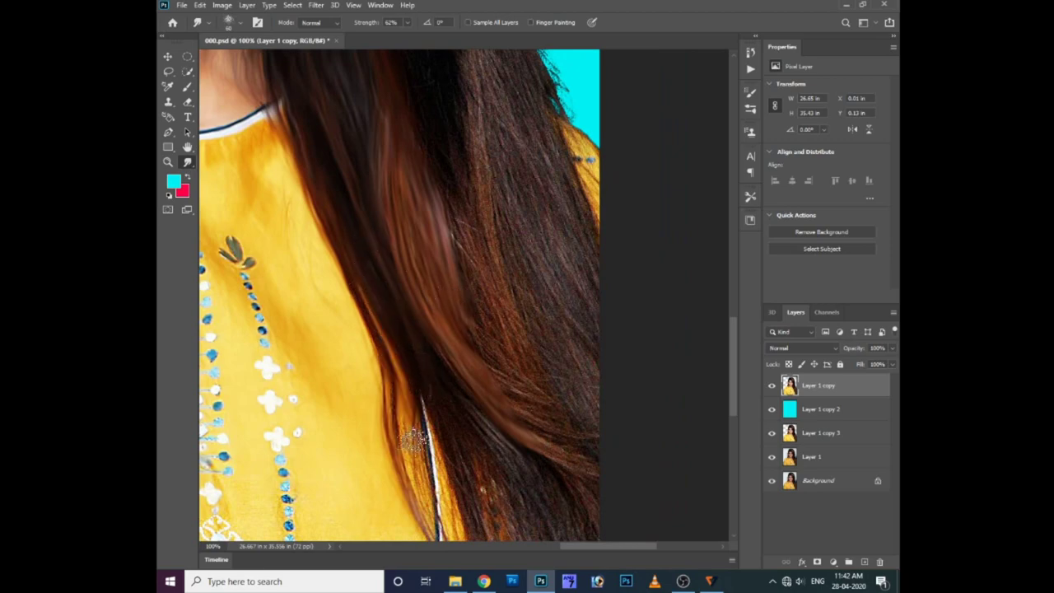
{"action": "scroll", "coordinate": [416, 420], "scroll_direction": "down", "scroll_amount": 2}
{"action": "scroll", "coordinate": [437, 370], "scroll_direction": "down", "scroll_amount": 2}
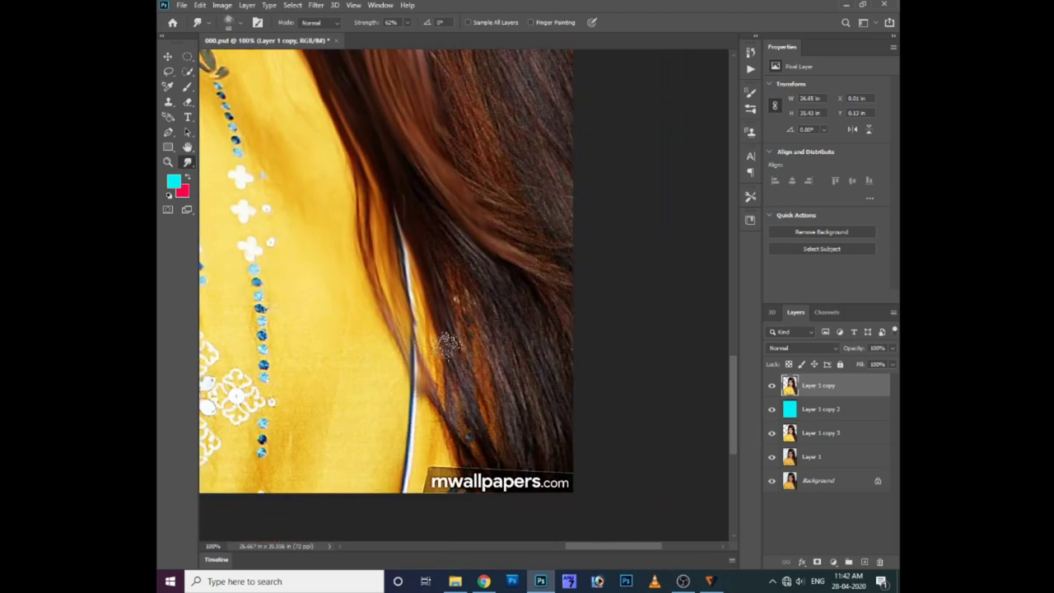
{"action": "mouse_move", "coordinate": [446, 344]}
{"action": "left_mouse_down"}
{"action": "mouse_move", "coordinate": [447, 360]}
{"action": "mouse_move", "coordinate": [447, 236]}
{"action": "mouse_move", "coordinate": [502, 332]}
{"action": "mouse_move", "coordinate": [560, 330]}
{"action": "mouse_move", "coordinate": [546, 423]}
{"action": "mouse_move", "coordinate": [464, 417]}
{"action": "mouse_move", "coordinate": [474, 388]}
{"action": "mouse_move", "coordinate": [440, 505]}
{"action": "mouse_move", "coordinate": [522, 453]}
{"action": "mouse_move", "coordinate": [522, 276]}
{"action": "mouse_move", "coordinate": [566, 506]}
{"action": "mouse_move", "coordinate": [483, 482]}
{"action": "mouse_move", "coordinate": [522, 477]}
{"action": "mouse_move", "coordinate": [435, 470]}
{"action": "mouse_move", "coordinate": [457, 516]}
{"action": "left_mouse_up"}
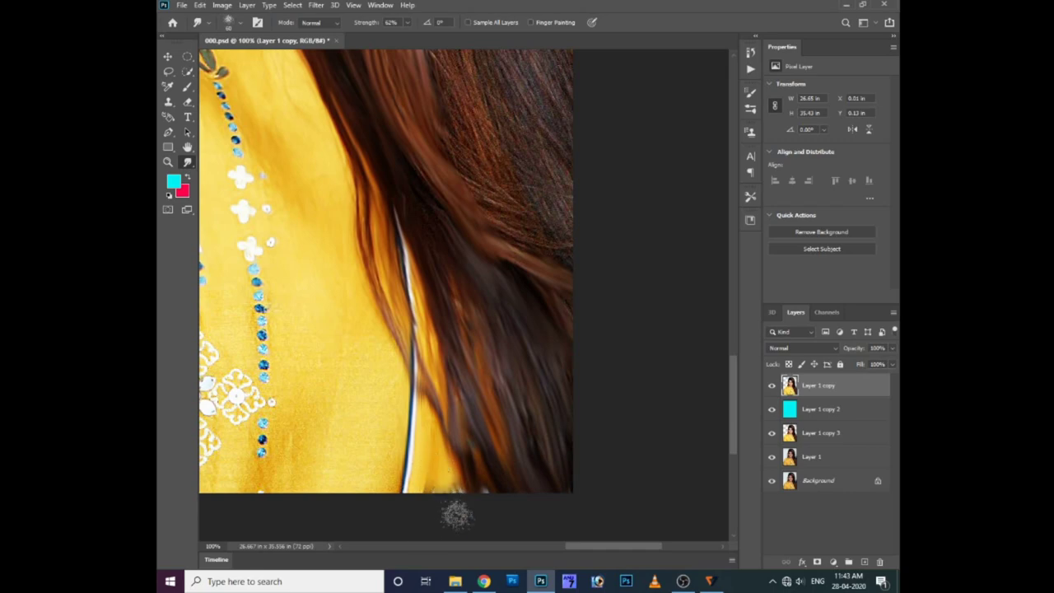
Step: Smooth the streaky hair texture over the yellow top at the right edge
{"action": "left_click_drag", "start_coordinate": [477, 165], "coordinate": [502, 282]}
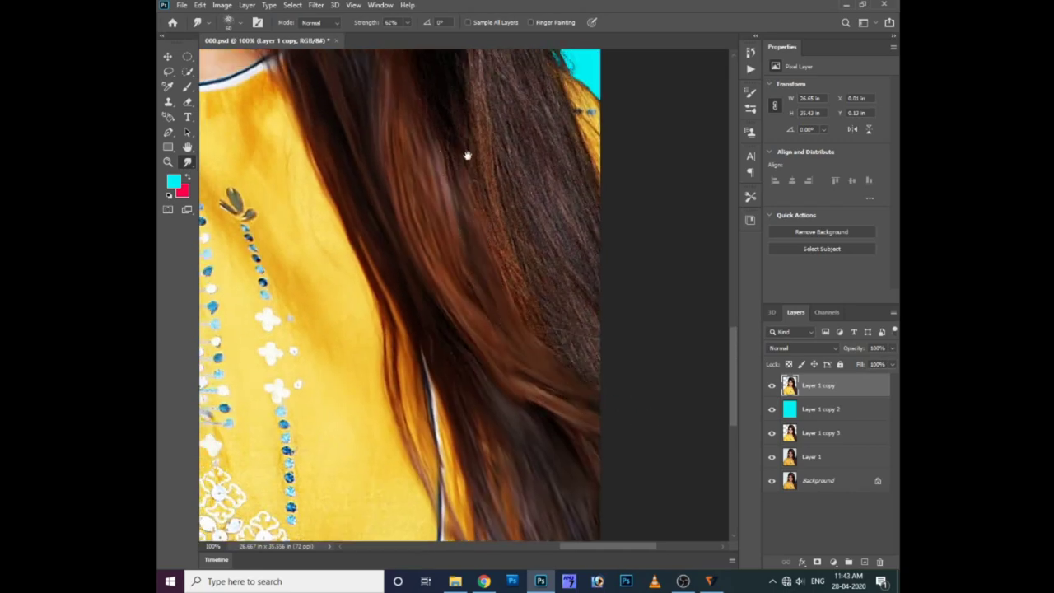
{"action": "left_click_drag", "start_coordinate": [467, 155], "coordinate": [499, 225]}
{"action": "left_click_drag", "start_coordinate": [502, 294], "coordinate": [513, 252]}
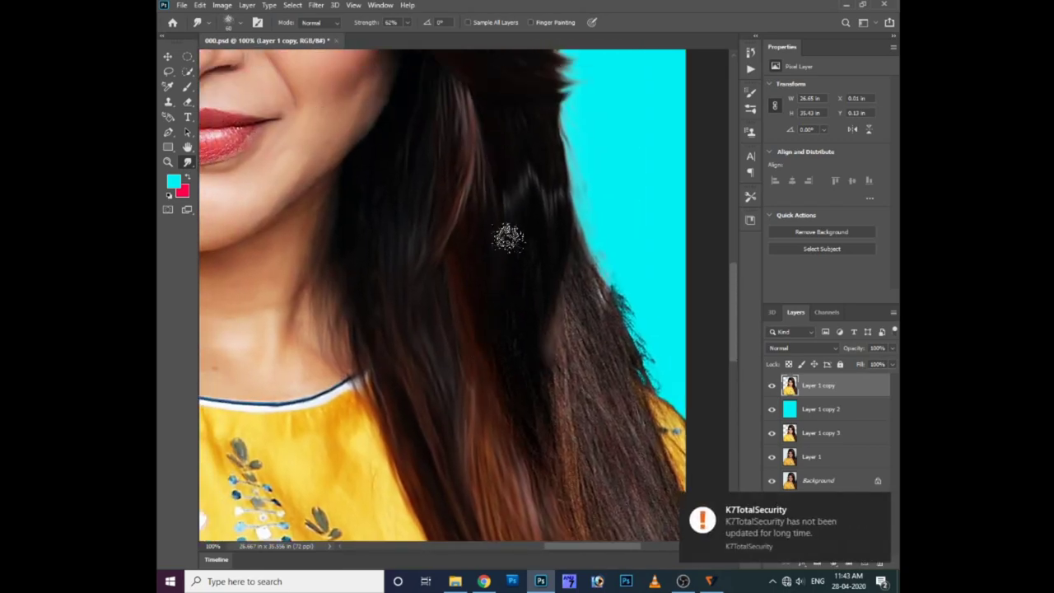
{"action": "left_click_drag", "start_coordinate": [562, 420], "coordinate": [523, 356]}
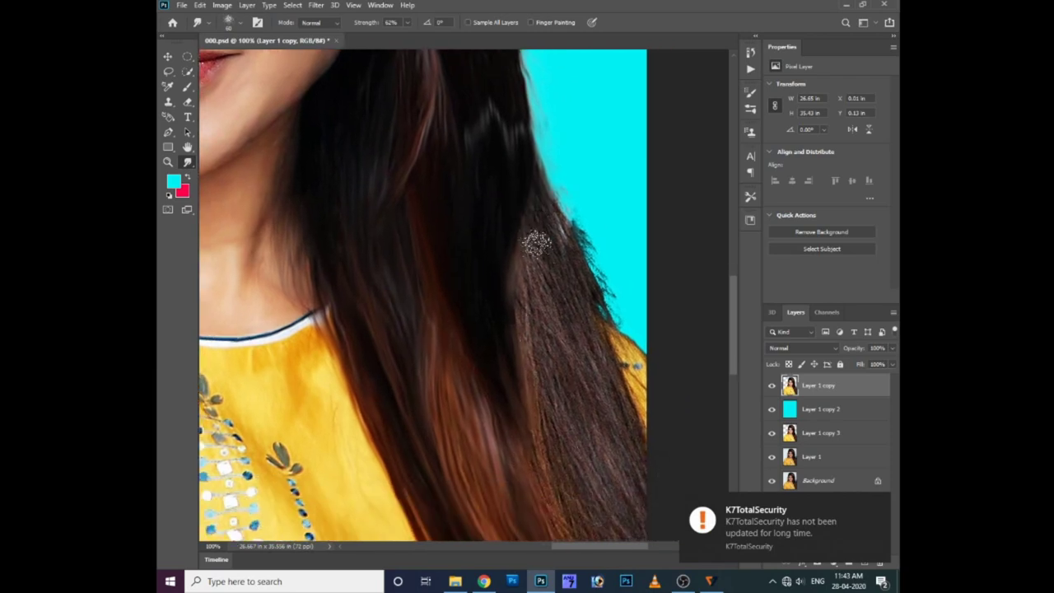
{"action": "scroll", "coordinate": [519, 288], "scroll_direction": "down", "scroll_amount": 3}
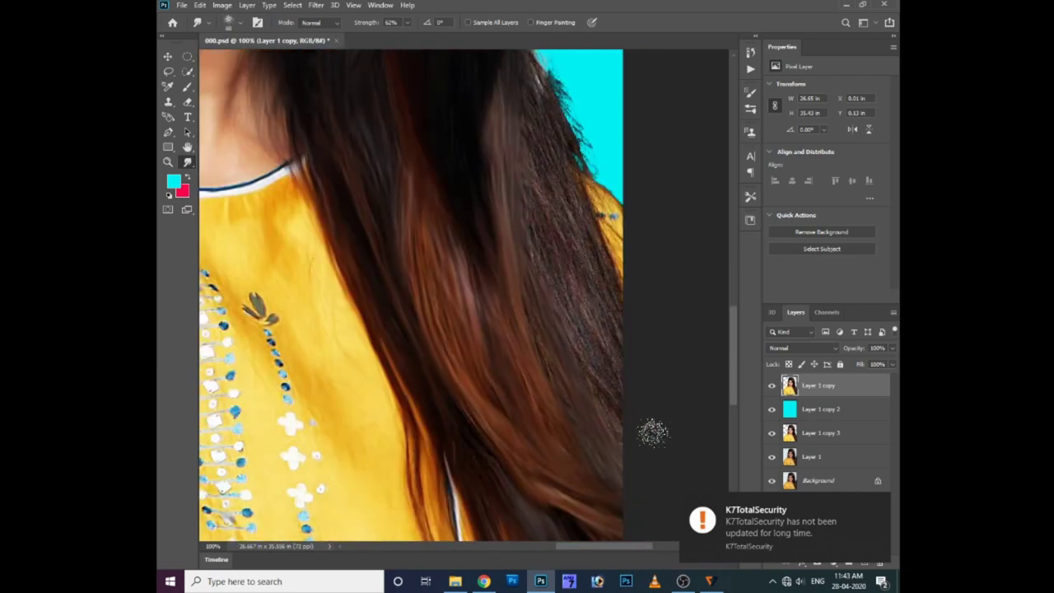
{"action": "scroll", "coordinate": [555, 295], "scroll_direction": "up", "scroll_amount": 1}
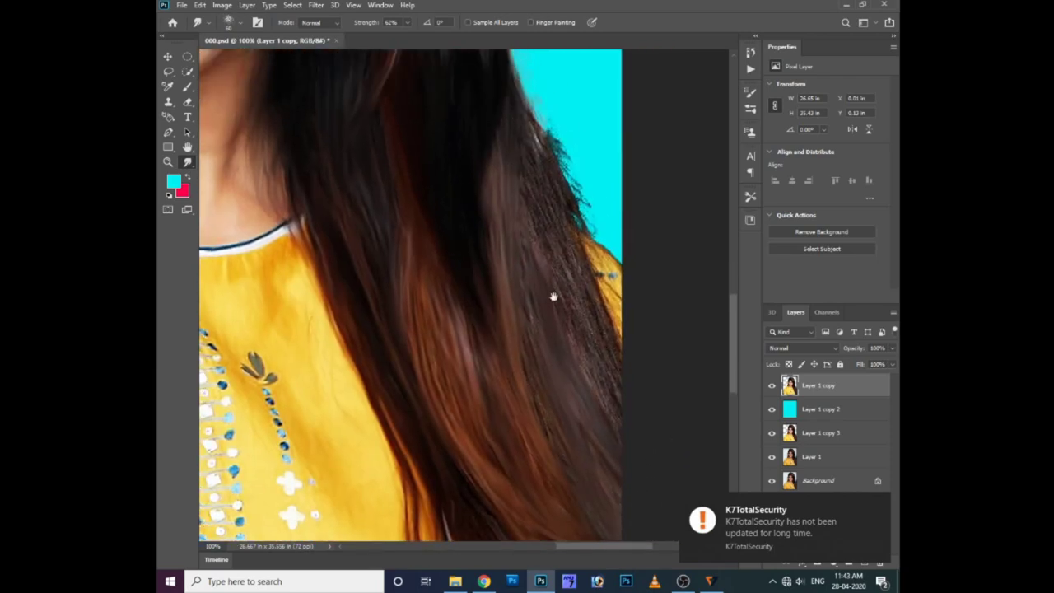
{"action": "mouse_move", "coordinate": [534, 172]}
{"action": "left_mouse_down"}
{"action": "mouse_move", "coordinate": [607, 358]}
{"action": "mouse_move", "coordinate": [586, 227]}
{"action": "left_mouse_up"}
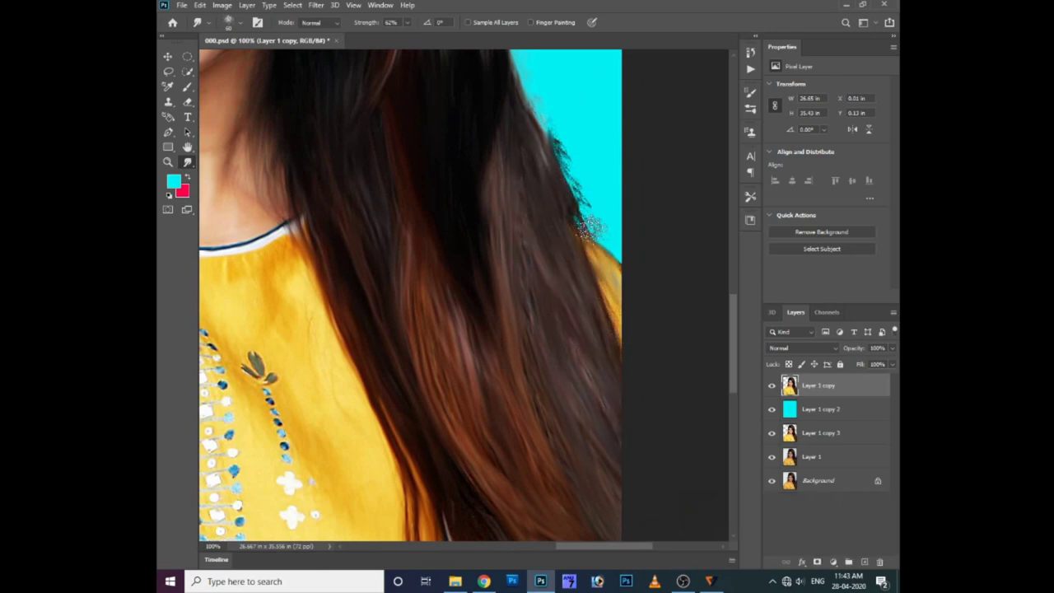
{"action": "scroll", "coordinate": [576, 231], "scroll_direction": "up", "scroll_amount": 2}
{"action": "scroll", "coordinate": [568, 198], "scroll_direction": "up", "scroll_amount": 2}
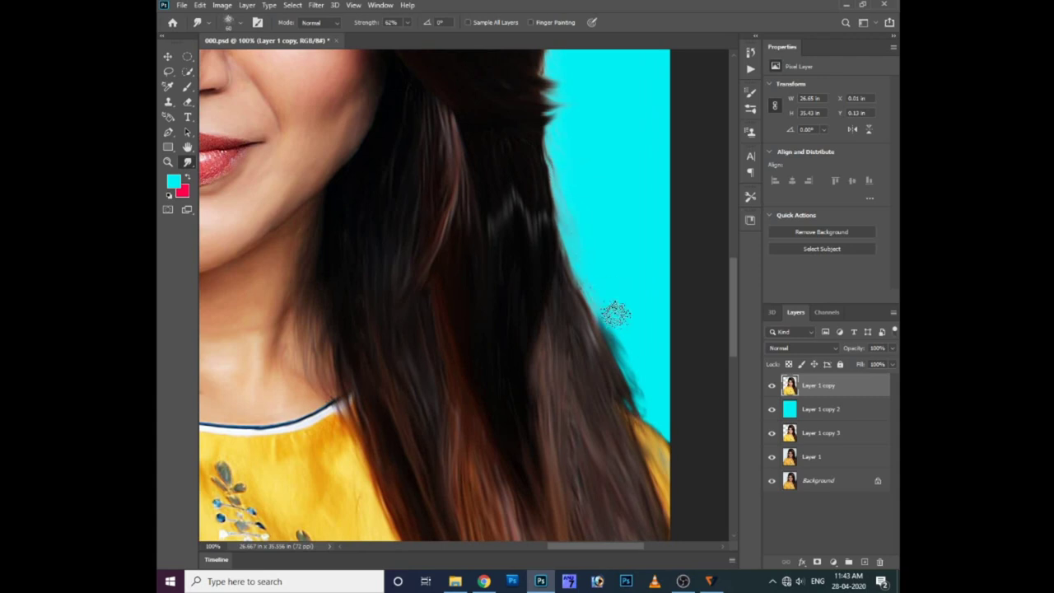
{"action": "scroll", "coordinate": [617, 313], "scroll_direction": "up", "scroll_amount": 1}
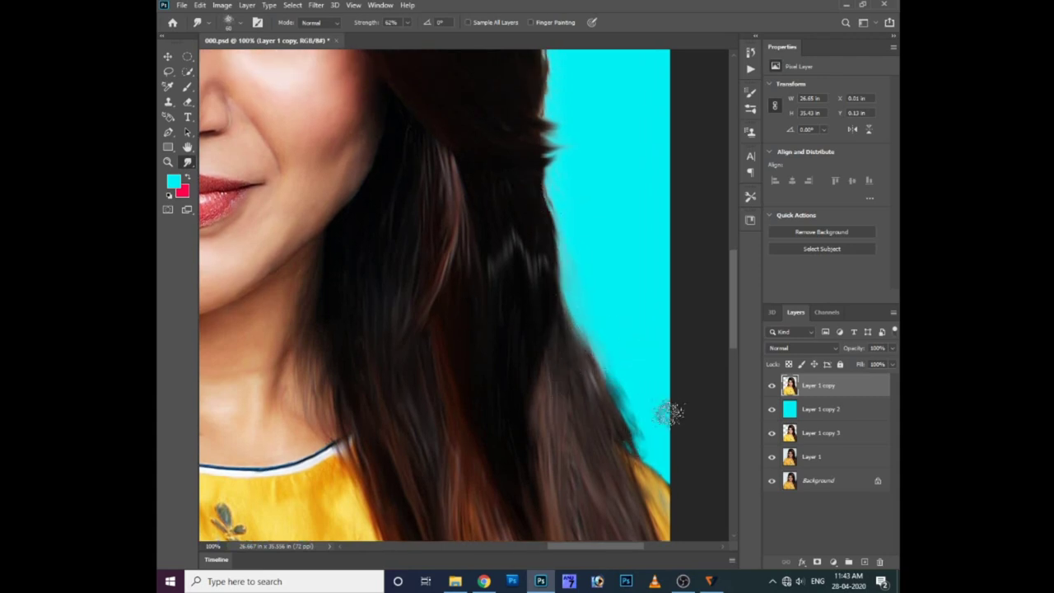
{"action": "scroll", "coordinate": [577, 272], "scroll_direction": "up", "scroll_amount": 3}
{"action": "scroll", "coordinate": [565, 386], "scroll_direction": "up", "scroll_amount": 4}
{"action": "scroll", "coordinate": [411, 329], "scroll_direction": "up", "scroll_amount": 2}
Step: Smudge the hair at the parting and crown, and its edge against the cyan
{"action": "scroll", "coordinate": [330, 325], "scroll_direction": "up", "scroll_amount": 1}
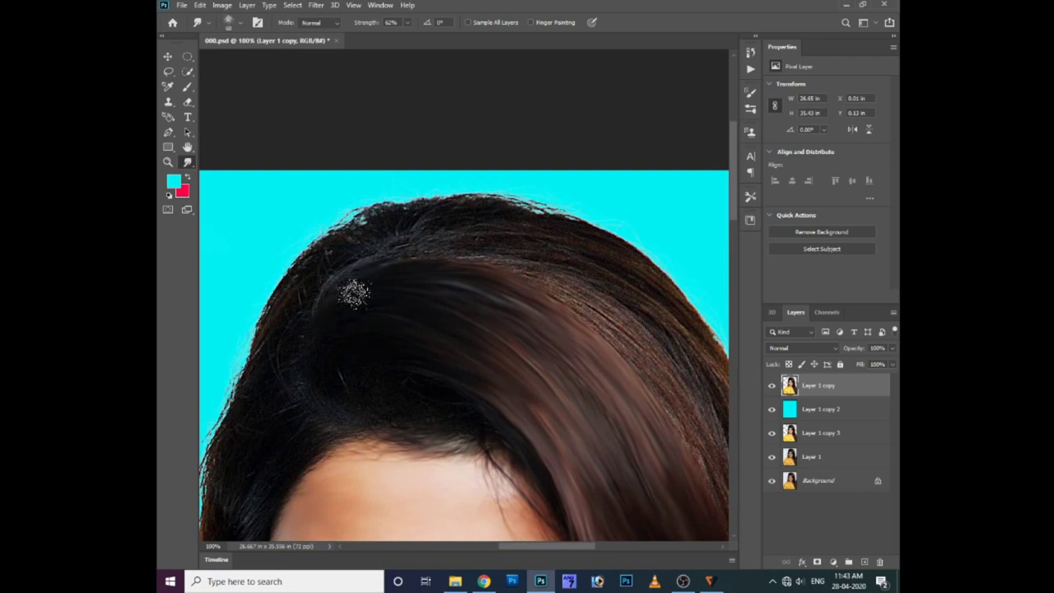
{"action": "left_click_drag", "start_coordinate": [323, 326], "coordinate": [461, 243]}
{"action": "mouse_move", "coordinate": [570, 243]}
{"action": "left_mouse_down"}
{"action": "mouse_move", "coordinate": [428, 252]}
{"action": "mouse_move", "coordinate": [534, 262]}
{"action": "mouse_move", "coordinate": [559, 280]}
{"action": "left_mouse_up"}
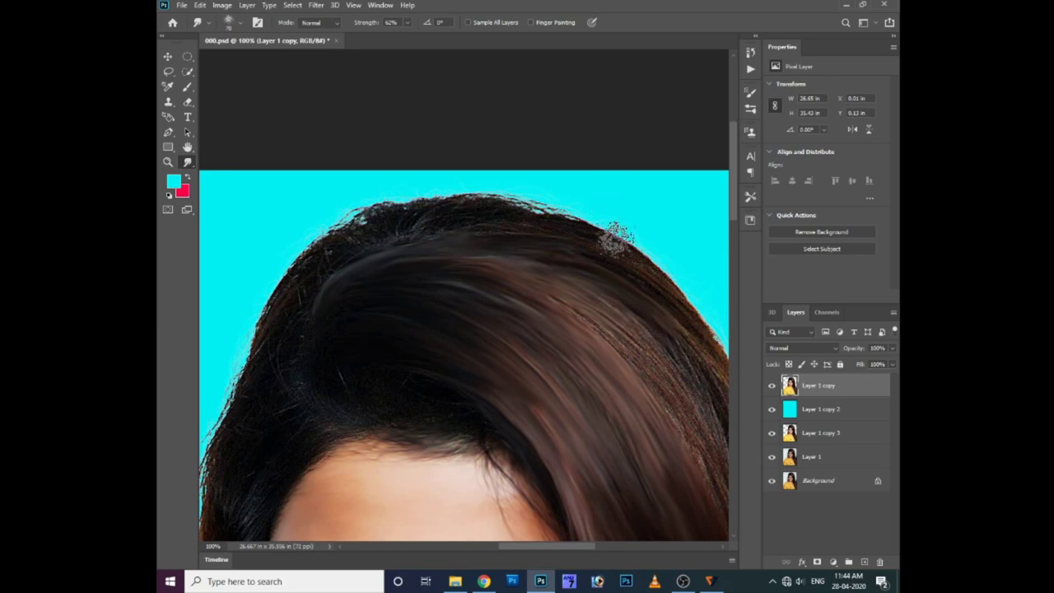
{"action": "left_click_drag", "start_coordinate": [557, 306], "coordinate": [484, 249]}
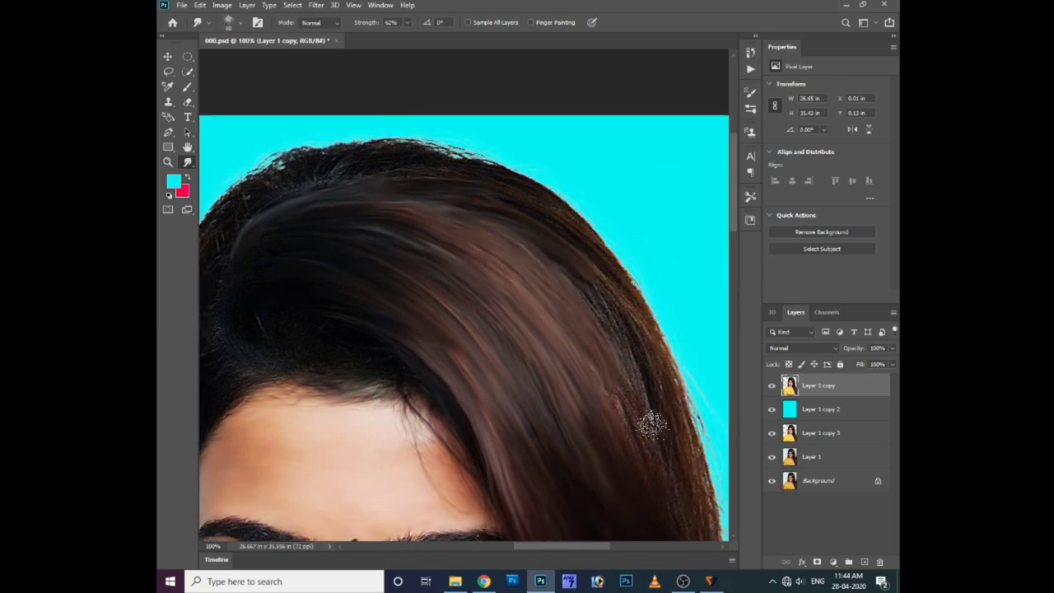
{"action": "left_click_drag", "start_coordinate": [668, 440], "coordinate": [627, 275]}
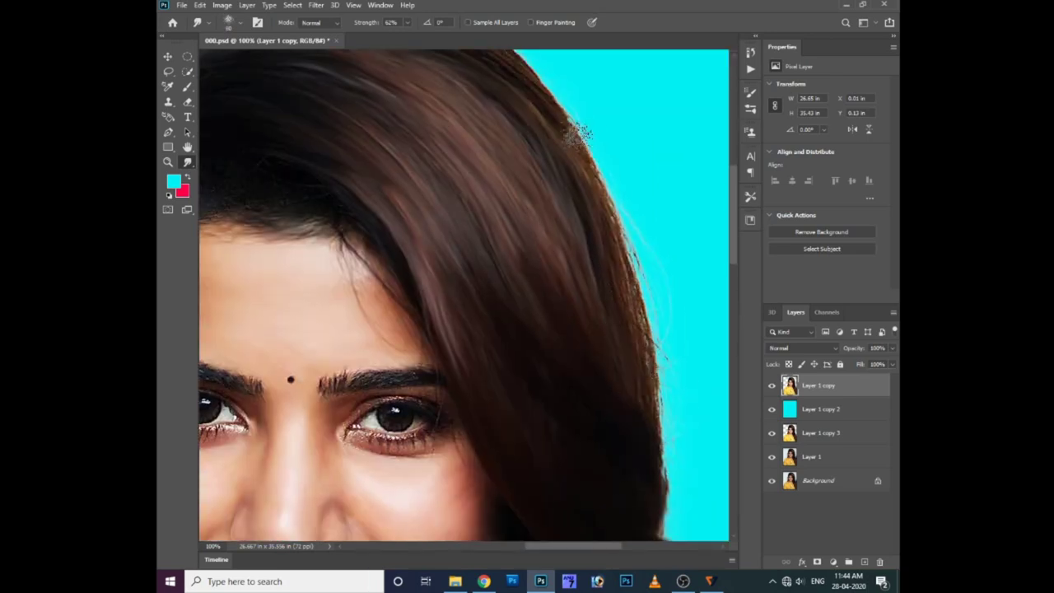
{"action": "mouse_move", "coordinate": [577, 136]}
{"action": "left_mouse_down"}
{"action": "mouse_move", "coordinate": [640, 294]}
{"action": "mouse_move", "coordinate": [631, 412]}
{"action": "mouse_move", "coordinate": [675, 482]}
{"action": "mouse_move", "coordinate": [623, 346]}
{"action": "mouse_move", "coordinate": [635, 450]}
{"action": "left_mouse_up"}
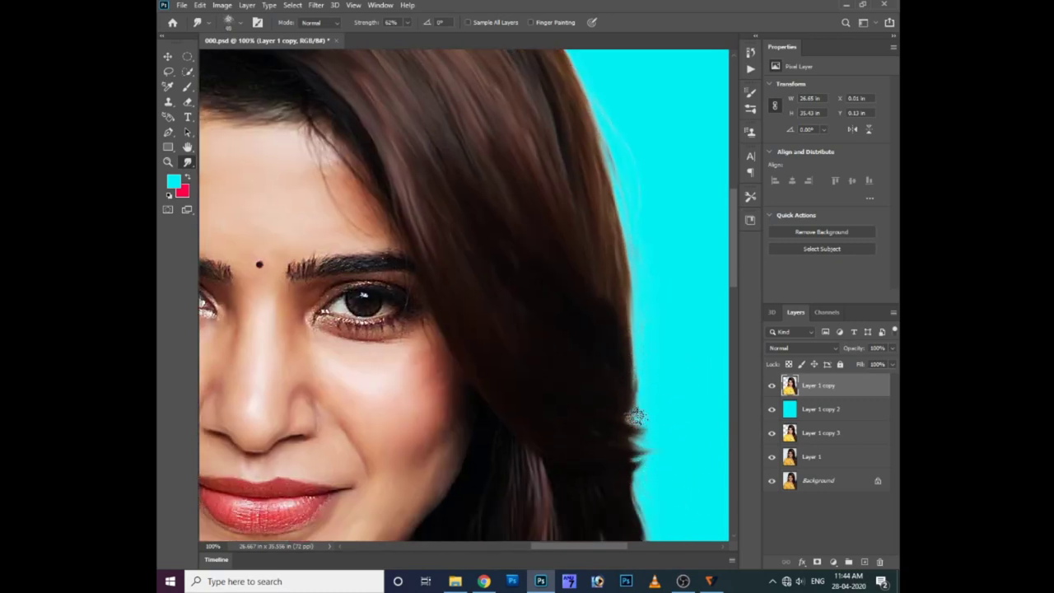
{"action": "scroll", "coordinate": [551, 231], "scroll_direction": "up", "scroll_amount": 3}
{"action": "scroll", "coordinate": [371, 242], "scroll_direction": "up", "scroll_amount": 3}
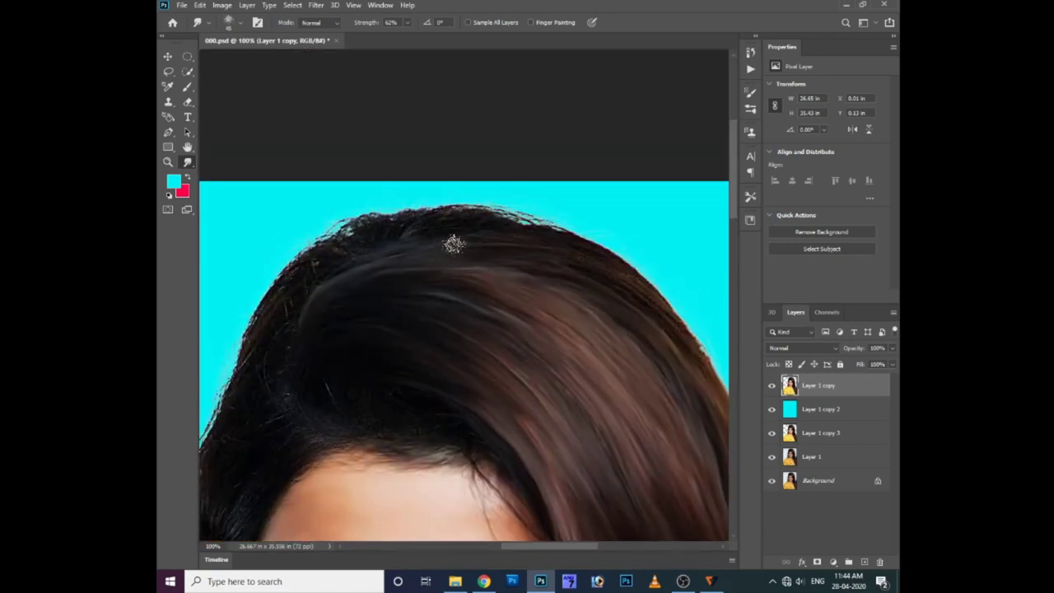
Step: Smooth the hair edge along the head top, left hairline and strands above the eyebrow
{"action": "left_click_drag", "start_coordinate": [672, 296], "coordinate": [615, 267]}
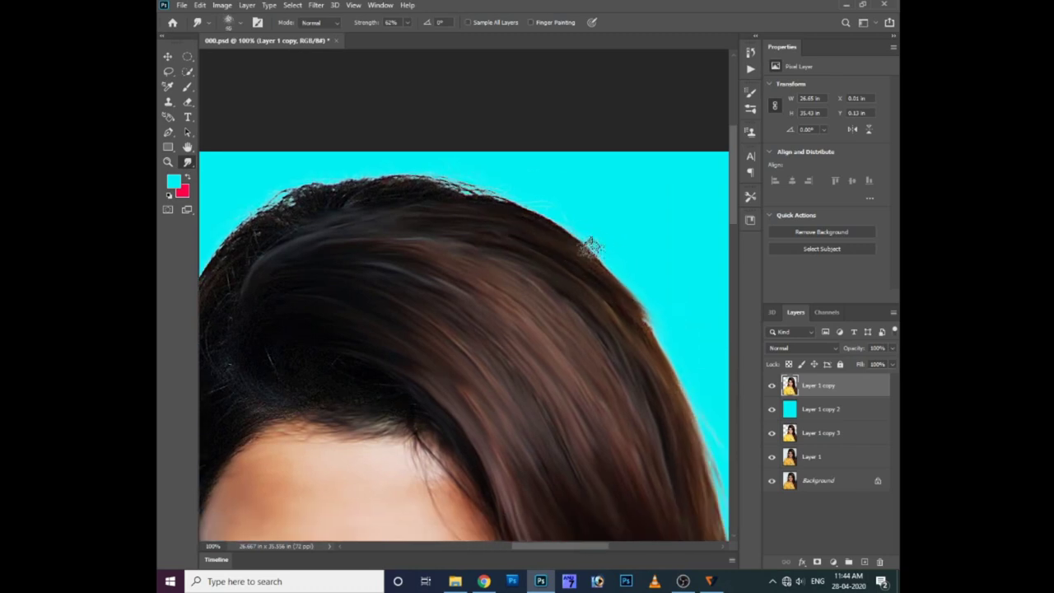
{"action": "left_click_drag", "start_coordinate": [351, 221], "coordinate": [384, 294]}
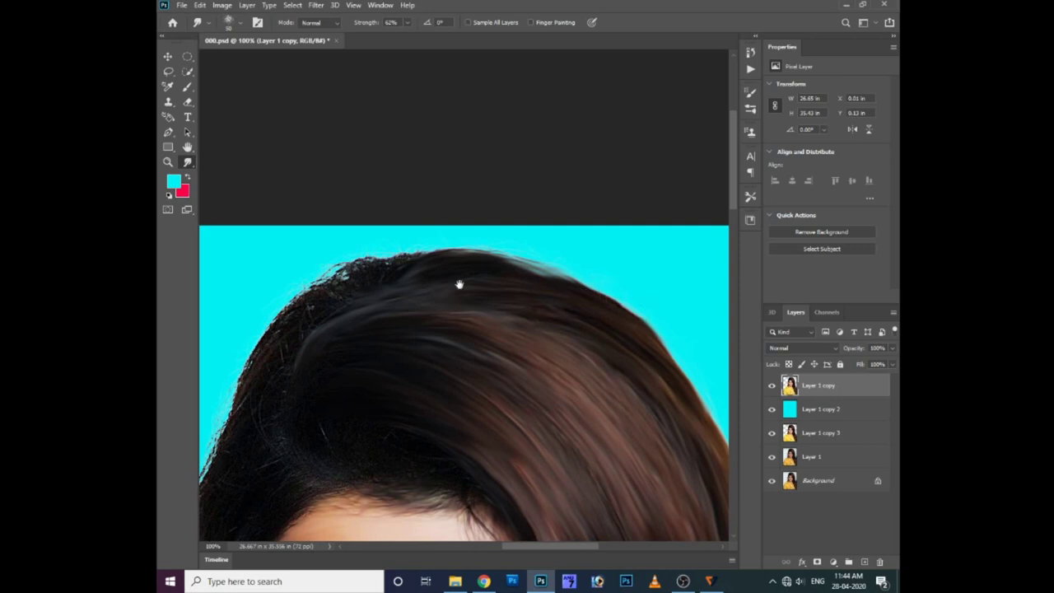
{"action": "left_click_drag", "start_coordinate": [458, 283], "coordinate": [549, 279]}
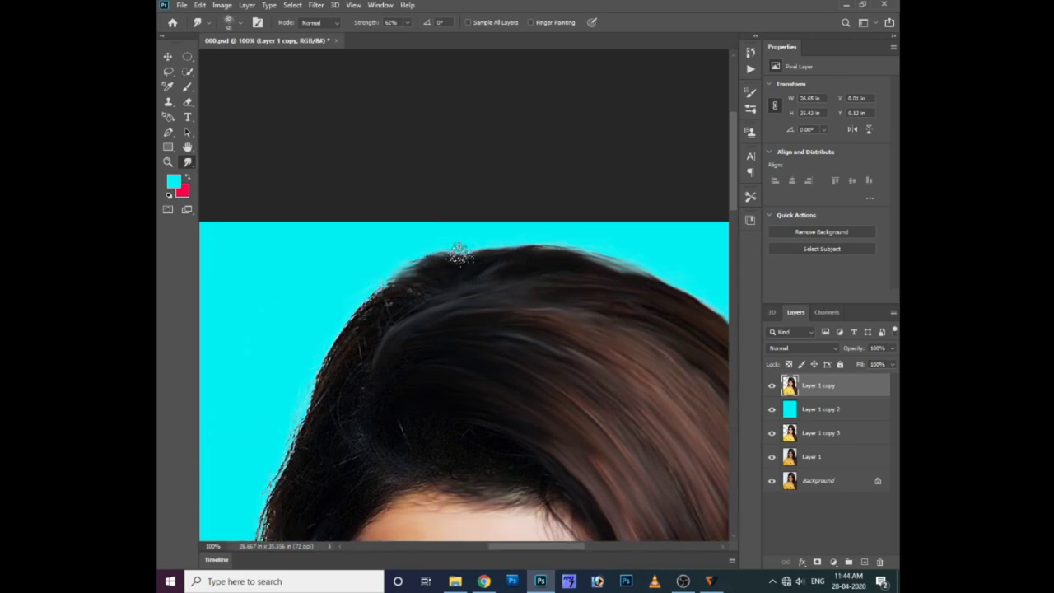
{"action": "mouse_move", "coordinate": [421, 273]}
{"action": "left_mouse_down"}
{"action": "mouse_move", "coordinate": [356, 311]}
{"action": "mouse_move", "coordinate": [390, 294]}
{"action": "mouse_move", "coordinate": [337, 346]}
{"action": "mouse_move", "coordinate": [411, 303]}
{"action": "left_mouse_up"}
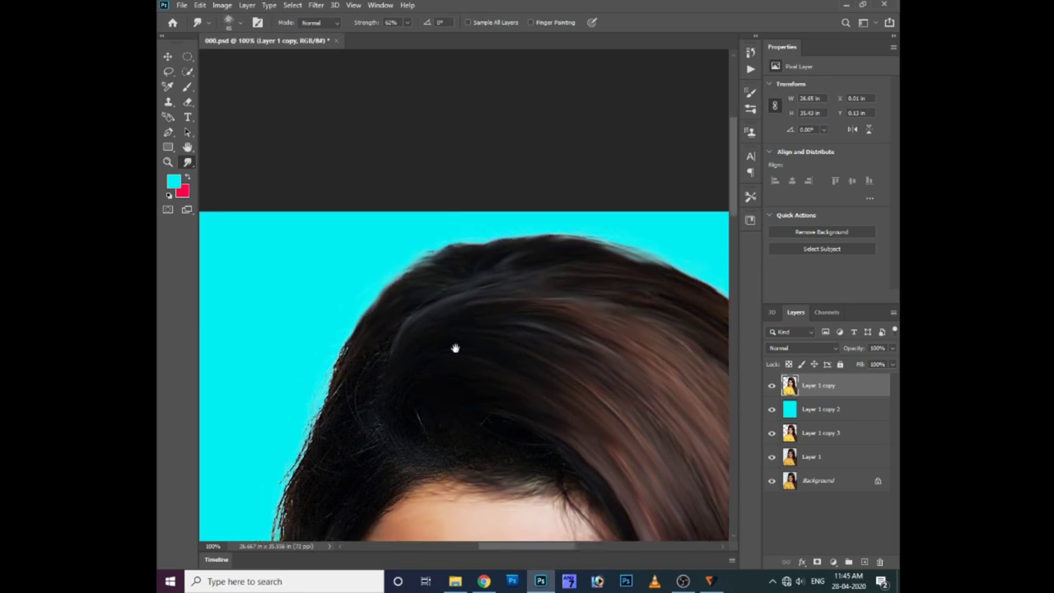
{"action": "scroll", "coordinate": [454, 348], "scroll_direction": "down", "scroll_amount": 2}
{"action": "scroll", "coordinate": [454, 348], "scroll_direction": "left", "scroll_amount": 2}
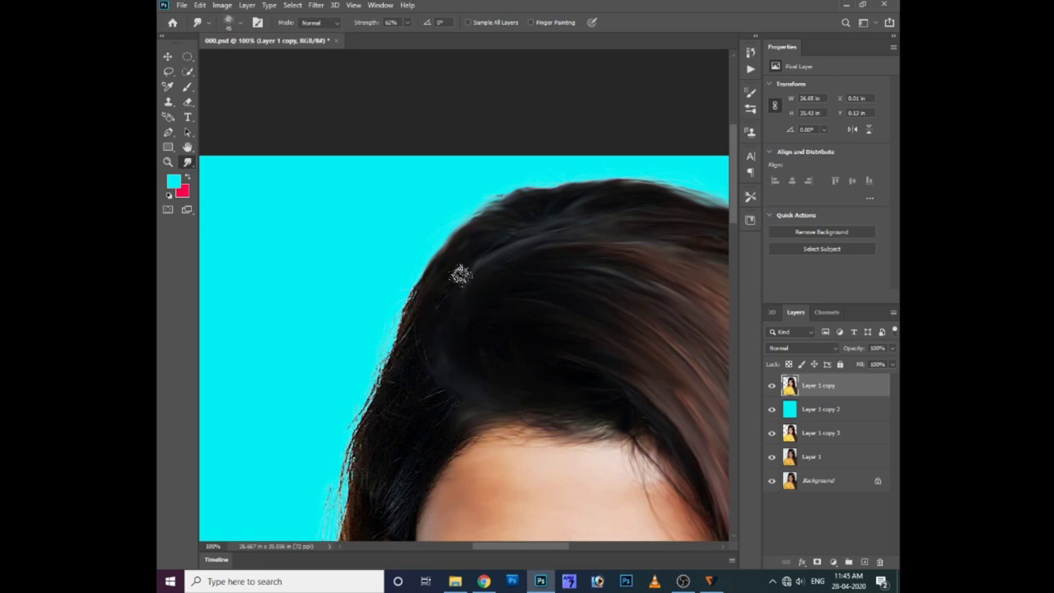
{"action": "scroll", "coordinate": [464, 311], "scroll_direction": "down", "scroll_amount": 2}
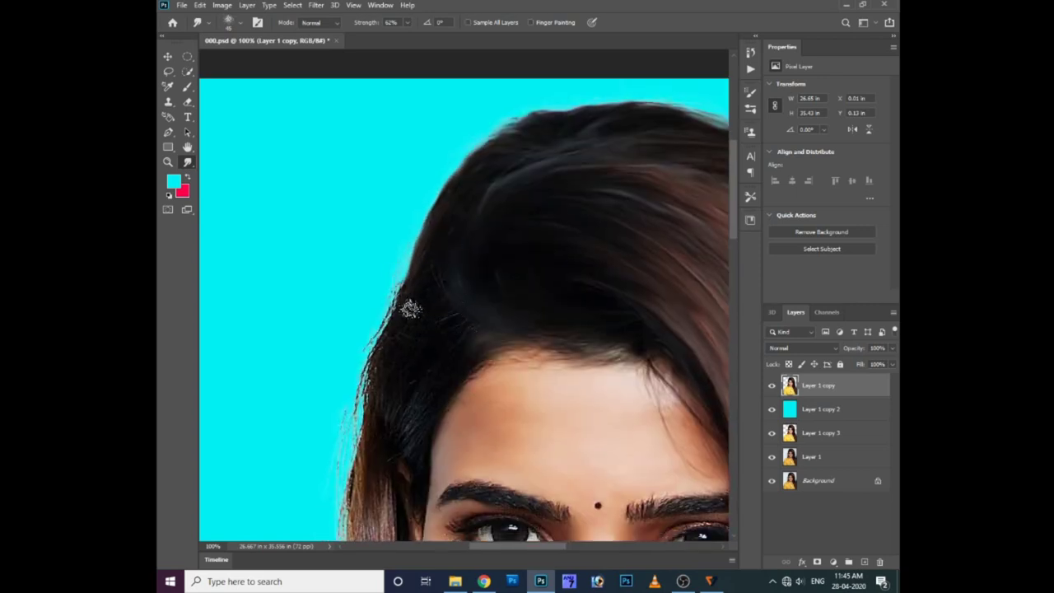
{"action": "left_click_drag", "start_coordinate": [409, 268], "coordinate": [371, 383]}
{"action": "left_click_drag", "start_coordinate": [415, 350], "coordinate": [454, 302]}
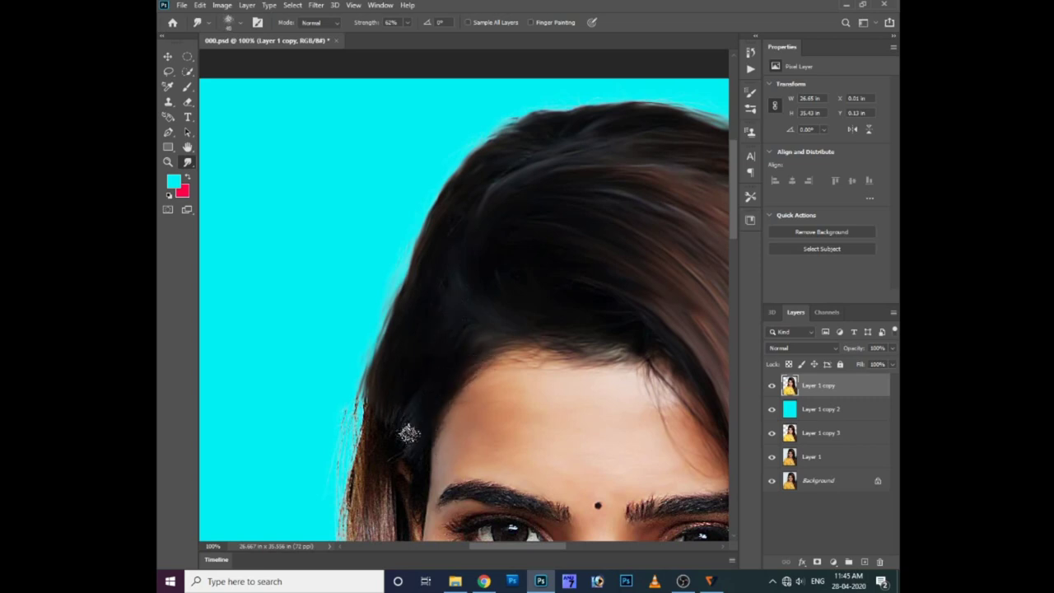
{"action": "left_click_drag", "start_coordinate": [407, 436], "coordinate": [431, 358]}
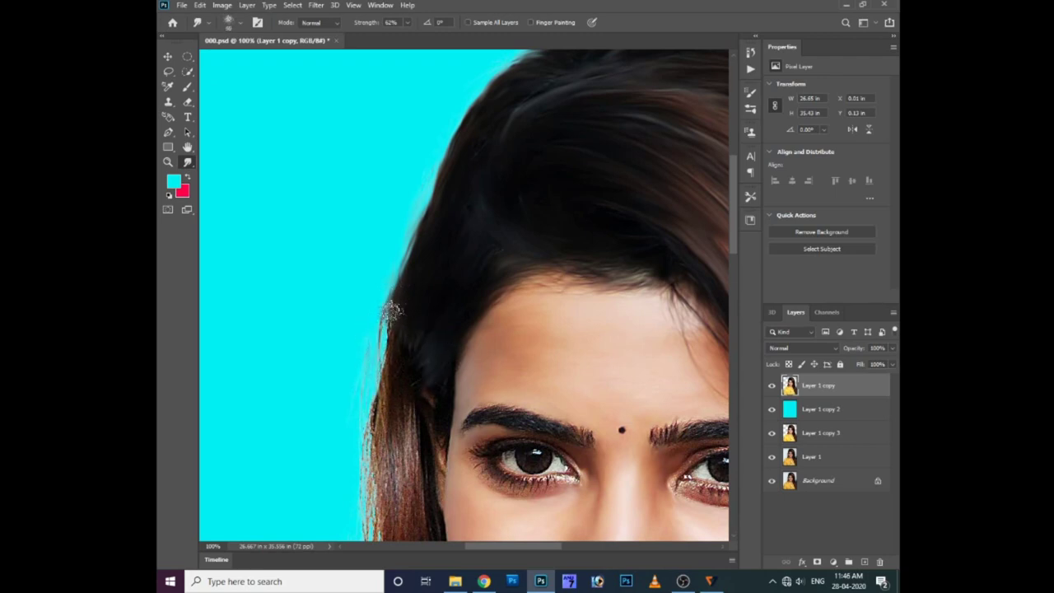
Step: Blend away stray strands on the left hair edge and push the lower-left tip outward
{"action": "left_click_drag", "start_coordinate": [377, 463], "coordinate": [362, 364]}
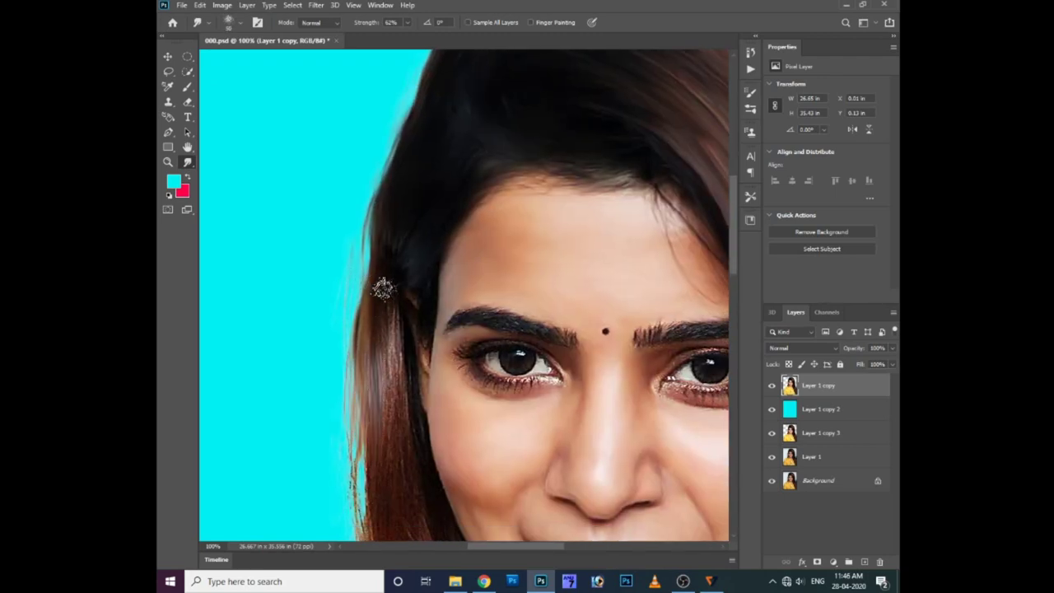
{"action": "scroll", "coordinate": [391, 346], "scroll_direction": "down", "scroll_amount": 3}
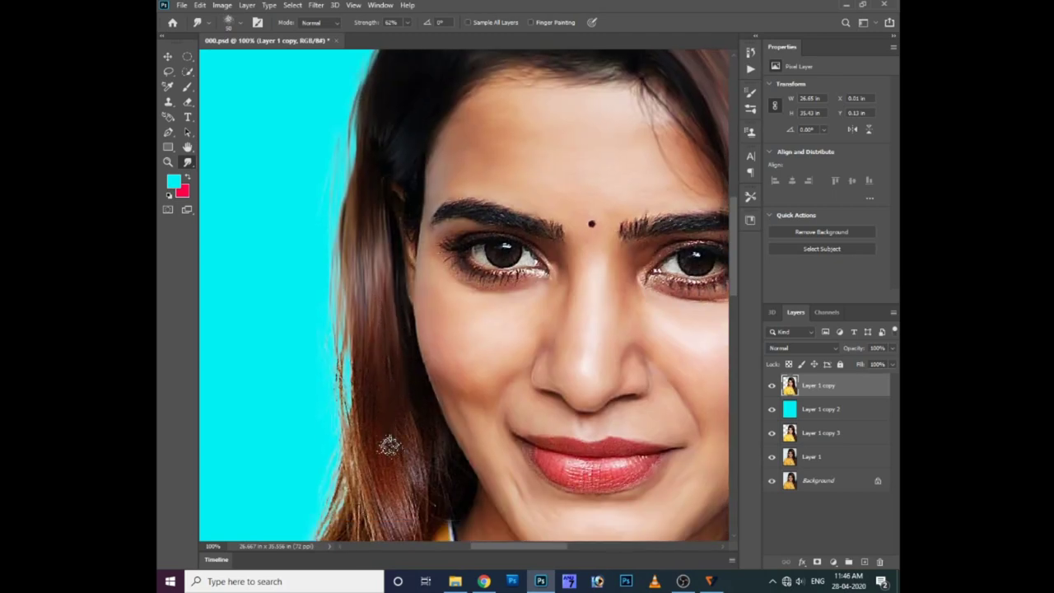
{"action": "left_click_drag", "start_coordinate": [349, 449], "coordinate": [370, 353]}
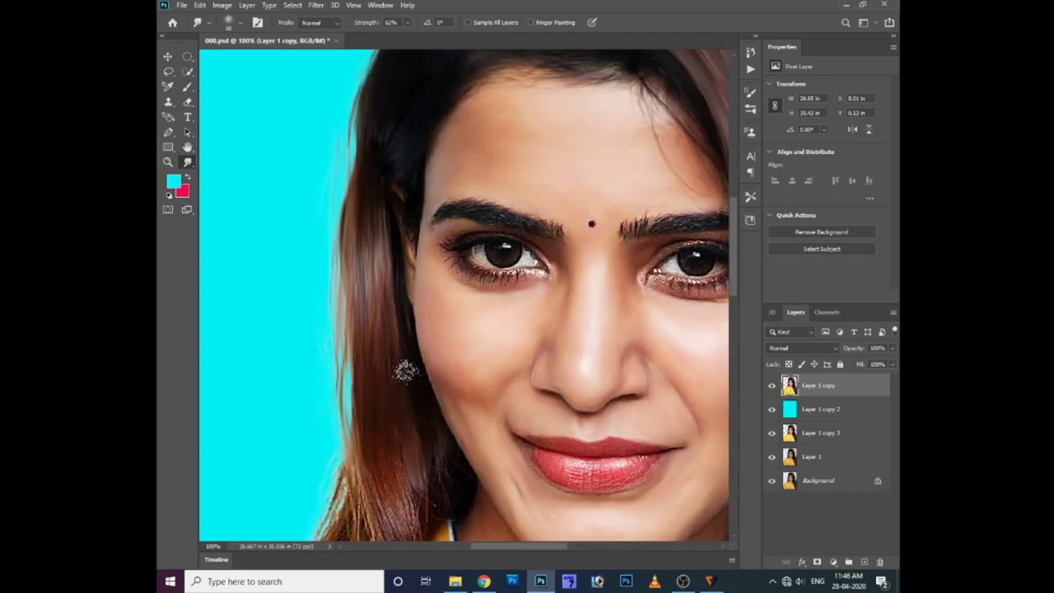
{"action": "scroll", "coordinate": [355, 474], "scroll_direction": "down", "scroll_amount": 3}
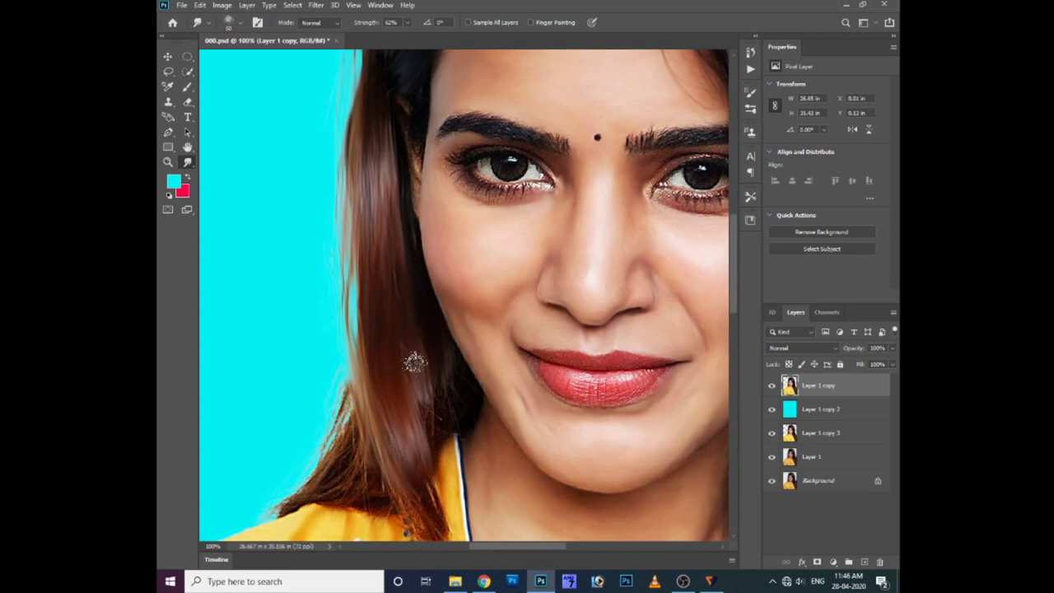
{"action": "scroll", "coordinate": [386, 386], "scroll_direction": "down", "scroll_amount": 2}
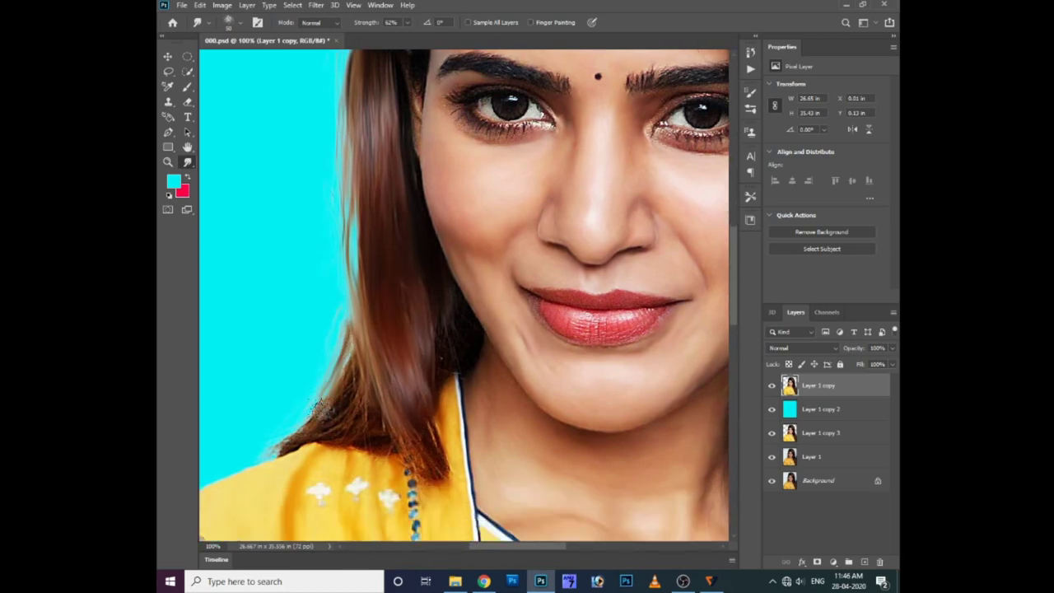
{"action": "left_click_drag", "start_coordinate": [340, 321], "coordinate": [257, 452]}
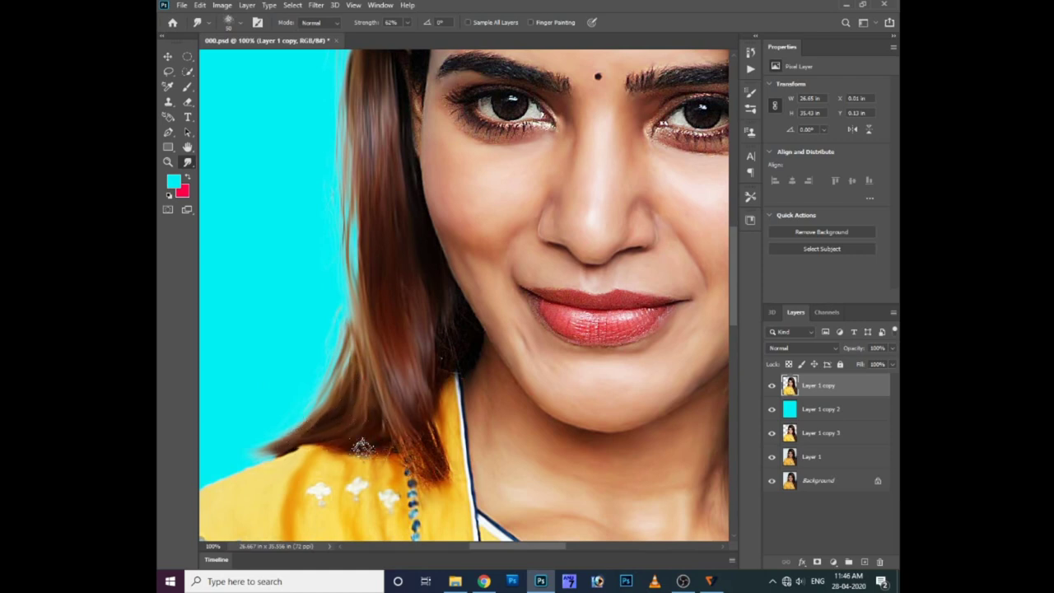
Step: Pan over the face, hairline and hair ends to review the softened left edge
{"action": "left_click_drag", "start_coordinate": [416, 453], "coordinate": [444, 387]}
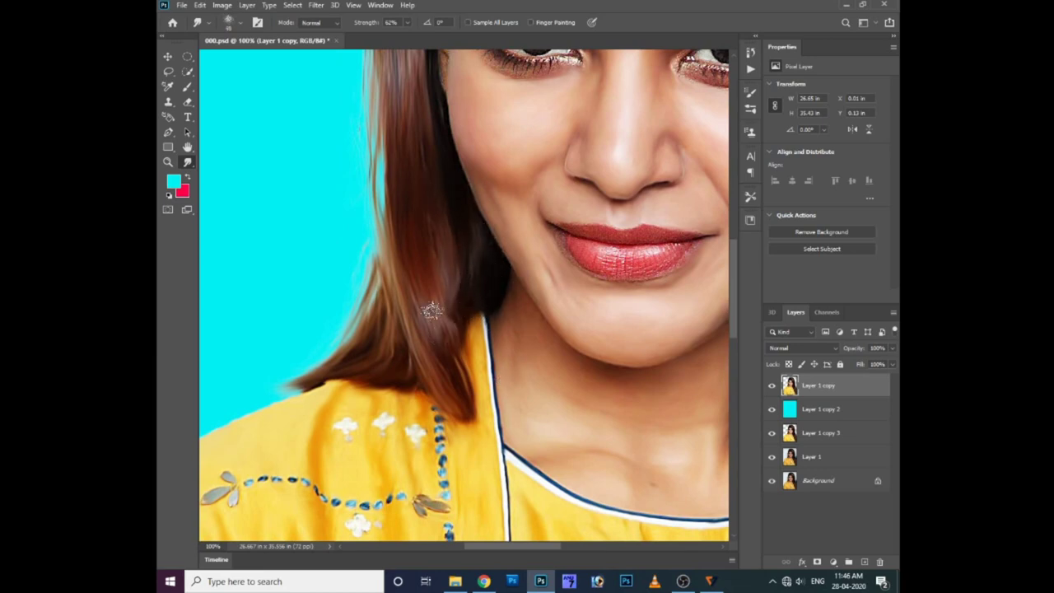
{"action": "left_click_drag", "start_coordinate": [418, 172], "coordinate": [365, 353]}
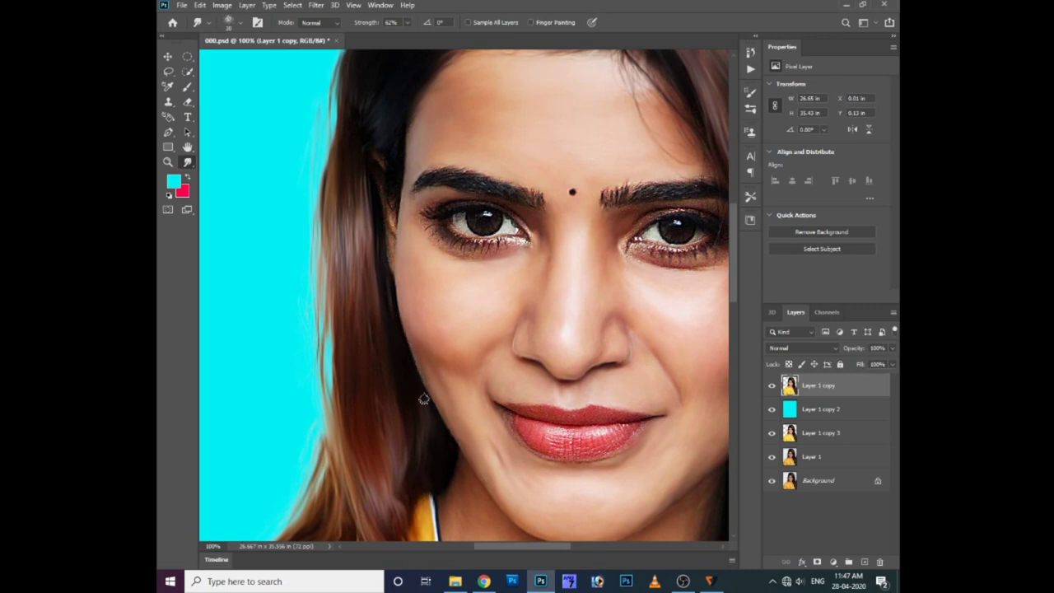
{"action": "mouse_move", "coordinate": [408, 363]}
{"action": "left_mouse_down"}
{"action": "mouse_move", "coordinate": [384, 369]}
{"action": "mouse_move", "coordinate": [477, 420]}
{"action": "left_mouse_up"}
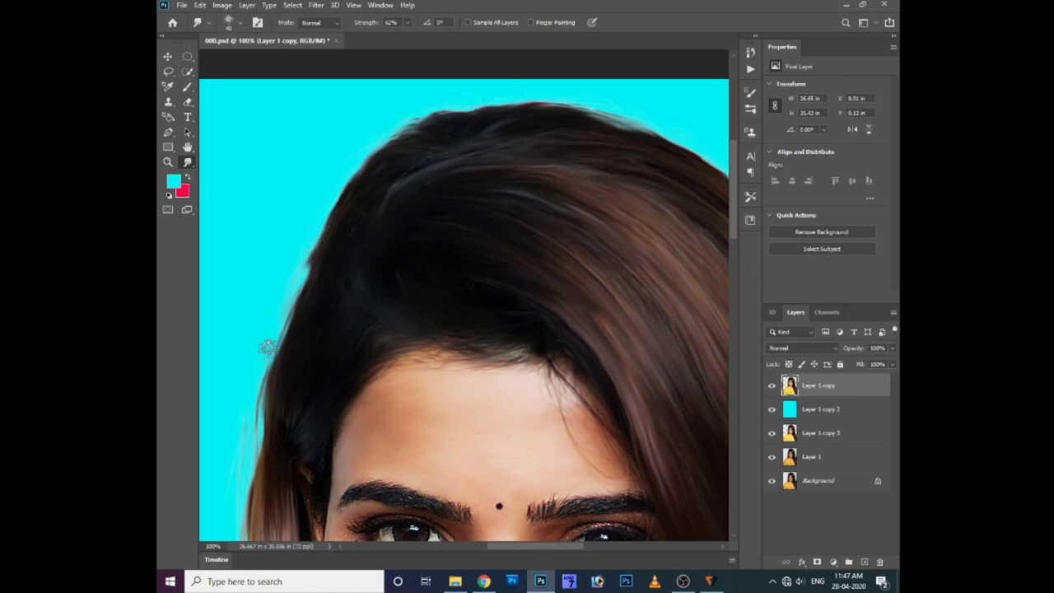
{"action": "left_click_drag", "start_coordinate": [323, 249], "coordinate": [374, 210]}
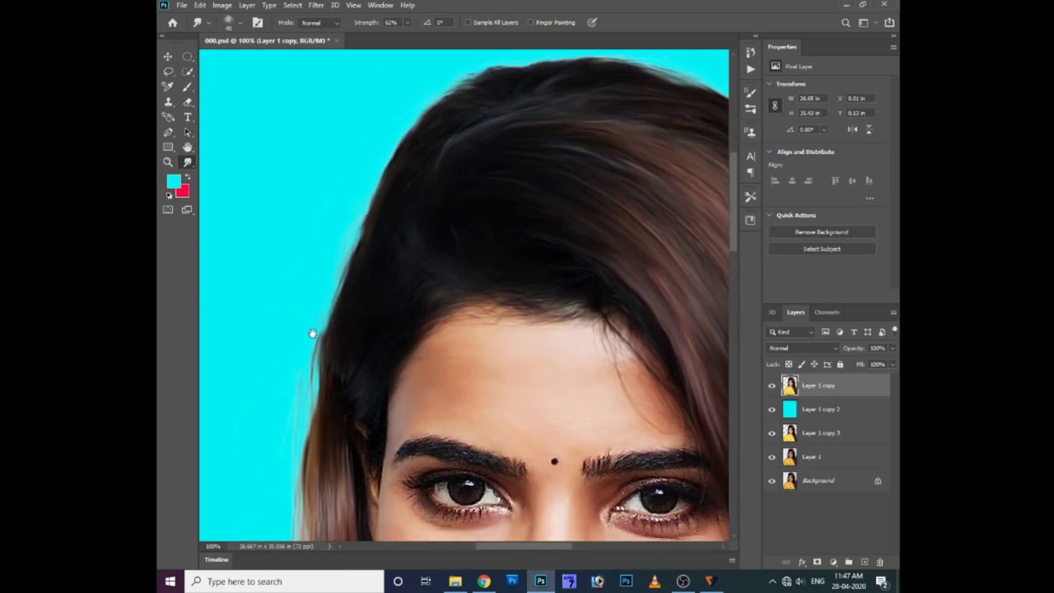
{"action": "left_click_drag", "start_coordinate": [313, 334], "coordinate": [330, 284]}
{"action": "left_click_drag", "start_coordinate": [315, 402], "coordinate": [326, 312]}
{"action": "left_click_drag", "start_coordinate": [321, 420], "coordinate": [308, 370]}
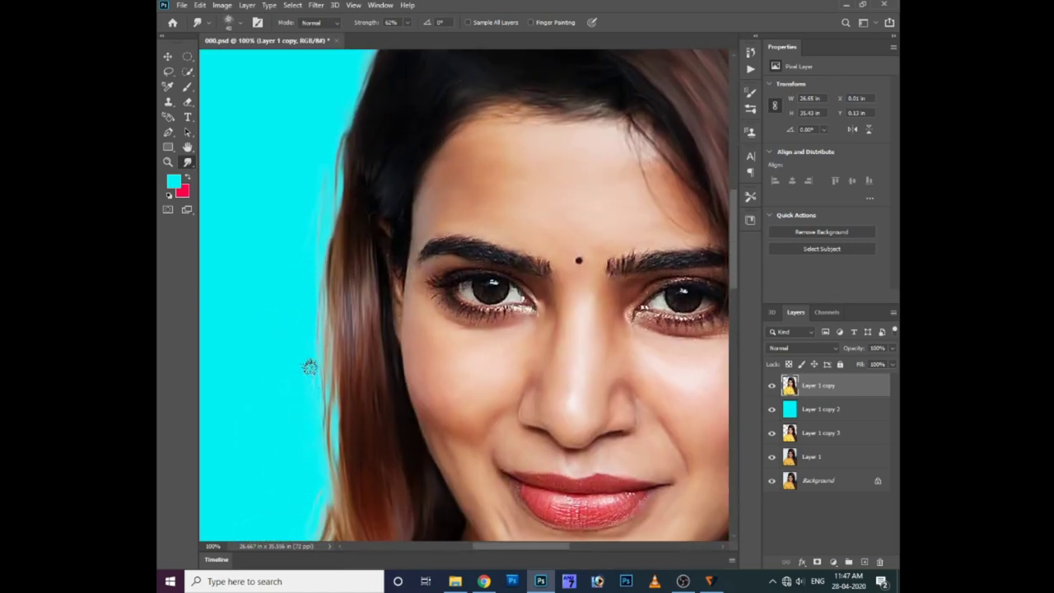
{"action": "left_click_drag", "start_coordinate": [325, 447], "coordinate": [325, 351]}
{"action": "mouse_move", "coordinate": [347, 429]}
{"action": "left_mouse_down"}
{"action": "mouse_move", "coordinate": [364, 366]}
{"action": "mouse_move", "coordinate": [280, 414]}
{"action": "left_mouse_up"}
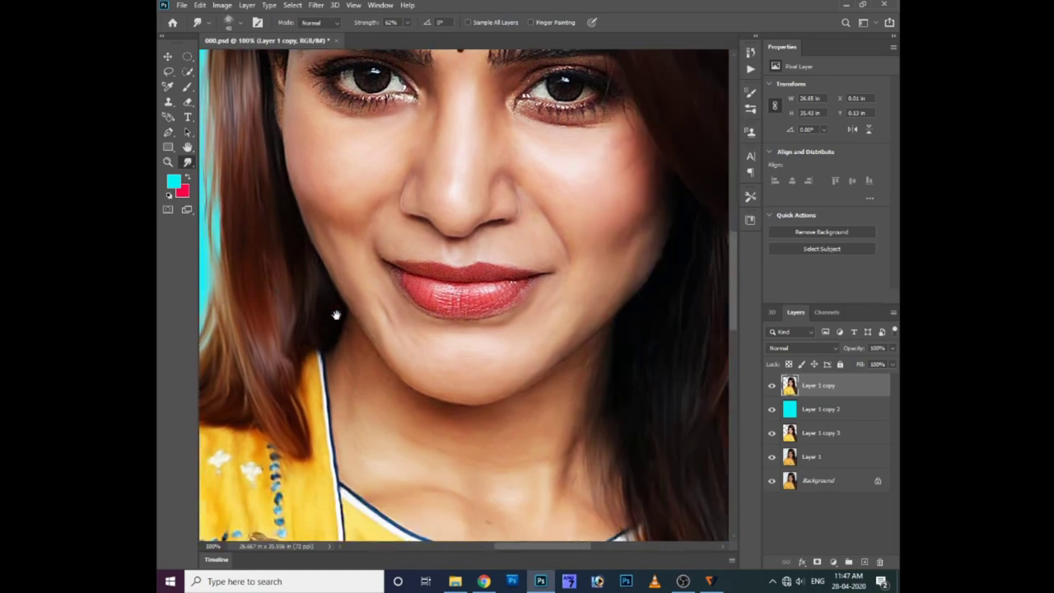
{"action": "left_click_drag", "start_coordinate": [362, 360], "coordinate": [336, 313]}
Step: Zoom in to 200% on the left temple and check the brush settings and presets
{"action": "scroll", "coordinate": [357, 310], "scroll_direction": "up", "scroll_amount": 3}
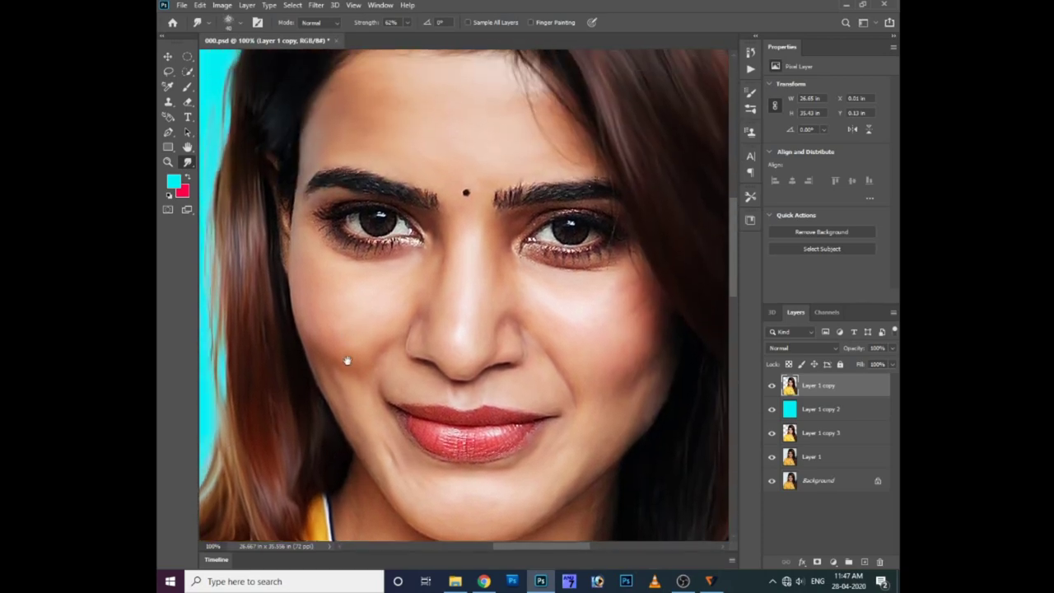
{"action": "scroll", "coordinate": [282, 330], "scroll_direction": "up", "scroll_amount": 1}
{"action": "scroll", "coordinate": [250, 301], "scroll_direction": "up", "scroll_amount": 3}
{"action": "scroll", "coordinate": [346, 317], "scroll_direction": "right", "scroll_amount": 2}
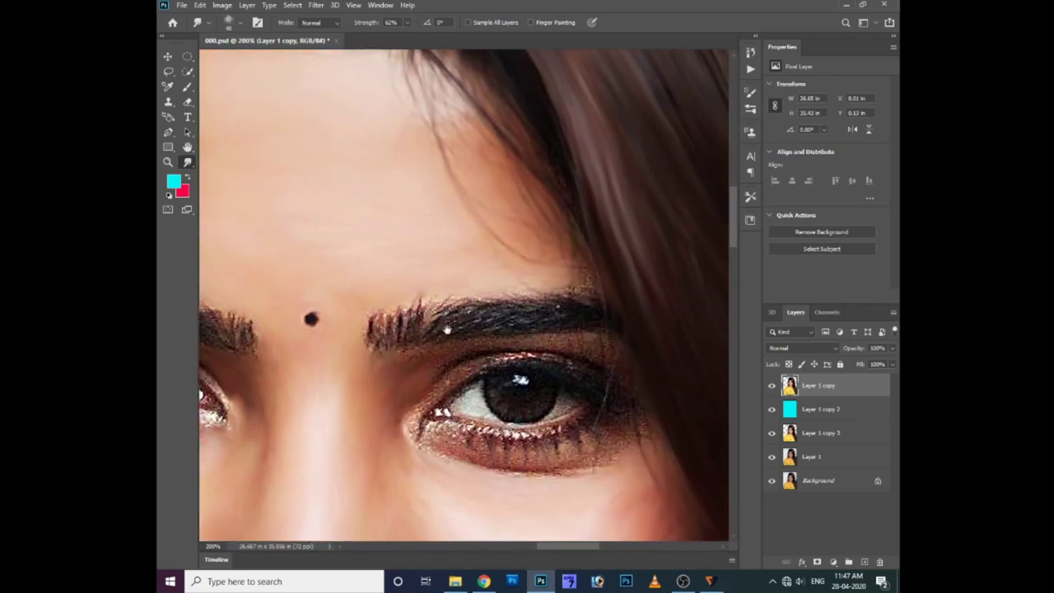
{"action": "scroll", "coordinate": [494, 272], "scroll_direction": "down", "scroll_amount": 2}
{"action": "scroll", "coordinate": [494, 272], "scroll_direction": "right", "scroll_amount": 2}
{"action": "scroll", "coordinate": [532, 324], "scroll_direction": "up", "scroll_amount": 1}
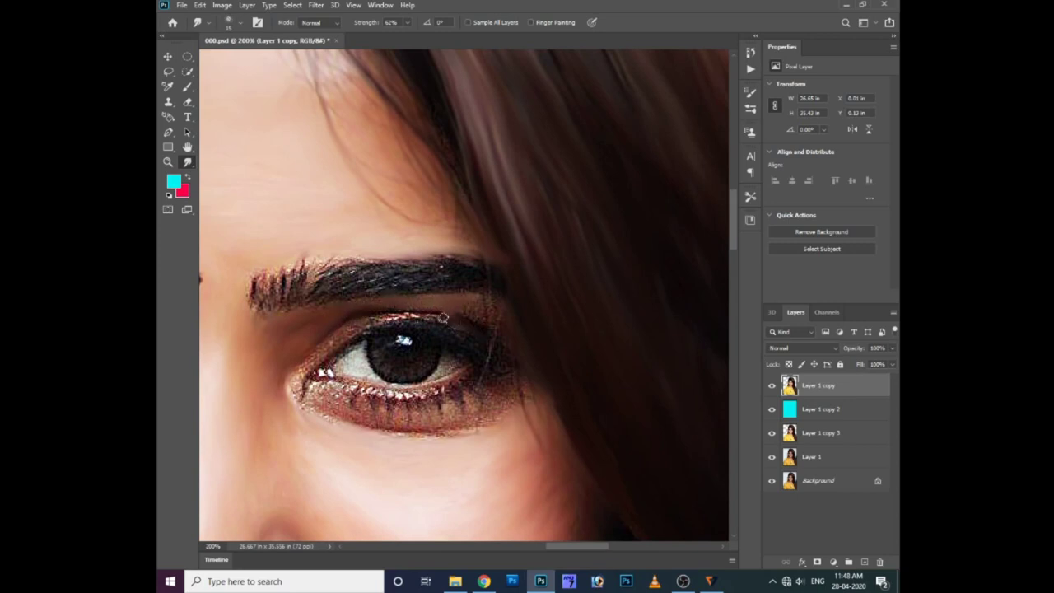
{"action": "scroll", "coordinate": [412, 236], "scroll_direction": "down", "scroll_amount": 3}
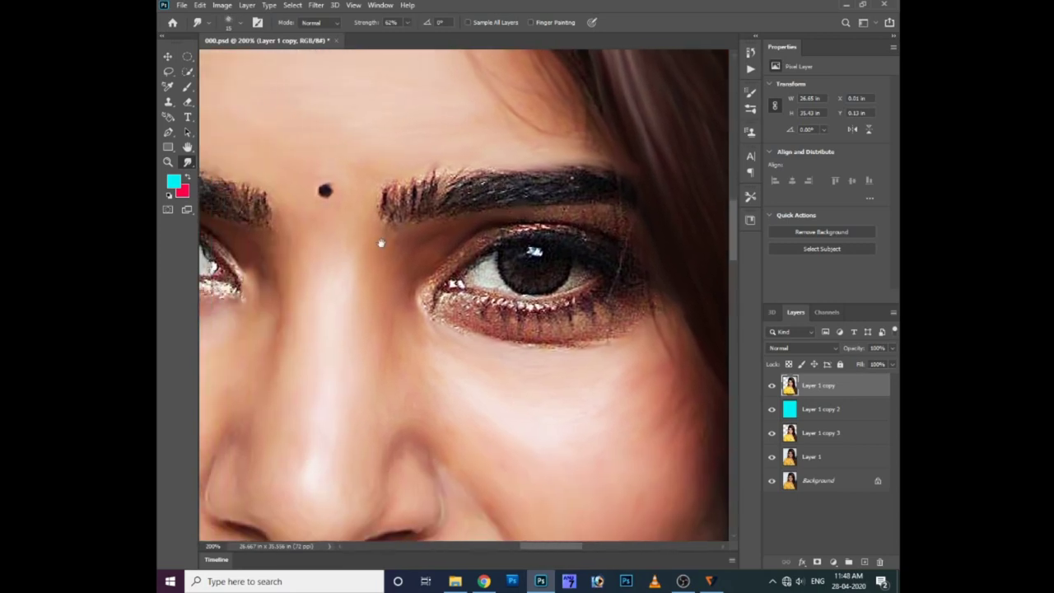
{"action": "scroll", "coordinate": [387, 238], "scroll_direction": "left", "scroll_amount": 8}
{"action": "left_click", "coordinate": [750, 92]}
{"action": "left_click", "coordinate": [751, 92]}
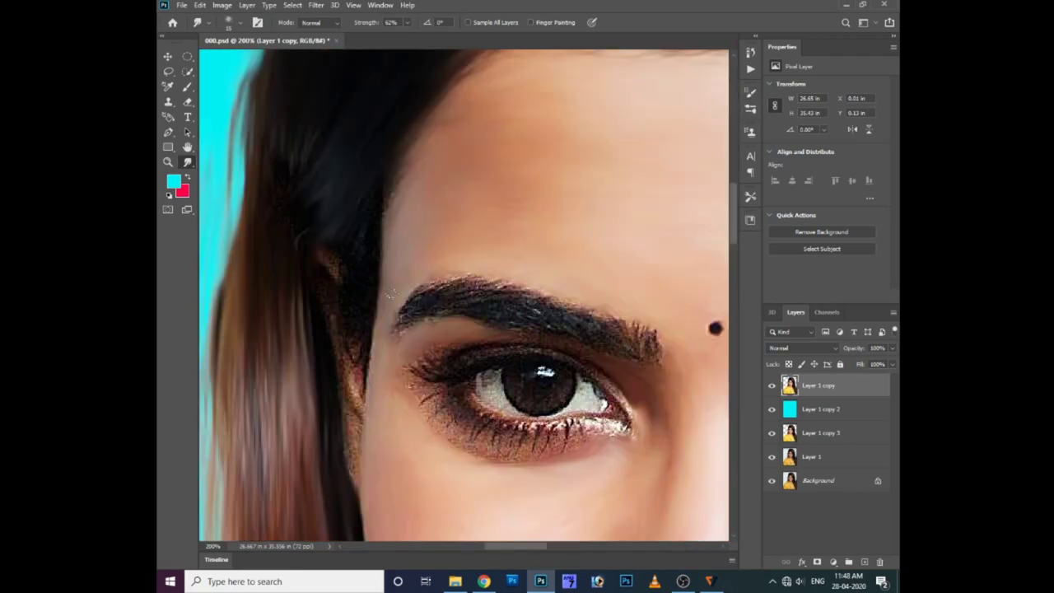
{"action": "right_click", "coordinate": [479, 371]}
{"action": "key", "text": "Escape"}
Step: Smudge the hair edge beside the left eye into the cheek skin
{"action": "left_click_drag", "start_coordinate": [373, 234], "coordinate": [376, 249]}
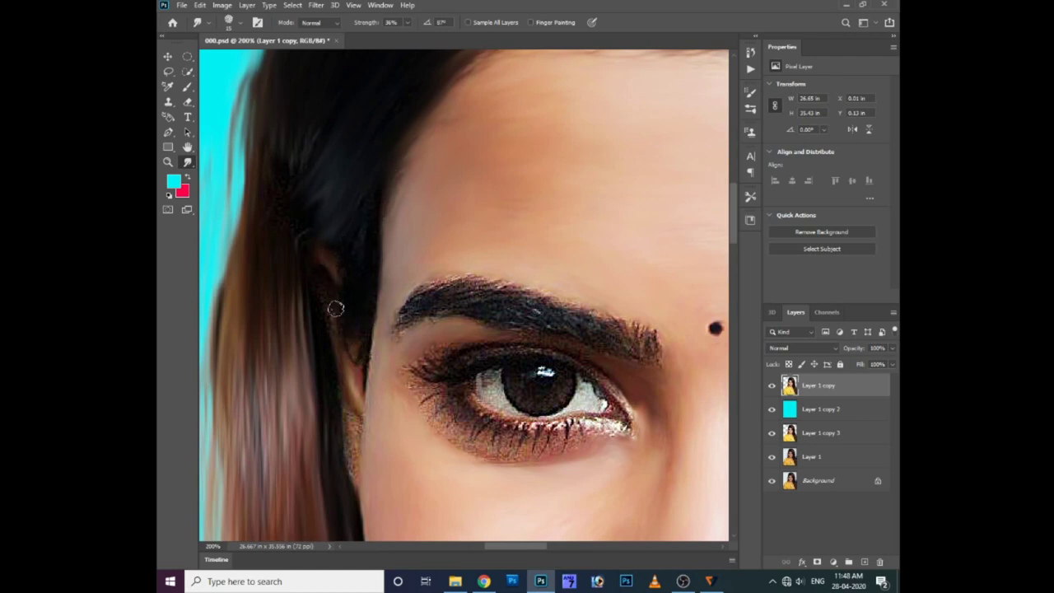
{"action": "scroll", "coordinate": [338, 350], "scroll_direction": "down", "scroll_amount": 2}
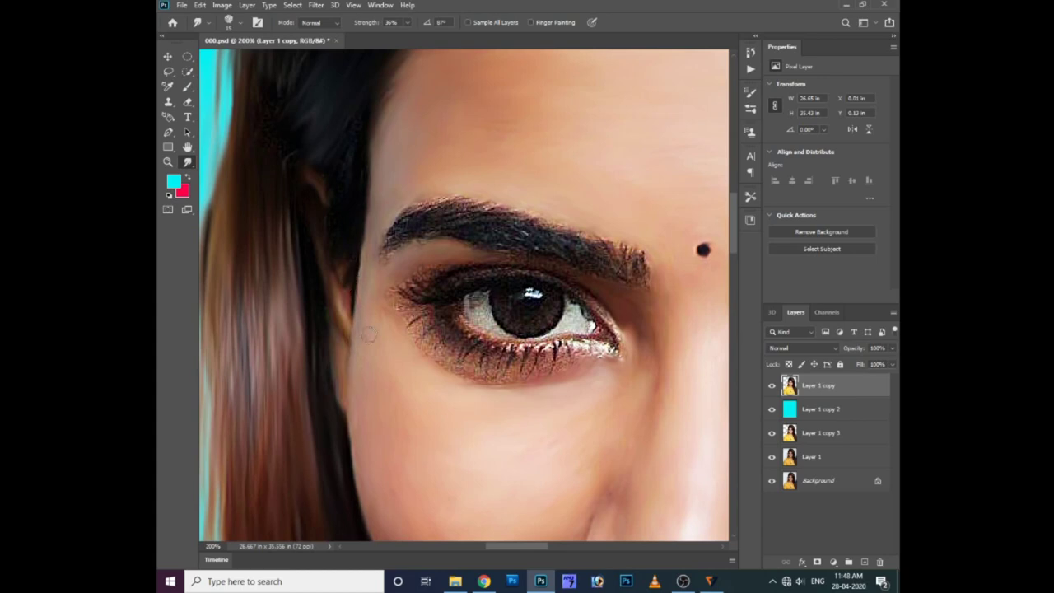
{"action": "scroll", "coordinate": [368, 334], "scroll_direction": "down", "scroll_amount": 1}
{"action": "scroll", "coordinate": [368, 333], "scroll_direction": "right", "scroll_amount": 2}
{"action": "scroll", "coordinate": [370, 335], "scroll_direction": "right", "scroll_amount": 1}
{"action": "scroll", "coordinate": [415, 374], "scroll_direction": "right", "scroll_amount": 2}
{"action": "scroll", "coordinate": [430, 239], "scroll_direction": "right", "scroll_amount": 1}
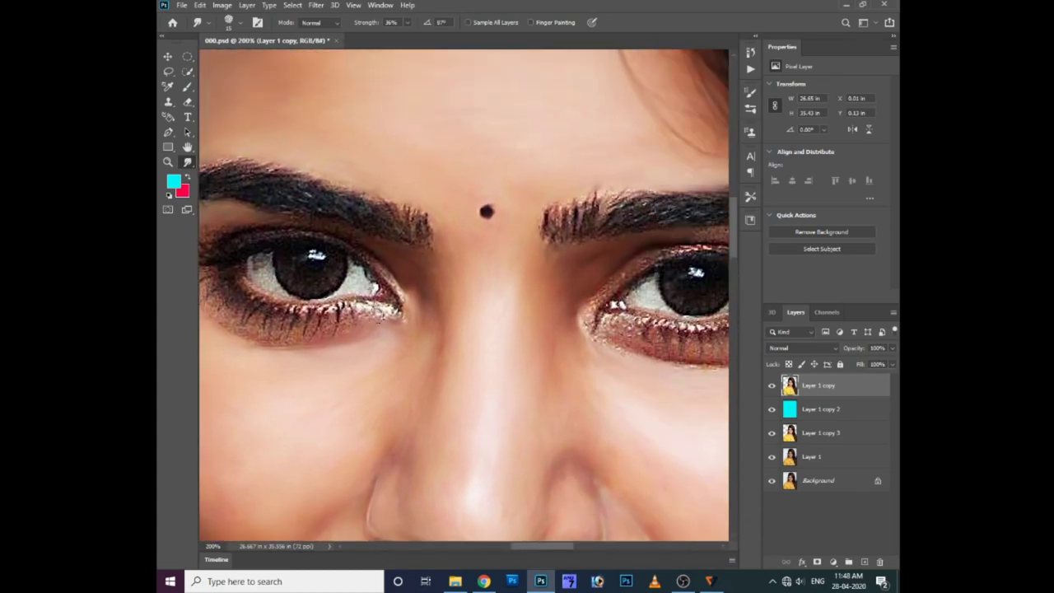
{"action": "scroll", "coordinate": [349, 334], "scroll_direction": "left", "scroll_amount": 1}
{"action": "right_click", "coordinate": [394, 328]}
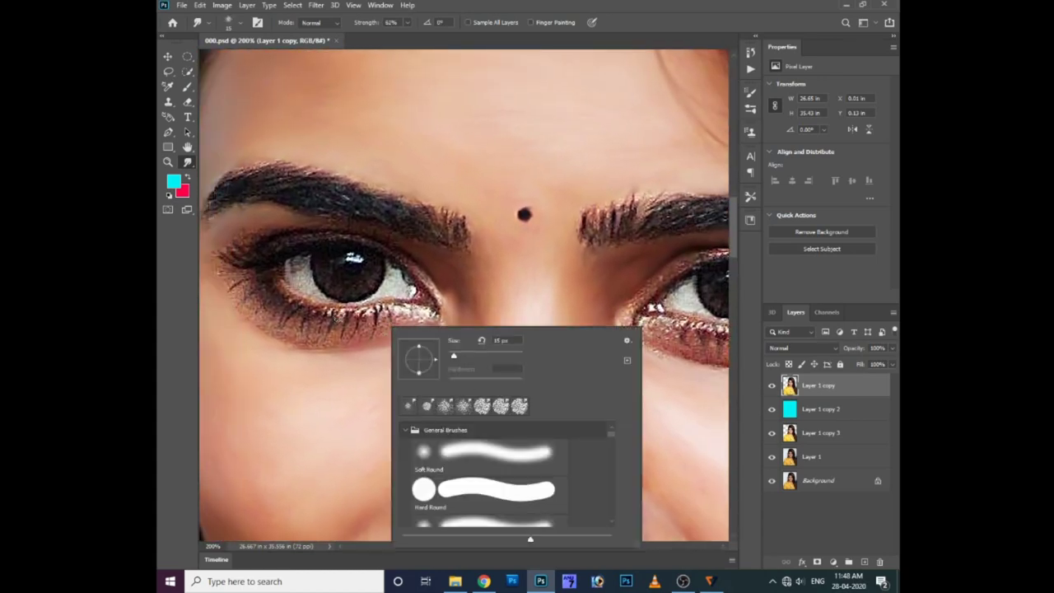
Step: At 34% Smudge strength, blend the white lower lashes upward at the eye's outer corner
{"action": "key", "text": "Escape"}
{"action": "scroll", "coordinate": [395, 292], "scroll_direction": "up", "scroll_amount": 1}
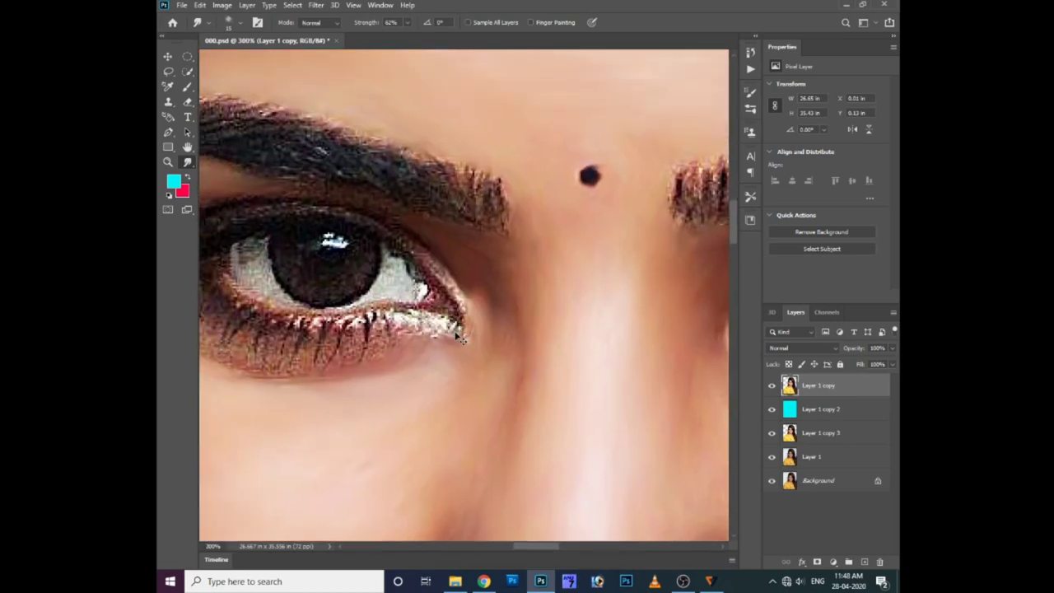
{"action": "left_click", "coordinate": [406, 22]}
{"action": "left_click", "coordinate": [434, 360]}
{"action": "mouse_move", "coordinate": [441, 330]}
{"action": "left_mouse_down"}
{"action": "mouse_move", "coordinate": [459, 298]}
{"action": "mouse_move", "coordinate": [434, 276]}
{"action": "left_mouse_up"}
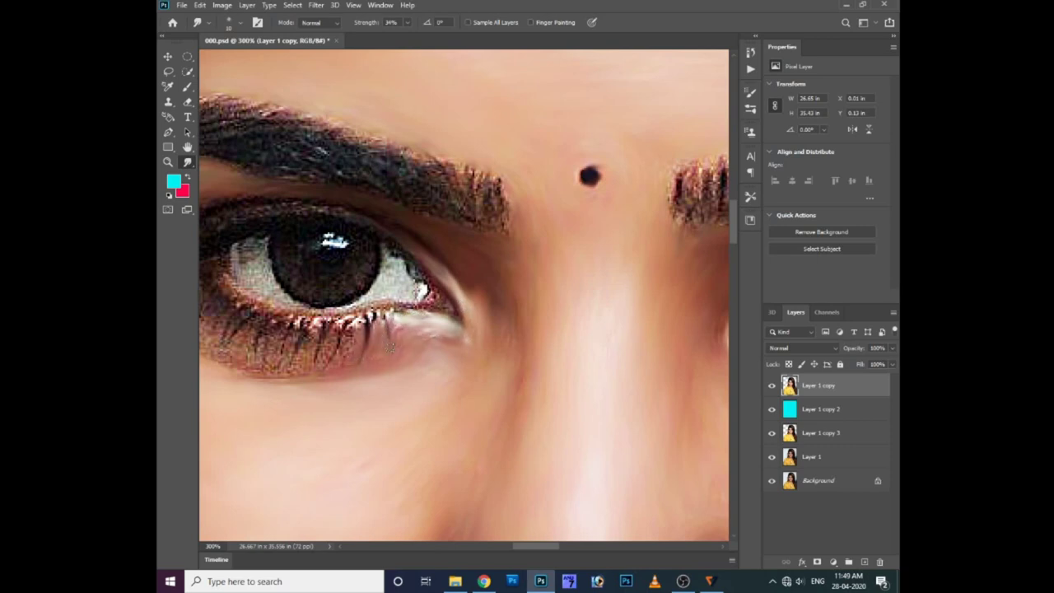
{"action": "left_click_drag", "start_coordinate": [328, 365], "coordinate": [448, 369]}
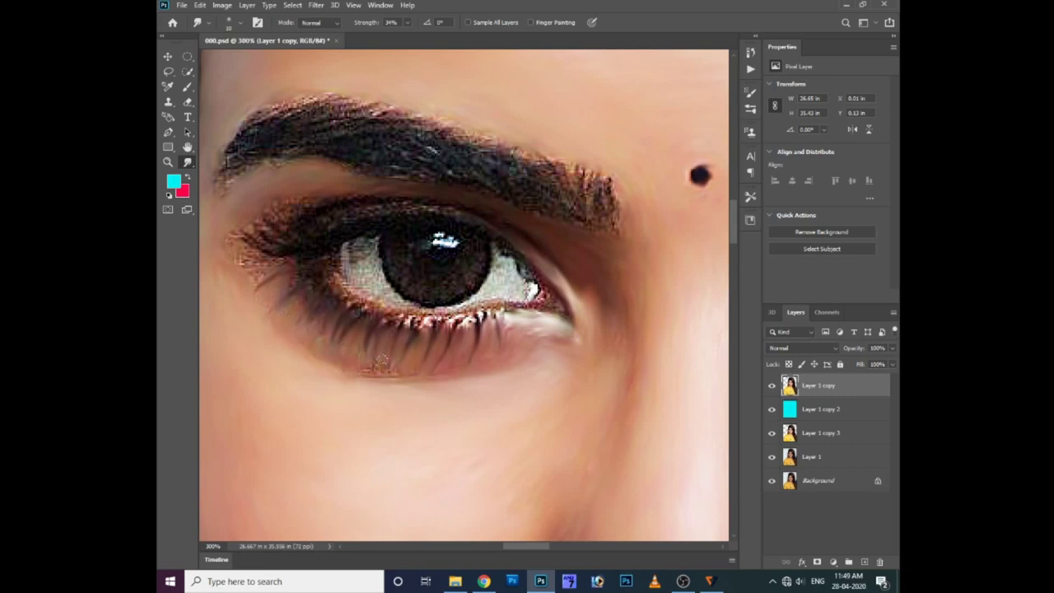
{"action": "left_click_drag", "start_coordinate": [384, 363], "coordinate": [464, 368]}
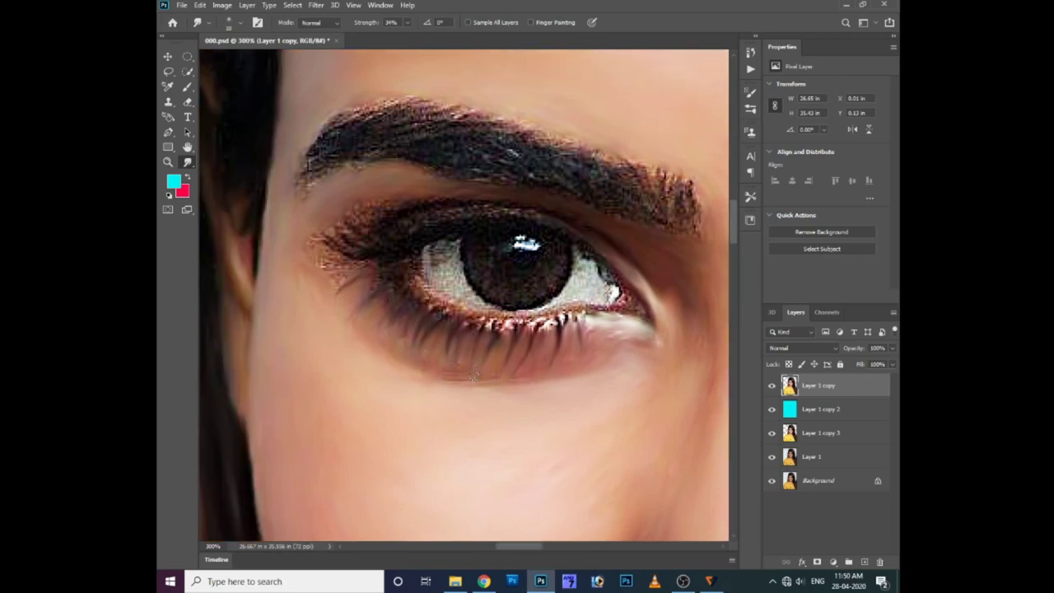
{"action": "left_click_drag", "start_coordinate": [466, 382], "coordinate": [457, 398]}
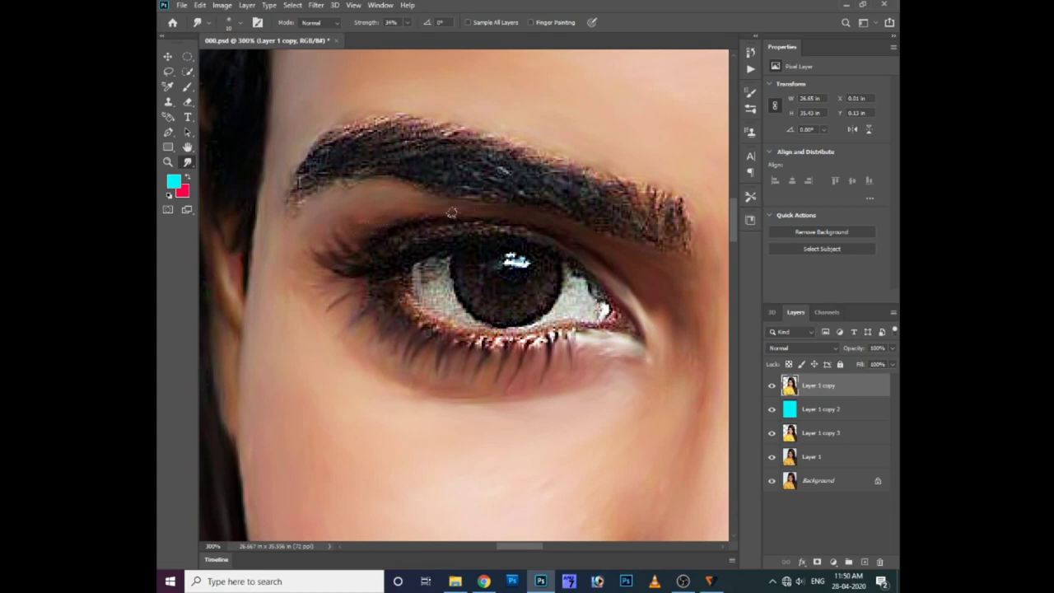
Step: Smudge the left eye's outer corner, lower lash line, iris catchlight and iris lower edge smooth at 34%
{"action": "left_click_drag", "start_coordinate": [405, 276], "coordinate": [385, 295]}
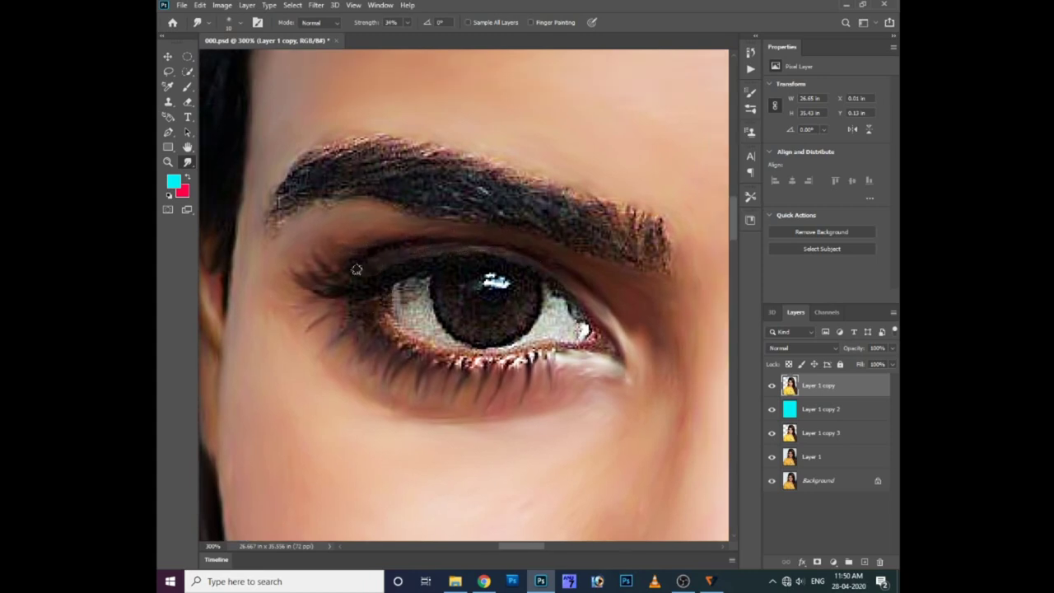
{"action": "left_click_drag", "start_coordinate": [587, 330], "coordinate": [599, 349]}
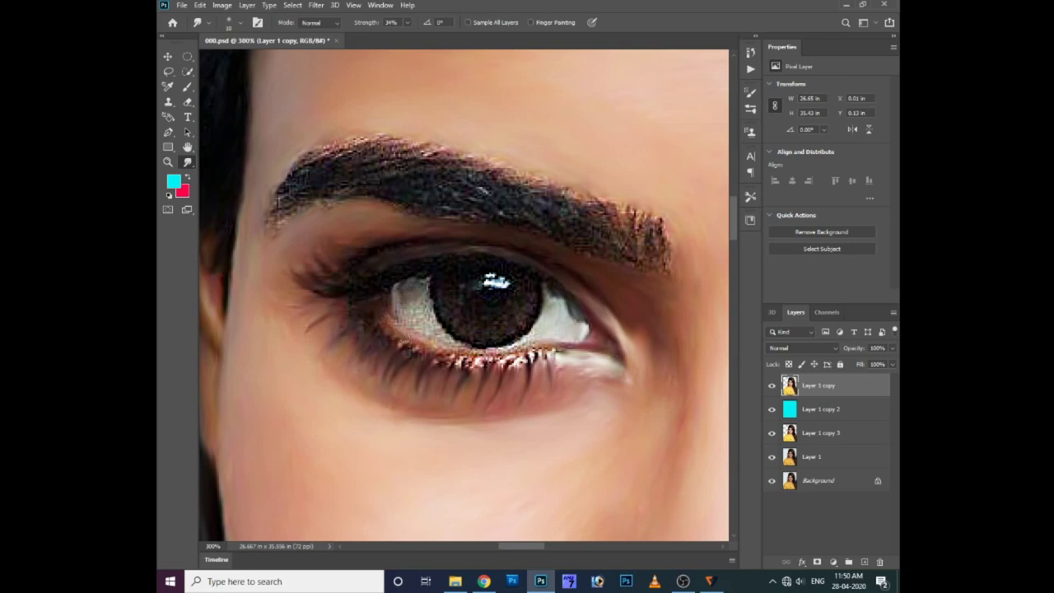
{"action": "left_click_drag", "start_coordinate": [426, 349], "coordinate": [479, 347]}
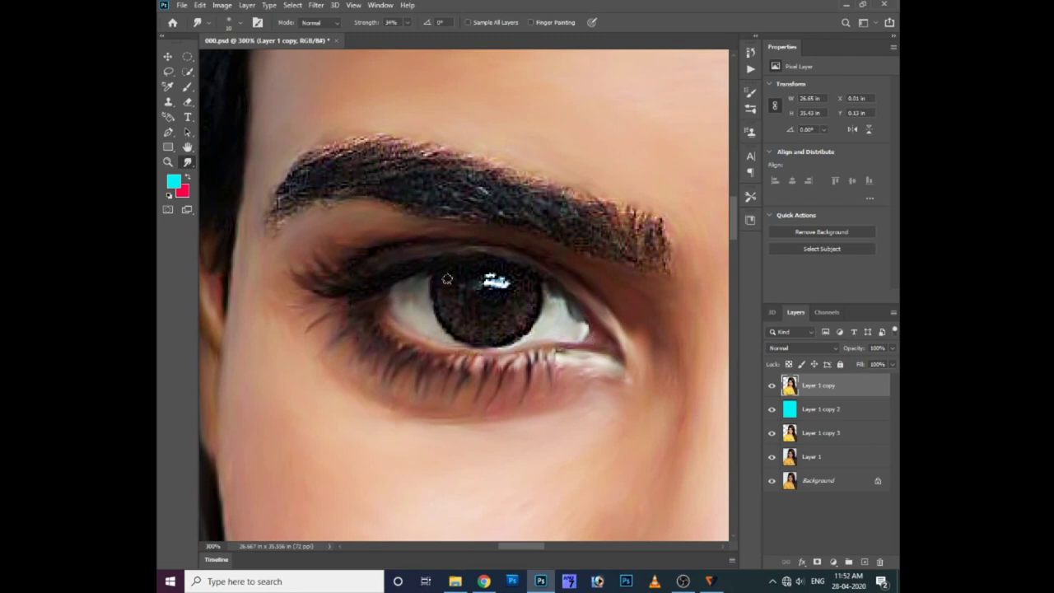
{"action": "mouse_move", "coordinate": [463, 279]}
{"action": "left_mouse_down"}
{"action": "mouse_move", "coordinate": [486, 273]}
{"action": "mouse_move", "coordinate": [525, 299]}
{"action": "mouse_move", "coordinate": [505, 309]}
{"action": "mouse_move", "coordinate": [490, 295]}
{"action": "mouse_move", "coordinate": [498, 337]}
{"action": "mouse_move", "coordinate": [459, 314]}
{"action": "mouse_move", "coordinate": [452, 283]}
{"action": "mouse_move", "coordinate": [435, 297]}
{"action": "mouse_move", "coordinate": [455, 293]}
{"action": "left_mouse_up"}
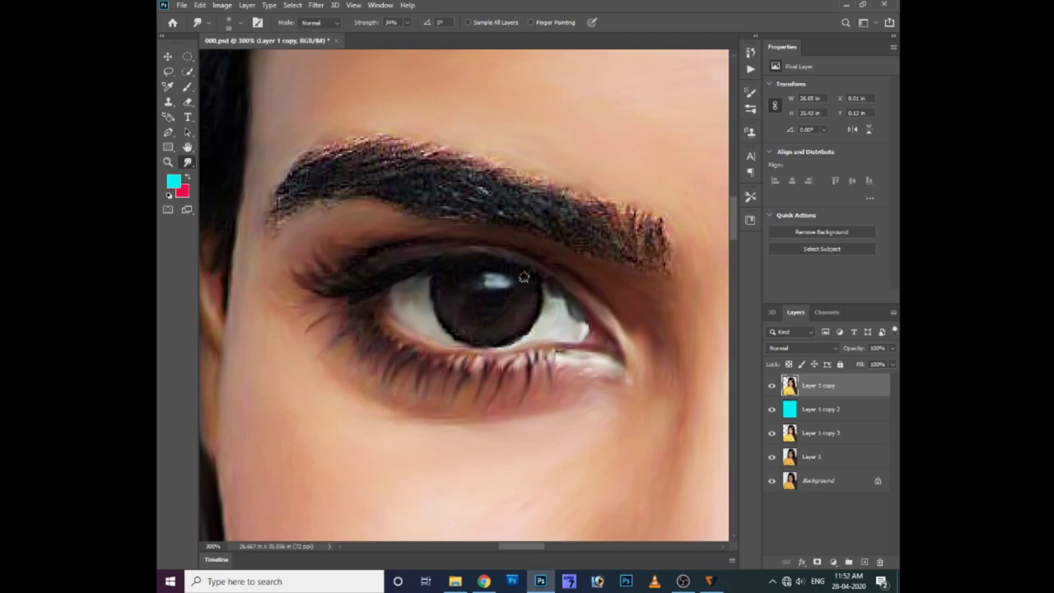
{"action": "mouse_move", "coordinate": [458, 331]}
{"action": "left_mouse_down"}
{"action": "mouse_move", "coordinate": [511, 336]}
{"action": "mouse_move", "coordinate": [495, 346]}
{"action": "left_mouse_up"}
Step: On the other eye, smooth the pink upper-eyelid highlights and adjust the Smudge strength
{"action": "key", "text": "ctrl+minus"}
{"action": "key", "text": "ctrl+minus"}
{"action": "key", "text": "ctrl+minus"}
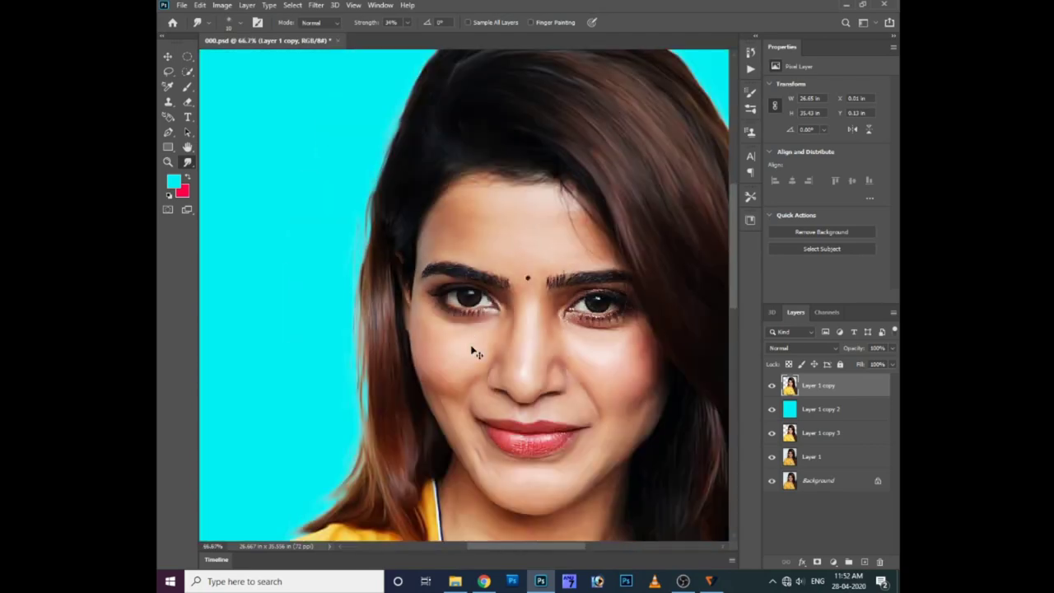
{"action": "key", "text": "ctrl+plus"}
{"action": "key", "text": "ctrl+plus"}
{"action": "key", "text": "ctrl+plus"}
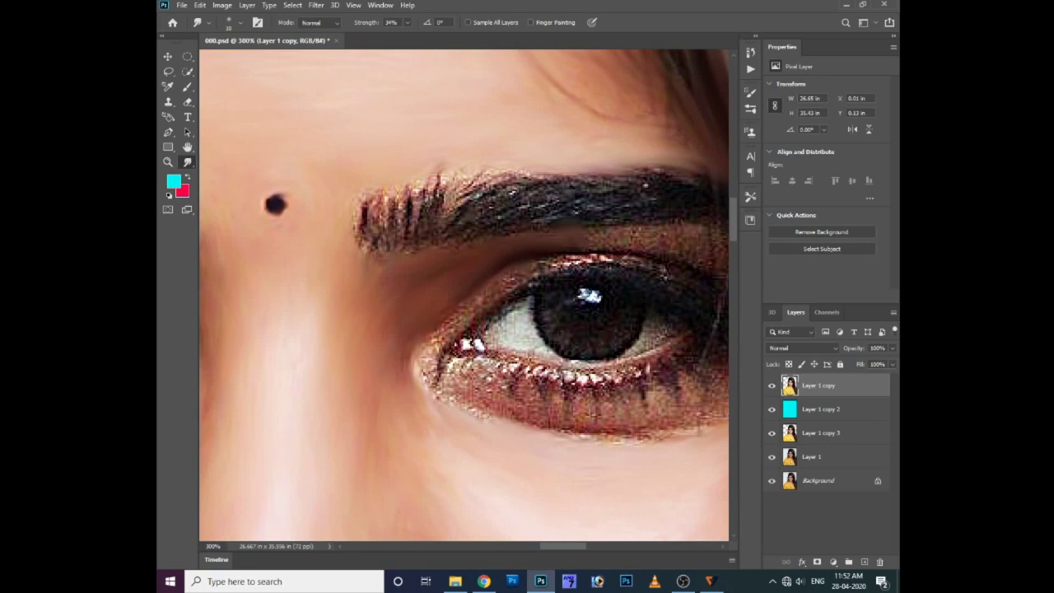
{"action": "left_click_drag", "start_coordinate": [547, 262], "coordinate": [580, 262]}
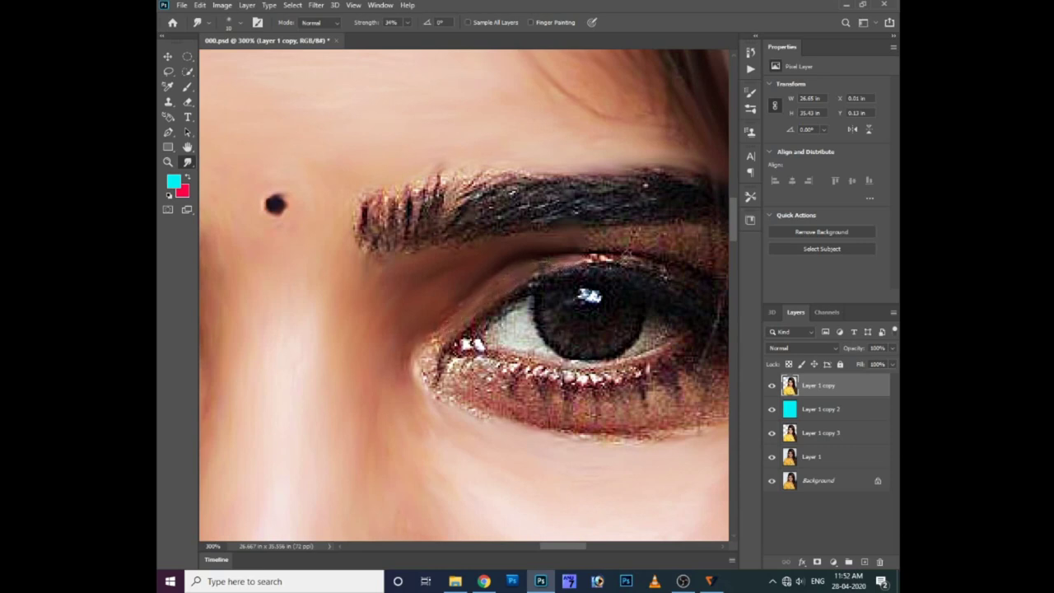
{"action": "left_click", "coordinate": [406, 23]}
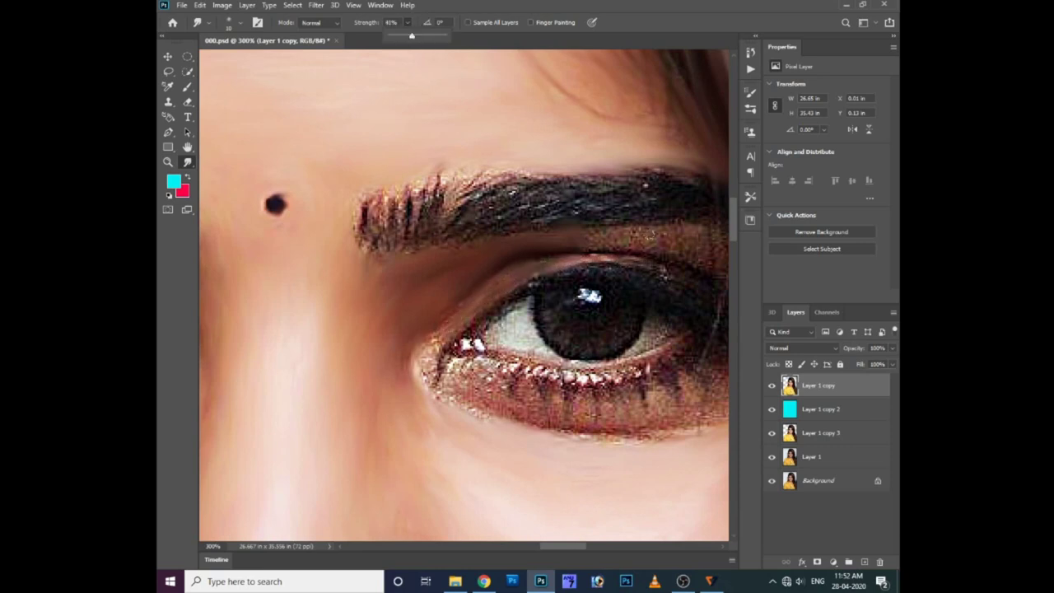
{"action": "left_click", "coordinate": [680, 230]}
{"action": "scroll", "coordinate": [654, 251], "scroll_direction": "right", "scroll_amount": 2}
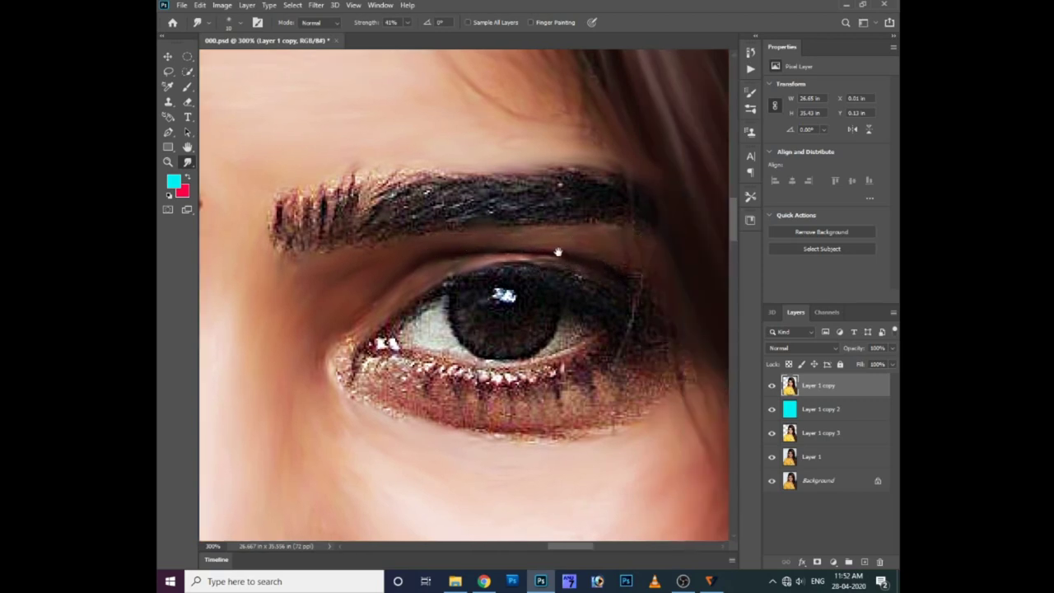
{"action": "scroll", "coordinate": [558, 252], "scroll_direction": "down", "scroll_amount": 2}
{"action": "scroll", "coordinate": [558, 252], "scroll_direction": "right", "scroll_amount": 1}
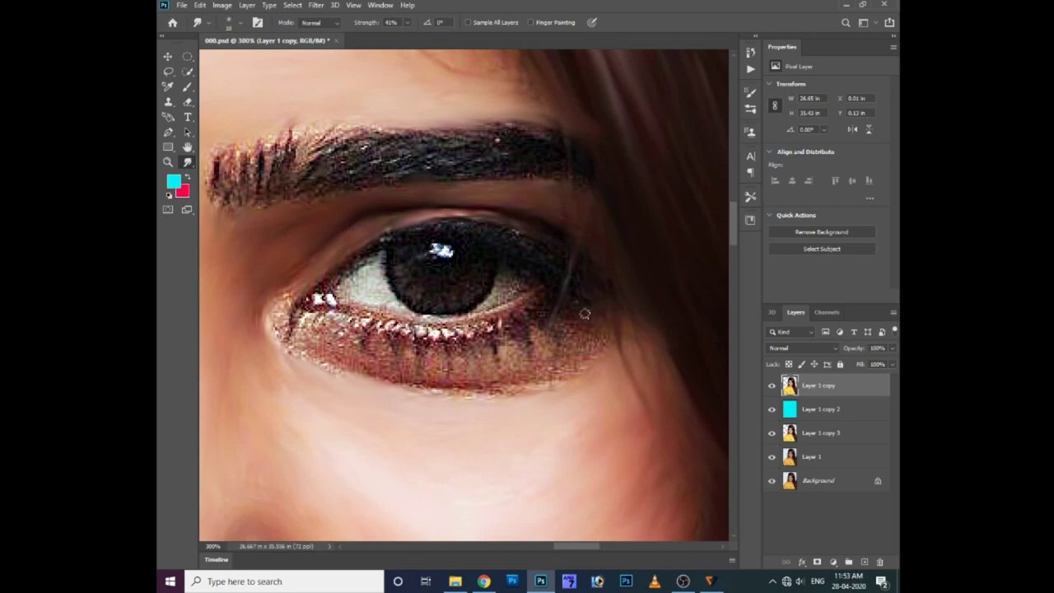
Step: Smudge the lower eyelid edge and lower lashes into soft painted strokes
{"action": "mouse_move", "coordinate": [419, 388]}
{"action": "left_mouse_down"}
{"action": "mouse_move", "coordinate": [529, 384]}
{"action": "mouse_move", "coordinate": [607, 355]}
{"action": "left_mouse_up"}
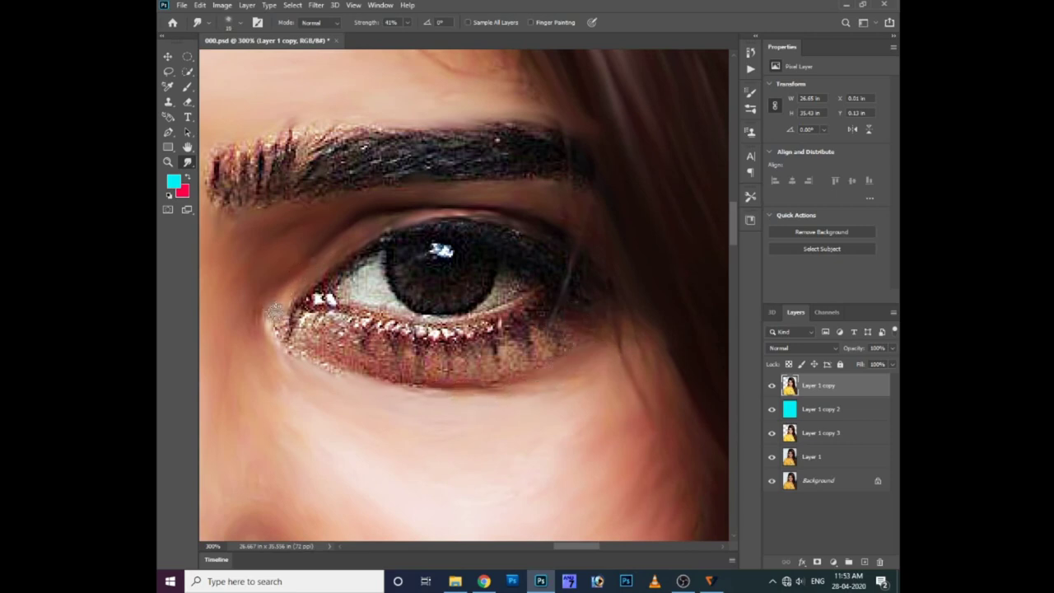
{"action": "mouse_move", "coordinate": [284, 318]}
{"action": "left_mouse_down"}
{"action": "mouse_move", "coordinate": [306, 334]}
{"action": "mouse_move", "coordinate": [301, 358]}
{"action": "mouse_move", "coordinate": [284, 358]}
{"action": "left_mouse_up"}
{"action": "mouse_move", "coordinate": [338, 338]}
{"action": "left_mouse_down"}
{"action": "mouse_move", "coordinate": [353, 336]}
{"action": "mouse_move", "coordinate": [364, 362]}
{"action": "mouse_move", "coordinate": [377, 329]}
{"action": "mouse_move", "coordinate": [381, 372]}
{"action": "left_mouse_up"}
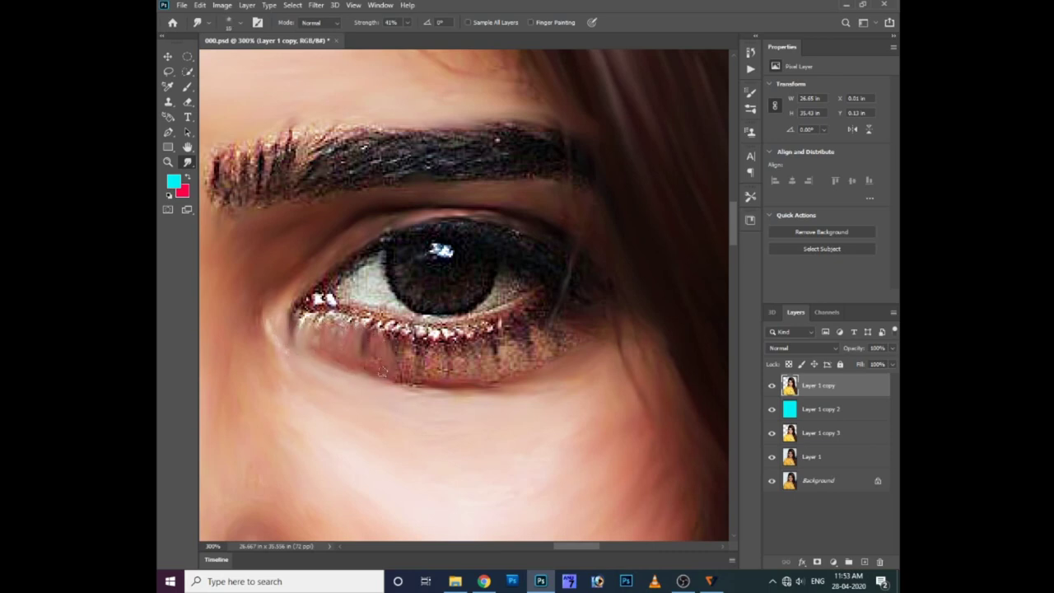
{"action": "left_click_drag", "start_coordinate": [422, 335], "coordinate": [418, 377]}
{"action": "mouse_move", "coordinate": [444, 339]}
{"action": "left_mouse_down"}
{"action": "mouse_move", "coordinate": [495, 339]}
{"action": "mouse_move", "coordinate": [509, 354]}
{"action": "mouse_move", "coordinate": [484, 351]}
{"action": "left_mouse_up"}
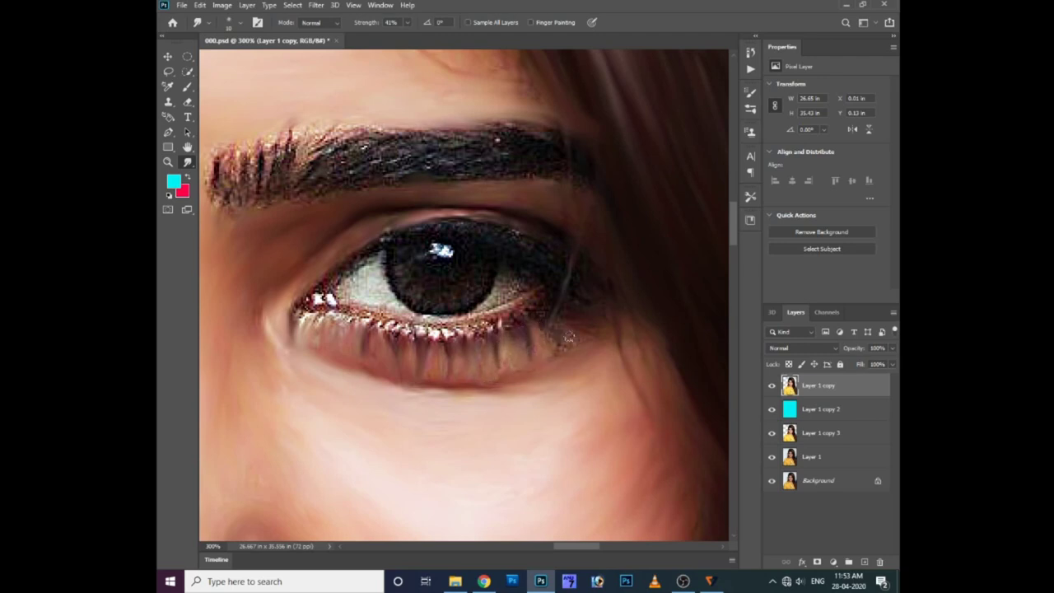
Step: Blend away the inner-corner white specks and smooth the eye white, grainy iris and catchlight
{"action": "left_click_drag", "start_coordinate": [303, 307], "coordinate": [328, 295]}
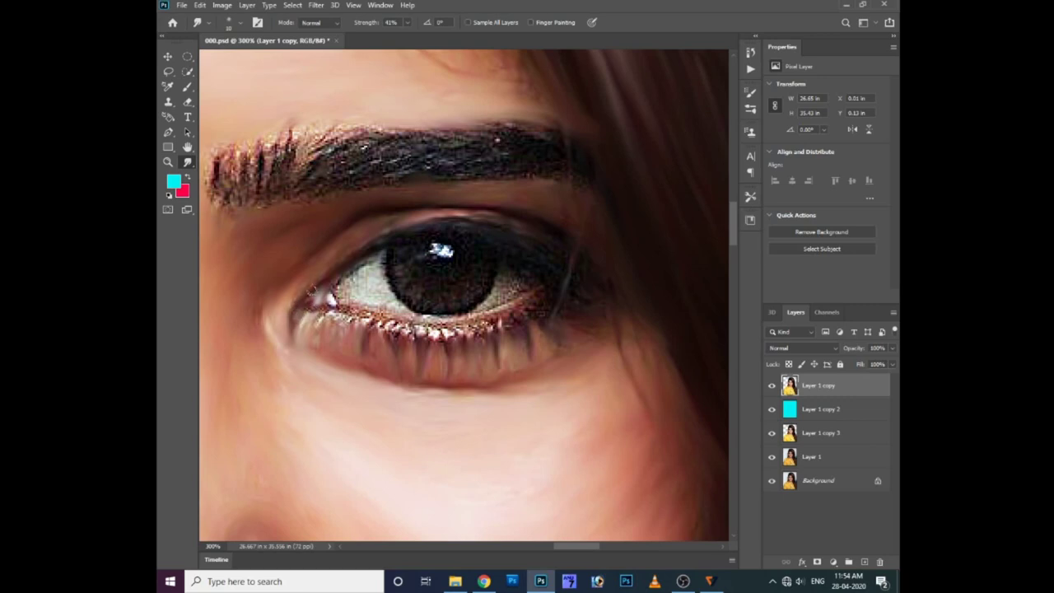
{"action": "mouse_move", "coordinate": [312, 290]}
{"action": "left_mouse_down"}
{"action": "mouse_move", "coordinate": [306, 336]}
{"action": "mouse_move", "coordinate": [386, 324]}
{"action": "mouse_move", "coordinate": [493, 331]}
{"action": "left_mouse_up"}
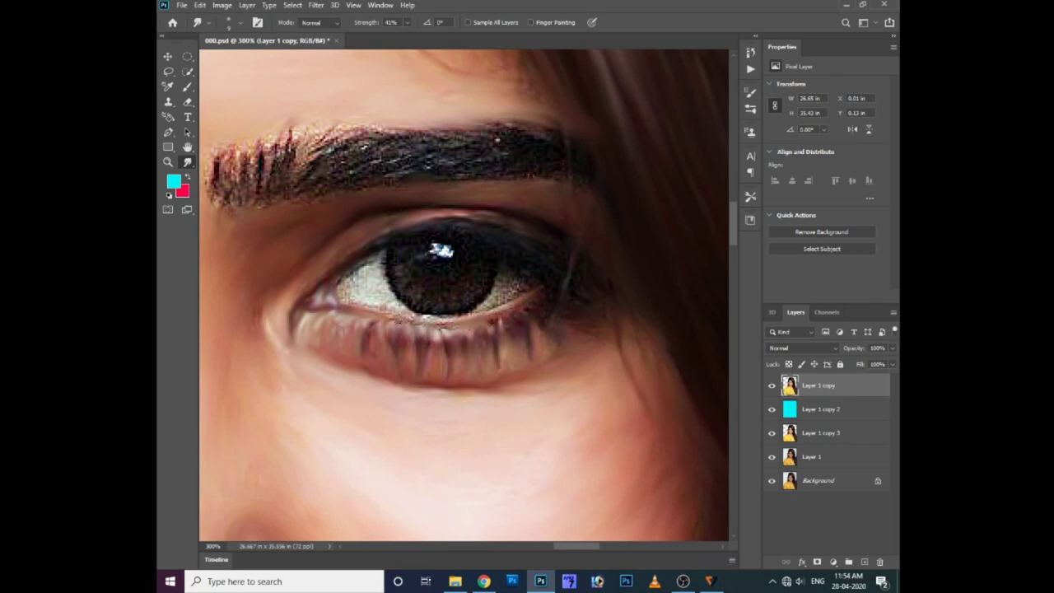
{"action": "left_click_drag", "start_coordinate": [364, 272], "coordinate": [341, 283]}
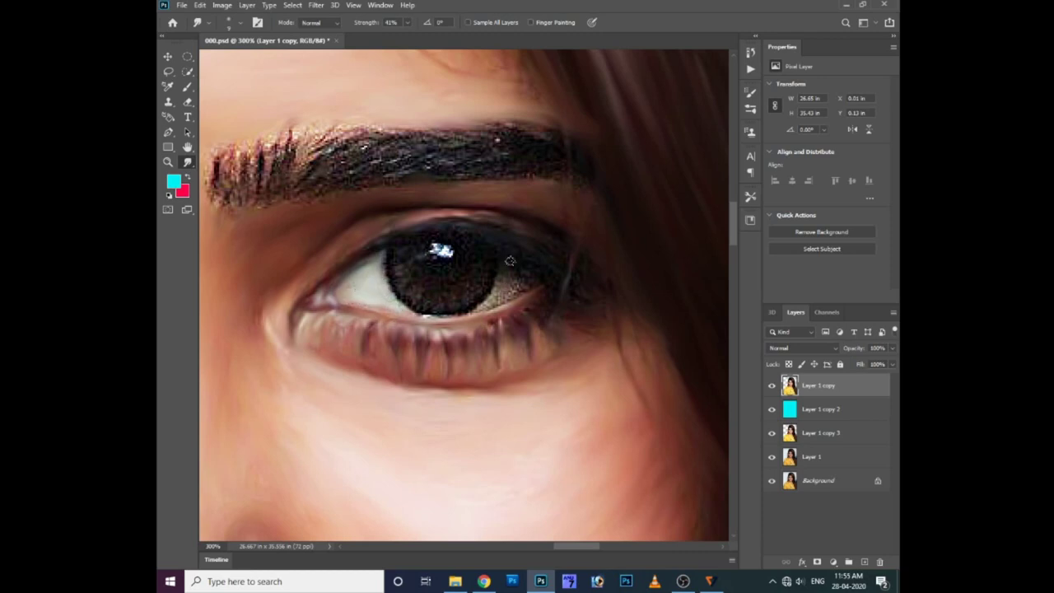
{"action": "mouse_move", "coordinate": [511, 261]}
{"action": "left_mouse_down"}
{"action": "mouse_move", "coordinate": [519, 285]}
{"action": "mouse_move", "coordinate": [529, 264]}
{"action": "left_mouse_up"}
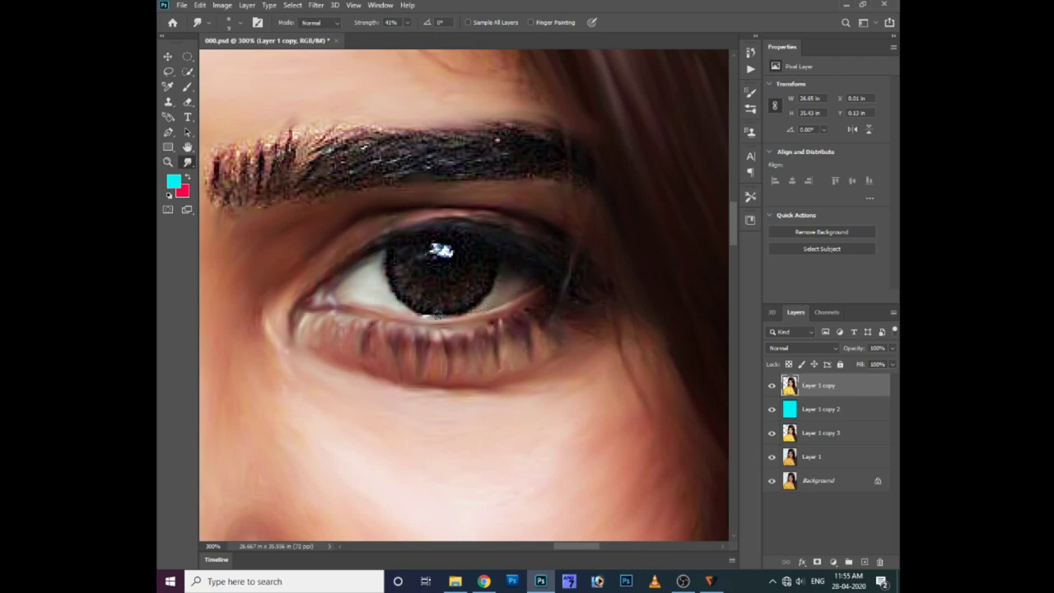
{"action": "mouse_move", "coordinate": [421, 247]}
{"action": "left_mouse_down"}
{"action": "mouse_move", "coordinate": [451, 248]}
{"action": "mouse_move", "coordinate": [430, 257]}
{"action": "left_mouse_up"}
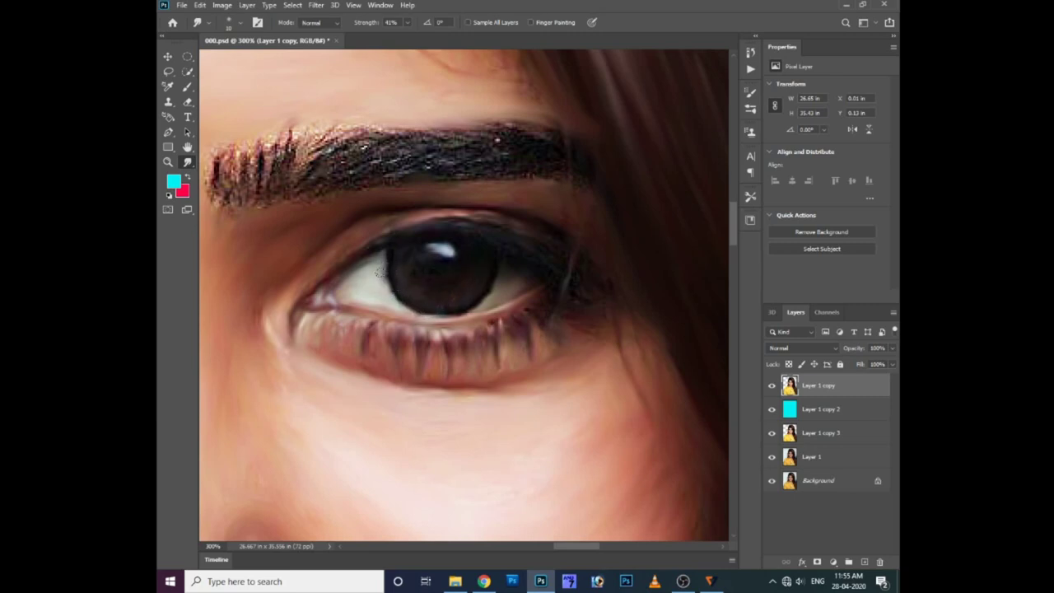
Step: Smooth the first eyebrow from its inner tip through the speckled texture to its outer end
{"action": "key", "text": "ctrl+minus"}
{"action": "scroll", "coordinate": [489, 276], "scroll_direction": "left", "scroll_amount": 5}
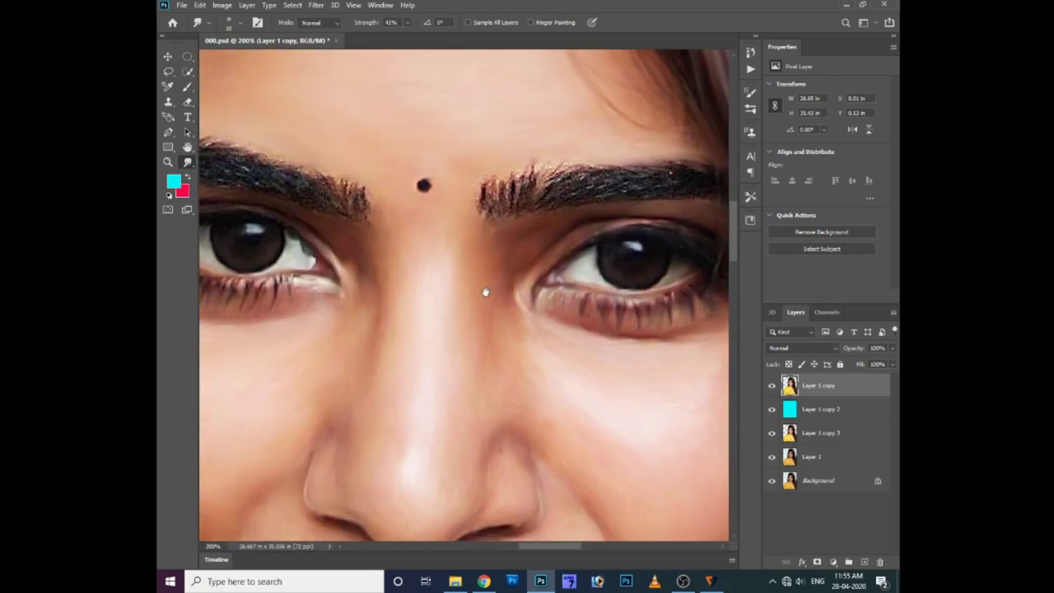
{"action": "scroll", "coordinate": [485, 292], "scroll_direction": "right", "scroll_amount": 2}
{"action": "scroll", "coordinate": [589, 279], "scroll_direction": "right", "scroll_amount": 1}
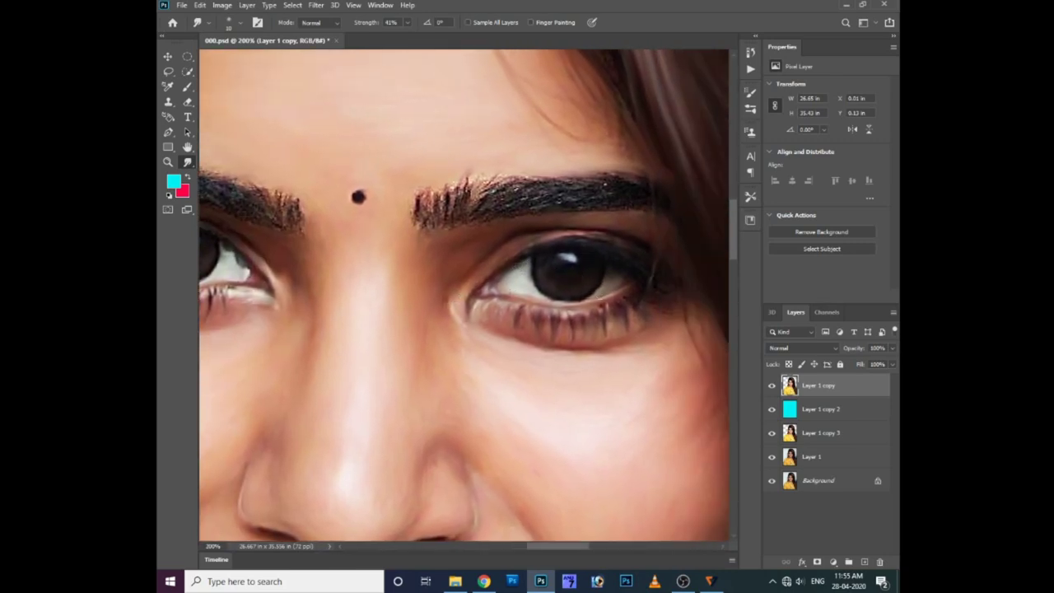
{"action": "key", "text": "ctrl+minus"}
{"action": "key", "text": "ctrl+plus"}
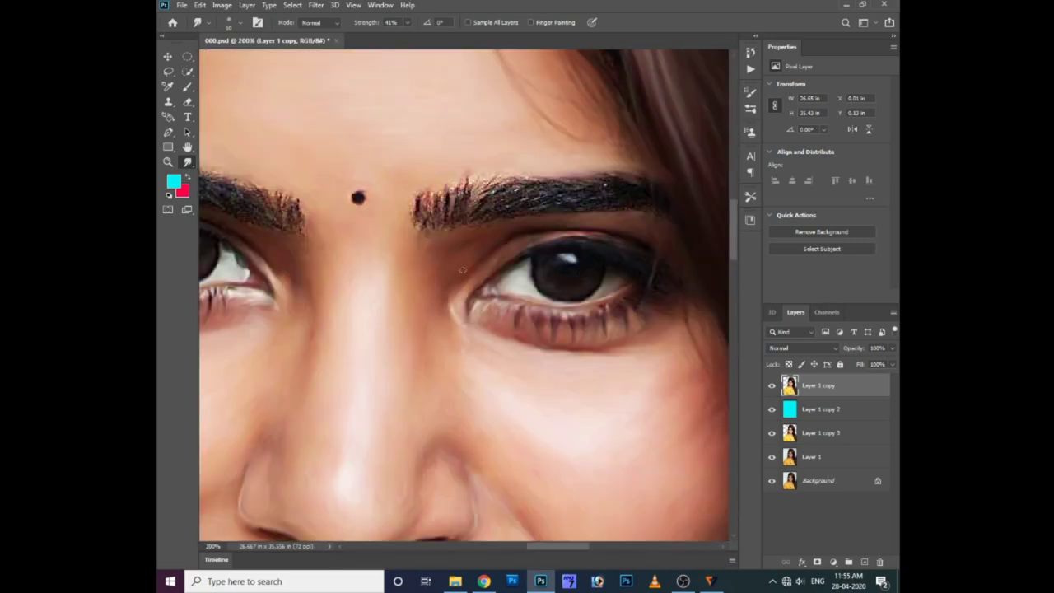
{"action": "key", "text": "ctrl+plus"}
{"action": "mouse_move", "coordinate": [372, 212]}
{"action": "left_mouse_down"}
{"action": "mouse_move", "coordinate": [375, 180]}
{"action": "mouse_move", "coordinate": [441, 165]}
{"action": "mouse_move", "coordinate": [519, 169]}
{"action": "mouse_move", "coordinate": [445, 194]}
{"action": "mouse_move", "coordinate": [430, 218]}
{"action": "mouse_move", "coordinate": [371, 237]}
{"action": "left_mouse_up"}
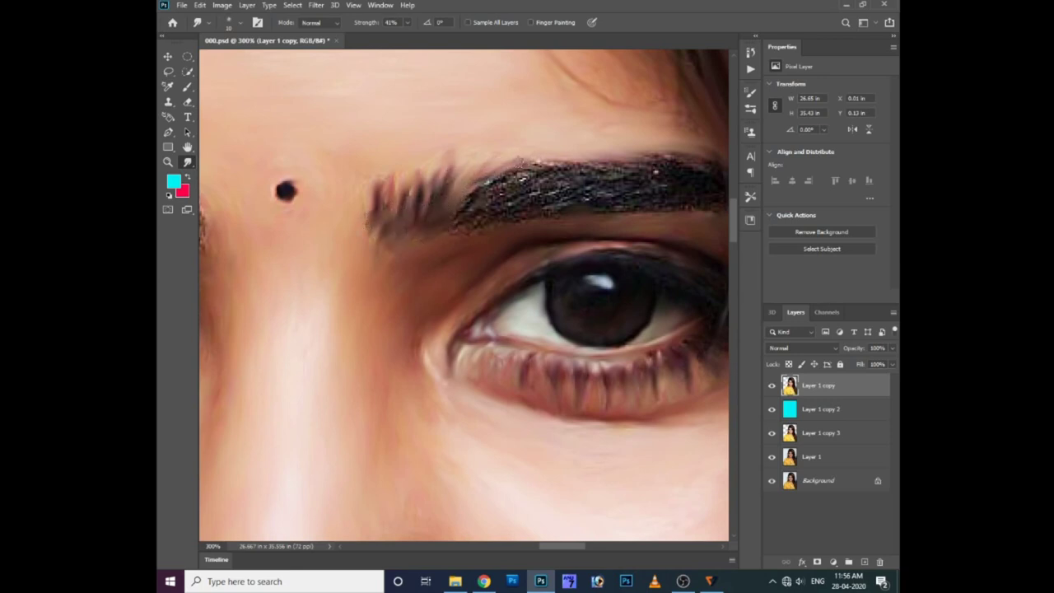
{"action": "mouse_move", "coordinate": [519, 161]}
{"action": "left_mouse_down"}
{"action": "mouse_move", "coordinate": [492, 195]}
{"action": "mouse_move", "coordinate": [535, 169]}
{"action": "mouse_move", "coordinate": [601, 160]}
{"action": "mouse_move", "coordinate": [458, 212]}
{"action": "left_mouse_up"}
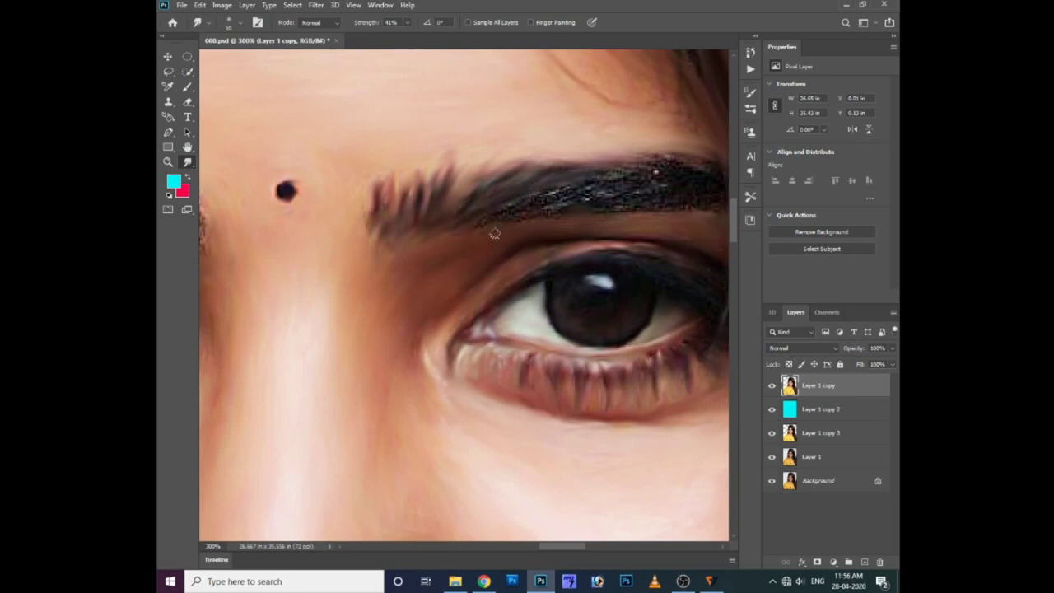
{"action": "mouse_move", "coordinate": [624, 198]}
{"action": "left_mouse_down"}
{"action": "mouse_move", "coordinate": [504, 206]}
{"action": "mouse_move", "coordinate": [607, 195]}
{"action": "left_mouse_up"}
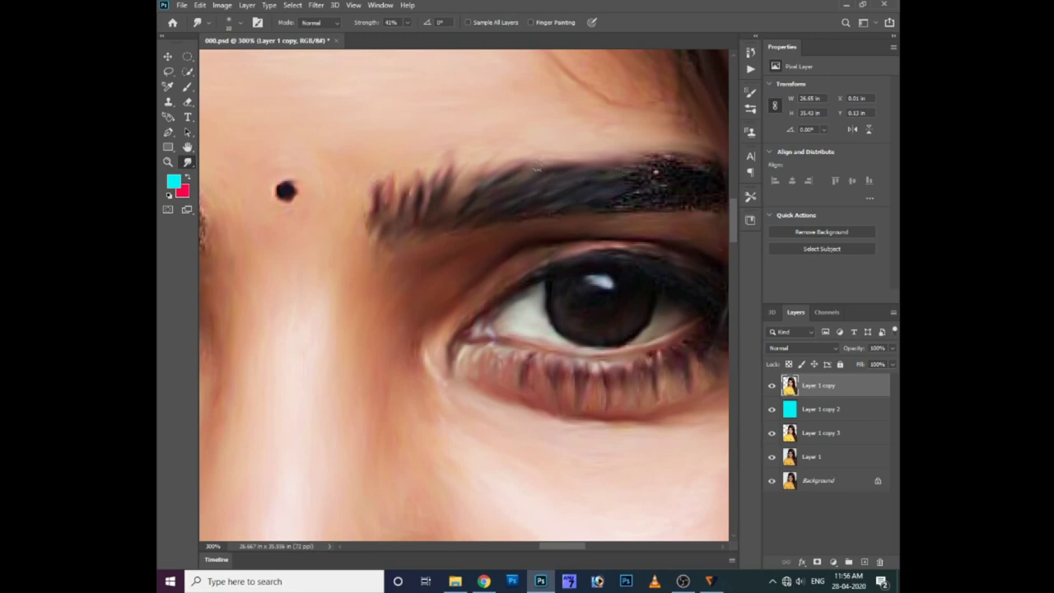
{"action": "scroll", "coordinate": [647, 172], "scroll_direction": "right", "scroll_amount": 2}
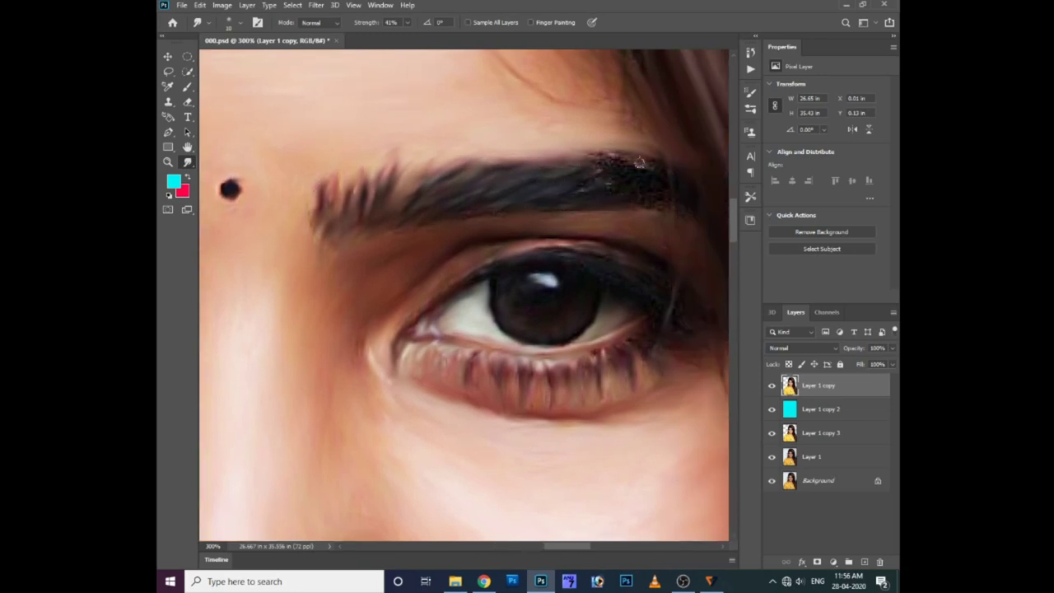
{"action": "mouse_move", "coordinate": [639, 163]}
{"action": "left_mouse_down"}
{"action": "mouse_move", "coordinate": [678, 181]}
{"action": "mouse_move", "coordinate": [588, 164]}
{"action": "mouse_move", "coordinate": [579, 203]}
{"action": "mouse_move", "coordinate": [699, 209]}
{"action": "left_mouse_up"}
Step: Smudge the other eyebrow's inner end and lower inner edge smooth
{"action": "scroll", "coordinate": [577, 156], "scroll_direction": "up", "scroll_amount": 3}
{"action": "scroll", "coordinate": [543, 148], "scroll_direction": "right", "scroll_amount": 2}
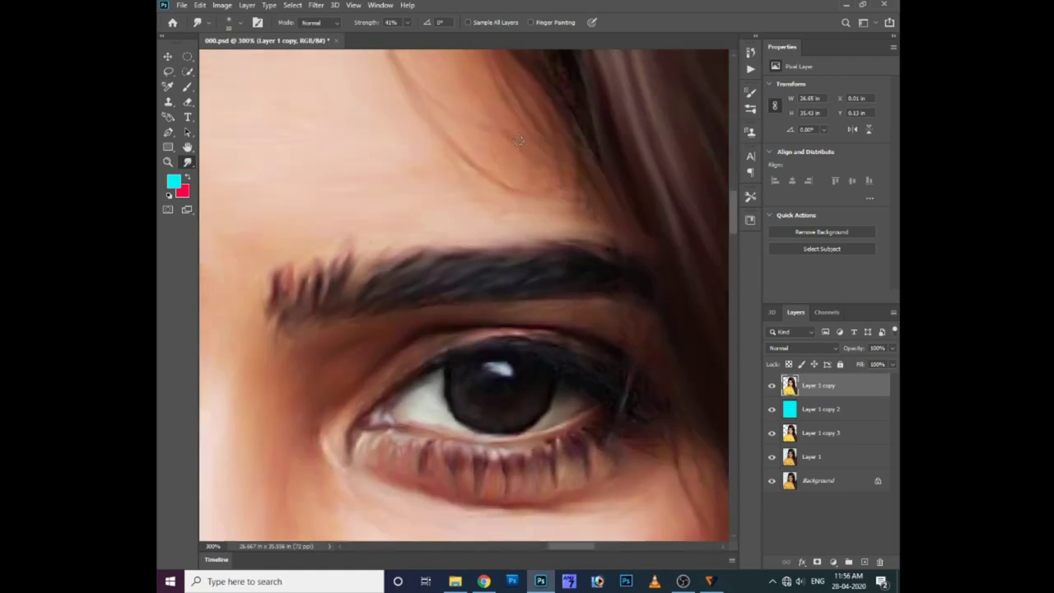
{"action": "scroll", "coordinate": [482, 187], "scroll_direction": "down", "scroll_amount": 1}
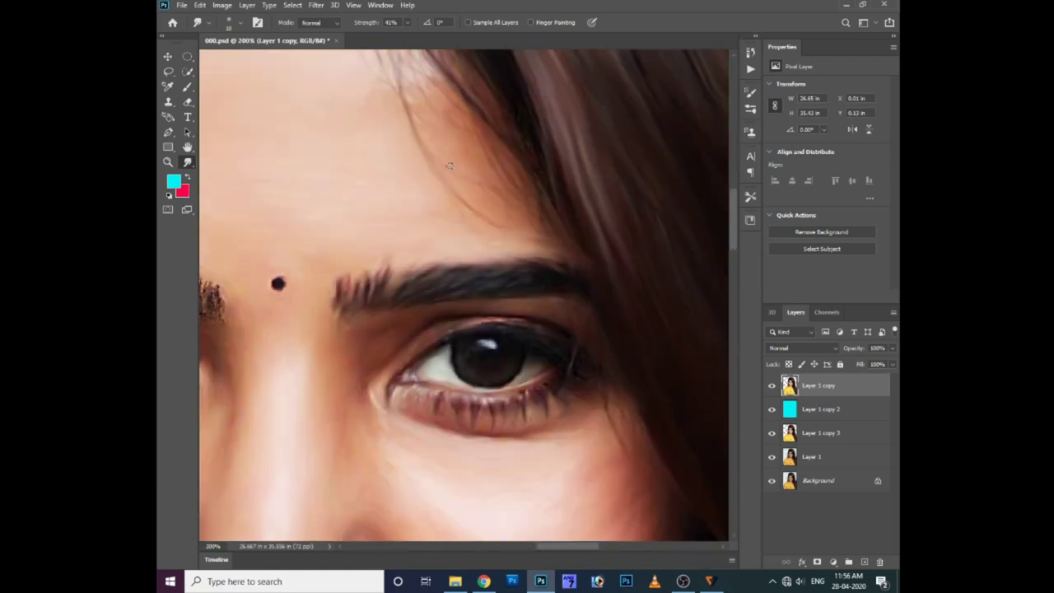
{"action": "scroll", "coordinate": [454, 211], "scroll_direction": "down", "scroll_amount": 1}
{"action": "scroll", "coordinate": [457, 206], "scroll_direction": "down", "scroll_amount": 1}
{"action": "scroll", "coordinate": [454, 280], "scroll_direction": "up", "scroll_amount": 2}
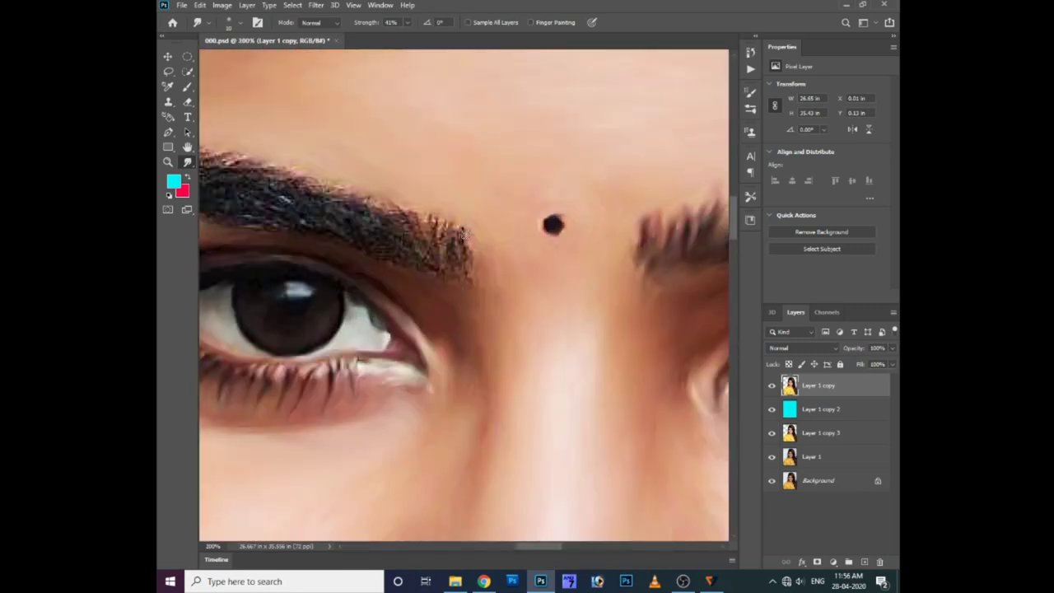
{"action": "left_click_drag", "start_coordinate": [465, 235], "coordinate": [427, 219]}
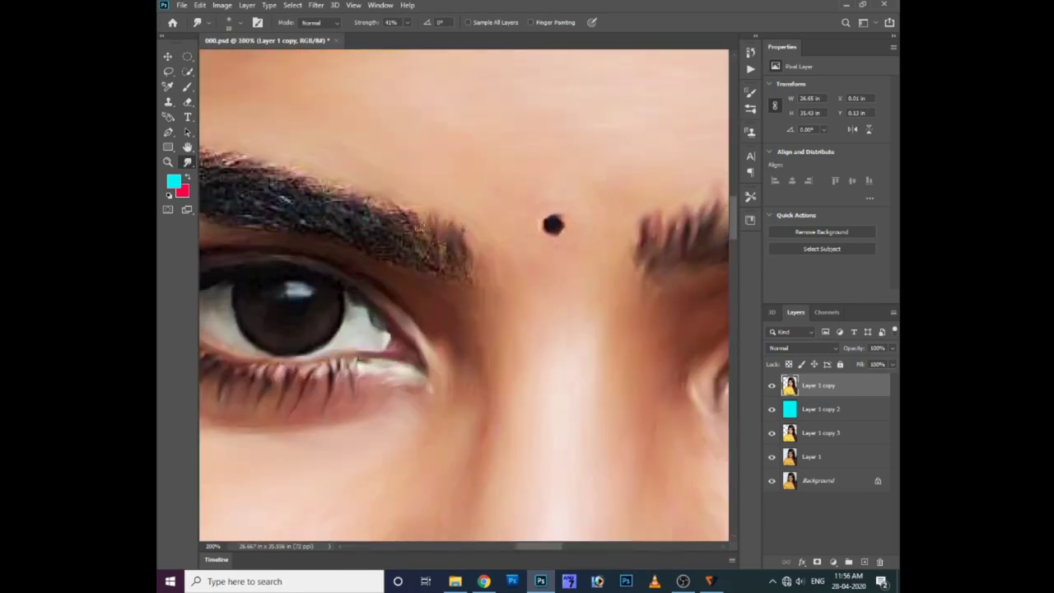
{"action": "left_click_drag", "start_coordinate": [431, 266], "coordinate": [445, 270]}
{"action": "scroll", "coordinate": [466, 272], "scroll_direction": "up", "scroll_amount": 1}
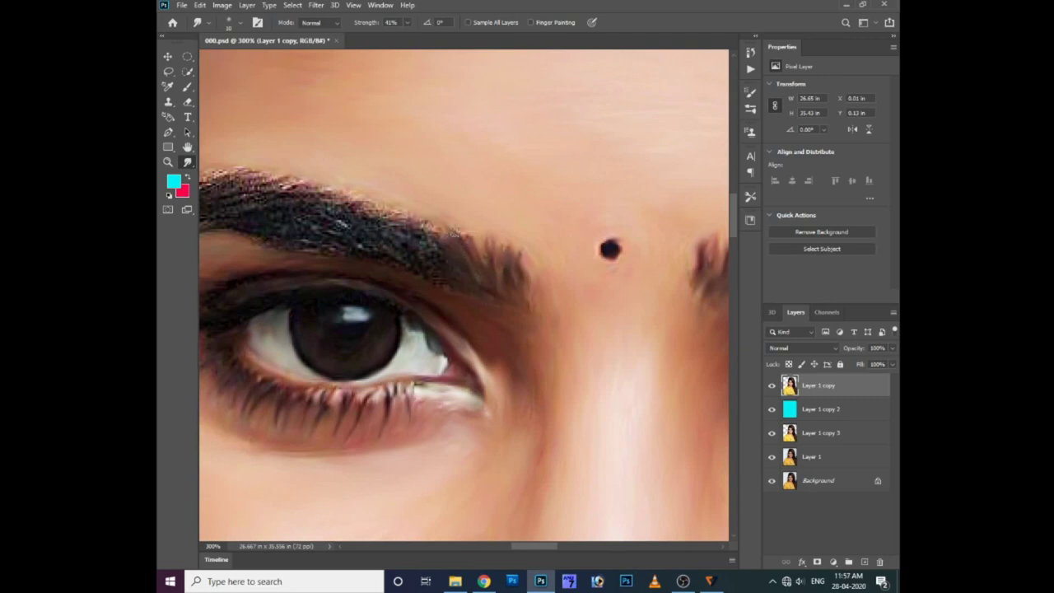
{"action": "mouse_move", "coordinate": [454, 233]}
{"action": "left_mouse_down"}
{"action": "mouse_move", "coordinate": [416, 228]}
{"action": "mouse_move", "coordinate": [435, 247]}
{"action": "mouse_move", "coordinate": [437, 271]}
{"action": "mouse_move", "coordinate": [376, 250]}
{"action": "mouse_move", "coordinate": [400, 212]}
{"action": "mouse_move", "coordinate": [343, 205]}
{"action": "mouse_move", "coordinate": [410, 219]}
{"action": "mouse_move", "coordinate": [464, 251]}
{"action": "mouse_move", "coordinate": [499, 246]}
{"action": "mouse_move", "coordinate": [444, 210]}
{"action": "mouse_move", "coordinate": [466, 206]}
{"action": "mouse_move", "coordinate": [461, 226]}
{"action": "mouse_move", "coordinate": [391, 204]}
{"action": "mouse_move", "coordinate": [315, 240]}
{"action": "mouse_move", "coordinate": [434, 211]}
{"action": "mouse_move", "coordinate": [369, 227]}
{"action": "mouse_move", "coordinate": [431, 229]}
{"action": "mouse_move", "coordinate": [353, 259]}
{"action": "mouse_move", "coordinate": [362, 242]}
{"action": "mouse_move", "coordinate": [327, 247]}
{"action": "mouse_move", "coordinate": [301, 291]}
{"action": "left_mouse_up"}
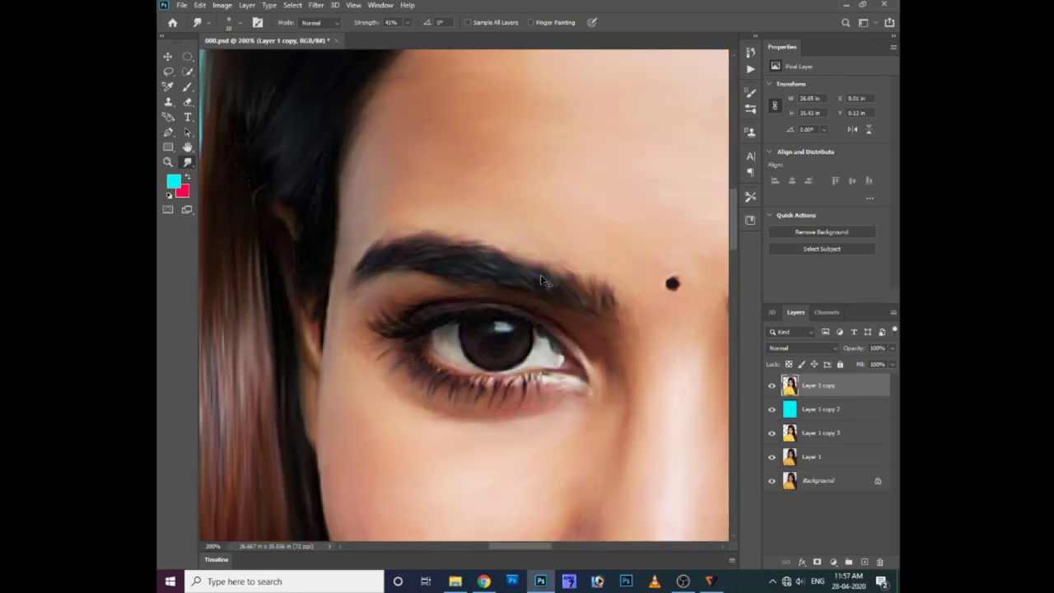
Step: Smooth the centre and right side of the lower lip with 41% smudge strokes
{"action": "key", "text": "ctrl+minus"}
{"action": "key", "text": "ctrl+minus"}
{"action": "scroll", "coordinate": [536, 369], "scroll_direction": "down", "scroll_amount": 3}
{"action": "key", "text": "ctrl+plus"}
{"action": "key", "text": "ctrl+plus"}
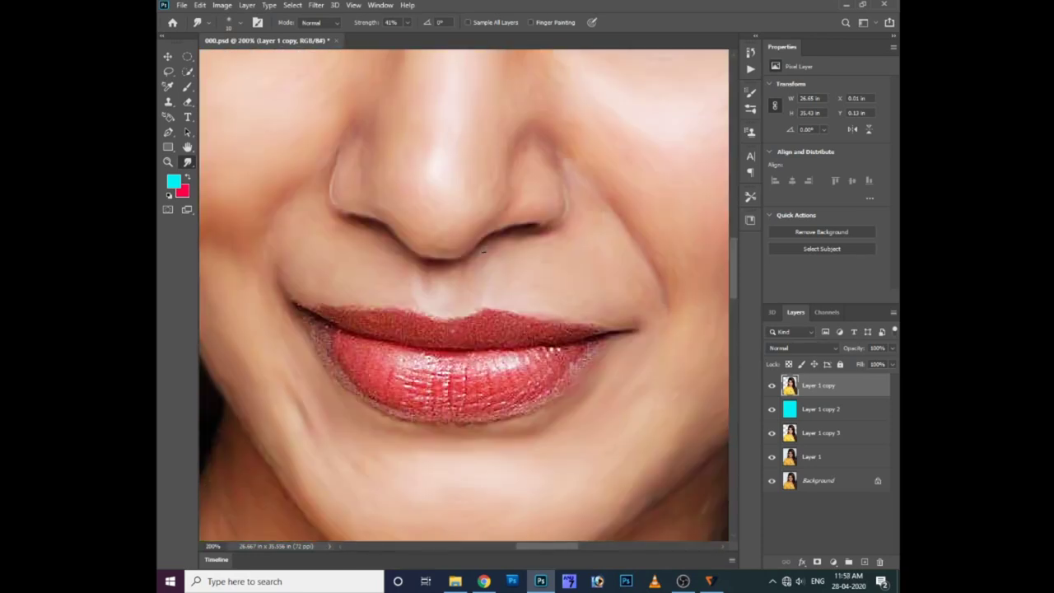
{"action": "scroll", "coordinate": [478, 318], "scroll_direction": "down", "scroll_amount": 1}
{"action": "scroll", "coordinate": [461, 305], "scroll_direction": "down", "scroll_amount": 1}
{"action": "mouse_move", "coordinate": [442, 333]}
{"action": "left_mouse_down"}
{"action": "mouse_move", "coordinate": [443, 387]}
{"action": "mouse_move", "coordinate": [455, 362]}
{"action": "mouse_move", "coordinate": [453, 415]}
{"action": "mouse_move", "coordinate": [475, 323]}
{"action": "left_mouse_up"}
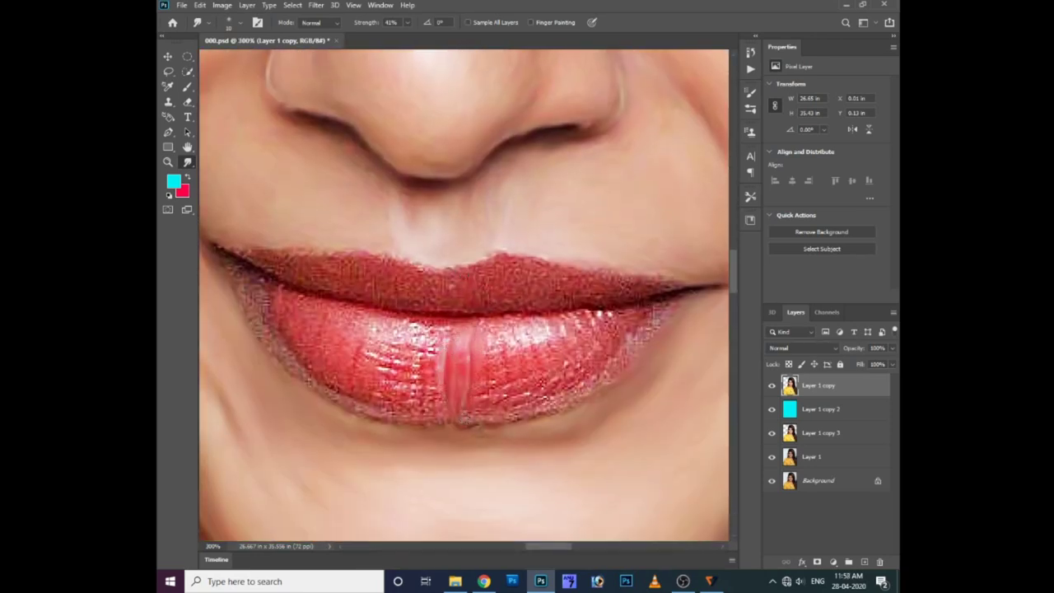
{"action": "left_click_drag", "start_coordinate": [486, 402], "coordinate": [504, 329]}
{"action": "left_click_drag", "start_coordinate": [500, 402], "coordinate": [509, 362]}
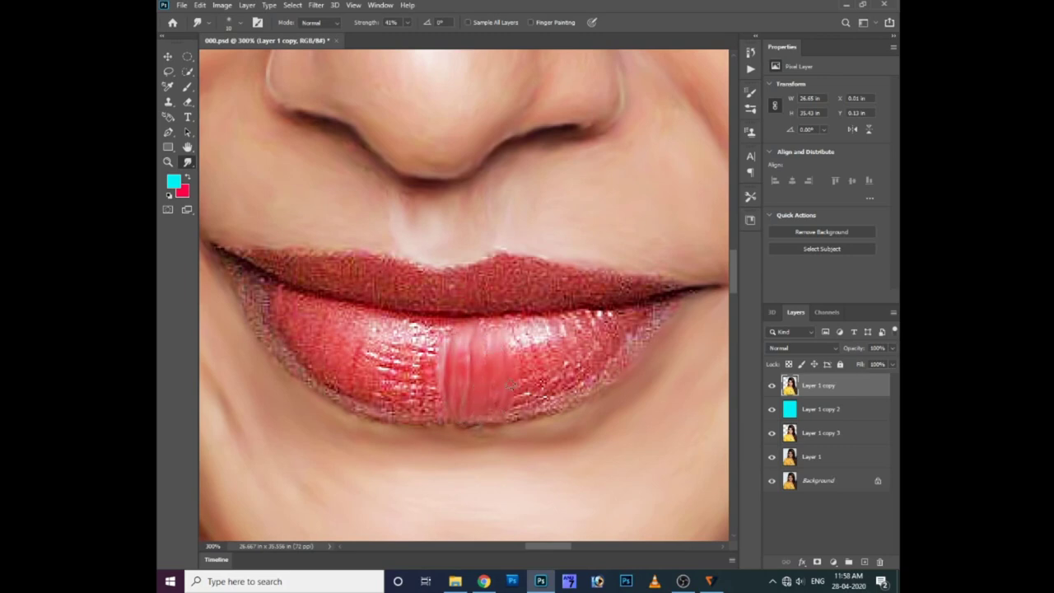
{"action": "mouse_move", "coordinate": [531, 402]}
{"action": "left_mouse_down"}
{"action": "mouse_move", "coordinate": [513, 344]}
{"action": "mouse_move", "coordinate": [531, 333]}
{"action": "mouse_move", "coordinate": [531, 372]}
{"action": "mouse_move", "coordinate": [548, 371]}
{"action": "mouse_move", "coordinate": [564, 324]}
{"action": "mouse_move", "coordinate": [600, 314]}
{"action": "left_mouse_up"}
{"action": "left_click_drag", "start_coordinate": [578, 354], "coordinate": [581, 373]}
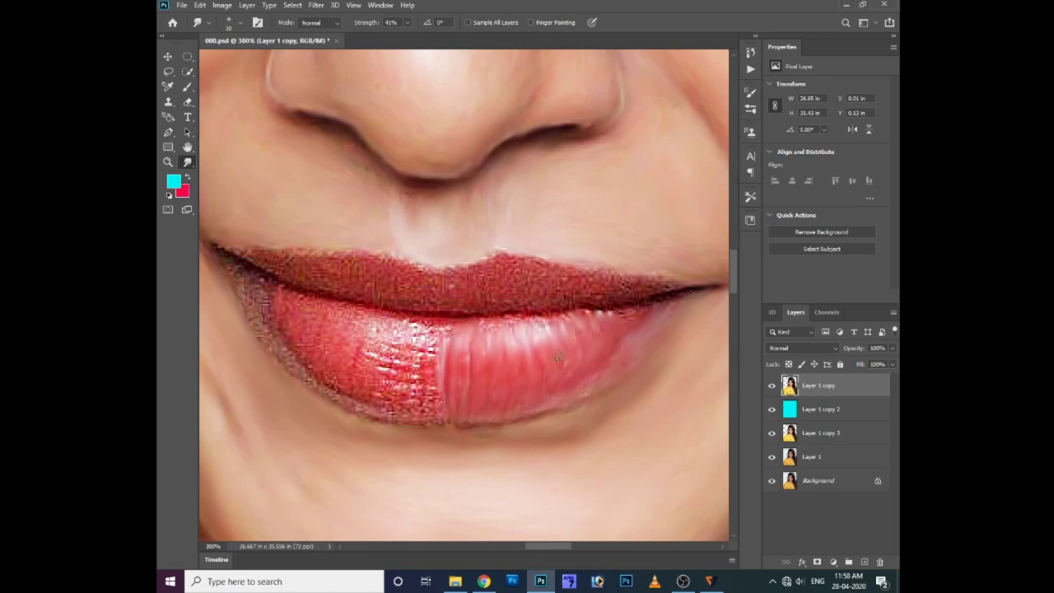
Step: Smear the lip seam and the glittery lower-left patch of the lower lip smooth
{"action": "scroll", "coordinate": [559, 356], "scroll_direction": "down", "scroll_amount": 1}
{"action": "scroll", "coordinate": [548, 381], "scroll_direction": "up", "scroll_amount": 1}
{"action": "scroll", "coordinate": [591, 333], "scroll_direction": "right", "scroll_amount": 1}
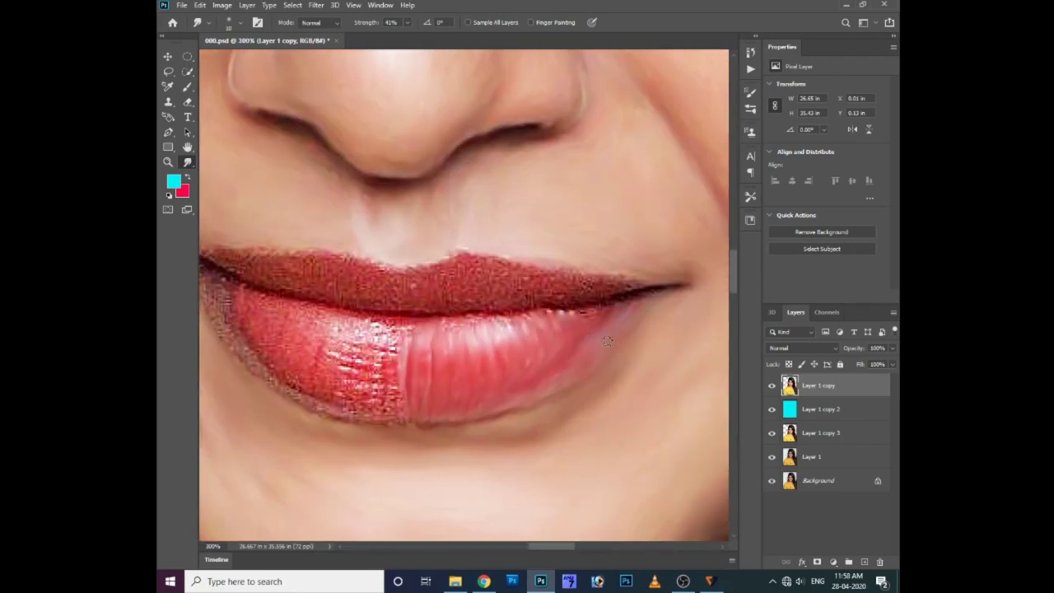
{"action": "left_click_drag", "start_coordinate": [468, 398], "coordinate": [502, 376]}
{"action": "left_click_drag", "start_coordinate": [389, 294], "coordinate": [419, 337]}
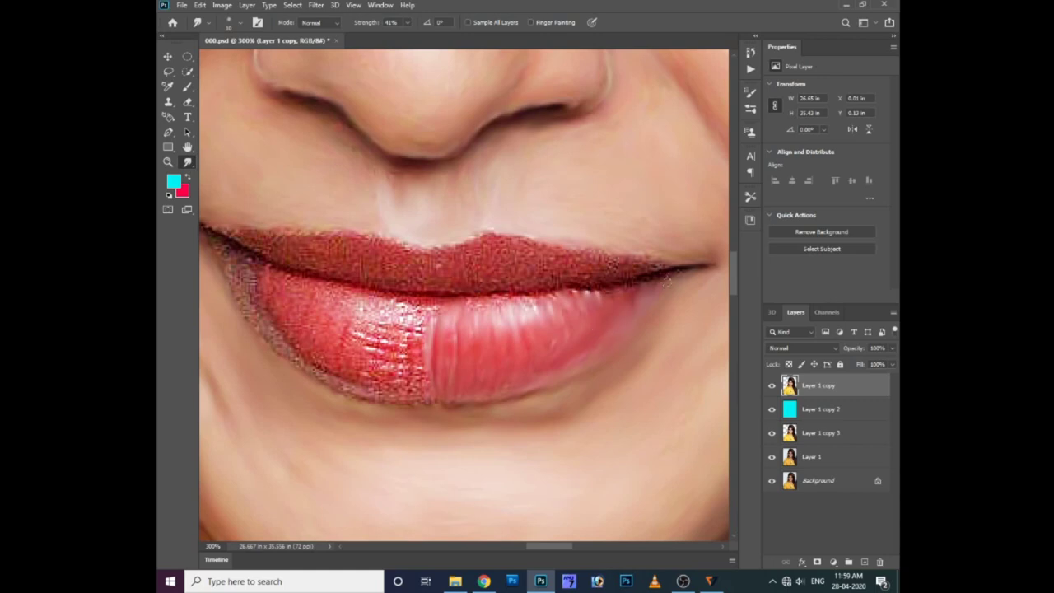
{"action": "left_click_drag", "start_coordinate": [593, 303], "coordinate": [603, 298]}
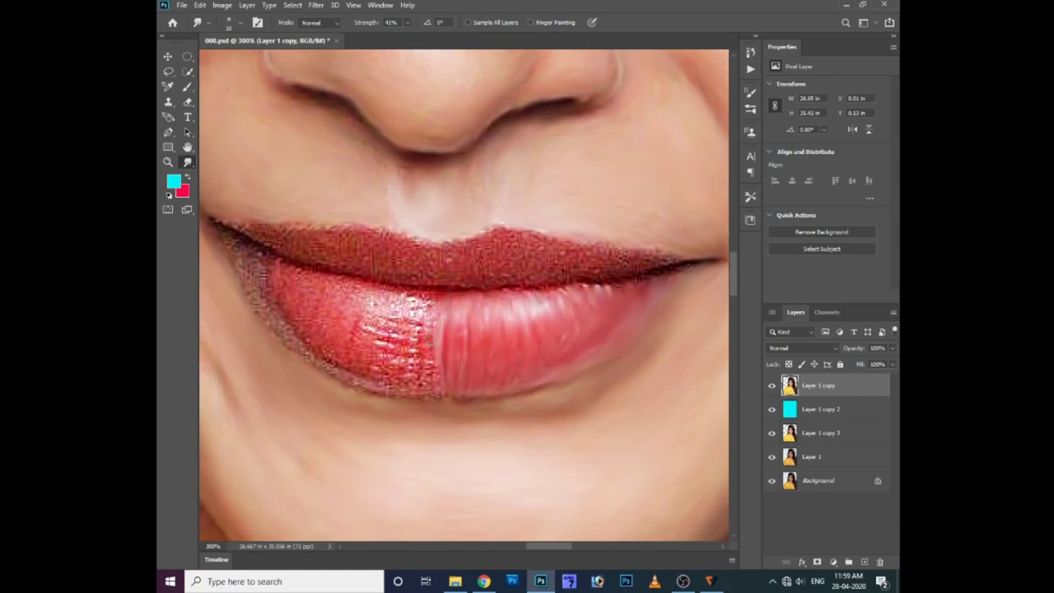
{"action": "mouse_move", "coordinate": [431, 302]}
{"action": "left_mouse_down"}
{"action": "mouse_move", "coordinate": [421, 305]}
{"action": "mouse_move", "coordinate": [422, 360]}
{"action": "left_mouse_up"}
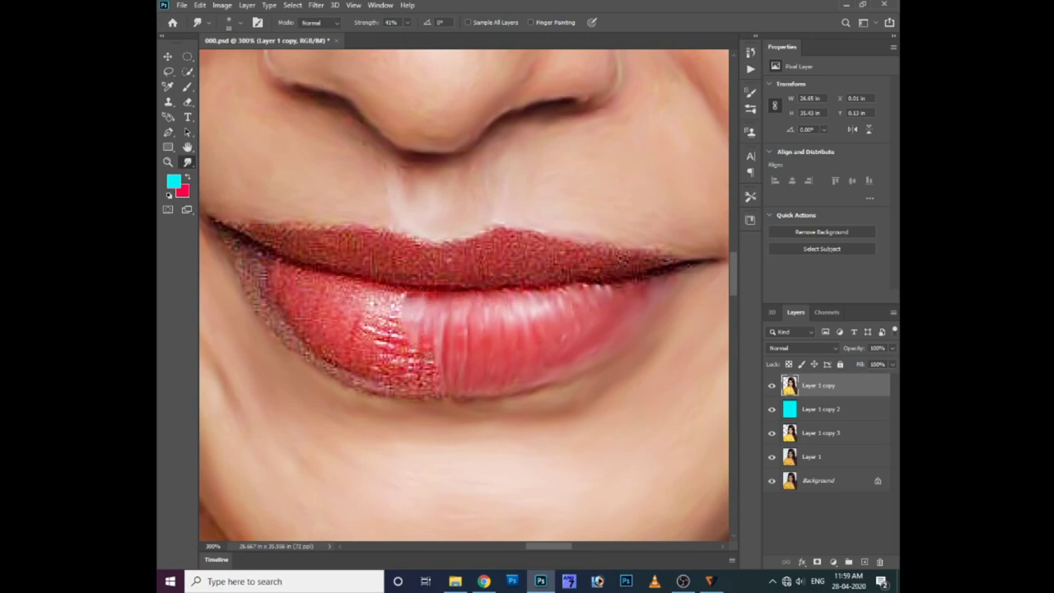
{"action": "left_click_drag", "start_coordinate": [416, 390], "coordinate": [382, 385]}
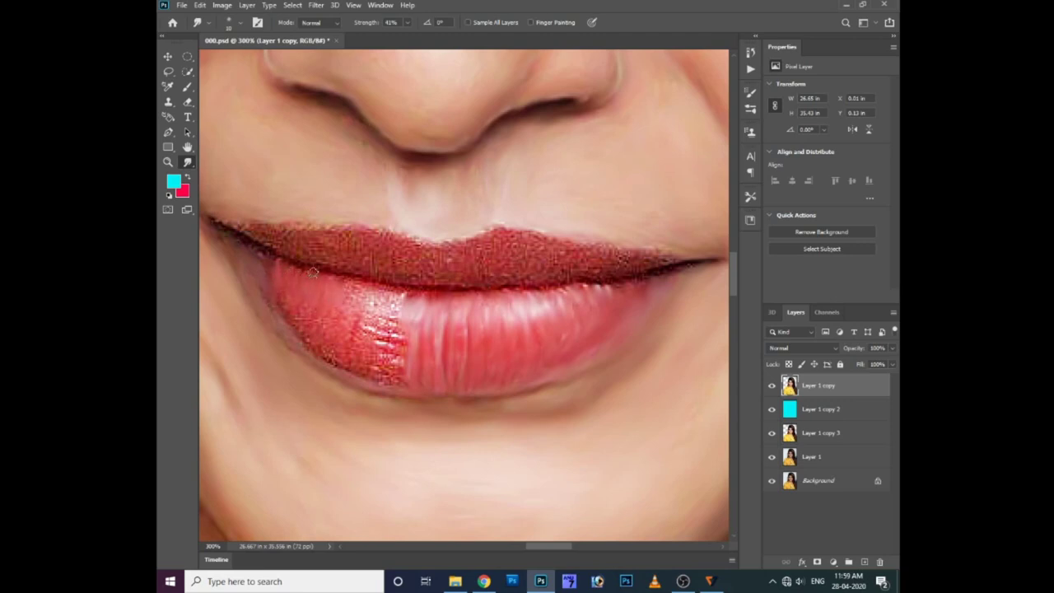
{"action": "mouse_move", "coordinate": [368, 300]}
{"action": "left_mouse_down"}
{"action": "mouse_move", "coordinate": [399, 362]}
{"action": "mouse_move", "coordinate": [387, 338]}
{"action": "mouse_move", "coordinate": [360, 356]}
{"action": "left_mouse_up"}
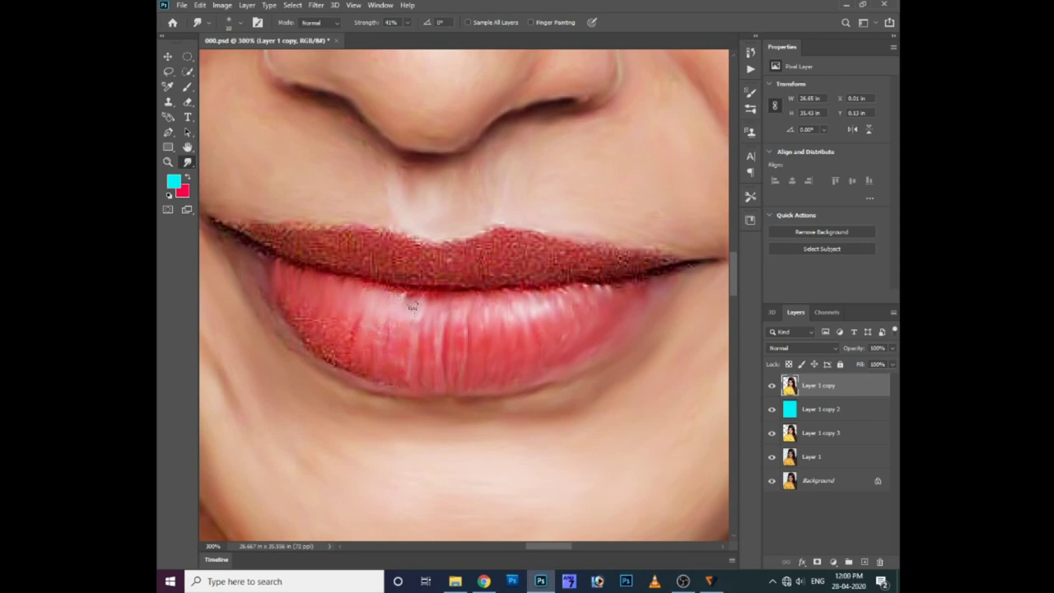
{"action": "mouse_move", "coordinate": [353, 280]}
{"action": "left_mouse_down"}
{"action": "mouse_move", "coordinate": [373, 313]}
{"action": "mouse_move", "coordinate": [347, 367]}
{"action": "mouse_move", "coordinate": [306, 341]}
{"action": "left_mouse_up"}
Step: Smudge the grainy upper lip, its right side and edge into smooth deep-red strokes
{"action": "scroll", "coordinate": [492, 308], "scroll_direction": "left", "scroll_amount": 2}
{"action": "scroll", "coordinate": [492, 308], "scroll_direction": "up", "scroll_amount": 1}
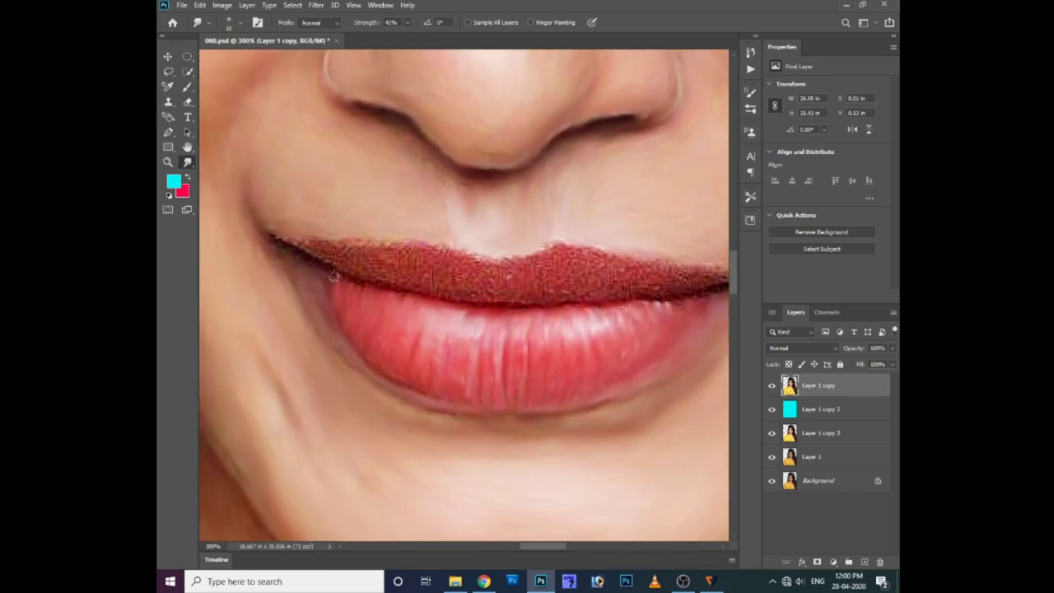
{"action": "scroll", "coordinate": [536, 257], "scroll_direction": "right", "scroll_amount": 4}
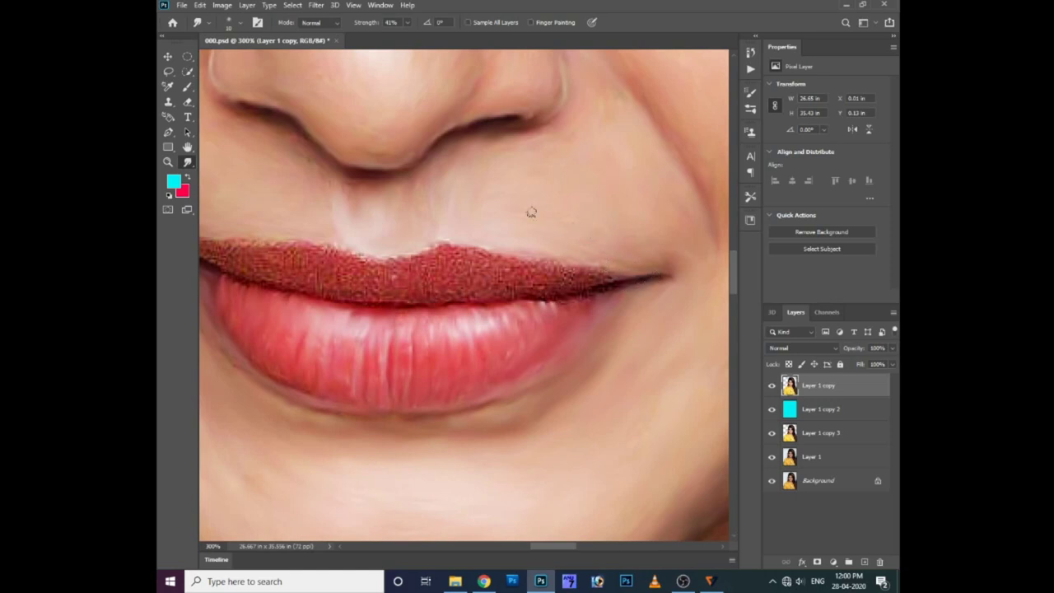
{"action": "scroll", "coordinate": [362, 275], "scroll_direction": "left", "scroll_amount": 3}
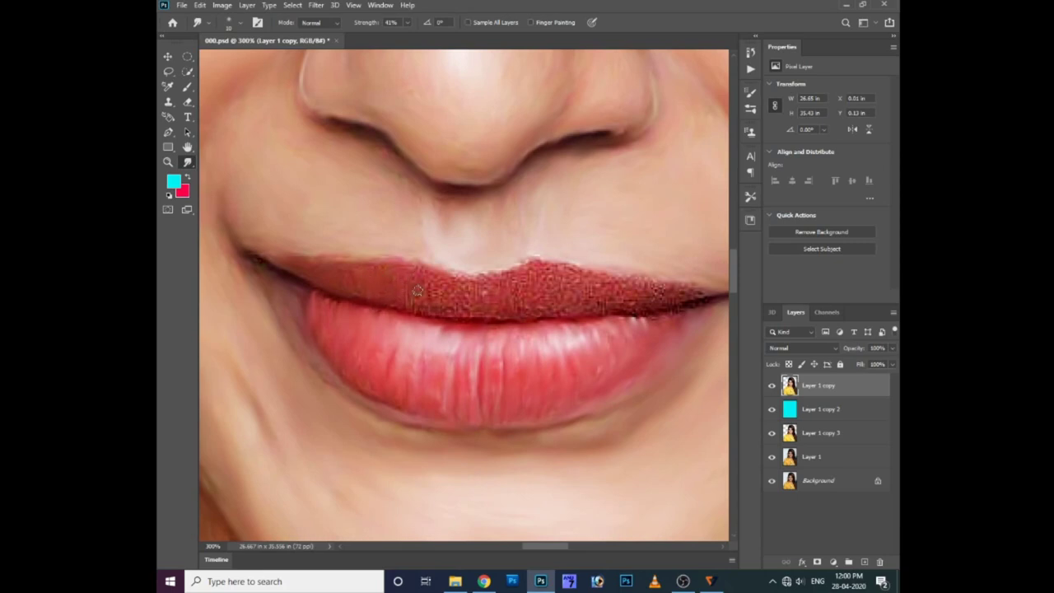
{"action": "left_click_drag", "start_coordinate": [436, 312], "coordinate": [451, 270]}
{"action": "left_click_drag", "start_coordinate": [515, 305], "coordinate": [478, 307]}
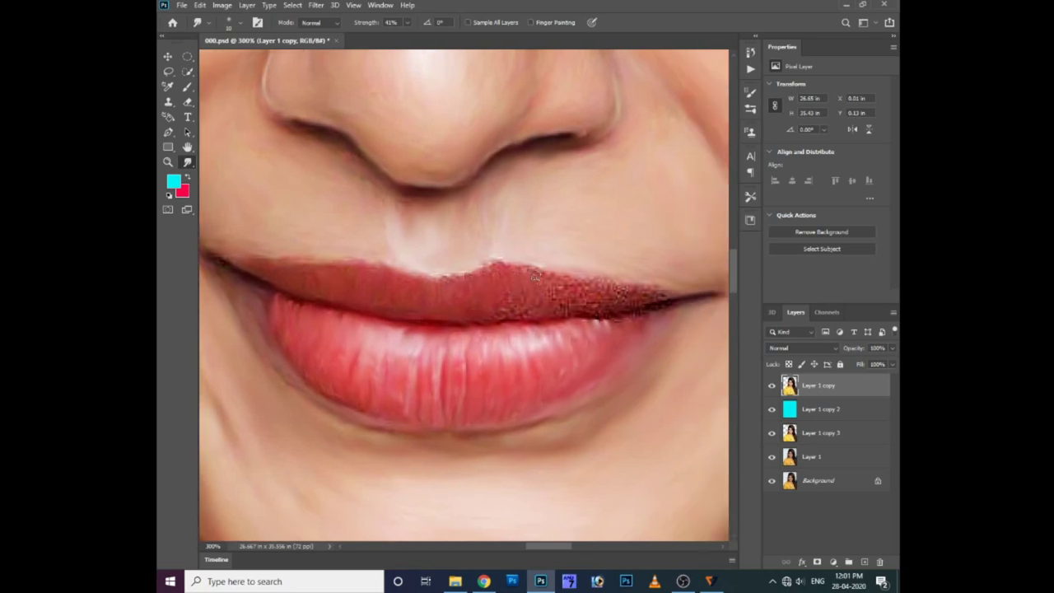
{"action": "mouse_move", "coordinate": [551, 280]}
{"action": "left_mouse_down"}
{"action": "mouse_move", "coordinate": [573, 309]}
{"action": "mouse_move", "coordinate": [567, 302]}
{"action": "mouse_move", "coordinate": [592, 292]}
{"action": "mouse_move", "coordinate": [645, 301]}
{"action": "mouse_move", "coordinate": [584, 315]}
{"action": "mouse_move", "coordinate": [639, 318]}
{"action": "mouse_move", "coordinate": [593, 316]}
{"action": "left_mouse_up"}
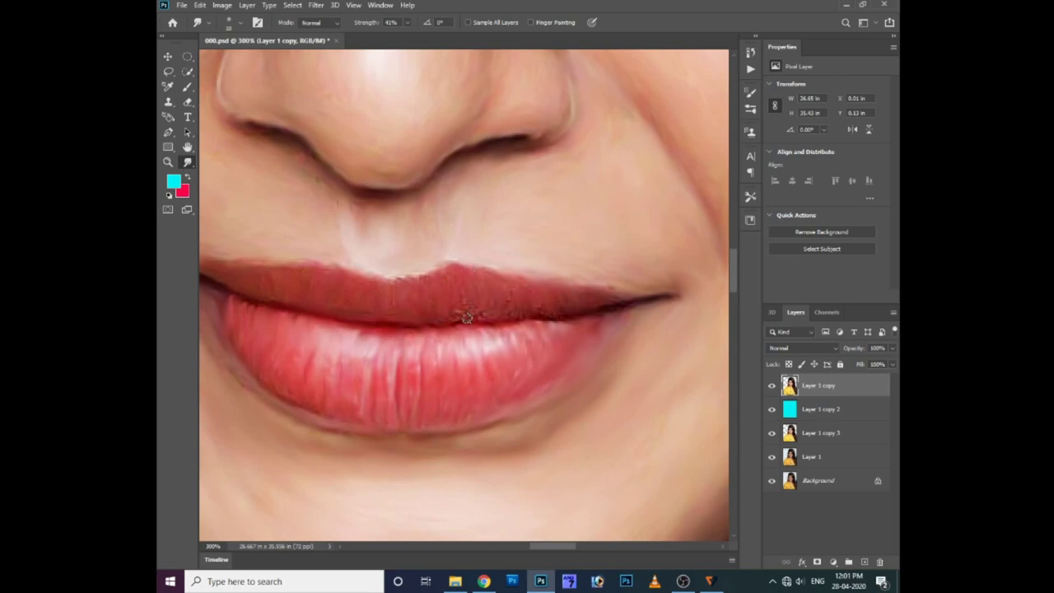
{"action": "left_click_drag", "start_coordinate": [467, 318], "coordinate": [572, 311]}
{"action": "left_click_drag", "start_coordinate": [402, 280], "coordinate": [449, 280]}
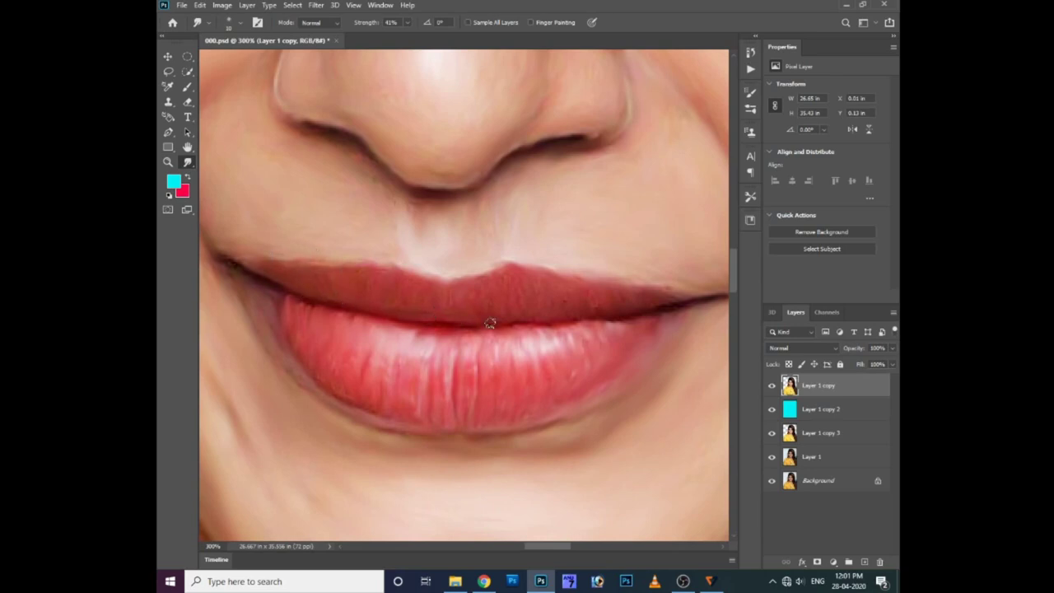
{"action": "left_click_drag", "start_coordinate": [486, 308], "coordinate": [553, 282]}
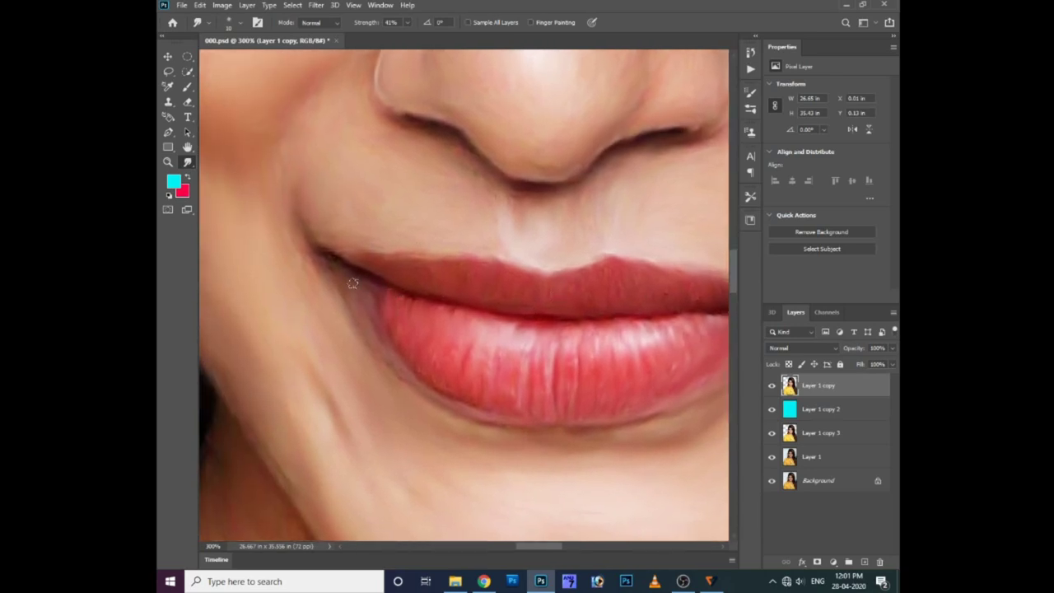
{"action": "scroll", "coordinate": [617, 296], "scroll_direction": "right", "scroll_amount": 5}
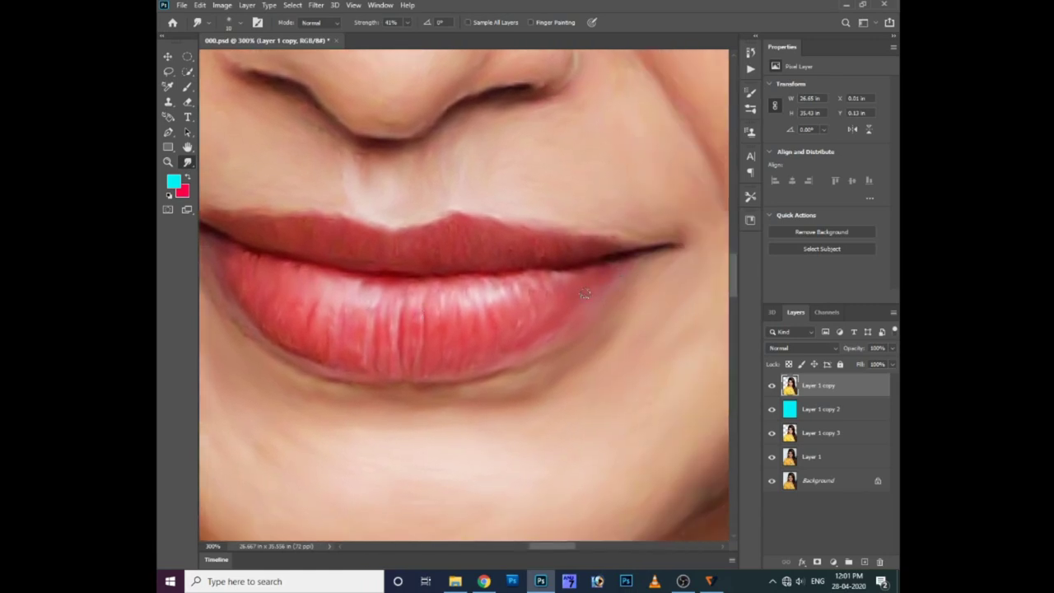
{"action": "scroll", "coordinate": [531, 346], "scroll_direction": "down", "scroll_amount": 2}
Step: Soften the lower lip's vertical lines, then drop Smudge strength to 10%
{"action": "scroll", "coordinate": [529, 348], "scroll_direction": "down", "scroll_amount": 2}
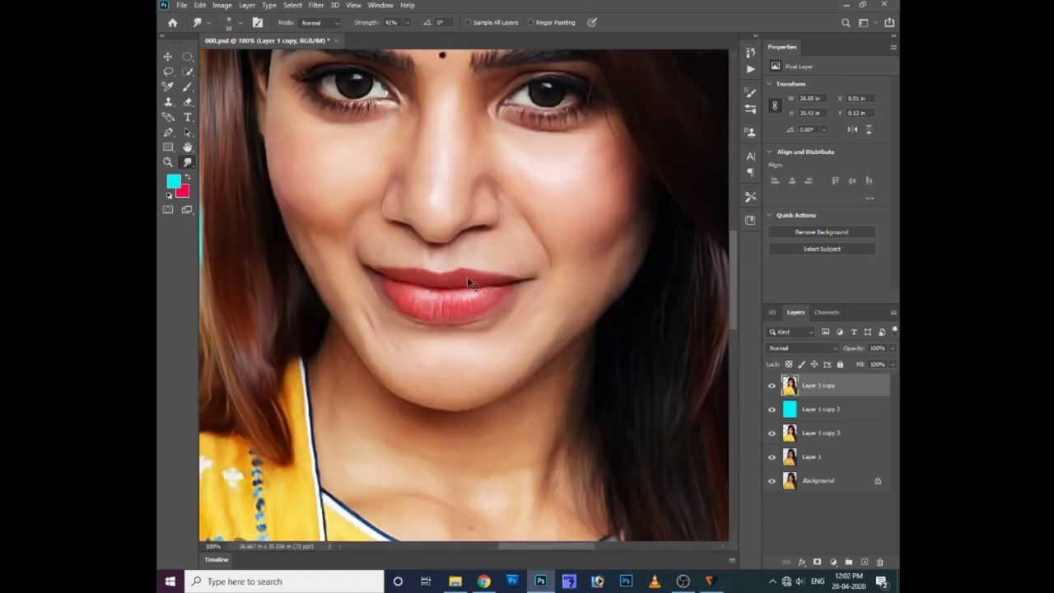
{"action": "scroll", "coordinate": [467, 277], "scroll_direction": "up", "scroll_amount": 3}
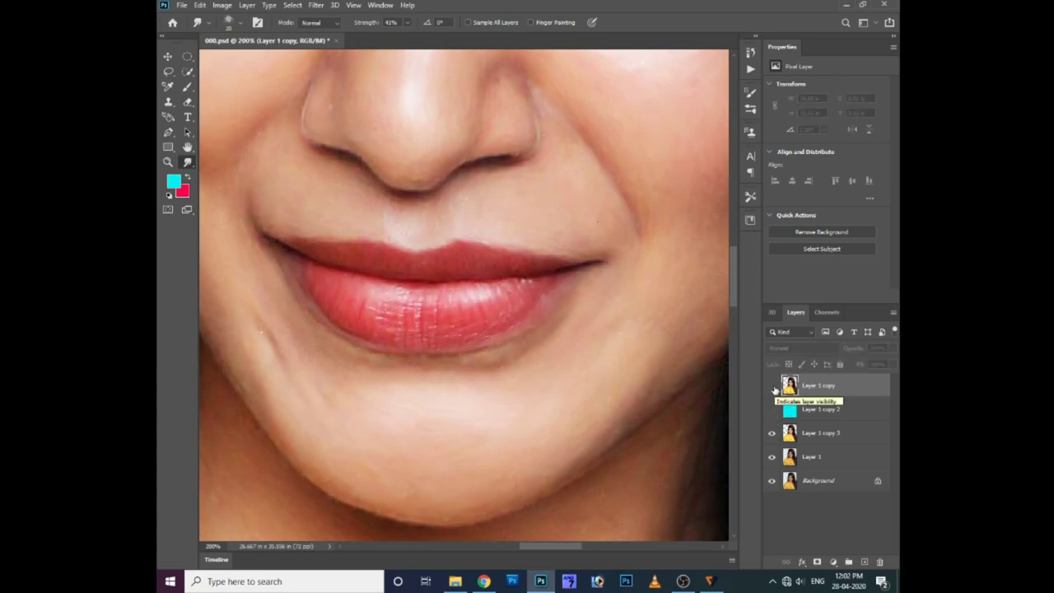
{"action": "mouse_move", "coordinate": [460, 332]}
{"action": "left_mouse_down"}
{"action": "mouse_move", "coordinate": [379, 338]}
{"action": "mouse_move", "coordinate": [335, 299]}
{"action": "mouse_move", "coordinate": [423, 313]}
{"action": "left_mouse_up"}
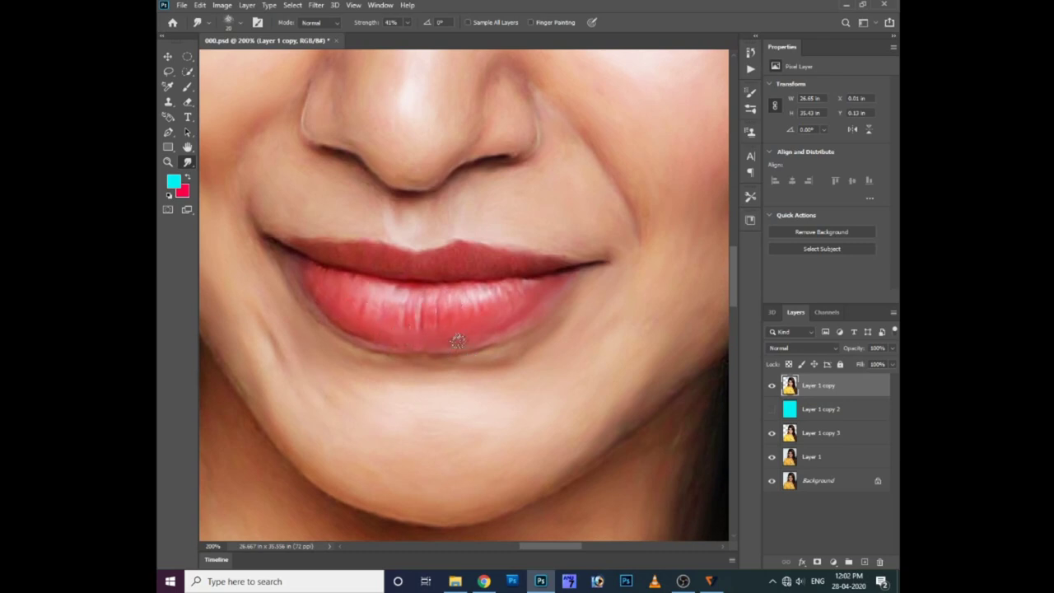
{"action": "left_click", "coordinate": [407, 22]}
{"action": "left_click_drag", "start_coordinate": [407, 38], "coordinate": [397, 40]}
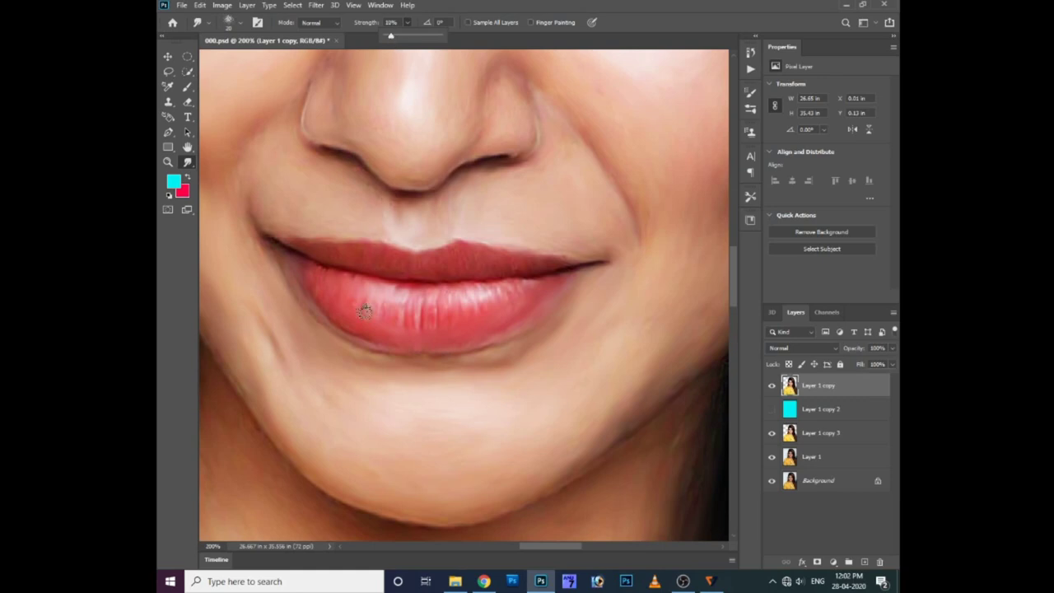
Step: Lightly smudge the lower lip texture at the reduced 10% strength
{"action": "mouse_move", "coordinate": [365, 312]}
{"action": "left_mouse_down"}
{"action": "mouse_move", "coordinate": [400, 302]}
{"action": "mouse_move", "coordinate": [396, 313]}
{"action": "mouse_move", "coordinate": [360, 301]}
{"action": "mouse_move", "coordinate": [416, 303]}
{"action": "left_mouse_up"}
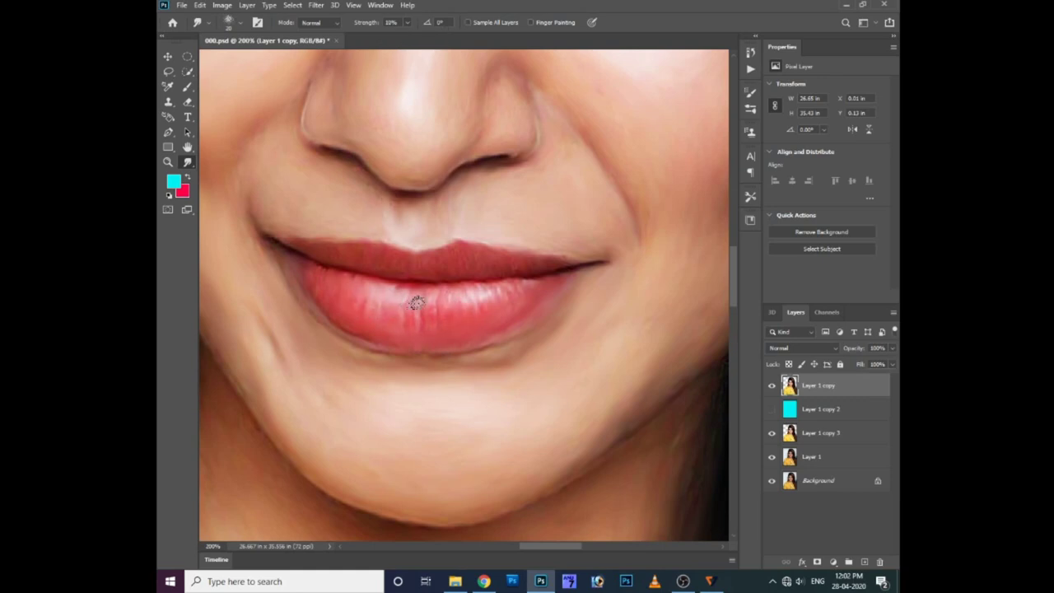
{"action": "key", "text": "ctrl+minus"}
{"action": "key", "text": "ctrl+minus"}
{"action": "key", "text": "ctrl+minus"}
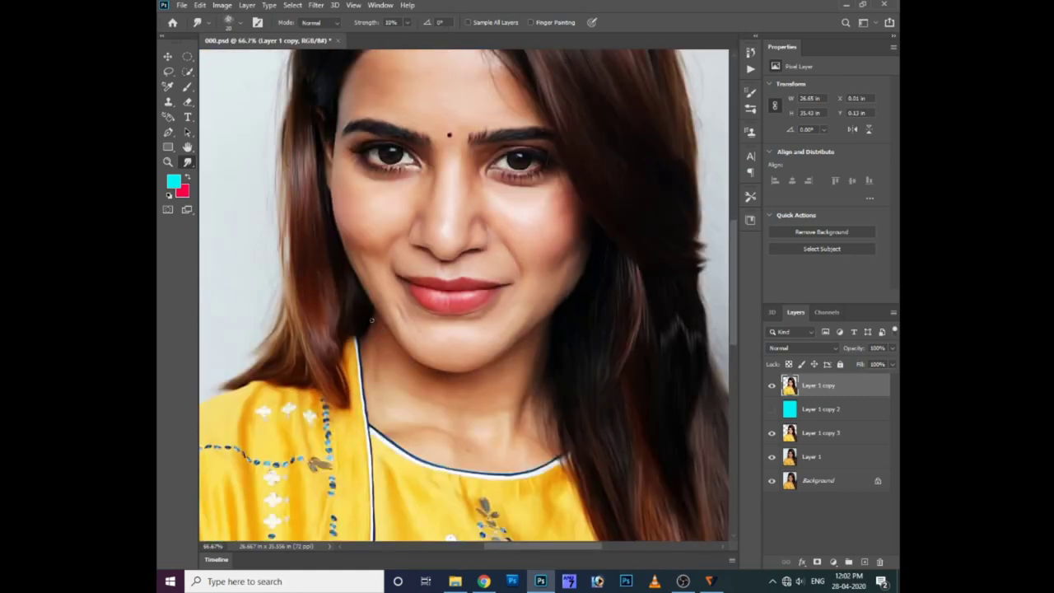
{"action": "key", "text": "ctrl+plus"}
{"action": "key", "text": "ctrl+plus"}
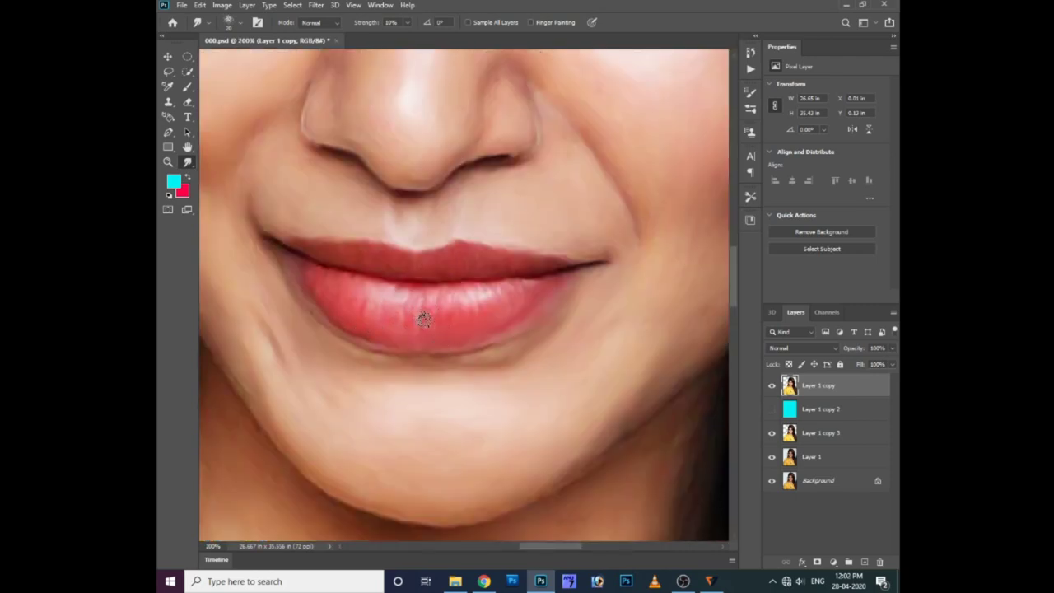
{"action": "key", "text": "ctrl+minus"}
{"action": "key", "text": "ctrl+minus"}
{"action": "key", "text": "ctrl+minus"}
Step: Toggle layer visibility to compare painted and original, ending with the cyan Layer 1 copy 2 visible
{"action": "left_click", "coordinate": [773, 410]}
{"action": "left_click", "coordinate": [772, 386]}
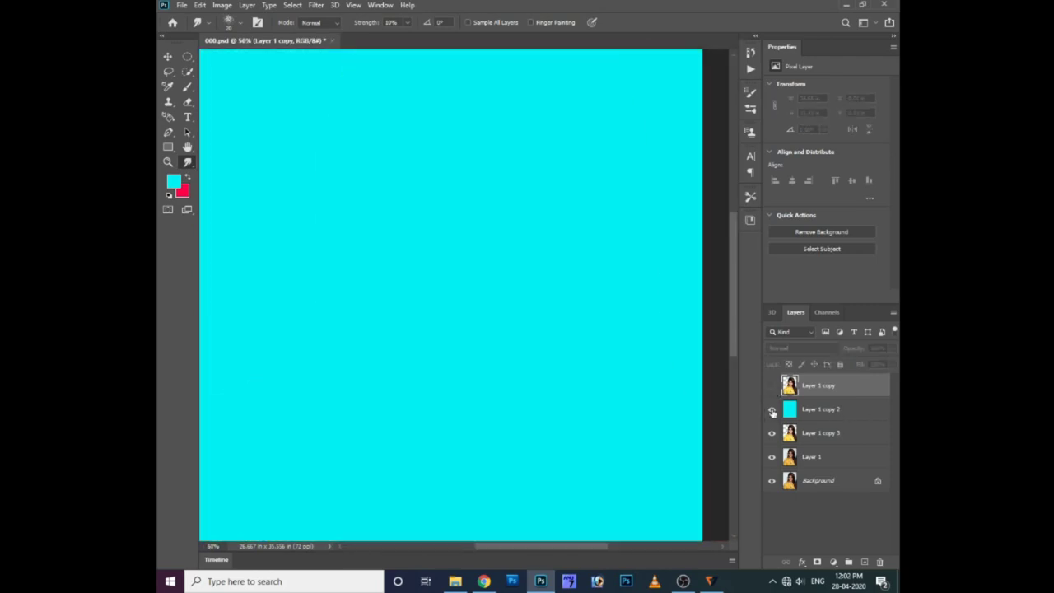
{"action": "left_click", "coordinate": [772, 409]}
{"action": "left_click", "coordinate": [772, 386]}
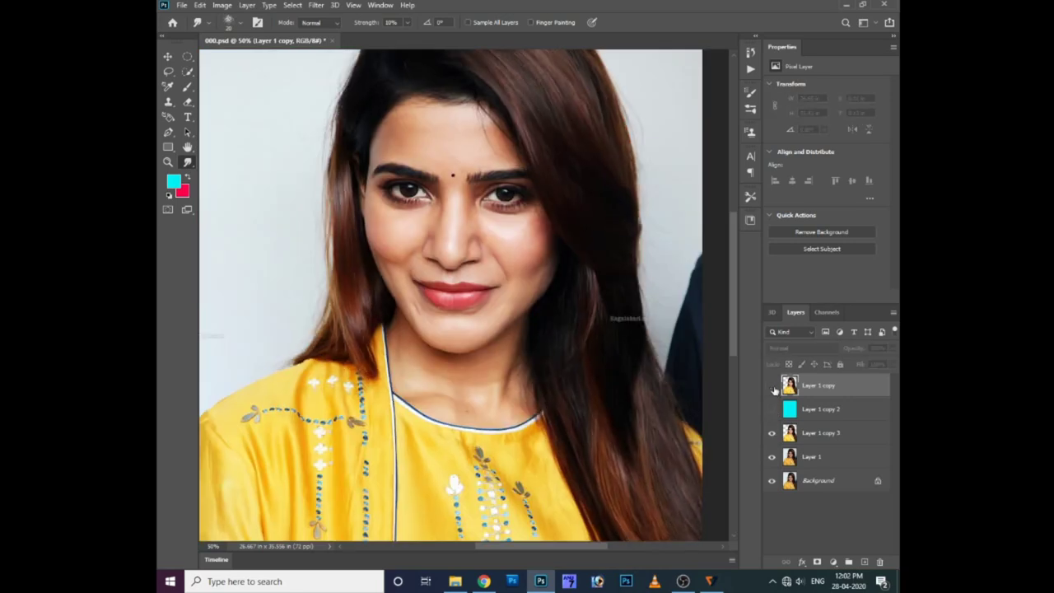
{"action": "left_click", "coordinate": [772, 386]}
{"action": "left_click", "coordinate": [772, 386]}
{"action": "left_click", "coordinate": [773, 386]}
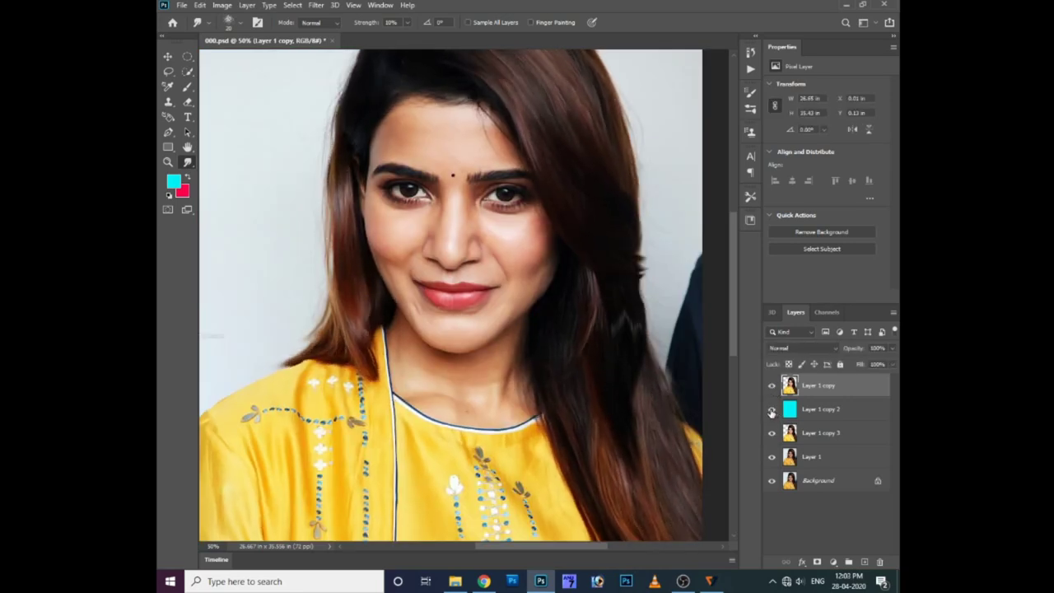
{"action": "scroll", "coordinate": [462, 292], "scroll_direction": "up", "scroll_amount": 3}
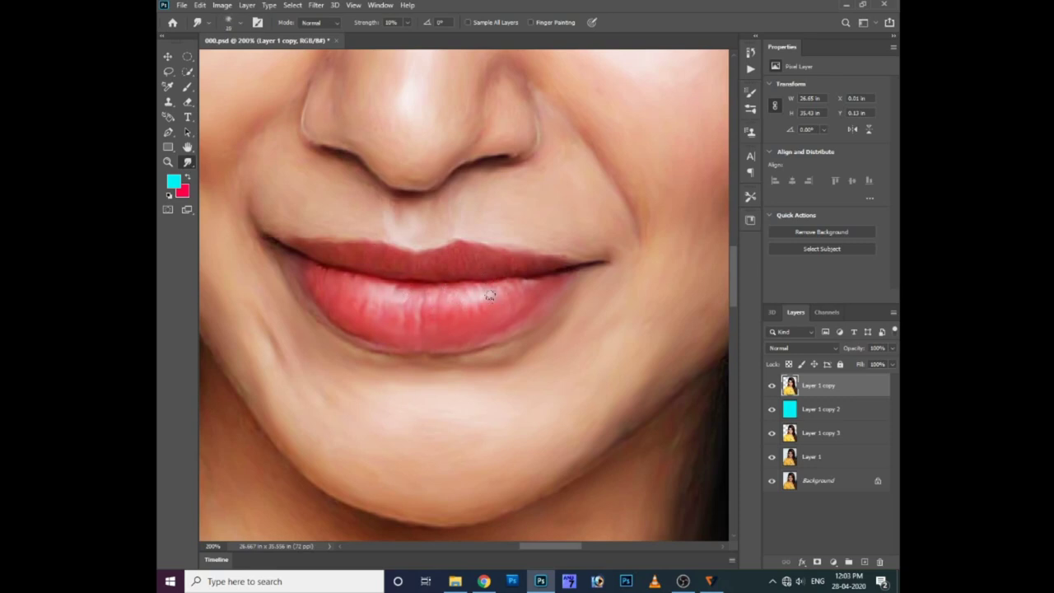
{"action": "scroll", "coordinate": [395, 303], "scroll_direction": "down", "scroll_amount": 3}
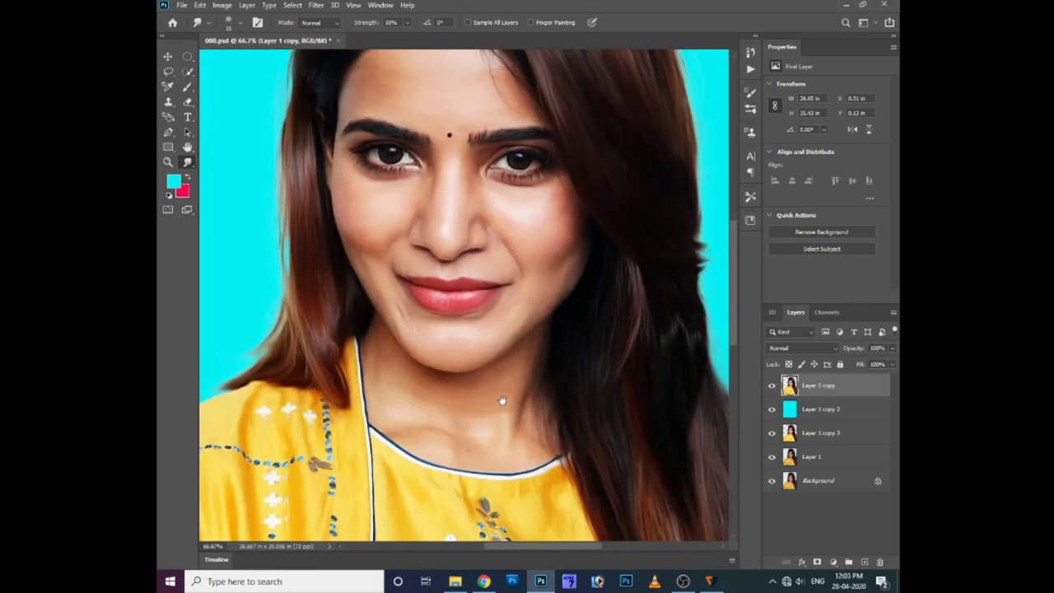
{"action": "scroll", "coordinate": [501, 400], "scroll_direction": "down", "scroll_amount": 2}
{"action": "scroll", "coordinate": [513, 283], "scroll_direction": "up", "scroll_amount": 4}
{"action": "scroll", "coordinate": [512, 317], "scroll_direction": "up", "scroll_amount": 2}
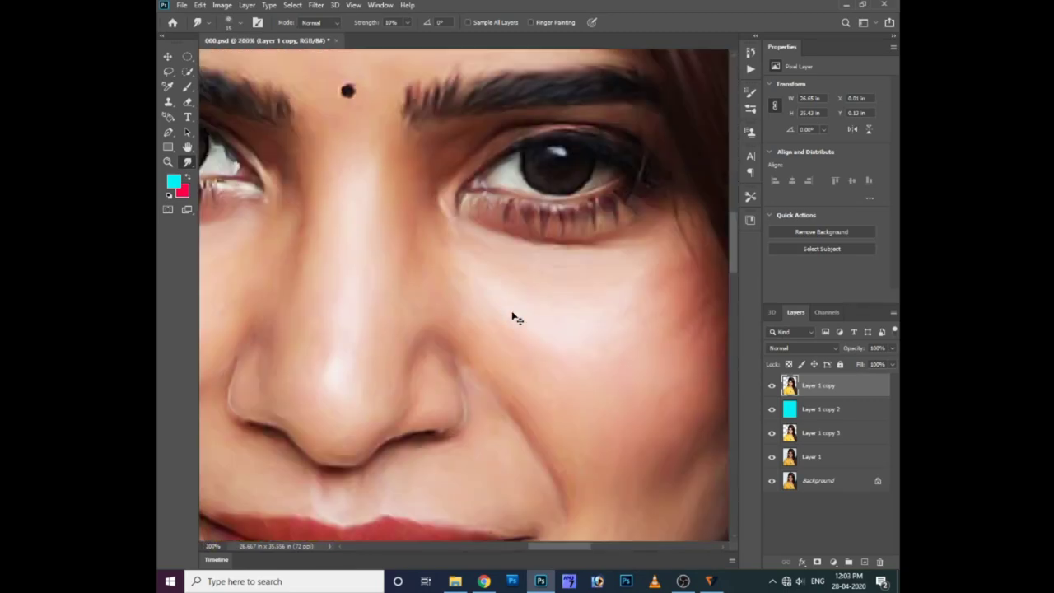
{"action": "scroll", "coordinate": [445, 292], "scroll_direction": "down", "scroll_amount": 1}
{"action": "scroll", "coordinate": [447, 294], "scroll_direction": "down", "scroll_amount": 2}
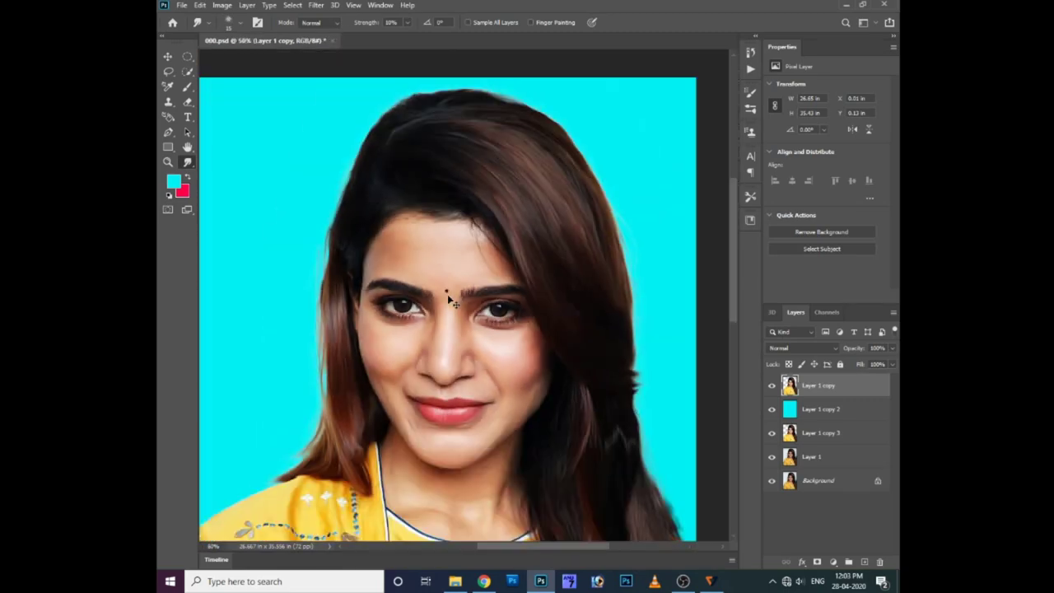
{"action": "scroll", "coordinate": [447, 294], "scroll_direction": "up", "scroll_amount": 1}
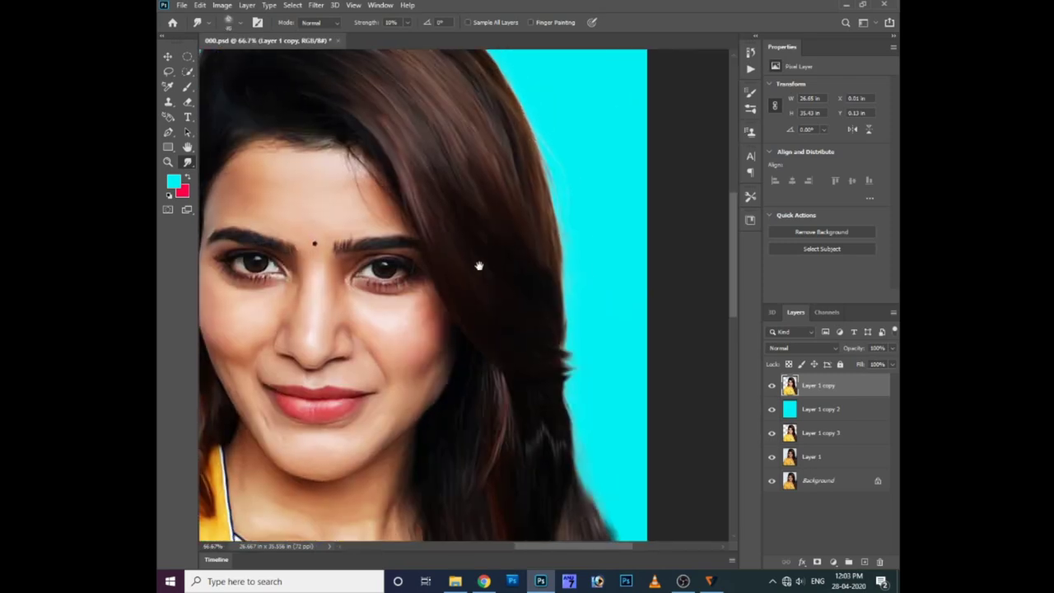
Step: Raise Smudge strength to 68% and pull the right hair edge into strands over the cyan
{"action": "left_click_drag", "start_coordinate": [558, 325], "coordinate": [480, 267]}
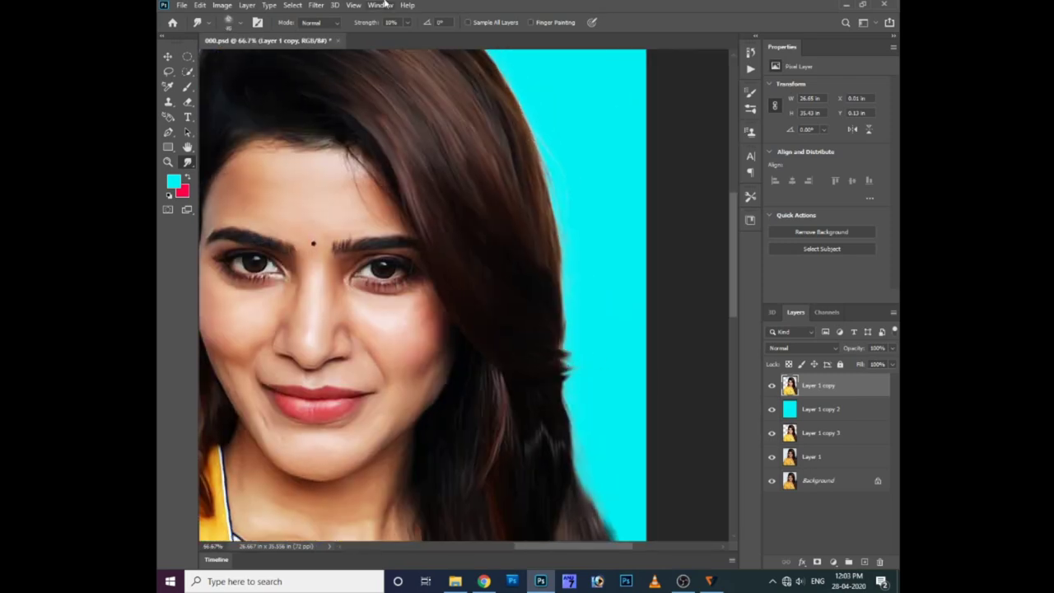
{"action": "left_click_drag", "start_coordinate": [406, 22], "coordinate": [443, 37]}
{"action": "left_click_drag", "start_coordinate": [501, 348], "coordinate": [577, 352]}
{"action": "left_click_drag", "start_coordinate": [498, 342], "coordinate": [613, 371]}
{"action": "mouse_move", "coordinate": [541, 350]}
{"action": "left_mouse_down"}
{"action": "mouse_move", "coordinate": [603, 354]}
{"action": "mouse_move", "coordinate": [575, 327]}
{"action": "left_mouse_up"}
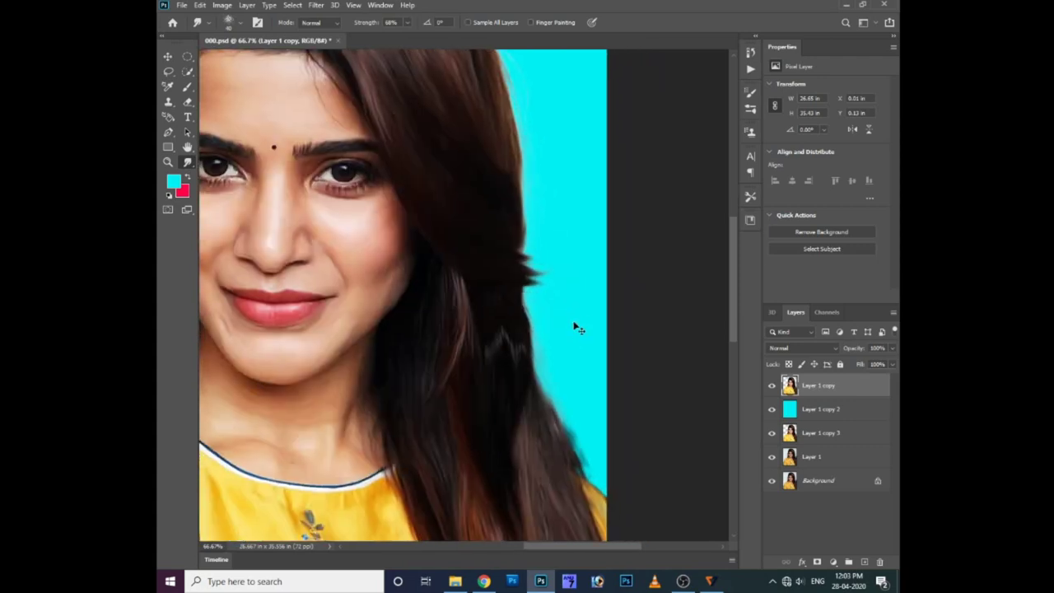
{"action": "left_click_drag", "start_coordinate": [513, 295], "coordinate": [540, 367]}
Step: Smudge the left hair edge over the yellow shoulder into strands reaching the cyan background
{"action": "left_click_drag", "start_coordinate": [541, 194], "coordinate": [537, 279]}
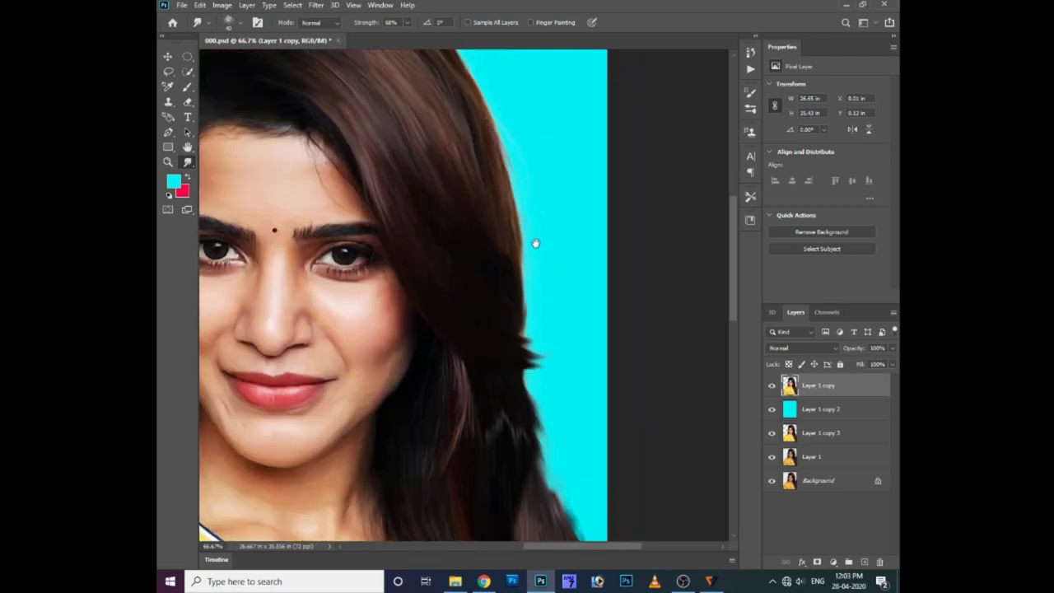
{"action": "left_click_drag", "start_coordinate": [537, 316], "coordinate": [333, 290]}
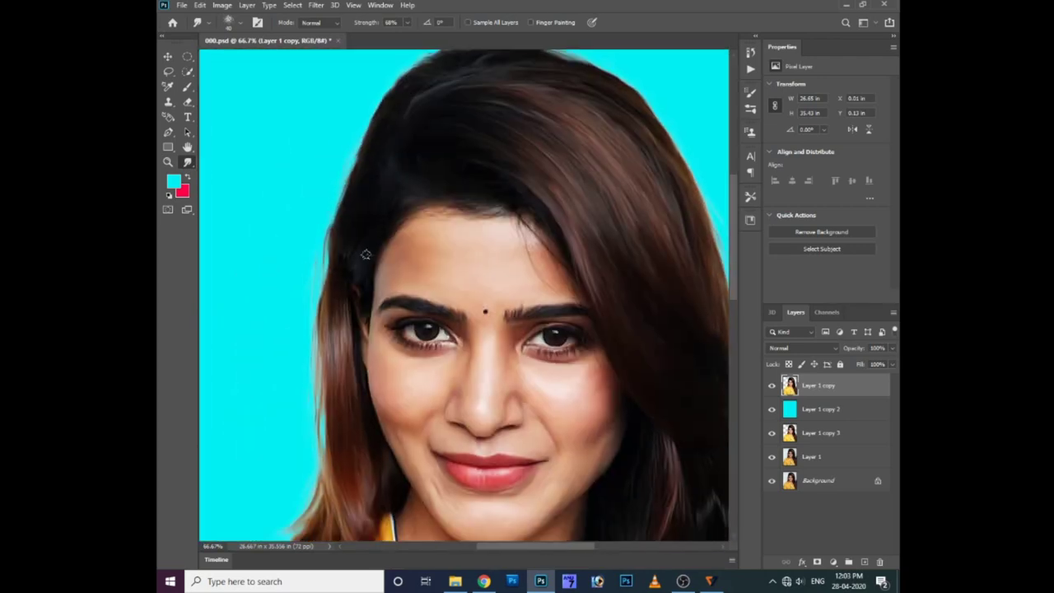
{"action": "left_click_drag", "start_coordinate": [596, 115], "coordinate": [450, 228]}
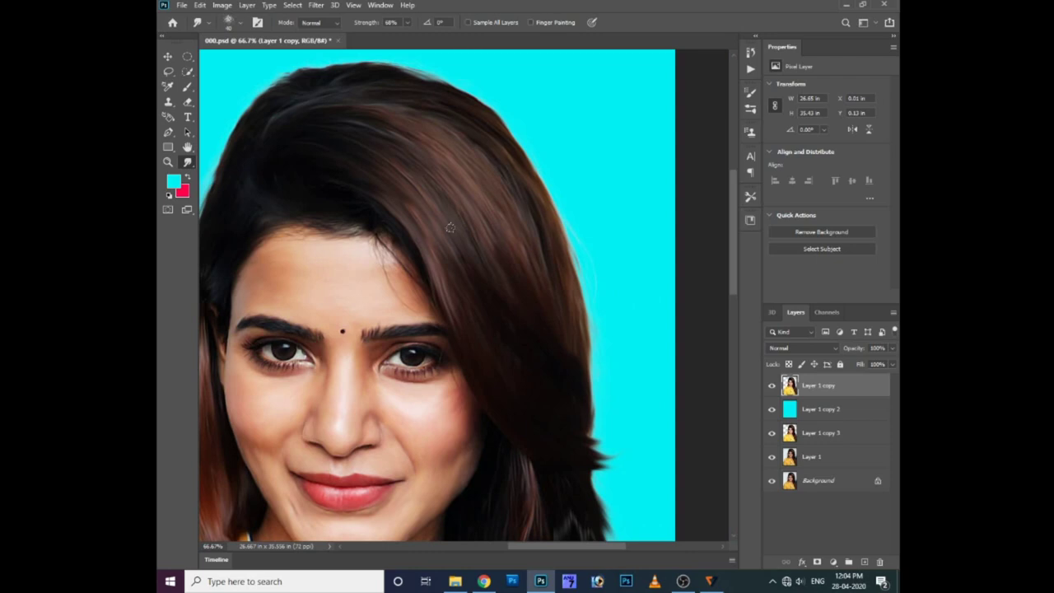
{"action": "left_click_drag", "start_coordinate": [430, 313], "coordinate": [576, 49]}
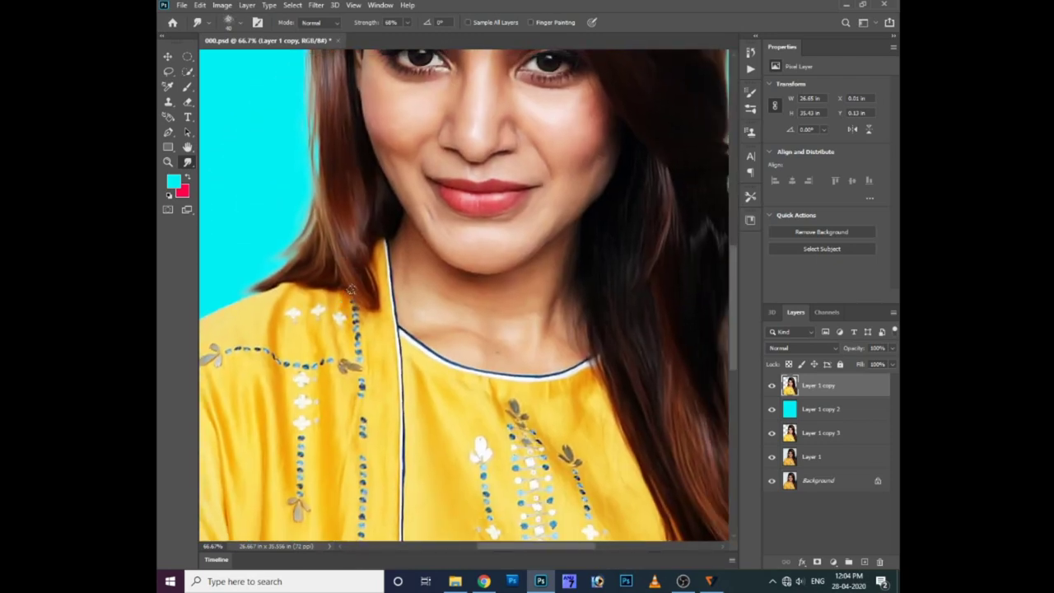
{"action": "left_click_drag", "start_coordinate": [365, 306], "coordinate": [374, 354]}
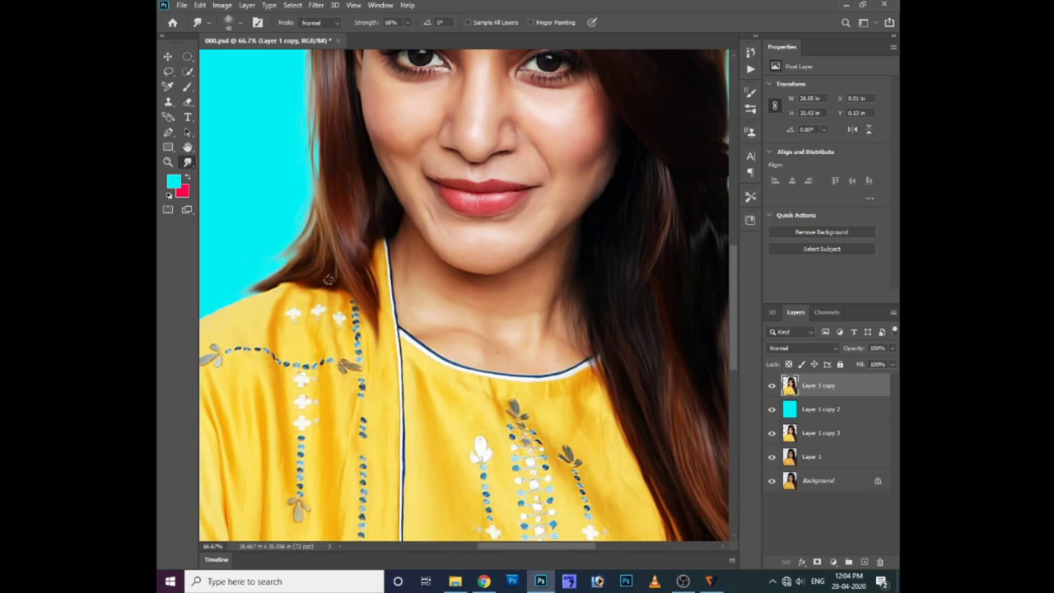
{"action": "left_click_drag", "start_coordinate": [328, 280], "coordinate": [286, 266]}
{"action": "left_click_drag", "start_coordinate": [210, 300], "coordinate": [280, 272]}
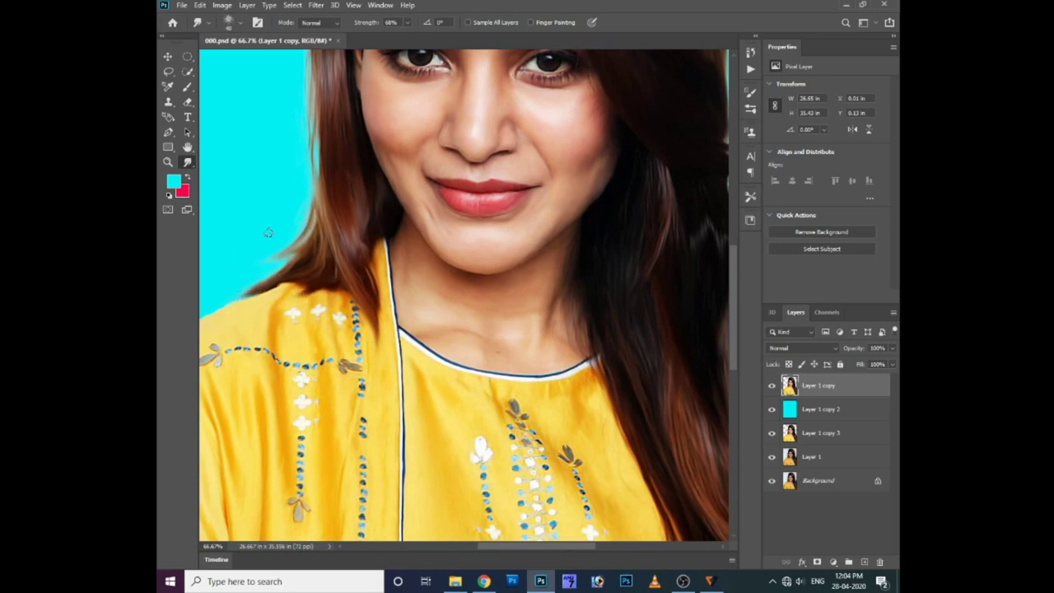
{"action": "left_click_drag", "start_coordinate": [308, 235], "coordinate": [230, 295]}
{"action": "left_click_drag", "start_coordinate": [286, 259], "coordinate": [198, 298]}
{"action": "left_click_drag", "start_coordinate": [321, 269], "coordinate": [282, 313]}
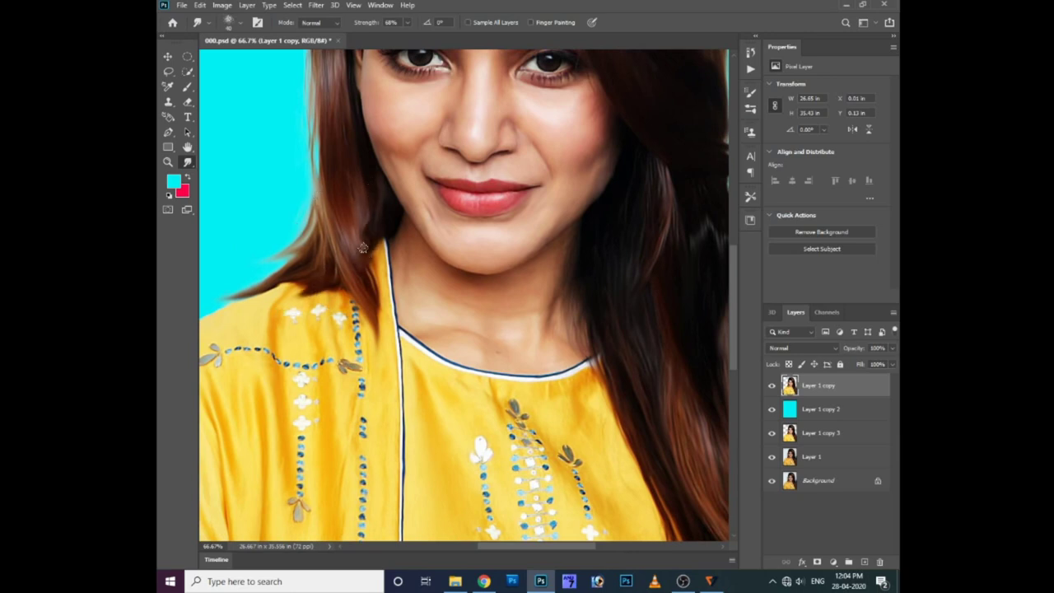
Step: Duplicate the portrait layer to create Layer 1 copy 4
{"action": "scroll", "coordinate": [485, 395], "scroll_direction": "right", "scroll_amount": 3}
{"action": "scroll", "coordinate": [485, 395], "scroll_direction": "down", "scroll_amount": 1}
{"action": "scroll", "coordinate": [616, 330], "scroll_direction": "down", "scroll_amount": 2}
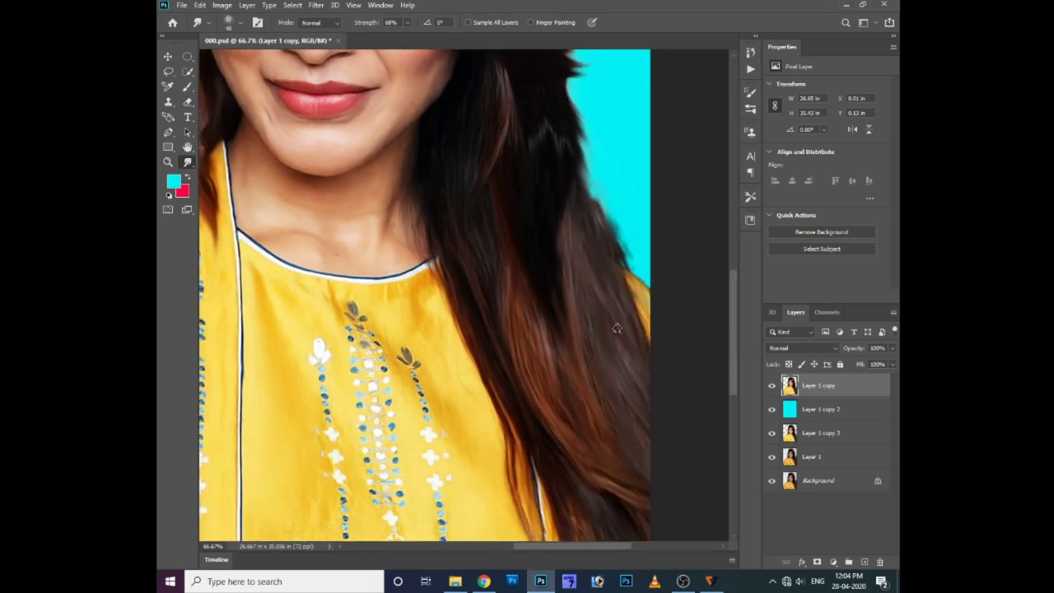
{"action": "scroll", "coordinate": [494, 263], "scroll_direction": "down", "scroll_amount": 5}
{"action": "scroll", "coordinate": [440, 156], "scroll_direction": "right", "scroll_amount": 3}
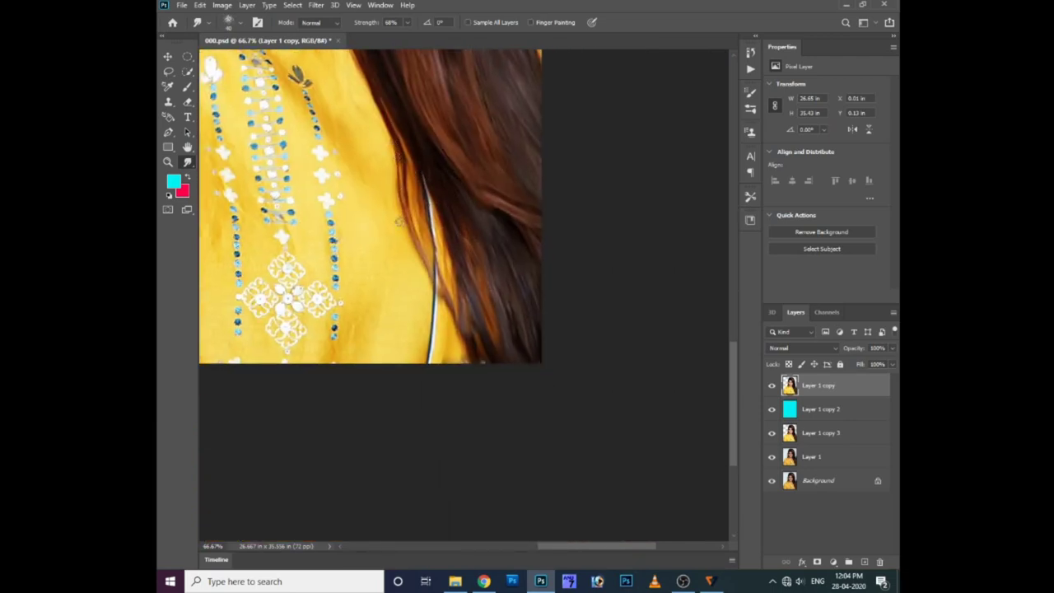
{"action": "scroll", "coordinate": [370, 117], "scroll_direction": "up", "scroll_amount": 2}
{"action": "scroll", "coordinate": [370, 117], "scroll_direction": "left", "scroll_amount": 1}
{"action": "scroll", "coordinate": [370, 117], "scroll_direction": "up", "scroll_amount": 2}
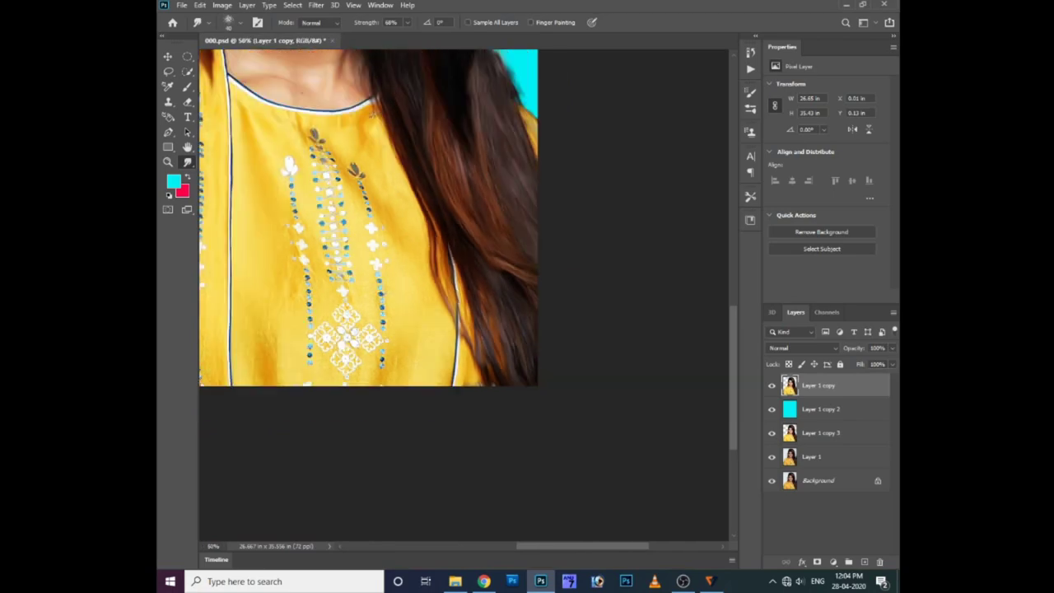
{"action": "scroll", "coordinate": [409, 353], "scroll_direction": "up", "scroll_amount": 3}
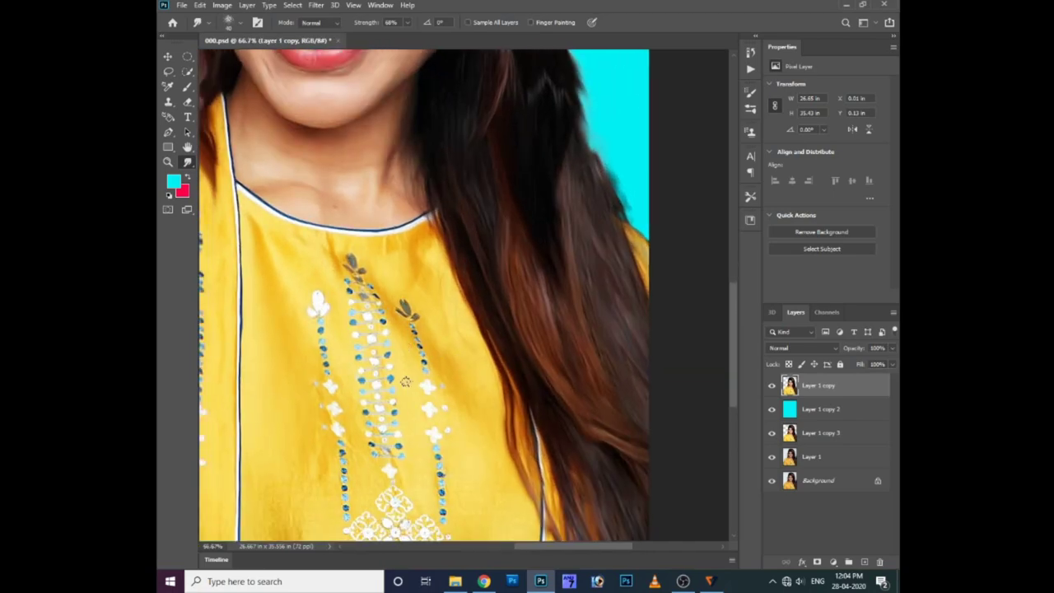
{"action": "scroll", "coordinate": [457, 478], "scroll_direction": "down", "scroll_amount": 1}
{"action": "scroll", "coordinate": [445, 447], "scroll_direction": "down", "scroll_amount": 1}
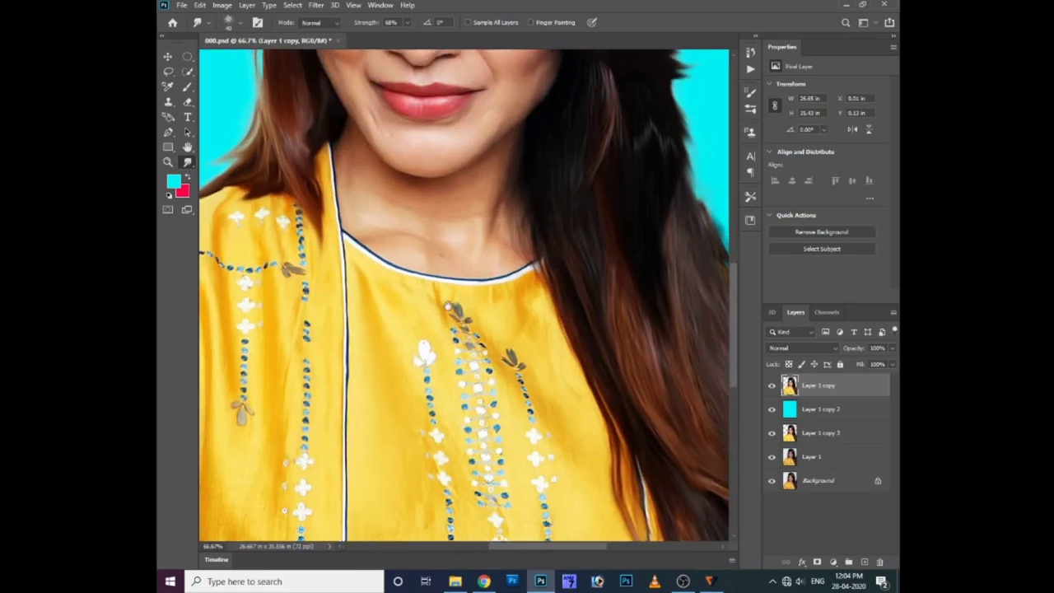
{"action": "scroll", "coordinate": [445, 393], "scroll_direction": "up", "scroll_amount": 5}
{"action": "key", "text": "ctrl+j"}
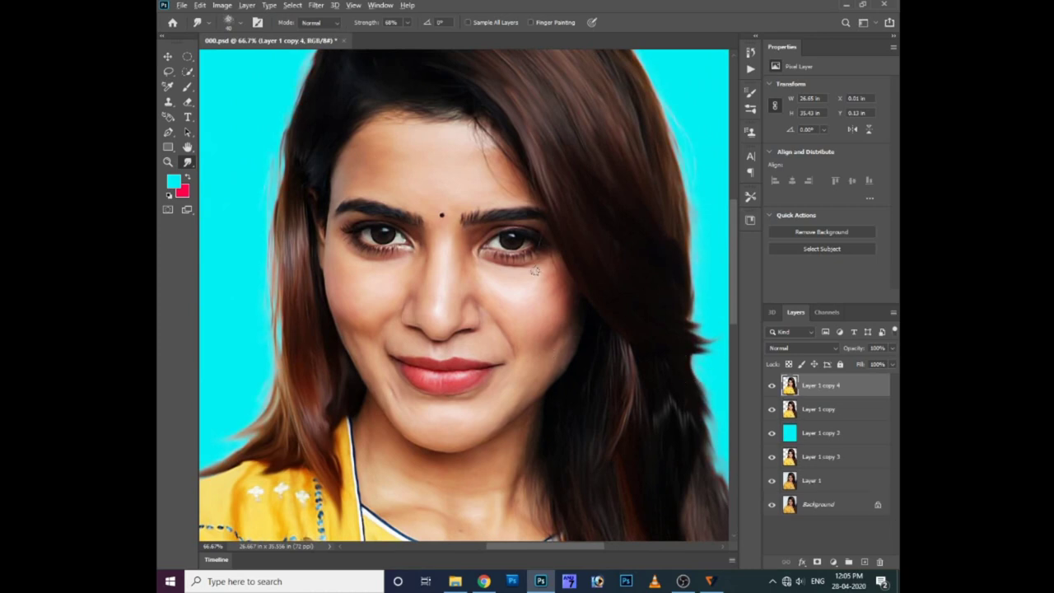
Step: Darken the portrait copy and raise its contrast to about 93 with Brightness/Contrast
{"action": "left_click", "coordinate": [221, 5]}
{"action": "left_click", "coordinate": [396, 37]}
{"action": "key", "text": "Tab"}
{"action": "left_click_drag", "start_coordinate": [565, 314], "coordinate": [545, 314]}
{"action": "left_click_drag", "start_coordinate": [606, 343], "coordinate": [611, 340]}
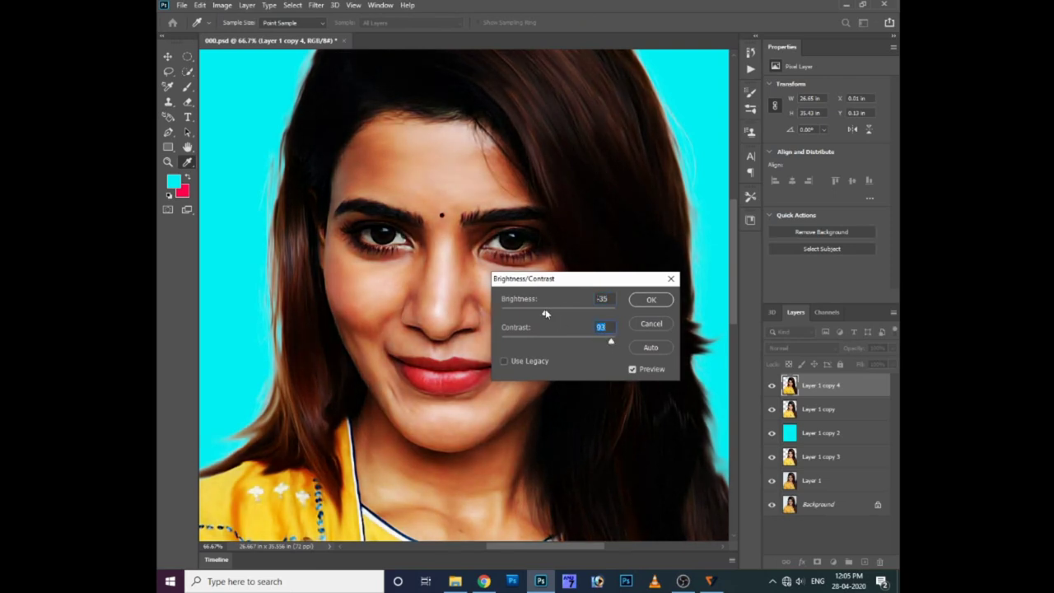
{"action": "mouse_move", "coordinate": [545, 314]}
{"action": "left_mouse_down"}
{"action": "mouse_move", "coordinate": [595, 314]}
{"action": "mouse_move", "coordinate": [552, 315]}
{"action": "left_mouse_up"}
{"action": "key", "text": "Return"}
Step: Select the facial skin (cheeks, forehead, nose, chin, lips) with the Magic Wand
{"action": "key", "text": "ctrl+minus"}
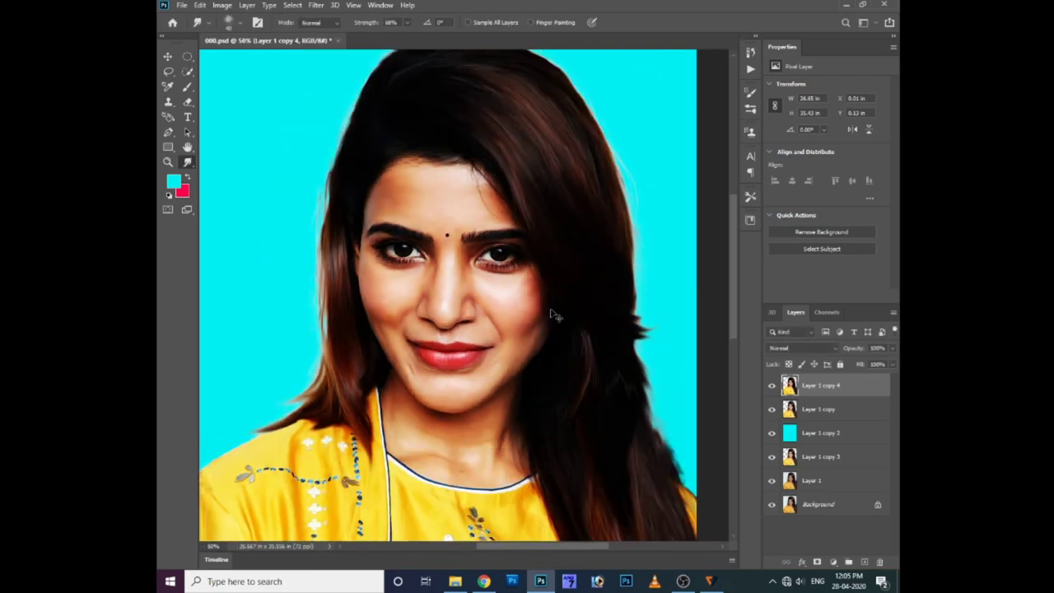
{"action": "key", "text": "w"}
{"action": "left_click_drag", "start_coordinate": [514, 285], "coordinate": [486, 272]}
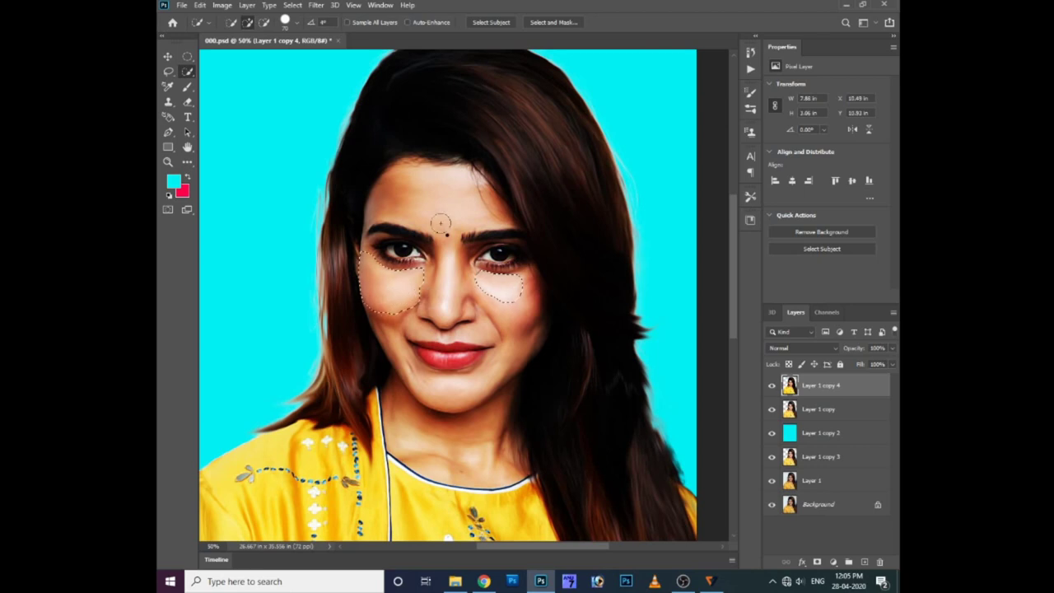
{"action": "key", "text": "ctrl+plus"}
{"action": "right_click", "coordinate": [188, 71]}
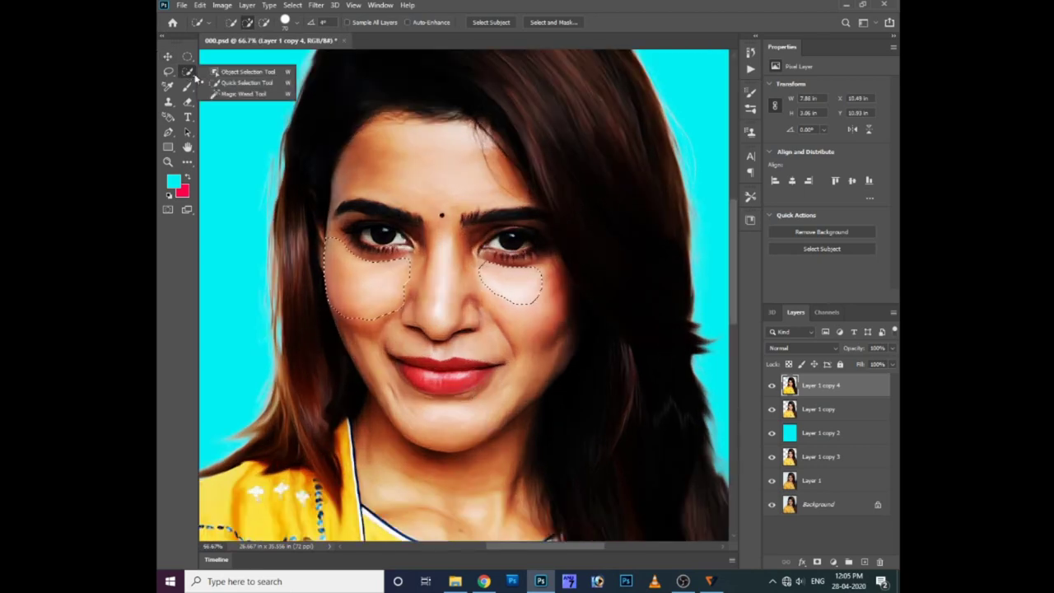
{"action": "left_click", "coordinate": [243, 94]}
{"action": "left_click", "coordinate": [422, 288]}
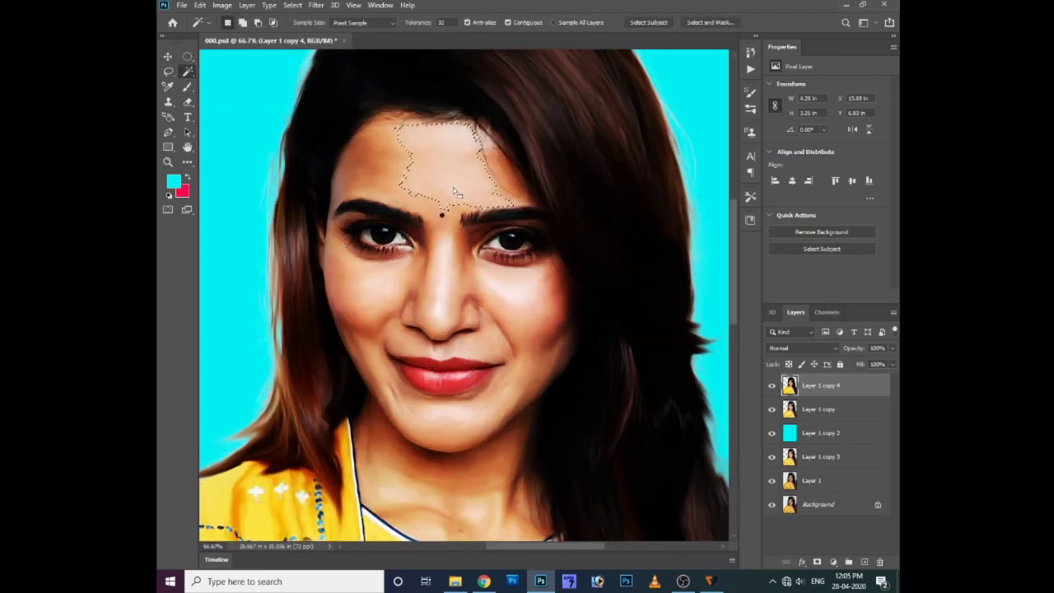
{"action": "left_click", "coordinate": [440, 296], "text": "shift"}
{"action": "left_click", "coordinate": [511, 289], "text": "shift"}
{"action": "left_click", "coordinate": [458, 377], "text": "shift"}
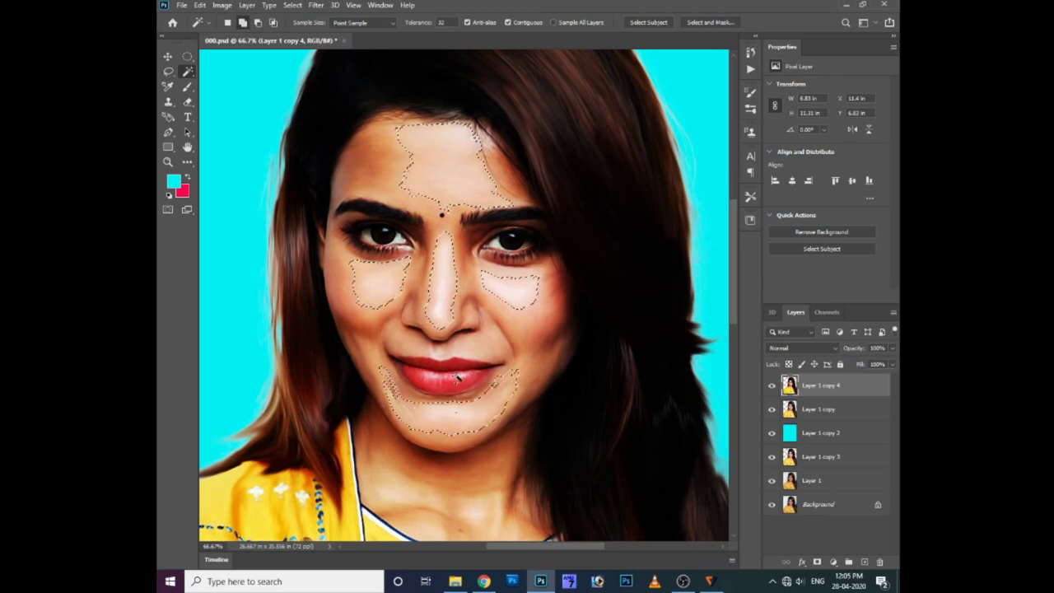
{"action": "left_click", "coordinate": [459, 363], "text": "shift"}
Step: Add the neck and chest skin to the selection and feather it
{"action": "scroll", "coordinate": [428, 396], "scroll_direction": "down", "scroll_amount": 2}
{"action": "left_click", "coordinate": [400, 435], "text": "shift"}
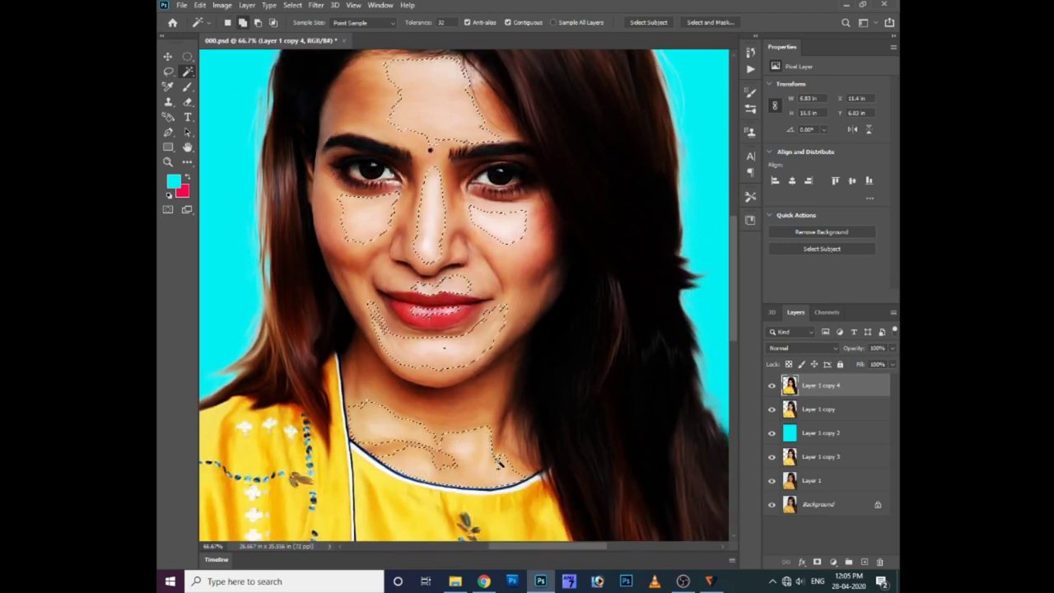
{"action": "scroll", "coordinate": [499, 465], "scroll_direction": "up", "scroll_amount": 2}
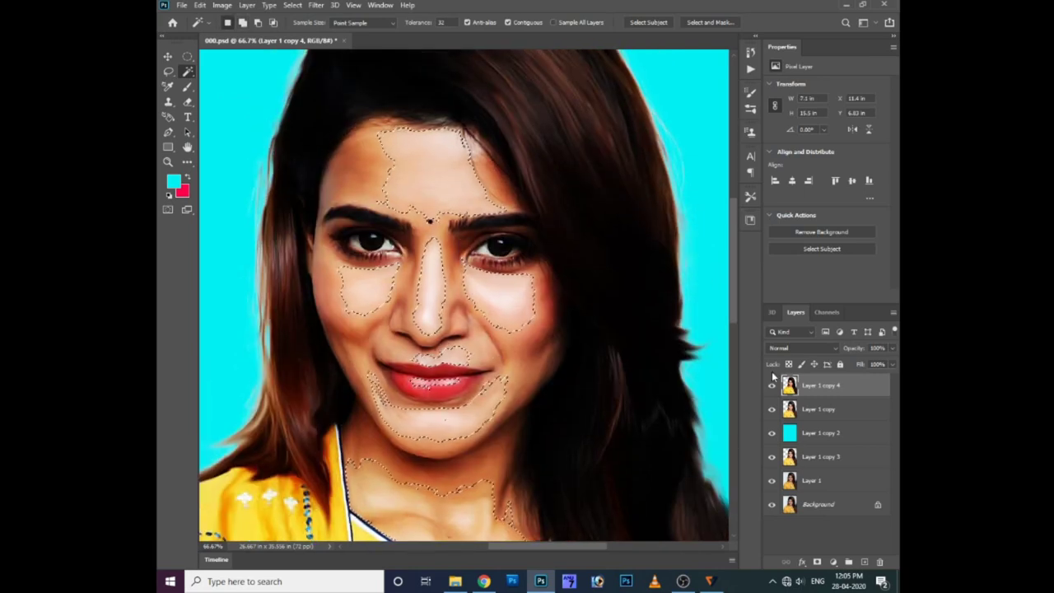
{"action": "key", "text": "shift+F6"}
{"action": "key", "text": "Return"}
Step: Add an empty Layer 2, and move Layer 1 copy 4 below Layer 1 copy and hide it
{"action": "key", "text": "ctrl+d"}
{"action": "key", "text": "ctrl+shift+alt+n"}
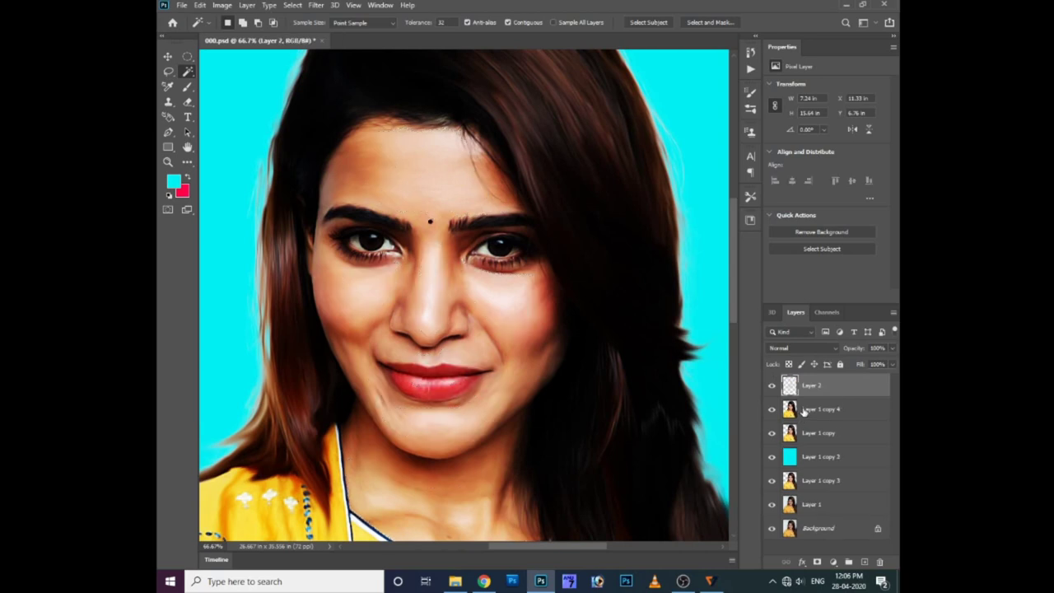
{"action": "left_click_drag", "start_coordinate": [805, 412], "coordinate": [807, 443]}
{"action": "left_click", "coordinate": [772, 433]}
{"action": "left_click", "coordinate": [779, 387]}
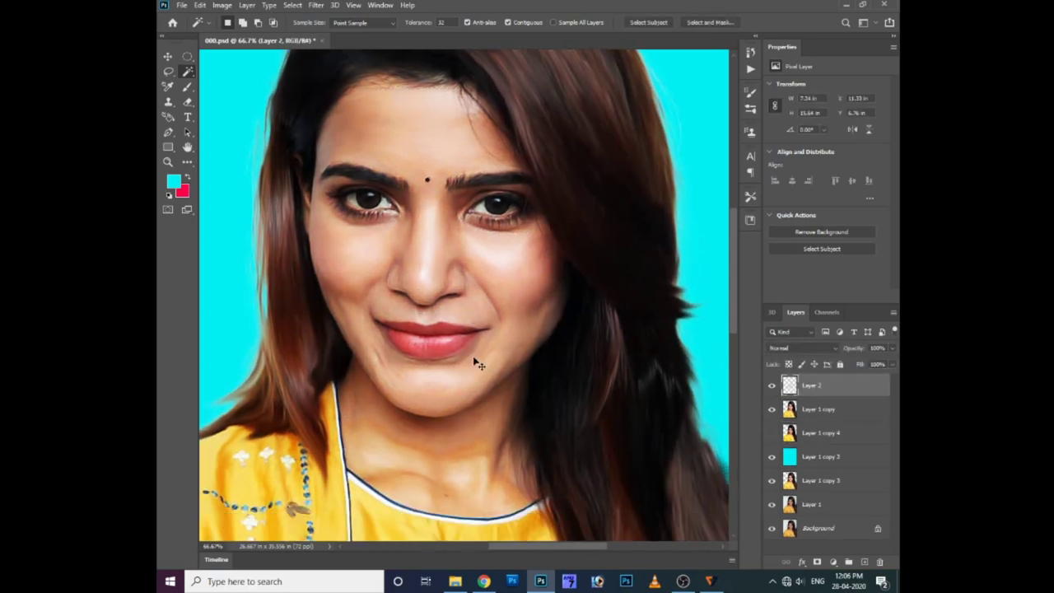
Step: Brighten Layer 2 with a Curves point and set its blend mode to Soft Light
{"action": "key", "text": "ctrl+m"}
{"action": "left_click_drag", "start_coordinate": [627, 360], "coordinate": [627, 354]}
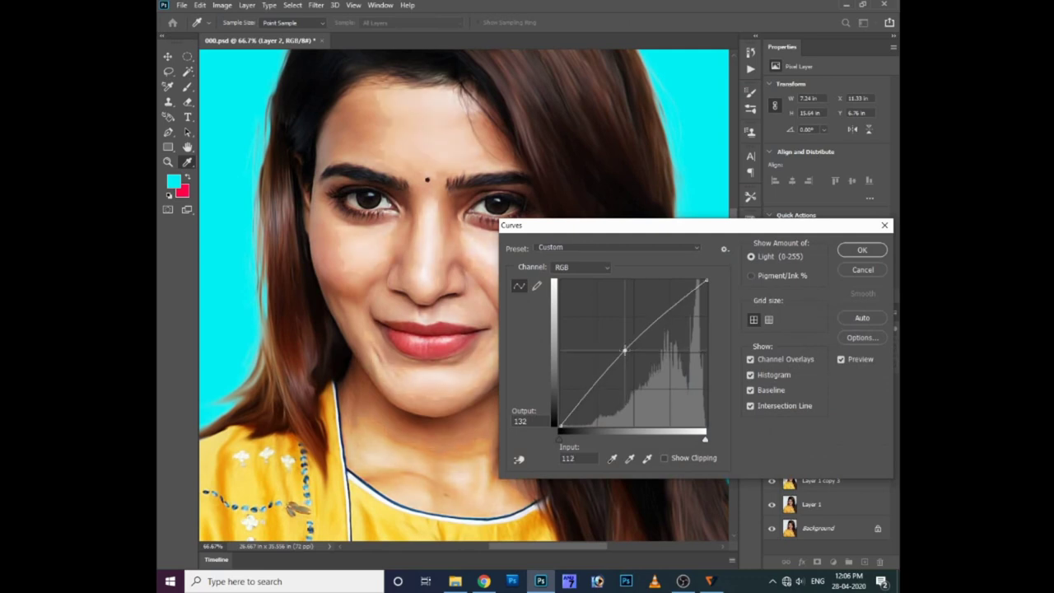
{"action": "key", "text": "Return"}
{"action": "left_click", "coordinate": [791, 348]}
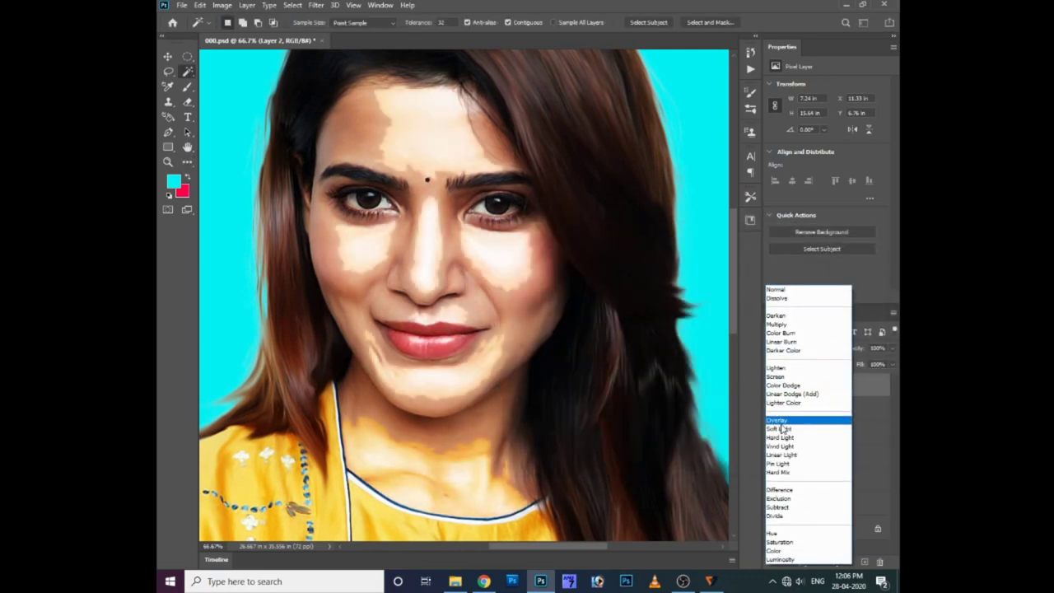
{"action": "left_click", "coordinate": [779, 428]}
Step: Soften Layer 2 with a 7.8-pixel Gaussian Blur
{"action": "left_click", "coordinate": [315, 5]}
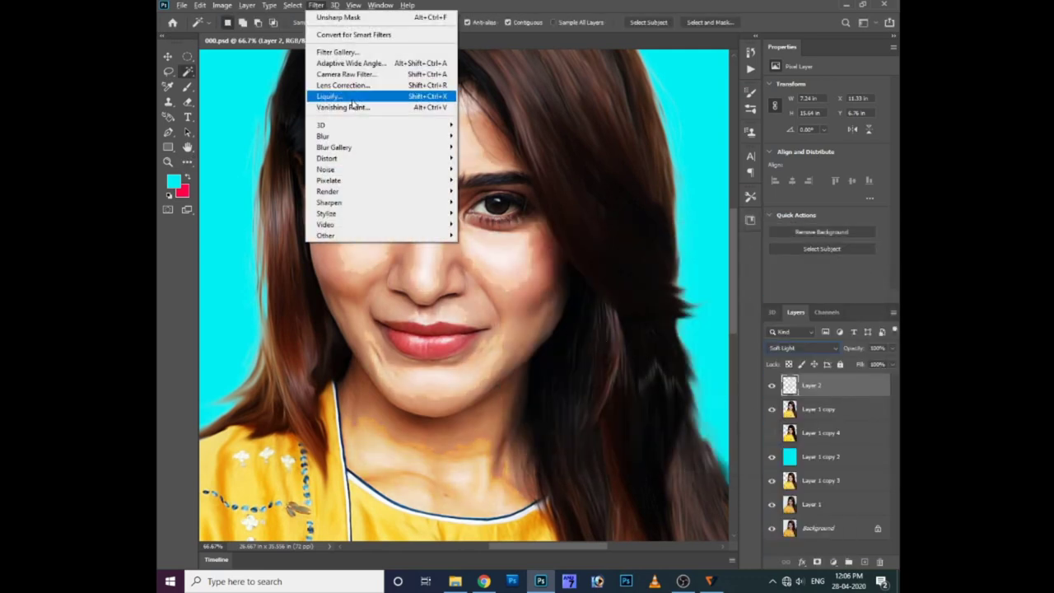
{"action": "left_click", "coordinate": [492, 179]}
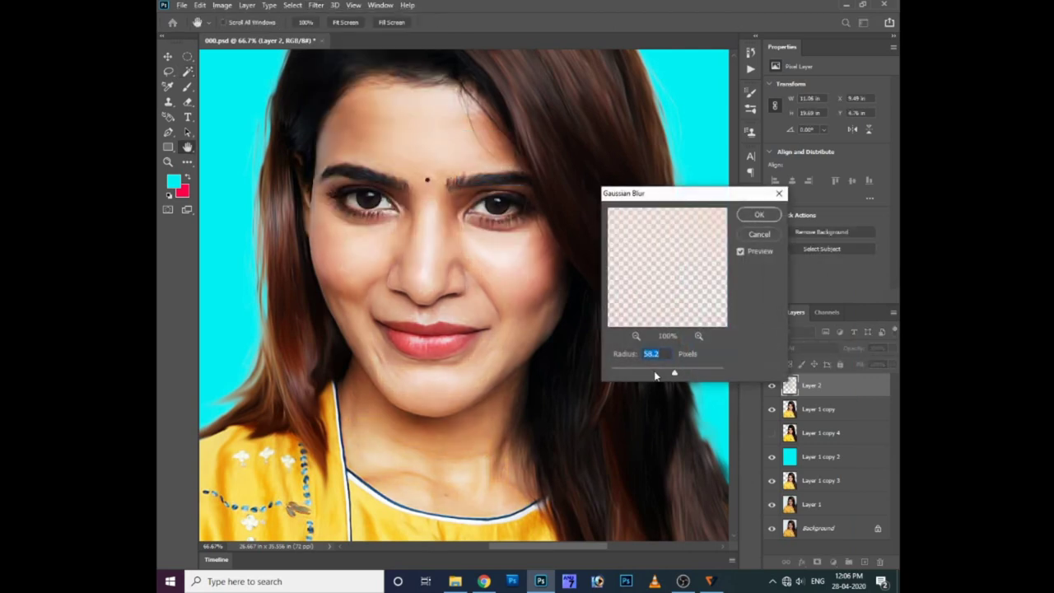
{"action": "left_click_drag", "start_coordinate": [656, 376], "coordinate": [639, 370]}
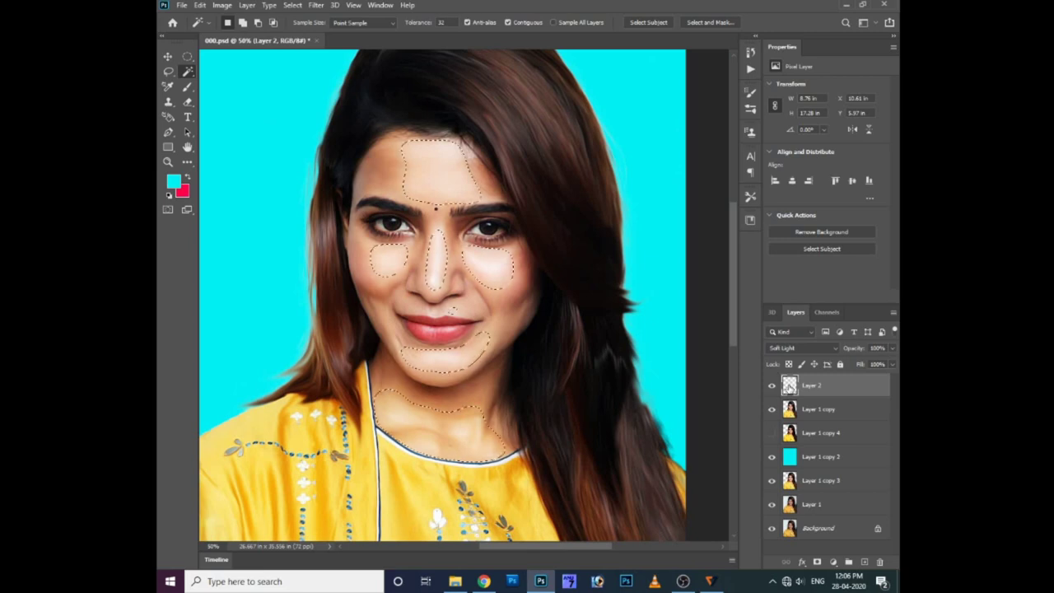
{"action": "key", "text": "Return"}
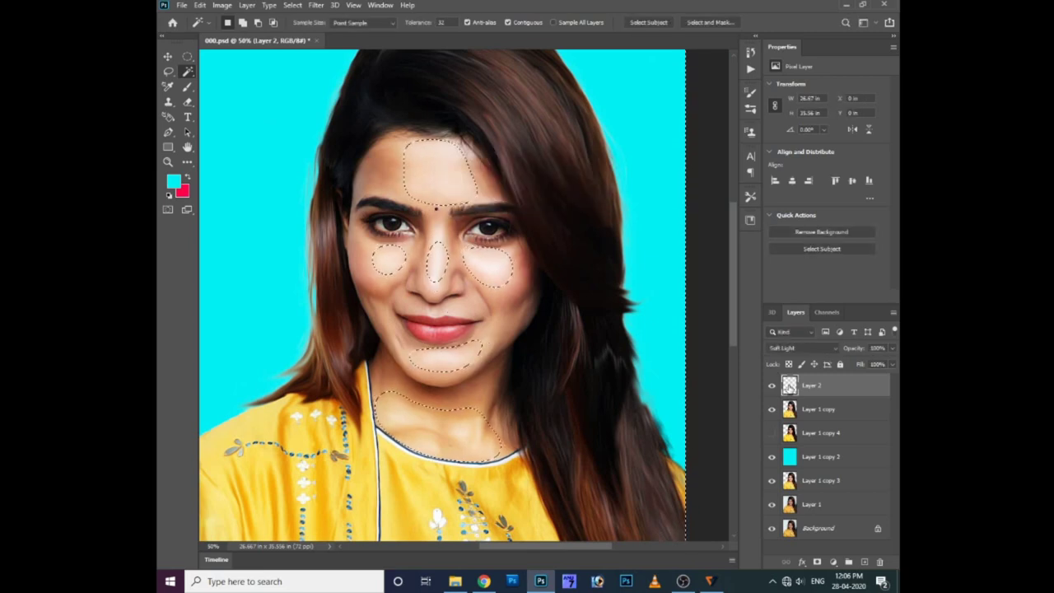
Step: Deselect and shift the glow's hue with Hue/Saturation
{"action": "key", "text": "ctrl+d"}
{"action": "key", "text": "ctrl+plus"}
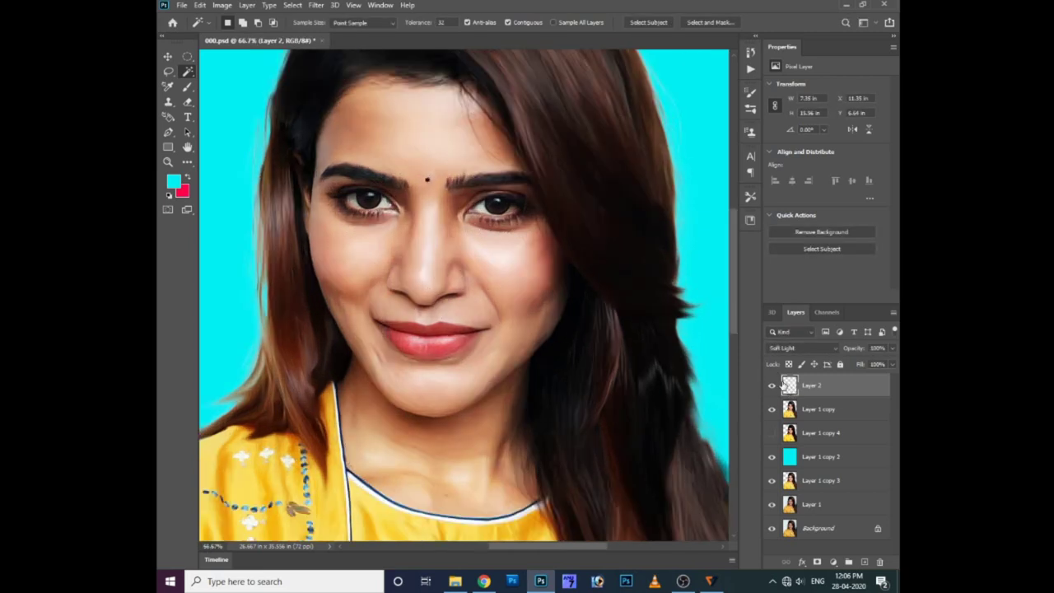
{"action": "key", "text": "ctrl+u"}
{"action": "mouse_move", "coordinate": [730, 436]}
{"action": "left_mouse_down"}
{"action": "mouse_move", "coordinate": [761, 466]}
{"action": "mouse_move", "coordinate": [722, 440]}
{"action": "left_mouse_up"}
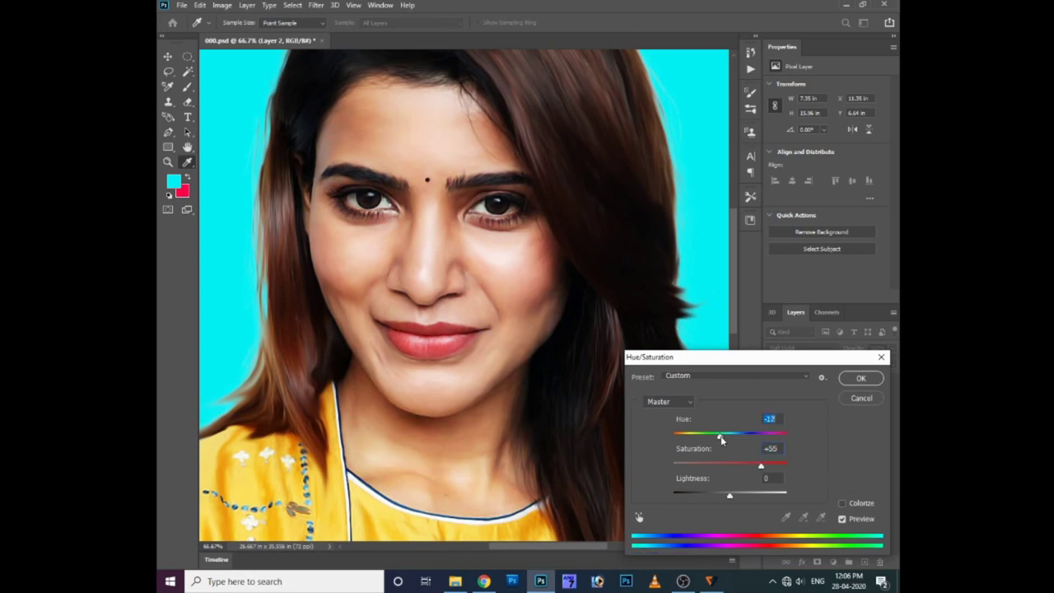
{"action": "left_click", "coordinate": [860, 377]}
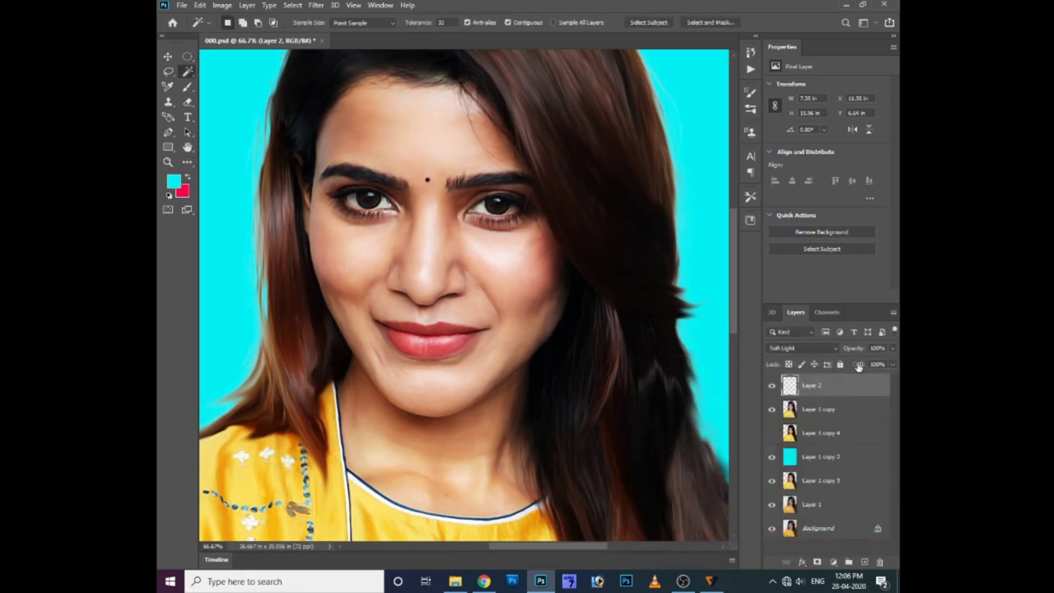
Step: Delete the duplicate glow layer and toggle Layer 2's visibility to compare
{"action": "key", "text": "ctrl+minus"}
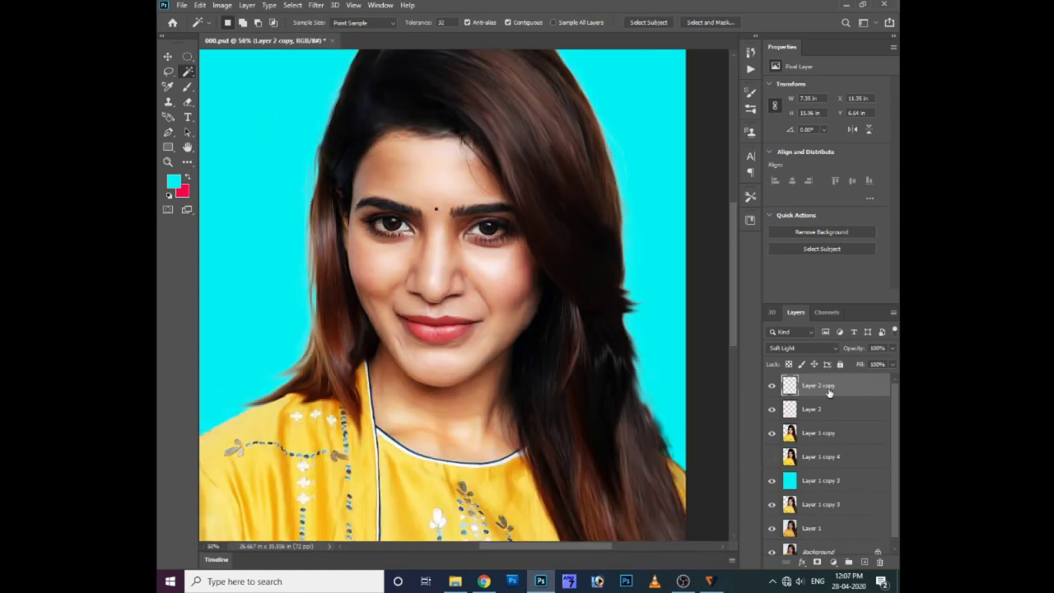
{"action": "key", "text": "Delete"}
{"action": "left_click", "coordinate": [772, 385]}
{"action": "left_click", "coordinate": [773, 386]}
{"action": "key", "text": "ctrl+minus"}
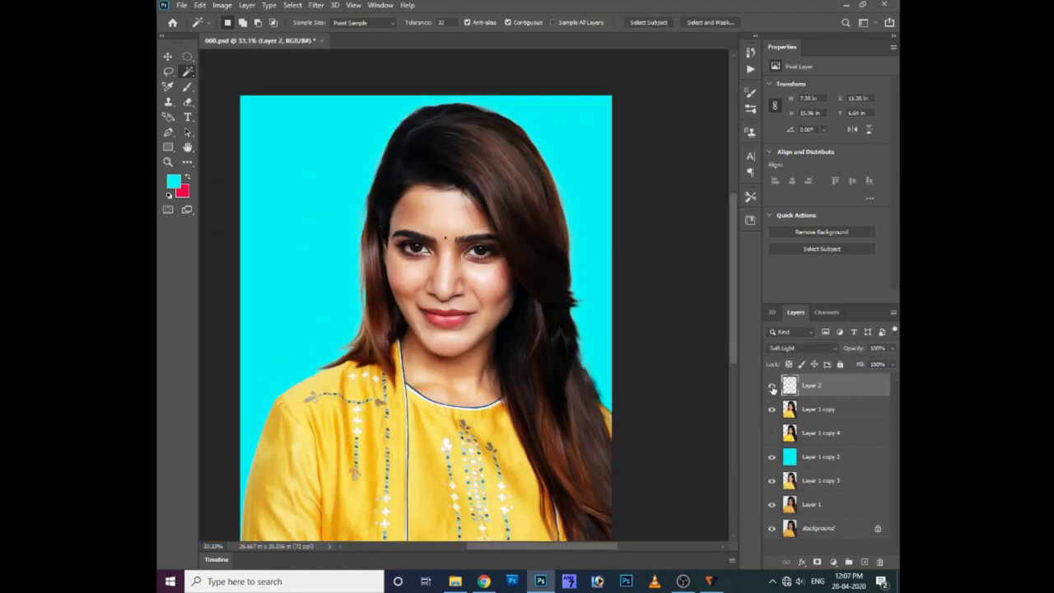
Step: Raise Layer 1 copy's saturation to +39 with the Vibrance adjustment
{"action": "left_click", "coordinate": [813, 418]}
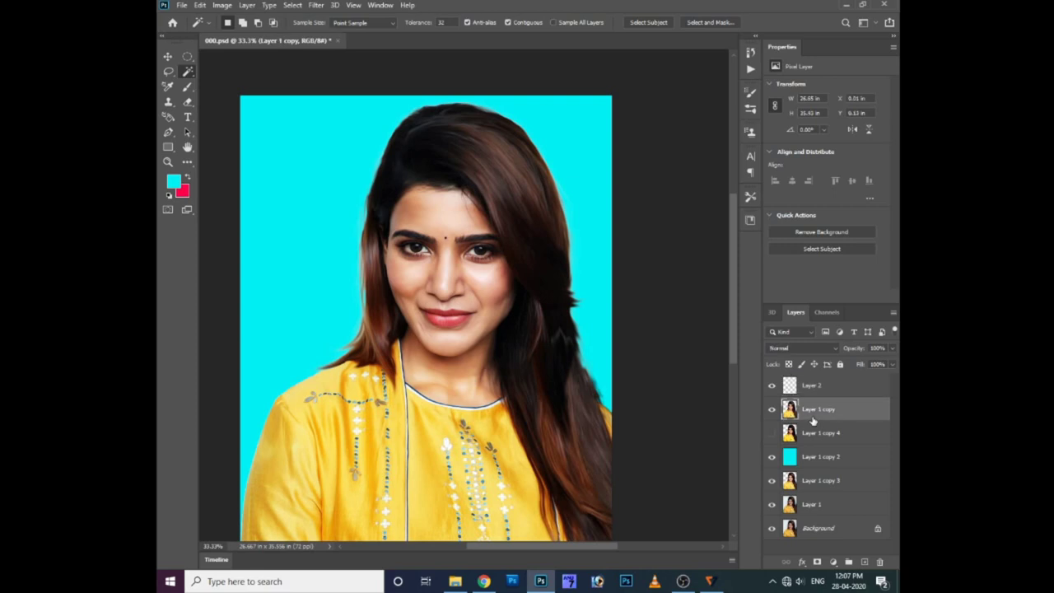
{"action": "key", "text": "alt+i"}
{"action": "key", "text": "j"}
{"action": "key", "text": "v"}
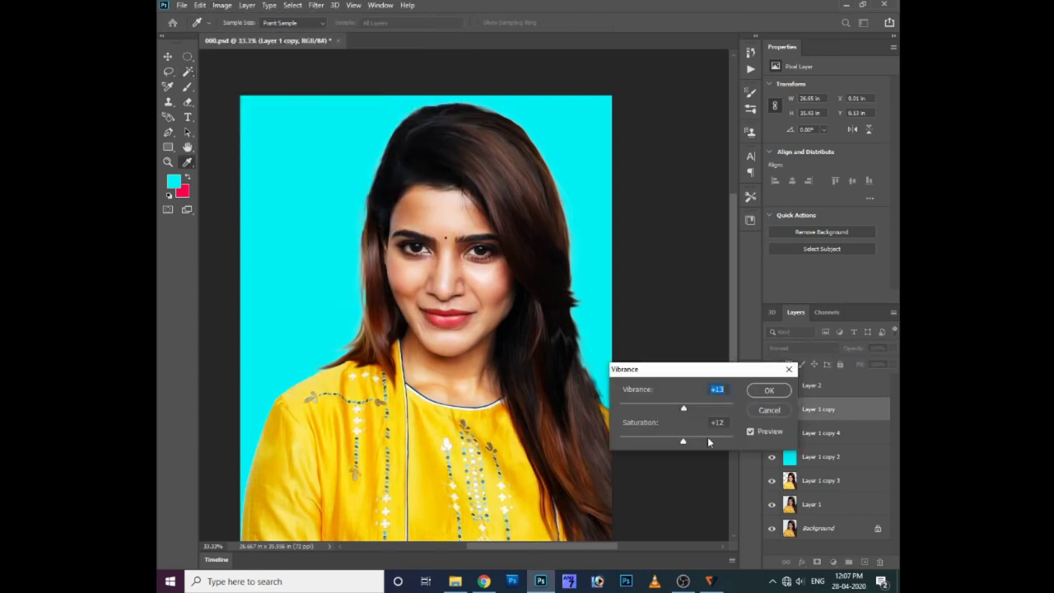
{"action": "left_click_drag", "start_coordinate": [708, 442], "coordinate": [696, 443]}
{"action": "key", "text": "Return"}
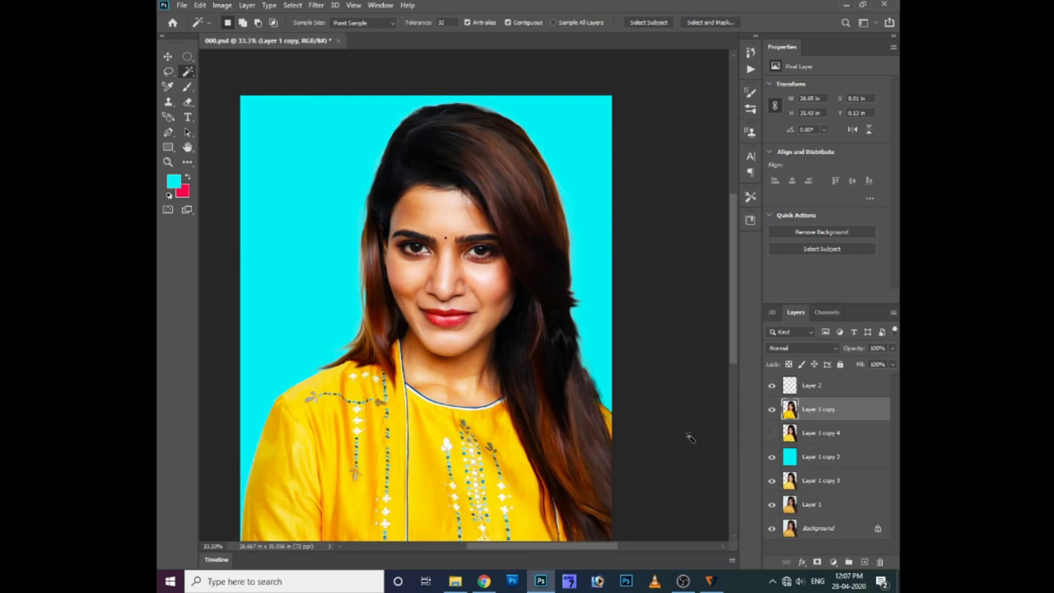
{"action": "key", "text": "ctrl+plus"}
{"action": "key", "text": "ctrl+plus"}
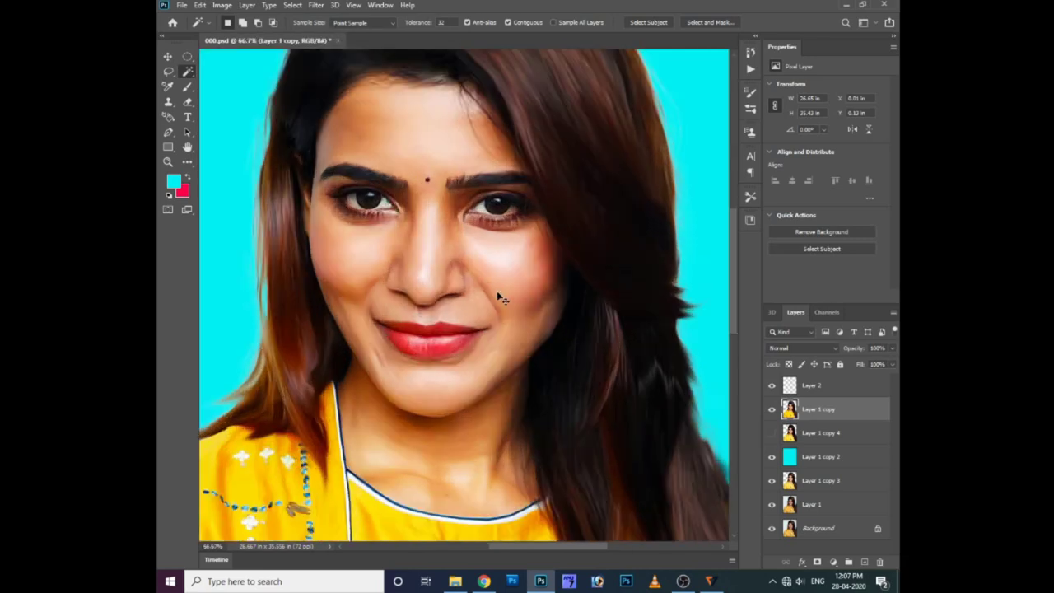
Step: Brighten Layer 2 with a steep upward Curves bend
{"action": "key", "text": "alt+bracketright"}
{"action": "key", "text": "ctrl+m"}
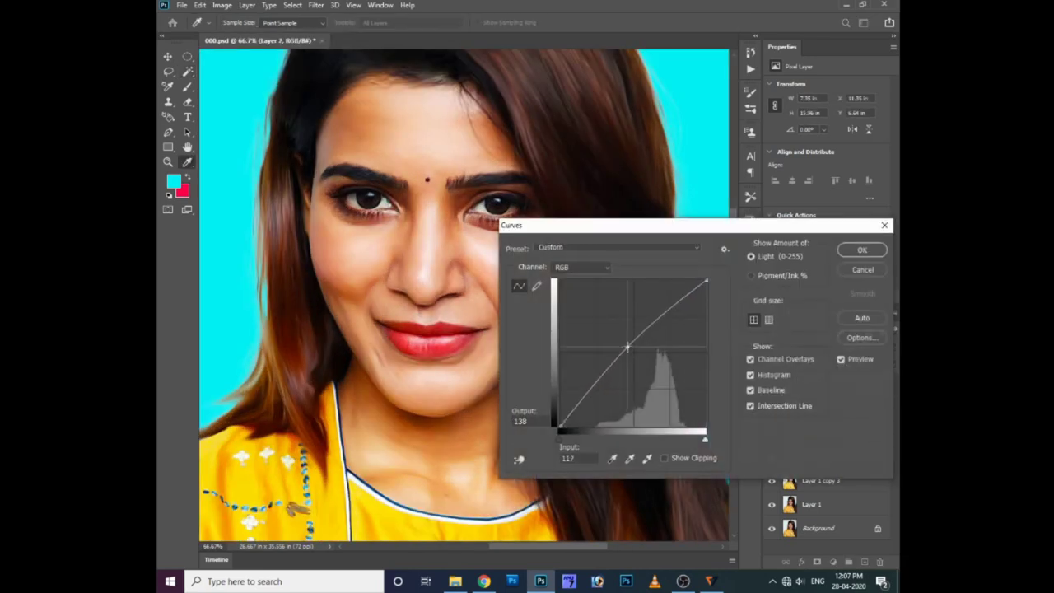
{"action": "mouse_move", "coordinate": [612, 375]}
{"action": "left_mouse_down"}
{"action": "mouse_move", "coordinate": [612, 340]}
{"action": "mouse_move", "coordinate": [589, 327]}
{"action": "left_mouse_up"}
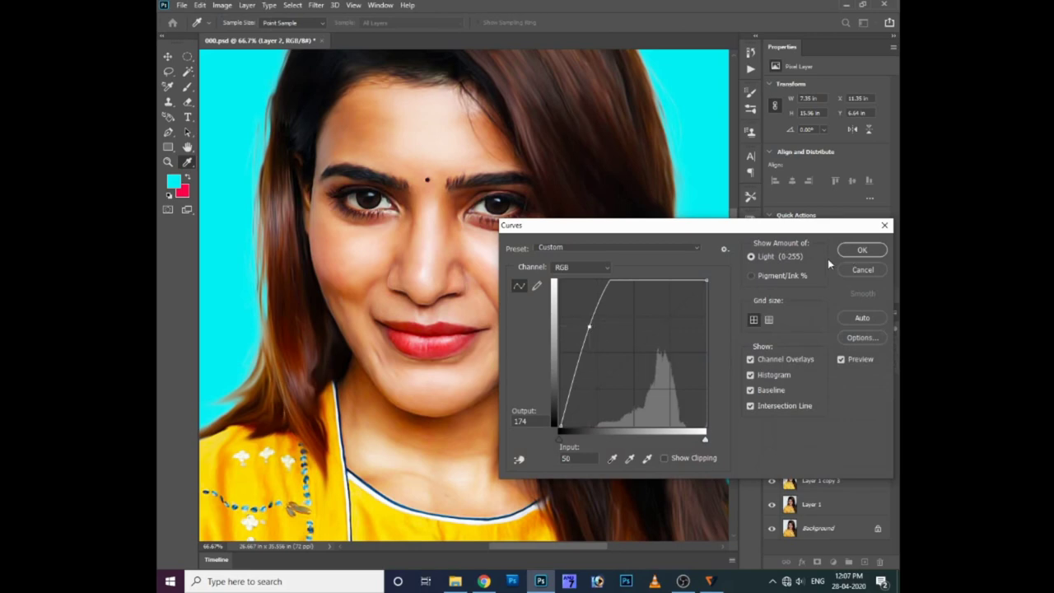
{"action": "left_click", "coordinate": [862, 250]}
Step: Blur Layer 2 with a 2.5-pixel Gaussian Blur and duplicate it
{"action": "scroll", "coordinate": [490, 350], "scroll_direction": "down", "scroll_amount": 1}
{"action": "scroll", "coordinate": [490, 350], "scroll_direction": "up", "scroll_amount": 2}
{"action": "key", "text": "w"}
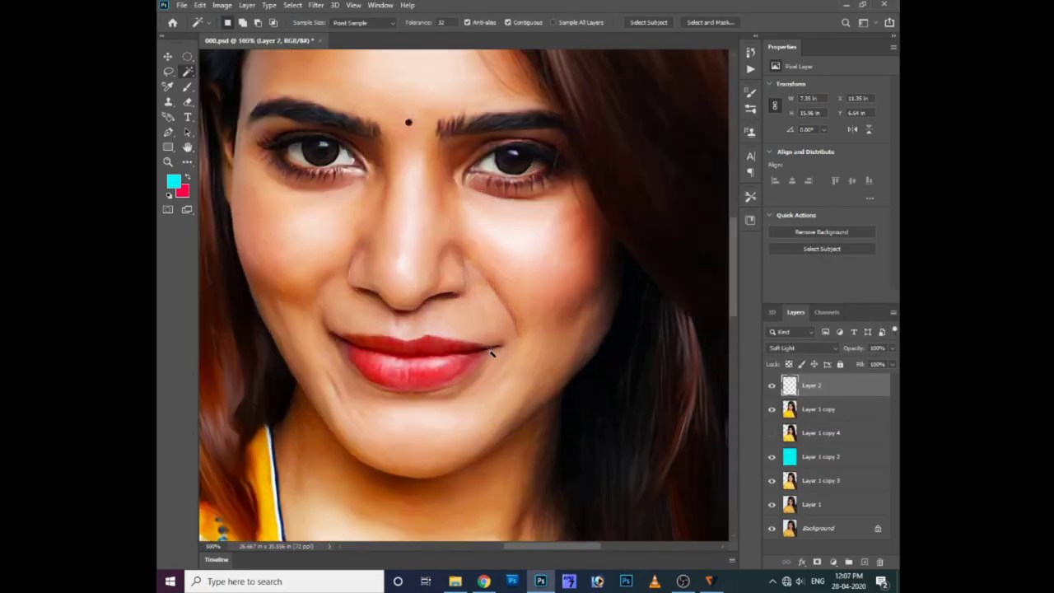
{"action": "right_click", "coordinate": [525, 247], "text": "ctrl"}
{"action": "left_click", "coordinate": [527, 248]}
{"action": "left_click", "coordinate": [315, 5]}
{"action": "mouse_move", "coordinate": [323, 136]}
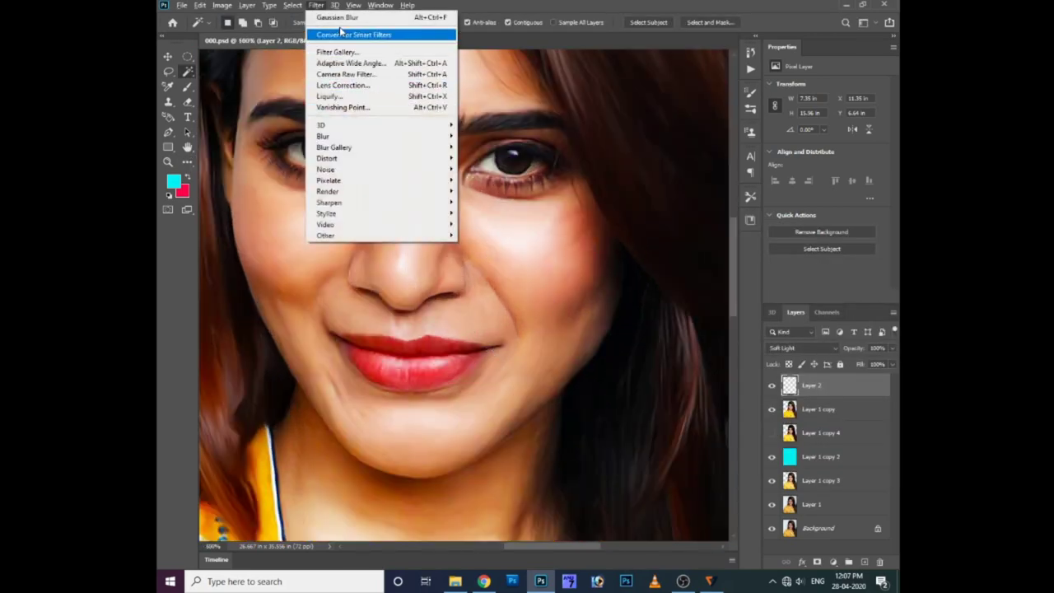
{"action": "left_click", "coordinate": [494, 193]}
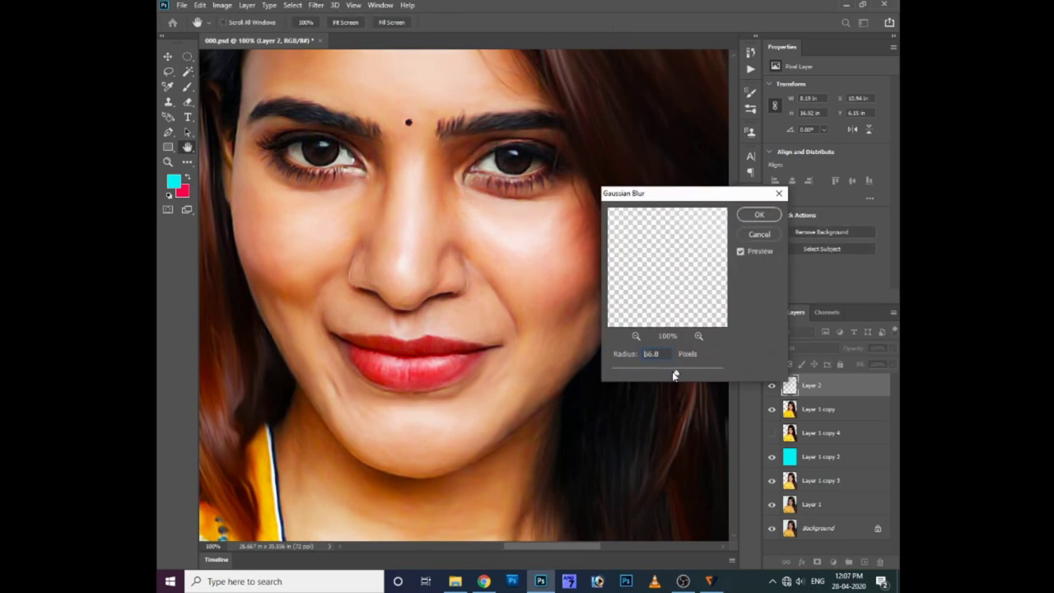
{"action": "left_click_drag", "start_coordinate": [663, 374], "coordinate": [626, 377]}
{"action": "key", "text": "Return"}
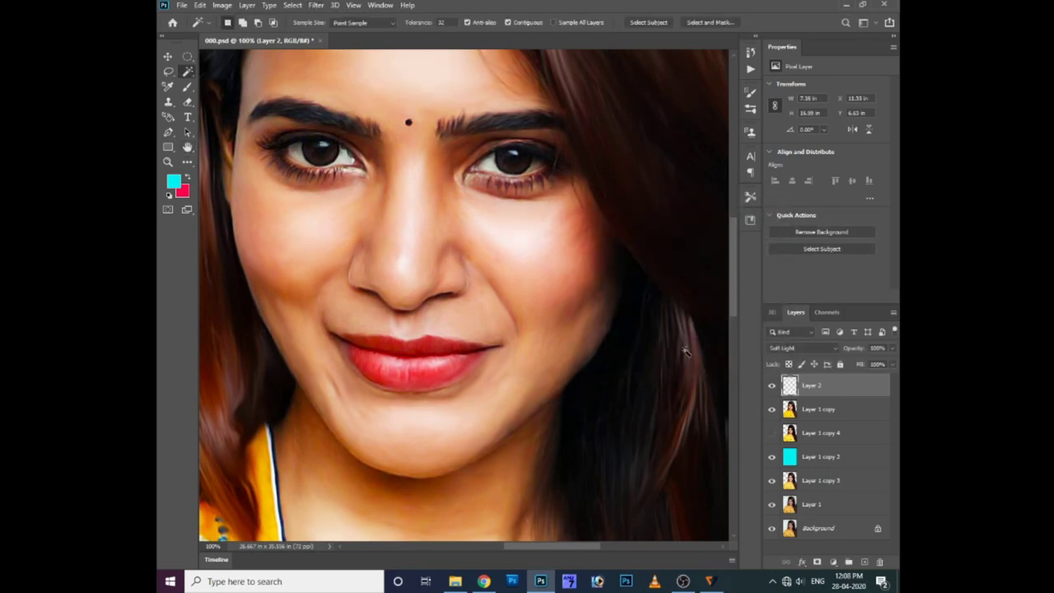
{"action": "key", "text": "ctrl+j"}
{"action": "key", "text": "ctrl+minus"}
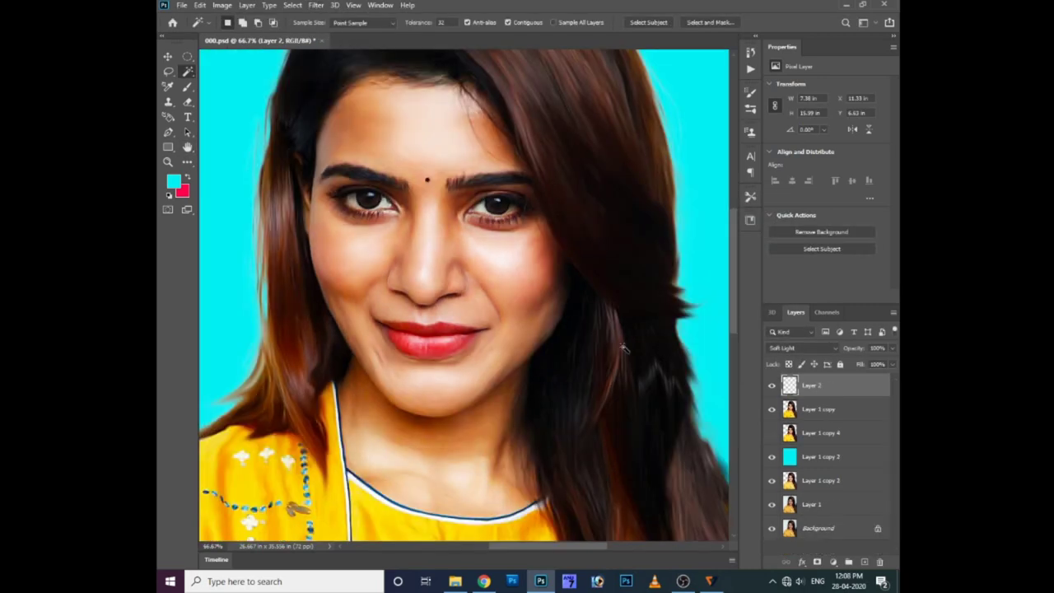
Step: Delete the Layer 2 copy, link Layer 2 with Layer 1 copy, and reveal the cyan background
{"action": "key", "text": "Delete"}
{"action": "left_click", "coordinate": [812, 410], "text": "ctrl"}
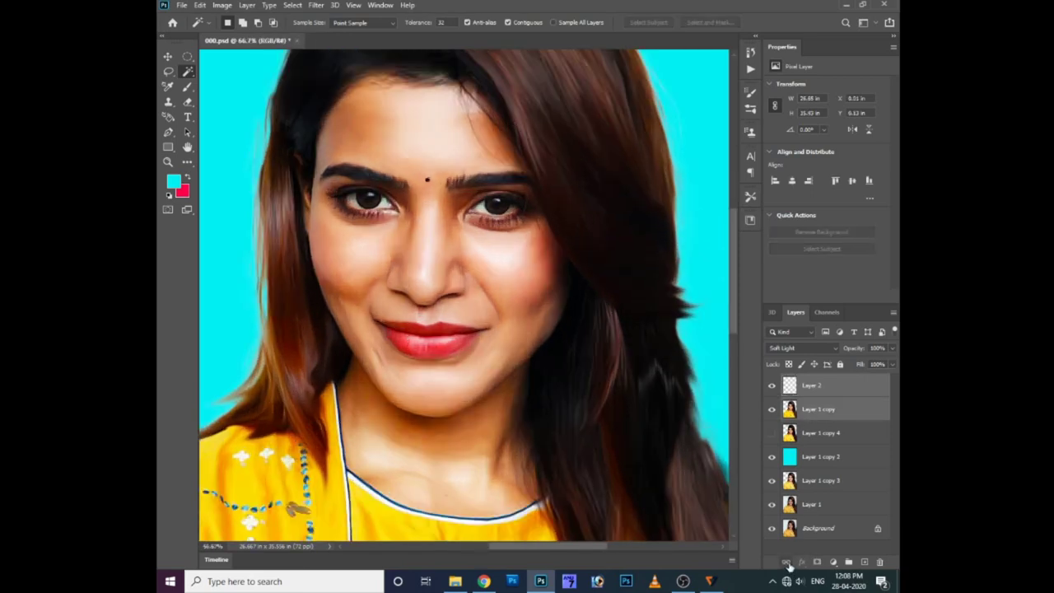
{"action": "left_click", "coordinate": [772, 432]}
{"action": "left_click", "coordinate": [772, 386]}
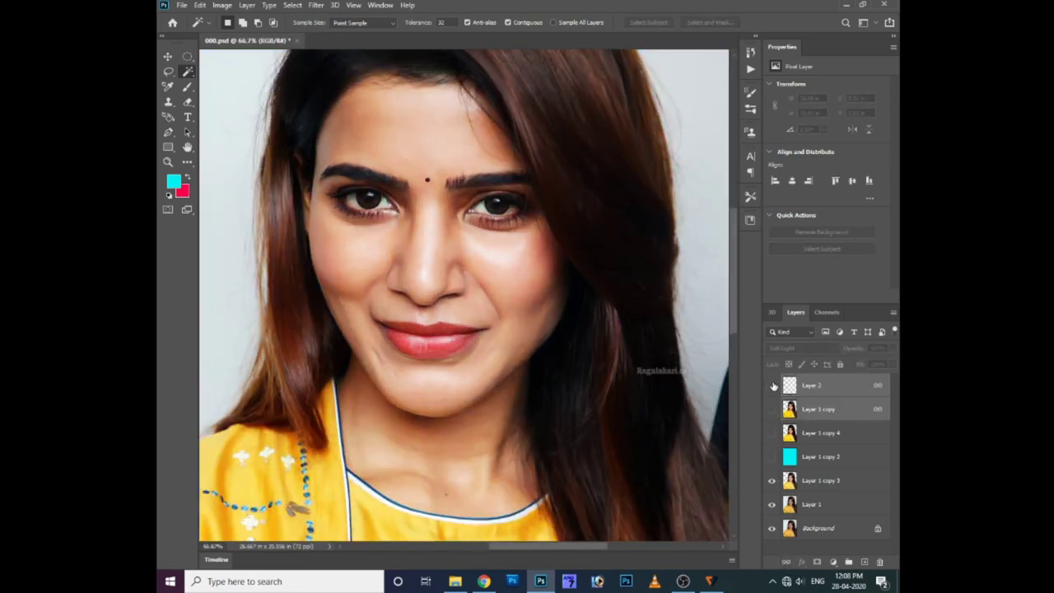
{"action": "left_click", "coordinate": [773, 387]}
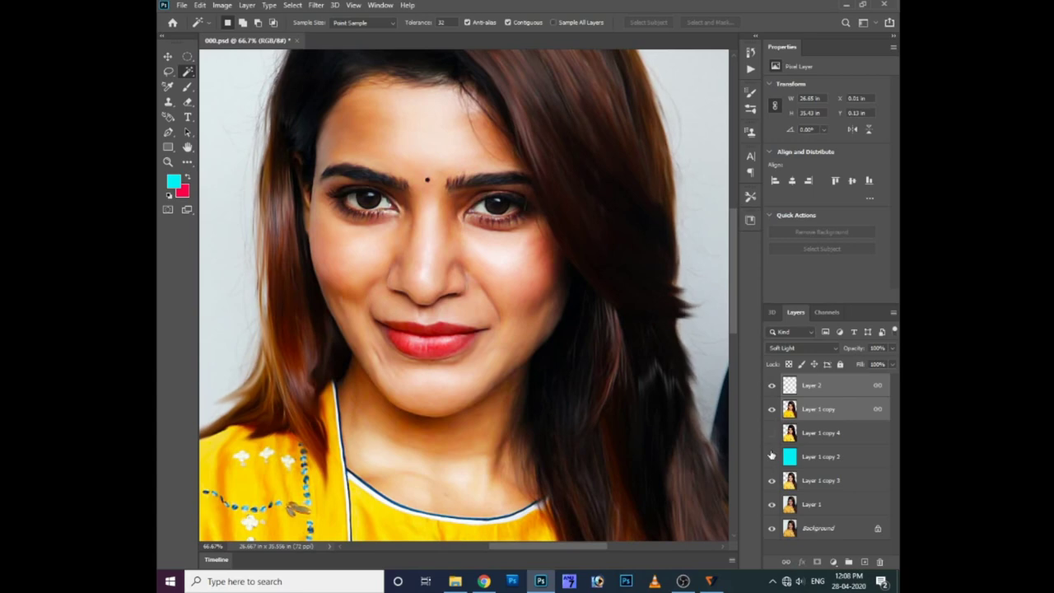
{"action": "left_click", "coordinate": [771, 433]}
{"action": "left_click", "coordinate": [772, 457]}
Step: Make Layer 1 copy active and create a new Layer 3
{"action": "key", "text": "ctrl+minus"}
{"action": "key", "text": "ctrl+minus"}
{"action": "key", "text": "ctrl+plus"}
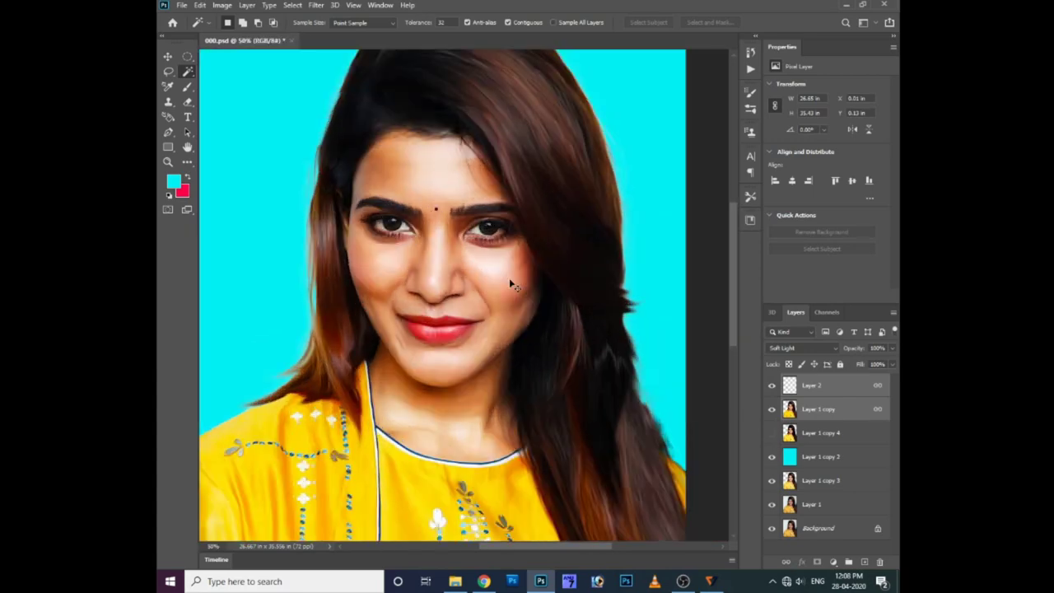
{"action": "key", "text": "ctrl+plus"}
{"action": "right_click", "coordinate": [512, 272], "text": "ctrl"}
{"action": "left_click", "coordinate": [532, 292]}
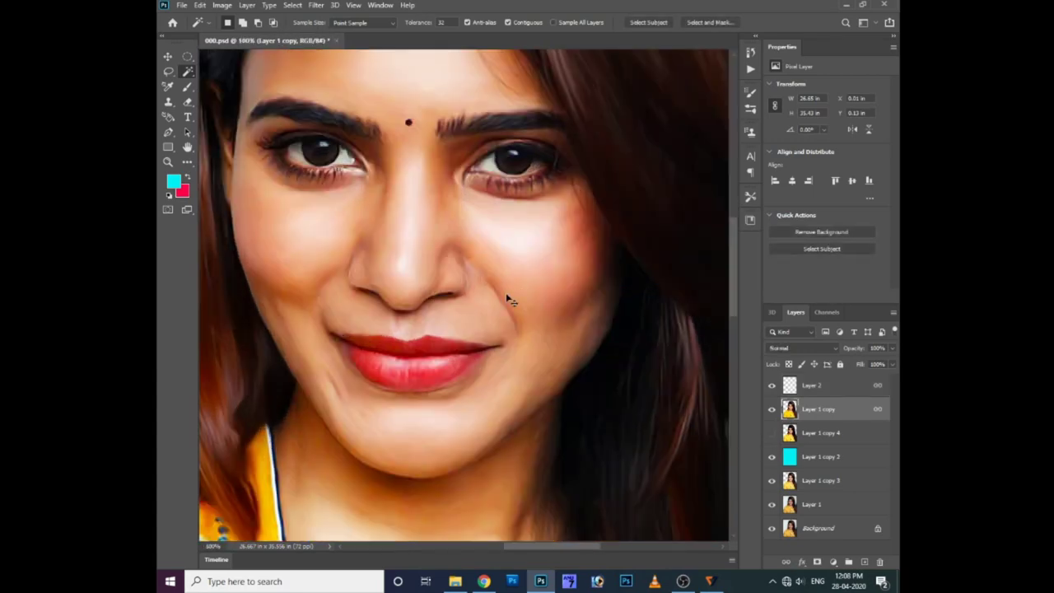
{"action": "key", "text": "ctrl+minus"}
{"action": "left_click", "coordinate": [841, 386]}
{"action": "key", "text": "ctrl+shift+n"}
Step: Set Layer 3's blend mode to Soft Light
{"action": "key", "text": "Return"}
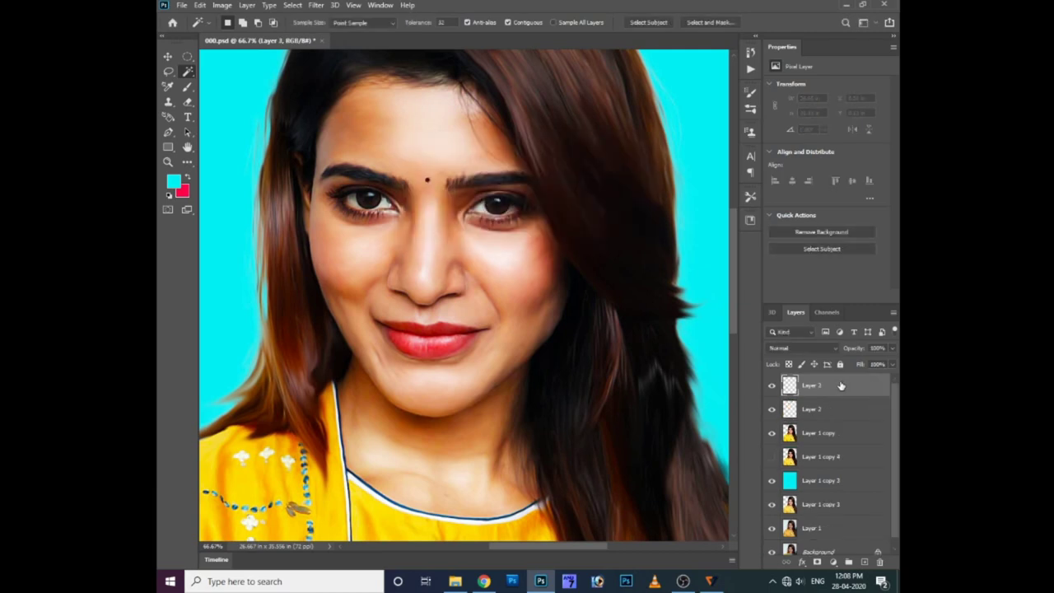
{"action": "left_click", "coordinate": [778, 347]}
{"action": "left_click", "coordinate": [788, 427]}
Step: Paint pink blush on the right and left cheeks with the brush
{"action": "key", "text": "b"}
{"action": "left_click", "coordinate": [173, 181]}
{"action": "key", "text": "Escape"}
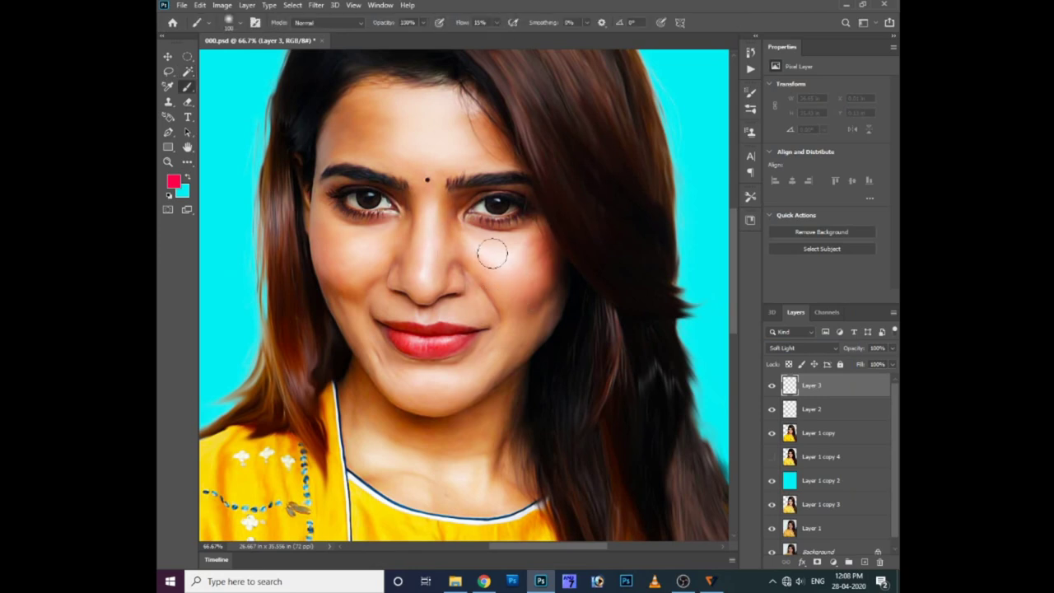
{"action": "left_click_drag", "start_coordinate": [492, 265], "coordinate": [544, 241]}
{"action": "scroll", "coordinate": [497, 280], "scroll_direction": "up", "scroll_amount": 1}
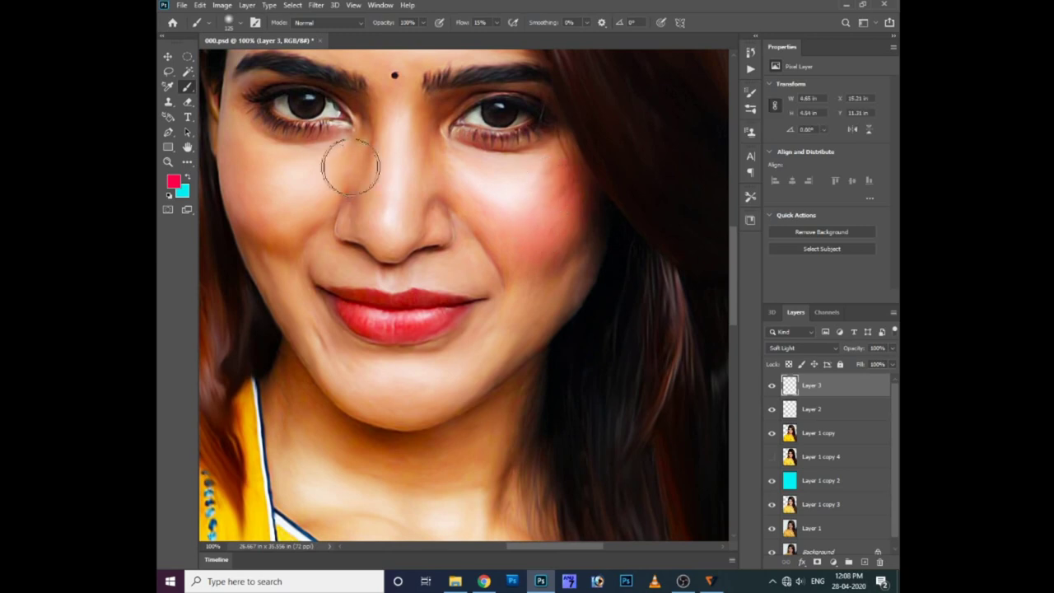
{"action": "mouse_move", "coordinate": [348, 165]}
{"action": "left_mouse_down"}
{"action": "mouse_move", "coordinate": [277, 179]}
{"action": "mouse_move", "coordinate": [325, 179]}
{"action": "left_mouse_up"}
{"action": "scroll", "coordinate": [365, 207], "scroll_direction": "up", "scroll_amount": 3}
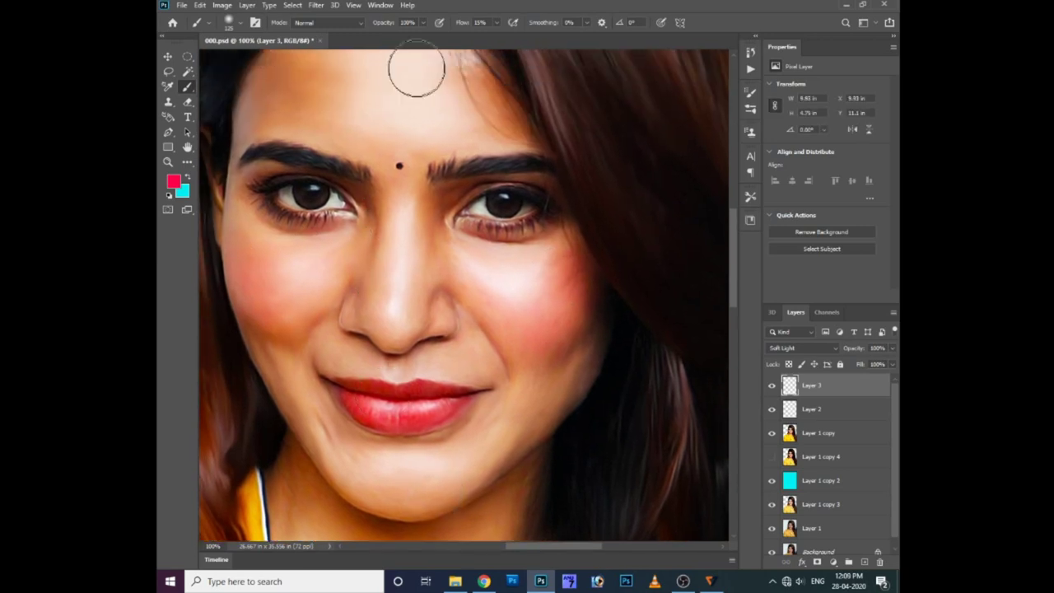
Step: Lower the brush flow to 5% and bring up the foreground Color Picker
{"action": "left_click", "coordinate": [497, 22]}
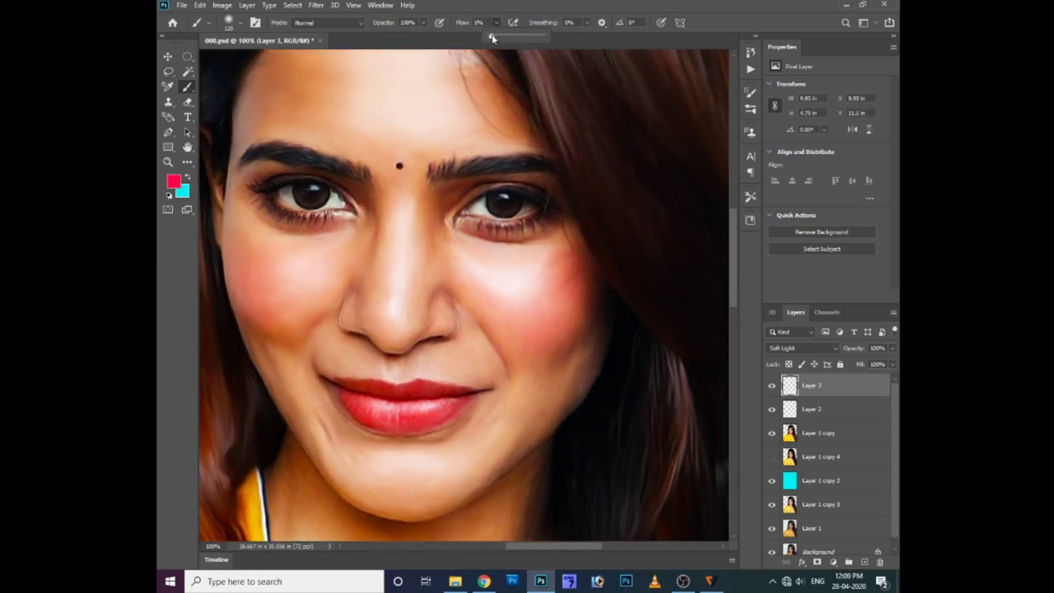
{"action": "left_click_drag", "start_coordinate": [491, 38], "coordinate": [489, 38]}
{"action": "key", "text": "ctrl+minus"}
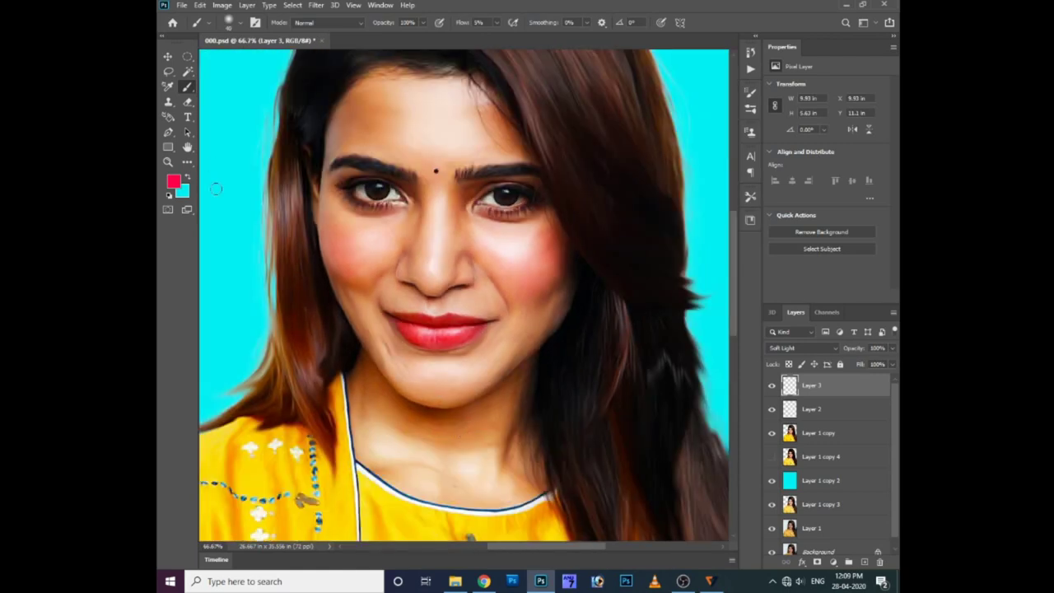
{"action": "left_click", "coordinate": [176, 180]}
Step: Choose a yellow paint colour and raise the brush flow to 21%
{"action": "left_click", "coordinate": [535, 499]}
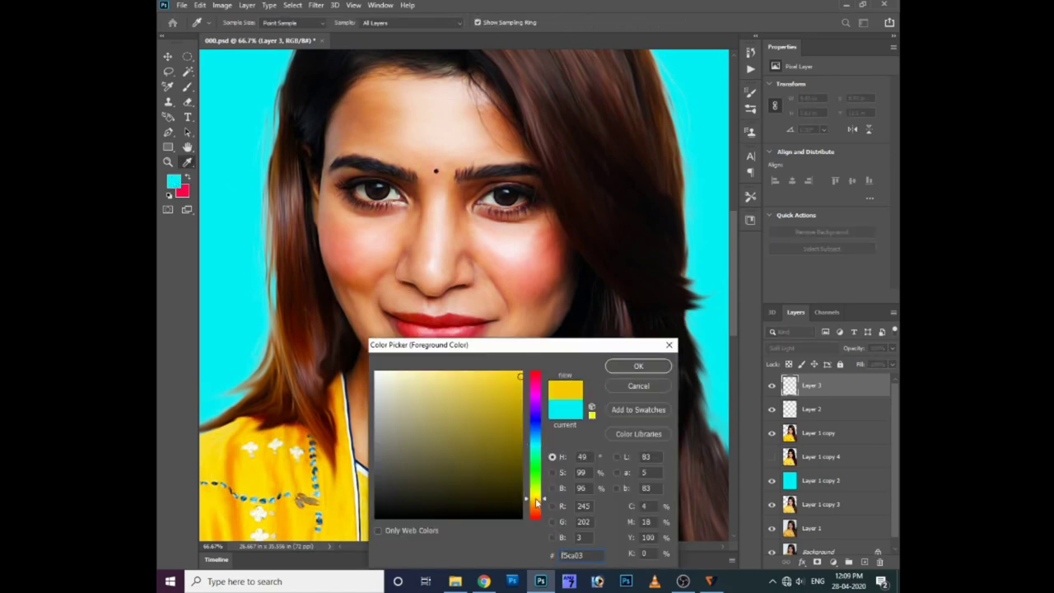
{"action": "key", "text": "Return"}
{"action": "left_click_drag", "start_coordinate": [497, 22], "coordinate": [500, 35]}
{"action": "left_click", "coordinate": [489, 409]}
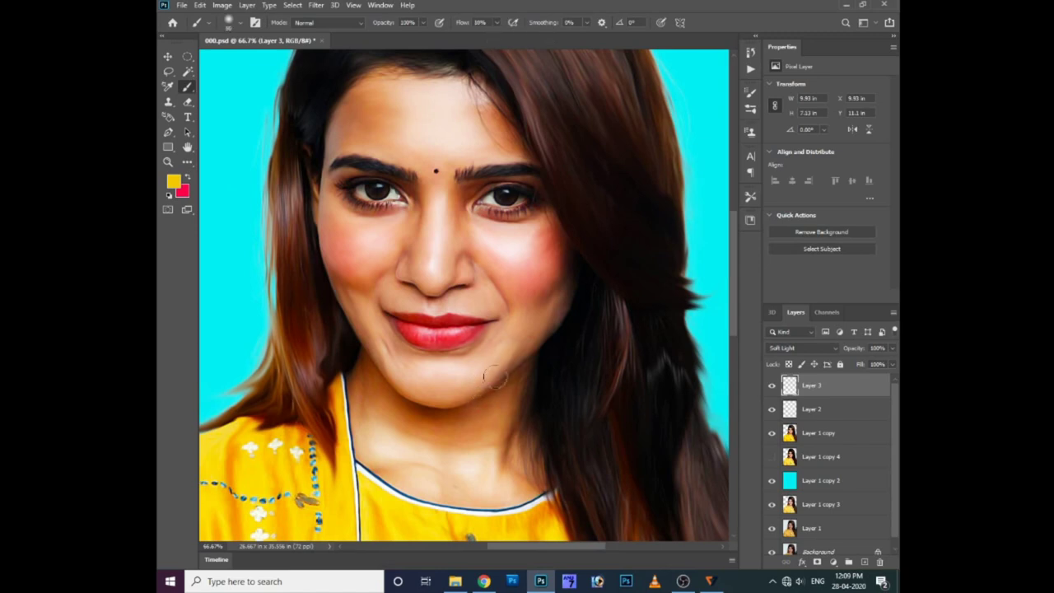
Step: Brush yellow glow over the chin, jaw and between the eyes, then add Layer 4
{"action": "mouse_move", "coordinate": [459, 373]}
{"action": "left_mouse_down"}
{"action": "mouse_move", "coordinate": [376, 341]}
{"action": "mouse_move", "coordinate": [506, 353]}
{"action": "mouse_move", "coordinate": [383, 280]}
{"action": "mouse_move", "coordinate": [451, 268]}
{"action": "left_mouse_up"}
{"action": "scroll", "coordinate": [461, 247], "scroll_direction": "up", "scroll_amount": 1}
{"action": "left_click_drag", "start_coordinate": [335, 171], "coordinate": [463, 216]}
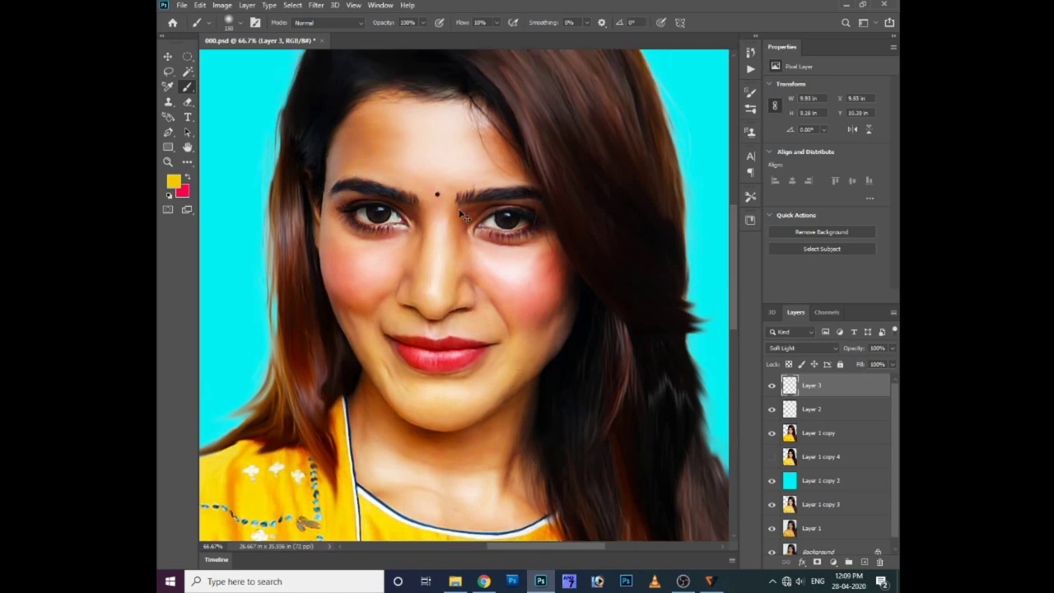
{"action": "key", "text": "ctrl+shift+alt+n"}
{"action": "left_click", "coordinate": [782, 349]}
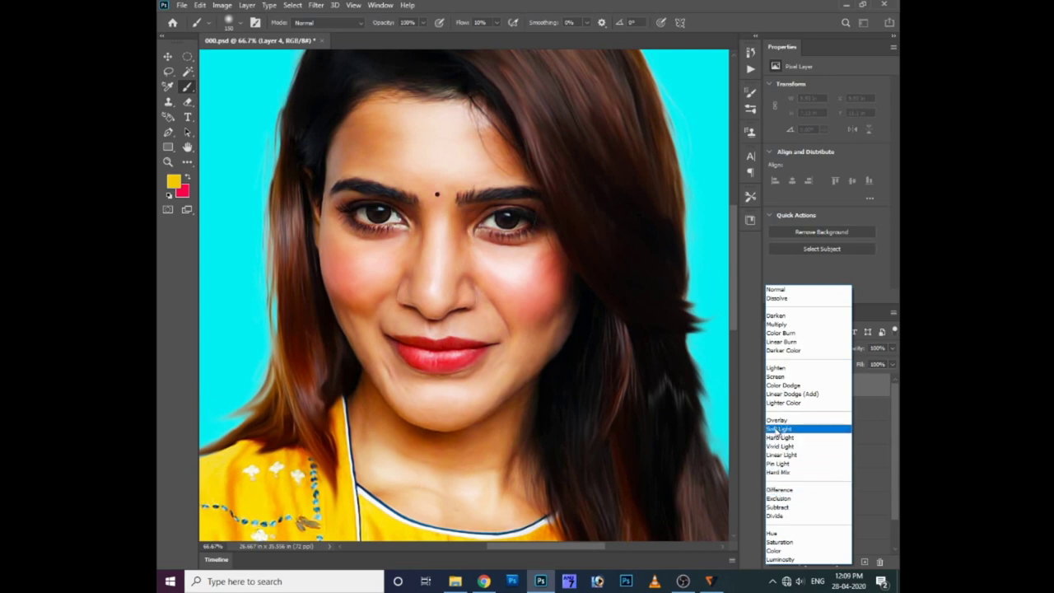
Step: Set Layer 4's blend mode to Soft Light after trying Overlay
{"action": "left_click", "coordinate": [777, 422]}
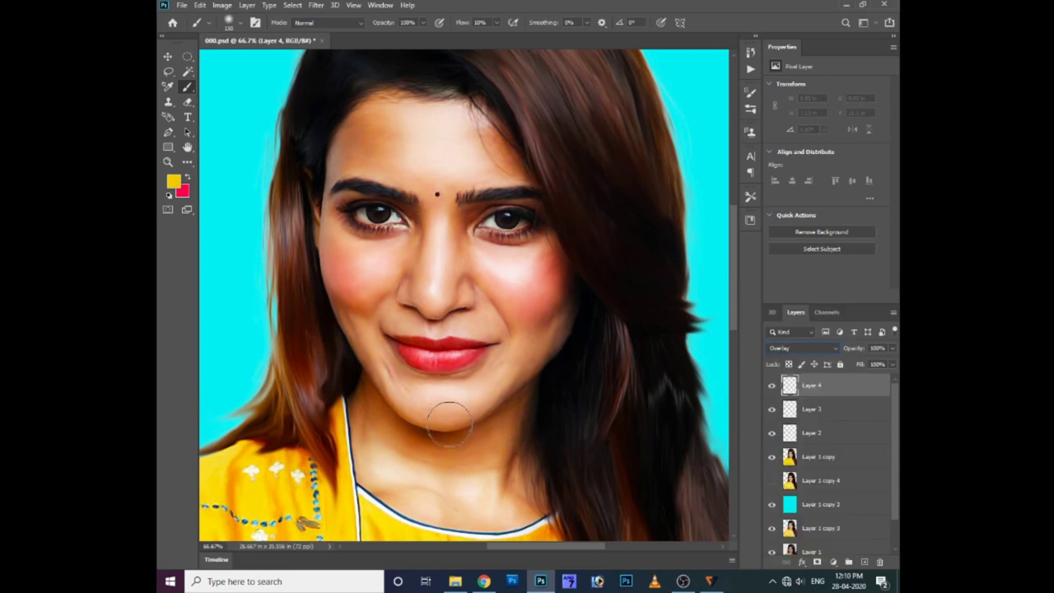
{"action": "left_click", "coordinate": [803, 347]}
{"action": "left_click", "coordinate": [791, 360]}
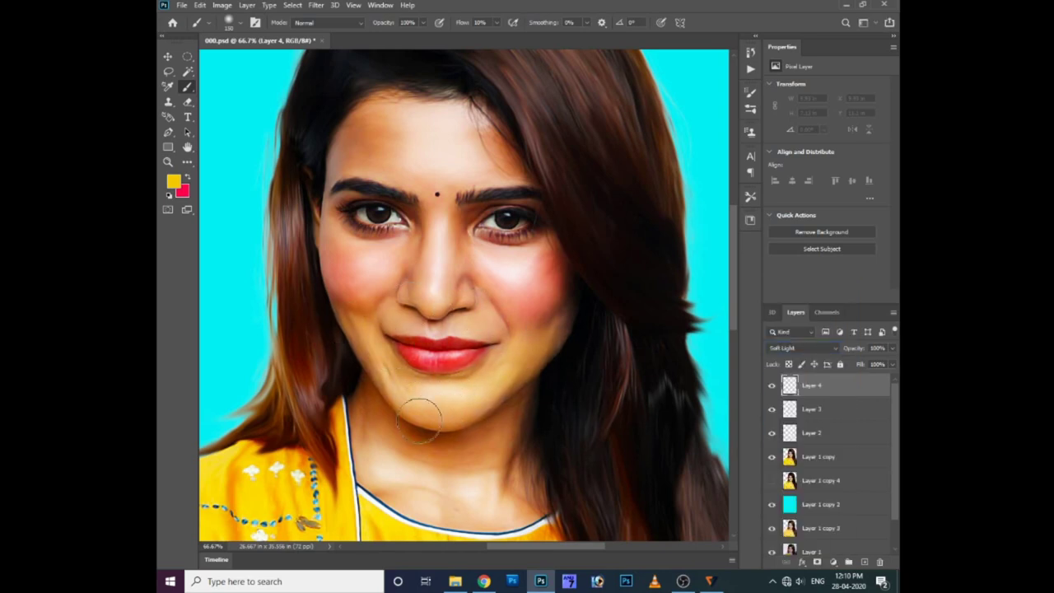
Step: Paint yellow glow on the right cheek, forehead and jaw, then make Layer 1 copy active
{"action": "left_click_drag", "start_coordinate": [493, 308], "coordinate": [537, 327]}
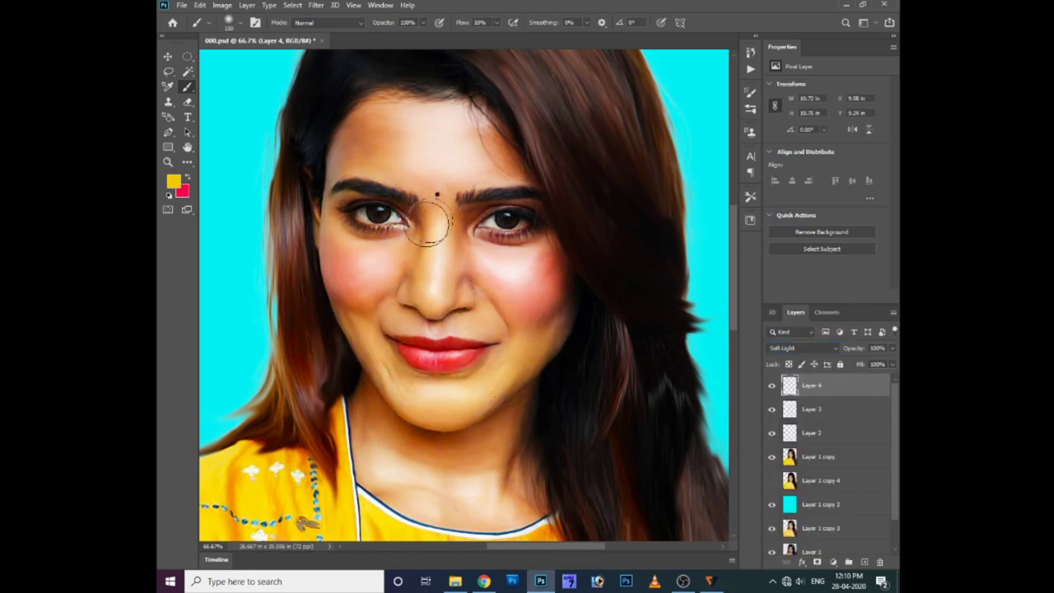
{"action": "left_click_drag", "start_coordinate": [390, 124], "coordinate": [451, 169]}
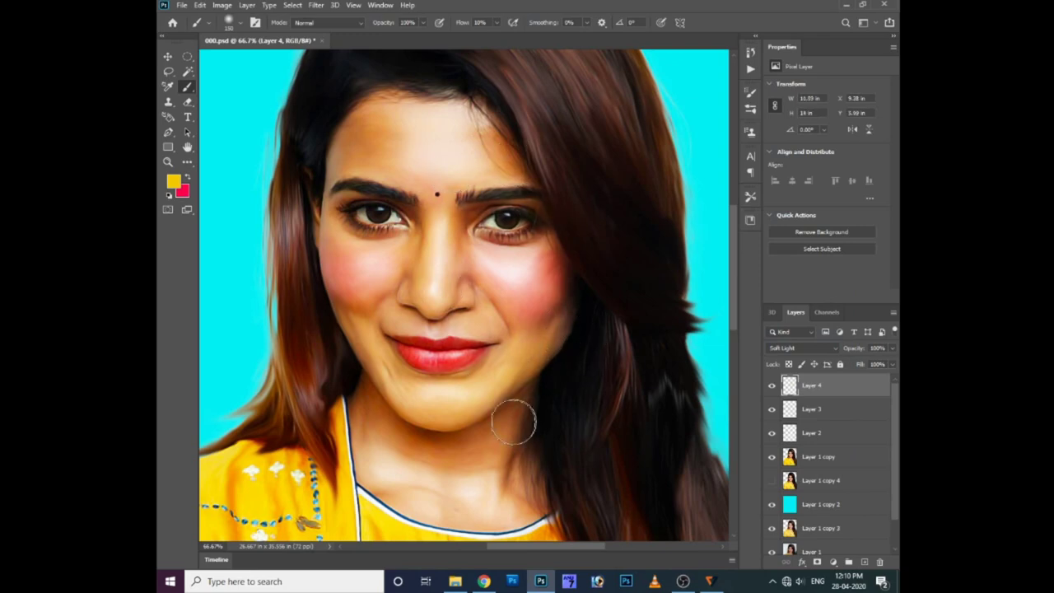
{"action": "left_click_drag", "start_coordinate": [522, 453], "coordinate": [541, 410]}
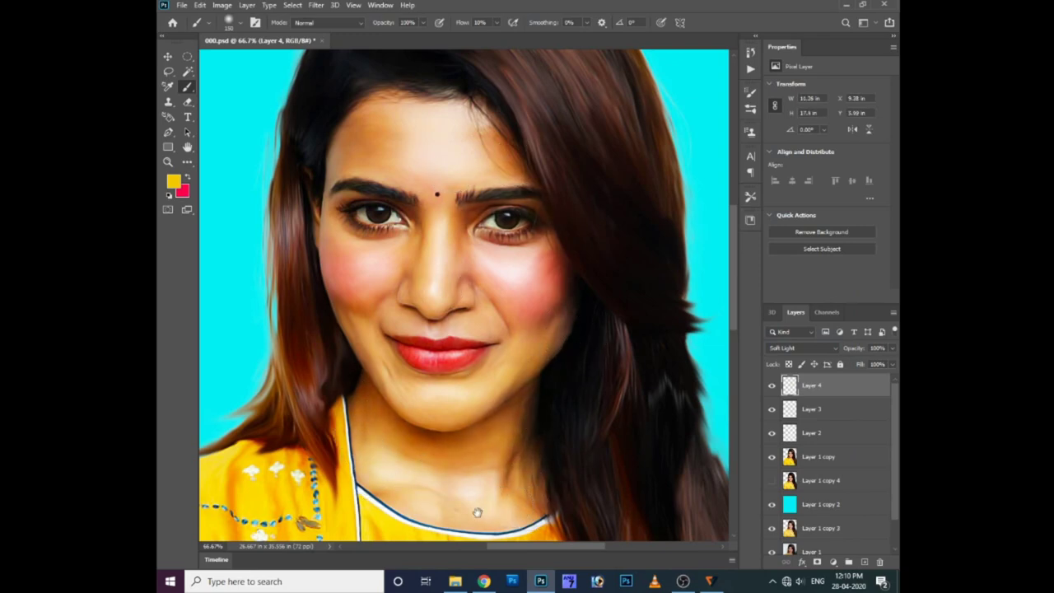
{"action": "left_click_drag", "start_coordinate": [475, 511], "coordinate": [454, 347]}
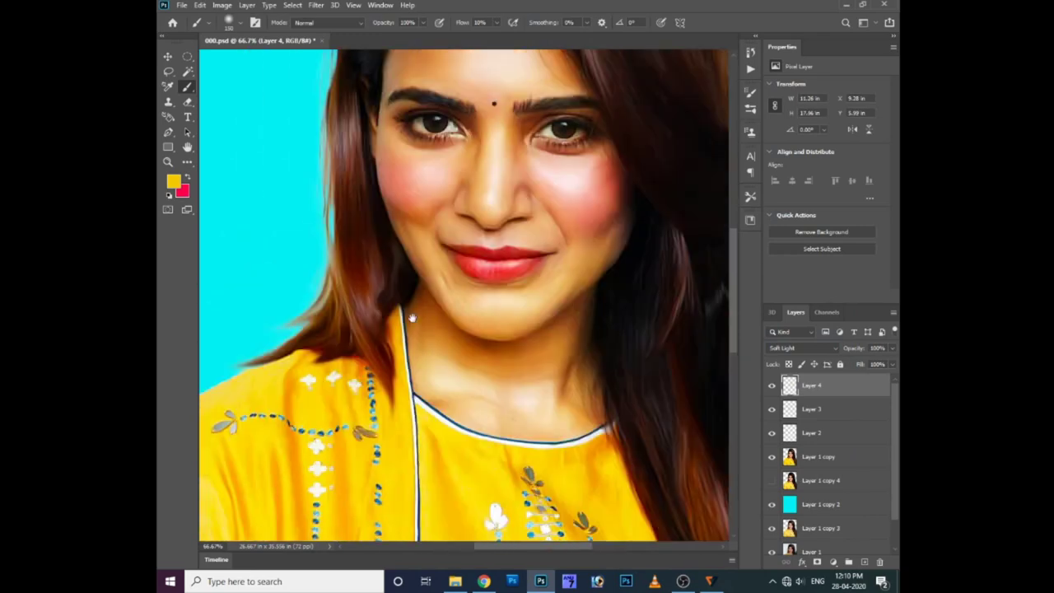
{"action": "left_click_drag", "start_coordinate": [360, 332], "coordinate": [331, 544]}
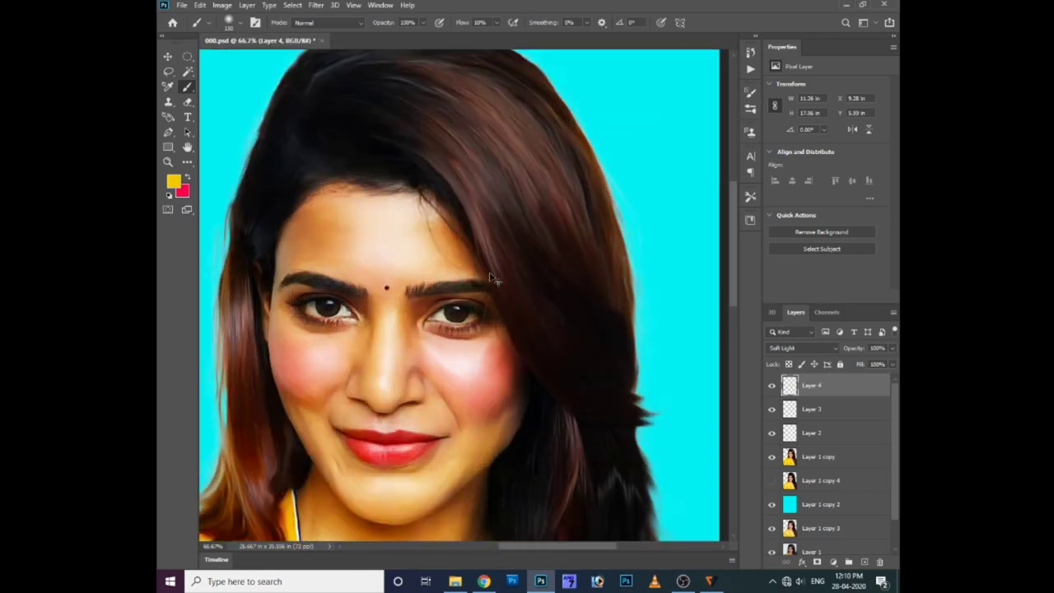
{"action": "left_click", "coordinate": [525, 212], "text": "ctrl"}
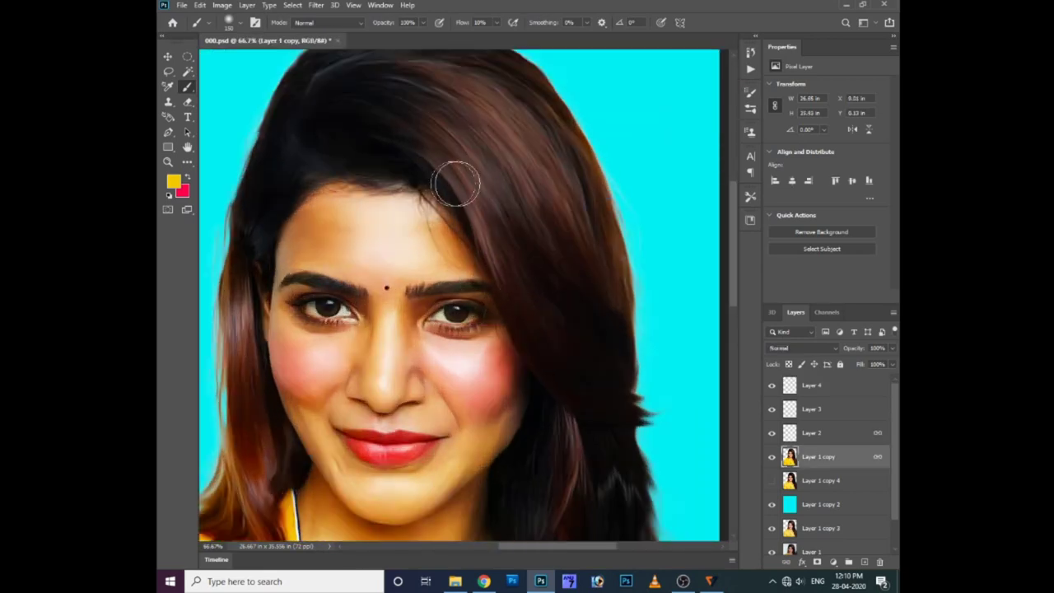
Step: Choose bright orange, set brush flow to 5%, and paint a reddish tint over the upper hair
{"action": "left_click", "coordinate": [179, 188]}
{"action": "left_click", "coordinate": [520, 141]}
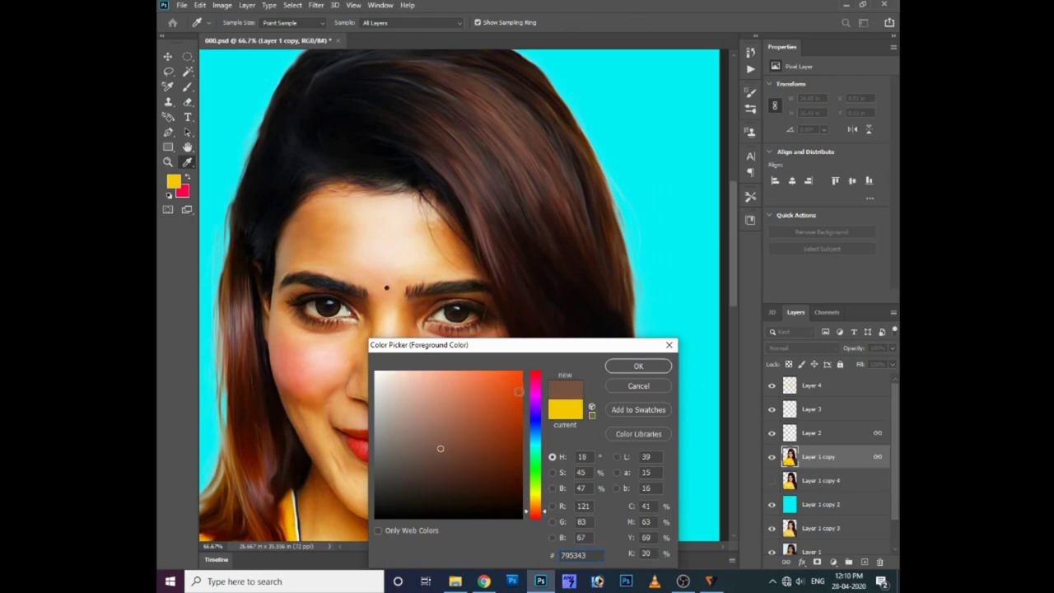
{"action": "left_click", "coordinate": [518, 390]}
{"action": "key", "text": "Return"}
{"action": "key", "text": "b"}
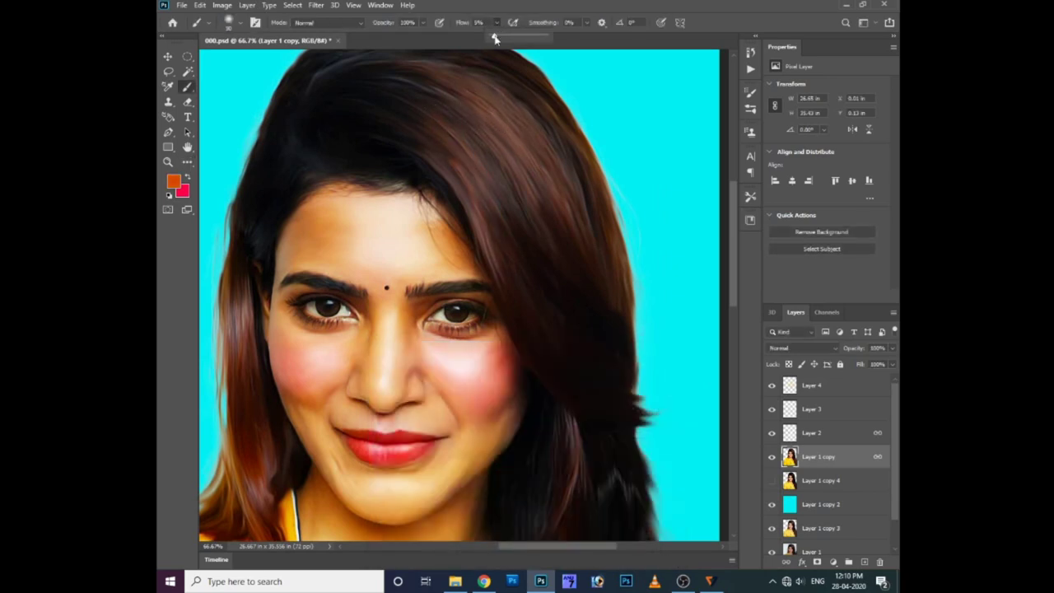
{"action": "left_click", "coordinate": [532, 148]}
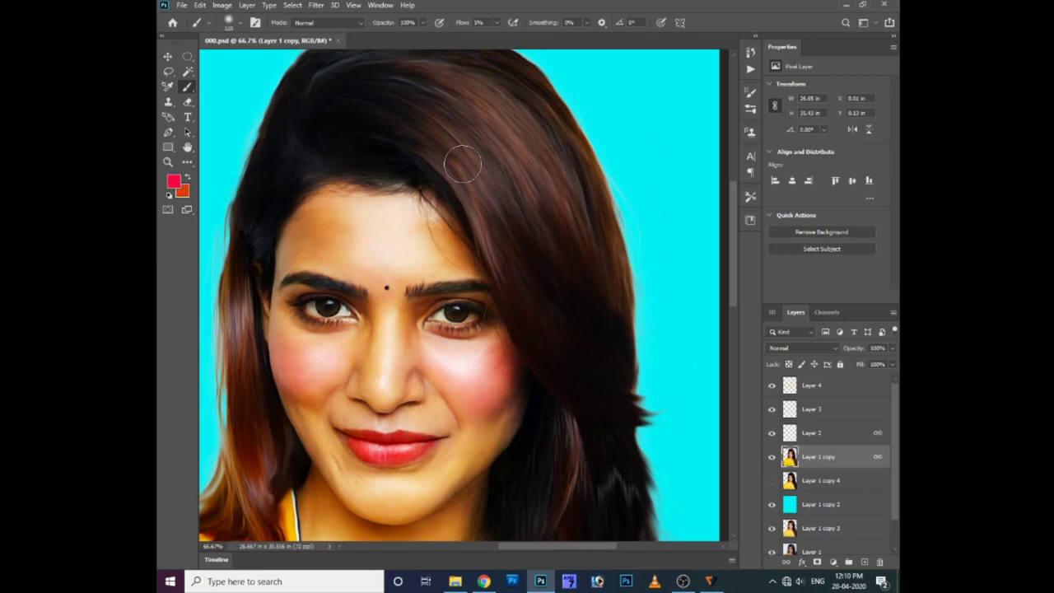
{"action": "mouse_move", "coordinate": [462, 166]}
{"action": "left_mouse_down"}
{"action": "mouse_move", "coordinate": [469, 104]}
{"action": "mouse_move", "coordinate": [485, 125]}
{"action": "mouse_move", "coordinate": [536, 87]}
{"action": "mouse_move", "coordinate": [631, 378]}
{"action": "left_mouse_up"}
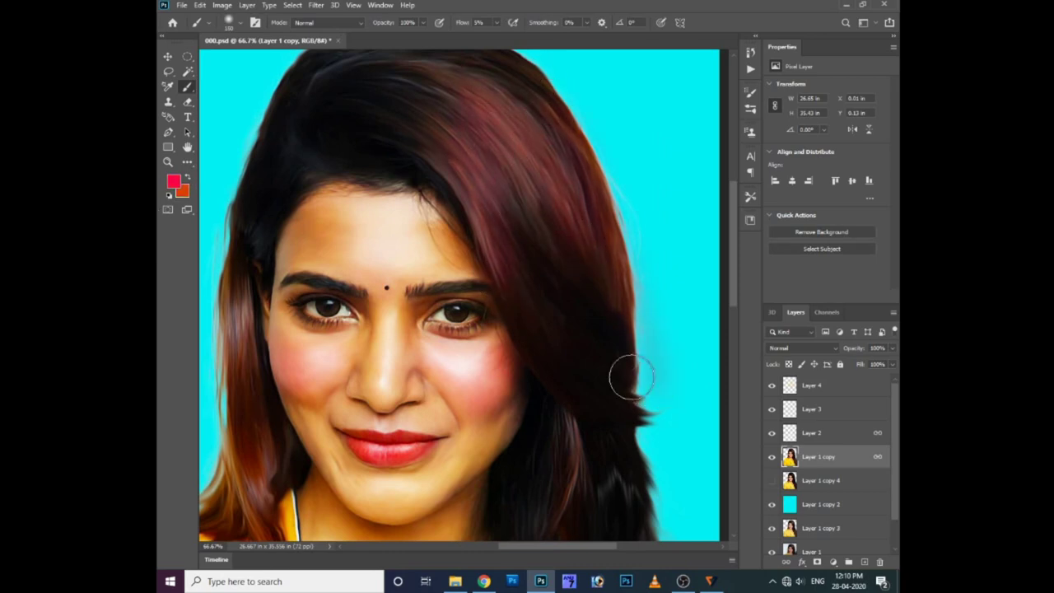
Step: Sample a hair tone with the Eyedropper and set dark brown as the paint colour
{"action": "key", "text": "i"}
{"action": "left_click", "coordinate": [173, 181]}
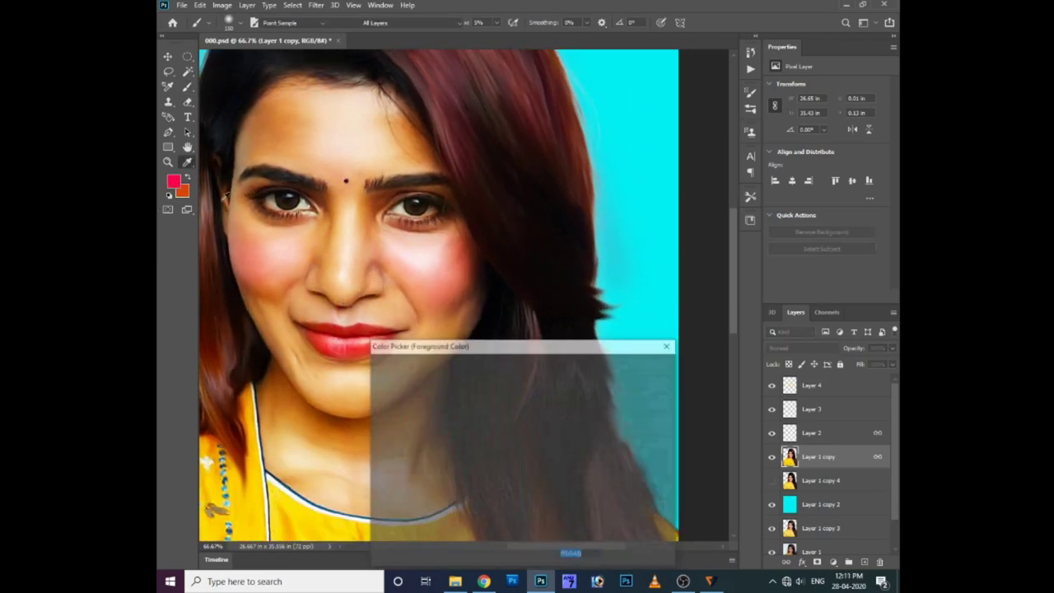
{"action": "key", "text": "Return"}
{"action": "key", "text": "b"}
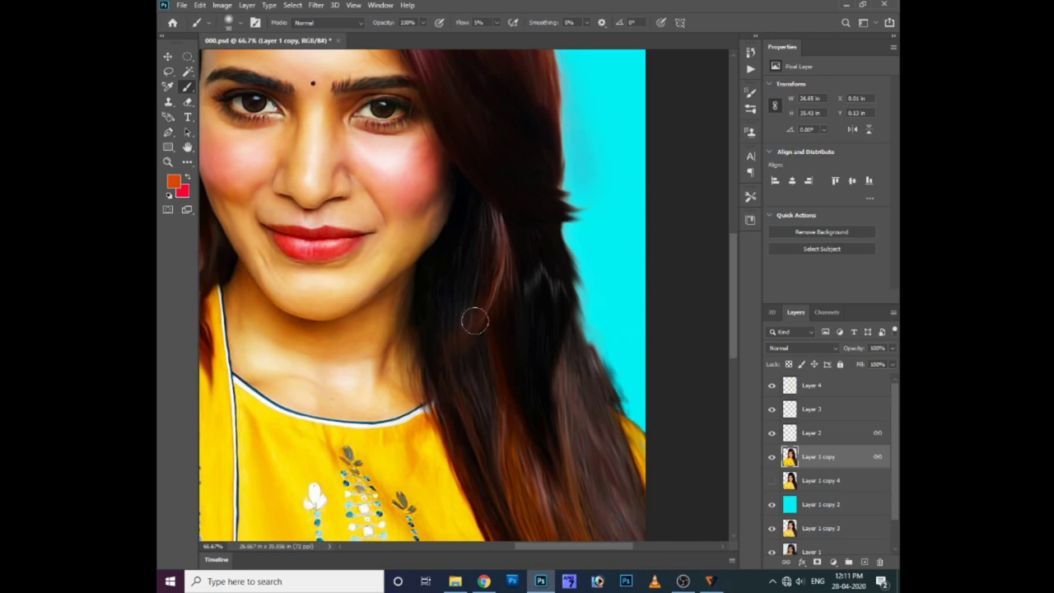
{"action": "scroll", "coordinate": [475, 318], "scroll_direction": "down", "scroll_amount": 2}
{"action": "left_click", "coordinate": [175, 183]}
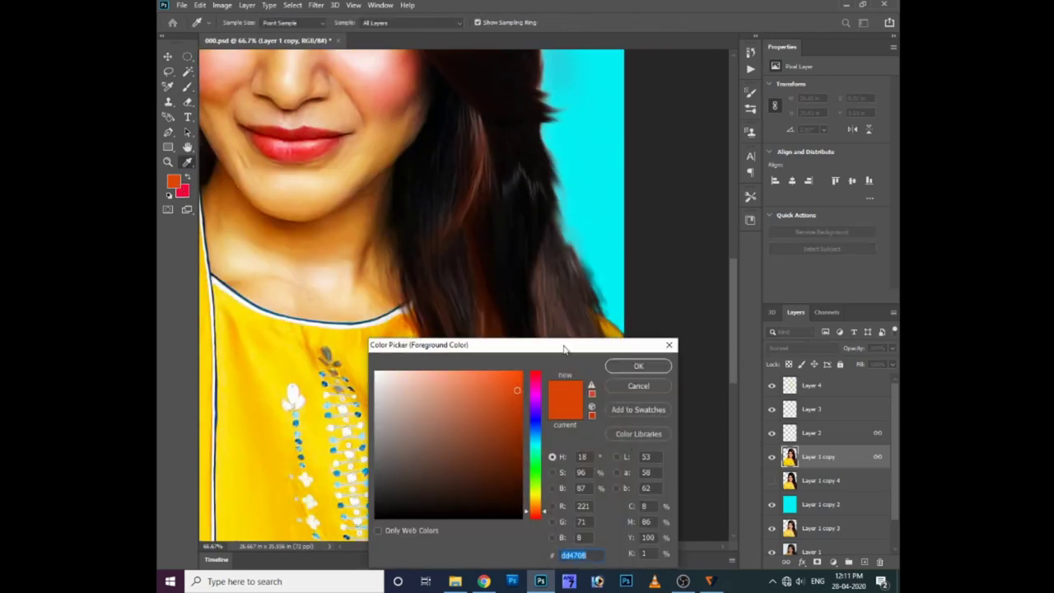
{"action": "key", "text": "Return"}
{"action": "key", "text": "b"}
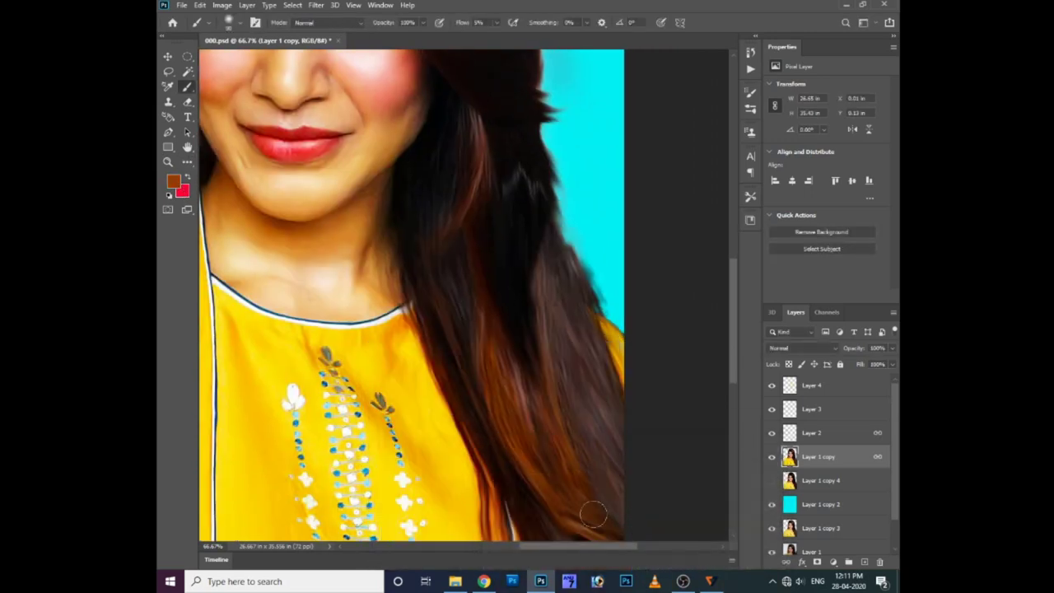
Step: Switch the paint colour back to orange and enlarge the brush
{"action": "left_click", "coordinate": [609, 478]}
{"action": "key", "text": "Return"}
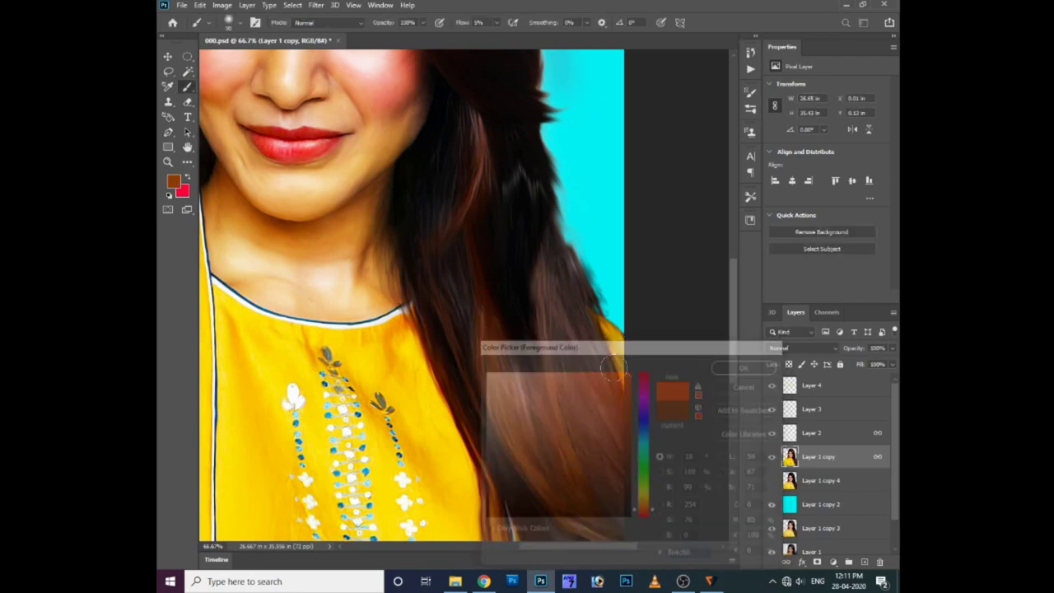
{"action": "key", "text": "bracketright"}
{"action": "key", "text": "bracketright"}
{"action": "key", "text": "bracketright"}
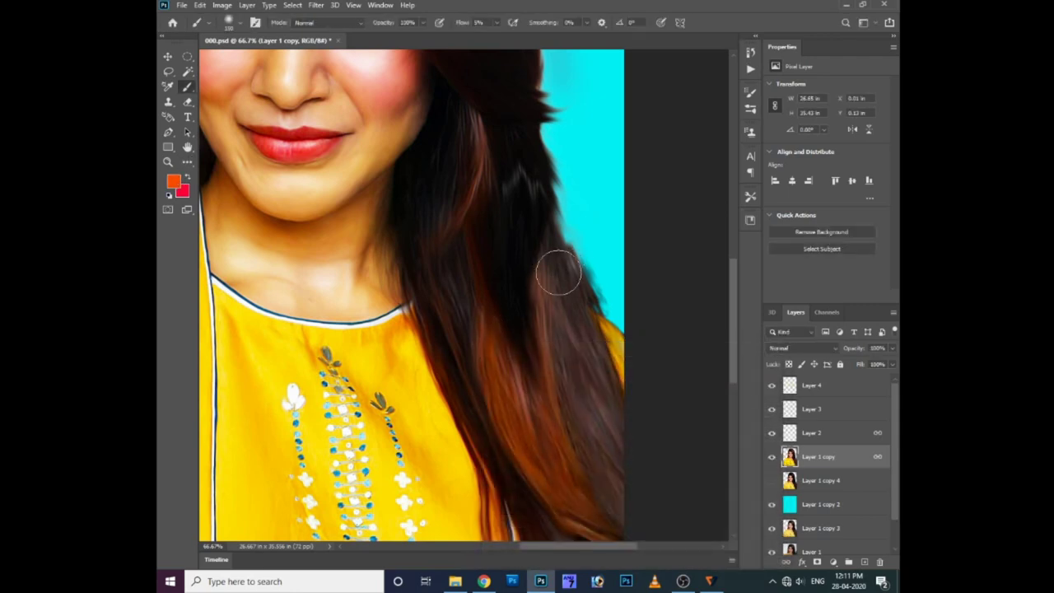
{"action": "scroll", "coordinate": [401, 305], "scroll_direction": "up", "scroll_amount": 3}
{"action": "scroll", "coordinate": [390, 223], "scroll_direction": "left", "scroll_amount": 5}
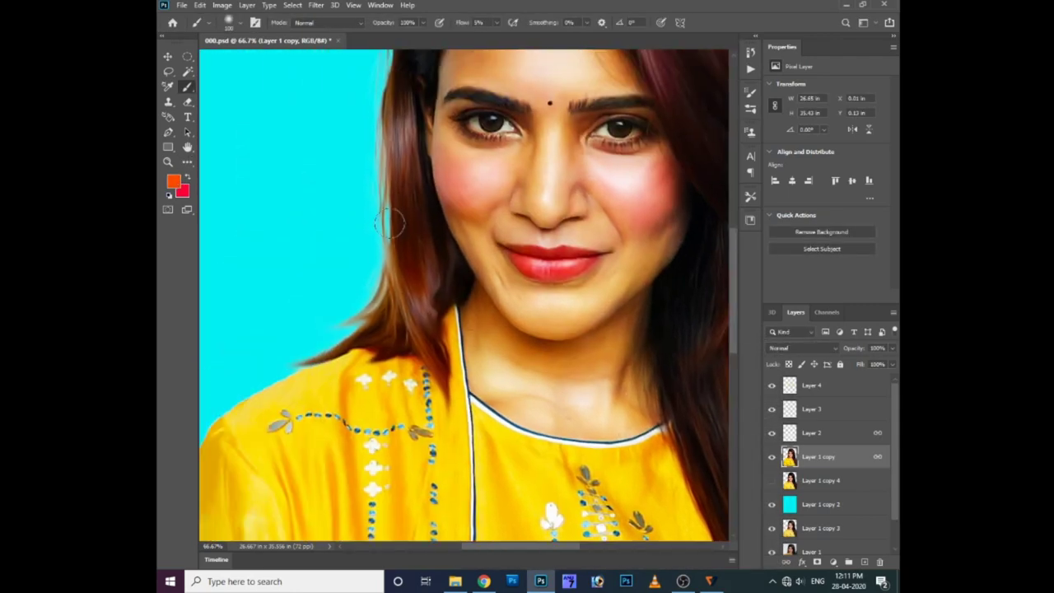
{"action": "left_click", "coordinate": [173, 182]}
{"action": "key", "text": "Return"}
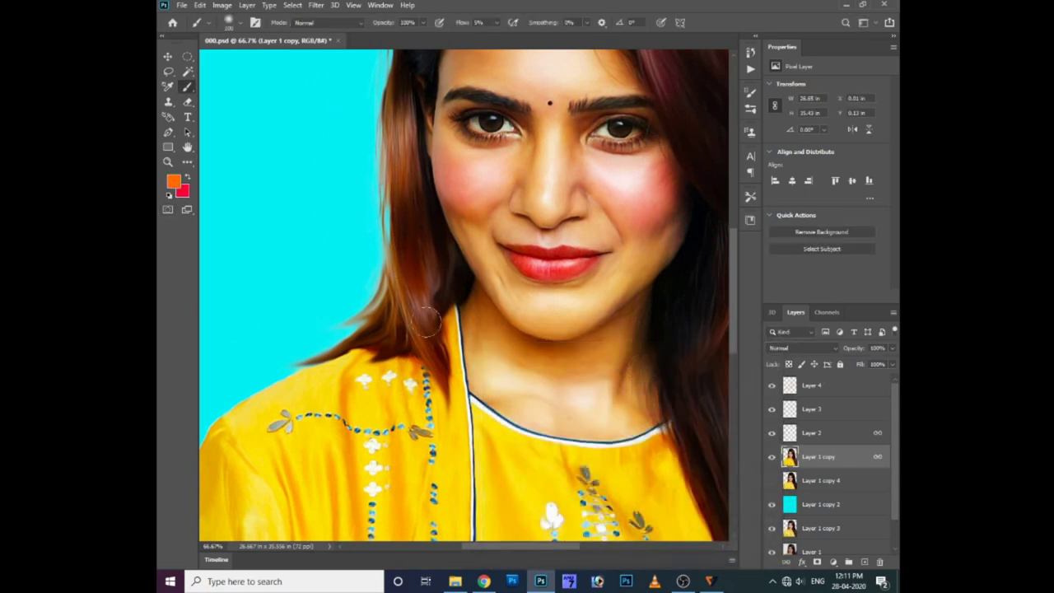
Step: Select around the outline at the hair's right edge, swap the paint colours, then deselect
{"action": "scroll", "coordinate": [387, 305], "scroll_direction": "up", "scroll_amount": 3}
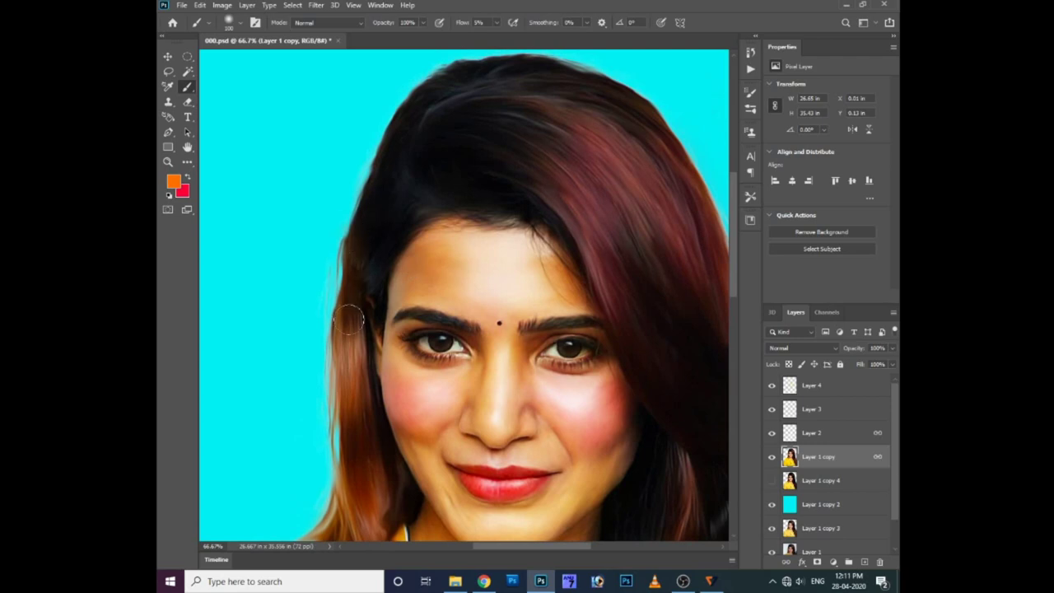
{"action": "scroll", "coordinate": [346, 304], "scroll_direction": "up", "scroll_amount": 1}
{"action": "left_click_drag", "start_coordinate": [346, 304], "coordinate": [279, 292]}
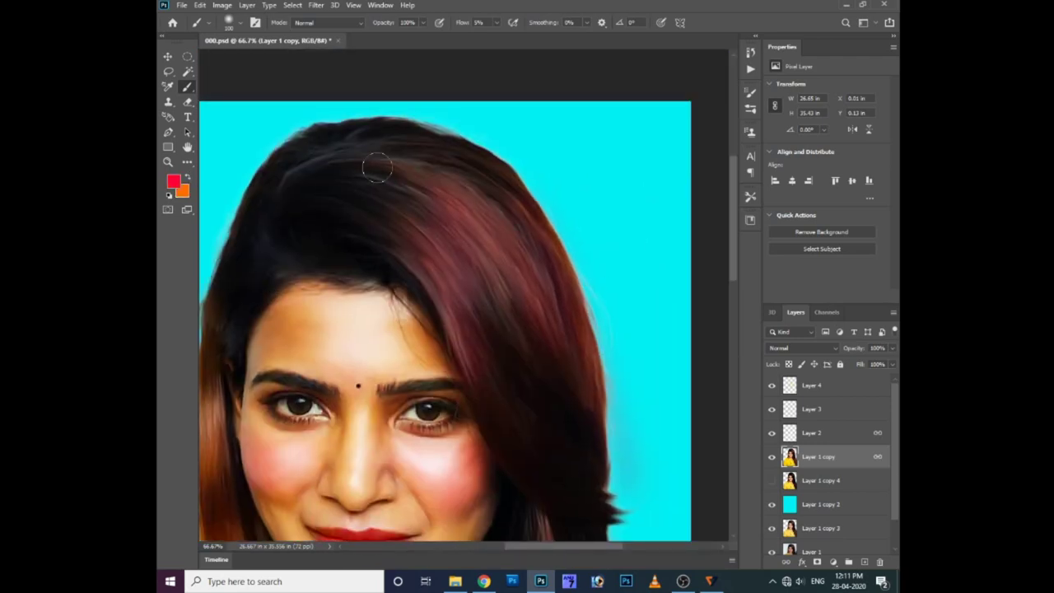
{"action": "left_click", "coordinate": [791, 458], "text": "ctrl"}
{"action": "left_click_drag", "start_coordinate": [596, 426], "coordinate": [633, 408]}
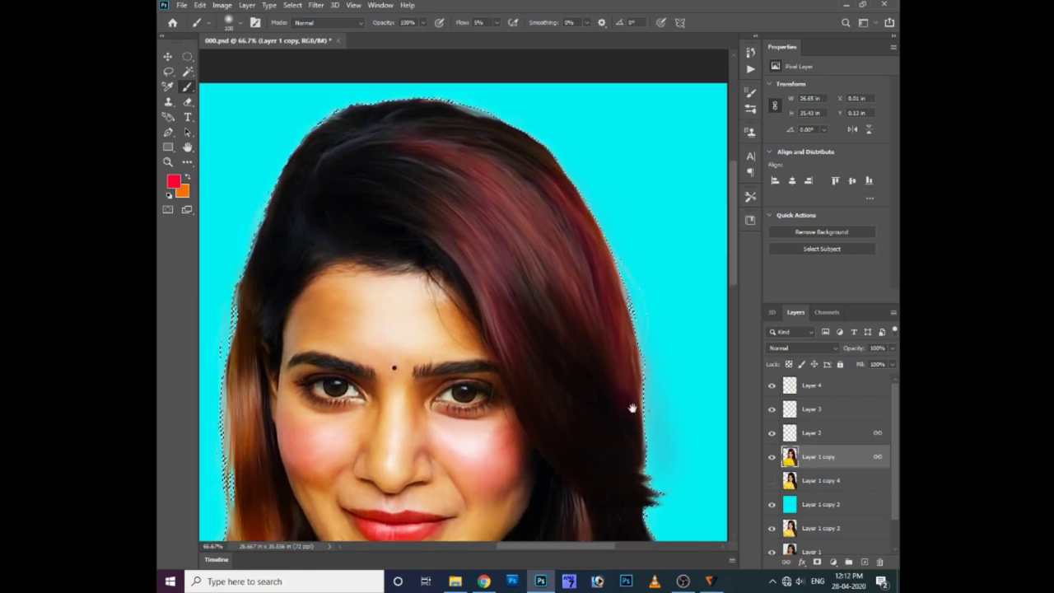
{"action": "key", "text": "x"}
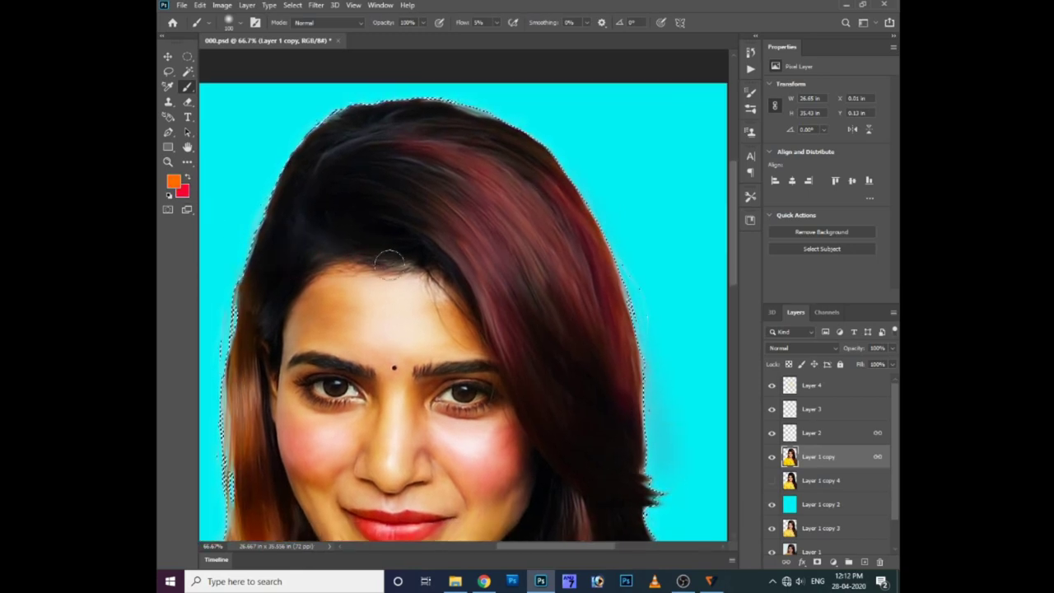
{"action": "key", "text": "ctrl+d"}
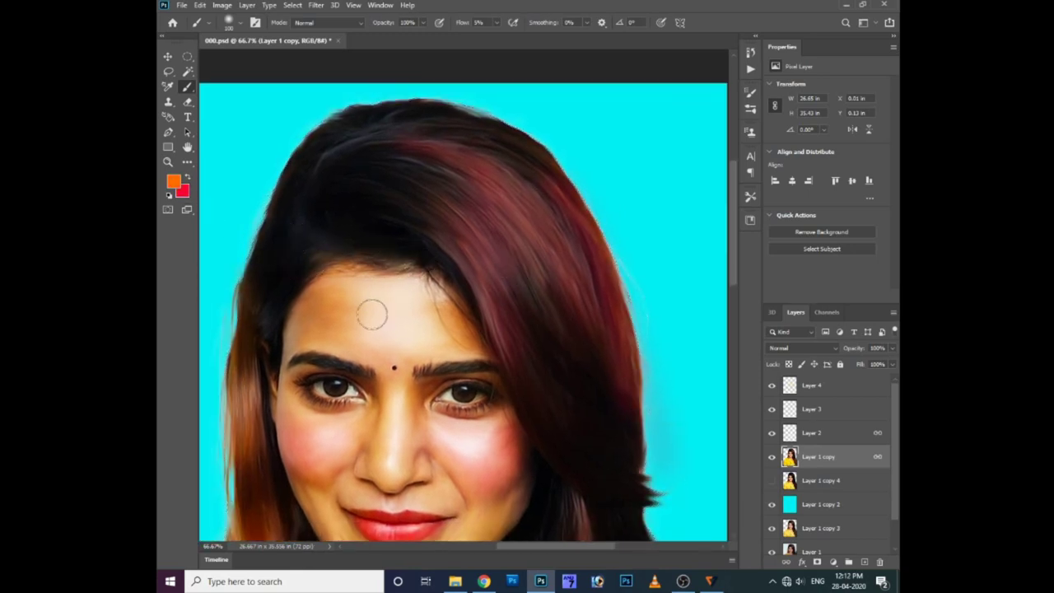
Step: Pan over the lower face and hair and make Layer 4 the working layer
{"action": "scroll", "coordinate": [551, 414], "scroll_direction": "down", "scroll_amount": 3}
{"action": "left_click_drag", "start_coordinate": [548, 424], "coordinate": [499, 383]}
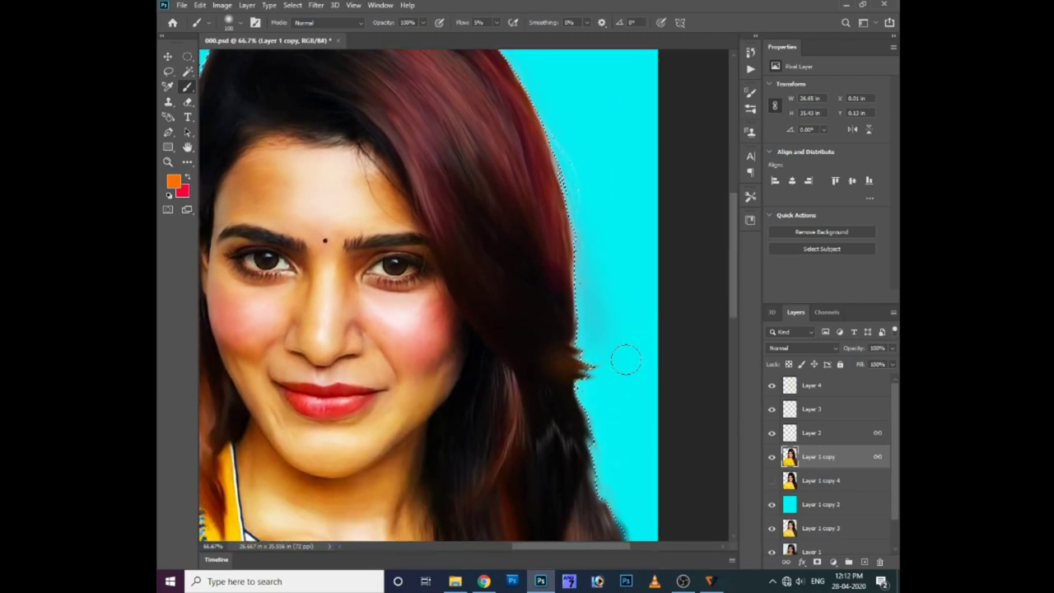
{"action": "scroll", "coordinate": [569, 358], "scroll_direction": "down", "scroll_amount": 1}
{"action": "scroll", "coordinate": [537, 360], "scroll_direction": "down", "scroll_amount": 1}
{"action": "scroll", "coordinate": [511, 338], "scroll_direction": "up", "scroll_amount": 1}
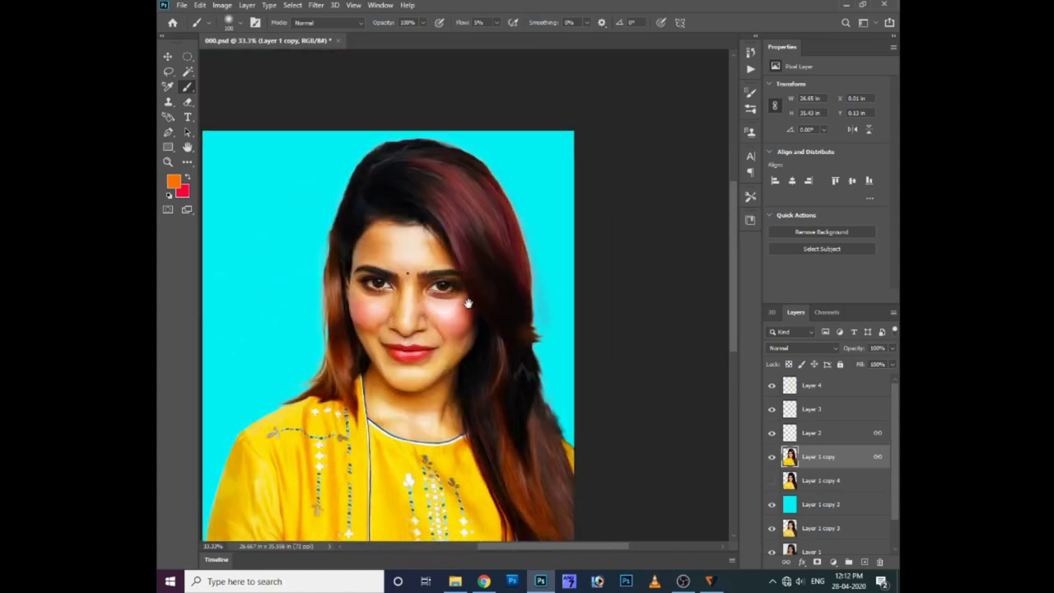
{"action": "scroll", "coordinate": [437, 400], "scroll_direction": "down", "scroll_amount": 3}
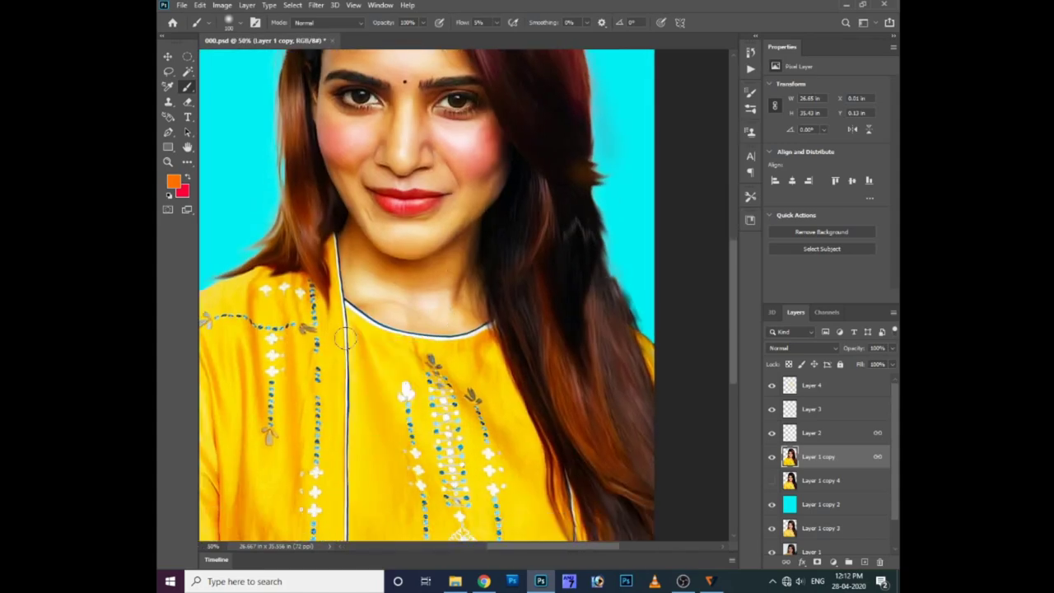
{"action": "scroll", "coordinate": [345, 338], "scroll_direction": "down", "scroll_amount": 2}
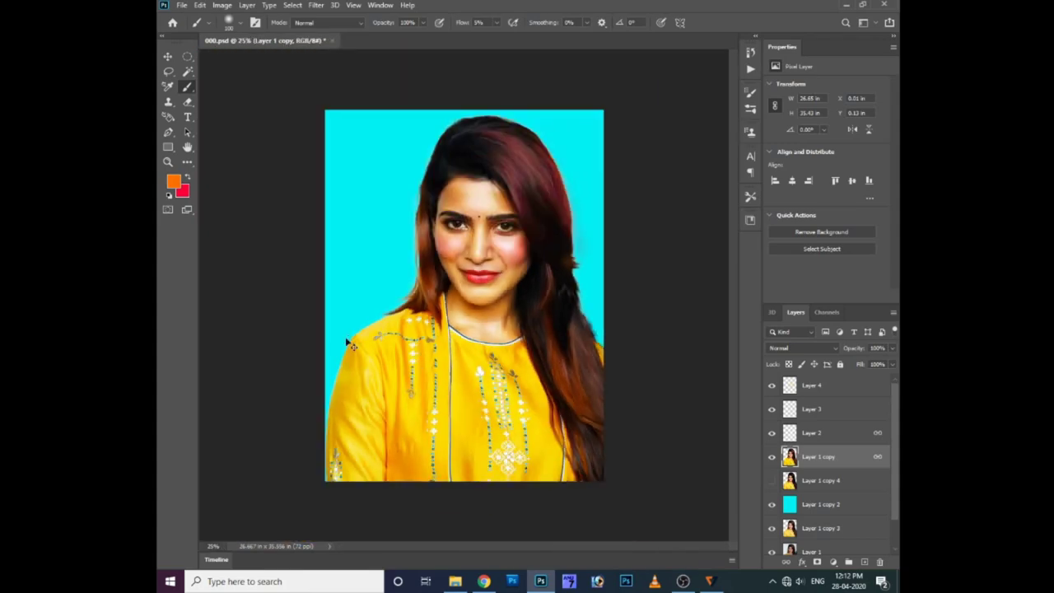
{"action": "scroll", "coordinate": [348, 345], "scroll_direction": "up", "scroll_amount": 2}
{"action": "key", "text": "alt+period"}
{"action": "scroll", "coordinate": [442, 248], "scroll_direction": "down", "scroll_amount": 1}
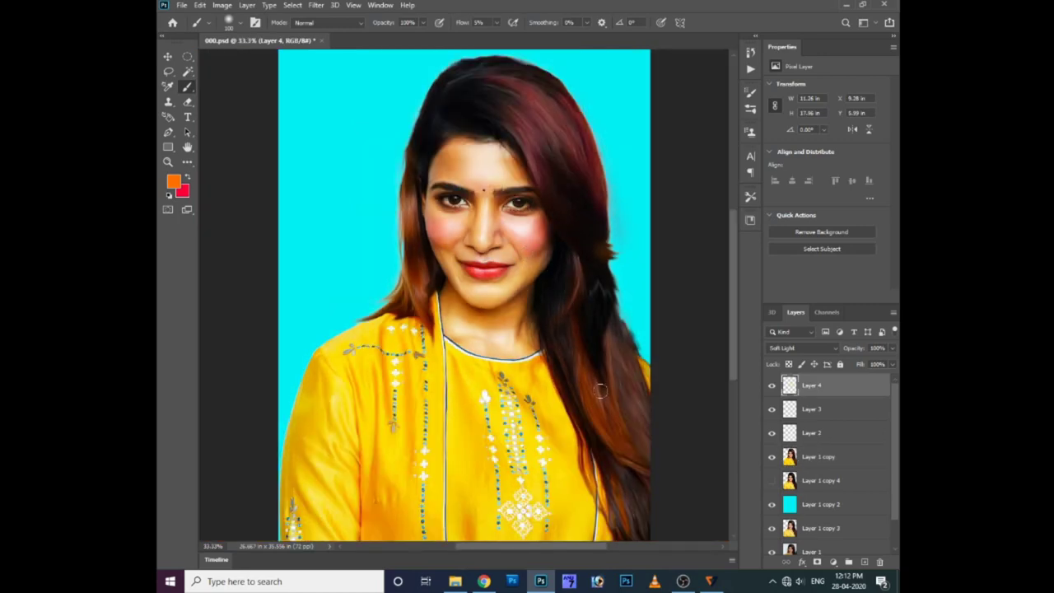
Step: Zoom out and toggle Layer 2's visibility to compare the face with and without it
{"action": "scroll", "coordinate": [486, 351], "scroll_direction": "up", "scroll_amount": 1}
{"action": "scroll", "coordinate": [483, 349], "scroll_direction": "up", "scroll_amount": 1}
{"action": "scroll", "coordinate": [470, 247], "scroll_direction": "up", "scroll_amount": 1}
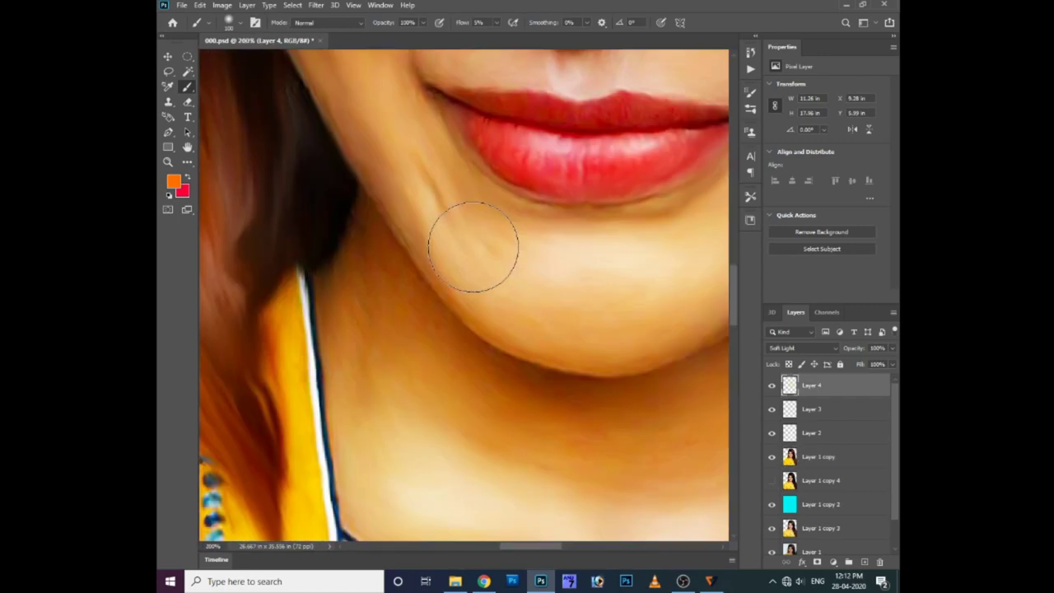
{"action": "scroll", "coordinate": [461, 313], "scroll_direction": "up", "scroll_amount": 1}
{"action": "scroll", "coordinate": [394, 369], "scroll_direction": "down", "scroll_amount": 1}
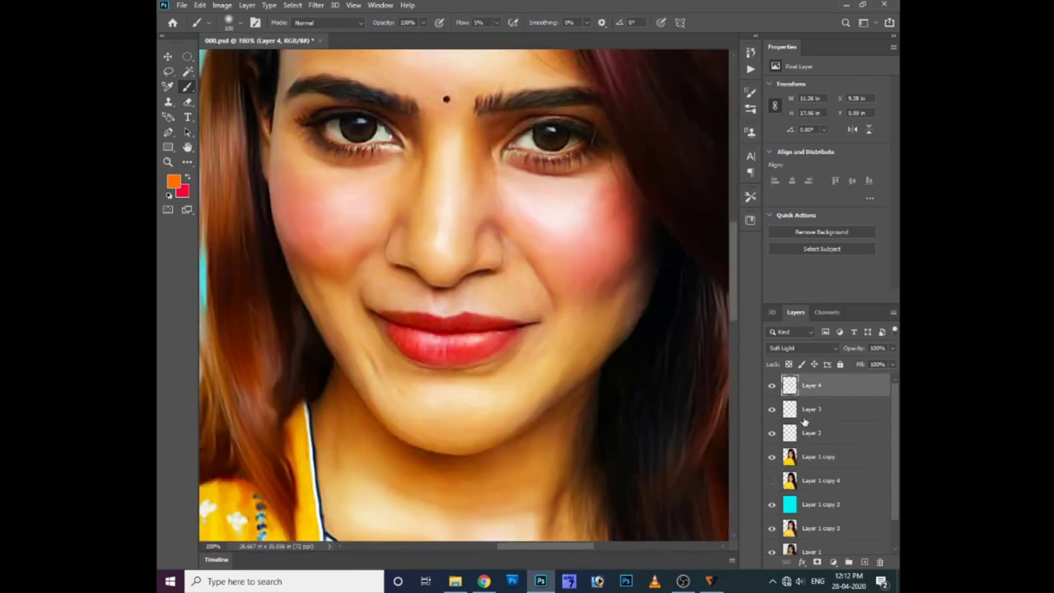
{"action": "key", "text": "ctrl+minus"}
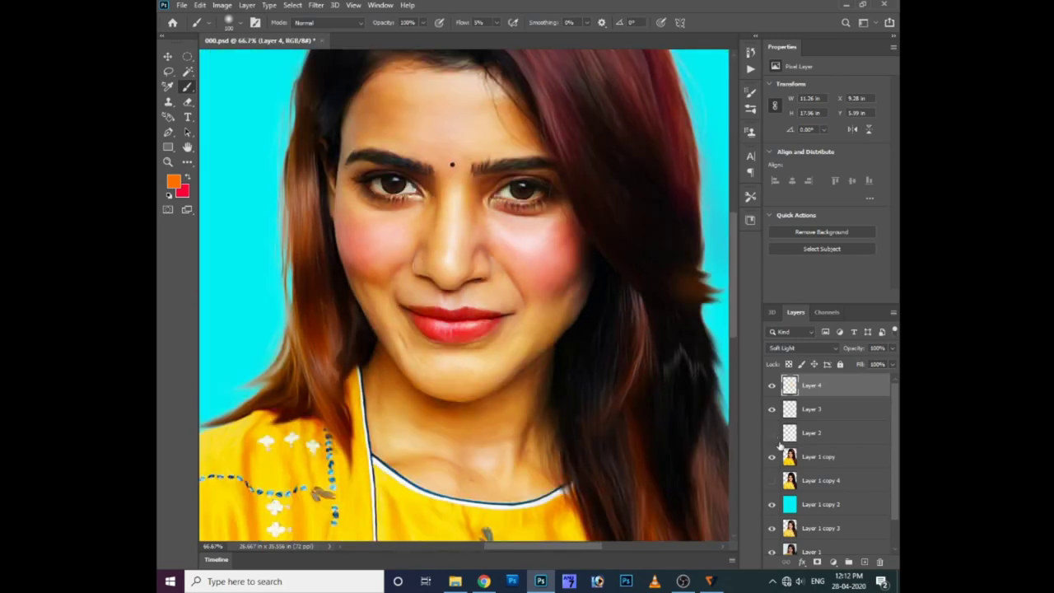
{"action": "left_click", "coordinate": [772, 433]}
{"action": "left_click", "coordinate": [771, 433]}
{"action": "left_click", "coordinate": [772, 434]}
{"action": "left_click", "coordinate": [772, 434]}
Step: Set Layer 2's opacity to about 33% and zoom out to view the whole portrait
{"action": "left_click", "coordinate": [809, 442]}
{"action": "left_click_drag", "start_coordinate": [892, 348], "coordinate": [855, 363]}
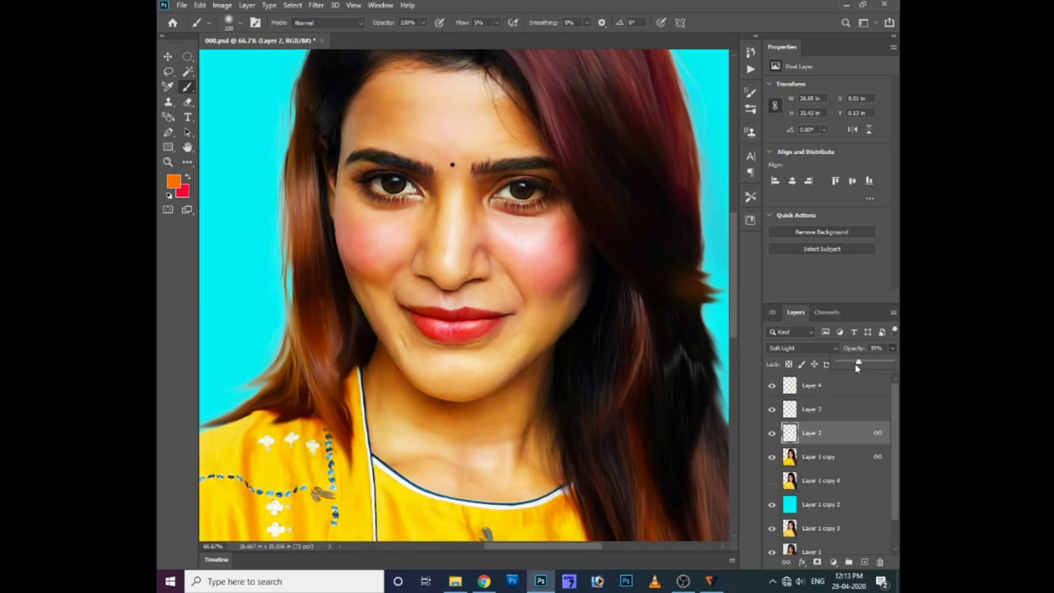
{"action": "key", "text": "ctrl+minus"}
{"action": "key", "text": "ctrl+minus"}
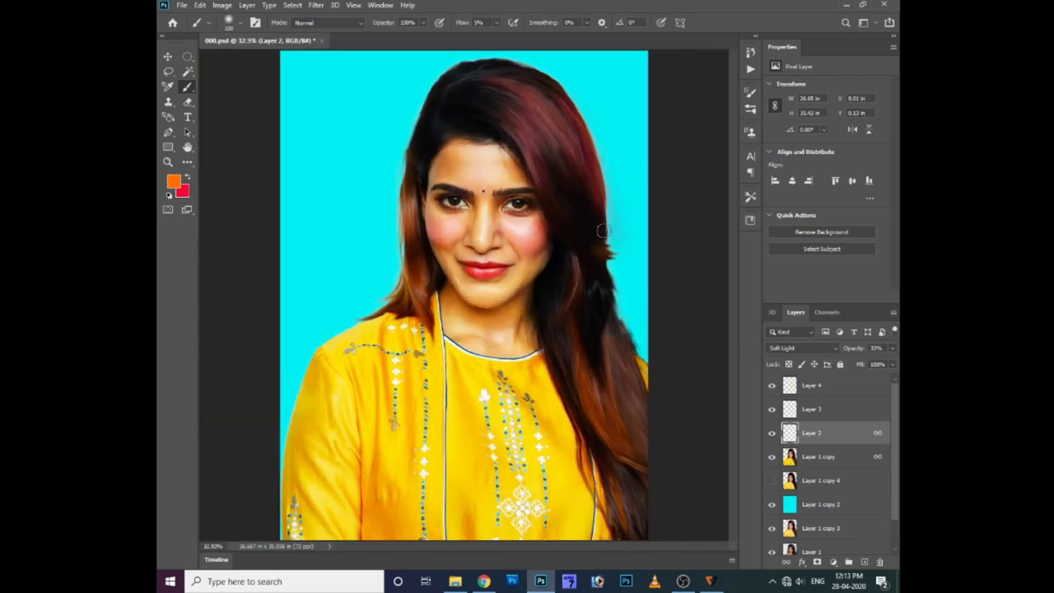
{"action": "key", "text": "v"}
{"action": "key", "text": "ctrl+minus"}
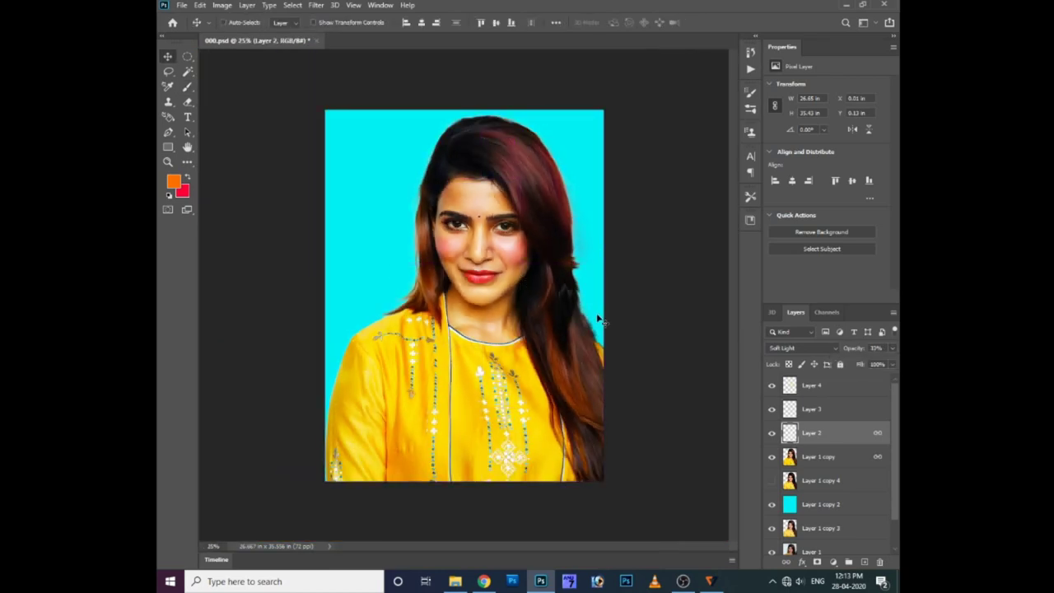
{"action": "scroll", "coordinate": [522, 337], "scroll_direction": "up", "scroll_amount": 1}
{"action": "scroll", "coordinate": [546, 388], "scroll_direction": "up", "scroll_amount": 1}
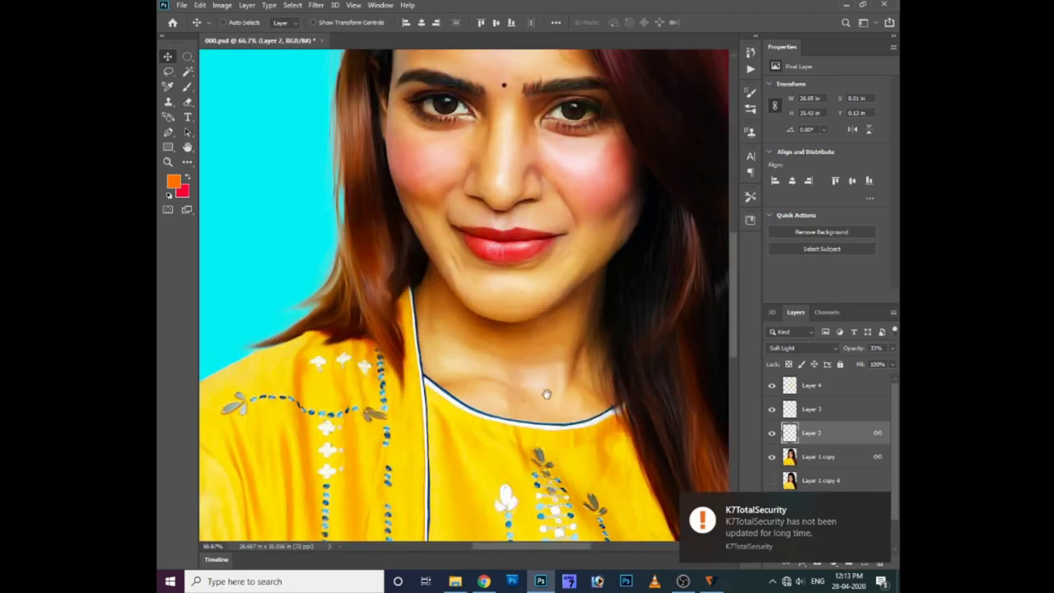
{"action": "scroll", "coordinate": [529, 292], "scroll_direction": "up", "scroll_amount": 1}
Step: Make Layer 1 copy active and switch to the Smudge Tool at 30% strength
{"action": "scroll", "coordinate": [529, 292], "scroll_direction": "up", "scroll_amount": 1}
{"action": "right_click", "coordinate": [389, 313]}
{"action": "left_click", "coordinate": [404, 327]}
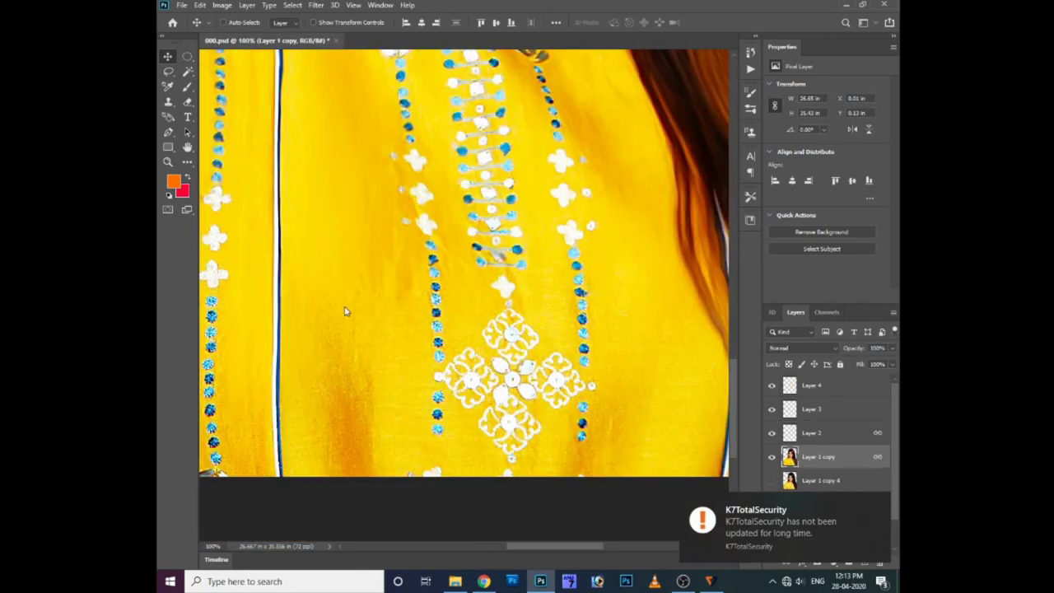
{"action": "left_click", "coordinate": [187, 163]}
{"action": "left_click", "coordinate": [239, 339]}
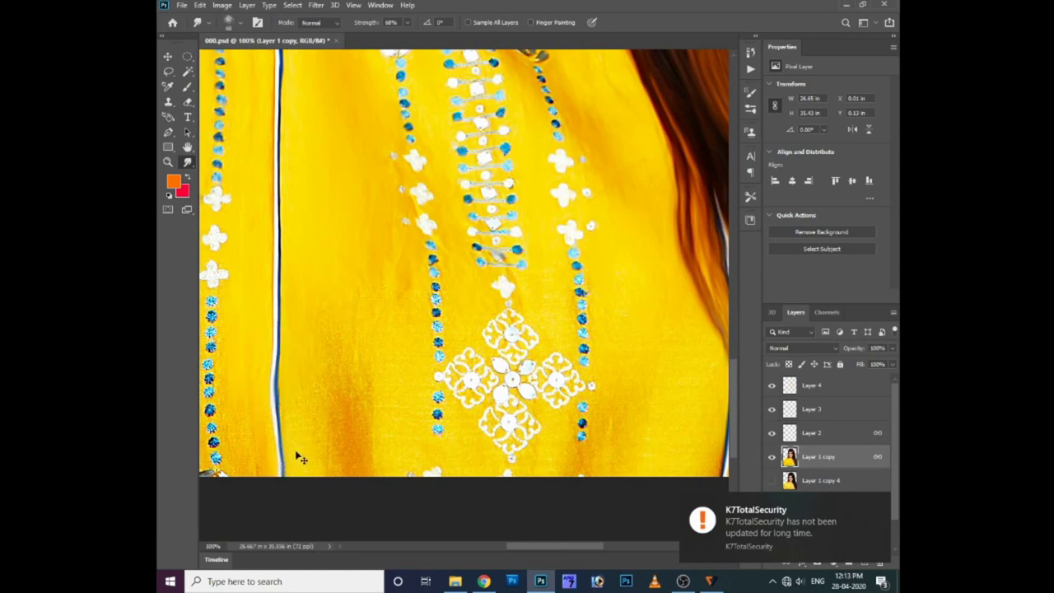
{"action": "left_click", "coordinate": [383, 36]}
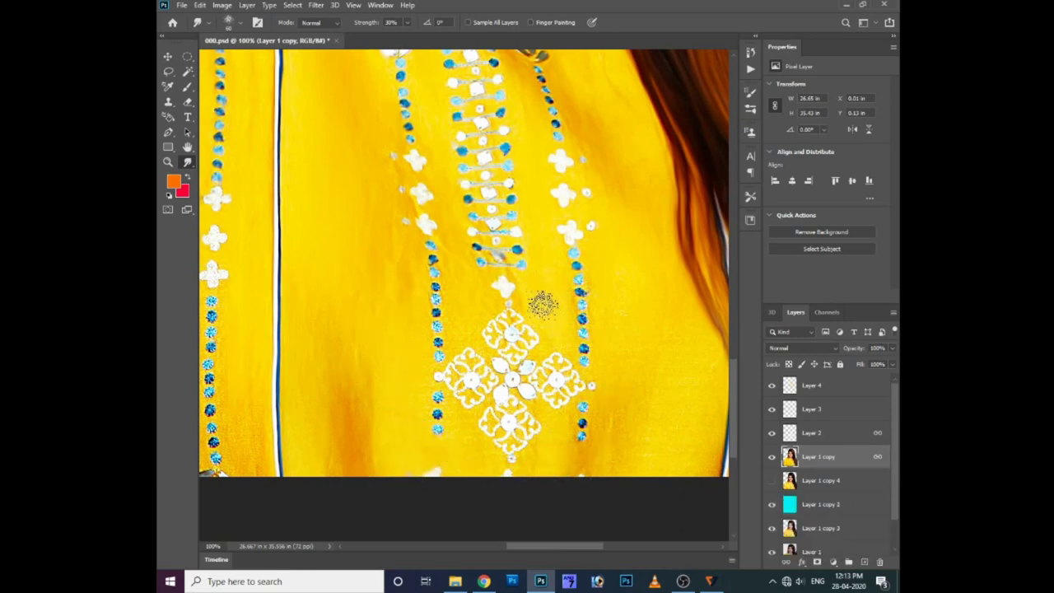
Step: Smudge along the yellow dress folds and hem, then zoom out to view the figure
{"action": "scroll", "coordinate": [480, 308], "scroll_direction": "right", "scroll_amount": 2}
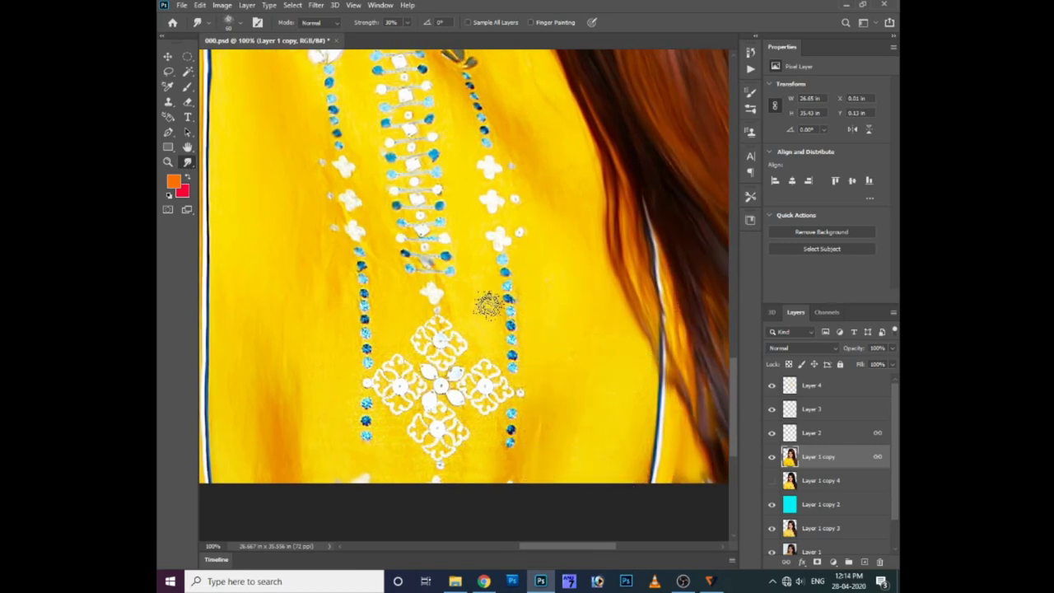
{"action": "scroll", "coordinate": [487, 304], "scroll_direction": "left", "scroll_amount": 2}
{"action": "scroll", "coordinate": [502, 315], "scroll_direction": "left", "scroll_amount": 1}
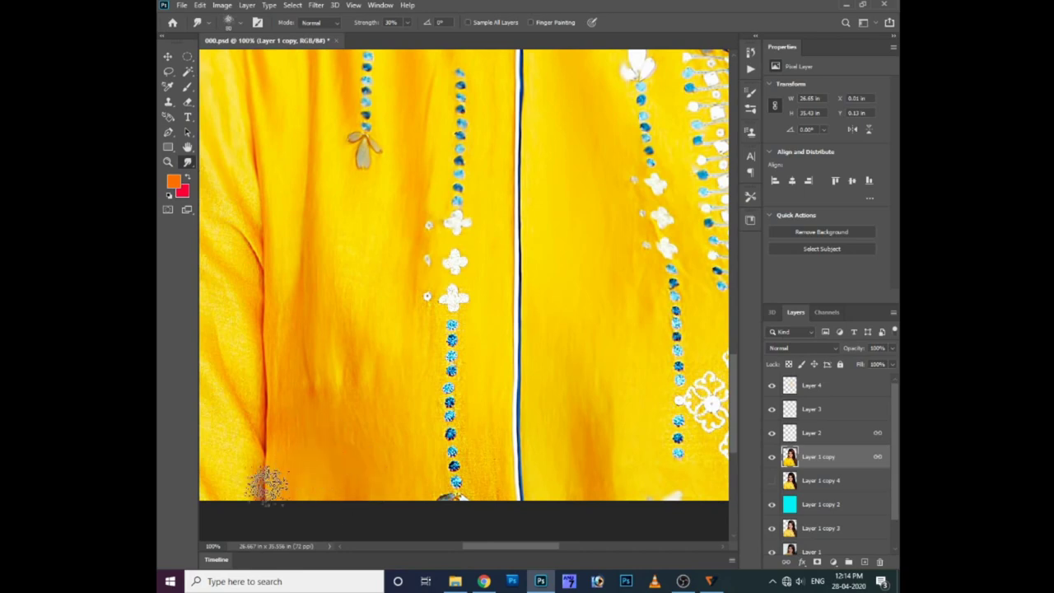
{"action": "scroll", "coordinate": [423, 483], "scroll_direction": "left", "scroll_amount": 3}
{"action": "scroll", "coordinate": [306, 169], "scroll_direction": "up", "scroll_amount": 2}
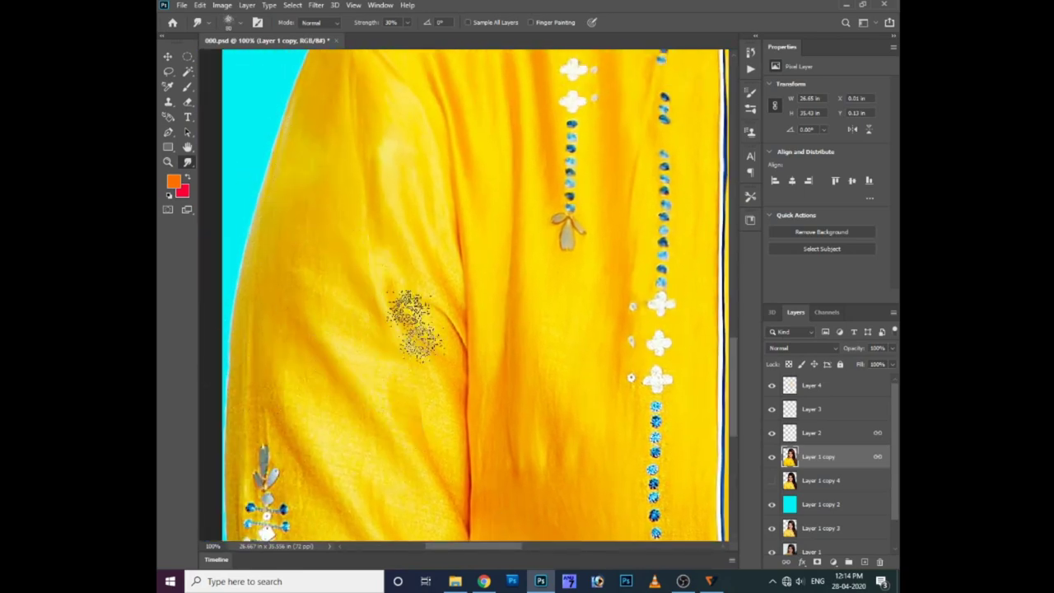
{"action": "scroll", "coordinate": [445, 222], "scroll_direction": "down", "scroll_amount": 2}
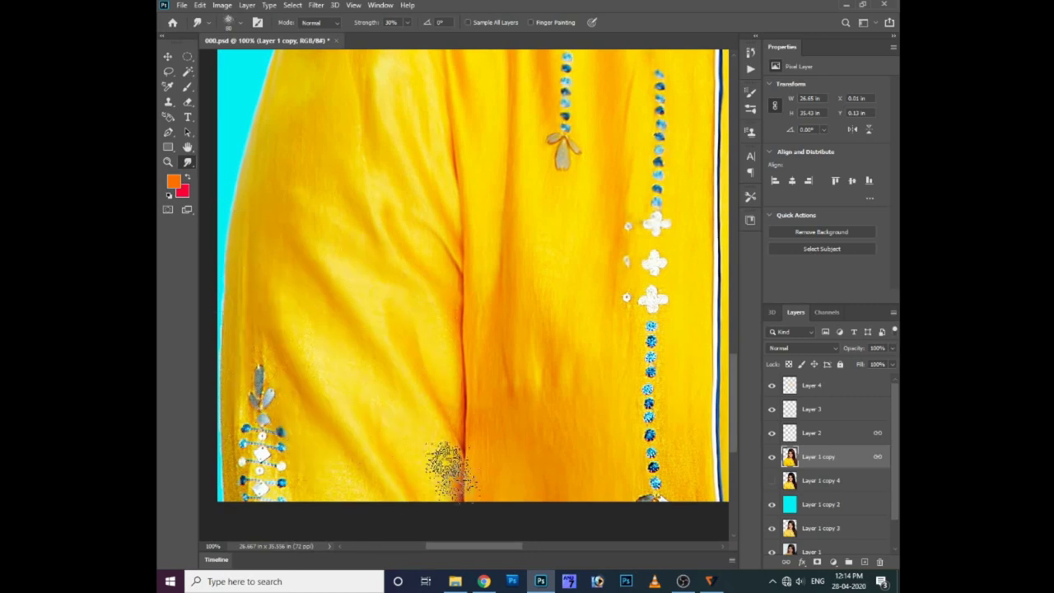
{"action": "scroll", "coordinate": [409, 313], "scroll_direction": "up", "scroll_amount": 10}
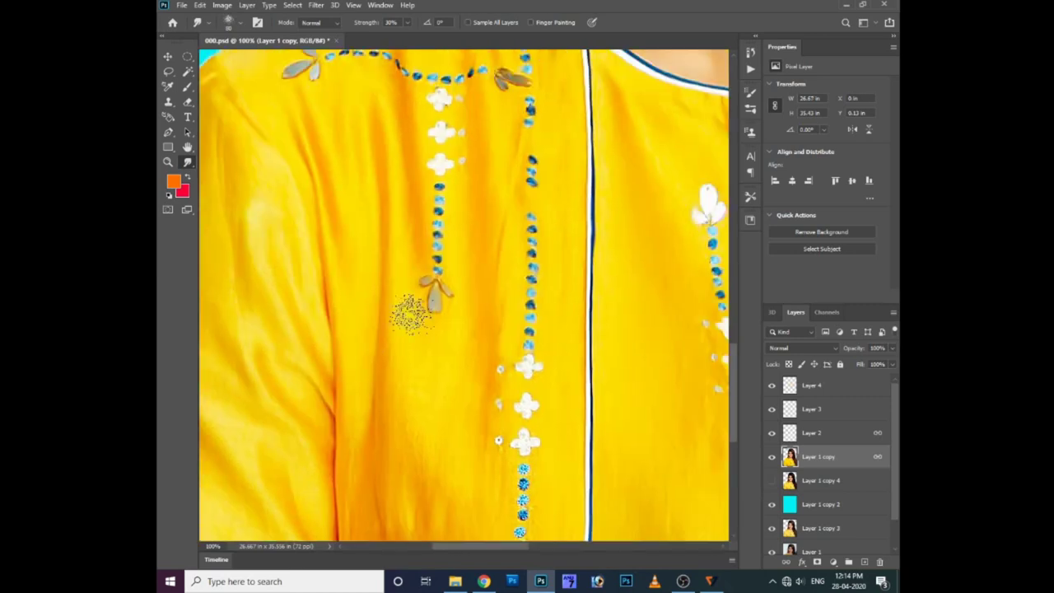
{"action": "key", "text": "ctrl+minus"}
{"action": "scroll", "coordinate": [410, 313], "scroll_direction": "up", "scroll_amount": 8}
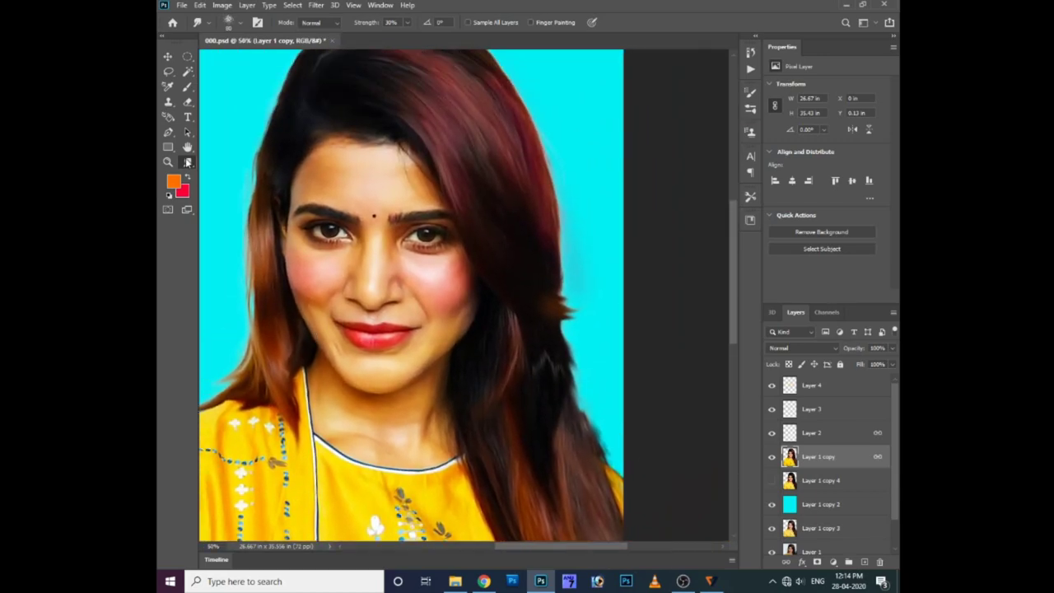
{"action": "right_click", "coordinate": [188, 162]}
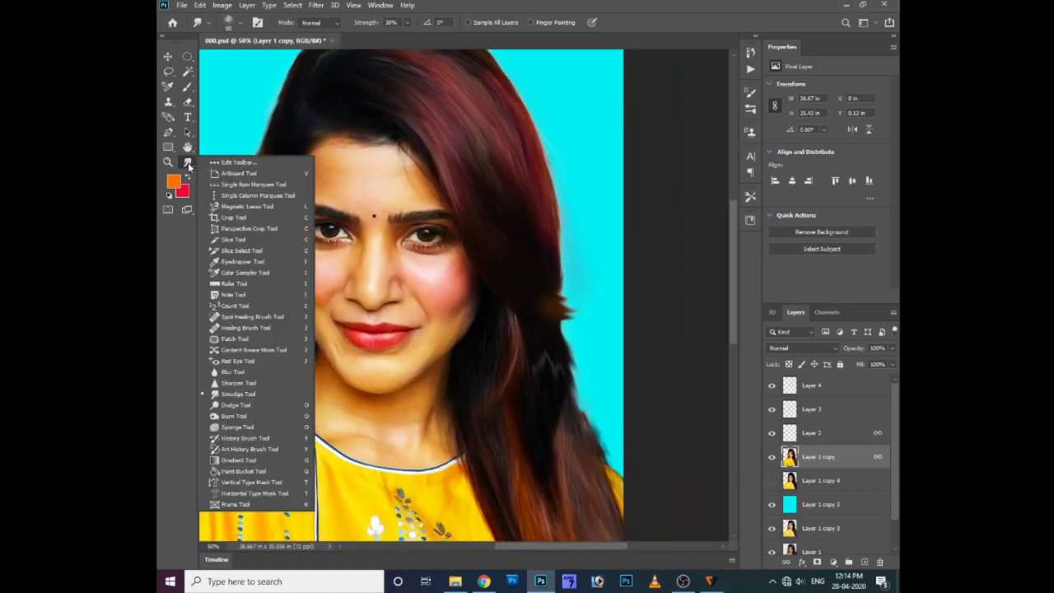
Step: Switch to the Burn Tool with a smaller brush and 25% exposure on Layer 1 copy
{"action": "left_click", "coordinate": [239, 417]}
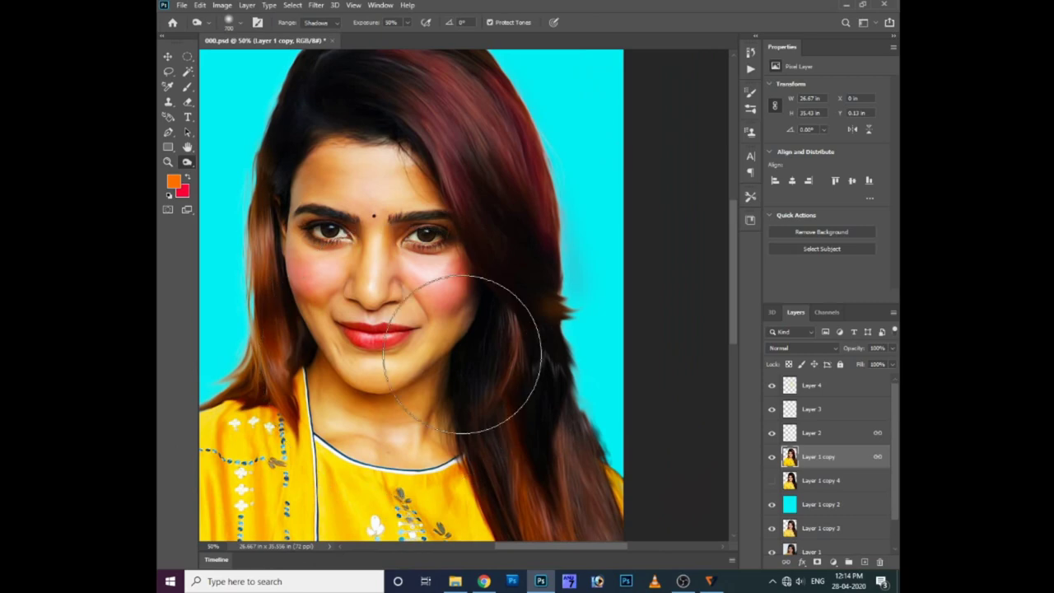
{"action": "key", "text": "bracketleft"}
{"action": "key", "text": "bracketleft"}
{"action": "key", "text": "bracketleft"}
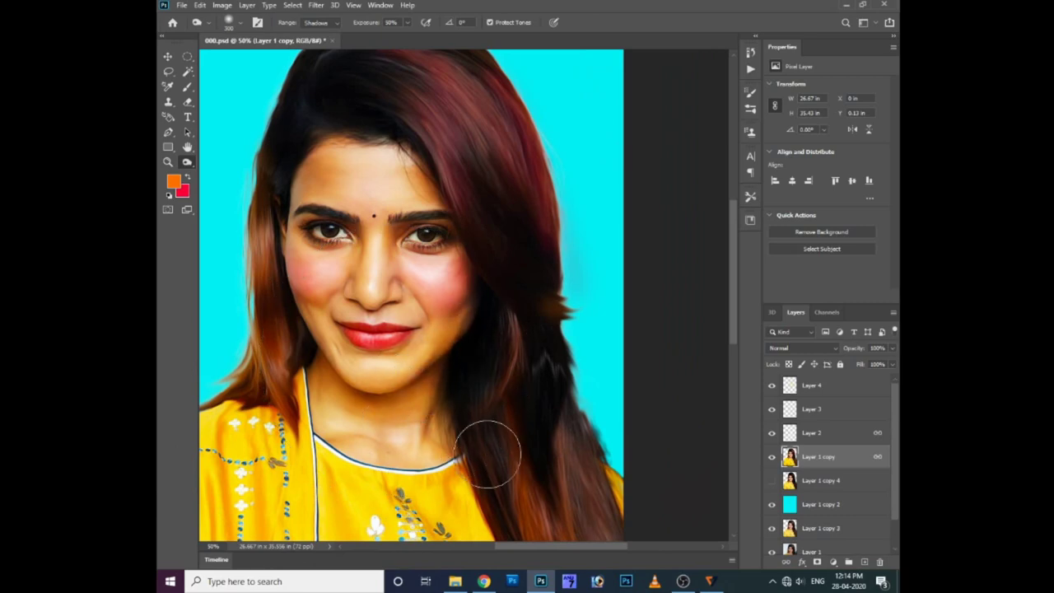
{"action": "scroll", "coordinate": [473, 346], "scroll_direction": "up", "scroll_amount": 2}
{"action": "scroll", "coordinate": [449, 434], "scroll_direction": "down", "scroll_amount": 4}
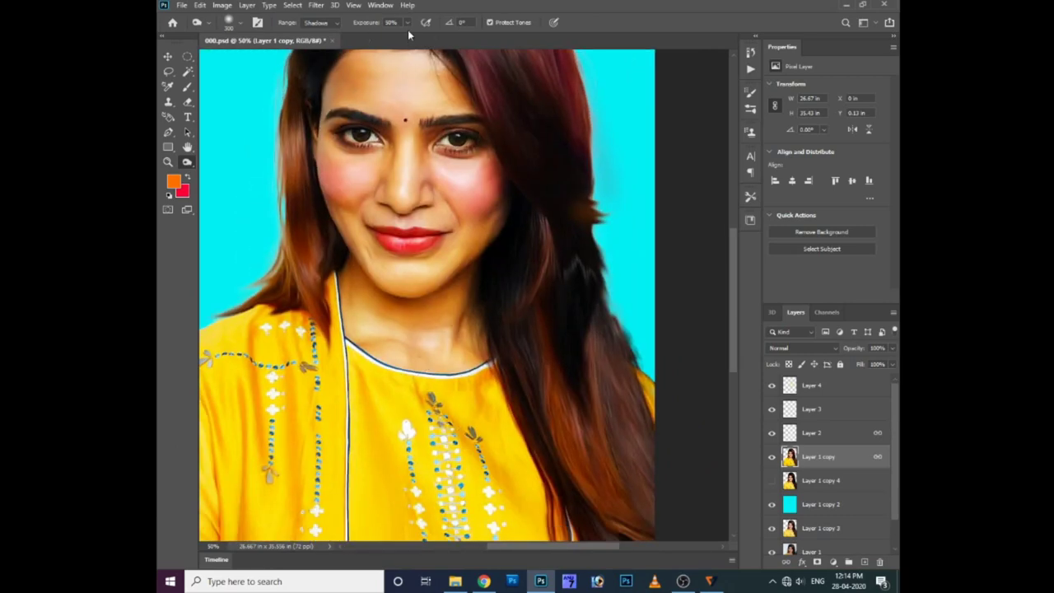
{"action": "key", "text": "2"}
{"action": "key", "text": "5"}
{"action": "scroll", "coordinate": [412, 330], "scroll_direction": "down", "scroll_amount": 2}
{"action": "right_click", "coordinate": [332, 330]}
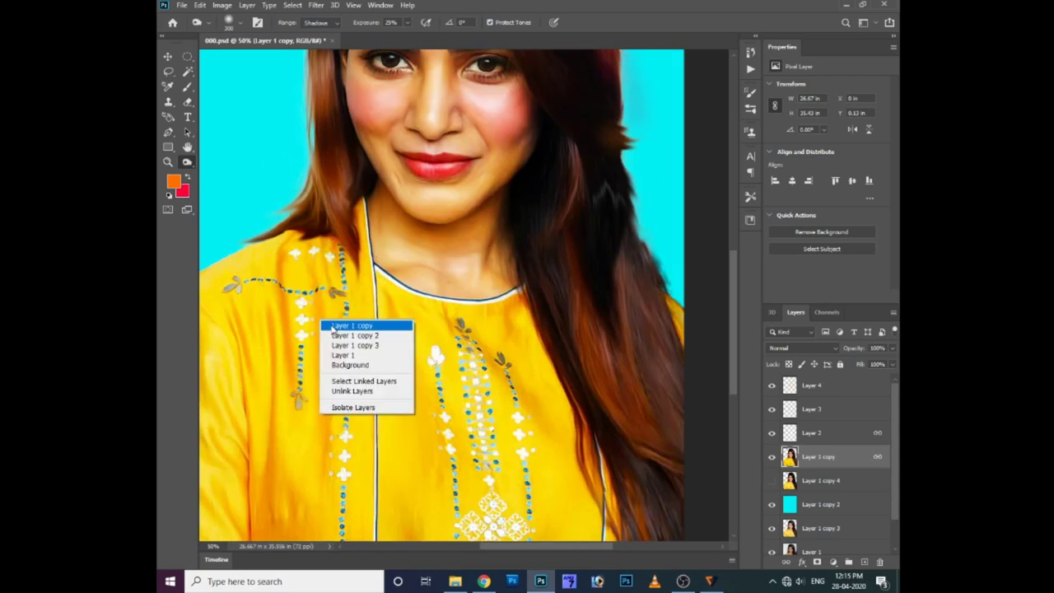
{"action": "left_click", "coordinate": [333, 326]}
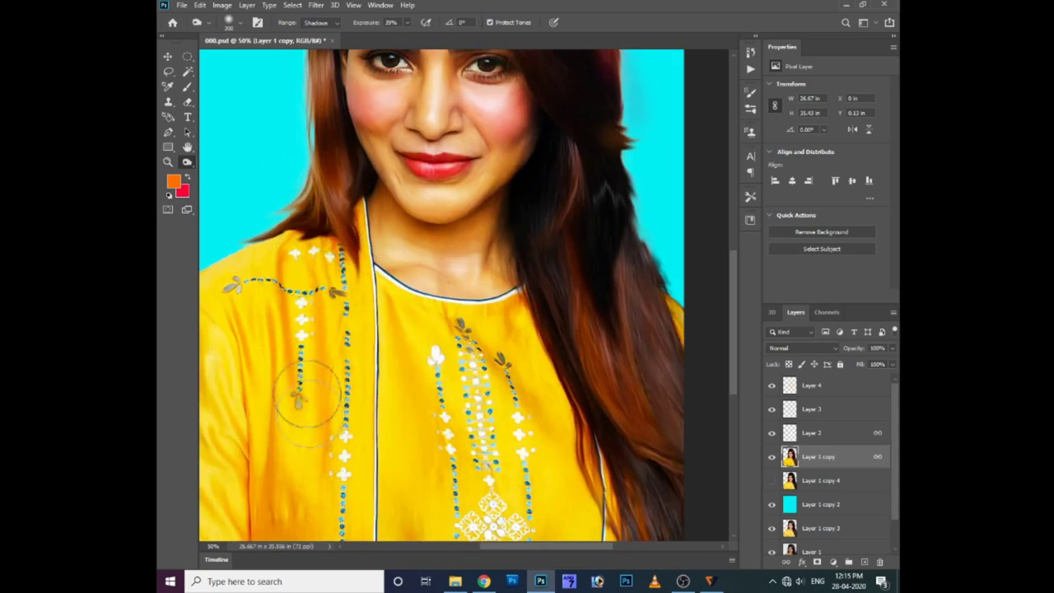
Step: Limit burning to Midtones, zoom to one-third, and toggle Layer 1 copy to compare edits
{"action": "scroll", "coordinate": [354, 383], "scroll_direction": "left", "scroll_amount": 2}
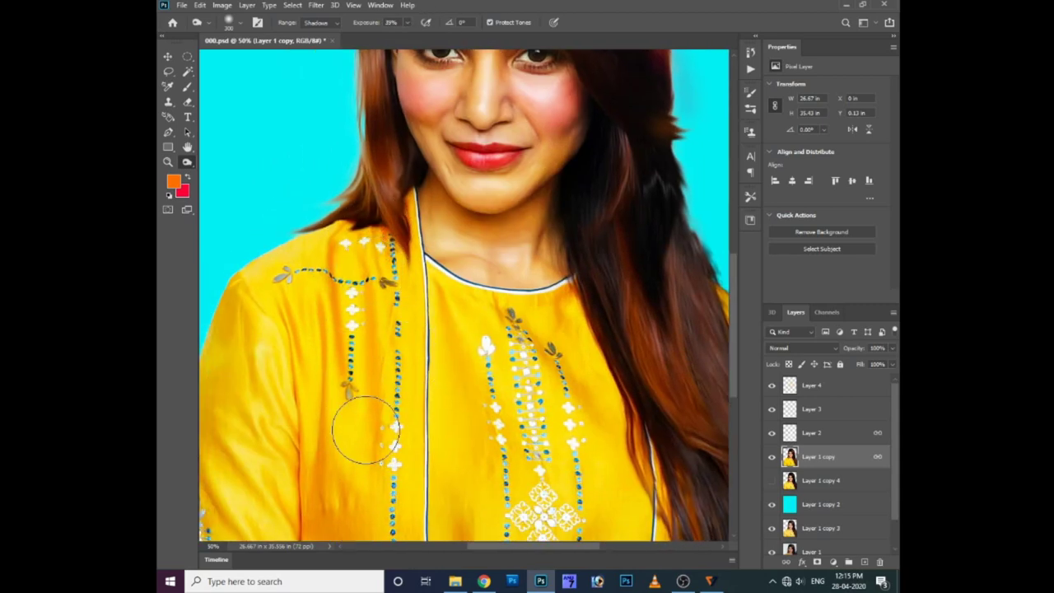
{"action": "left_click", "coordinate": [315, 22]}
{"action": "left_click", "coordinate": [317, 35]}
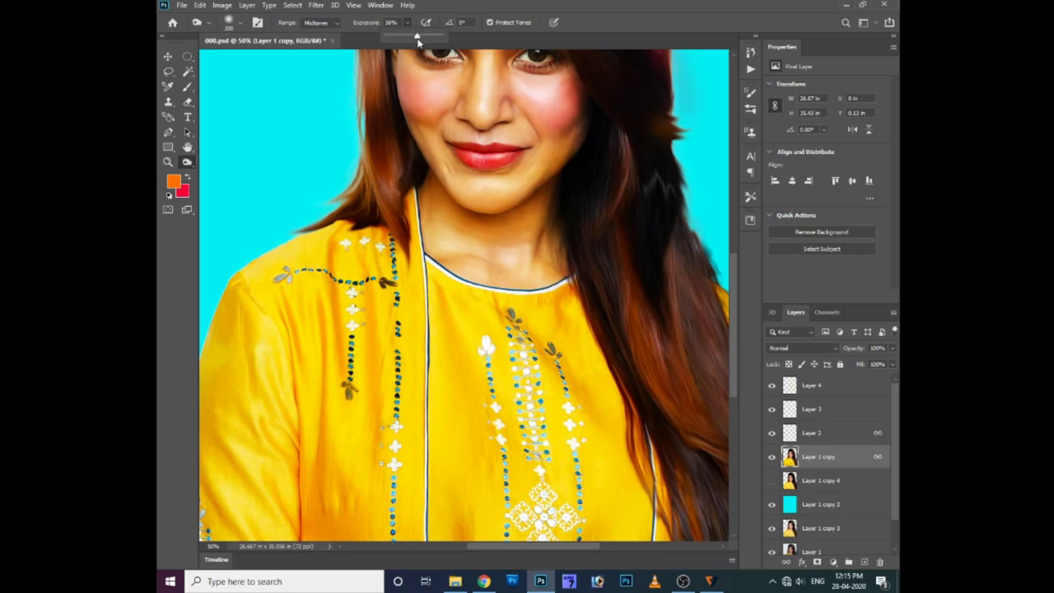
{"action": "key", "text": "ctrl+minus"}
{"action": "key", "text": "ctrl+minus"}
{"action": "key", "text": "ctrl+minus"}
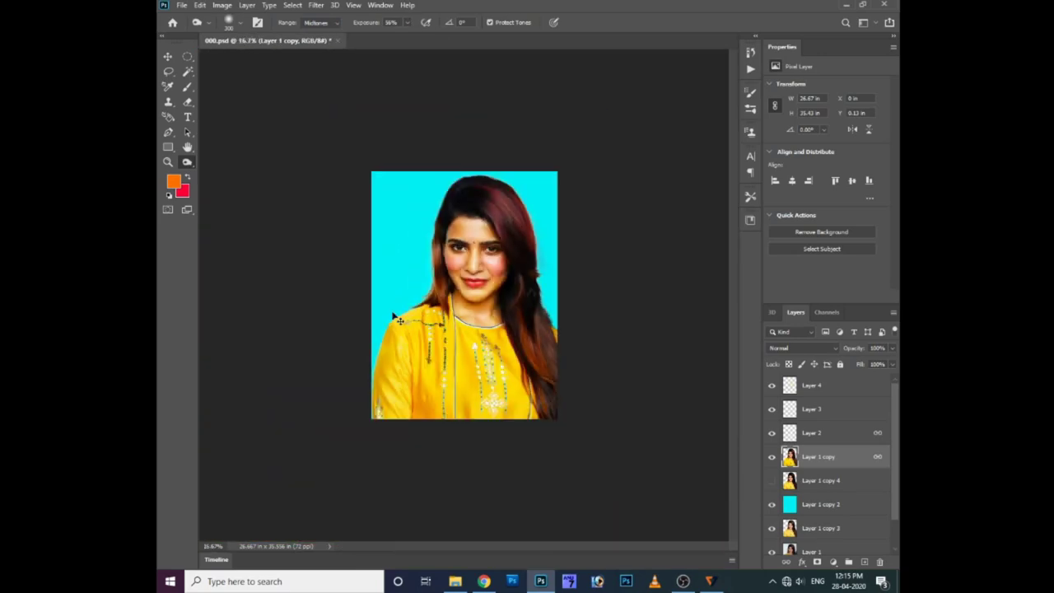
{"action": "key", "text": "ctrl+plus"}
{"action": "key", "text": "ctrl+plus"}
{"action": "right_click", "coordinate": [395, 353]}
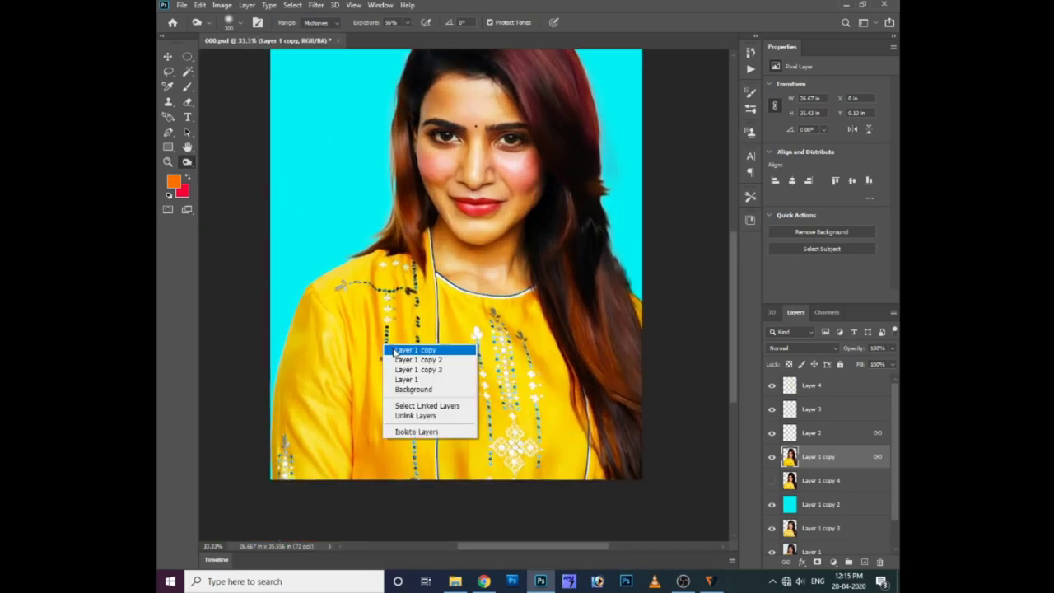
{"action": "left_click", "coordinate": [395, 351]}
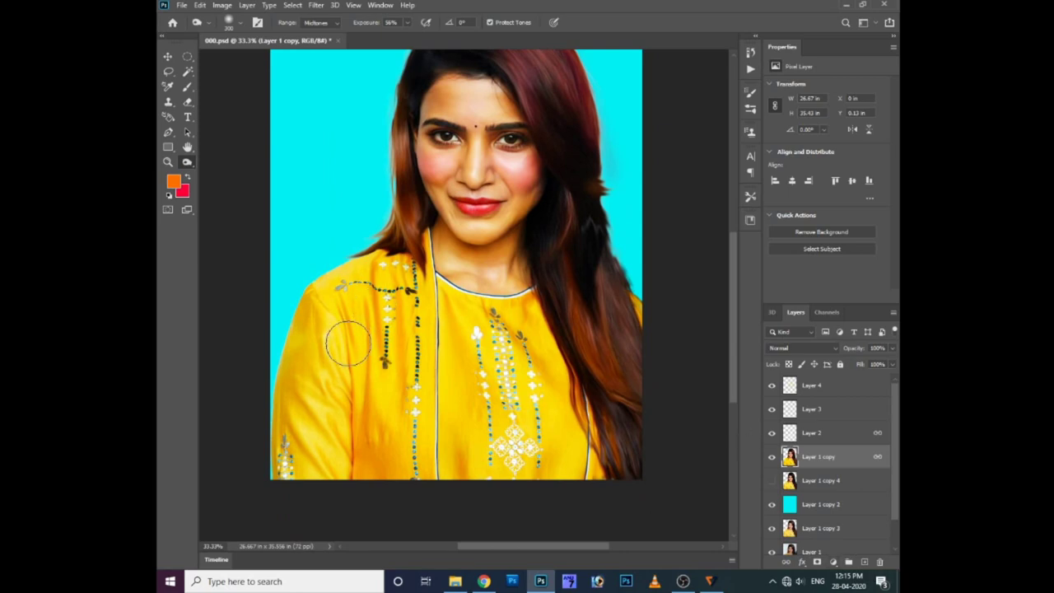
{"action": "left_click", "coordinate": [771, 457]}
{"action": "left_click", "coordinate": [771, 456]}
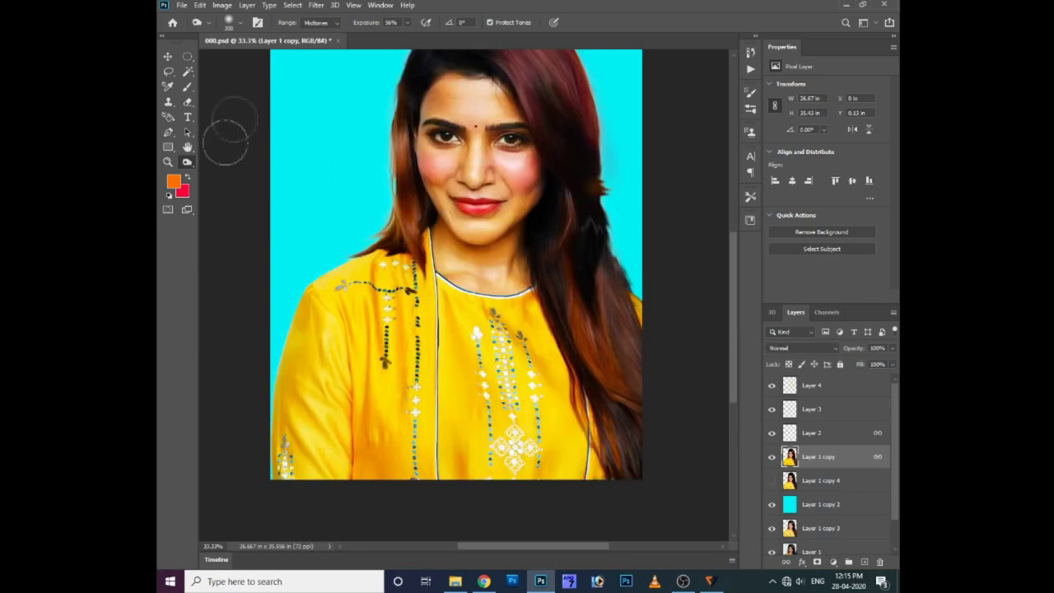
Step: Burn the left sleeve of the dress darker, then switch the range to Shadows
{"action": "right_click", "coordinate": [187, 162]}
{"action": "left_click", "coordinate": [247, 403]}
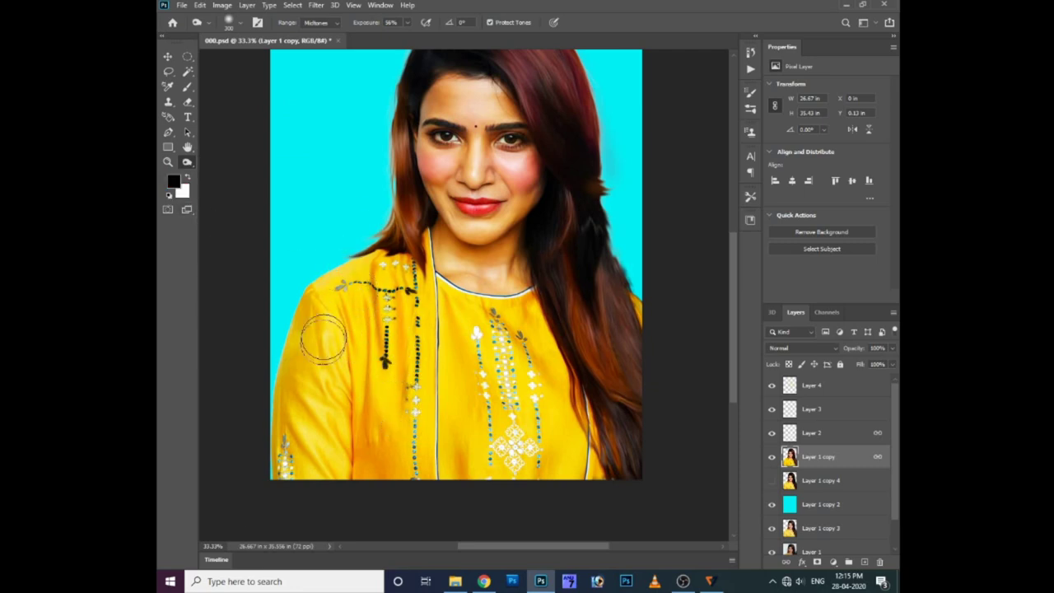
{"action": "left_click_drag", "start_coordinate": [300, 422], "coordinate": [346, 428]}
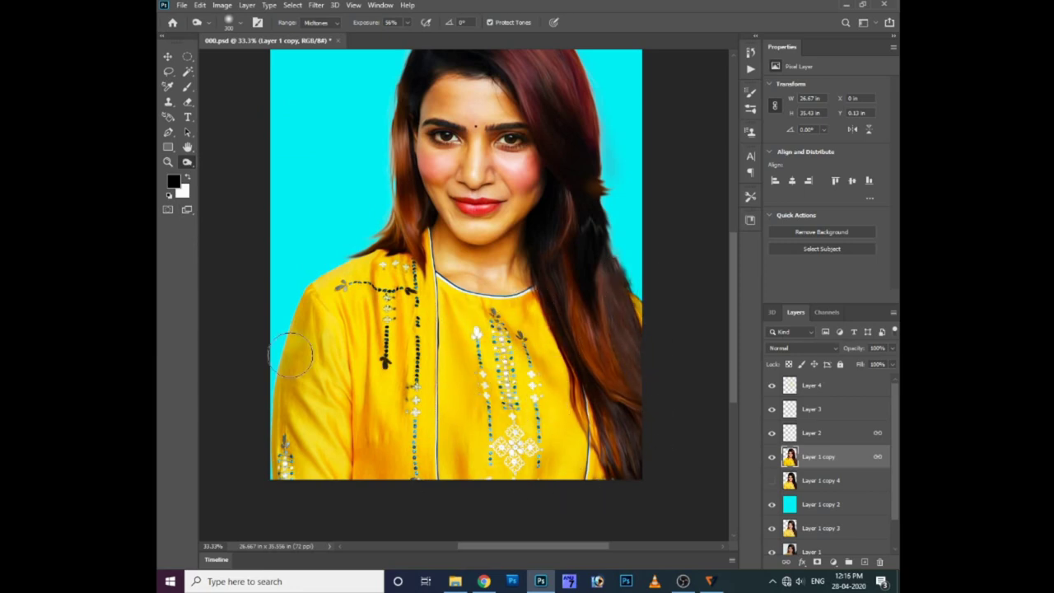
{"action": "left_click", "coordinate": [318, 28]}
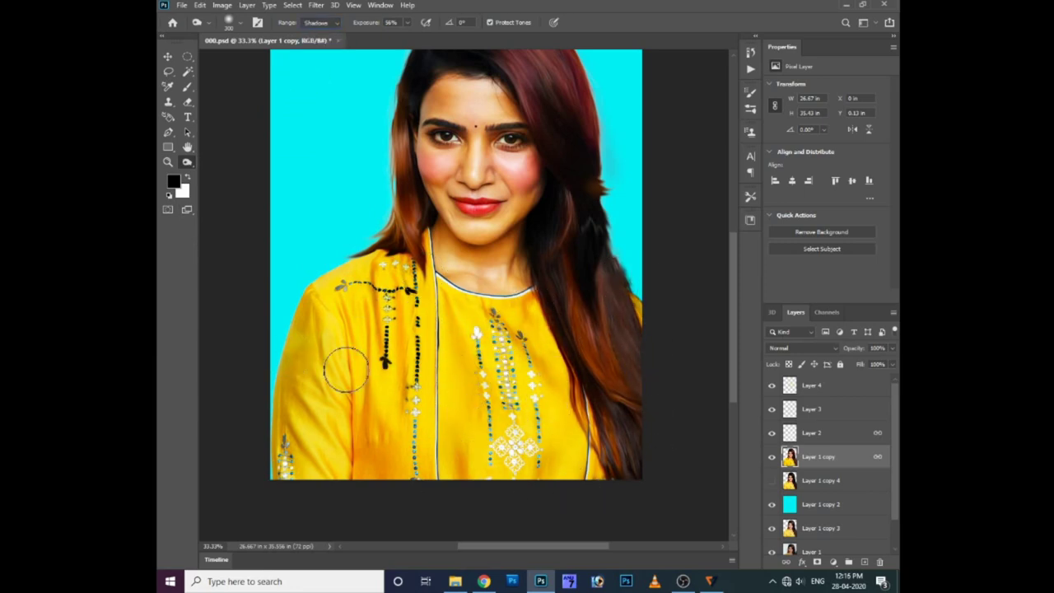
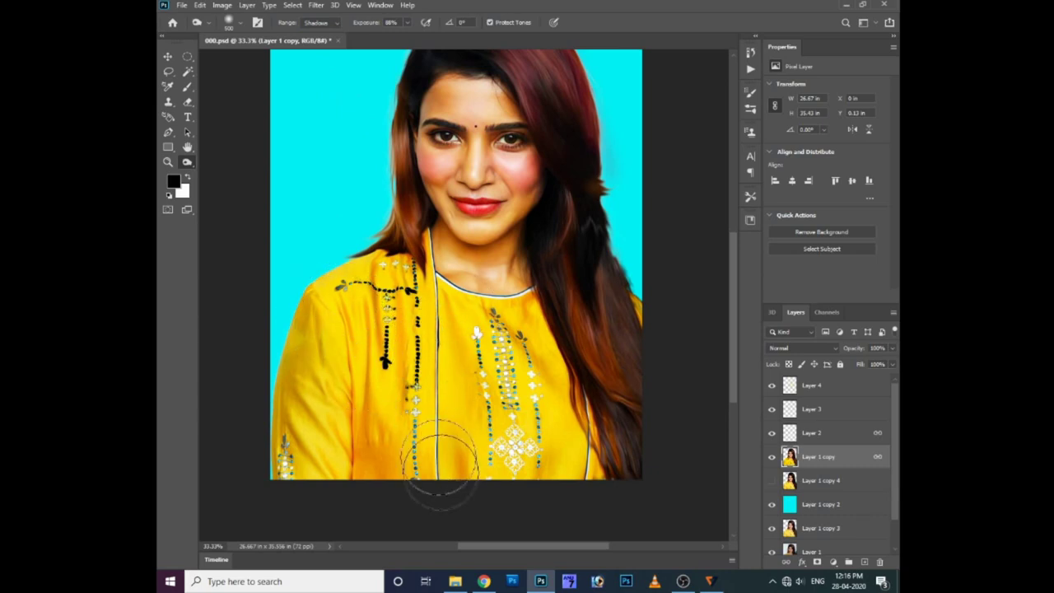
Step: Tone the left-side kurta embroidery with the brush set to Midtones range, then zoom to check
{"action": "left_click", "coordinate": [321, 22]}
{"action": "left_click", "coordinate": [323, 52]}
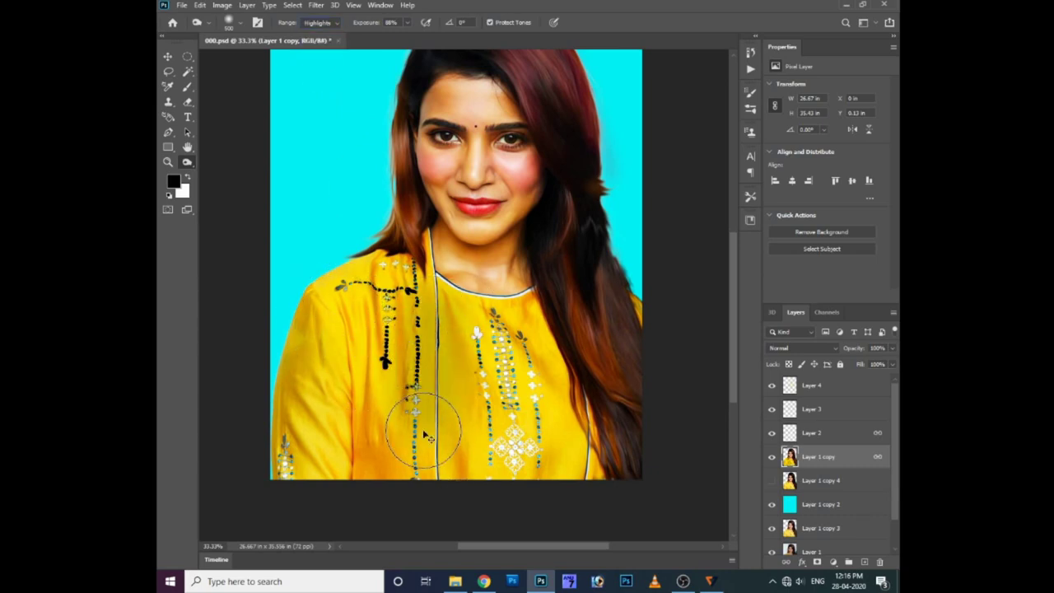
{"action": "left_click", "coordinate": [321, 23]}
{"action": "left_click", "coordinate": [321, 39]}
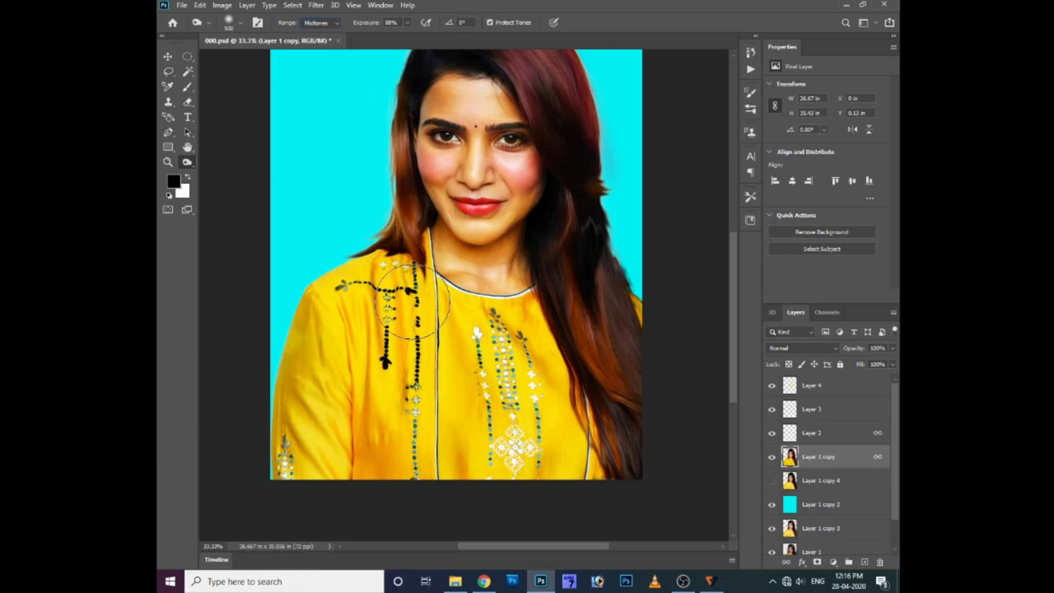
{"action": "left_click_drag", "start_coordinate": [536, 434], "coordinate": [530, 396]}
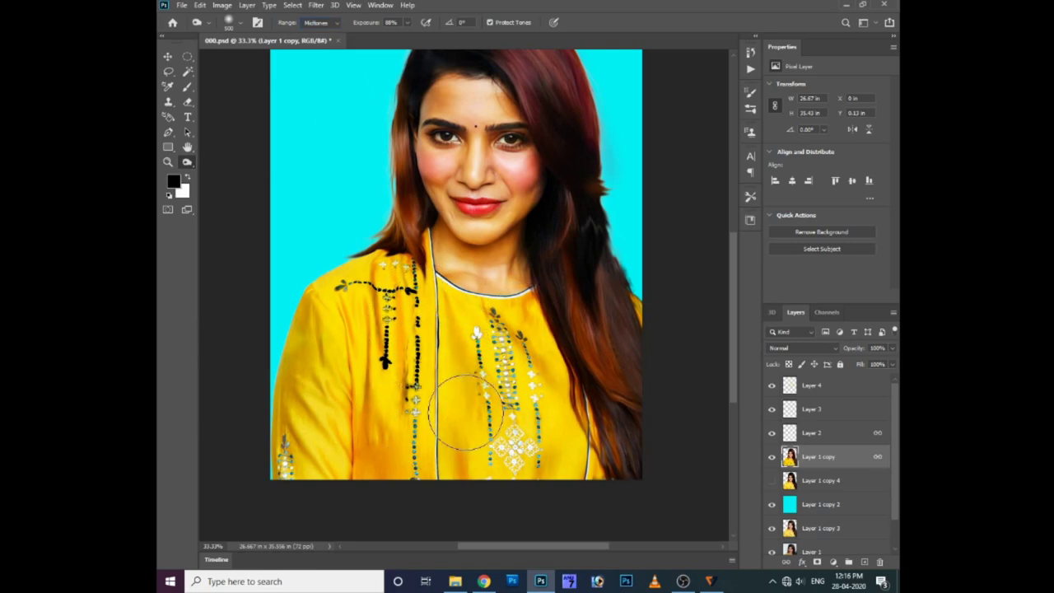
{"action": "scroll", "coordinate": [465, 412], "scroll_direction": "up", "scroll_amount": 2}
{"action": "scroll", "coordinate": [292, 397], "scroll_direction": "up", "scroll_amount": 3}
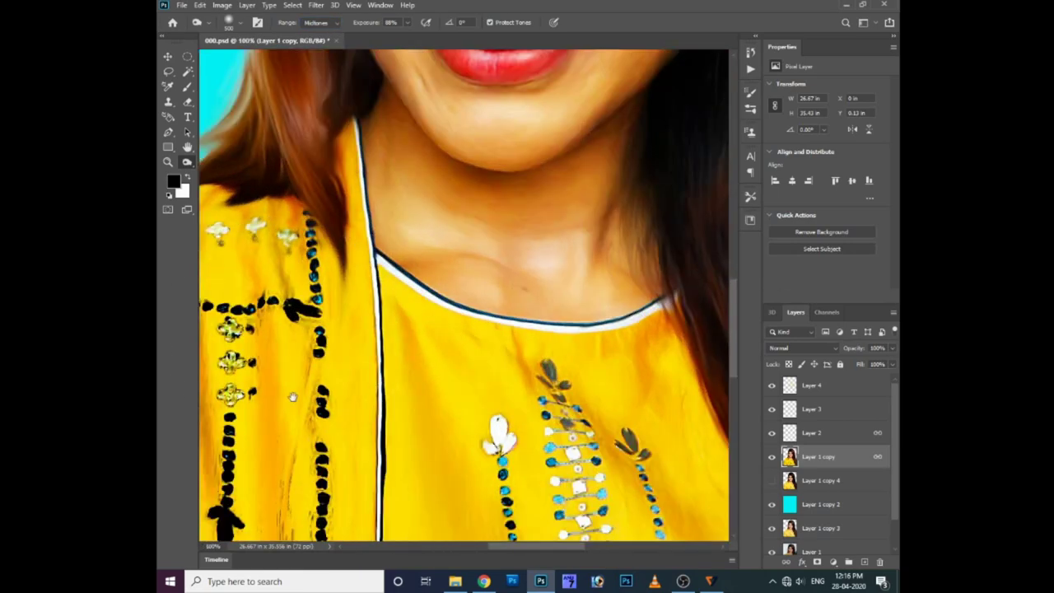
{"action": "left_click_drag", "start_coordinate": [293, 397], "coordinate": [338, 360]}
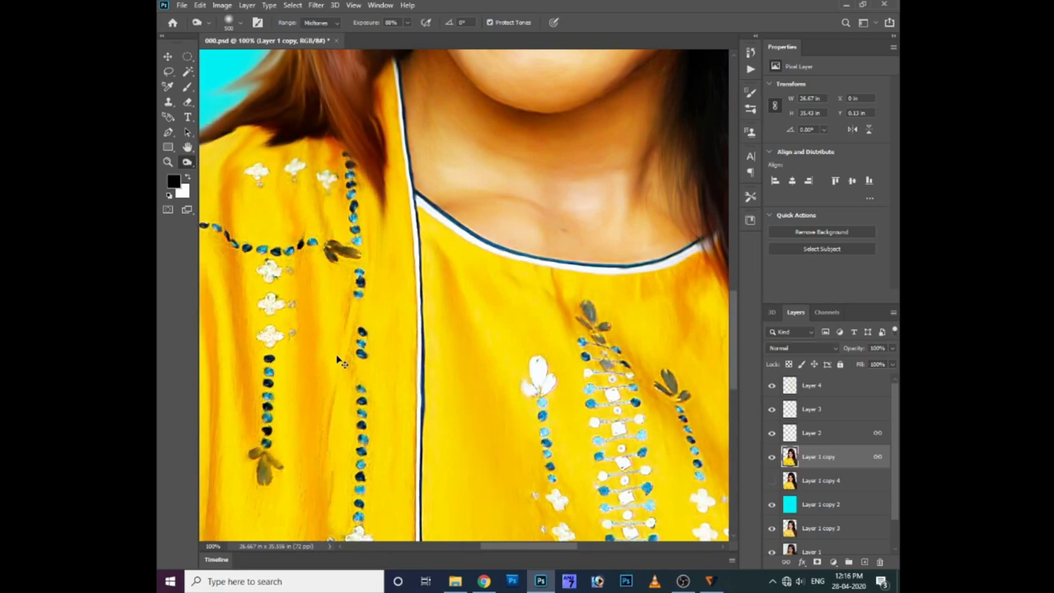
{"action": "key", "text": "ctrl+minus"}
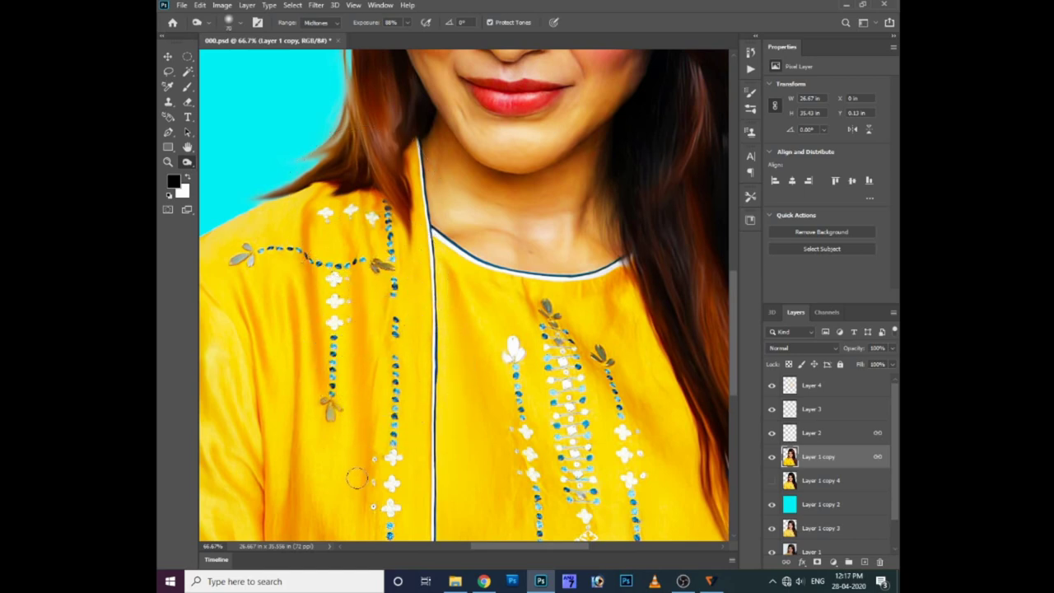
Step: Switch to the Burn Tool with its Range set to Shadows
{"action": "right_click", "coordinate": [187, 163]}
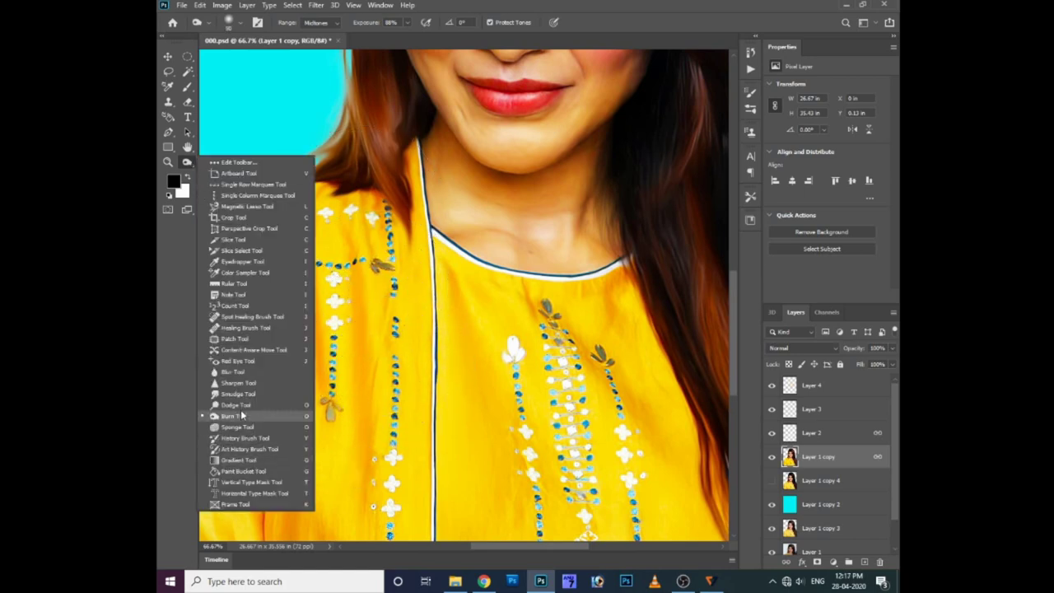
{"action": "left_click", "coordinate": [247, 412]}
{"action": "key", "text": "ctrl+minus"}
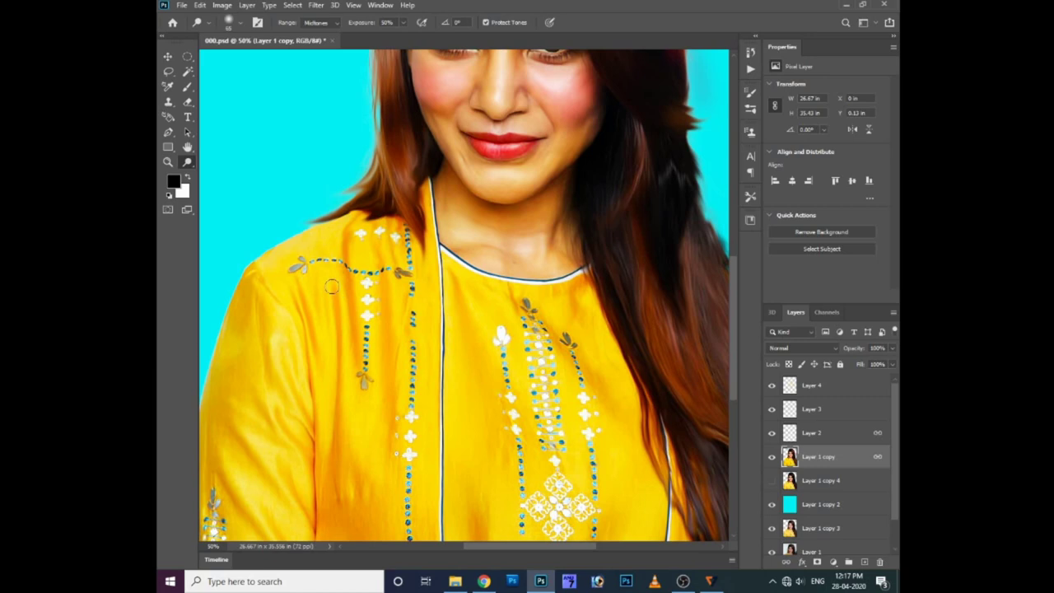
{"action": "left_click", "coordinate": [332, 24]}
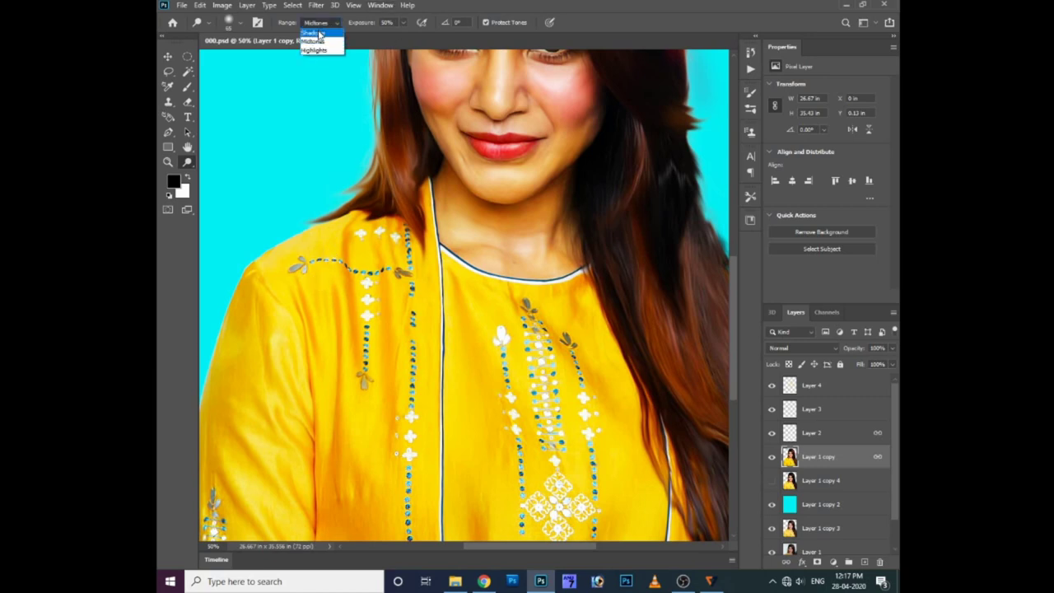
{"action": "left_click", "coordinate": [318, 33]}
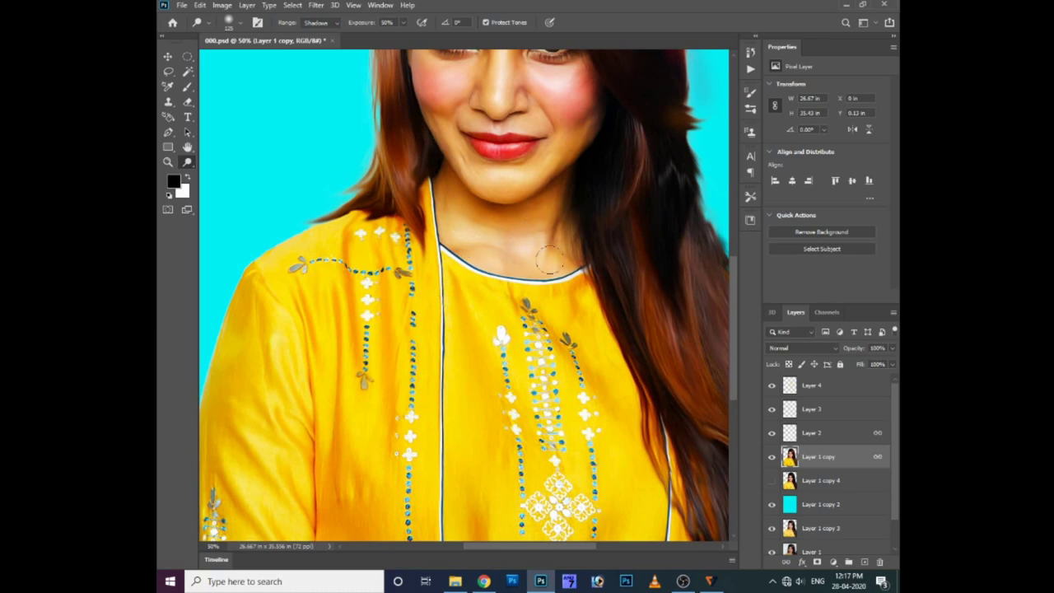
Step: Burn the hair shadows from the crown down to the left hairline
{"action": "left_click_drag", "start_coordinate": [549, 262], "coordinate": [524, 301]}
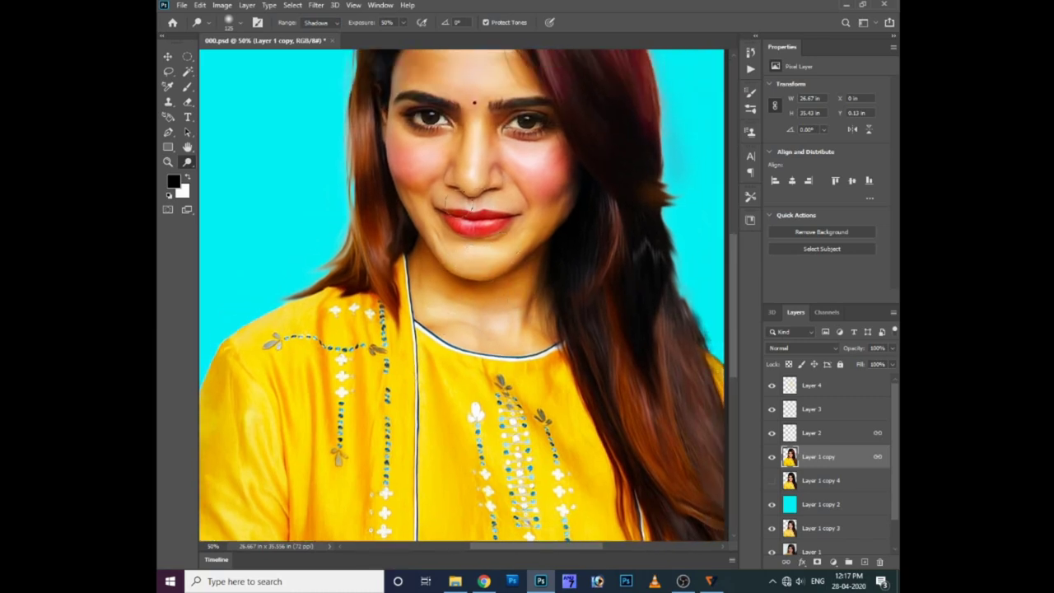
{"action": "scroll", "coordinate": [470, 173], "scroll_direction": "up", "scroll_amount": 3}
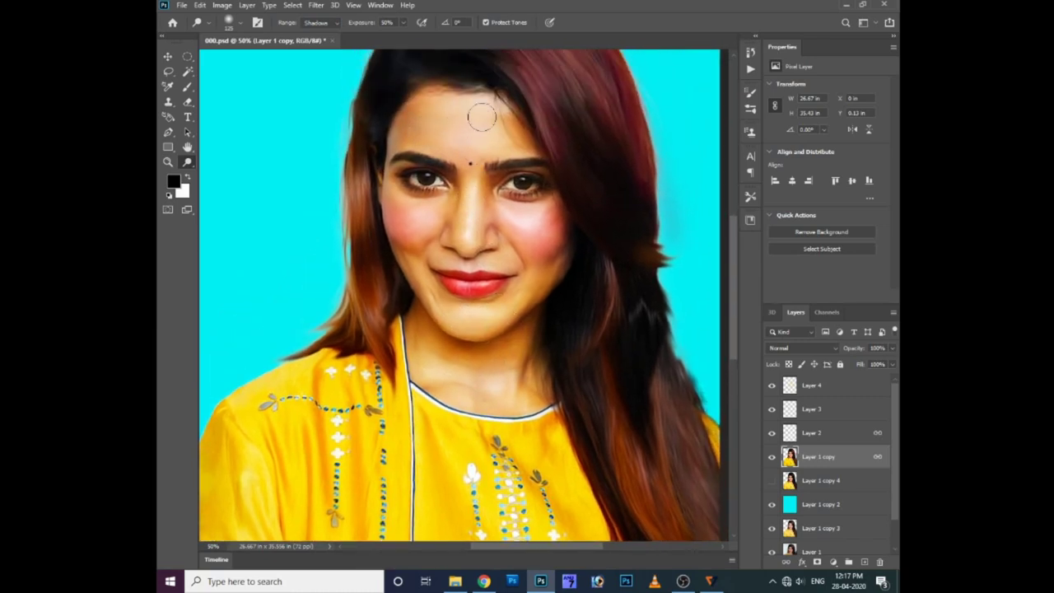
{"action": "scroll", "coordinate": [482, 118], "scroll_direction": "right", "scroll_amount": 3}
{"action": "scroll", "coordinate": [535, 322], "scroll_direction": "down", "scroll_amount": 1}
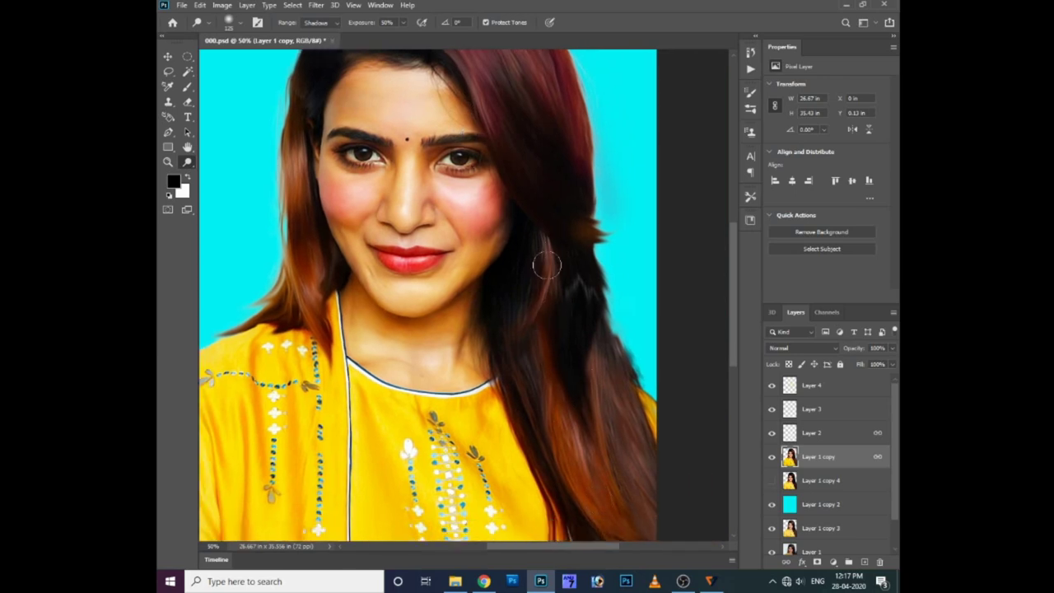
{"action": "scroll", "coordinate": [577, 264], "scroll_direction": "up", "scroll_amount": 4}
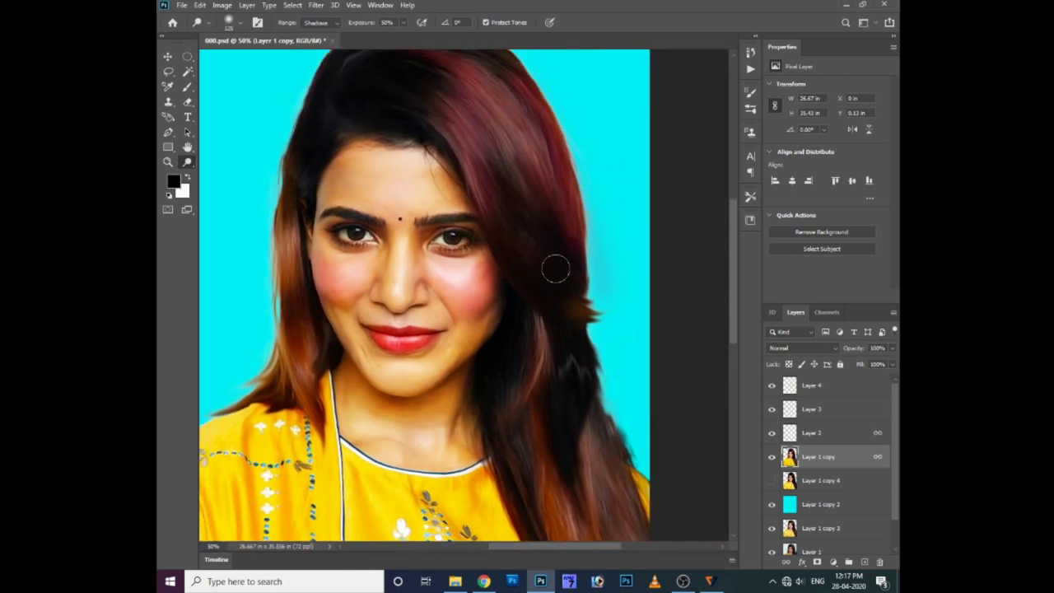
{"action": "scroll", "coordinate": [533, 233], "scroll_direction": "up", "scroll_amount": 4}
{"action": "scroll", "coordinate": [533, 233], "scroll_direction": "left", "scroll_amount": 2}
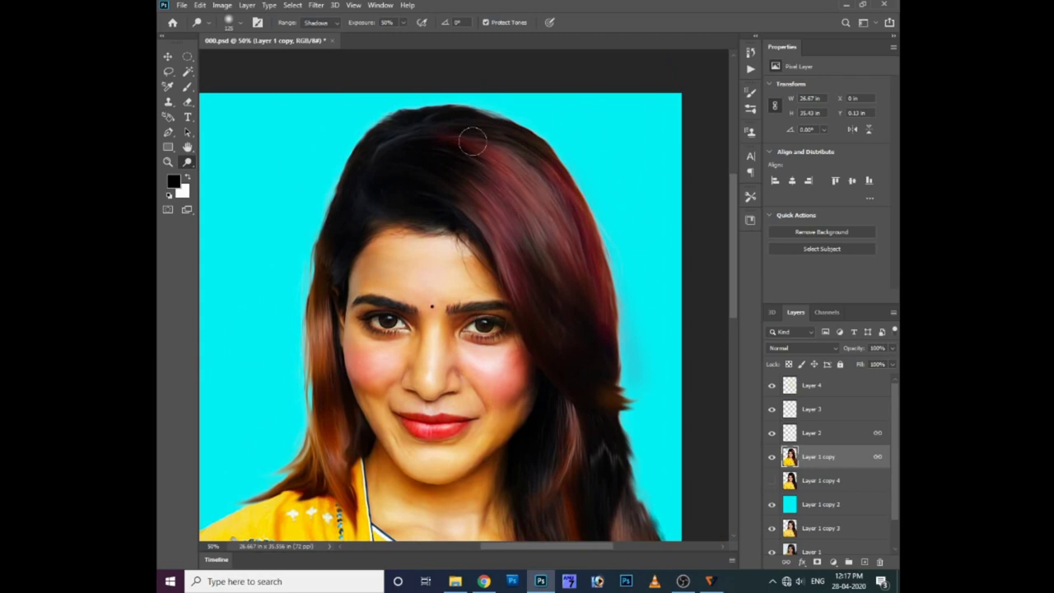
{"action": "scroll", "coordinate": [416, 174], "scroll_direction": "up", "scroll_amount": 1}
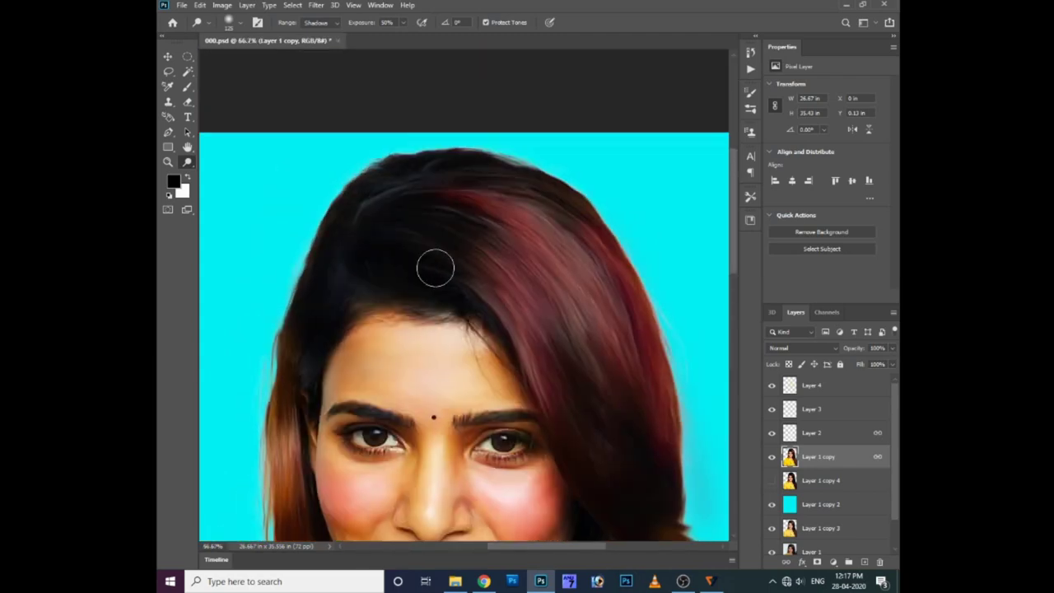
{"action": "left_click_drag", "start_coordinate": [464, 193], "coordinate": [307, 342]}
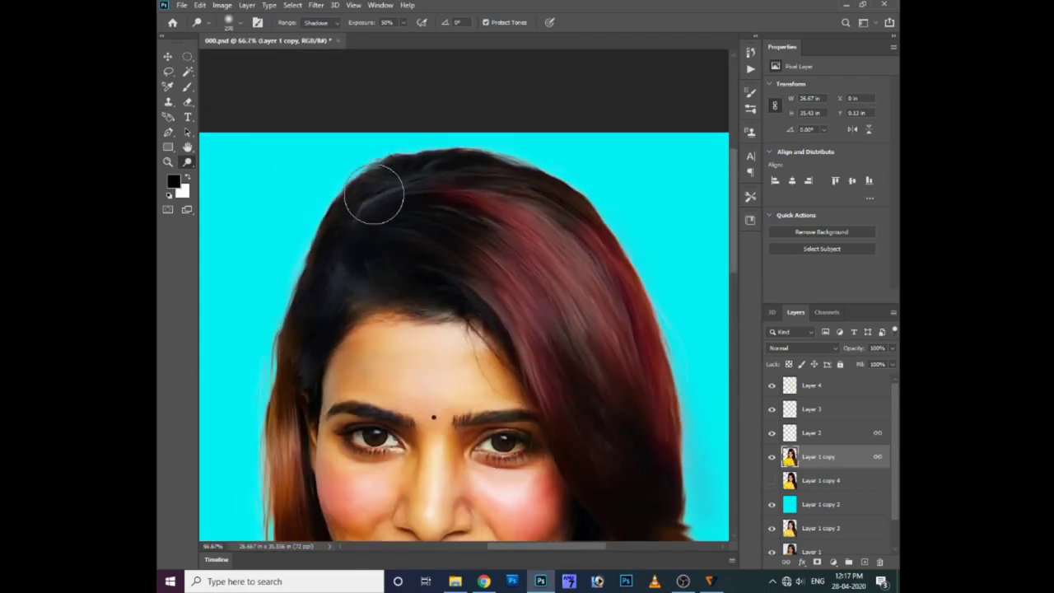
{"action": "scroll", "coordinate": [614, 374], "scroll_direction": "down", "scroll_amount": 1}
{"action": "scroll", "coordinate": [614, 375], "scroll_direction": "right", "scroll_amount": 1}
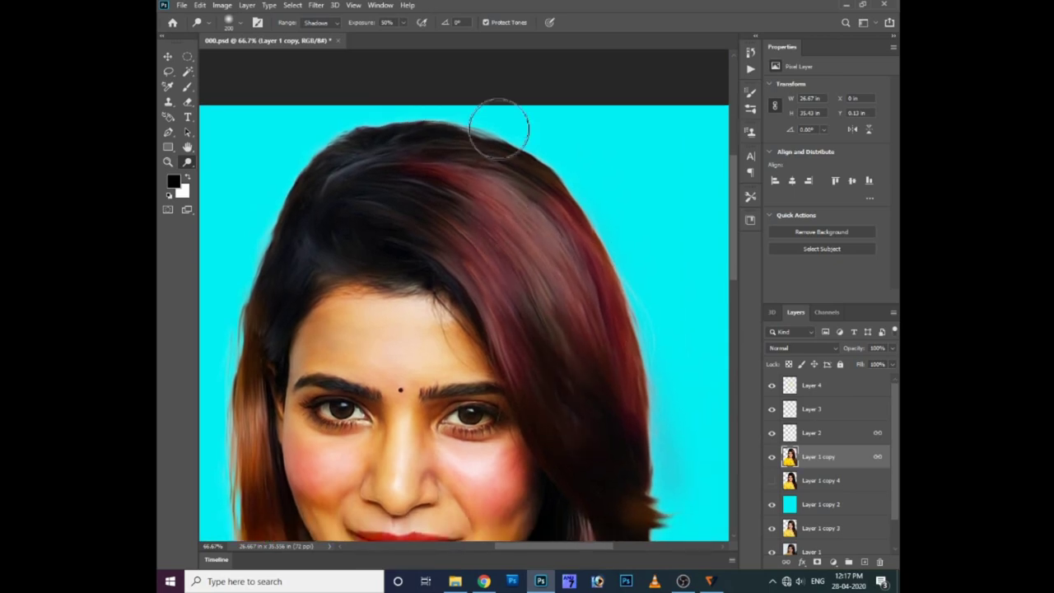
{"action": "key", "text": "ctrl+minus"}
{"action": "key", "text": "ctrl+minus"}
Step: Create a new document from the 16 x 12 cm recent preset
{"action": "key", "text": "v"}
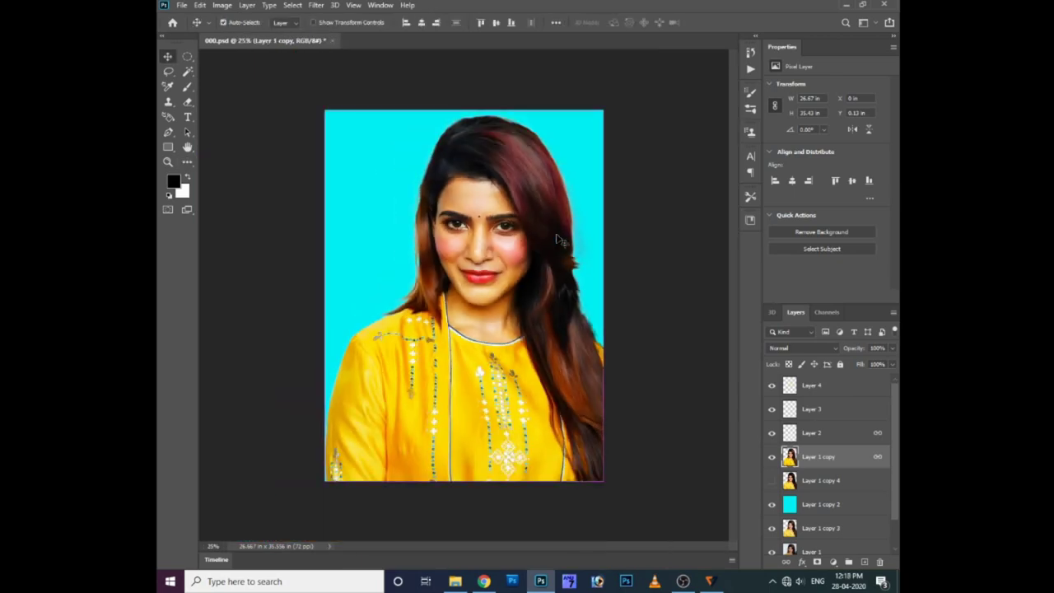
{"action": "key", "text": "ctrl+minus"}
{"action": "key", "text": "ctrl+n"}
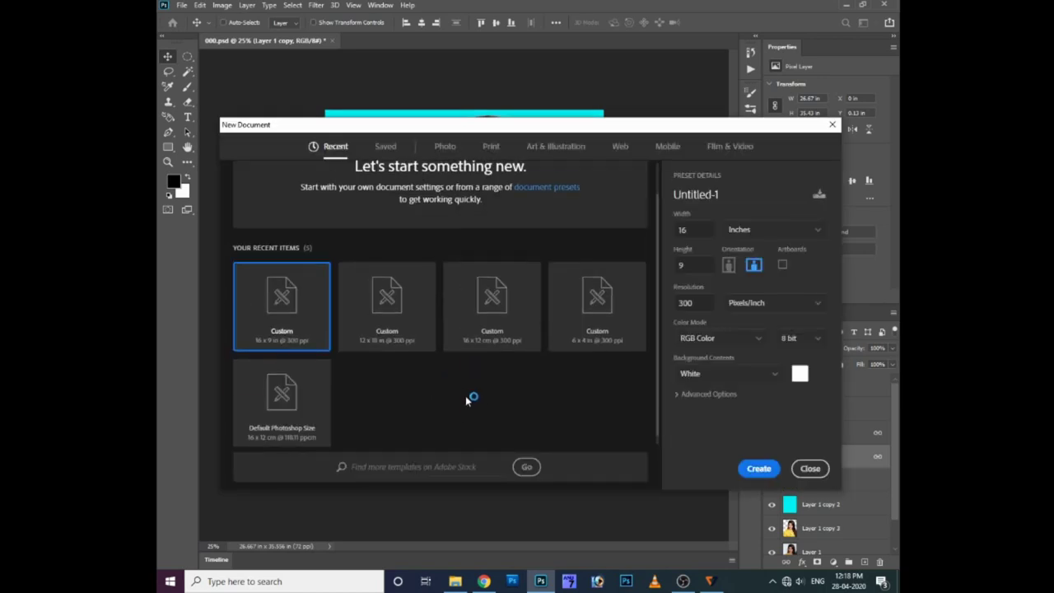
{"action": "scroll", "coordinate": [465, 395], "scroll_direction": "down", "scroll_amount": 1}
{"action": "left_click", "coordinate": [481, 310]}
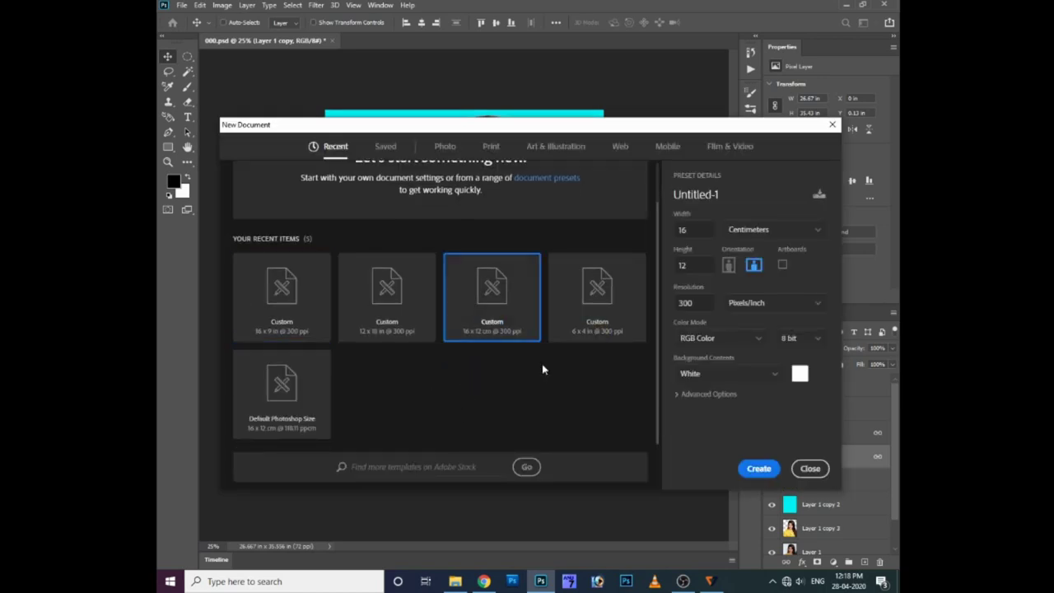
{"action": "left_click", "coordinate": [762, 468]}
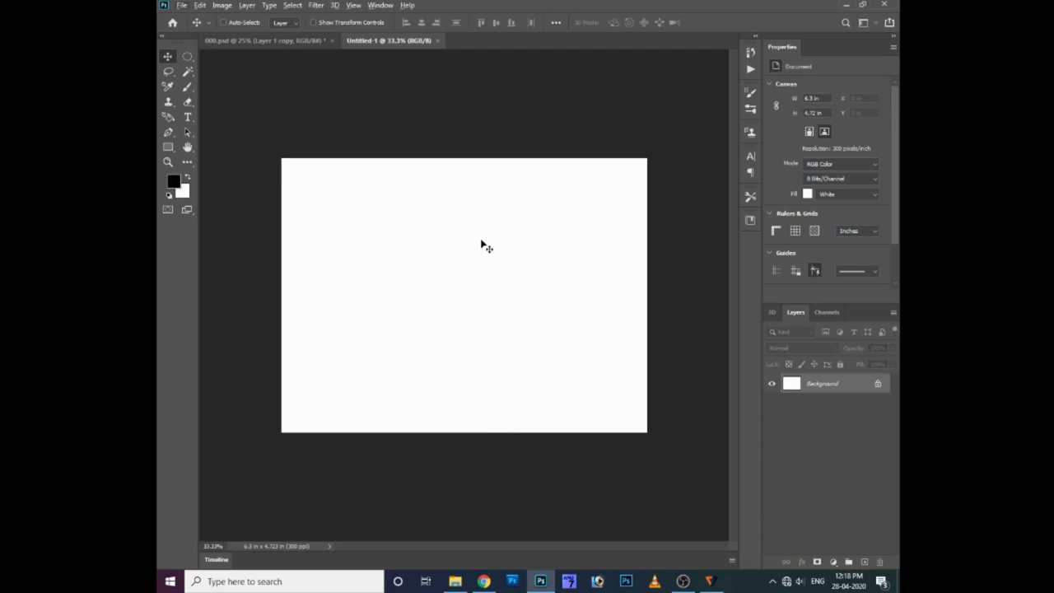
Step: Check the Image Size of Untitled-1, then close that document
{"action": "left_click", "coordinate": [223, 4]}
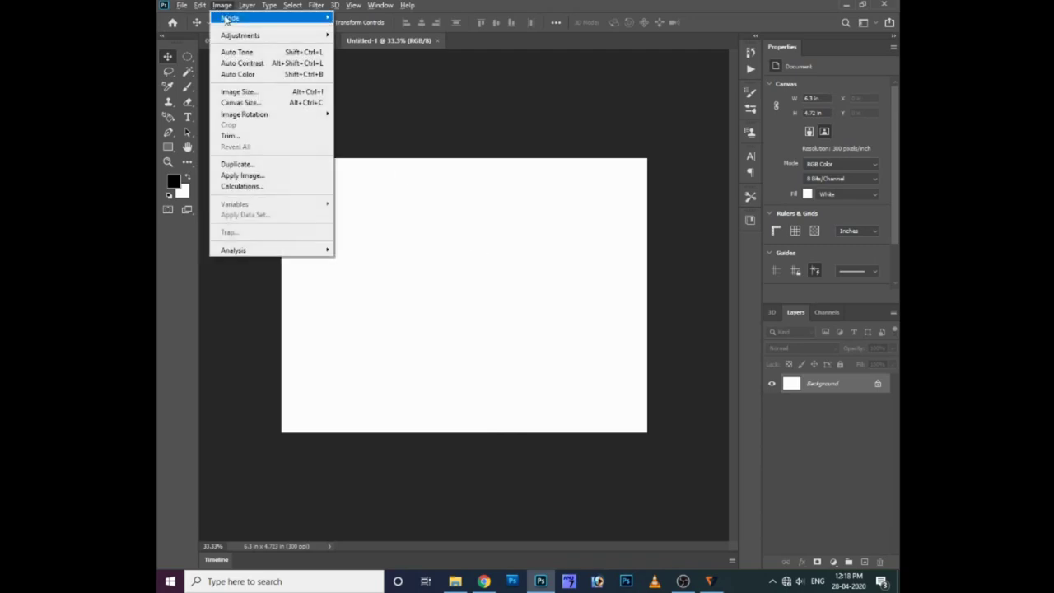
{"action": "left_click", "coordinate": [236, 92]}
{"action": "left_click", "coordinate": [700, 113]}
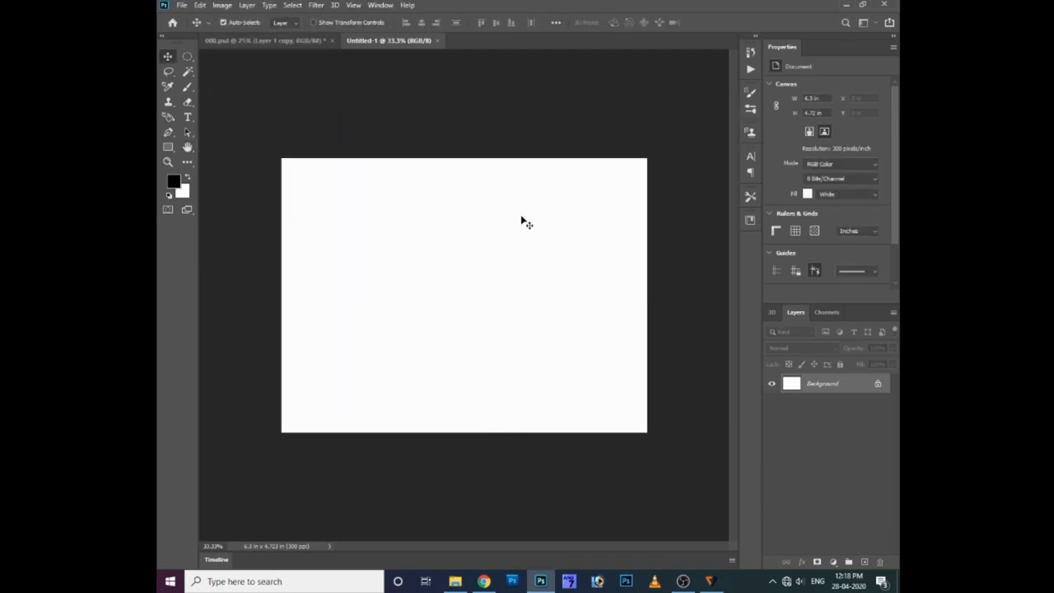
{"action": "key", "text": "ctrl+w"}
Step: Create a new 12 x 18 in portrait document
{"action": "key", "text": "ctrl+n"}
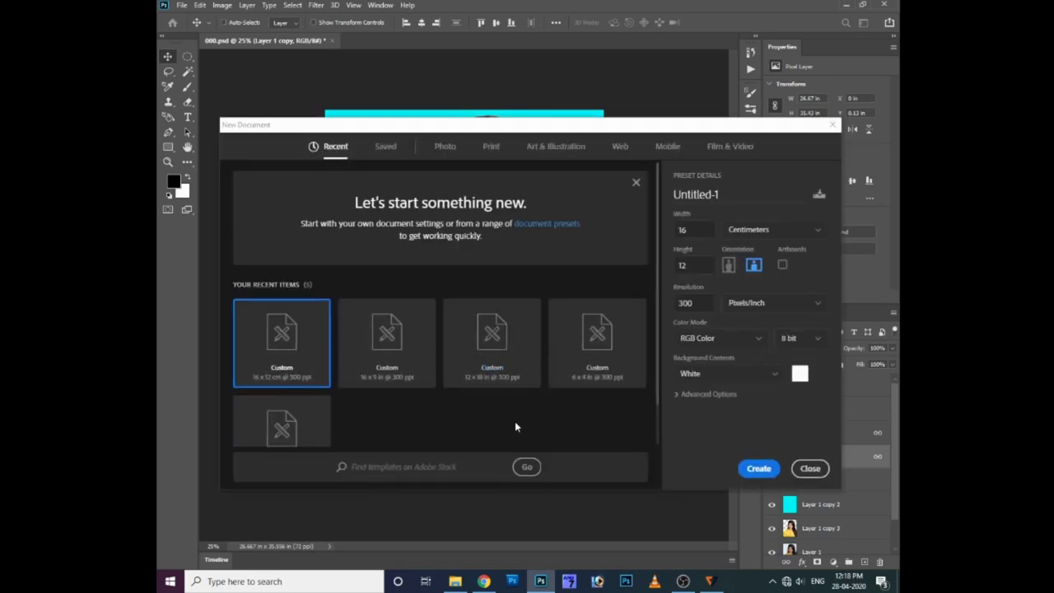
{"action": "left_click", "coordinate": [486, 330]}
{"action": "left_click", "coordinate": [757, 469]}
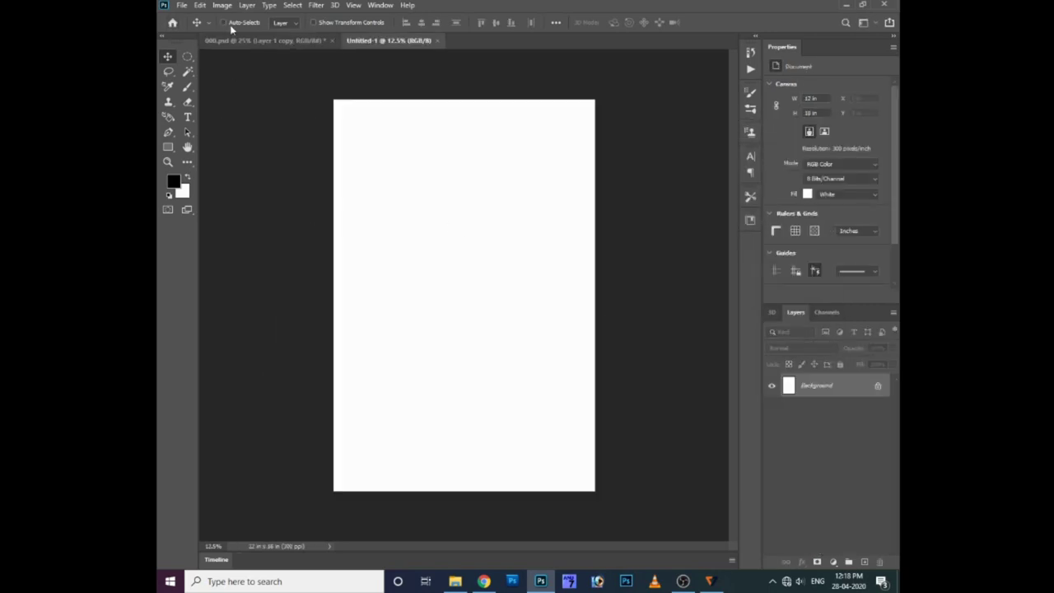
Step: Drag the selected portrait layers from the portrait document into Untitled-1
{"action": "left_click", "coordinate": [293, 40]}
{"action": "left_click", "coordinate": [822, 388]}
{"action": "scroll", "coordinate": [822, 397], "scroll_direction": "down", "scroll_amount": 1}
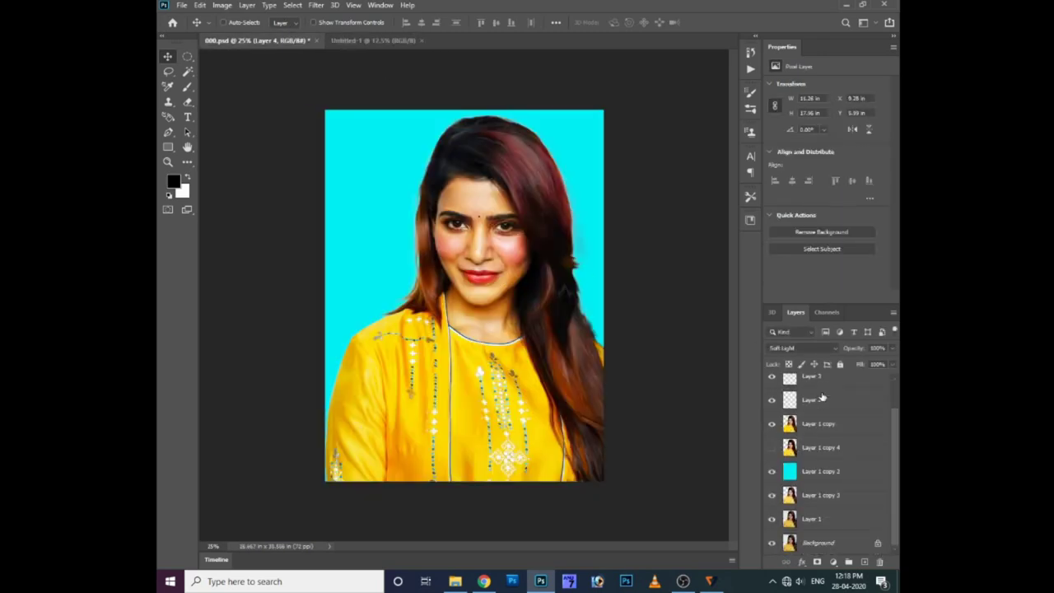
{"action": "left_click", "coordinate": [814, 451], "text": "shift"}
{"action": "mouse_move", "coordinate": [541, 332]}
{"action": "left_mouse_down"}
{"action": "mouse_move", "coordinate": [500, 321]}
{"action": "mouse_move", "coordinate": [485, 280]}
{"action": "left_mouse_up"}
{"action": "left_click", "coordinate": [274, 42]}
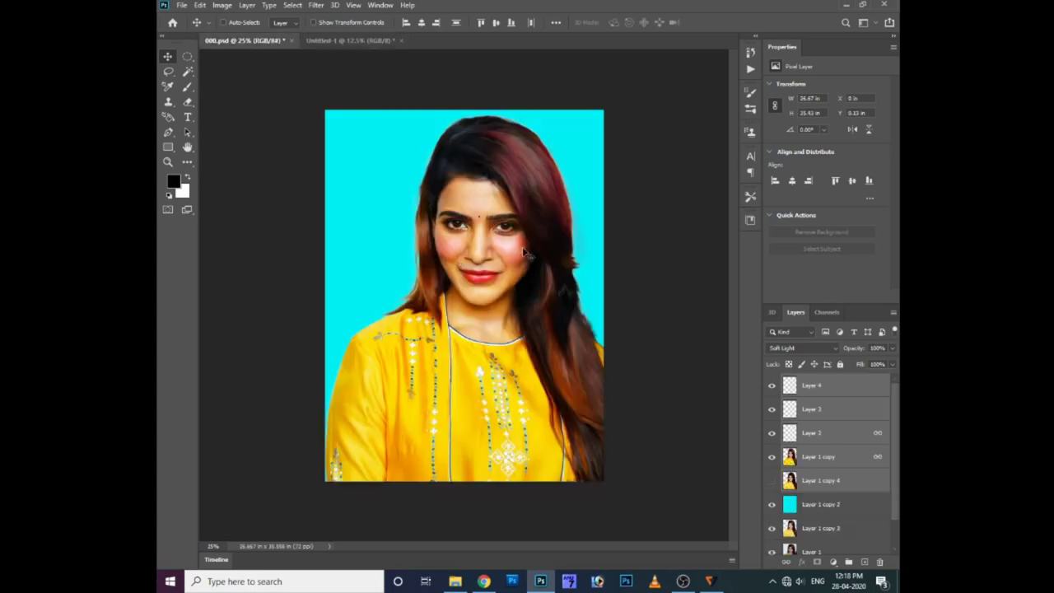
{"action": "left_click", "coordinate": [326, 41]}
Step: Enlarge the pasted portrait layers with Free Transform
{"action": "key", "text": "ctrl+t"}
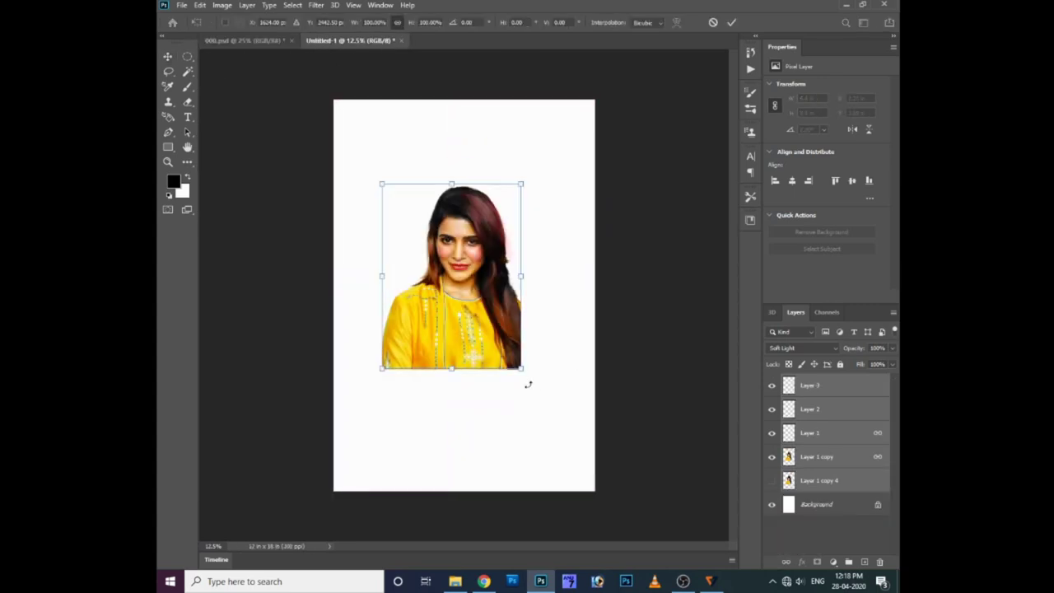
{"action": "mouse_move", "coordinate": [522, 370]}
{"action": "left_mouse_down"}
{"action": "mouse_move", "coordinate": [558, 444]}
{"action": "mouse_move", "coordinate": [569, 431]}
{"action": "left_mouse_up"}
{"action": "key", "text": "Return"}
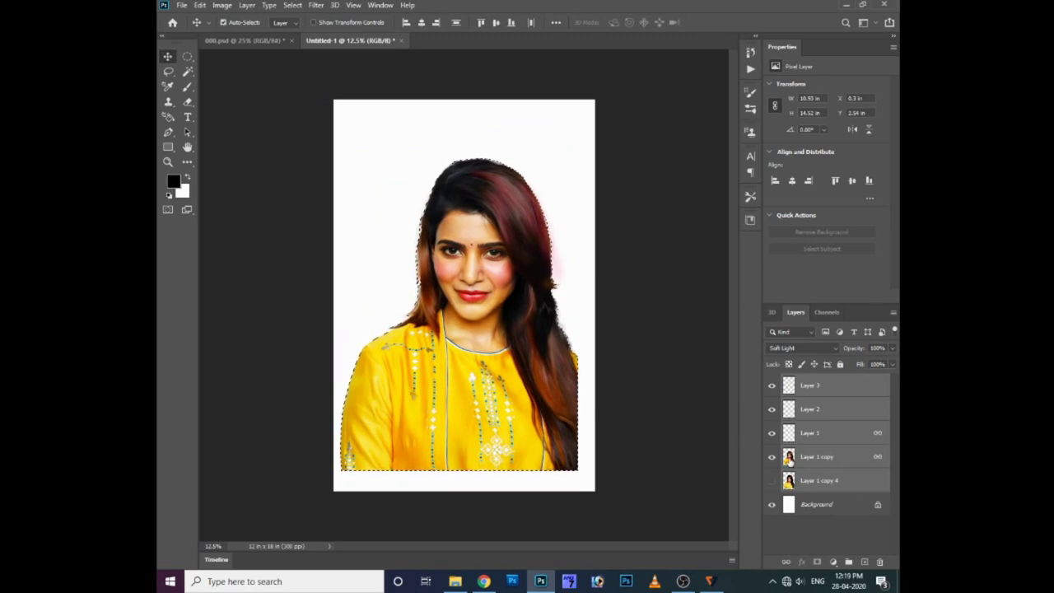
Step: Select the Layer 1 copy photo layer and zoom to review the page
{"action": "left_click", "coordinate": [811, 433]}
{"action": "left_click", "coordinate": [816, 407]}
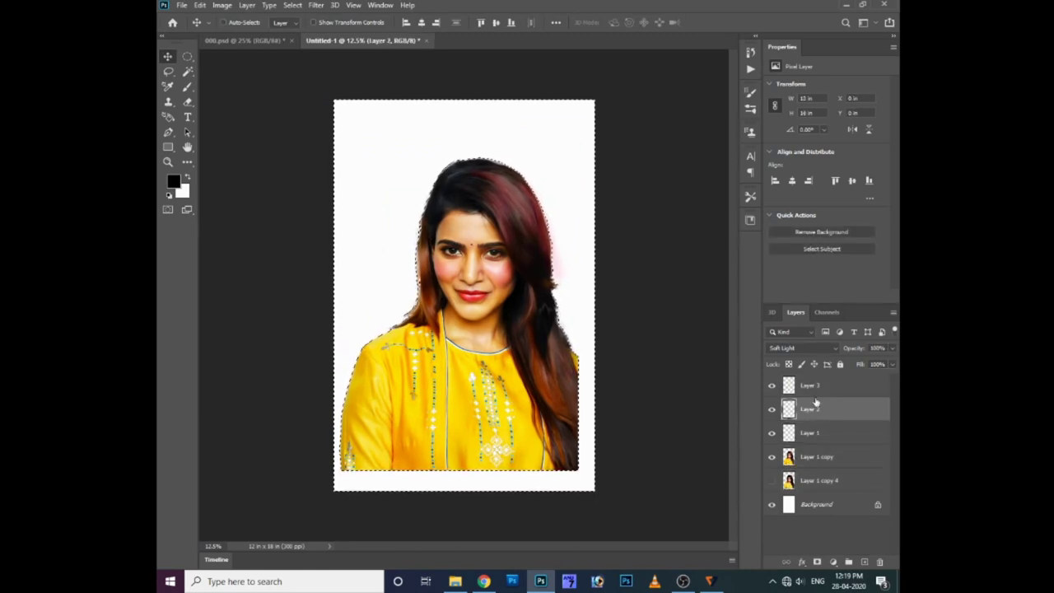
{"action": "left_click", "coordinate": [816, 430]}
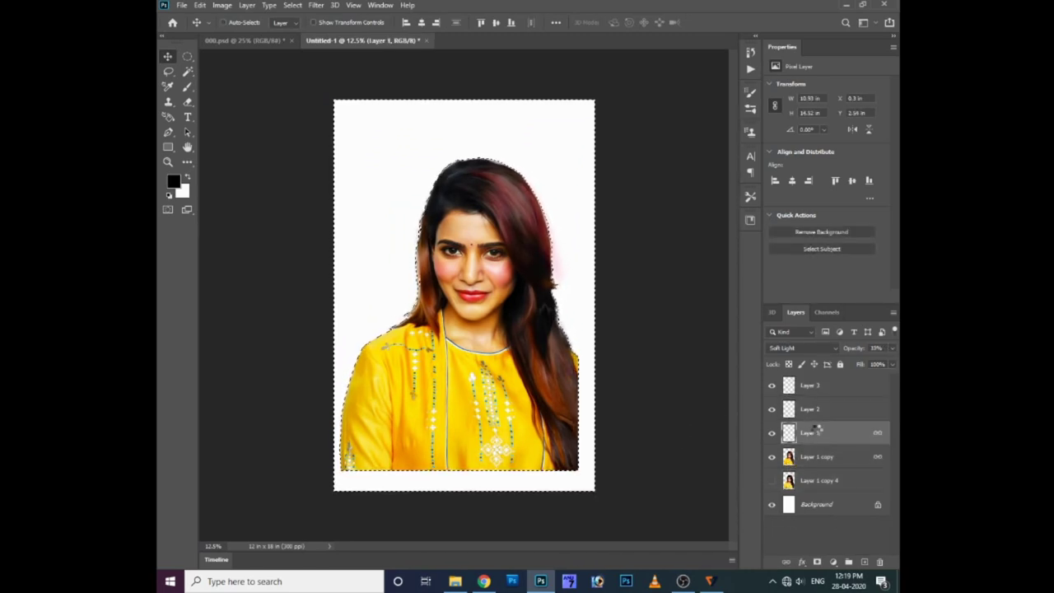
{"action": "left_click", "coordinate": [815, 409]}
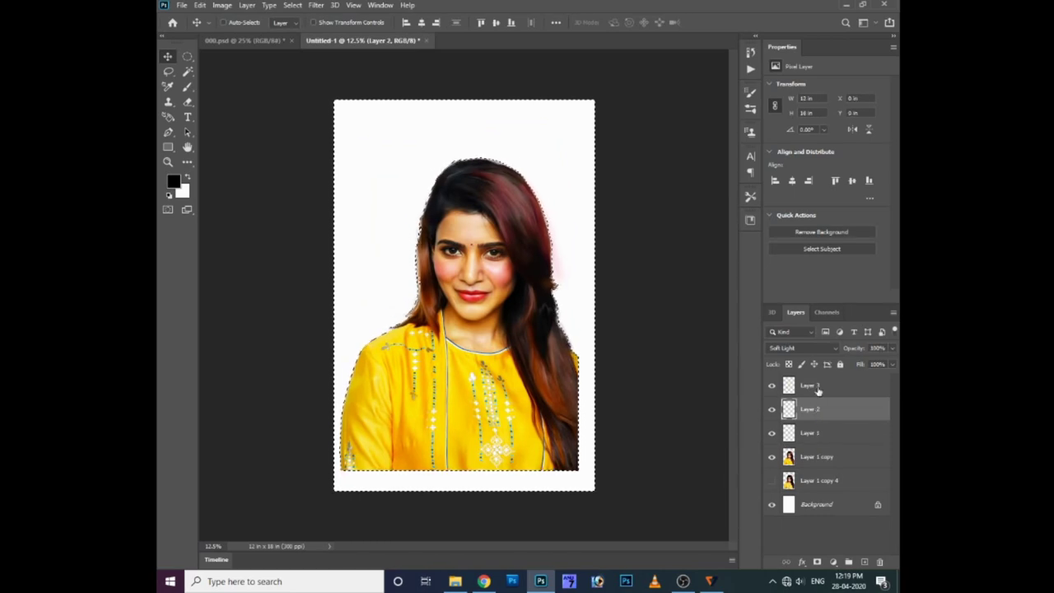
{"action": "left_click", "coordinate": [816, 387]}
{"action": "left_click", "coordinate": [795, 458]}
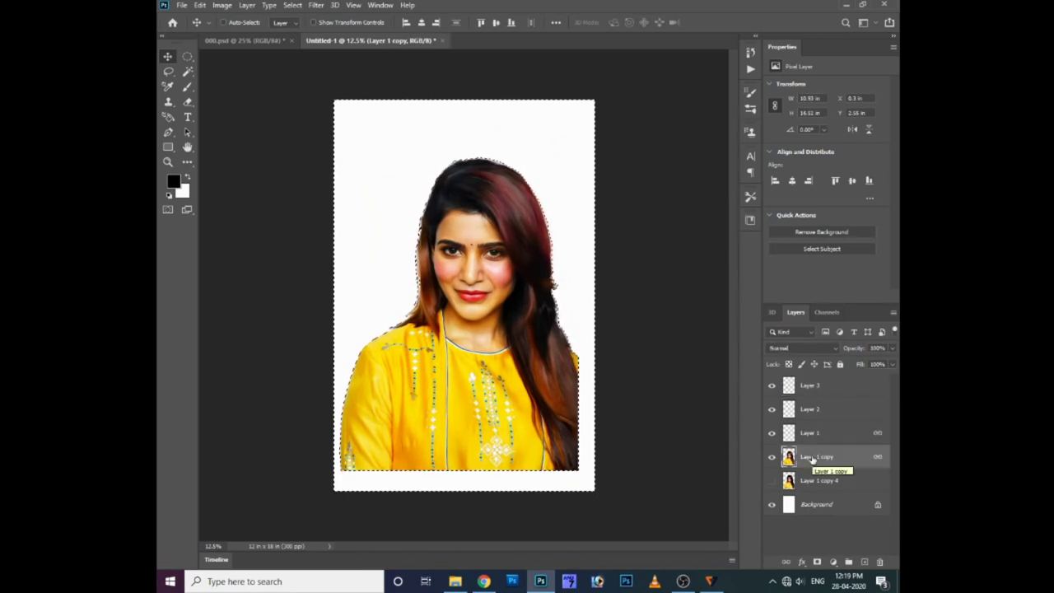
{"action": "key", "text": "ctrl+plus"}
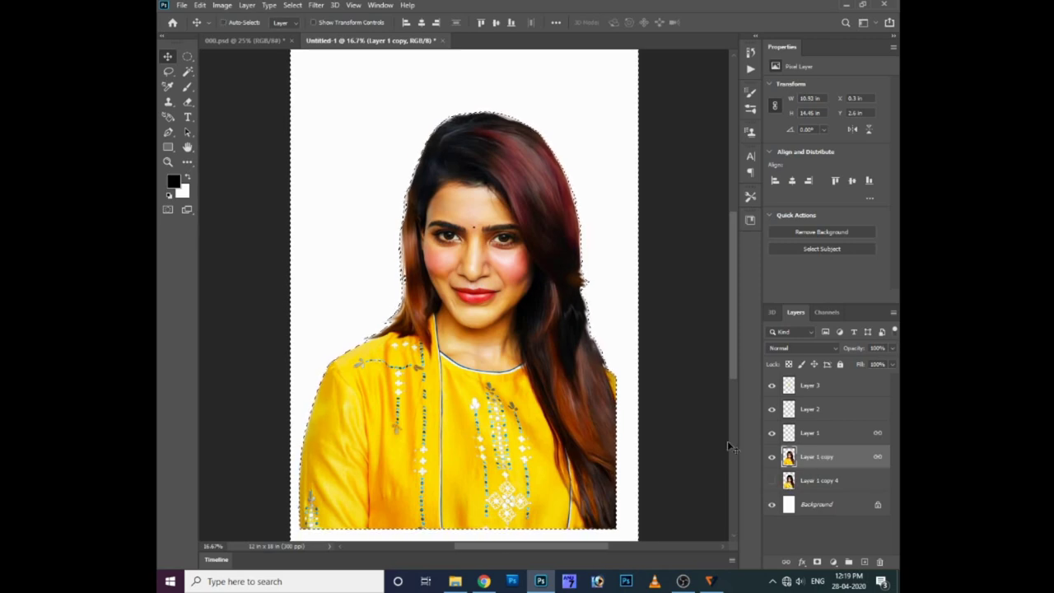
{"action": "key", "text": "ctrl+plus"}
{"action": "key", "text": "ctrl+minus"}
{"action": "key", "text": "ctrl+minus"}
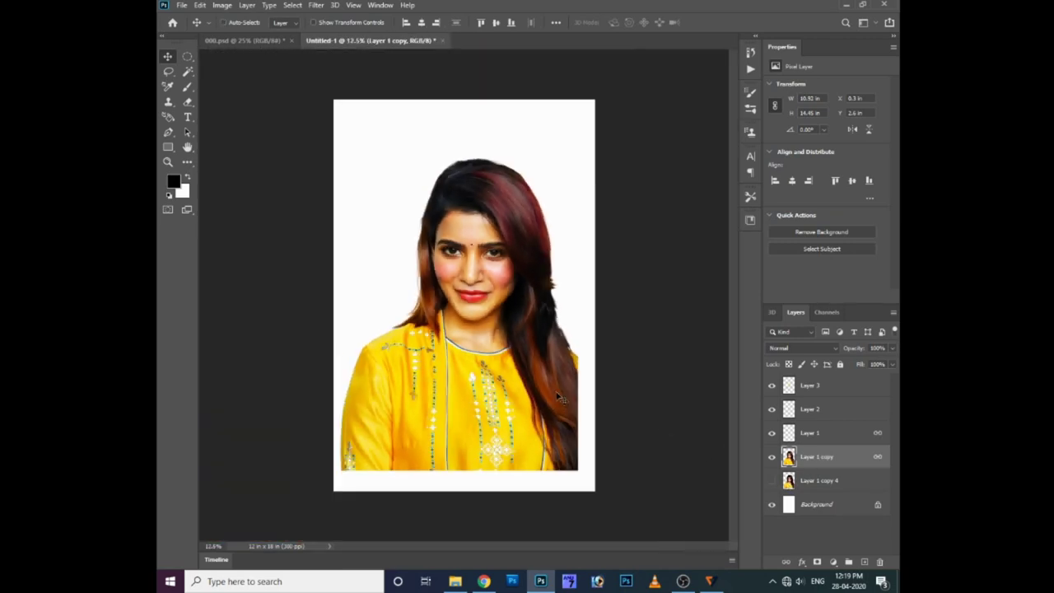
Step: Enlarge Layer 1 copy to about 13.34 × 17.53 in so it nearly fills the page
{"action": "key", "text": "ctrl+t"}
{"action": "left_click_drag", "start_coordinate": [580, 468], "coordinate": [596, 493]}
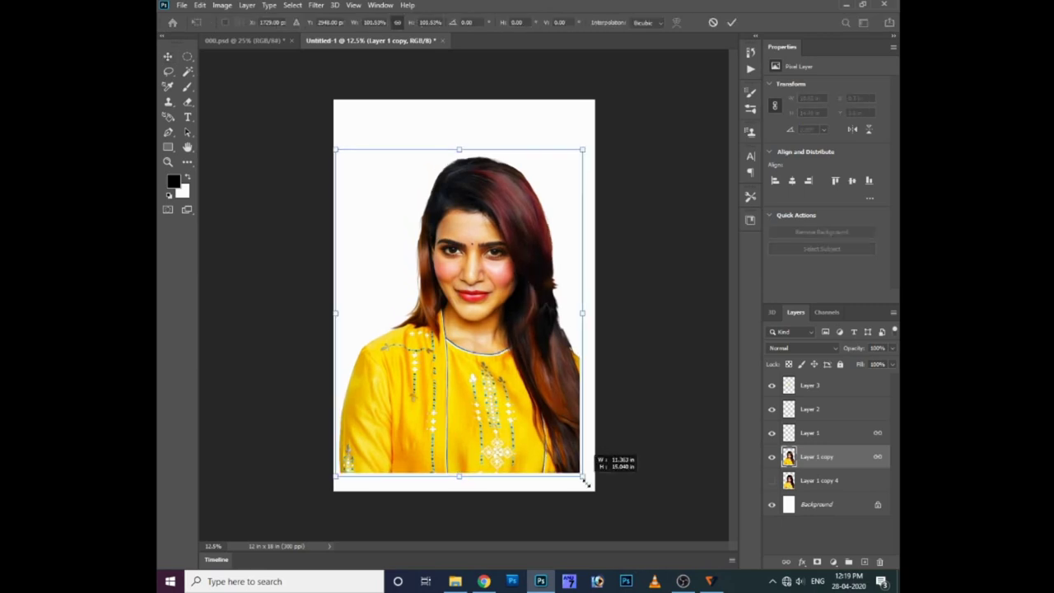
{"action": "left_click_drag", "start_coordinate": [322, 494], "coordinate": [314, 503]}
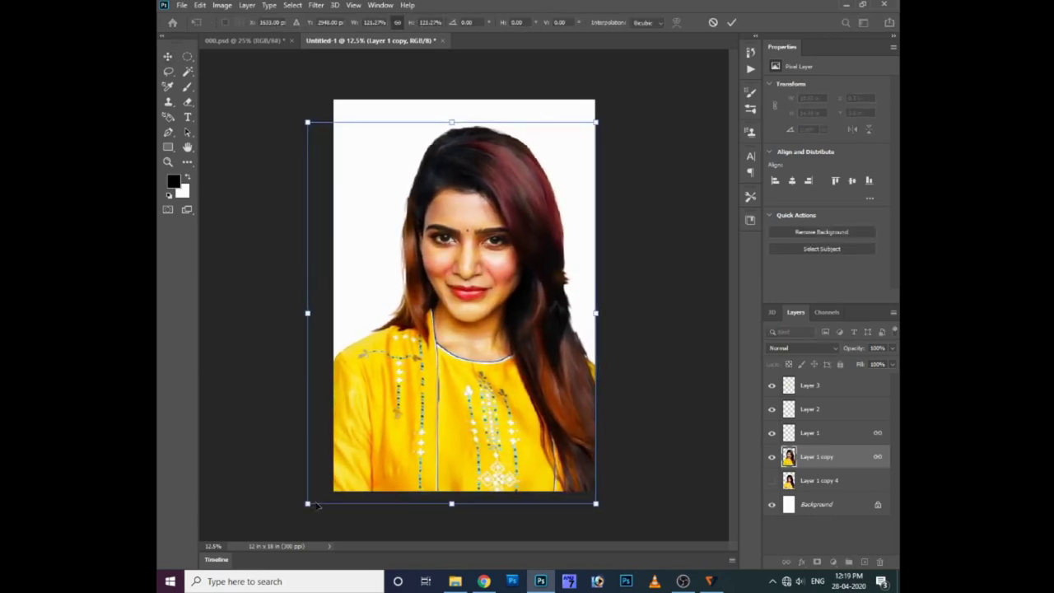
{"action": "key", "text": "Return"}
Step: Hide the photo behind a black mask and paint the face and hair back at 100% flow
{"action": "left_click", "coordinate": [247, 5]}
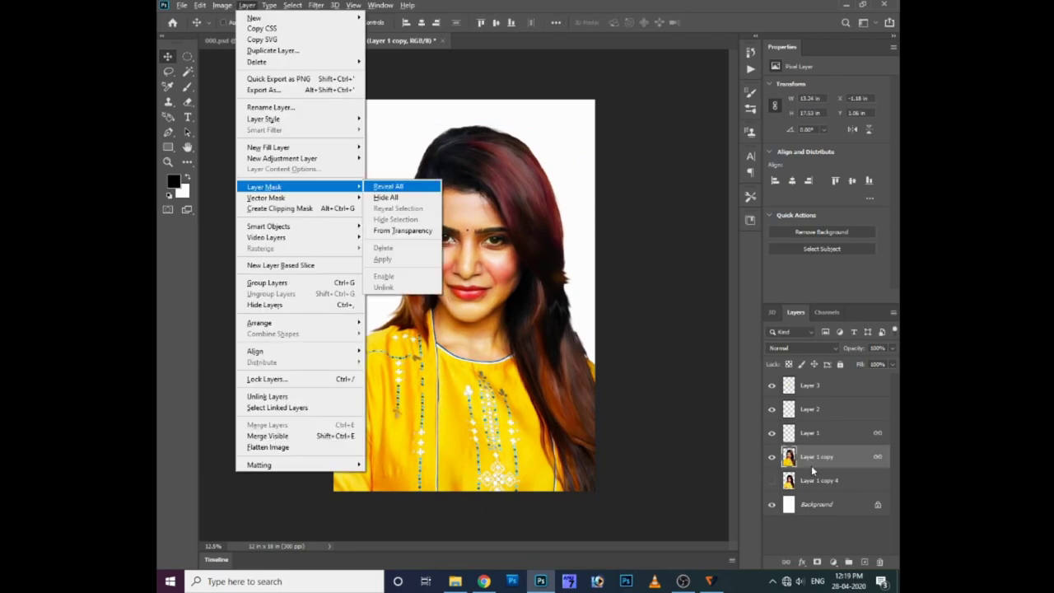
{"action": "left_click", "coordinate": [461, 193]}
{"action": "key", "text": "x"}
{"action": "key", "text": "b"}
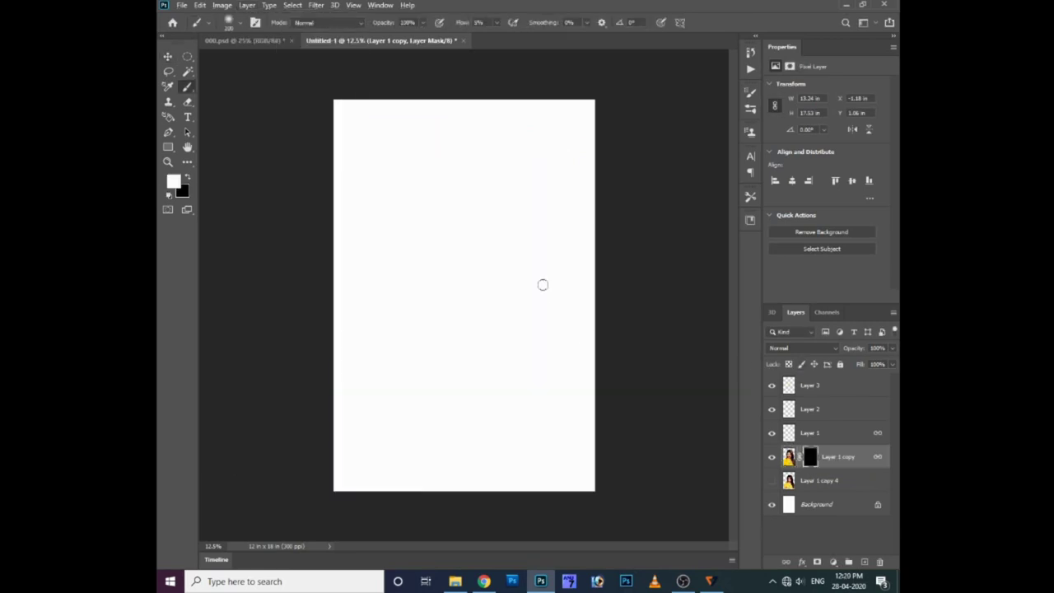
{"action": "key", "text": "bracketright"}
{"action": "key", "text": "bracketright"}
{"action": "key", "text": "bracketright"}
{"action": "left_click", "coordinate": [463, 194]}
{"action": "left_click_drag", "start_coordinate": [463, 194], "coordinate": [483, 159]}
{"action": "left_click", "coordinate": [497, 23]}
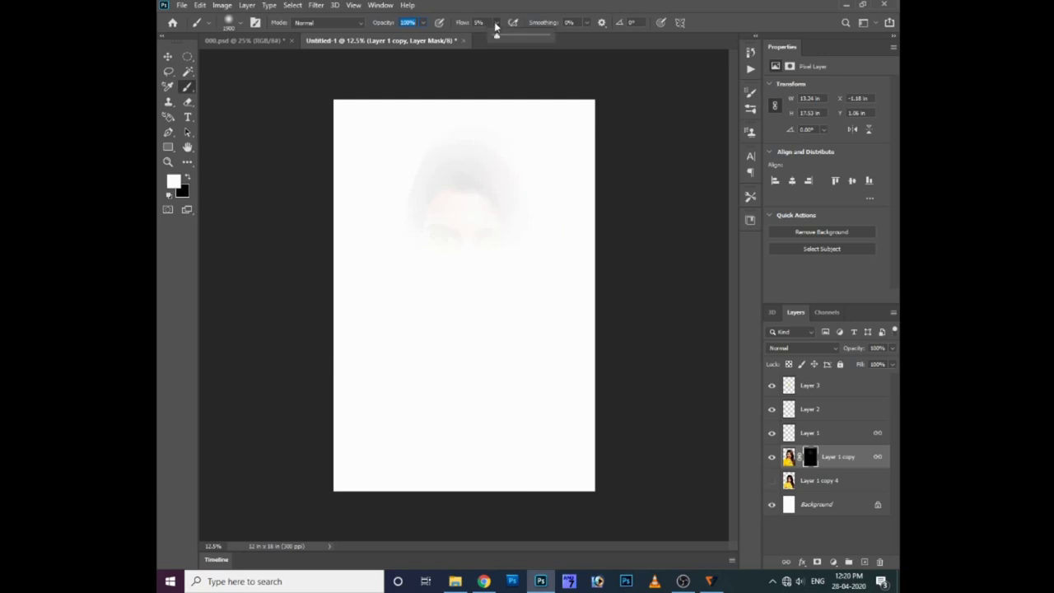
{"action": "left_click_drag", "start_coordinate": [540, 41], "coordinate": [550, 40]}
{"action": "mouse_move", "coordinate": [459, 195]}
{"action": "left_mouse_down"}
{"action": "mouse_move", "coordinate": [461, 165]}
{"action": "mouse_move", "coordinate": [464, 247]}
{"action": "mouse_move", "coordinate": [447, 271]}
{"action": "mouse_move", "coordinate": [513, 258]}
{"action": "mouse_move", "coordinate": [430, 153]}
{"action": "mouse_move", "coordinate": [424, 278]}
{"action": "mouse_move", "coordinate": [433, 341]}
{"action": "mouse_move", "coordinate": [518, 348]}
{"action": "mouse_move", "coordinate": [396, 334]}
{"action": "mouse_move", "coordinate": [534, 325]}
{"action": "mouse_move", "coordinate": [439, 374]}
{"action": "mouse_move", "coordinate": [535, 354]}
{"action": "mouse_move", "coordinate": [451, 381]}
{"action": "left_mouse_up"}
Step: Enlarge the revealed photo slightly toward the bottom left and nudge it into place
{"action": "key", "text": "ctrl+t"}
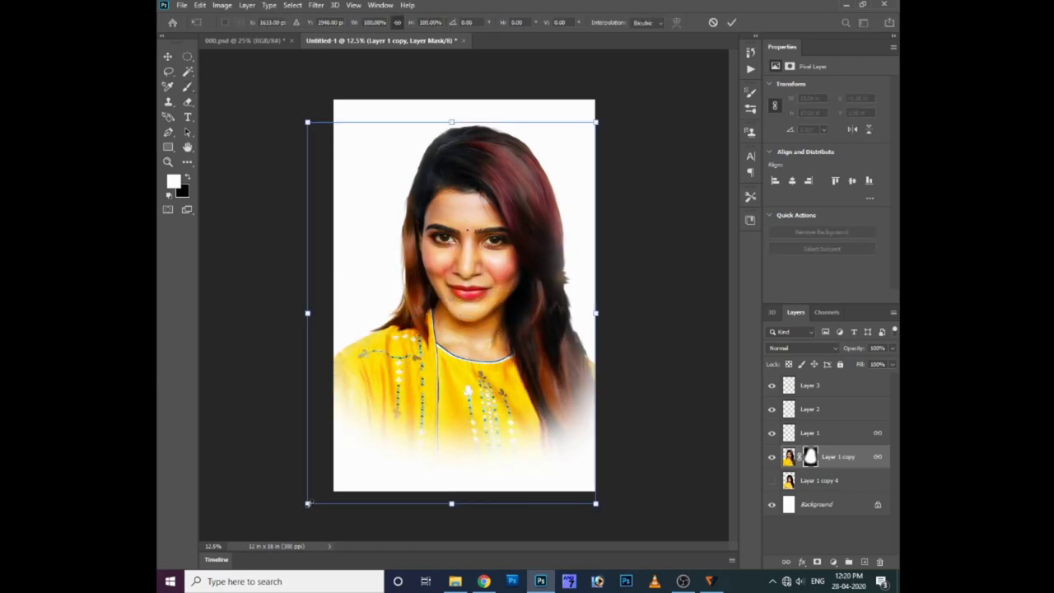
{"action": "left_click_drag", "start_coordinate": [307, 503], "coordinate": [300, 518]}
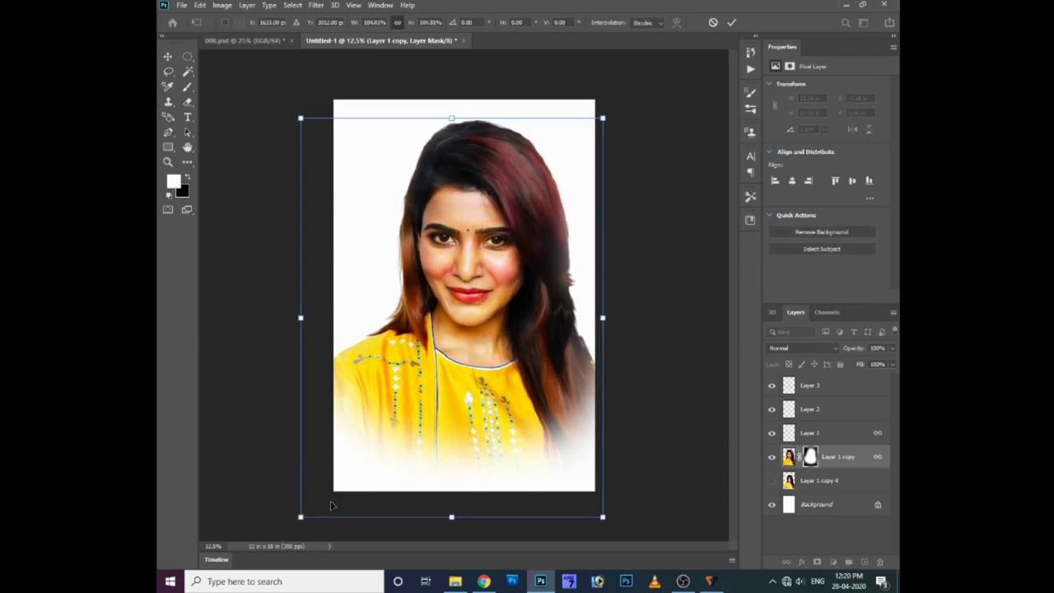
{"action": "key", "text": "shift+Left"}
{"action": "key", "text": "shift+Left"}
{"action": "key", "text": "shift+Left"}
{"action": "key", "text": "shift+Left"}
{"action": "key", "text": "shift+Left"}
{"action": "key", "text": "shift+Left"}
{"action": "key", "text": "shift+Left"}
{"action": "key", "text": "shift+Left"}
{"action": "key", "text": "shift+Down"}
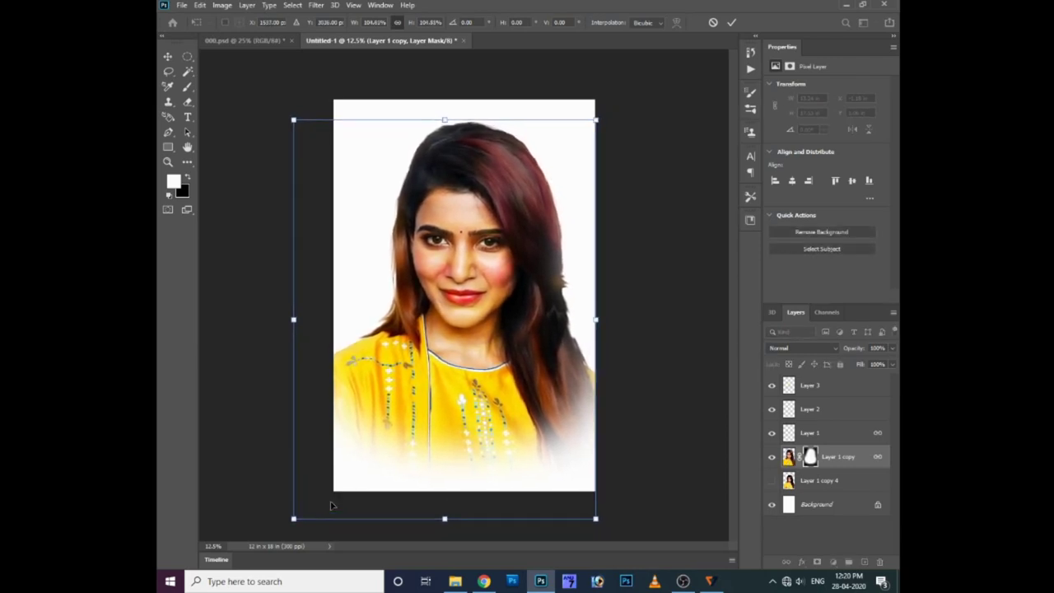
{"action": "key", "text": "Return"}
{"action": "key", "text": "b"}
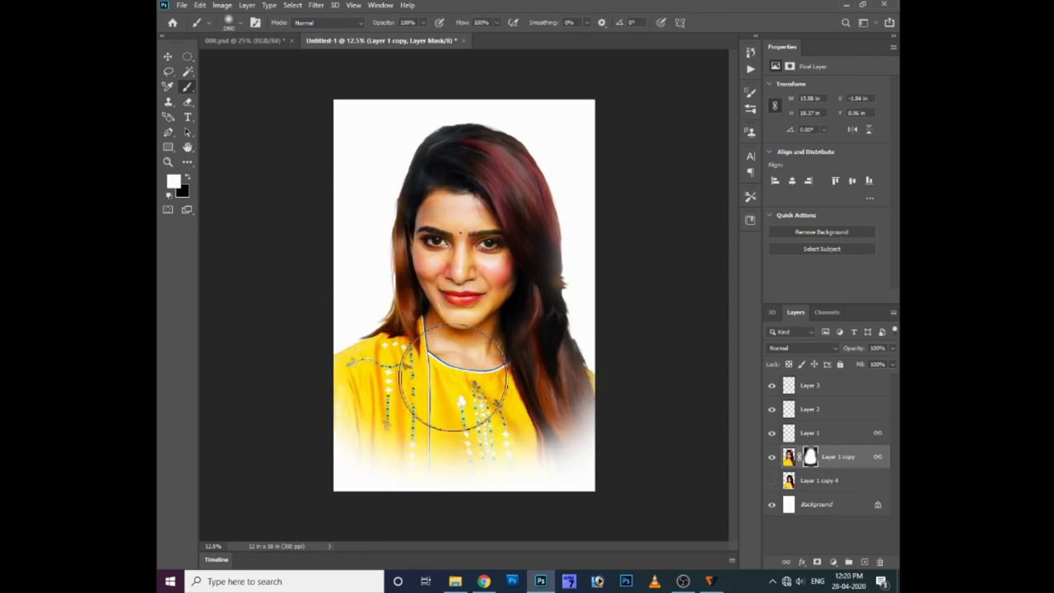
{"action": "key", "text": "ctrl+plus"}
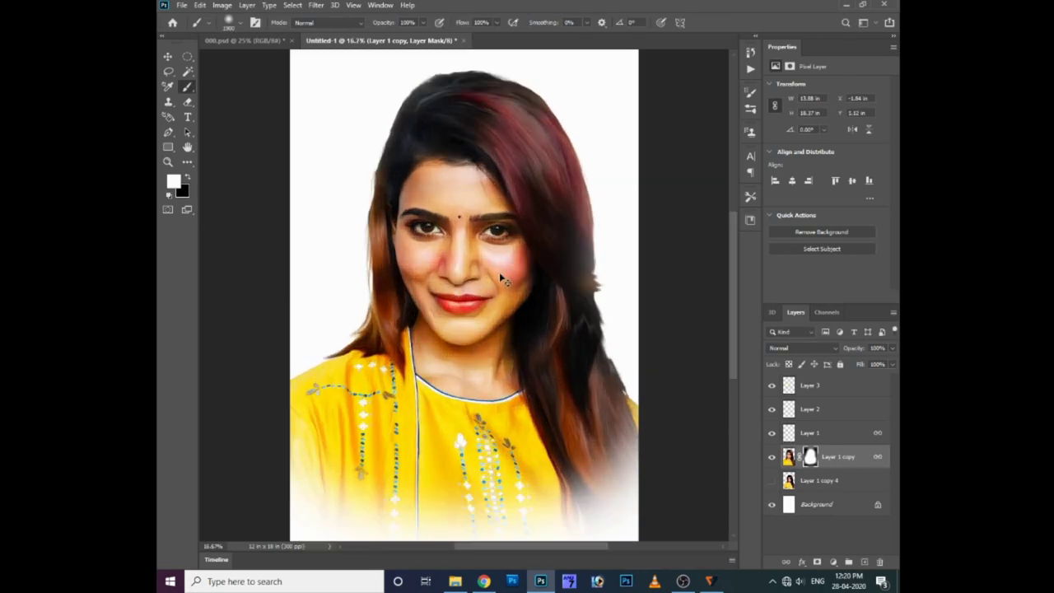
{"action": "key", "text": "ctrl+minus"}
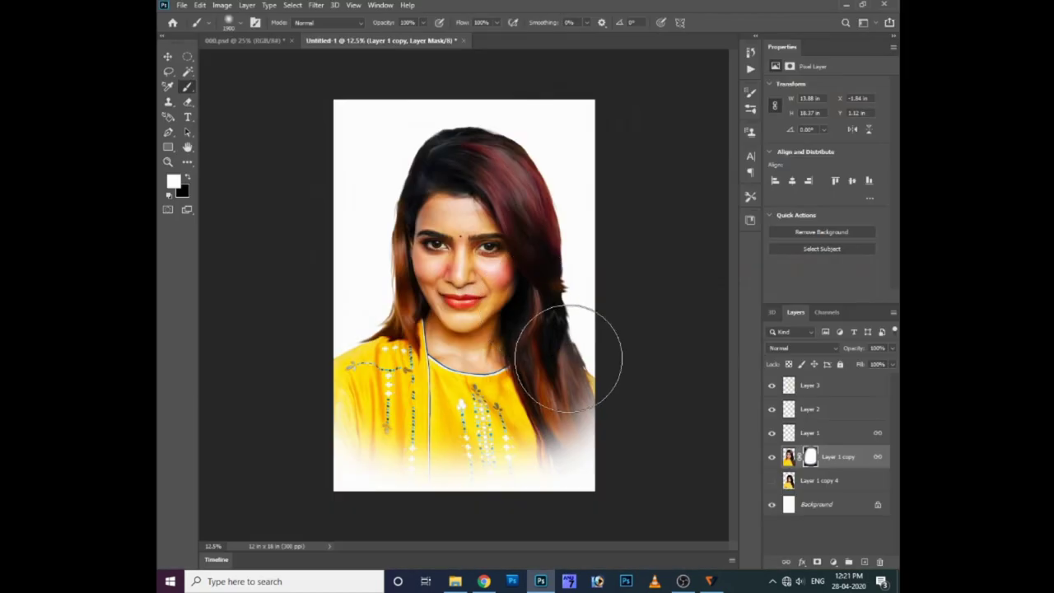
Step: Try Match Color at fade 65 on a duplicate, then delete it and nudge the portrait up
{"action": "key", "text": "x"}
{"action": "key", "text": "ctrl+j"}
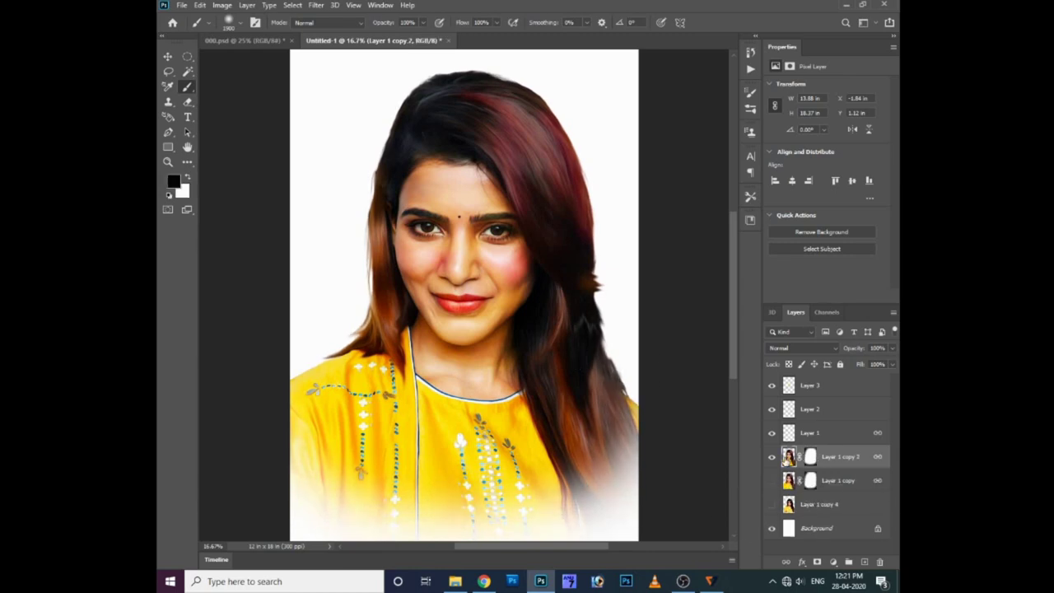
{"action": "left_click", "coordinate": [222, 5]}
{"action": "mouse_move", "coordinate": [239, 36]}
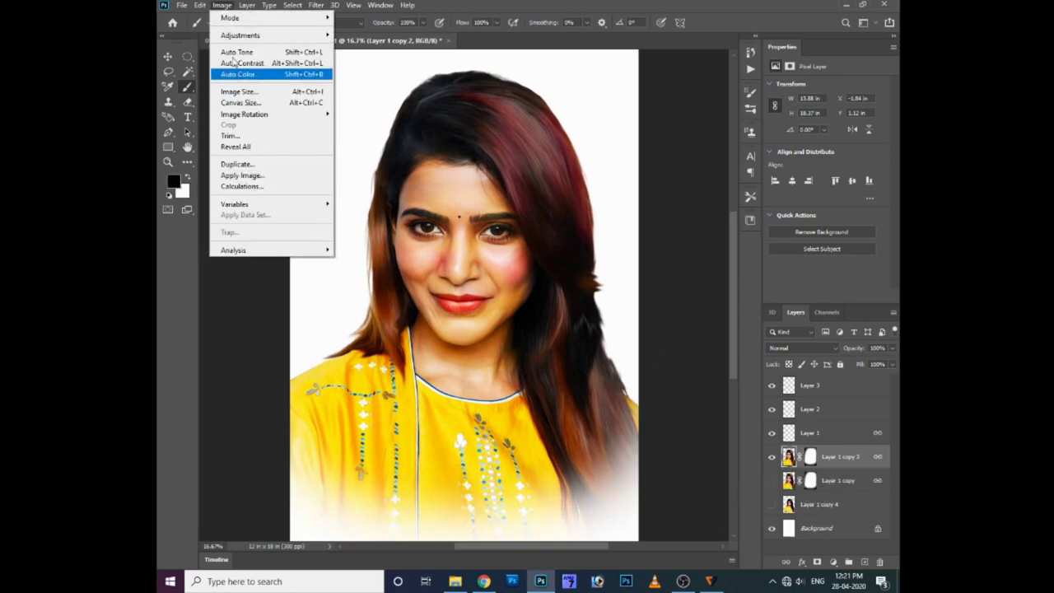
{"action": "left_click", "coordinate": [387, 276]}
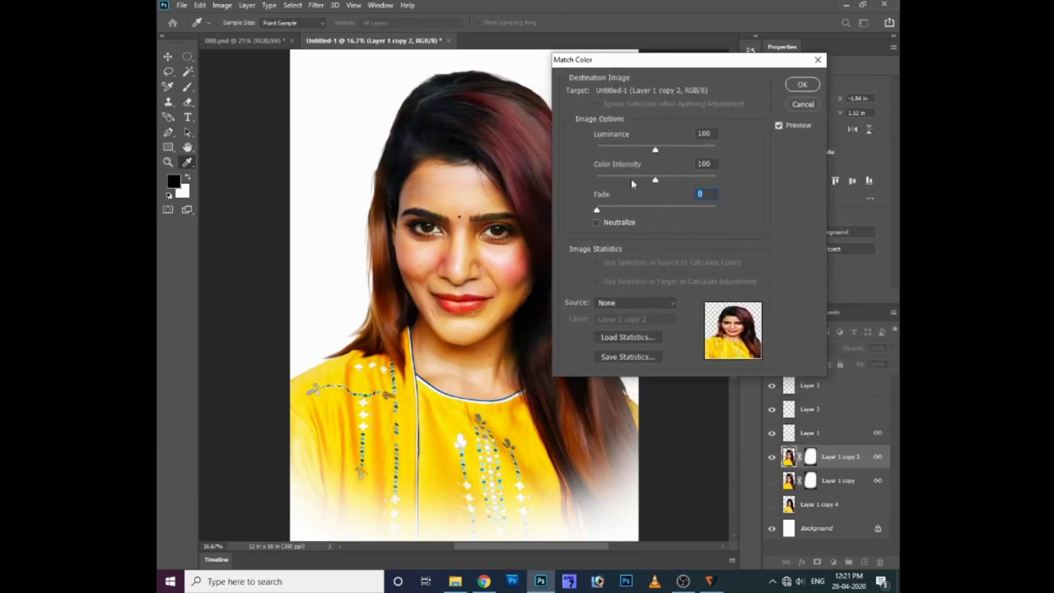
{"action": "left_click_drag", "start_coordinate": [656, 209], "coordinate": [674, 211]}
{"action": "key", "text": "Return"}
{"action": "key", "text": "b"}
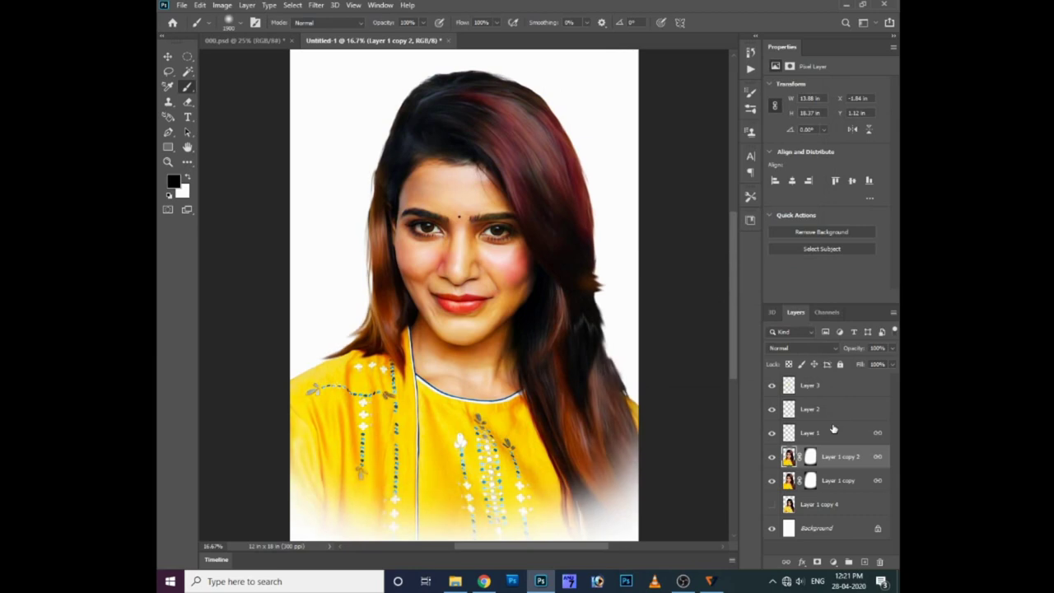
{"action": "key", "text": "Delete"}
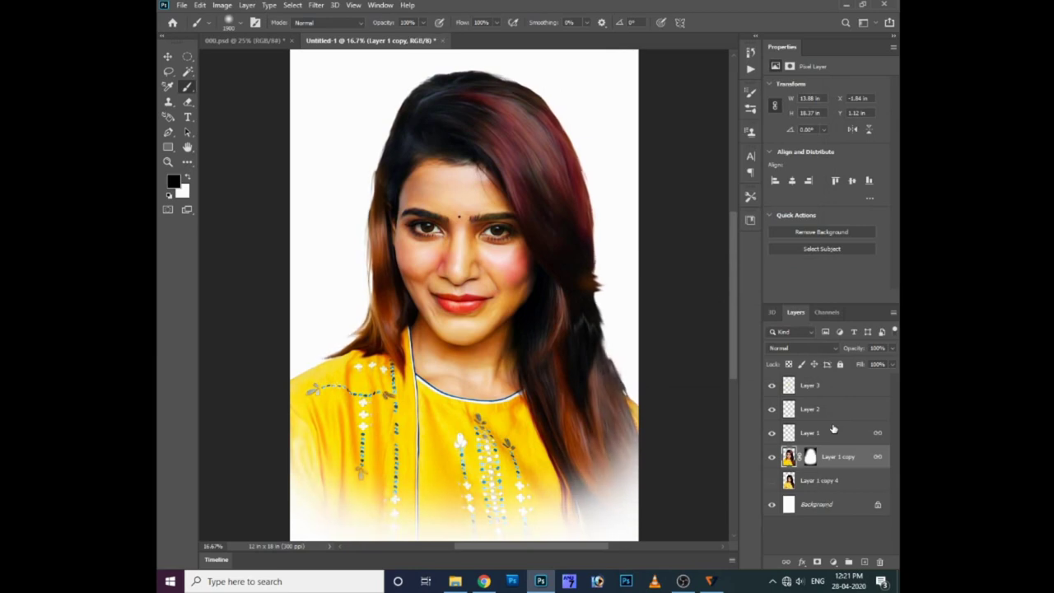
{"action": "key", "text": "ctrl+shift+Up"}
{"action": "key", "text": "ctrl+shift+Up"}
{"action": "key", "text": "ctrl+shift+Up"}
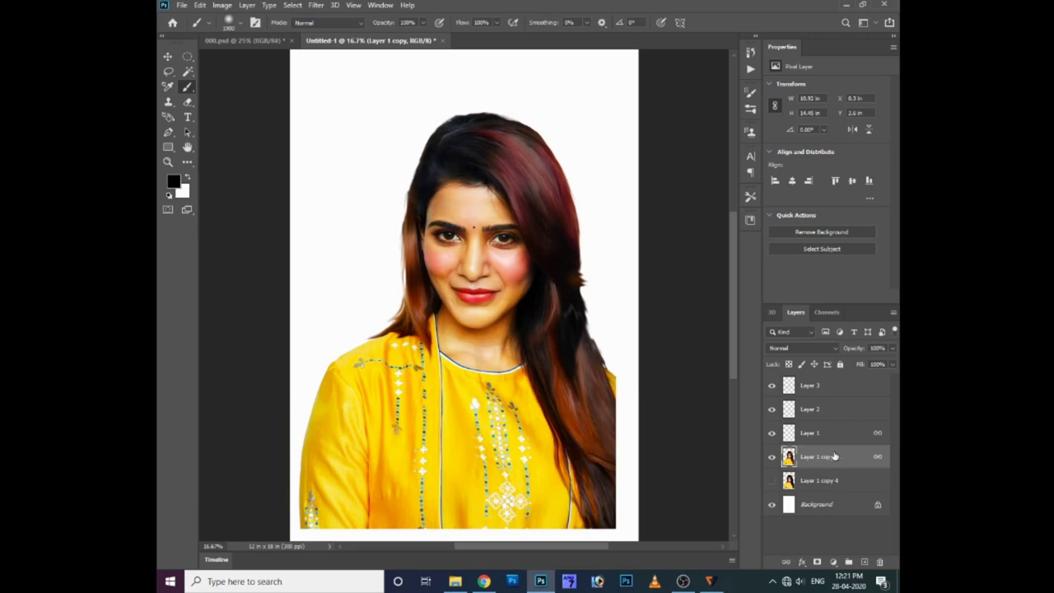
Step: Scale all five selected layers up together so the portrait fills the canvas
{"action": "left_click", "coordinate": [836, 481], "text": "shift"}
{"action": "left_click", "coordinate": [838, 395], "text": "shift"}
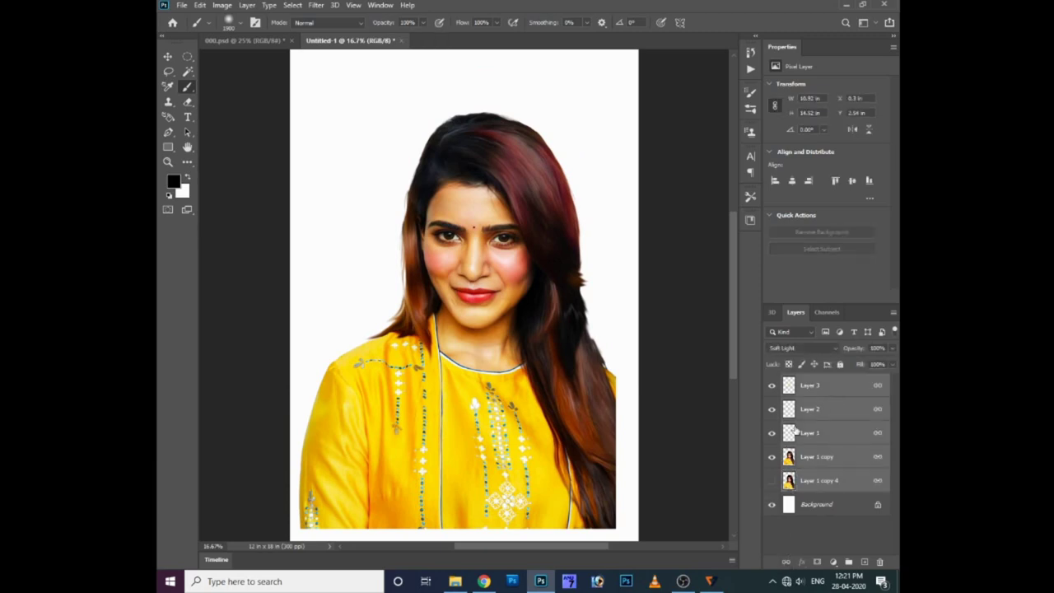
{"action": "key", "text": "ctrl+t"}
{"action": "key", "text": "ctrl+minus"}
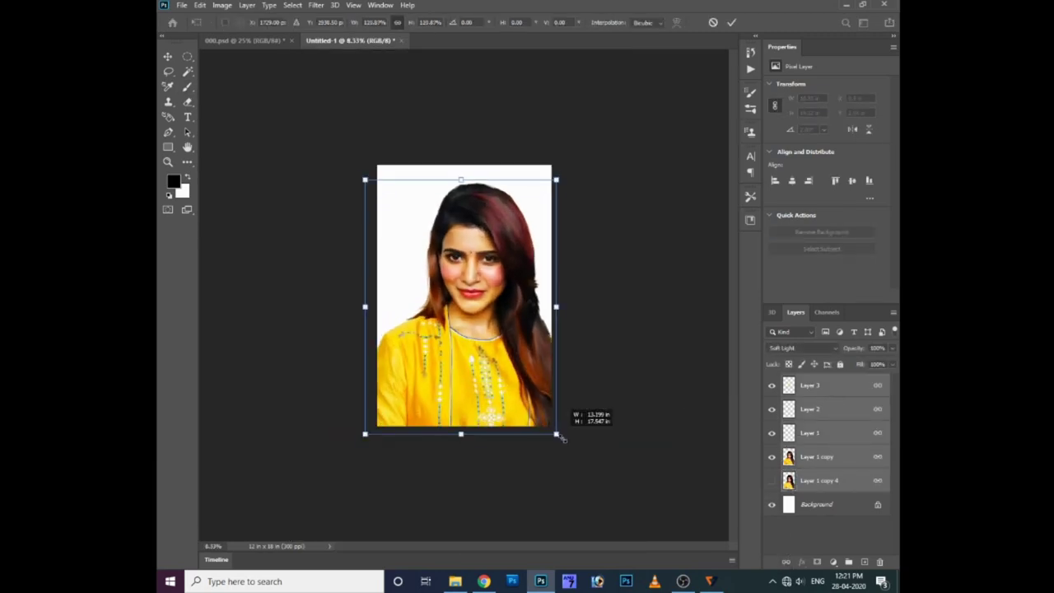
{"action": "left_click_drag", "start_coordinate": [539, 411], "coordinate": [576, 429]}
{"action": "left_click_drag", "start_coordinate": [507, 404], "coordinate": [497, 396]}
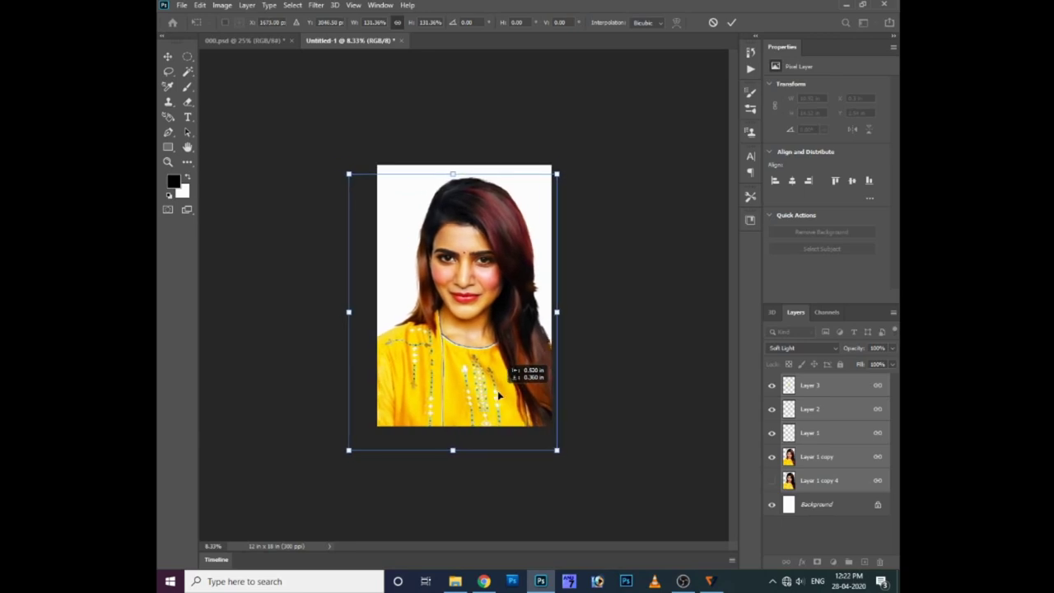
{"action": "key", "text": "Return"}
Step: Mask Layer 1 copy so its bottom fades to white, and duplicate it as Layer 1 copy 2
{"action": "key", "text": "b"}
{"action": "left_click", "coordinate": [831, 456]}
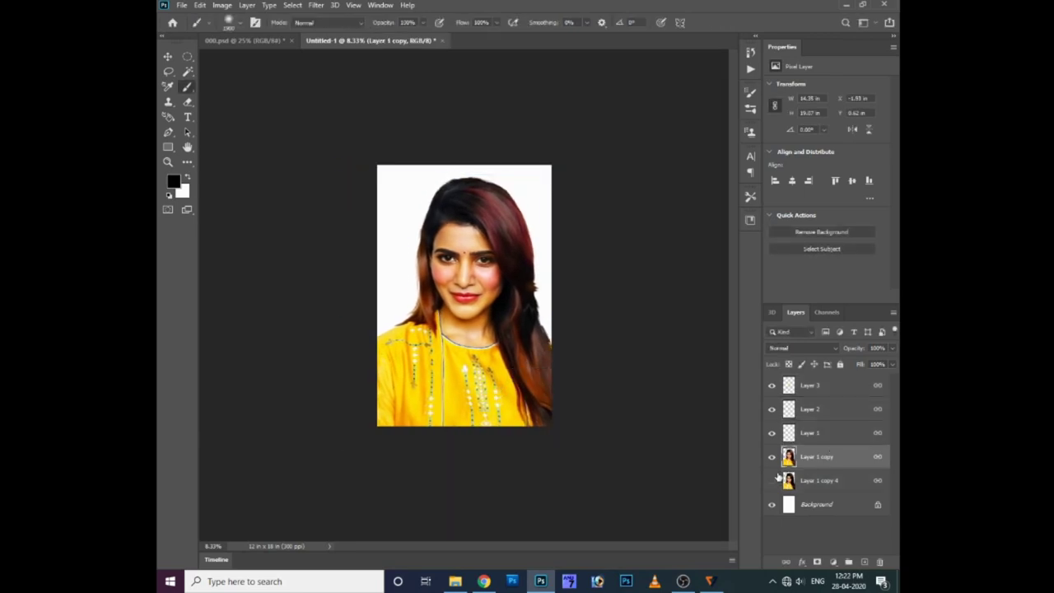
{"action": "left_click", "coordinate": [833, 561], "text": "alt"}
{"action": "key", "text": "x"}
{"action": "mouse_move", "coordinate": [461, 329]}
{"action": "left_mouse_down"}
{"action": "mouse_move", "coordinate": [458, 218]}
{"action": "mouse_move", "coordinate": [440, 356]}
{"action": "mouse_move", "coordinate": [429, 316]}
{"action": "left_mouse_up"}
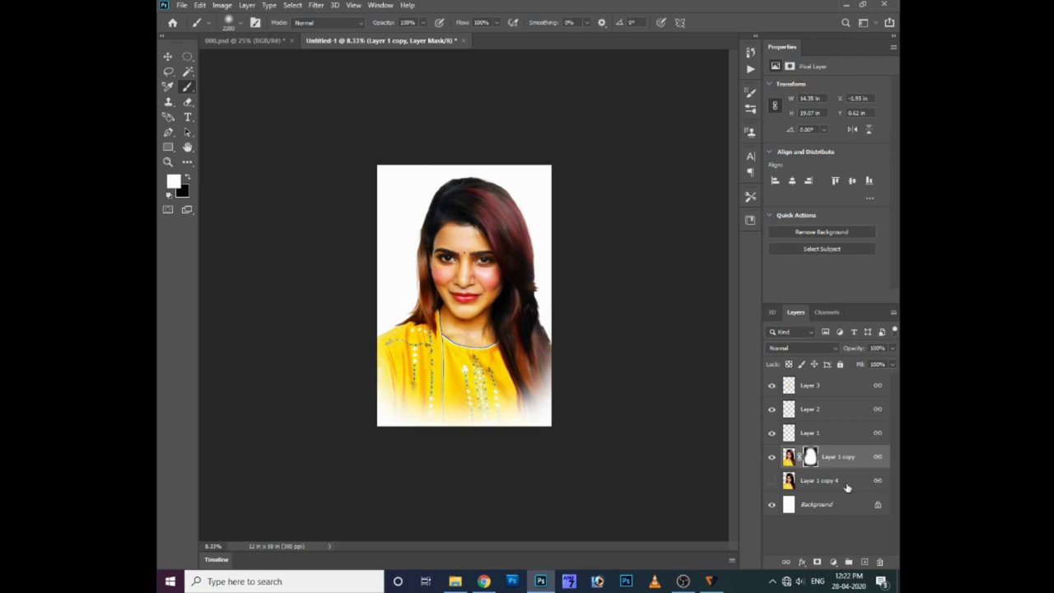
{"action": "scroll", "coordinate": [511, 334], "scroll_direction": "up", "scroll_amount": 1}
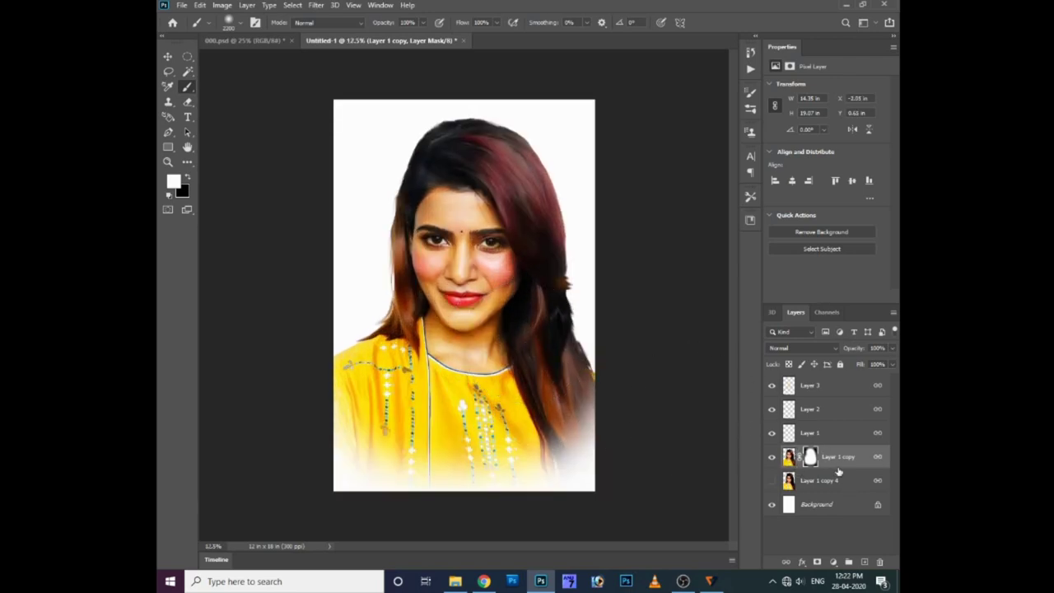
{"action": "key", "text": "ctrl+j"}
{"action": "key", "text": "x"}
{"action": "left_click", "coordinate": [221, 5]}
{"action": "mouse_move", "coordinate": [240, 36]}
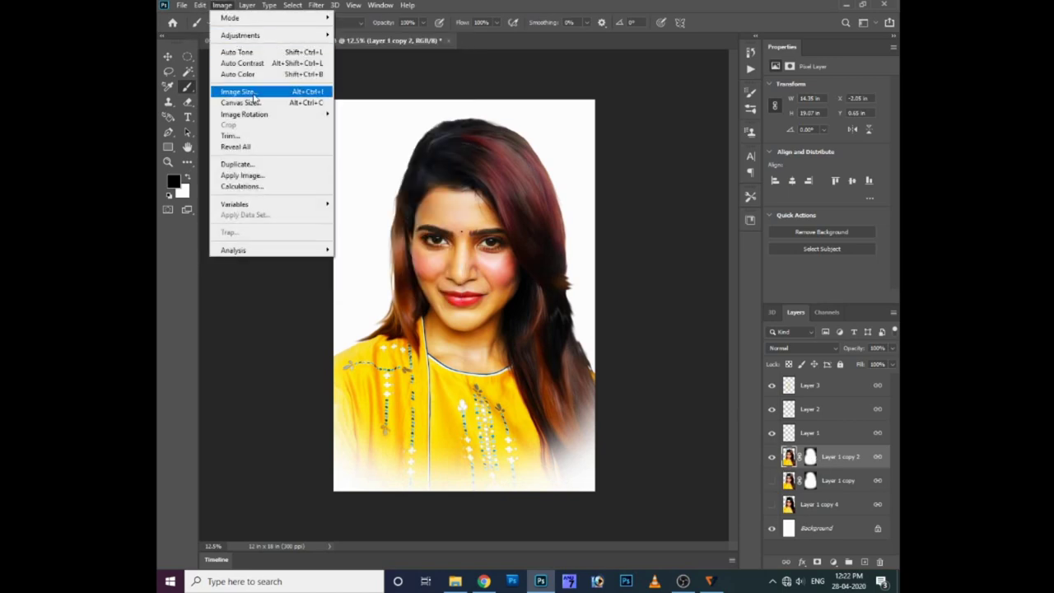
Step: Apply Match Color with Neutralize enabled and an adjusted fade to Layer 1 copy 2
{"action": "left_click", "coordinate": [363, 270]}
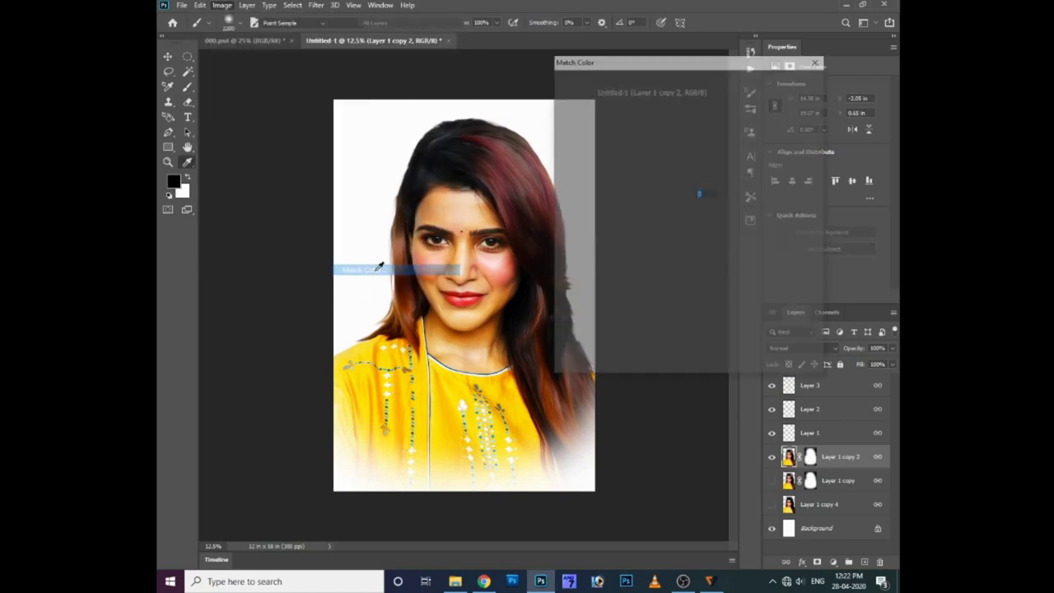
{"action": "left_click", "coordinate": [596, 222]}
{"action": "left_click_drag", "start_coordinate": [670, 209], "coordinate": [683, 211]}
{"action": "left_click_drag", "start_coordinate": [694, 60], "coordinate": [697, 159]}
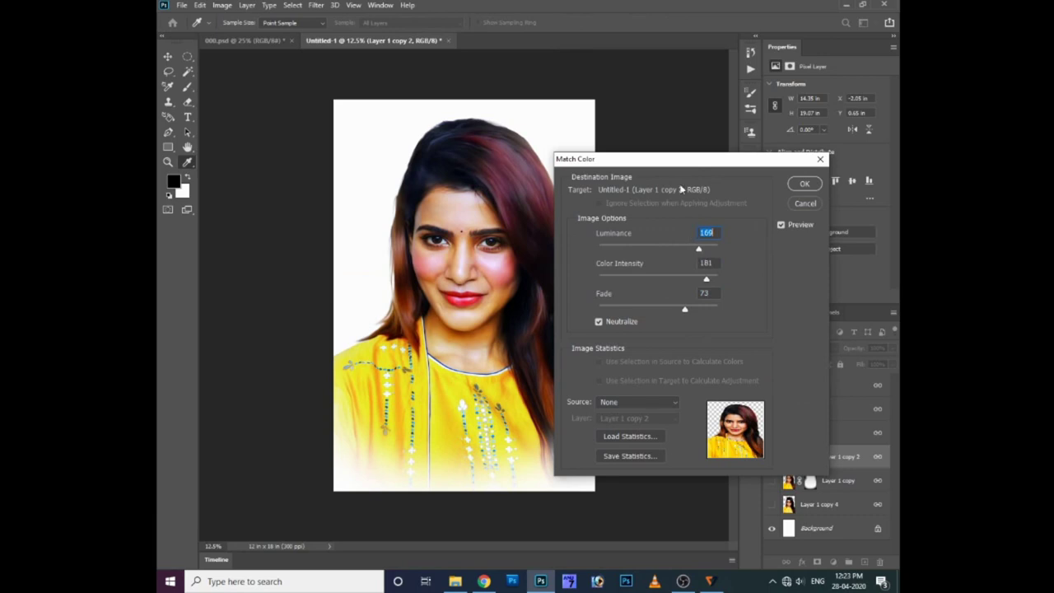
{"action": "left_click_drag", "start_coordinate": [681, 159], "coordinate": [714, 112]}
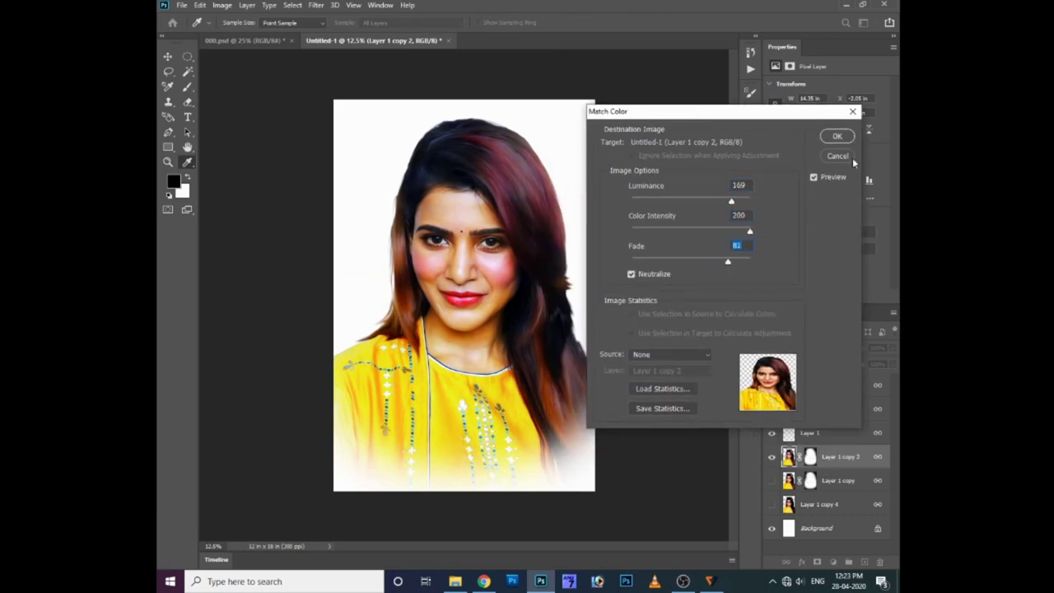
{"action": "key", "text": "Return"}
{"action": "key", "text": "b"}
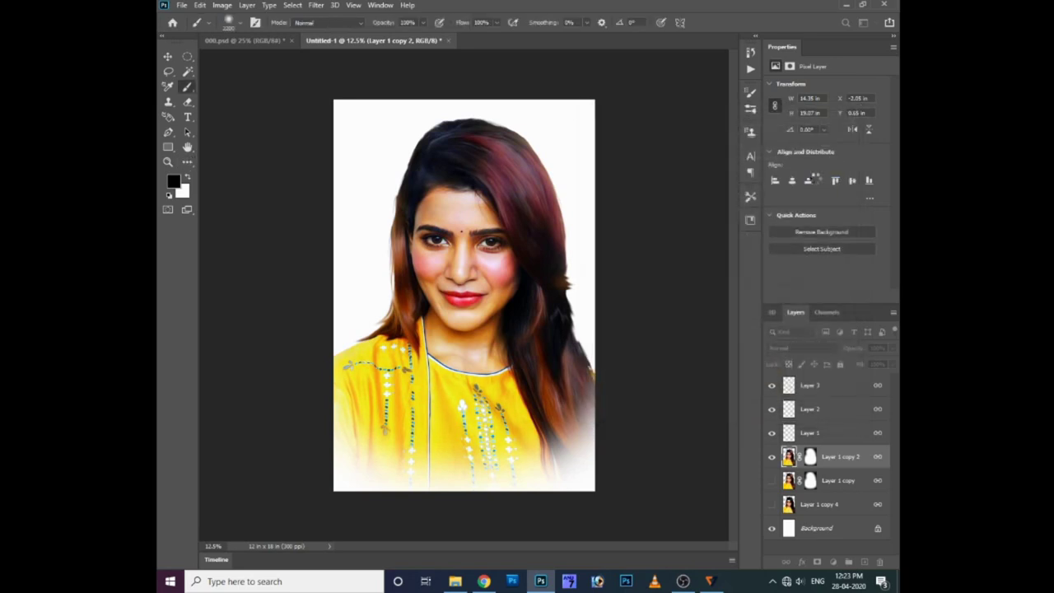
Step: Boost vibrance to about +20 and saturation to +16, then apply a Curves adjustment
{"action": "key", "text": "ctrl+plus"}
{"action": "key", "text": "v"}
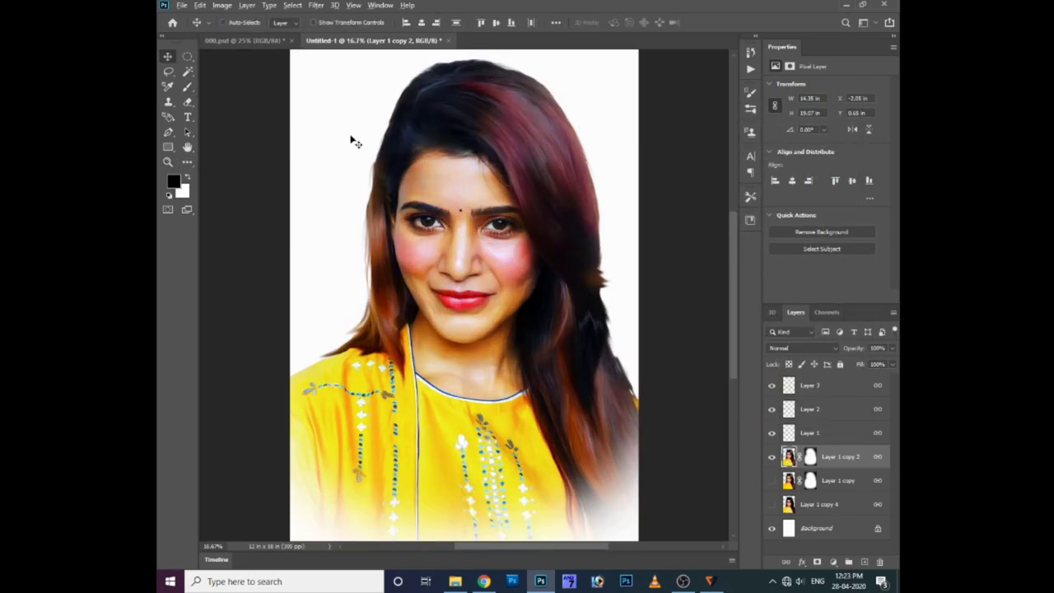
{"action": "key", "text": "alt+i"}
{"action": "key", "text": "j"}
{"action": "key", "text": "v"}
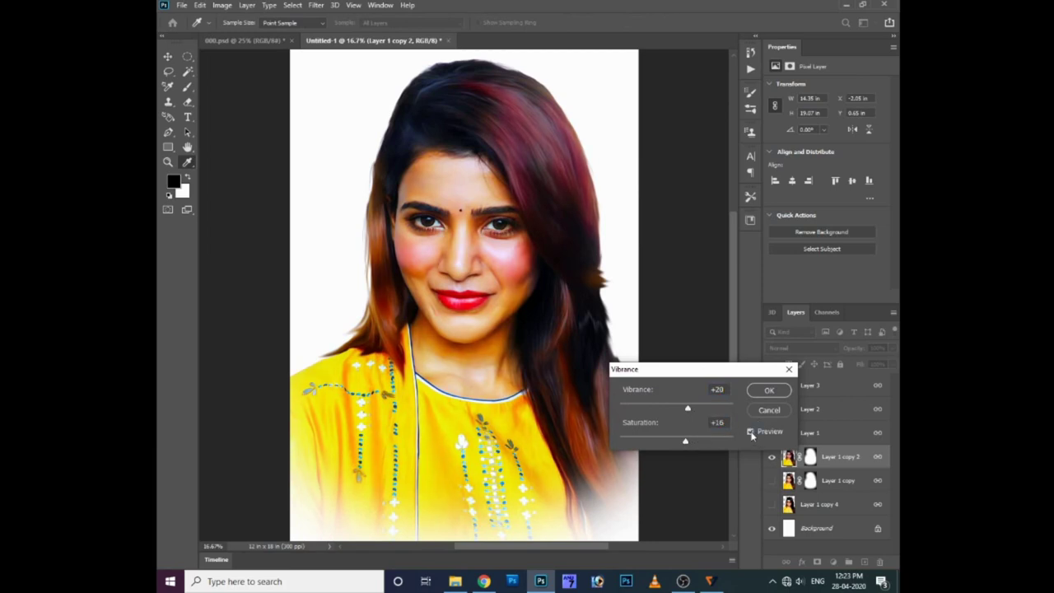
{"action": "key", "text": "Return"}
{"action": "key", "text": "ctrl+m"}
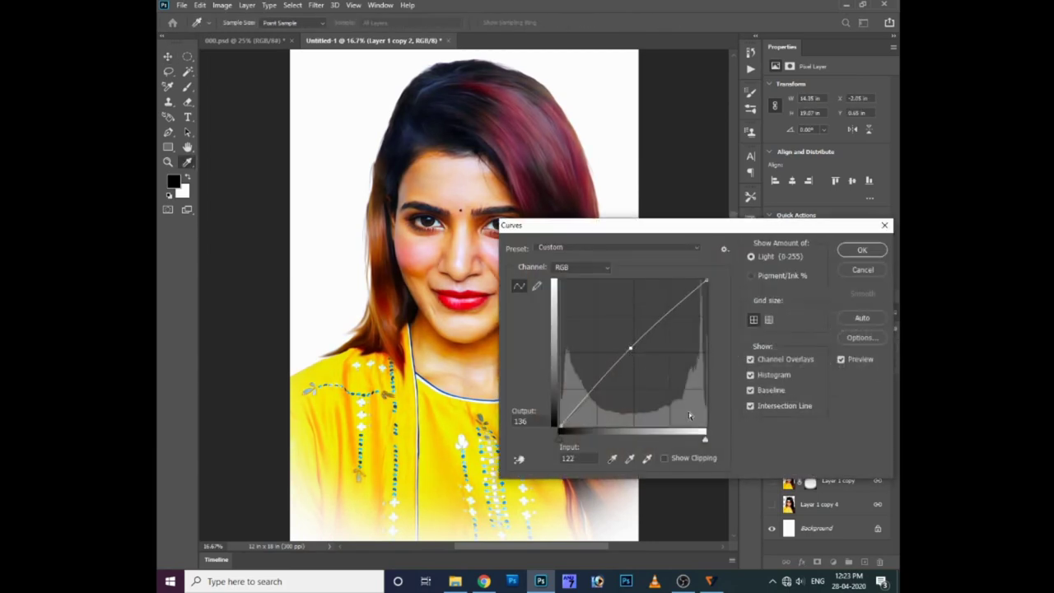
{"action": "key", "text": "Return"}
Step: Compare the before and after colours via undo/redo and layer visibility toggles
{"action": "key", "text": "ctrl+plus"}
{"action": "key", "text": "ctrl+z"}
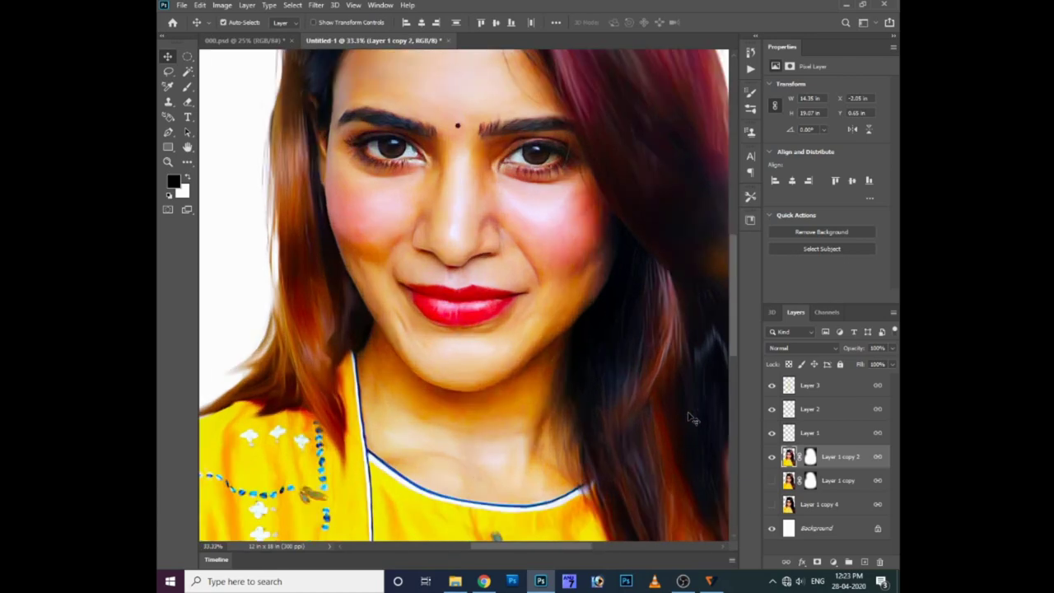
{"action": "key", "text": "ctrl+shift+z"}
{"action": "left_click", "coordinate": [771, 480]}
{"action": "left_click", "coordinate": [772, 480]}
{"action": "left_click", "coordinate": [771, 457]}
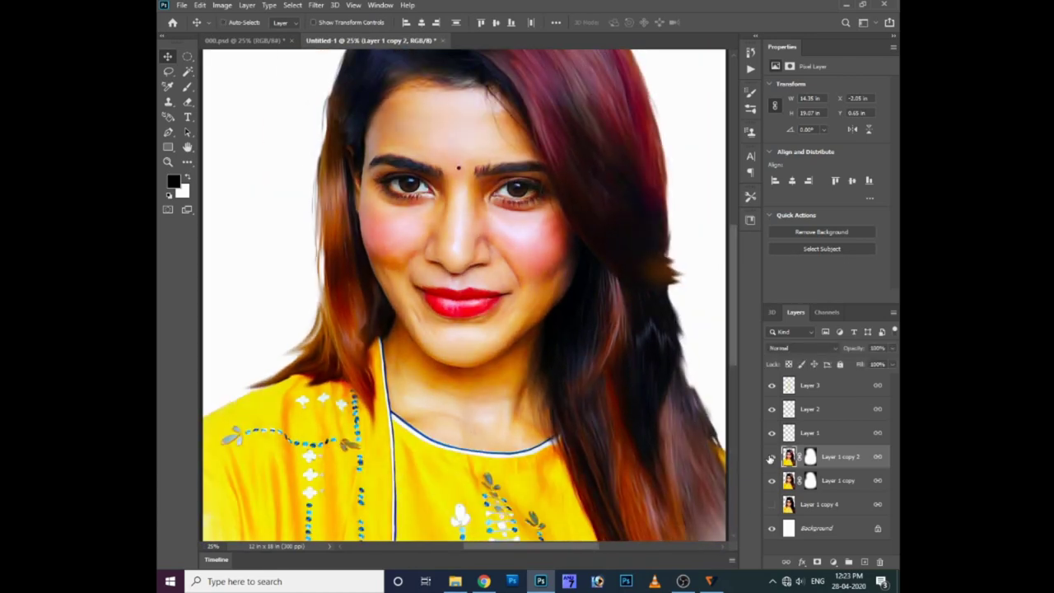
{"action": "key", "text": "ctrl+minus"}
{"action": "key", "text": "ctrl+minus"}
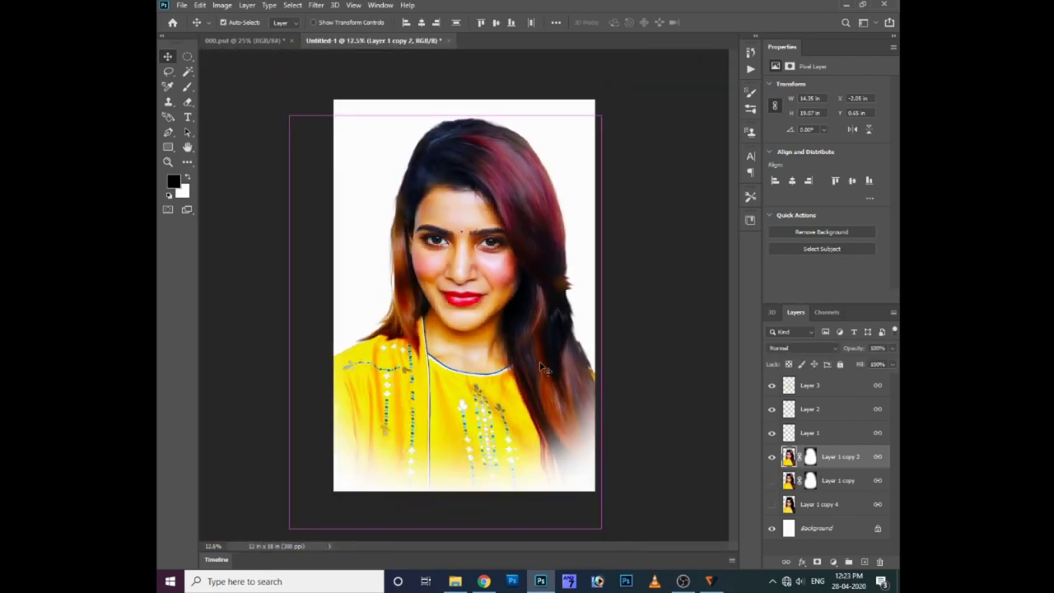
Step: Bring a textured background from the BC backgrounds folder in as a layer below the portrait
{"action": "key", "text": "ctrl+o"}
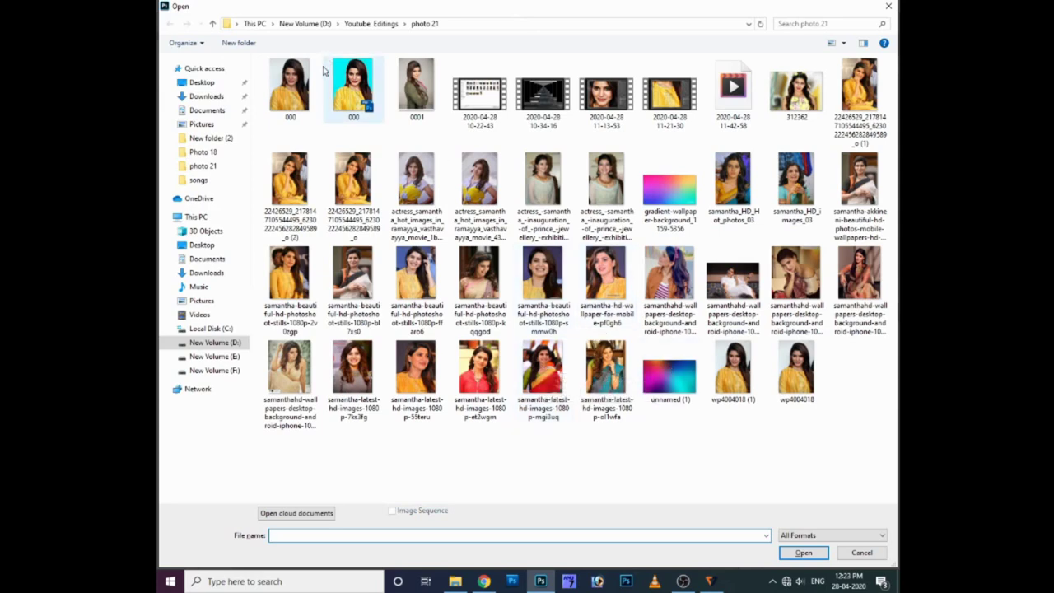
{"action": "left_click", "coordinate": [215, 24]}
{"action": "double_click", "coordinate": [306, 92]}
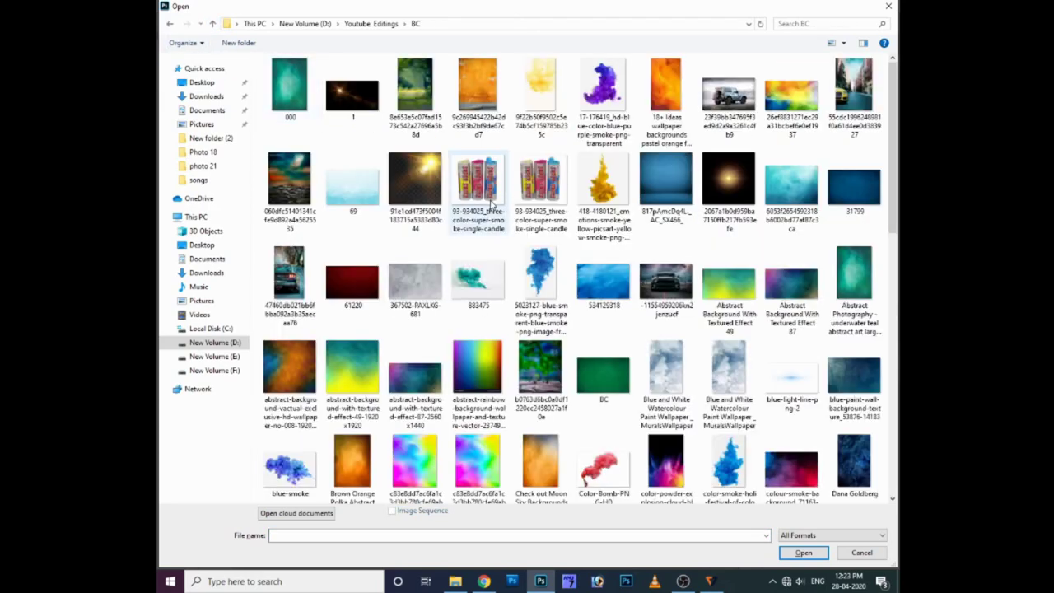
{"action": "double_click", "coordinate": [297, 437]}
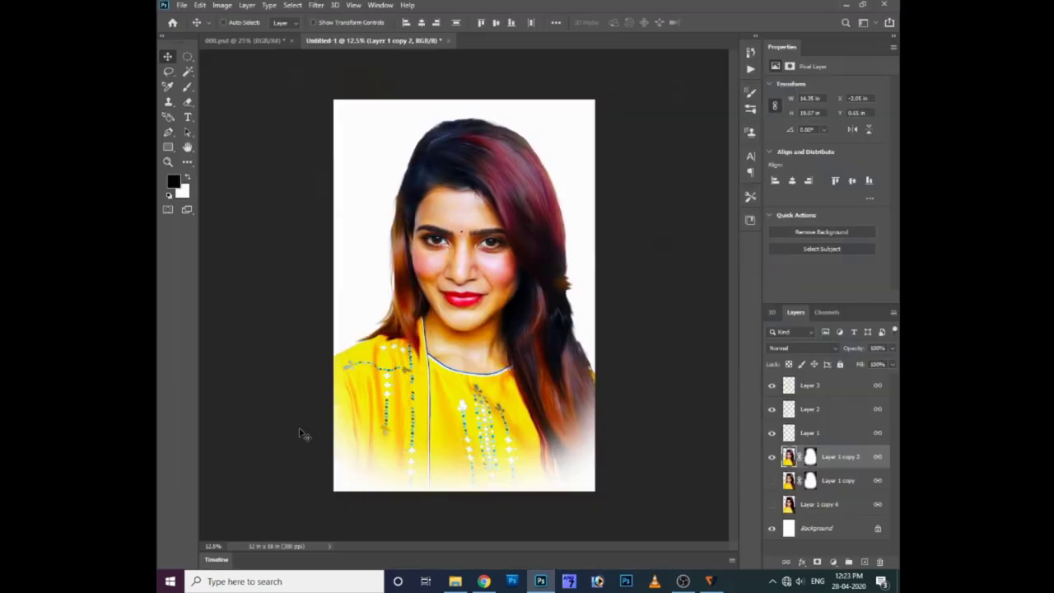
{"action": "key", "text": "ctrl+a"}
{"action": "key", "text": "ctrl+x"}
{"action": "key", "text": "ctrl+w"}
{"action": "key", "text": "n"}
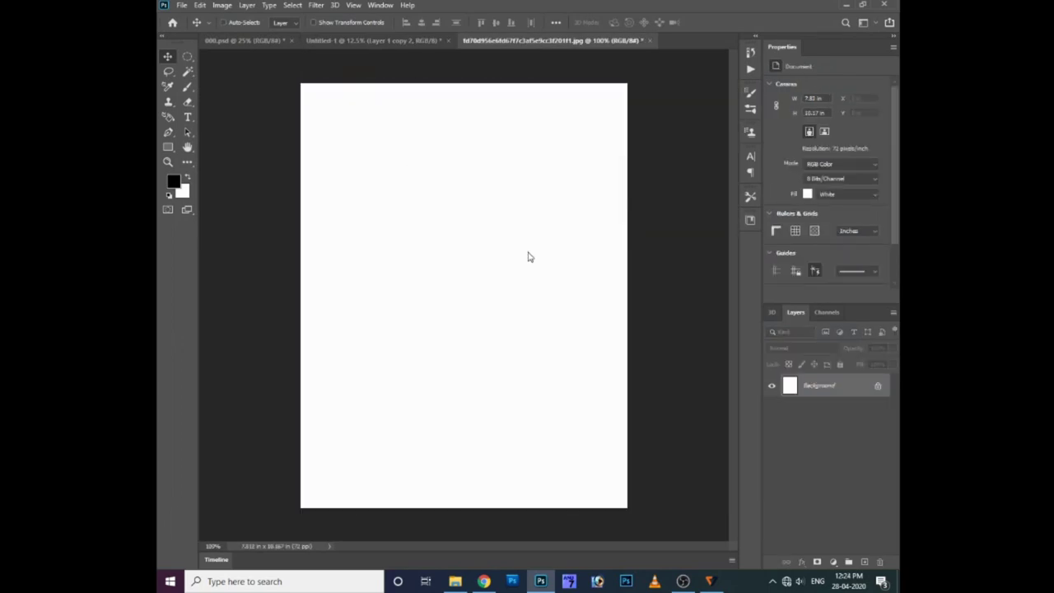
{"action": "key", "text": "ctrl+v"}
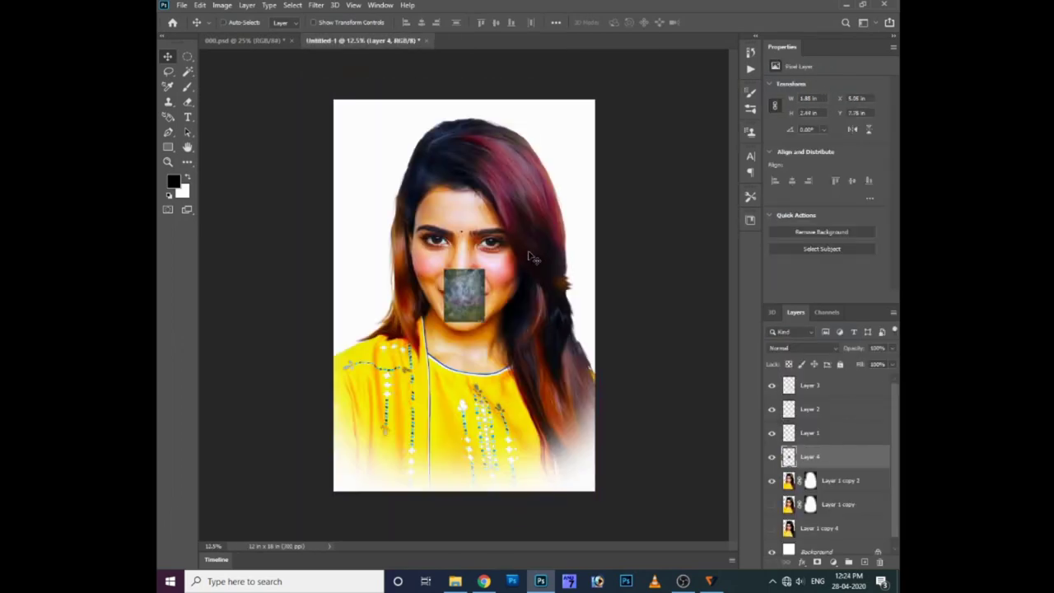
{"action": "key", "text": "ctrl+bracketleft"}
{"action": "key", "text": "ctrl+bracketleft"}
Step: Stretch the texture, rotate it 90° clockwise and enlarge it to cover the canvas
{"action": "key", "text": "ctrl+t"}
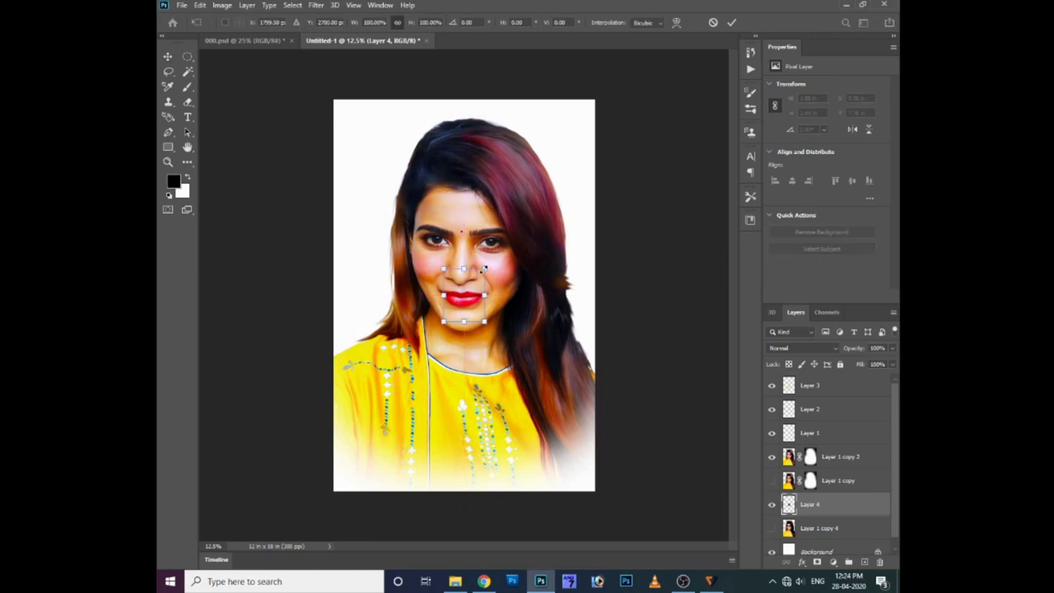
{"action": "mouse_move", "coordinate": [483, 269]}
{"action": "left_mouse_down"}
{"action": "mouse_move", "coordinate": [598, 137]}
{"action": "mouse_move", "coordinate": [626, 86]}
{"action": "left_mouse_up"}
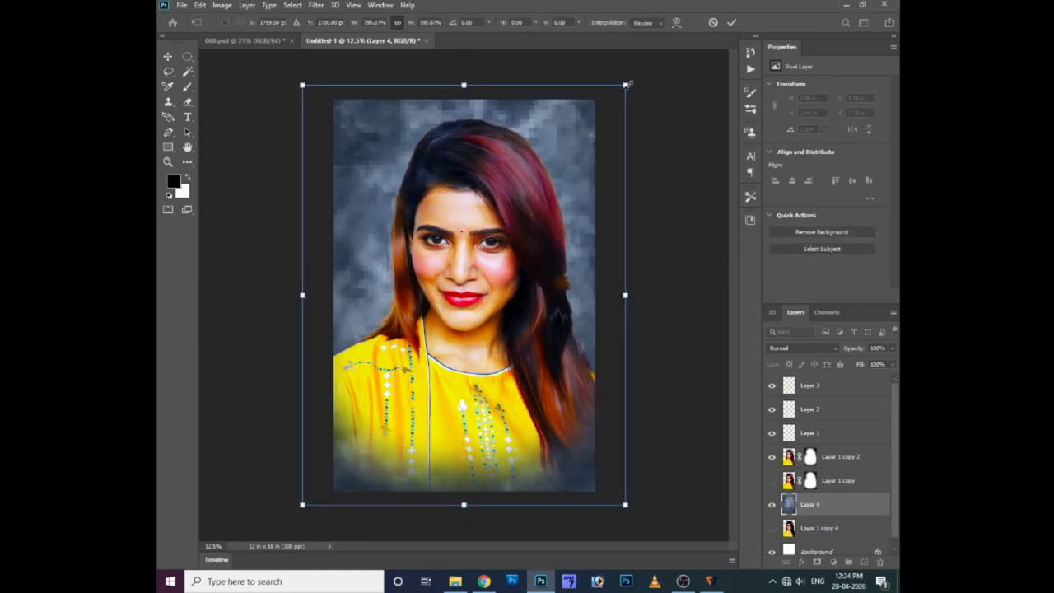
{"action": "right_click", "coordinate": [575, 155]}
{"action": "left_click", "coordinate": [624, 323]}
{"action": "left_click_drag", "start_coordinate": [676, 134], "coordinate": [733, 58]}
{"action": "key", "text": "Return"}
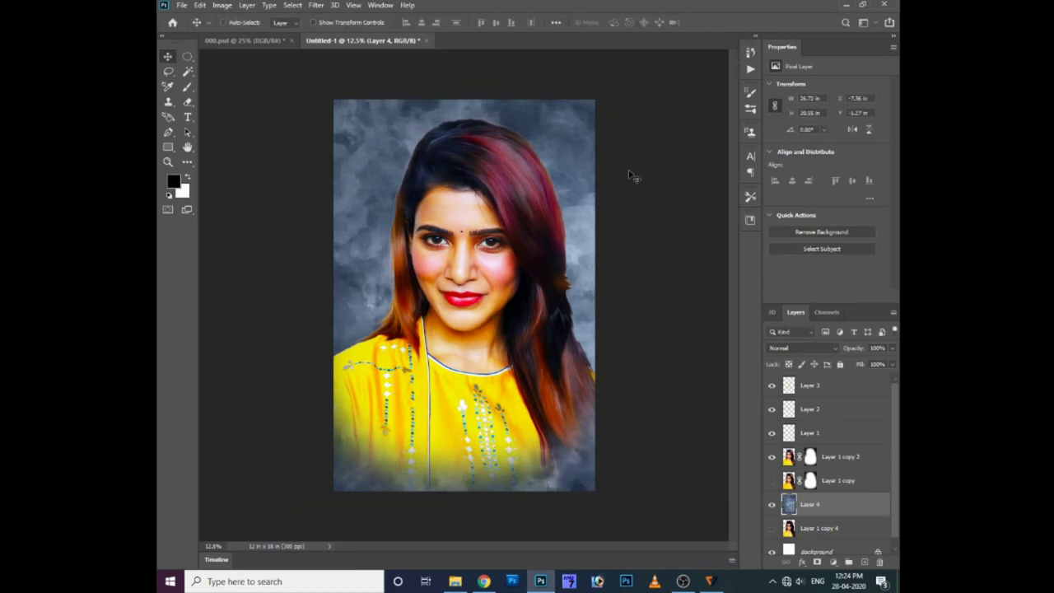
Step: Flip the cloud texture vertically
{"action": "key", "text": "ctrl+t"}
{"action": "right_click", "coordinate": [616, 178]}
{"action": "left_click", "coordinate": [602, 383]}
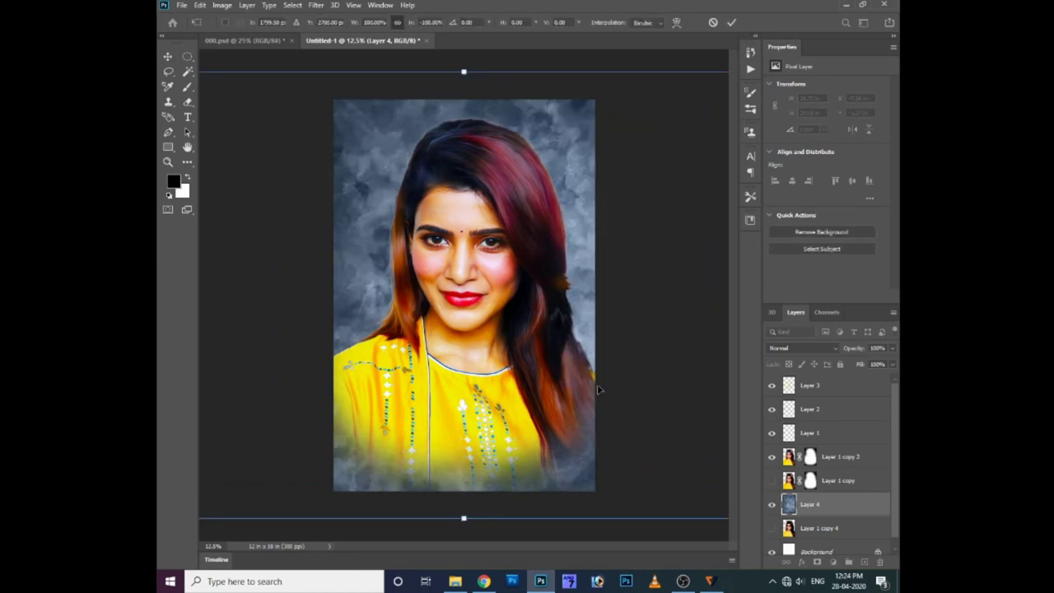
{"action": "key", "text": "Return"}
{"action": "key", "text": "ctrl+minus"}
Step: Shrink the cloud texture to about 97.7% and shift it left
{"action": "key", "text": "ctrl+t"}
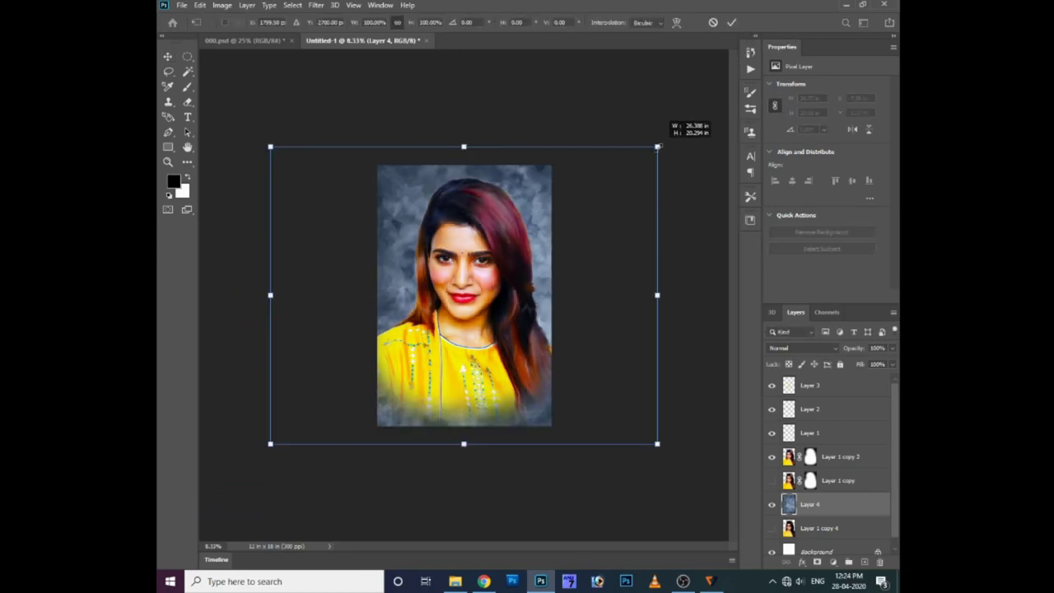
{"action": "left_click_drag", "start_coordinate": [658, 147], "coordinate": [654, 150]}
{"action": "mouse_move", "coordinate": [575, 236]}
{"action": "left_mouse_down"}
{"action": "mouse_move", "coordinate": [586, 251]}
{"action": "mouse_move", "coordinate": [600, 247]}
{"action": "left_mouse_up"}
{"action": "key", "text": "Return"}
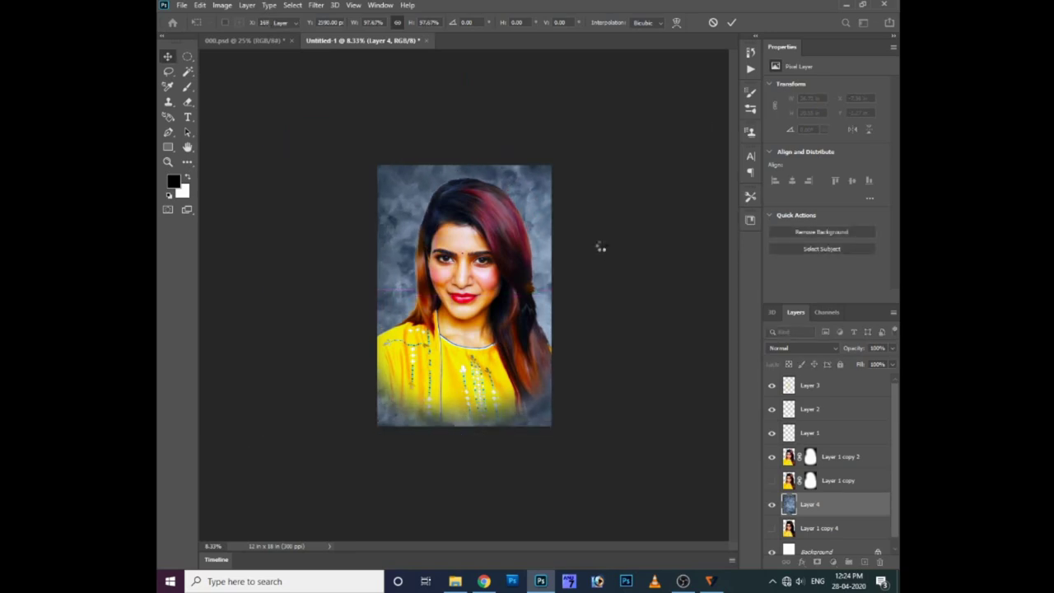
{"action": "key", "text": "ctrl+plus"}
{"action": "right_click", "coordinate": [567, 172]}
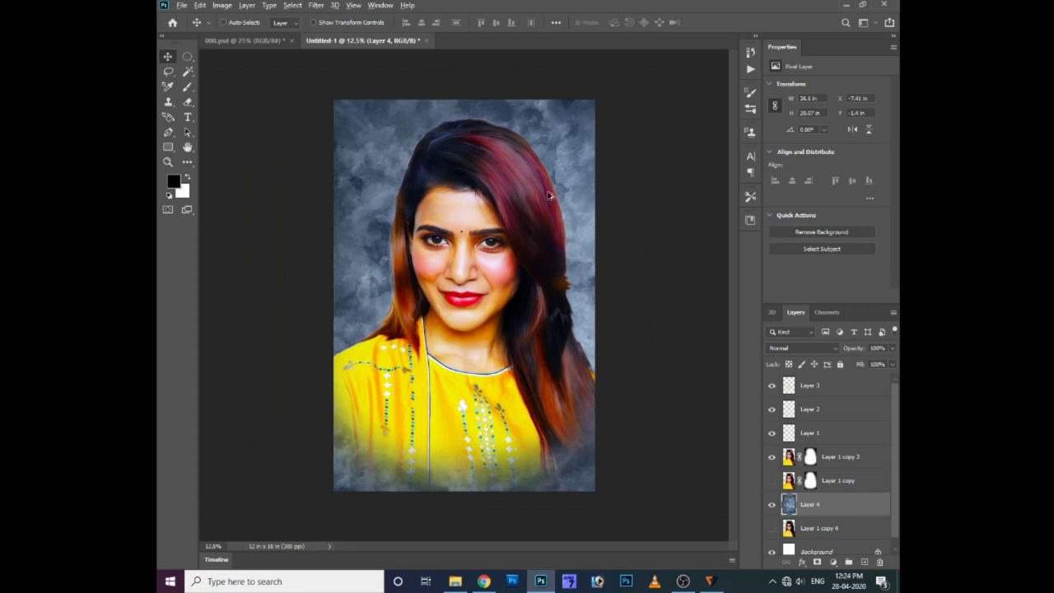
Step: Apply a Gaussian Blur of about 42.9 px to the cloud layer
{"action": "left_click", "coordinate": [316, 5]}
{"action": "left_click", "coordinate": [486, 182]}
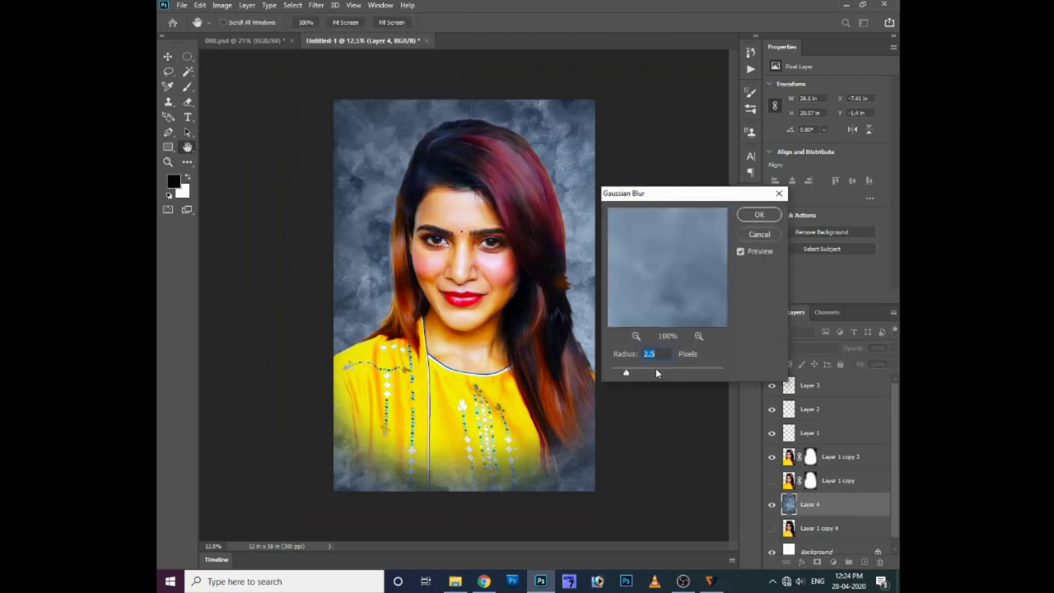
{"action": "mouse_move", "coordinate": [672, 372]}
{"action": "left_mouse_down"}
{"action": "mouse_move", "coordinate": [694, 371]}
{"action": "mouse_move", "coordinate": [666, 372]}
{"action": "left_mouse_up"}
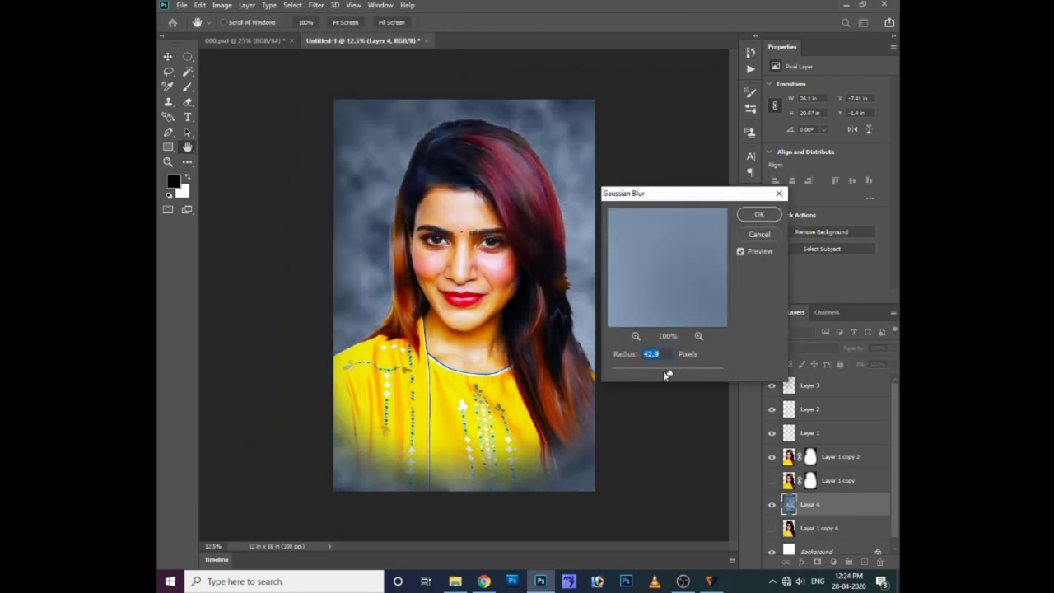
{"action": "key", "text": "Return"}
{"action": "left_click_drag", "start_coordinate": [610, 328], "coordinate": [590, 376], "text": "alt"}
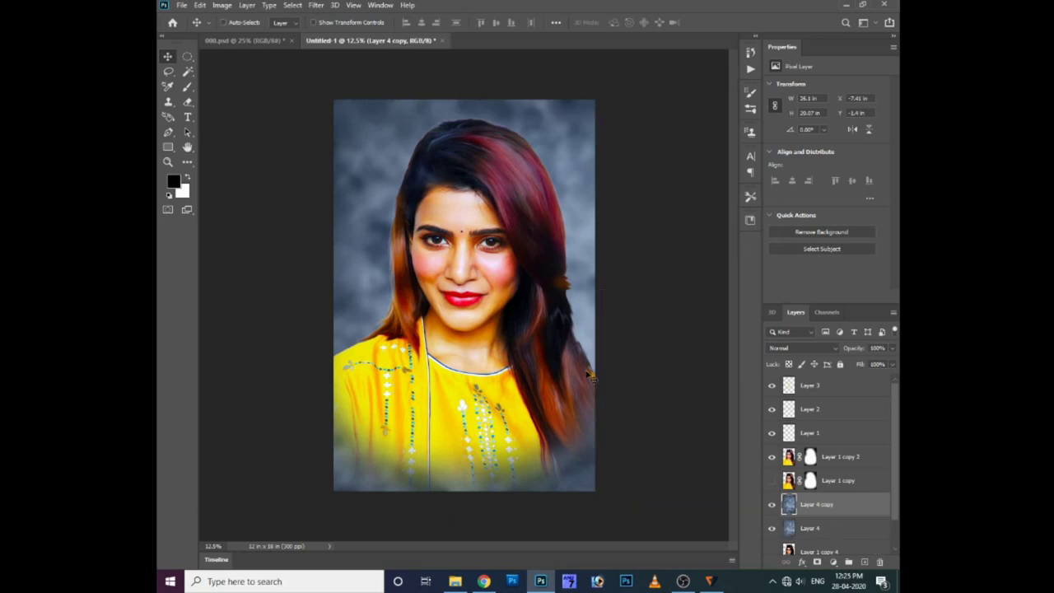
Step: Duplicate the blurred clouds to the top and softly erase them from the face, hair and shoulders
{"action": "key", "text": "ctrl+bracketright"}
{"action": "key", "text": "ctrl+bracketright"}
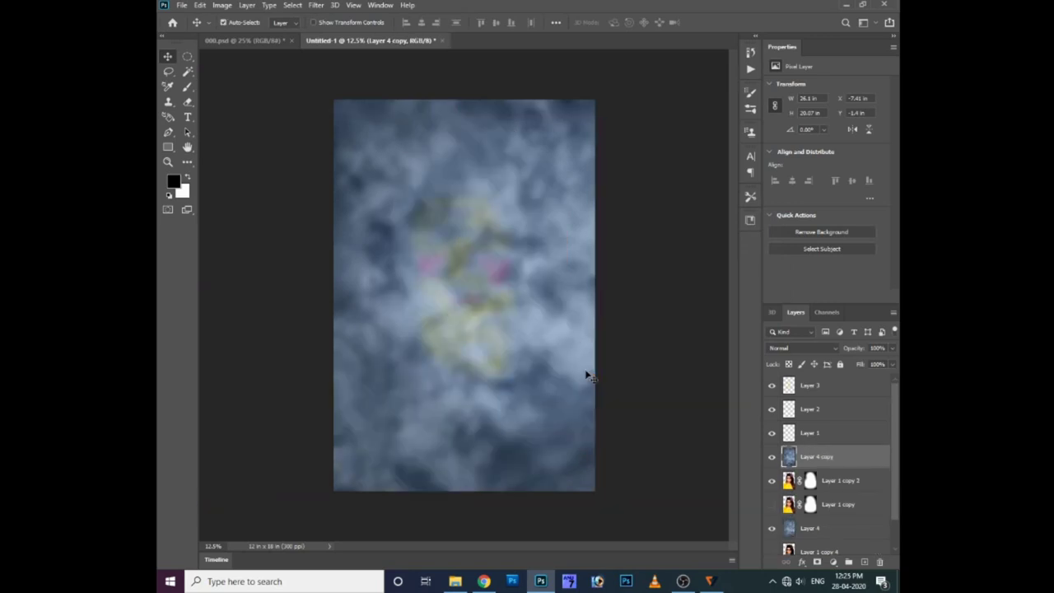
{"action": "key", "text": "ctrl+shift+bracketright"}
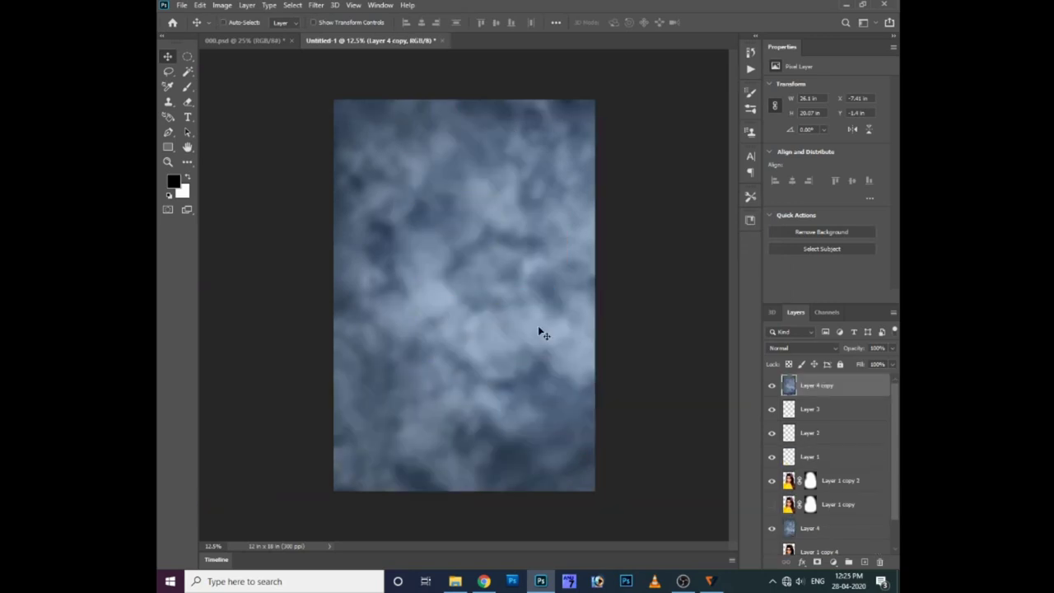
{"action": "key", "text": "e"}
{"action": "left_click", "coordinate": [464, 181]}
{"action": "left_click_drag", "start_coordinate": [464, 182], "coordinate": [469, 243]}
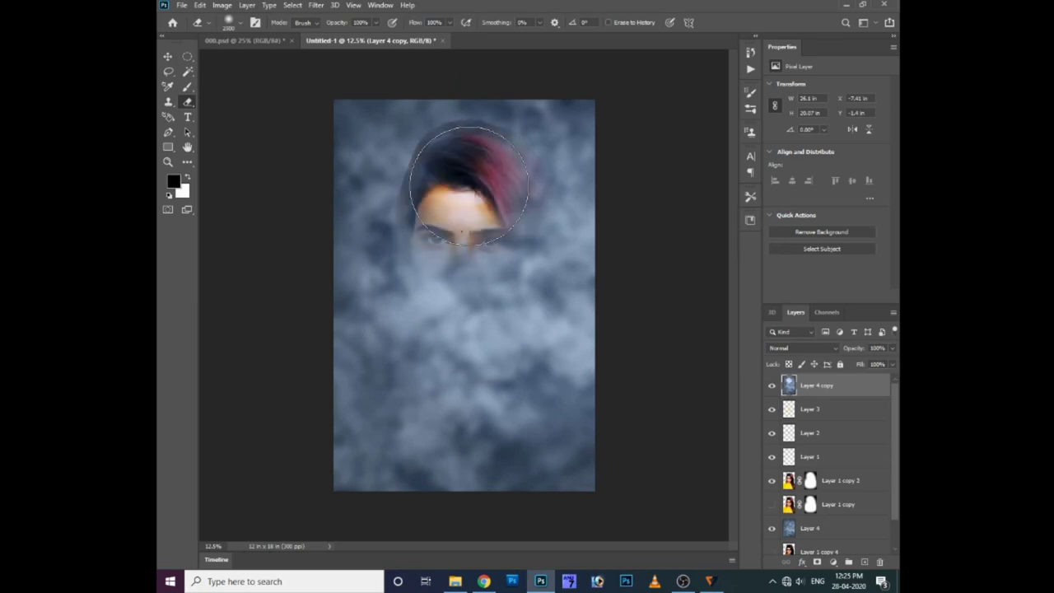
{"action": "key", "text": "bracketright"}
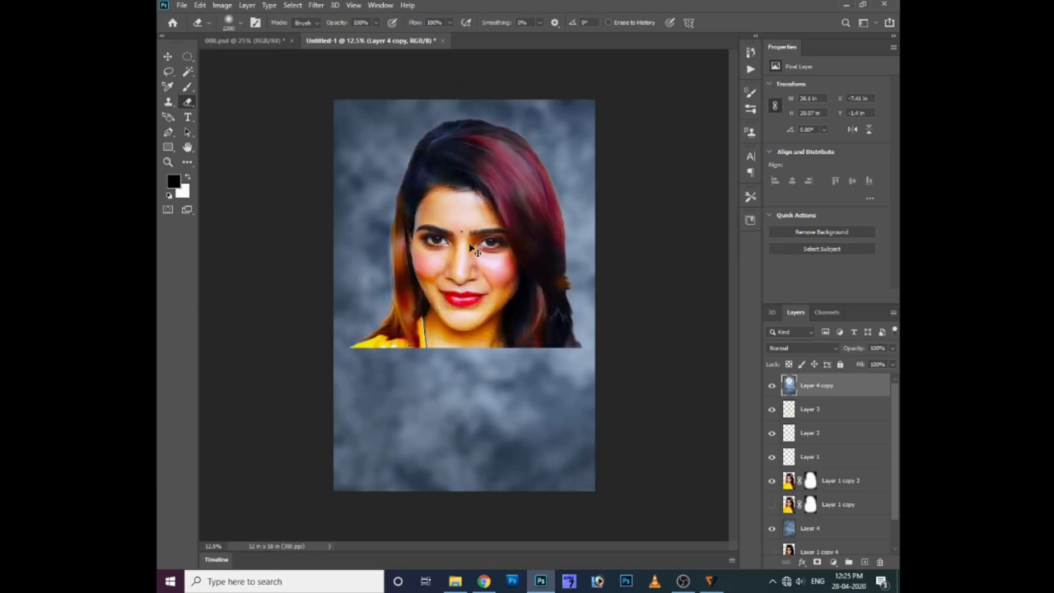
{"action": "key", "text": "ctrl+z"}
{"action": "left_click_drag", "start_coordinate": [475, 251], "coordinate": [502, 292]}
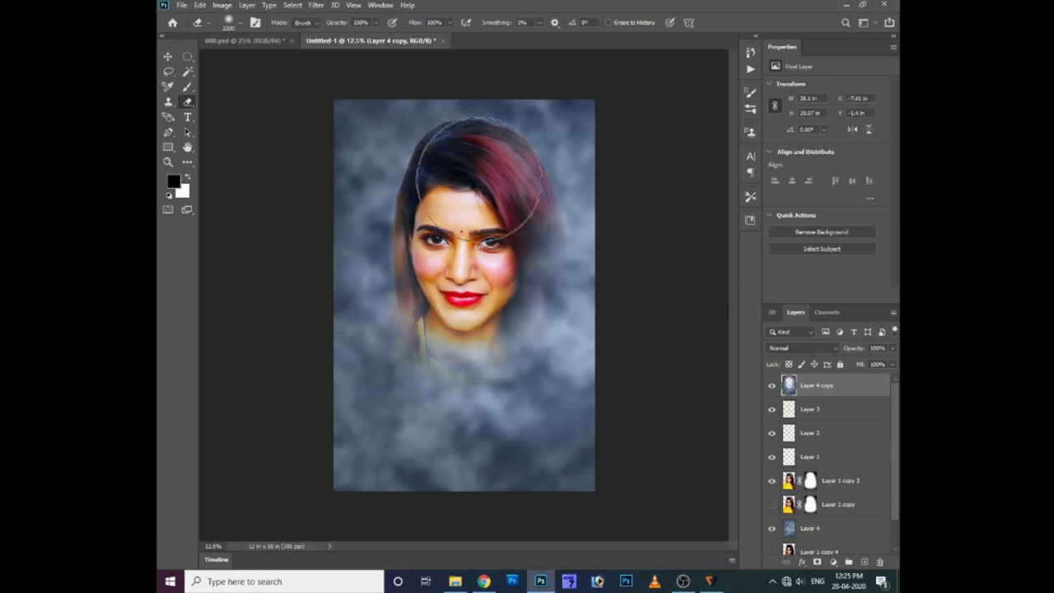
{"action": "mouse_move", "coordinate": [502, 293]}
{"action": "left_mouse_down"}
{"action": "mouse_move", "coordinate": [483, 370]}
{"action": "mouse_move", "coordinate": [529, 318]}
{"action": "mouse_move", "coordinate": [508, 264]}
{"action": "left_mouse_up"}
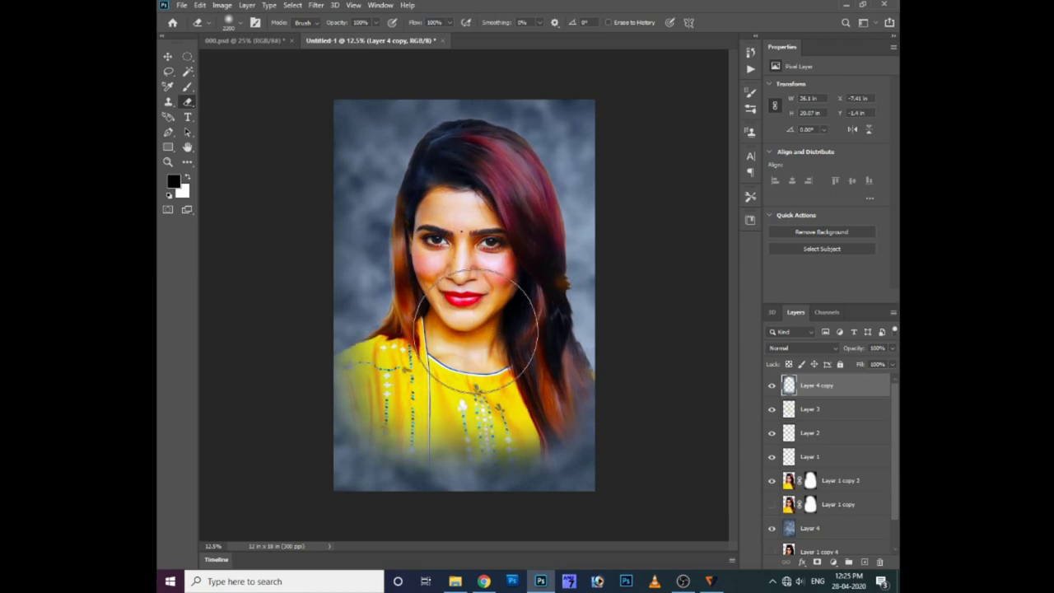
Step: Darken with a Curves adjustment and delete the extra cloud copy layer
{"action": "key", "text": "ctrl+m"}
{"action": "left_click_drag", "start_coordinate": [645, 343], "coordinate": [645, 360]}
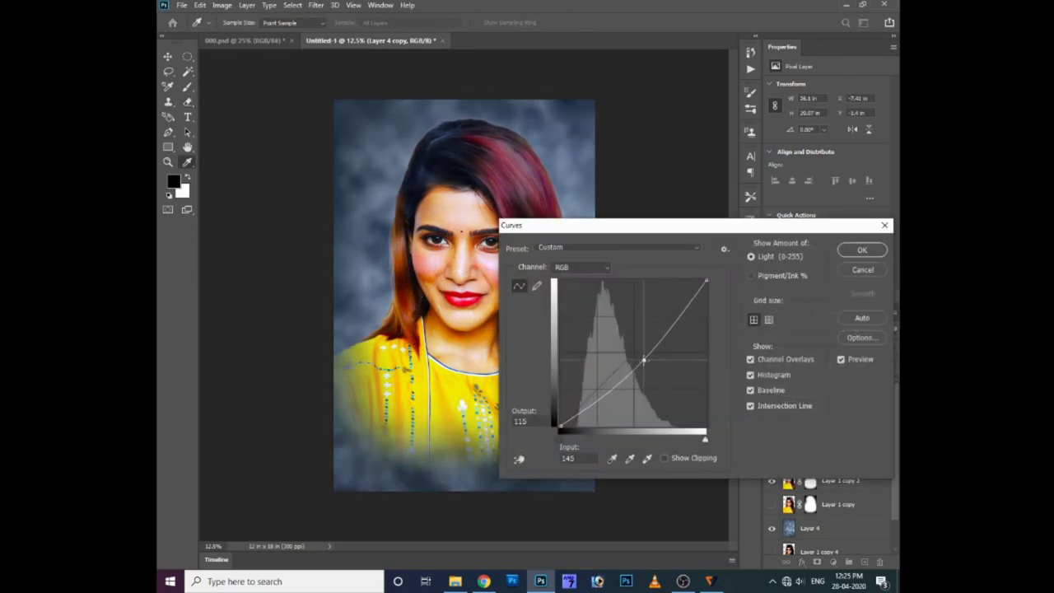
{"action": "key", "text": "Return"}
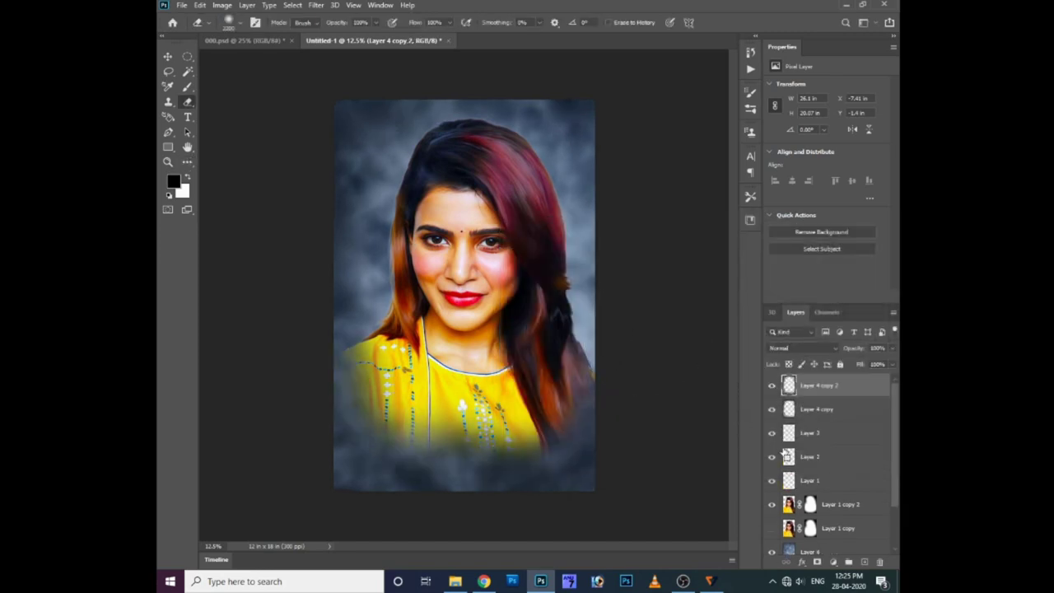
{"action": "key", "text": "Delete"}
{"action": "key", "text": "ctrl+minus"}
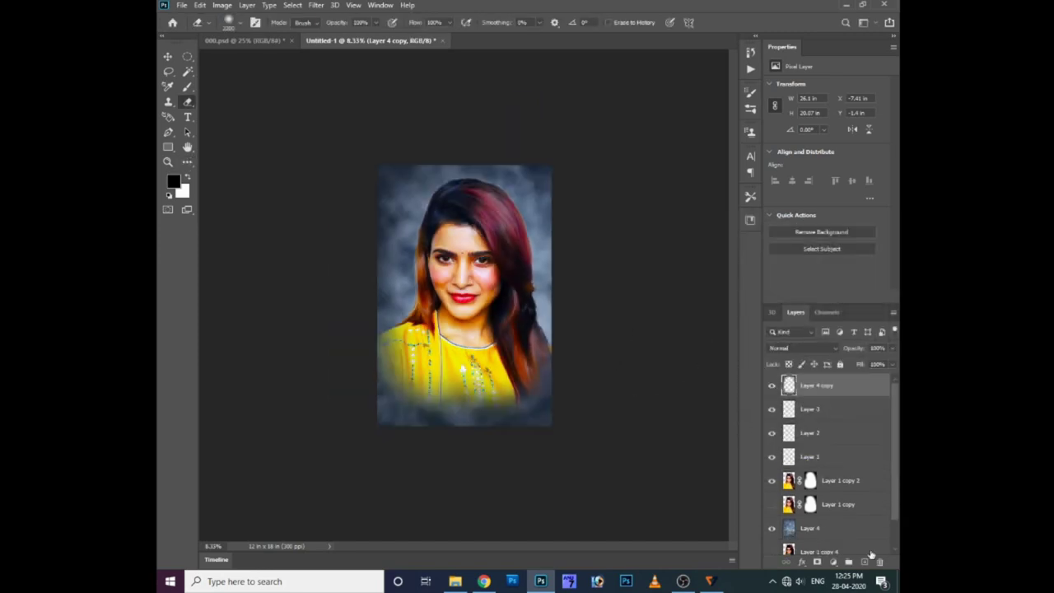
Step: Brighten the Layer 4 background texture with a raised Curves adjustment
{"action": "left_click", "coordinate": [825, 534]}
{"action": "key", "text": "ctrl+m"}
{"action": "left_click_drag", "start_coordinate": [619, 367], "coordinate": [619, 344]}
{"action": "key", "text": "Return"}
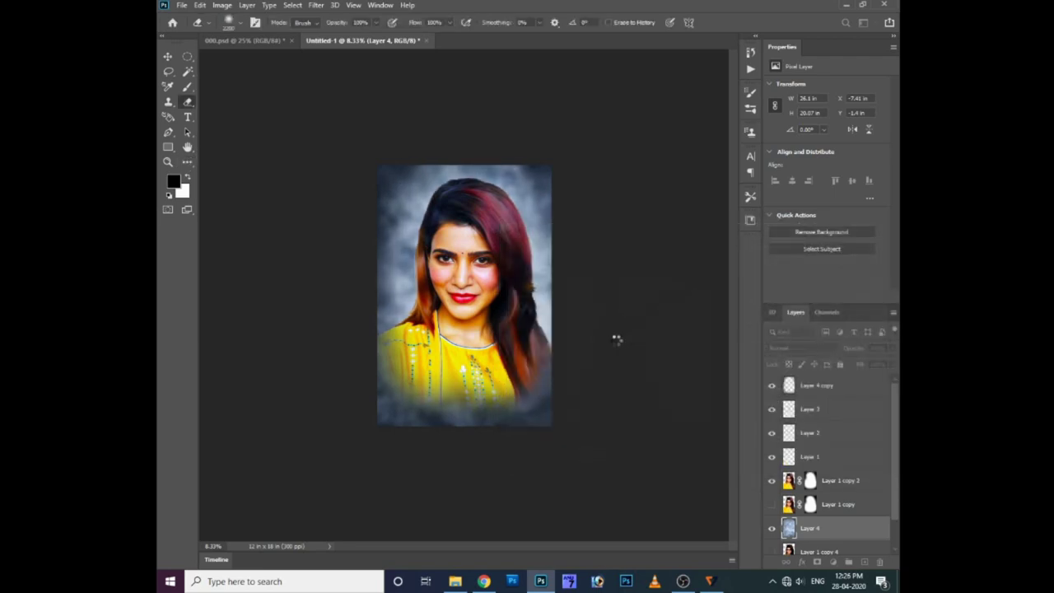
{"action": "key", "text": "ctrl+plus"}
{"action": "key", "text": "ctrl+plus"}
{"action": "key", "text": "ctrl+minus"}
Step: Duplicate Layer 4 copy, merge it back down, and select the Layer 1 copy 2 portrait
{"action": "left_click", "coordinate": [832, 385]}
{"action": "key", "text": "ctrl+j"}
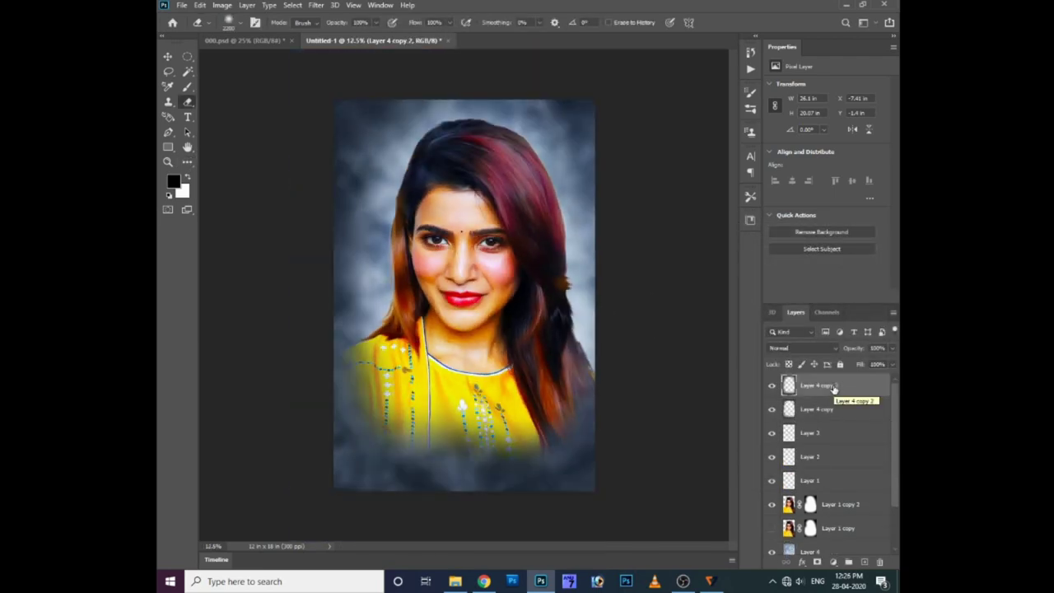
{"action": "key", "text": "ctrl+e"}
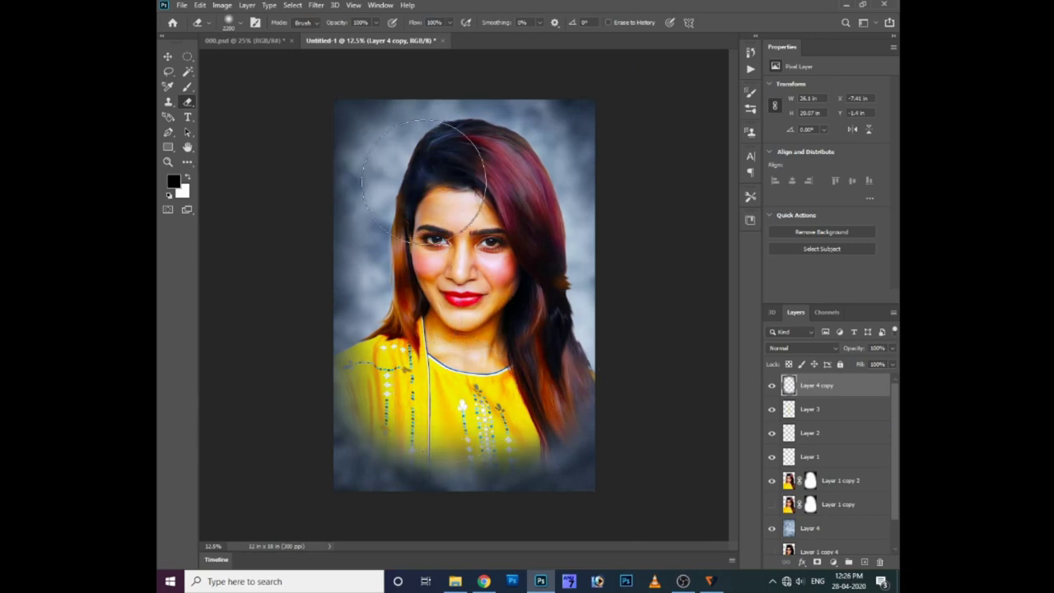
{"action": "left_click", "coordinate": [822, 492]}
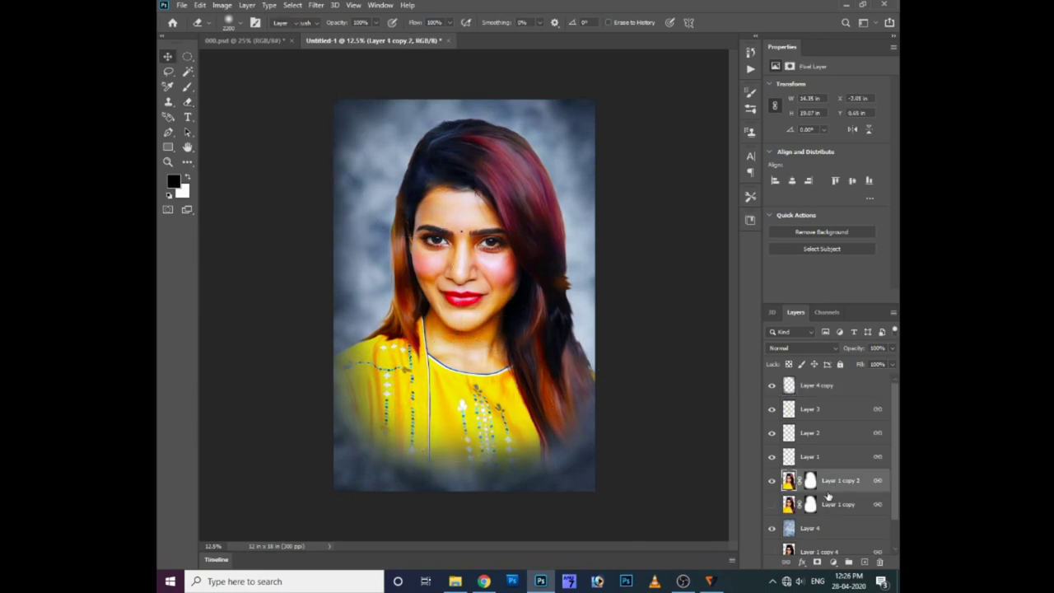
{"action": "key", "text": "v"}
{"action": "key", "text": "ctrl+plus"}
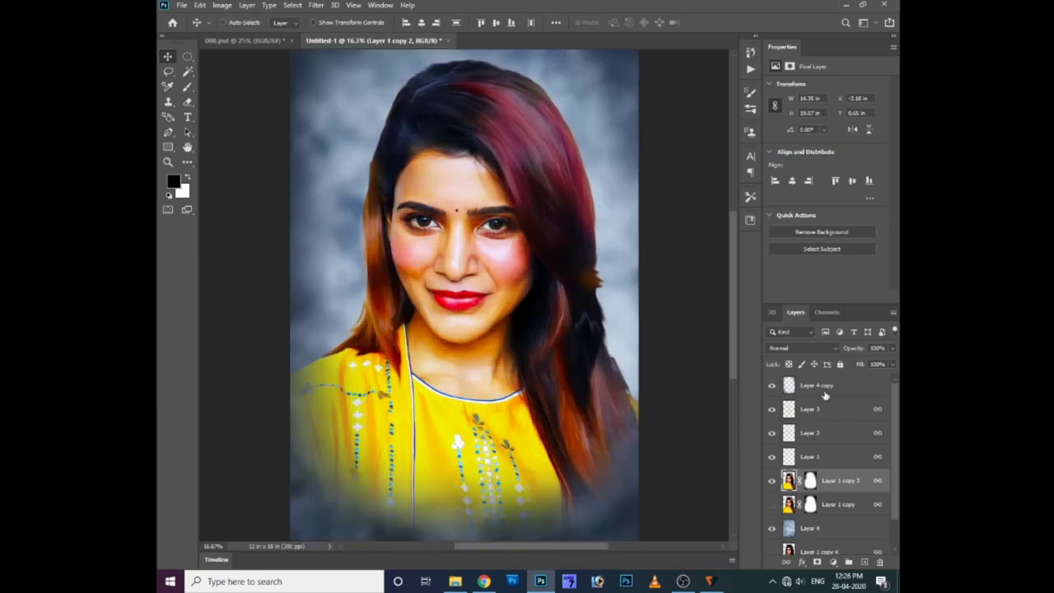
{"action": "key", "text": "ctrl+minus"}
Step: Remove a test duplicate of the top cloud layer and return to the Move tool
{"action": "left_click", "coordinate": [833, 392]}
{"action": "key", "text": "ctrl+j"}
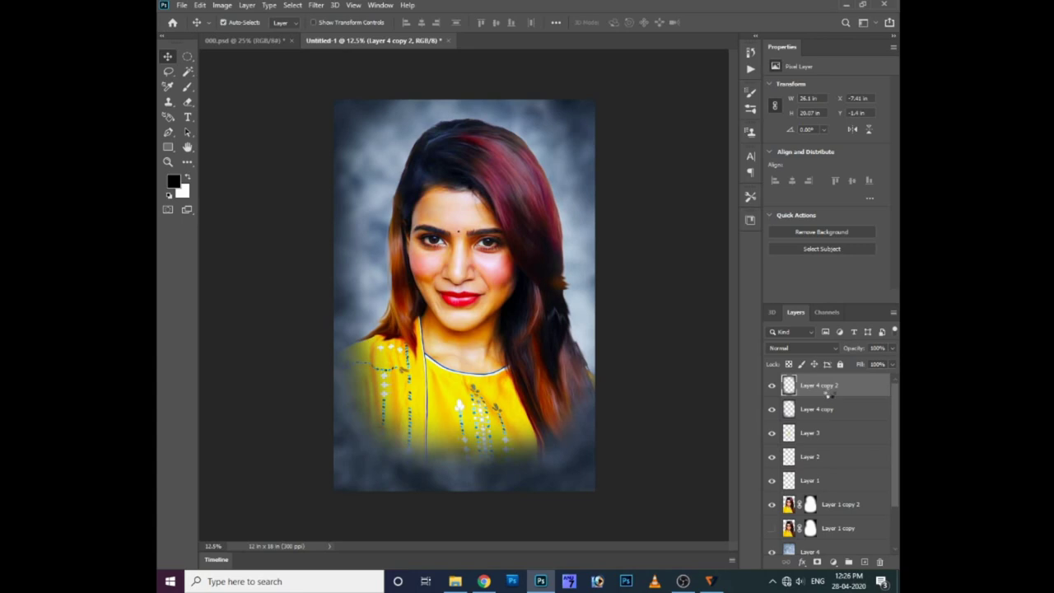
{"action": "key", "text": "Delete"}
{"action": "key", "text": "e"}
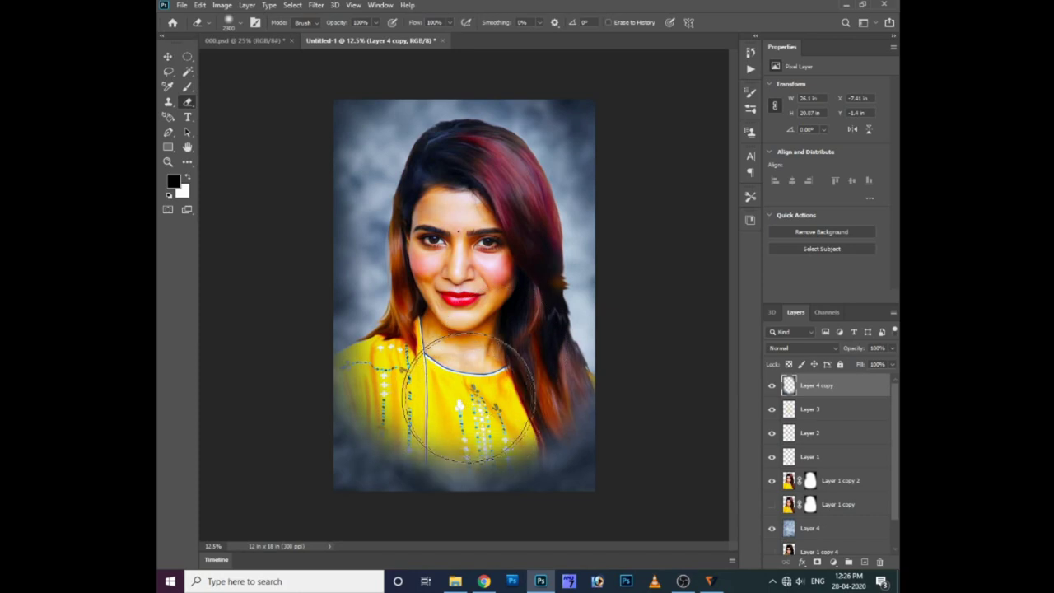
{"action": "key", "text": "v"}
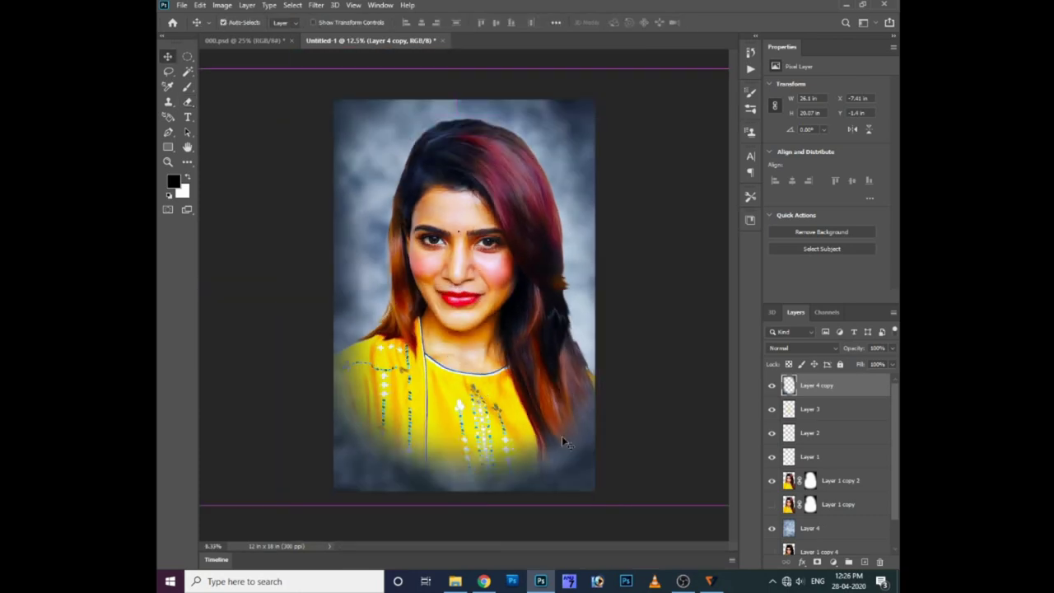